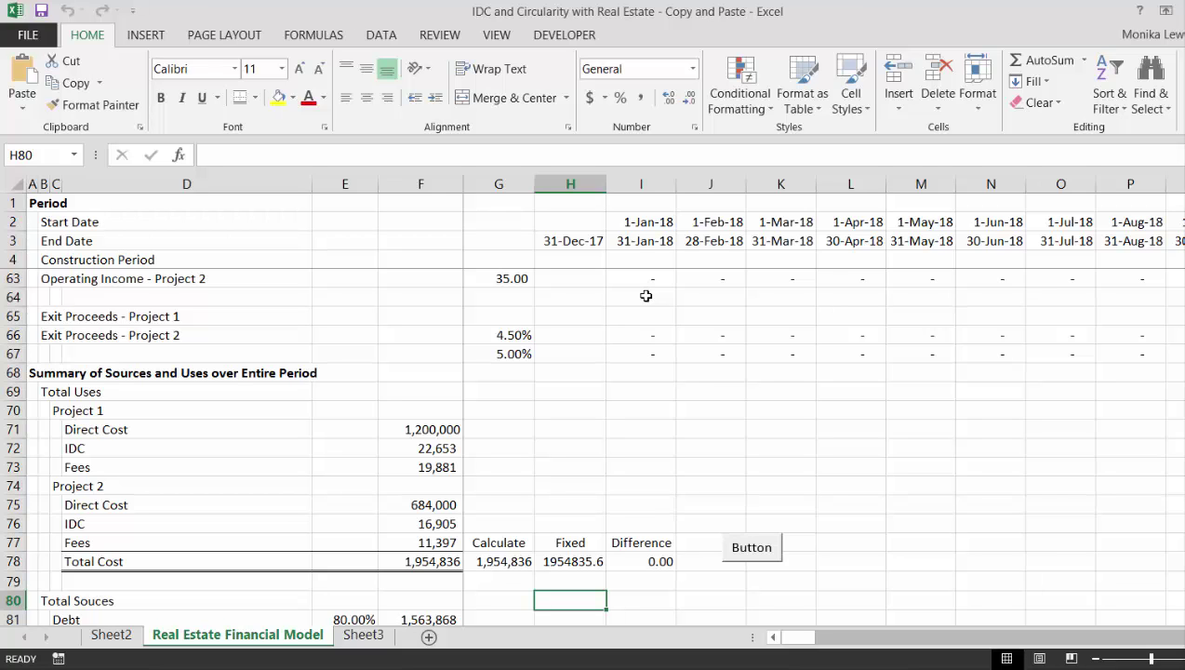
- Save the workbook as a macro-enabled copy named "IDC and Circularity with Real Estate - Function"
key(F12)
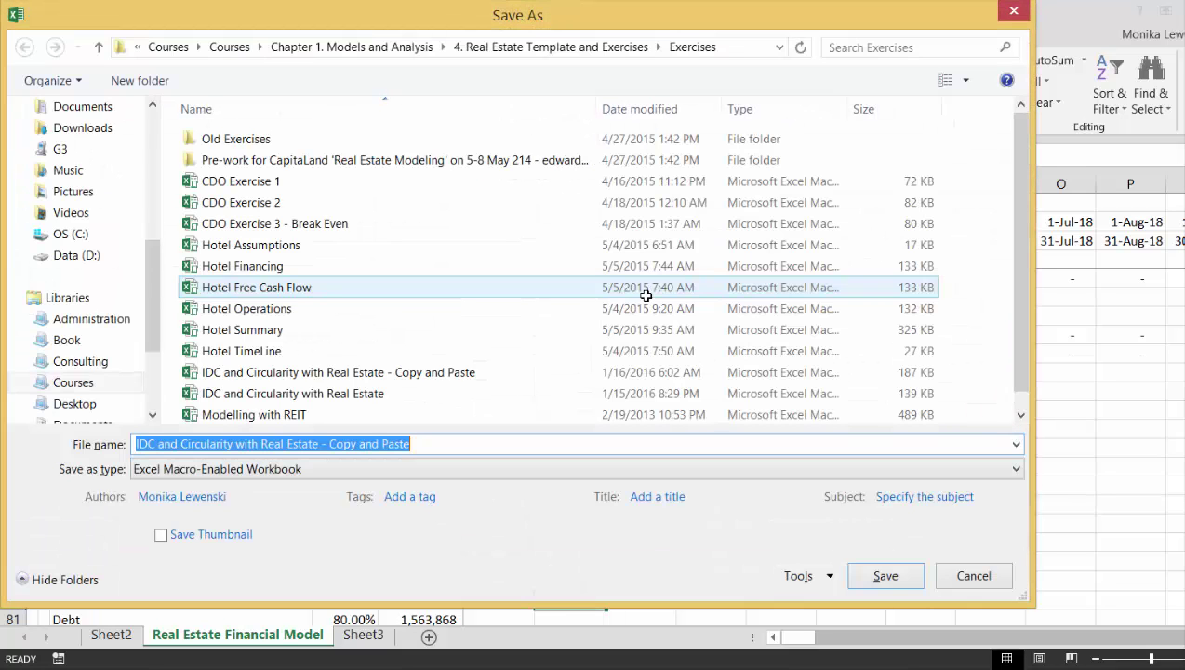
click(463, 444)
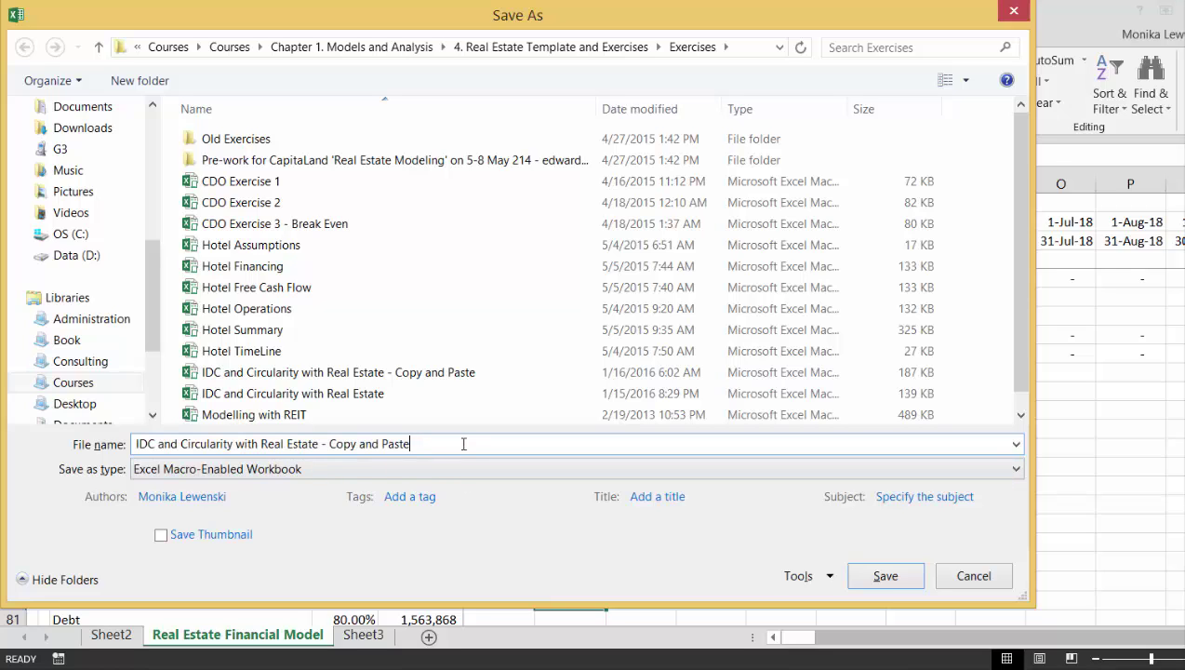
key(BackSpace)
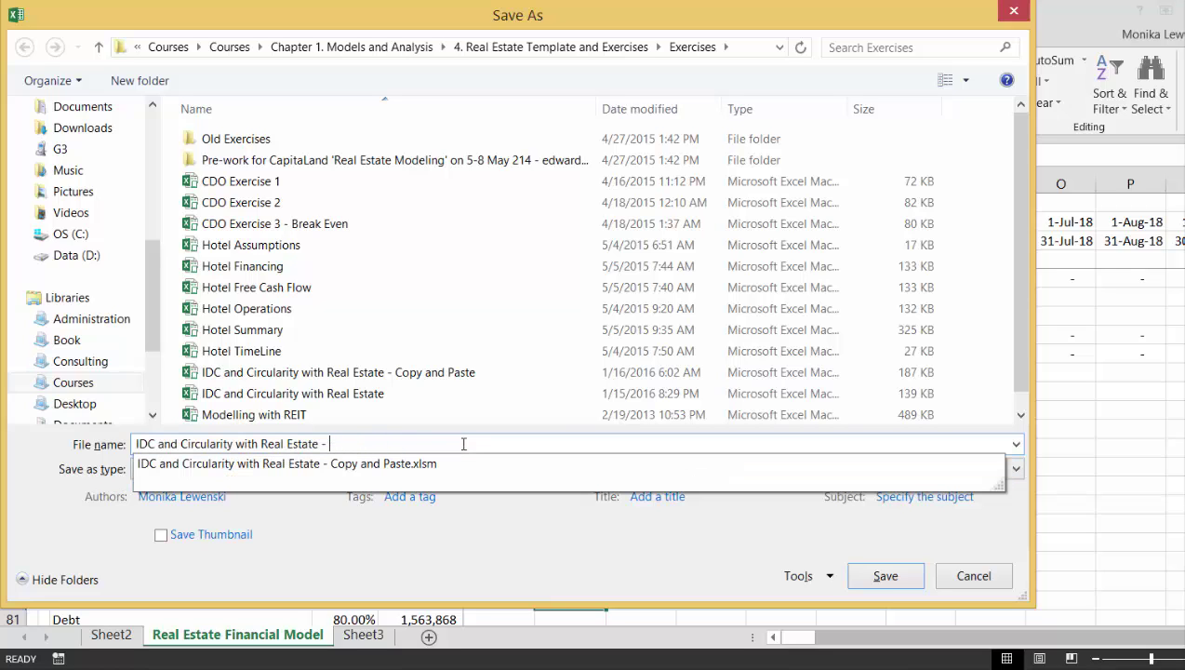
text(e - Function)
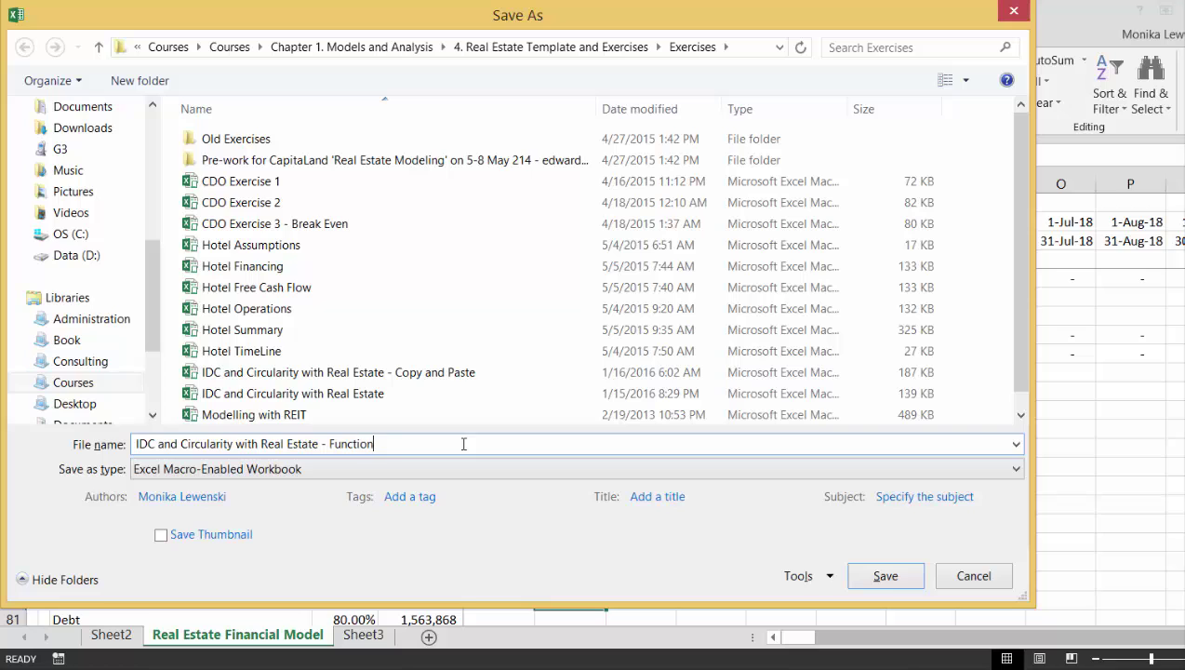
key(Return)
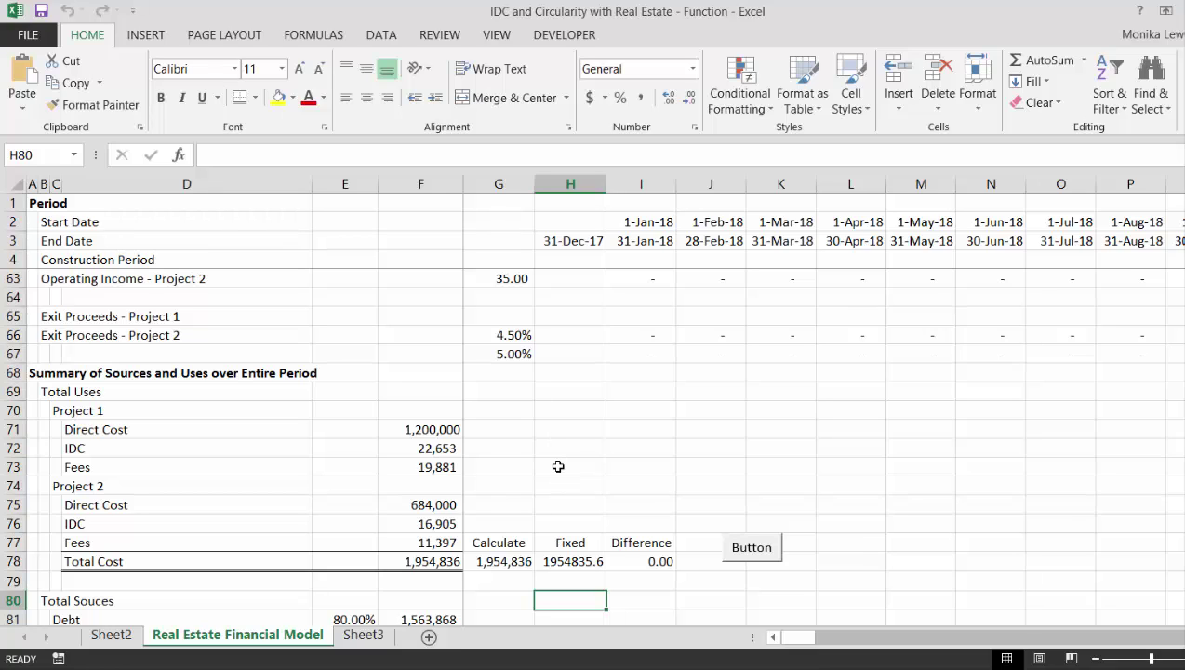
- Examine the fixed, calculated and linked Total Cost cells in row 78 of the sources and uses summary
click(558, 466)
key(Down)
key(Down)
key(Down)
key(Down)
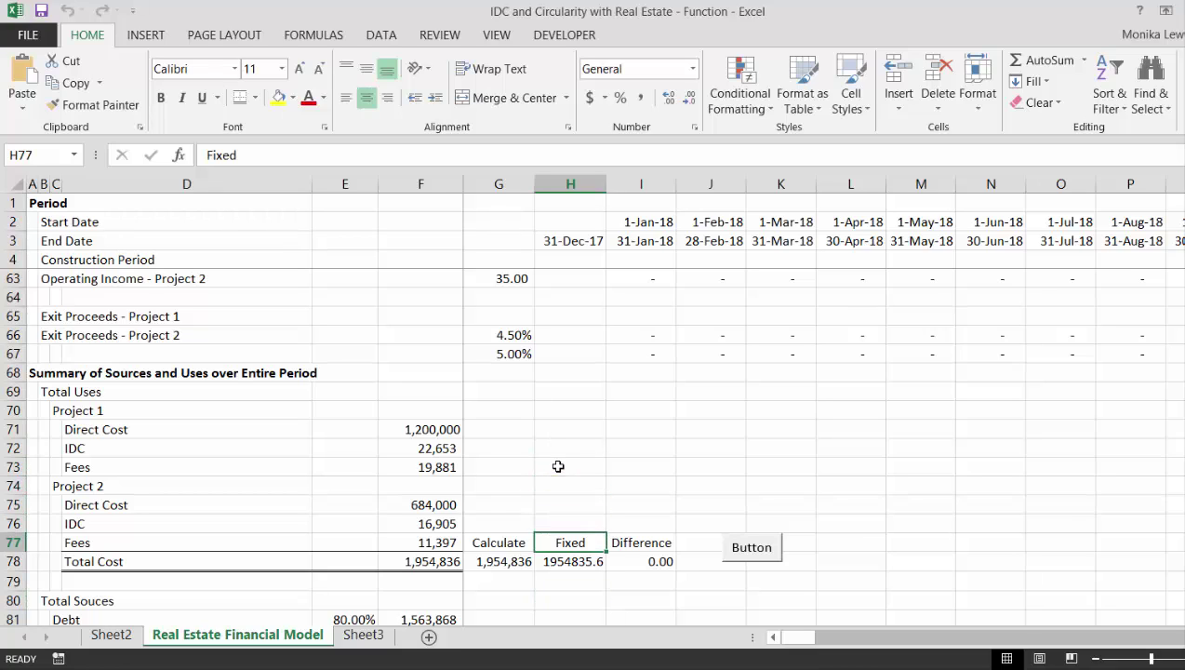
key(Down)
key(Left)
key(Left)
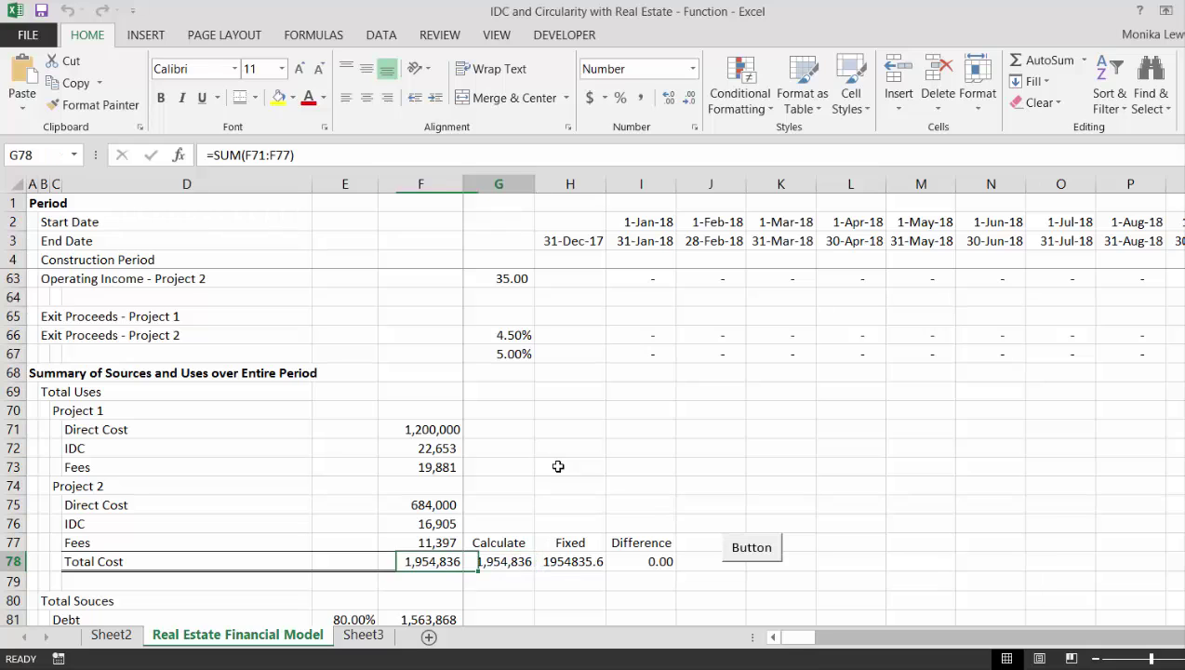
- Set Equity Funding in the Debt Assumptions section to 25%
key(Right)
key(Right)
key(Up)
key(Up)
key(Up)
key(Up)
key(Up)
key(Up)
key(Up)
key(Up)
key(Up)
key(Up)
key(Up)
key(Up)
key(Up)
key(Up)
key(Up)
key(Up)
key(Up)
key(Up)
key(Up)
key(Up)
key(Up)
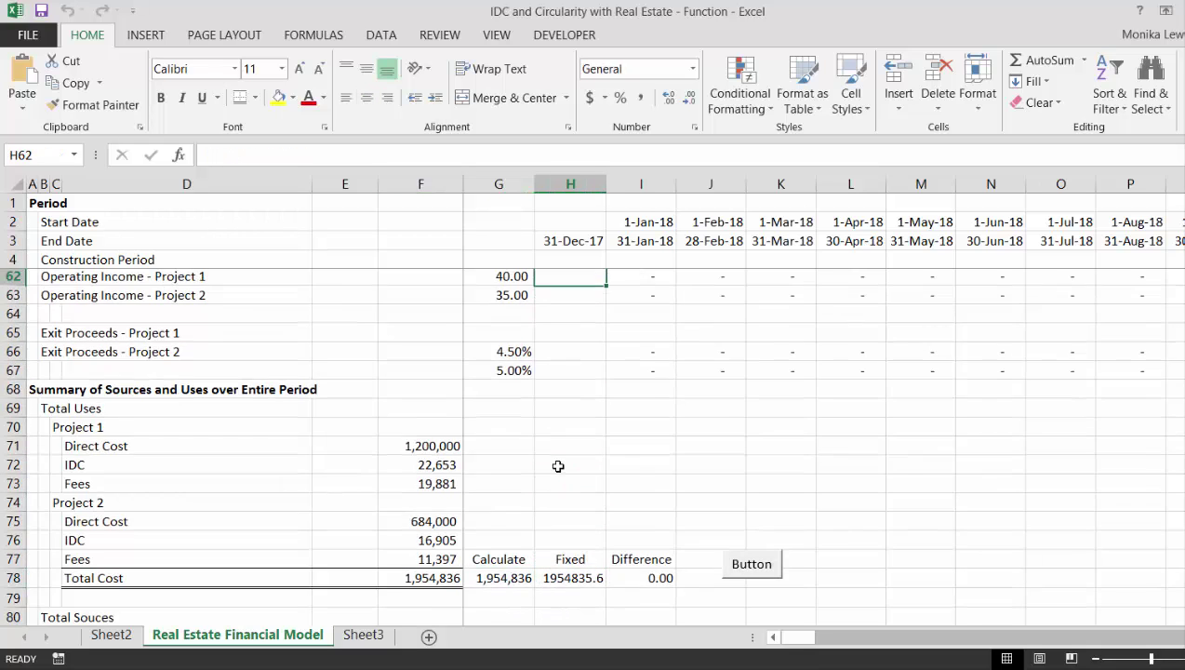
key(Up)
key(Up)
key(Up)
key(Up)
key(Up)
key(Up)
key(Up)
key(Up)
key(Up)
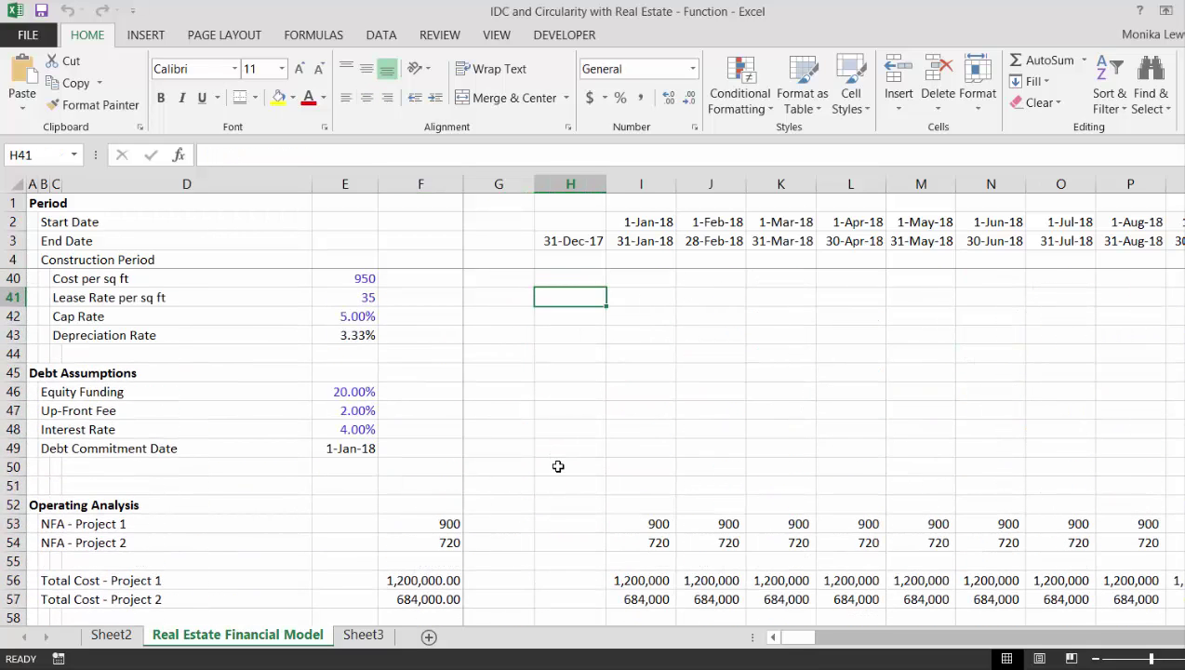
key(Down)
key(Down)
key(Down)
key(Down)
key(Down)
key(Left)
key(Left)
key(Left)
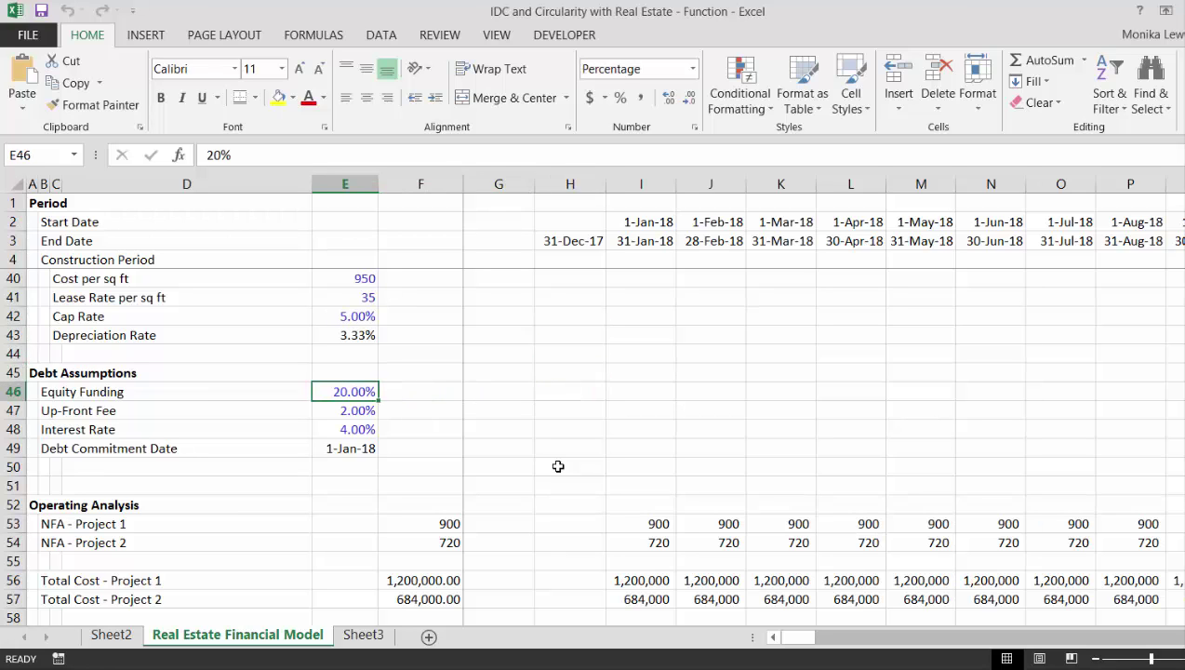
text(2)
key(ctrl+Return)
- Run the macro assigned to the worksheet button beside the Total Cost differences to update the fixed cost values
key(Down)
key(Down)
key(Down)
key(Down)
key(Down)
key(Down)
key(Down)
key(Down)
key(Down)
key(Down)
key(Down)
key(Down)
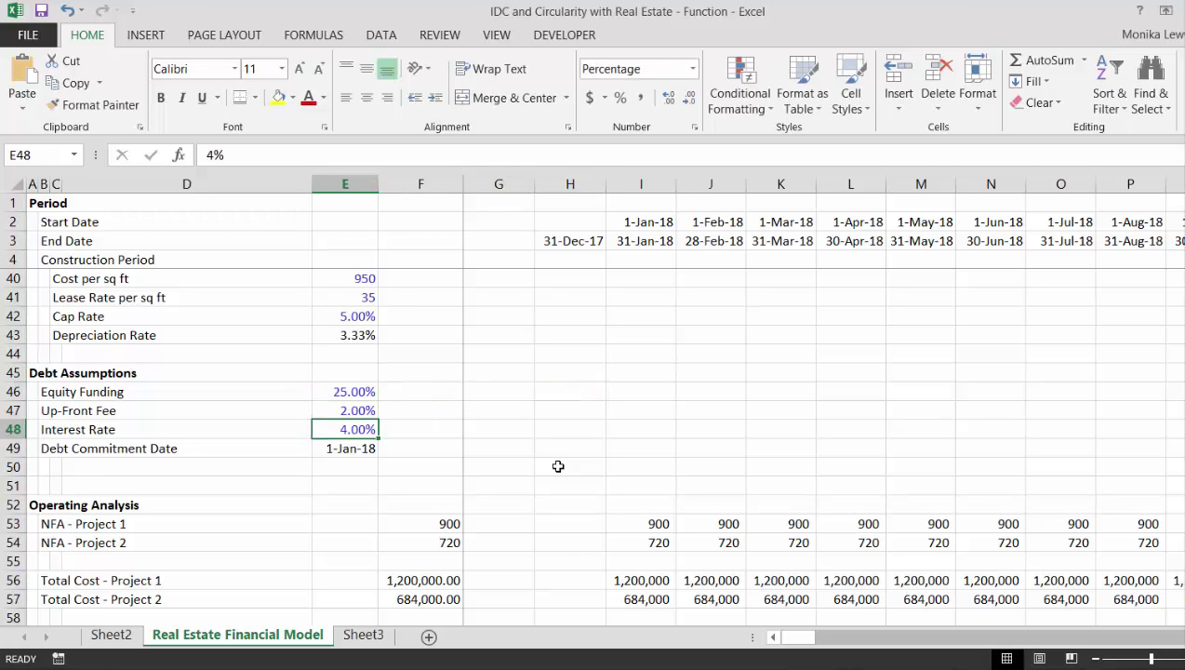
key(Down)
key(Down)
key(Down)
key(Down)
key(Down)
key(Down)
key(Down)
key(Down)
key(Down)
key(Down)
key(Down)
key(Down)
key(Down)
key(Down)
key(Down)
key(Down)
key(Down)
key(Down)
key(Down)
key(Down)
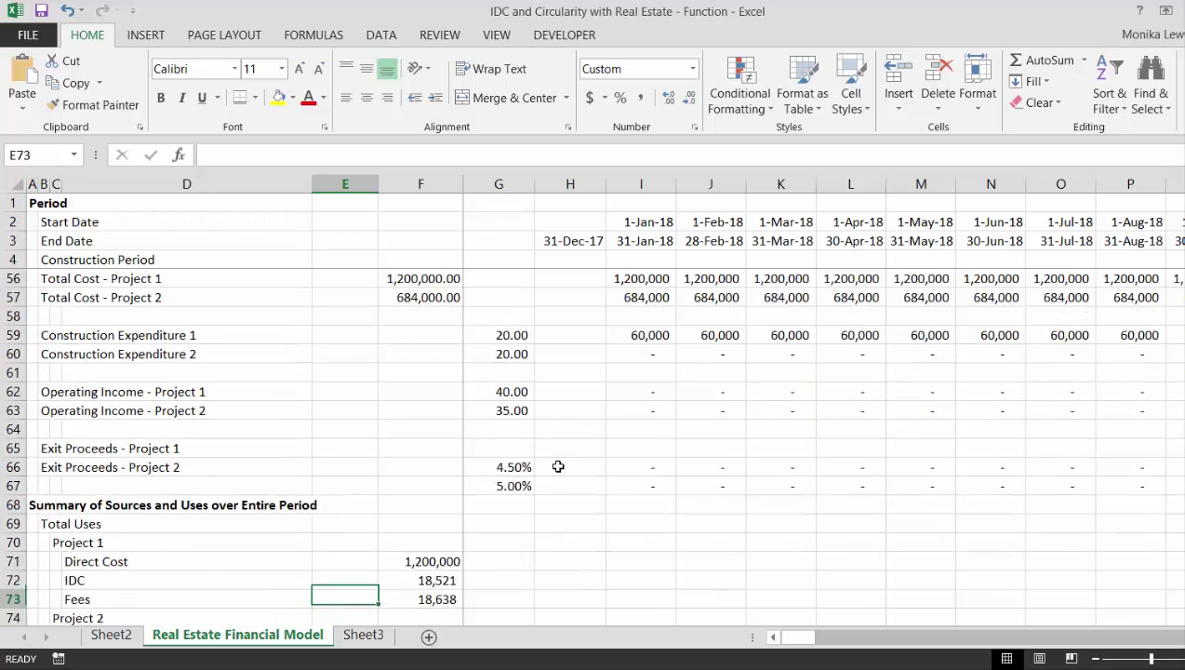
key(Down)
key(Down)
key(Down)
key(Down)
key(Down)
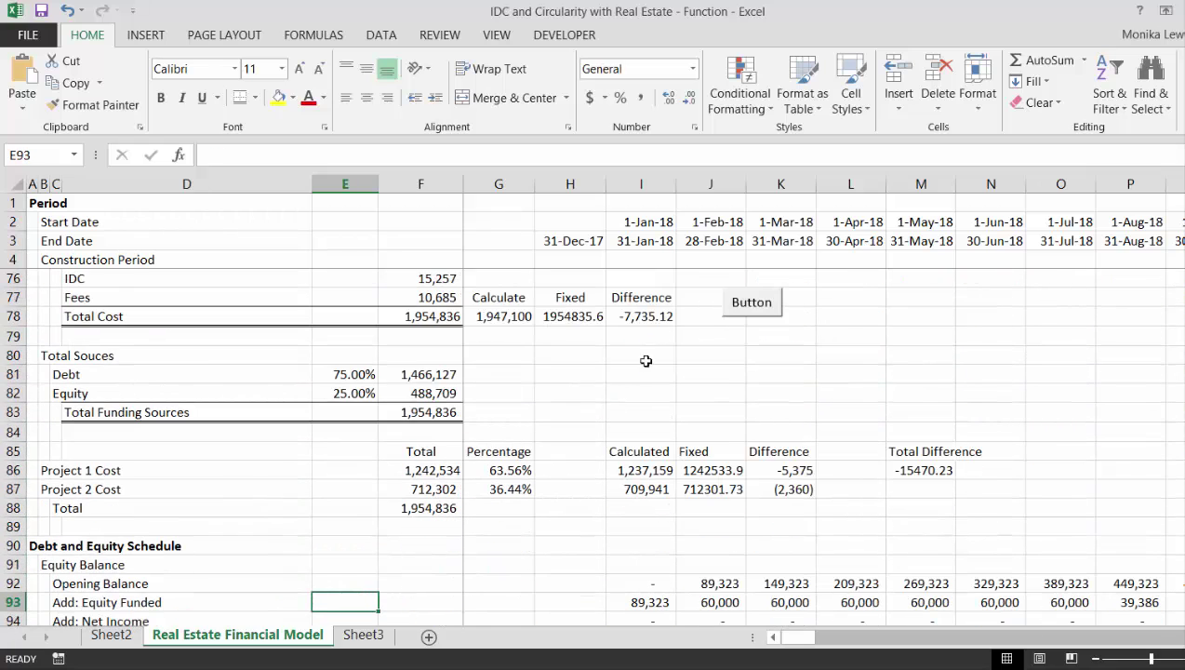
click(764, 313)
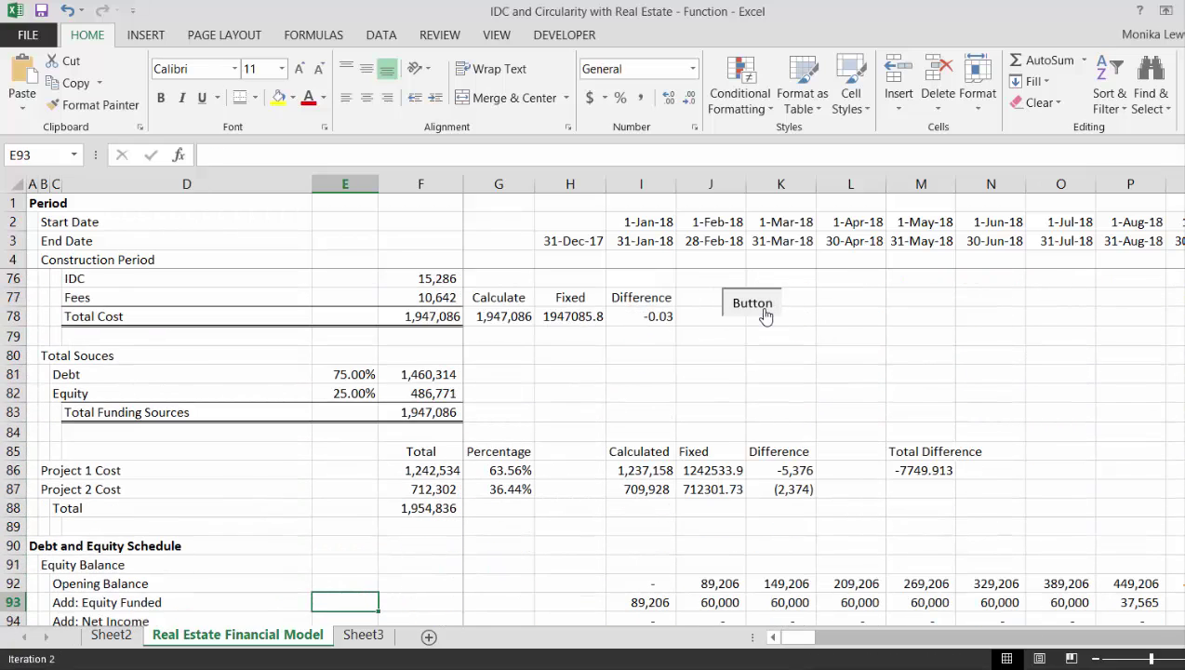
click(763, 312)
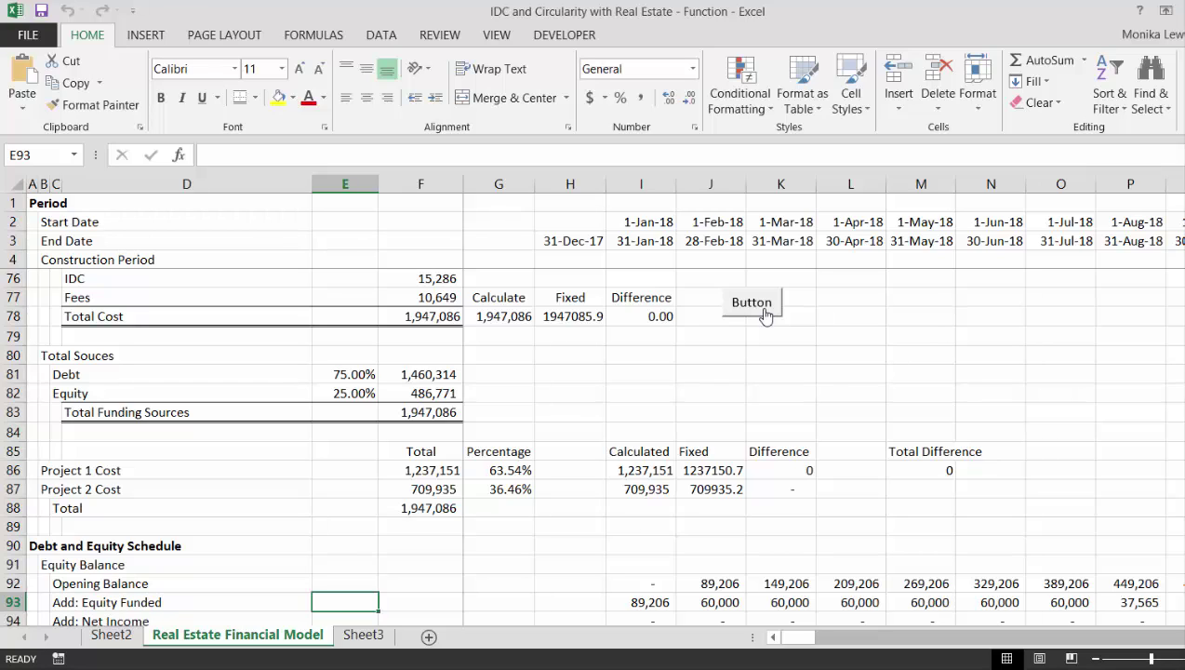
- Apply a thick box border to the fixed Total Cost value in cell H78
key(Up)
key(Up)
key(Up)
key(Up)
key(Up)
key(Up)
key(Up)
key(Up)
key(Up)
key(Up)
key(Up)
key(Up)
key(Up)
key(Up)
key(Up)
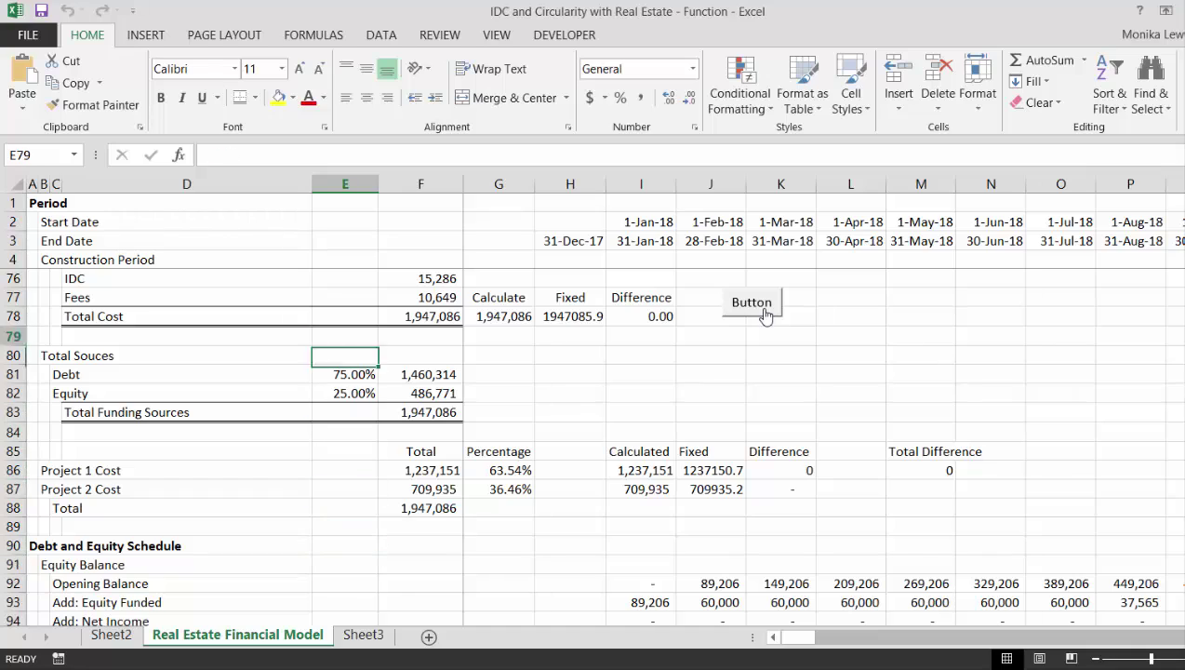
key(Right)
key(Right)
key(Right)
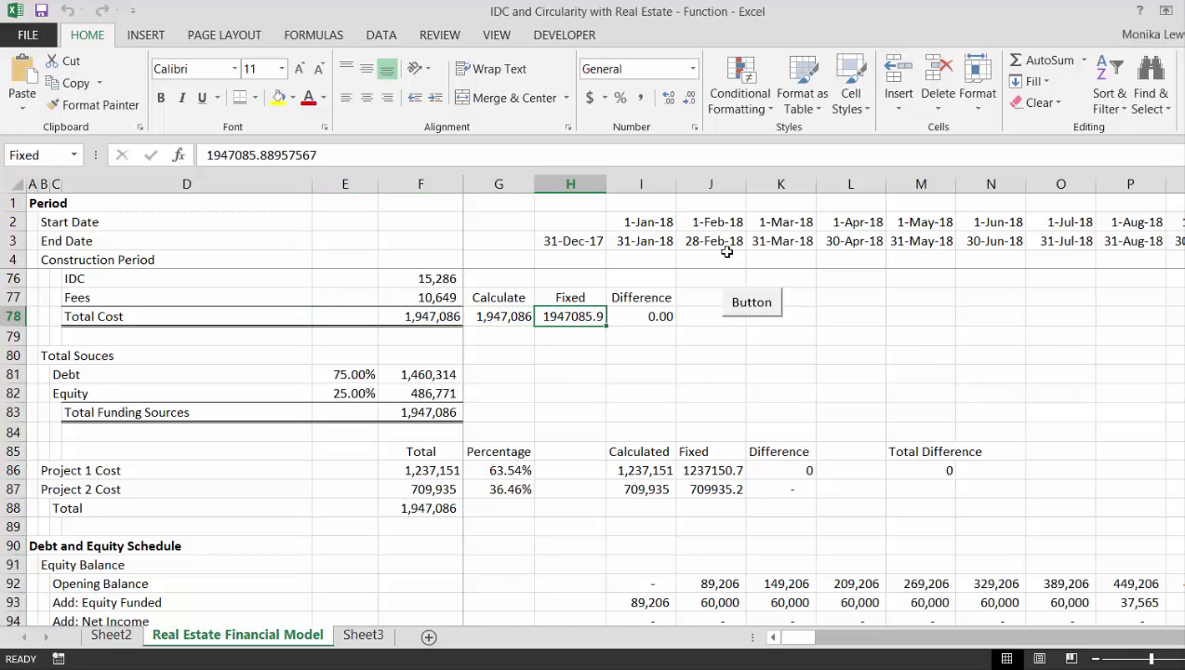
click(255, 98)
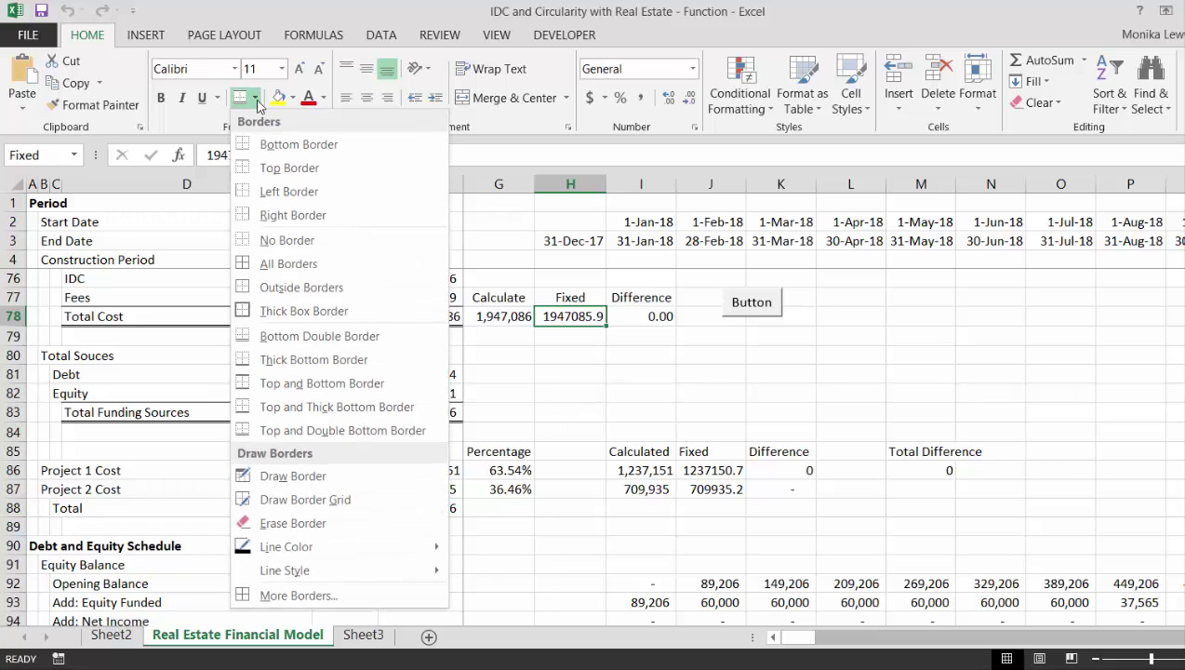
click(244, 319)
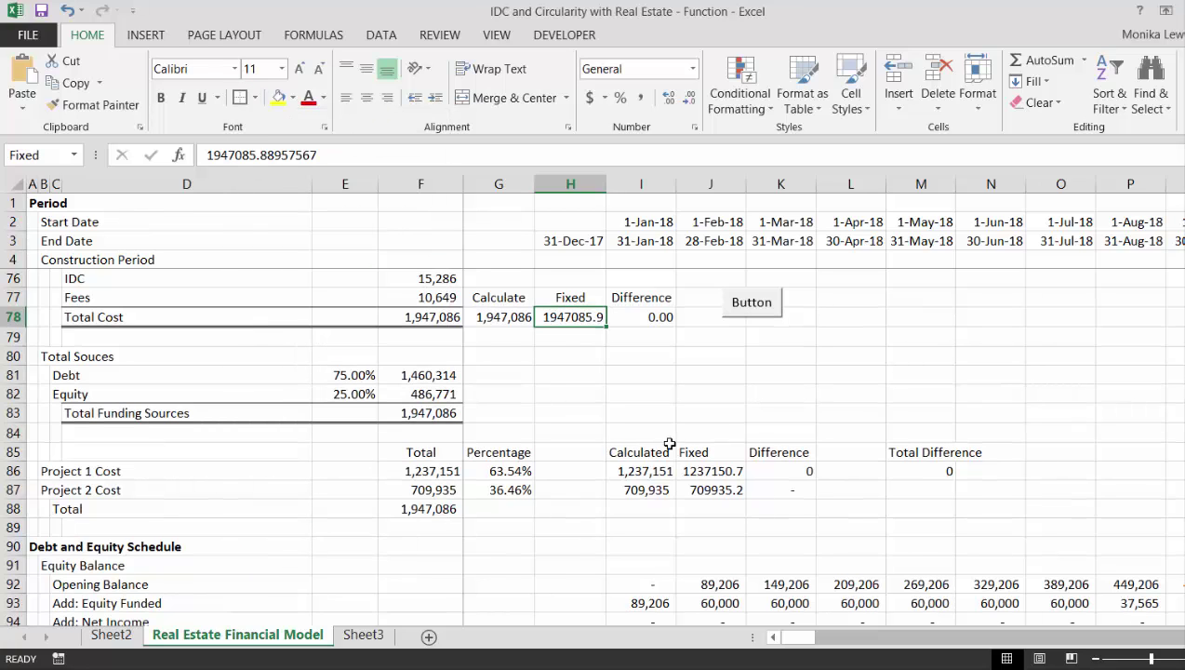
- Give the fixed Project 1 and Project 2 cost cells J86:J87 a thick box border and yellow fill
drag(685, 471, 686, 493)
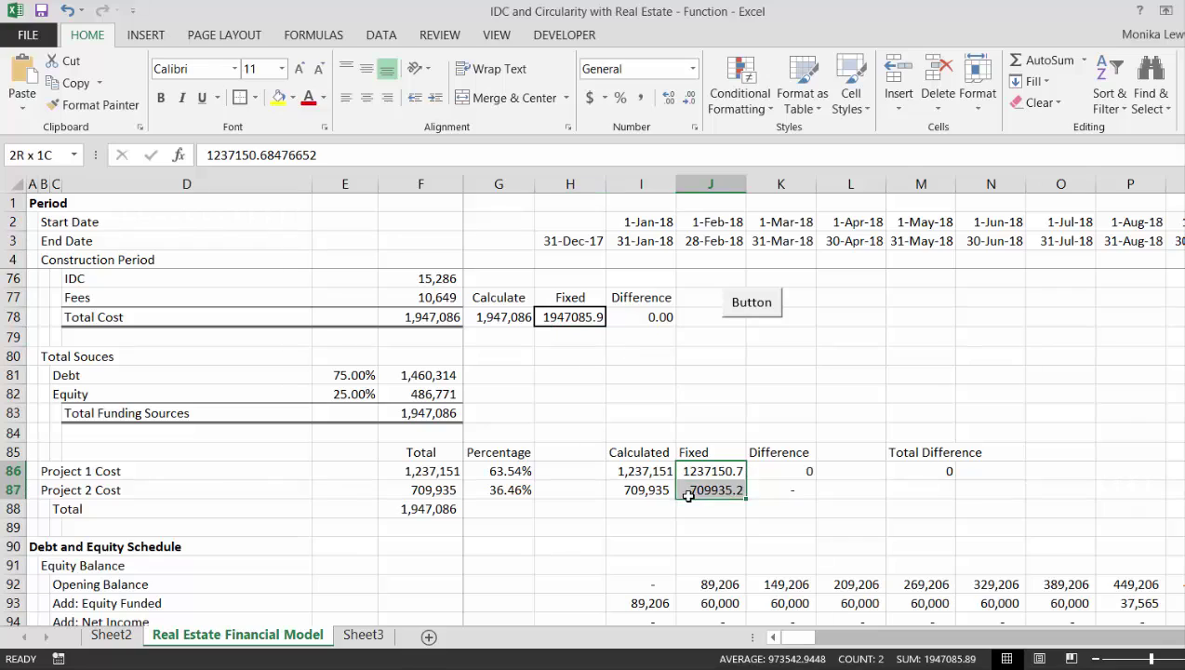
click(240, 99)
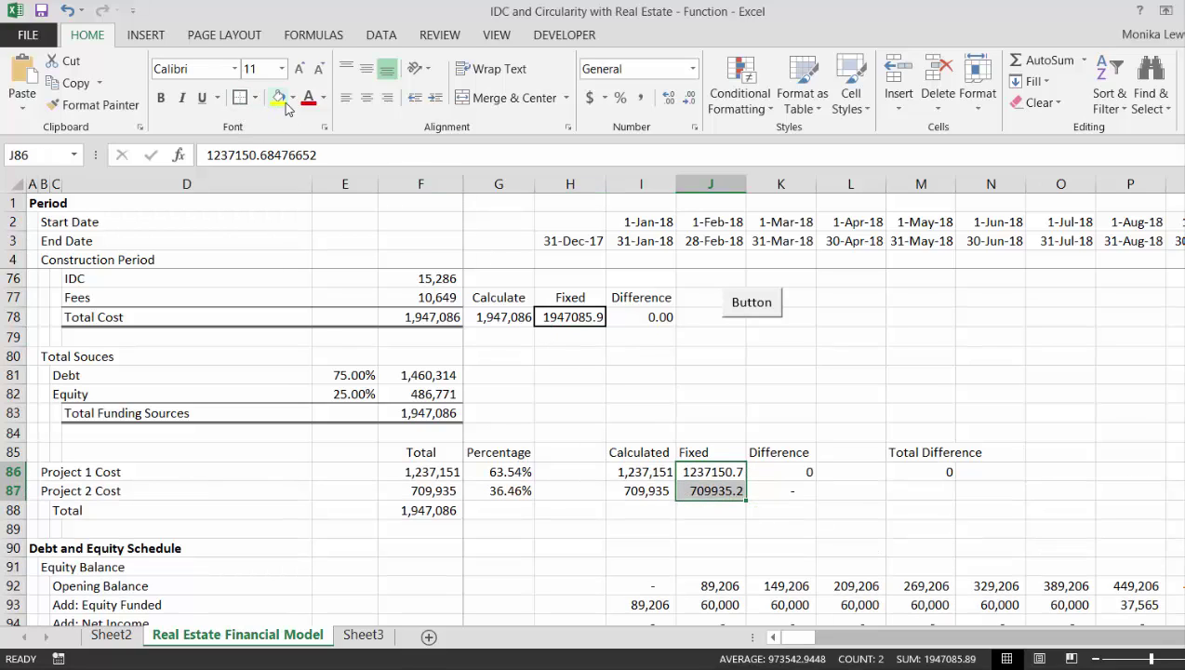
click(279, 98)
- Fill the fixed Total Cost cell H78 with yellow
key(Up)
key(Up)
key(Up)
key(Up)
key(Up)
key(Up)
key(Up)
key(Up)
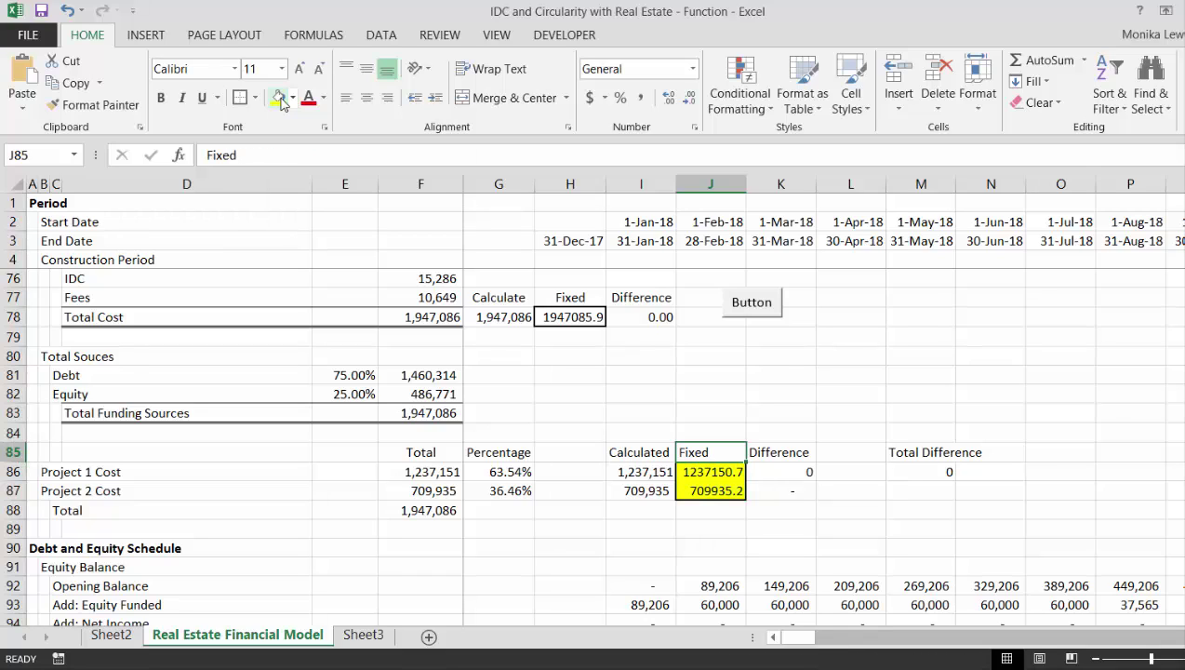
key(Left)
key(Left)
click(279, 98)
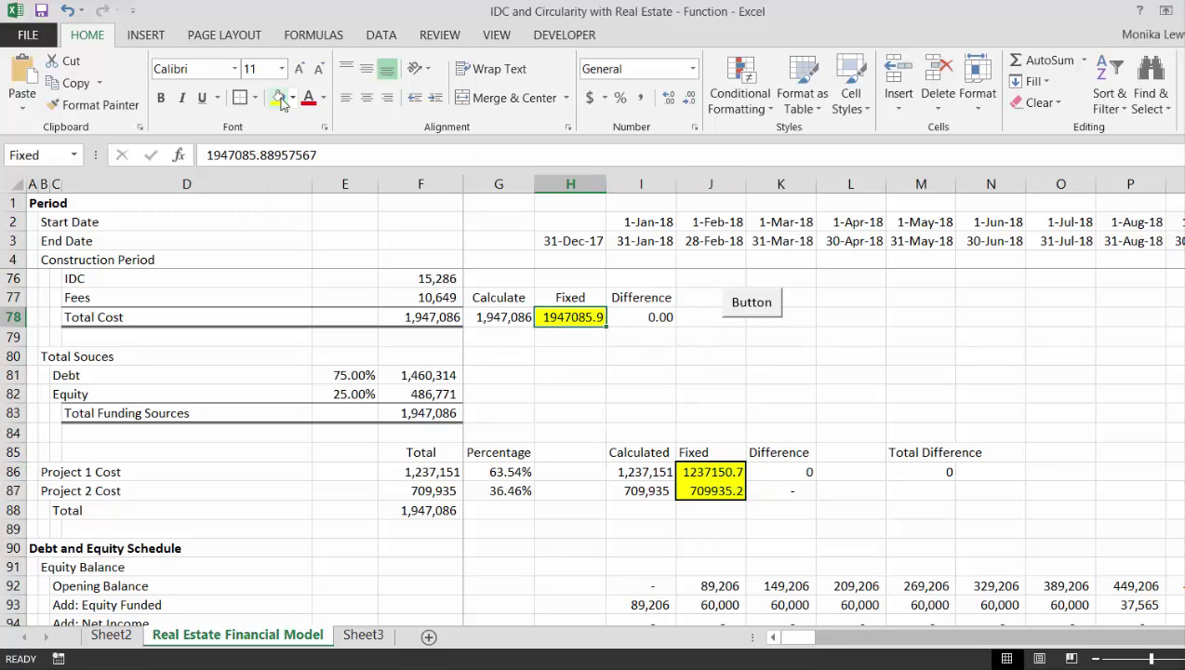
- Examine the column F formulas for Total Cost, Total Funding Sources, debt and the project costs below them
key(Down)
key(Down)
key(Down)
key(Down)
key(Down)
key(Left)
key(Left)
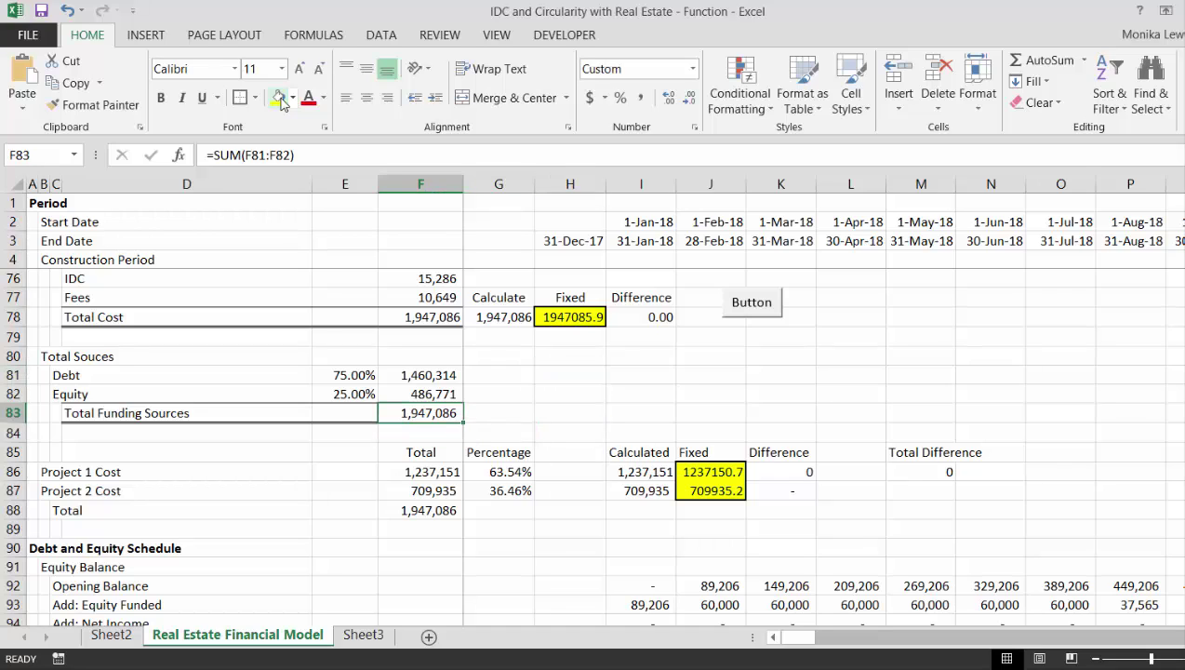
key(Up)
key(Up)
key(Up)
key(Up)
key(Up)
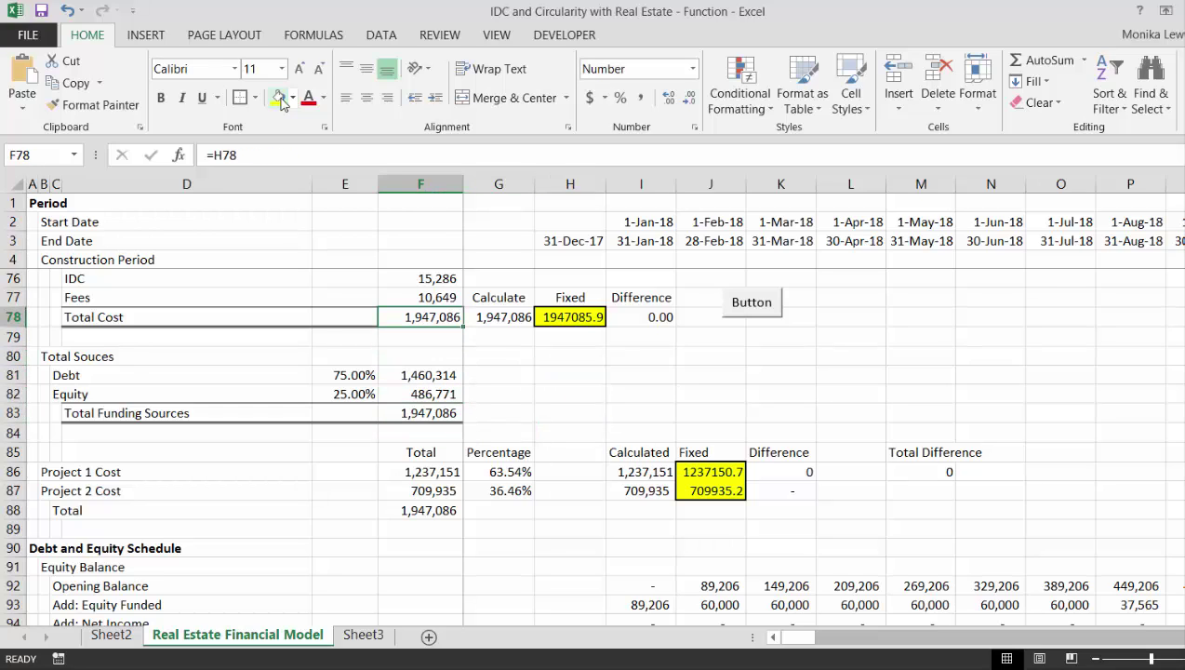
key(Down)
key(Down)
key(Down)
key(Down)
key(Down)
key(Down)
key(Down)
key(Down)
key(Down)
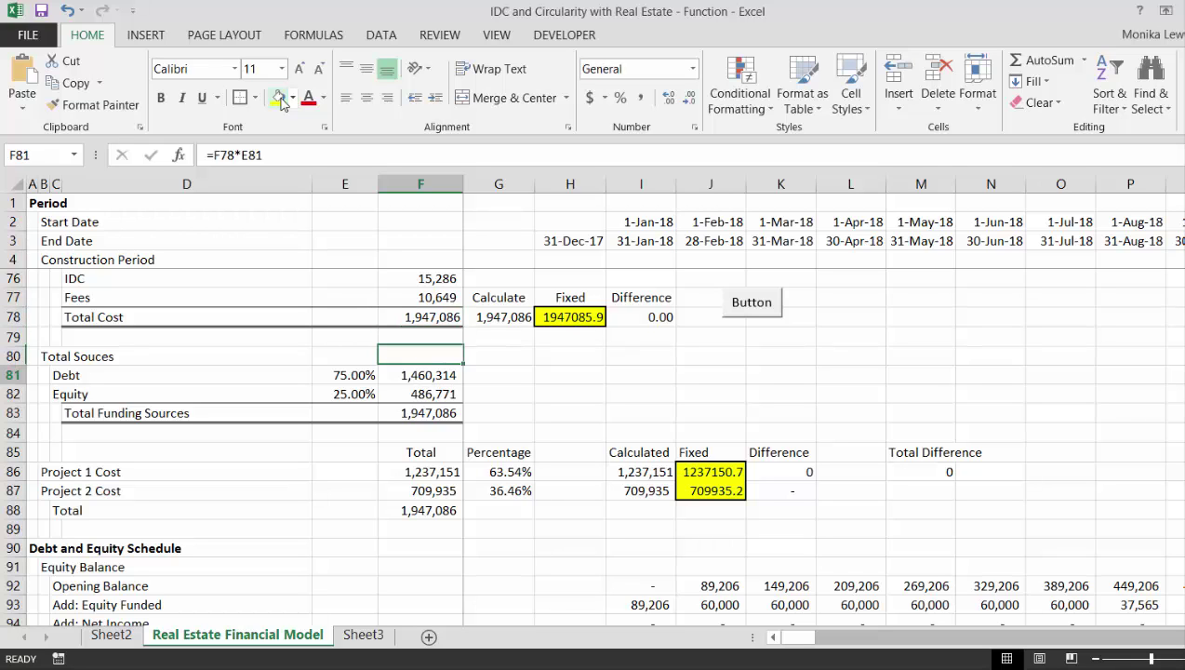
- Review column F from the funding sources and project costs down through the equity and debt balances
key(Down)
key(Down)
key(Down)
key(Down)
key(Down)
key(Down)
key(Down)
key(Down)
key(Down)
key(Down)
key(Down)
key(Down)
key(Down)
key(Down)
key(Down)
key(Down)
key(Down)
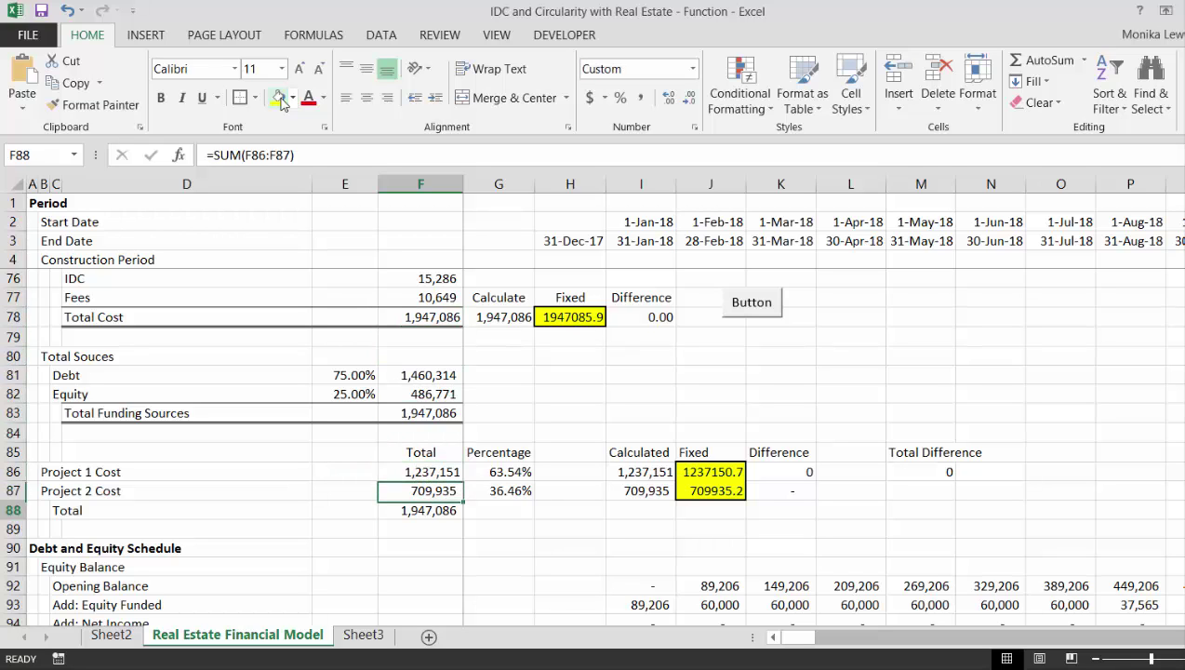
key(Down)
key(Down)
key(Down)
key(Down)
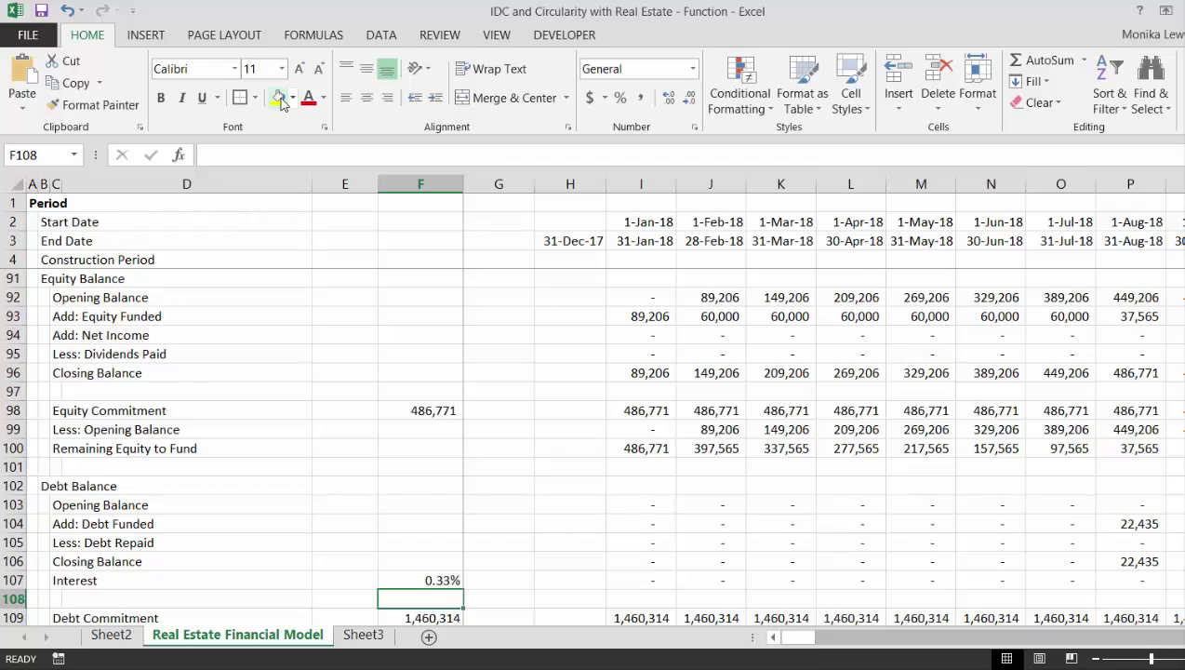
- Look through the project plant balances and financial statements down to the balance sheet Test row
key(Down)
key(Down)
key(Down)
key(Down)
key(Down)
key(Down)
key(Down)
key(Down)
key(Down)
key(Down)
key(Down)
key(Down)
key(Down)
key(Down)
key(Down)
key(Down)
key(Down)
key(Down)
key(Down)
key(Down)
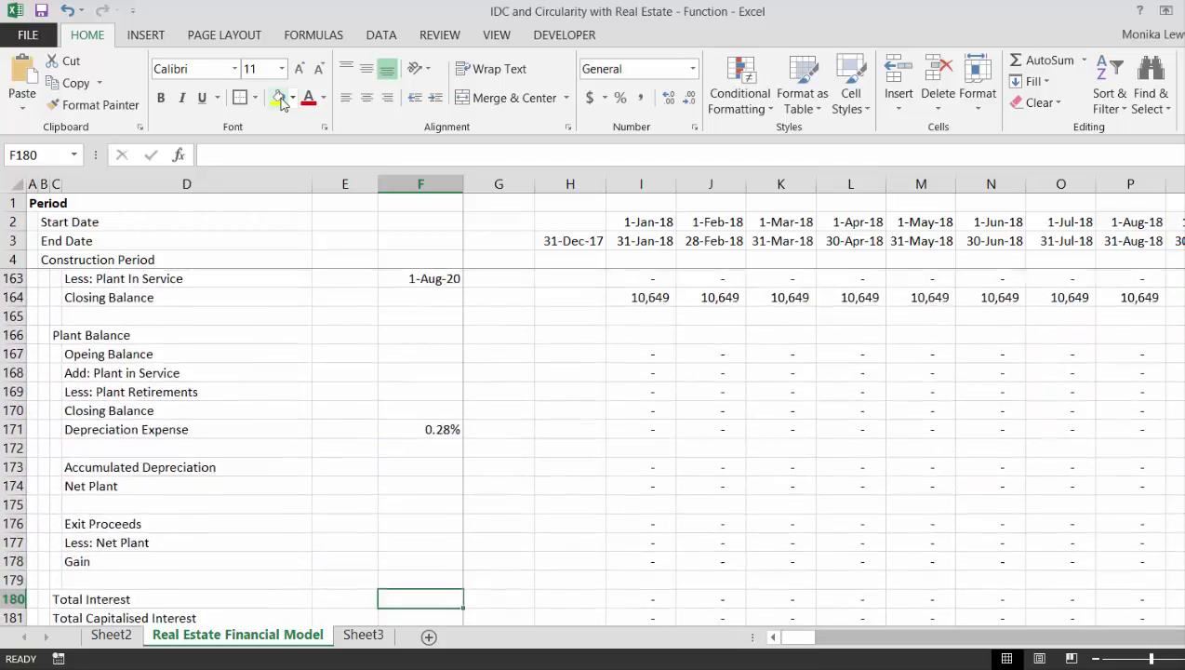
key(Page_Down)
key(Page_Down)
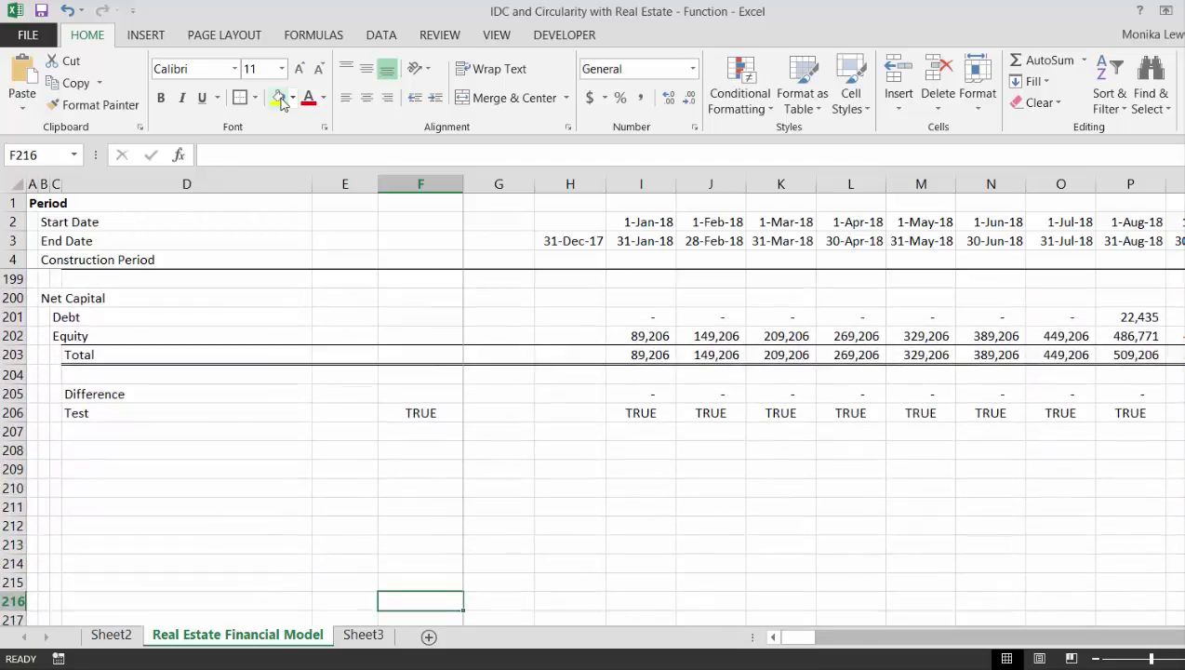
- Return to the Total Cost and project cost section with the highlighted fixed values
key(Page_Up)
key(Page_Up)
key(Page_Up)
key(Page_Up)
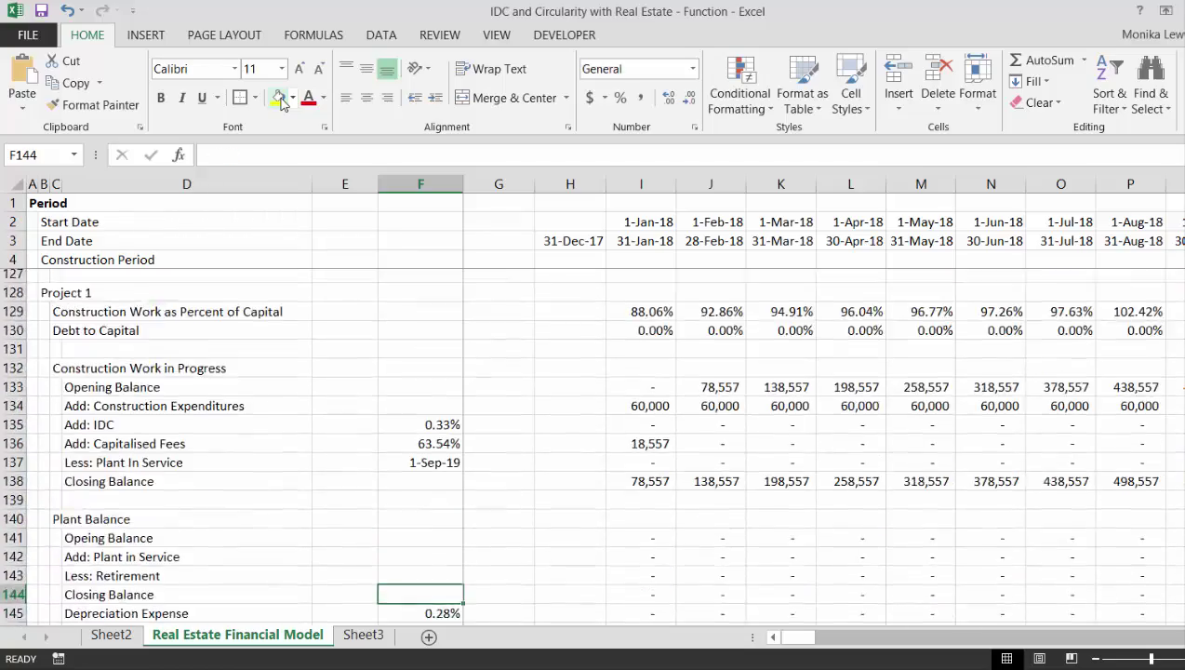
key(Page_Up)
key(Page_Up)
key(Page_Up)
key(Page_Up)
key(Page_Down)
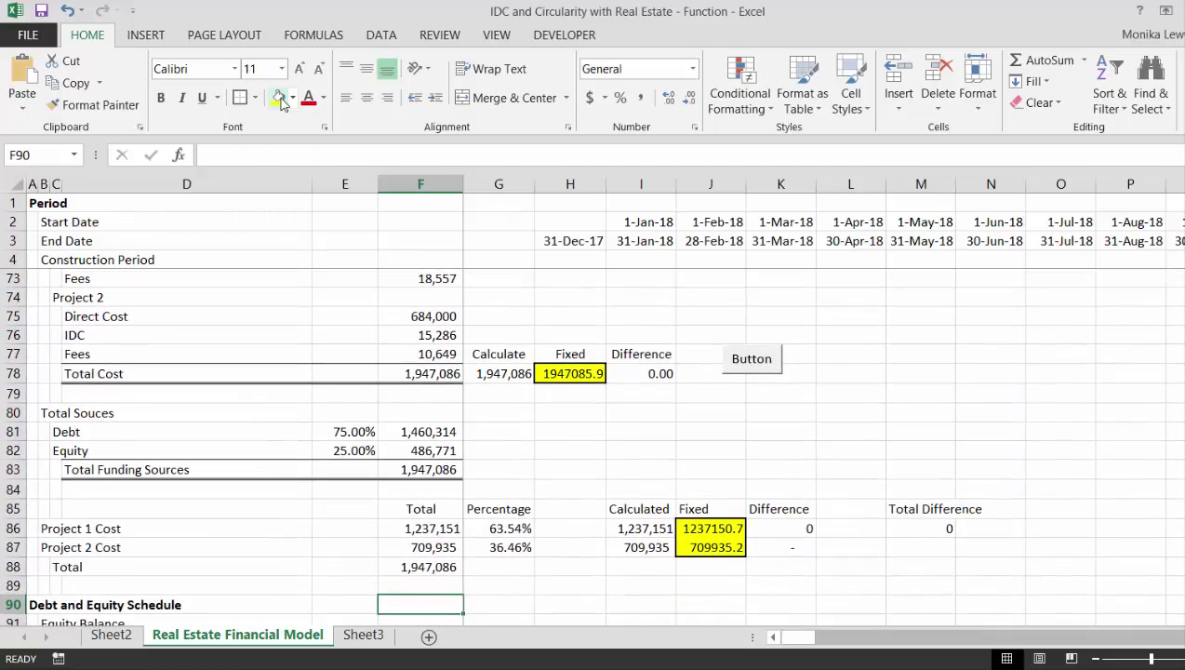
- Examine the column I formulas from the Equity Commitment through the debt balance to the project cash flows
key(Right)
key(Down)
key(Down)
key(Down)
key(Down)
key(Down)
key(Down)
key(Down)
key(Down)
key(Right)
key(Right)
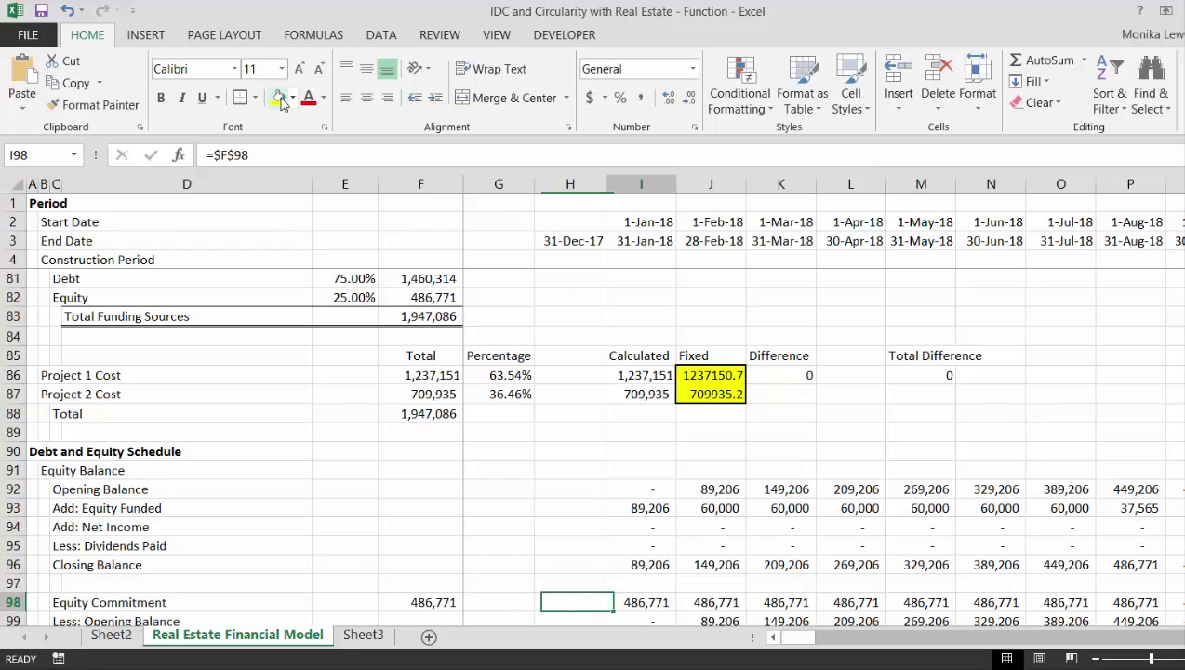
key(Up)
key(Down)
key(Down)
key(Down)
key(Down)
key(Down)
key(Down)
key(Down)
key(Down)
key(Down)
key(Down)
key(Down)
key(Down)
key(Down)
key(Down)
key(Down)
key(Down)
key(Down)
key(Down)
key(Down)
key(Down)
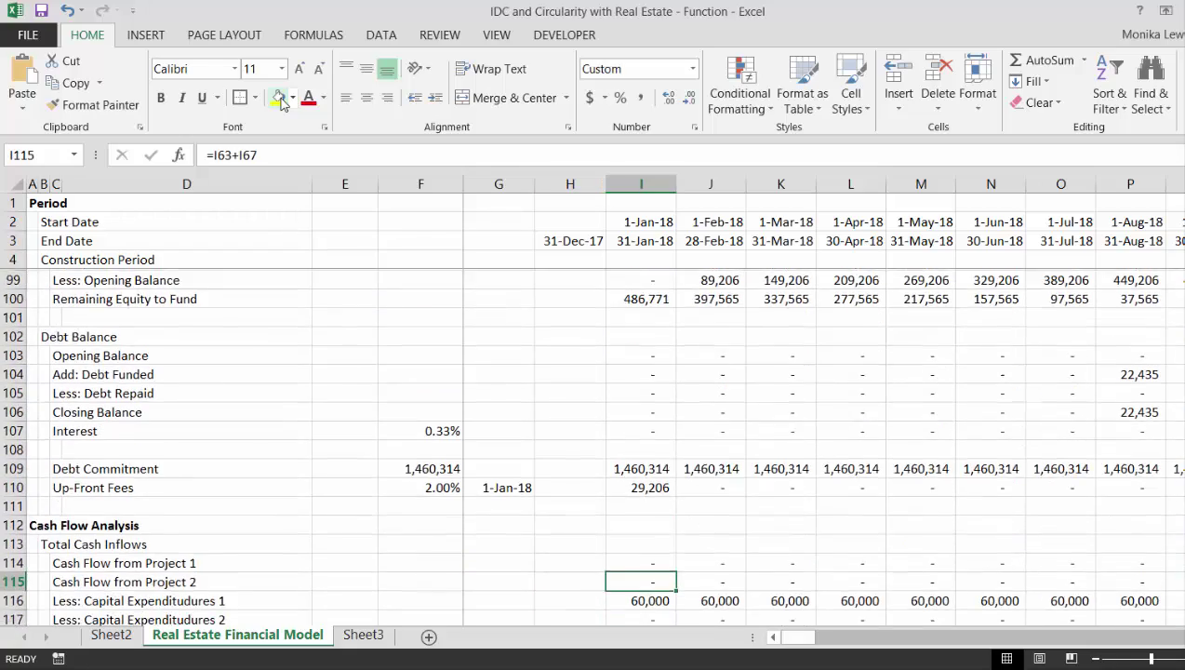
- Follow column I down from the cash flow analysis to the balance sheet Difference row
key(Down)
key(Down)
key(Down)
key(Down)
key(Down)
key(Down)
key(Down)
key(Down)
key(Down)
key(Down)
key(Down)
key(Down)
key(Down)
key(Down)
key(Down)
key(Down)
key(Down)
key(Down)
key(End)
key(End)
key(End)
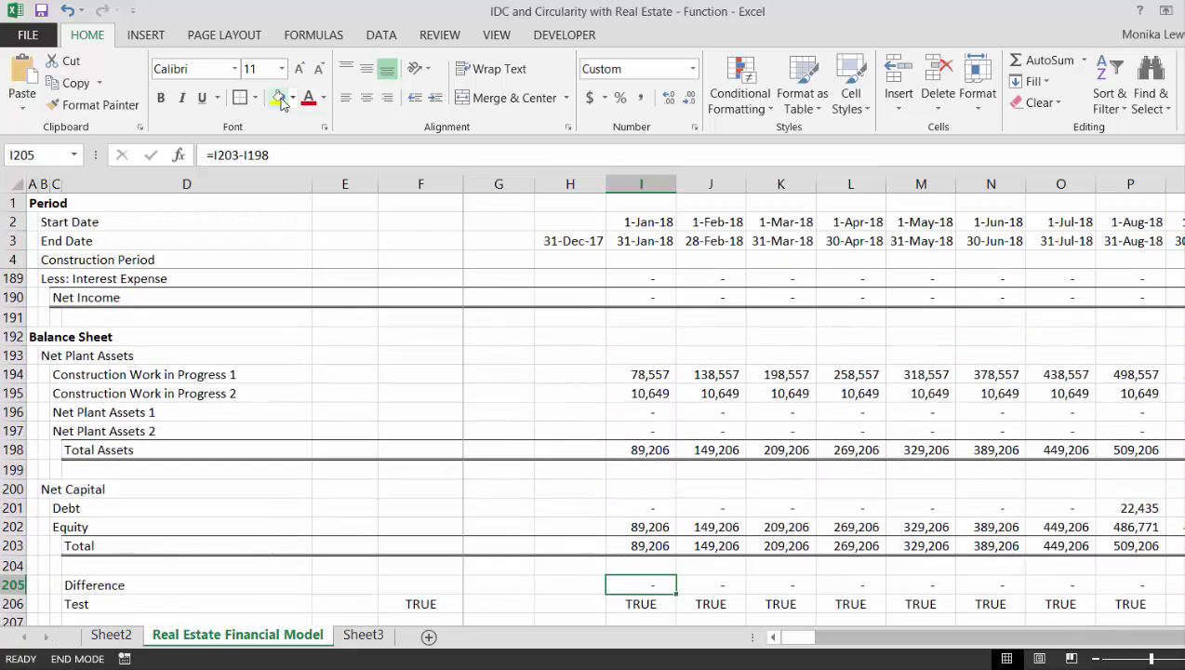
- Check the balance sheet Equity row from the first period out to the final periods and back
key(Up)
key(Up)
key(Up)
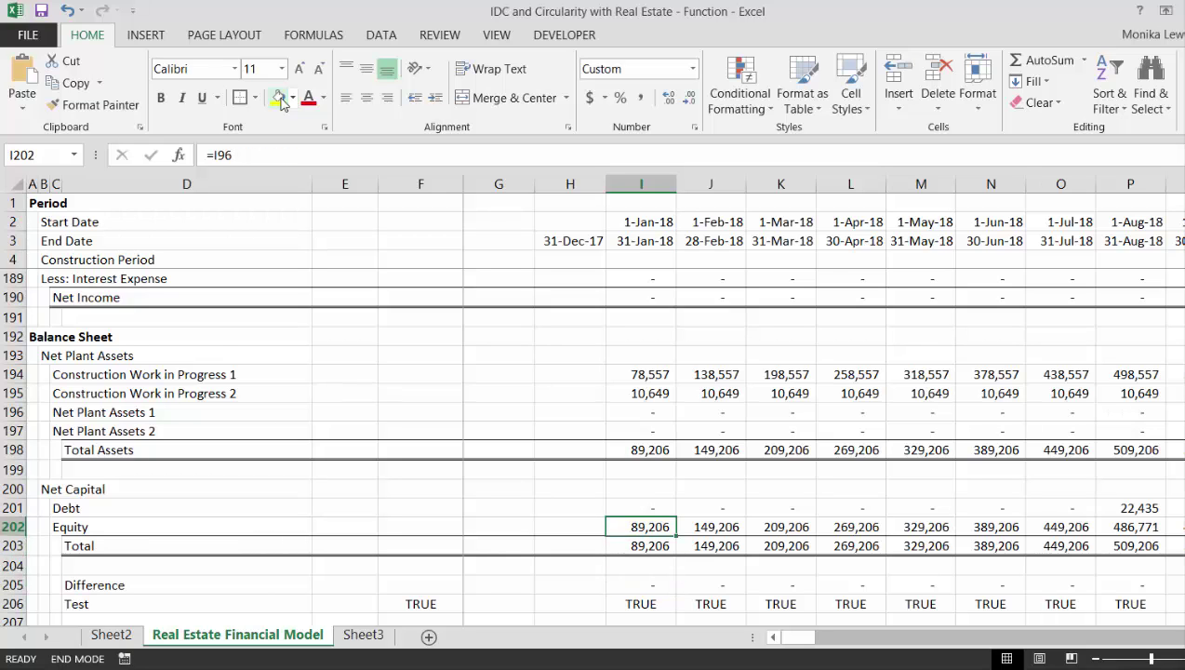
key(Right)
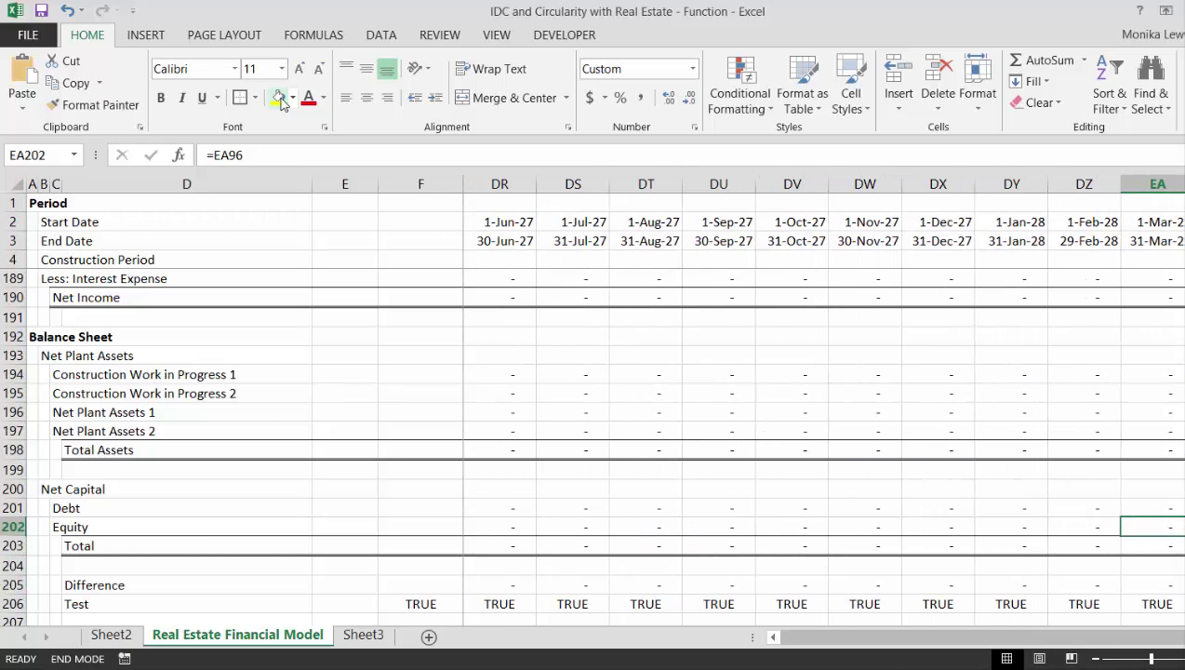
key(End)
key(Left)
key(Left)
key(Left)
key(Right)
key(Right)
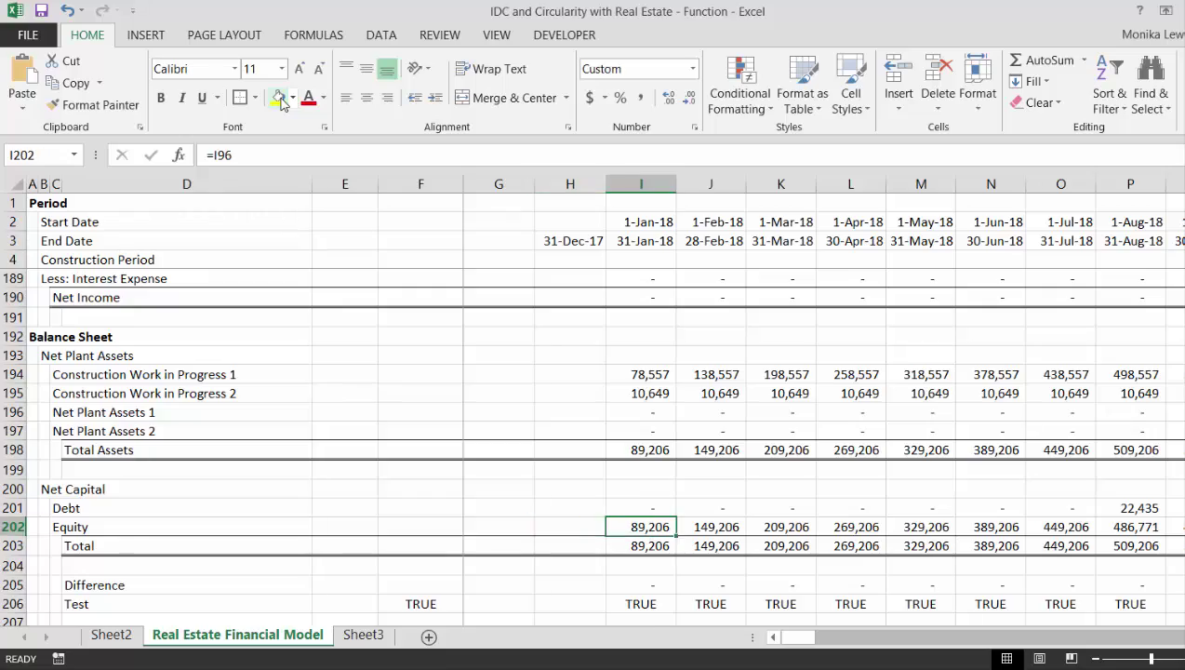
- Trace column I from the balance sheet Equity row back up to Net Income in the Equity Balance
key(Up)
key(Up)
key(Up)
key(Up)
key(Up)
key(Up)
key(Up)
key(Up)
key(Up)
key(Up)
key(Up)
key(Up)
key(Up)
key(Up)
key(Up)
key(Up)
key(Up)
key(Up)
key(Up)
key(Up)
key(Up)
key(Up)
key(Up)
key(Up)
key(Up)
key(Up)
key(Up)
key(Up)
key(Up)
key(Up)
key(Up)
key(Up)
key(Up)
key(Up)
key(Up)
key(Up)
key(Up)
key(Up)
key(Up)
key(Up)
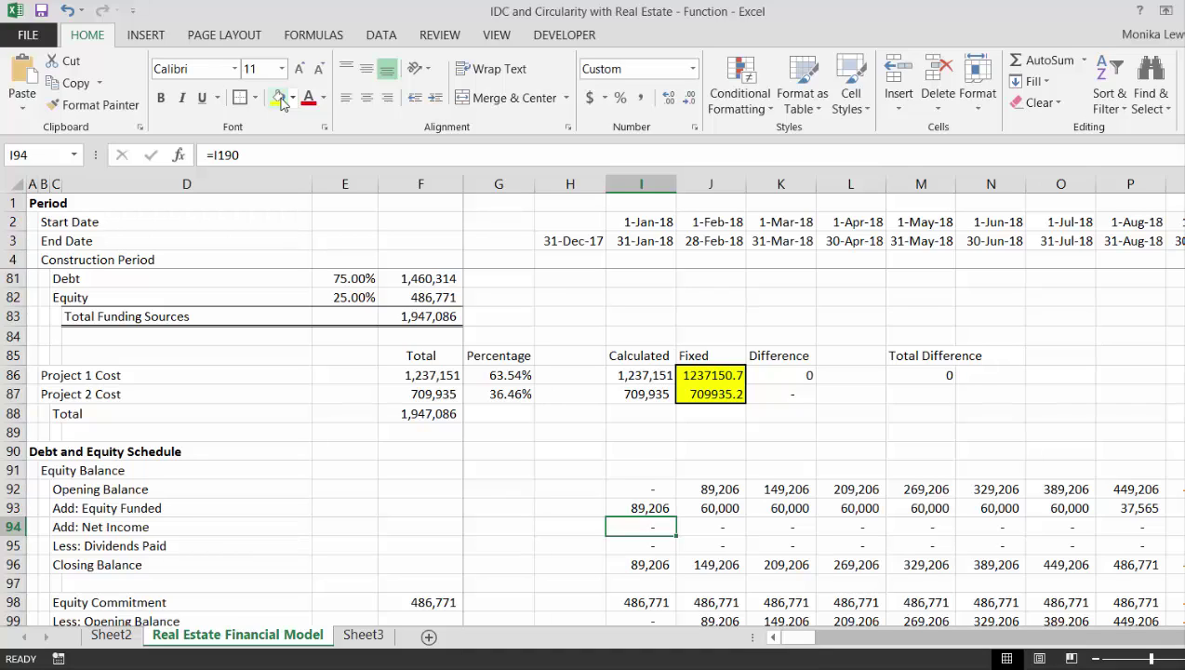
- Inspect the Net Income formulas in the Equity Balance across the first months
key(Down)
key(Up)
key(Right)
key(Right)
key(Right)
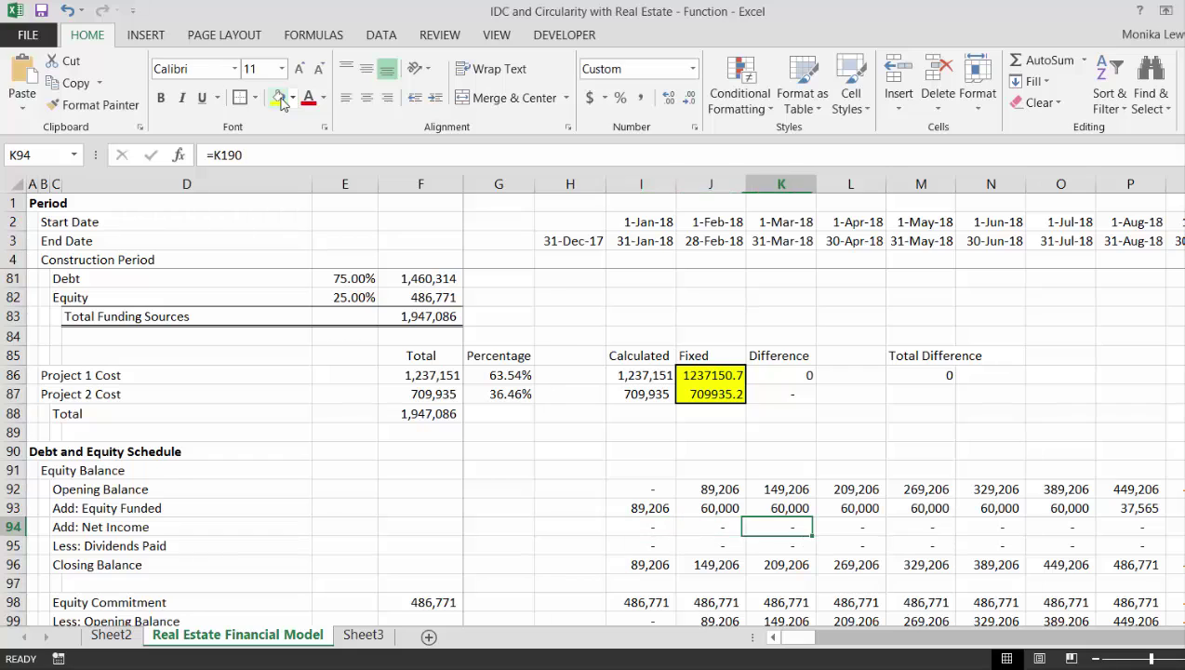
- Follow the Net Income row of the Equity Balance across the periods to September 2019 in column AC
key(Right)
key(Right)
key(Right)
key(Right)
key(Right)
key(Right)
key(Right)
key(Right)
key(Right)
key(Right)
key(Right)
key(Right)
key(Right)
key(Right)
key(Right)
key(Right)
key(Right)
key(Right)
key(Right)
key(Right)
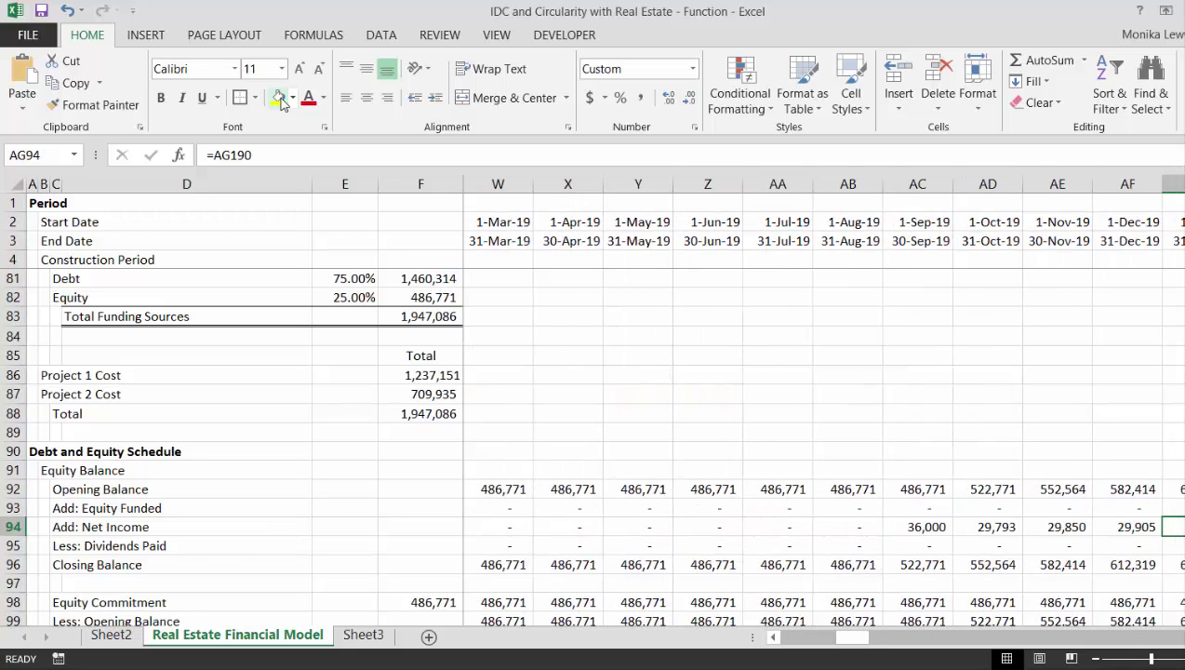
key(Left)
key(Left)
key(Left)
key(Left)
key(Left)
- Examine column AC from the equity Closing Balance through the Debt Balance schedule to the start of the Cash Flow Analysis
key(Down)
key(Down)
key(Down)
key(Down)
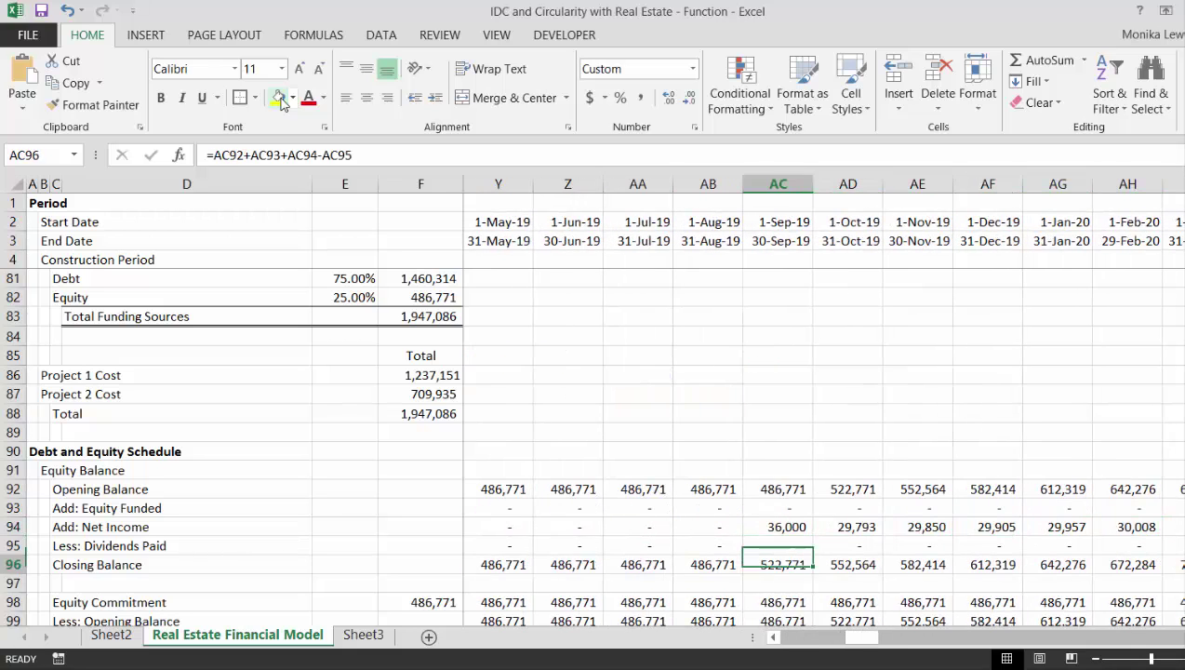
key(Down)
key(Down)
key(Down)
key(Down)
key(Down)
key(Down)
key(Down)
key(Down)
key(Down)
key(Down)
key(Down)
key(Down)
key(Down)
key(Down)
key(Down)
key(Down)
key(Down)
key(Down)
key(Down)
key(Down)
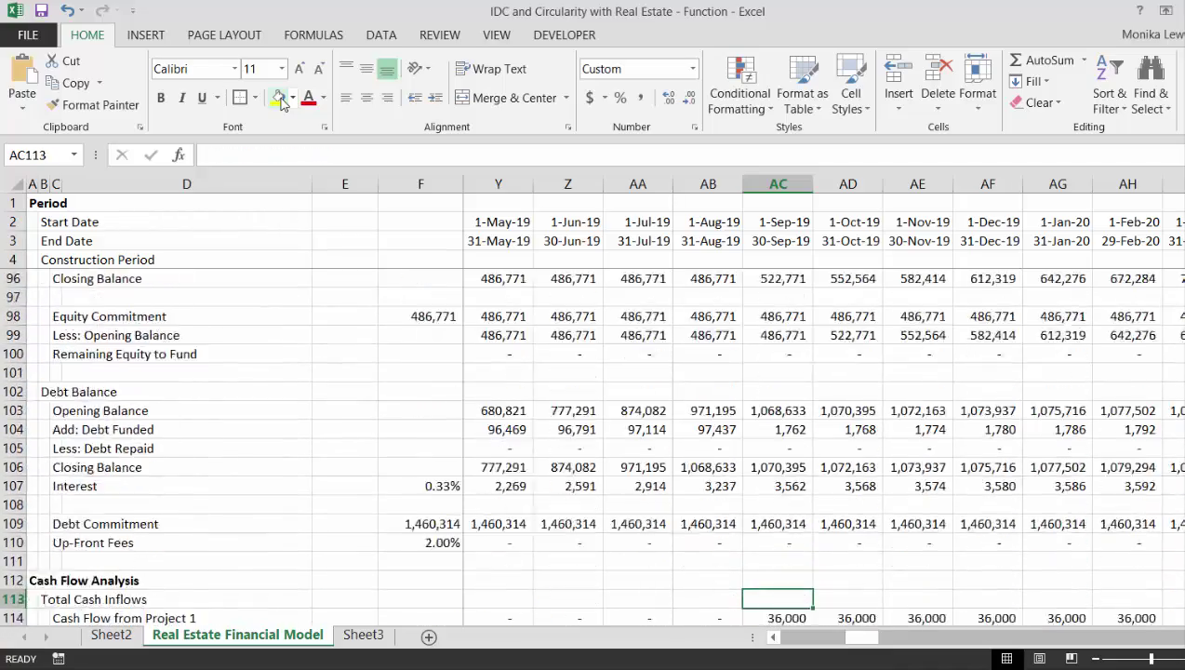
- Read the September 2019 cash flow lines from Total Cash Inflows down past Dividends to Project 1's Debt to Capital
key(Down)
key(Down)
key(Down)
key(Down)
key(Down)
key(Down)
key(Down)
key(Down)
key(Down)
key(Down)
key(Down)
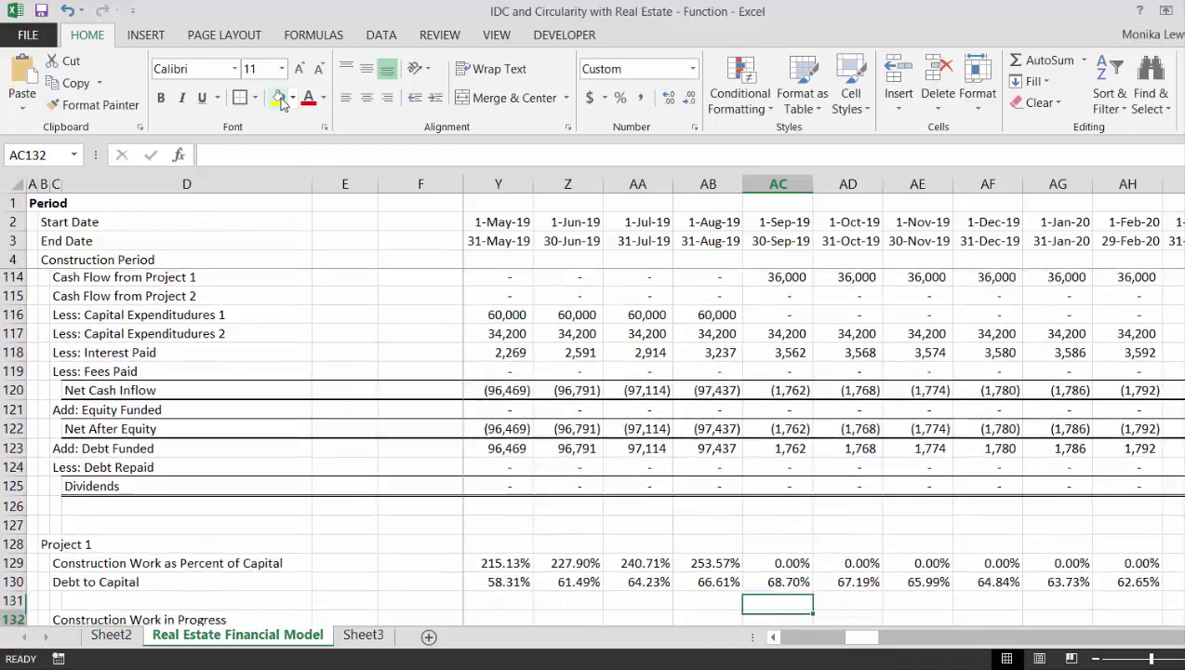
- Examine column AC of Project 1's Construction Work in Progress and Plant Balance schedules down to the Project 2 section
key(Down)
key(Down)
key(Down)
key(Down)
key(Down)
key(Down)
key(Down)
key(Down)
key(Down)
key(Down)
key(Down)
key(Down)
key(Down)
key(Down)
key(Down)
key(Down)
key(Down)
key(Down)
key(Down)
key(Down)
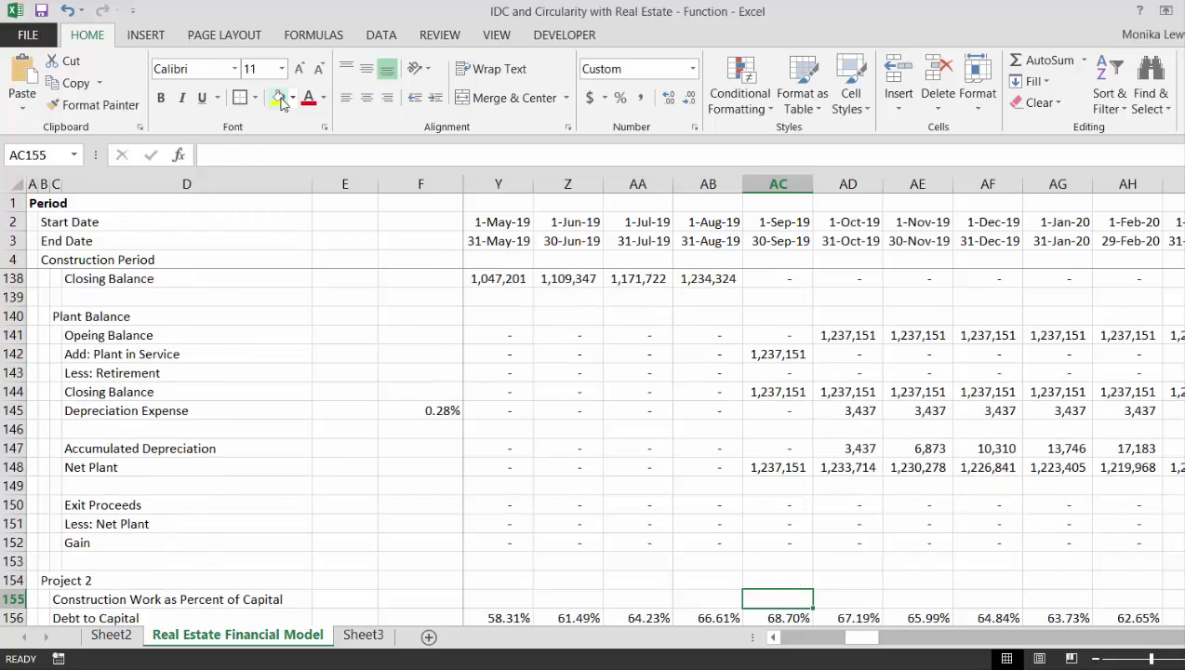
- Inspect the September 2019 formulas in Project 2's Construction Work in Progress, ending on its Opening Balance
key(Down)
key(Down)
key(Down)
key(Down)
key(Down)
key(Down)
key(Up)
key(Up)
key(Up)
key(Up)
key(Up)
key(Up)
key(Up)
key(Up)
key(Up)
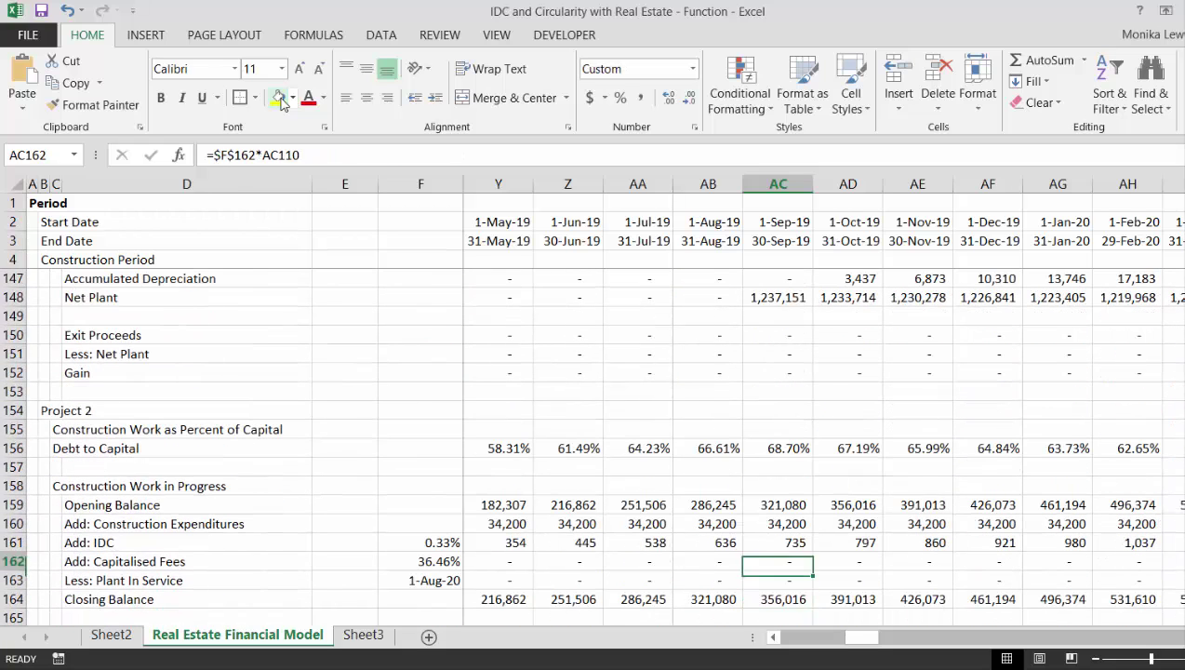
key(Down)
key(Down)
key(Down)
key(Down)
key(Down)
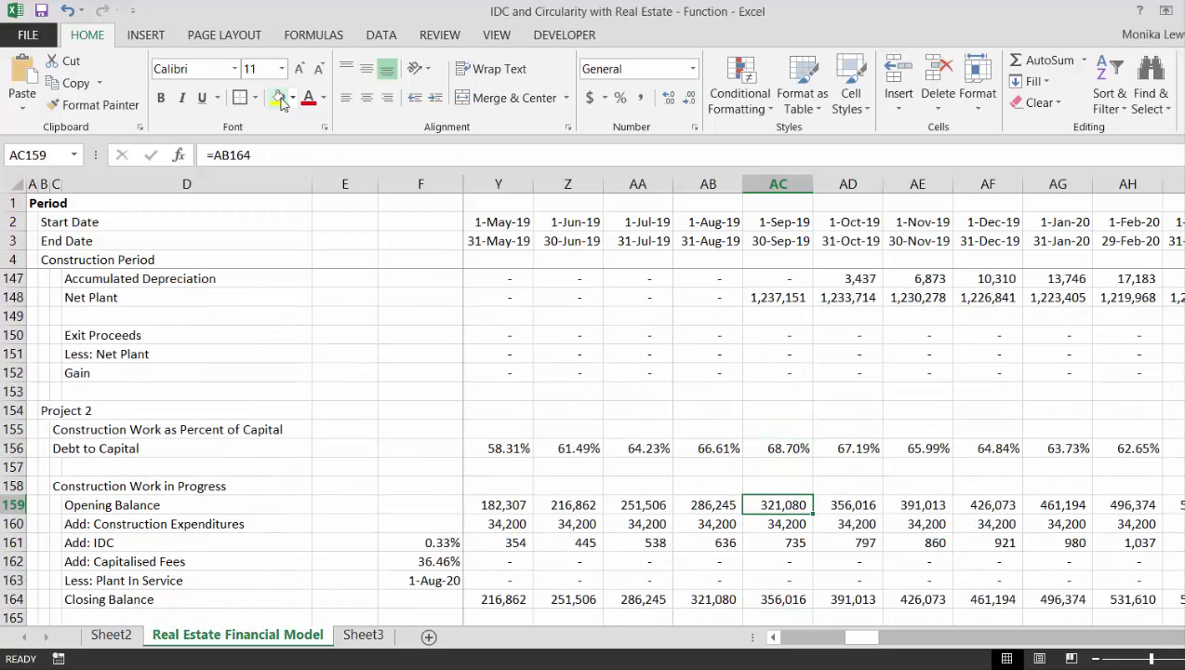
- Follow Project 2's Construction Work in Progress Opening Balance row from September 2019 to December 2020
key(Right)
key(Right)
key(Right)
key(Right)
key(Right)
key(Right)
key(Right)
key(Right)
key(Right)
key(Right)
key(Right)
key(Right)
key(Right)
key(Right)
key(Right)
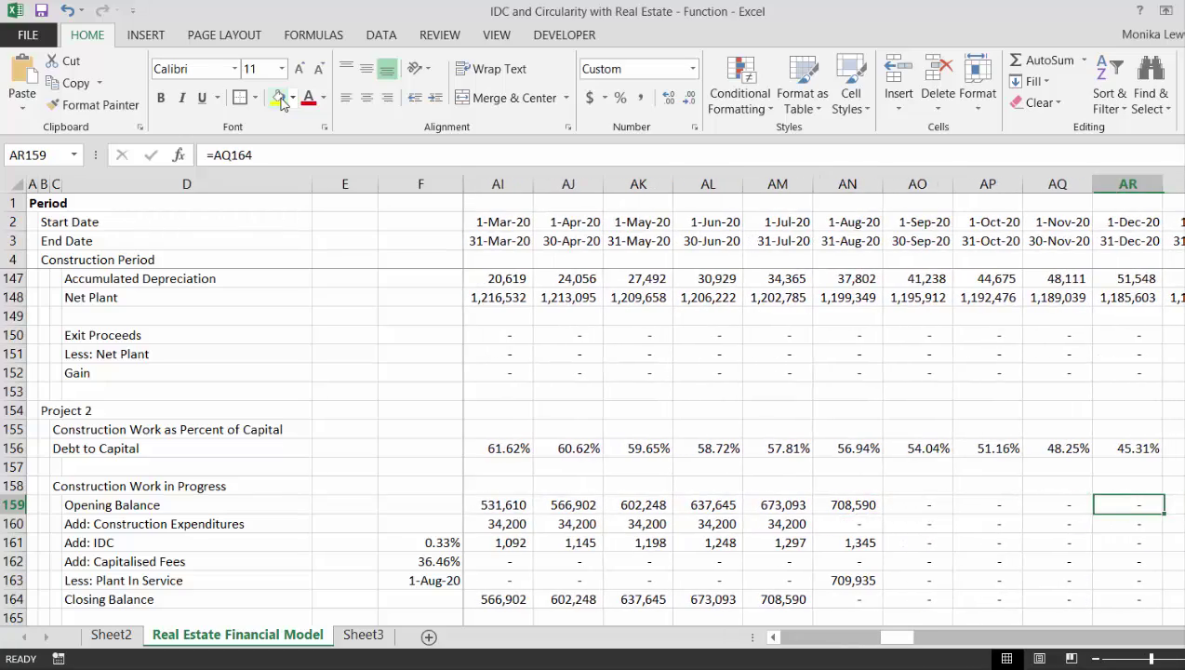
- Trace Project 2's Construction Work in Progress Opening Balance back through the earlier periods and return to the start of row 159
key(Left)
key(Left)
key(Left)
key(Left)
key(Left)
key(Left)
key(Left)
key(Left)
key(Left)
key(Left)
key(Left)
key(Left)
key(Left)
key(Left)
key(Left)
key(Left)
key(Left)
key(Left)
key(Left)
key(Left)
key(Left)
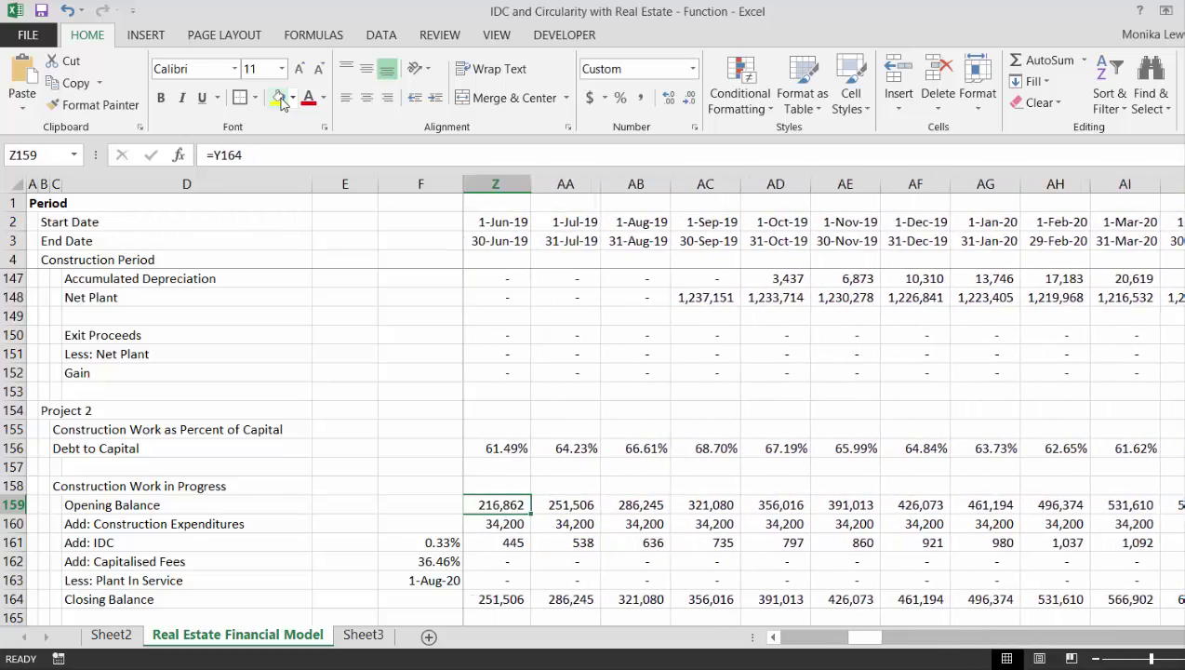
key(Left)
key(Left)
key(Left)
key(Left)
key(Left)
key(Left)
key(Left)
key(Left)
key(Left)
key(Left)
key(Left)
key(Left)
key(Left)
key(Left)
key(Left)
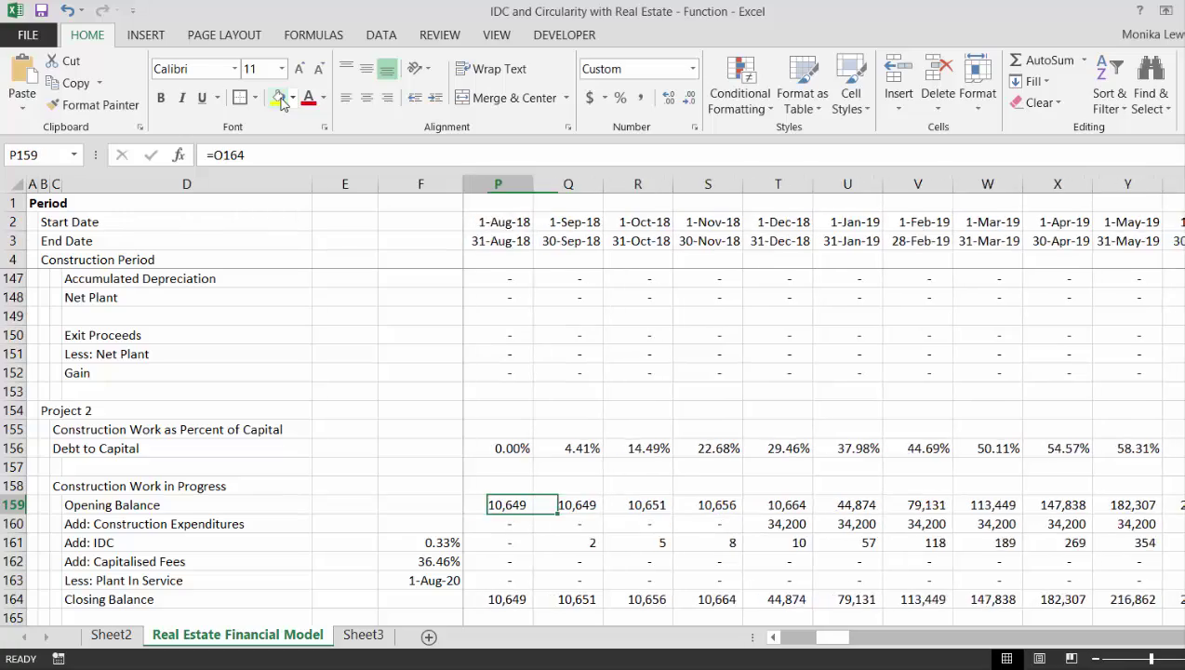
key(Home)
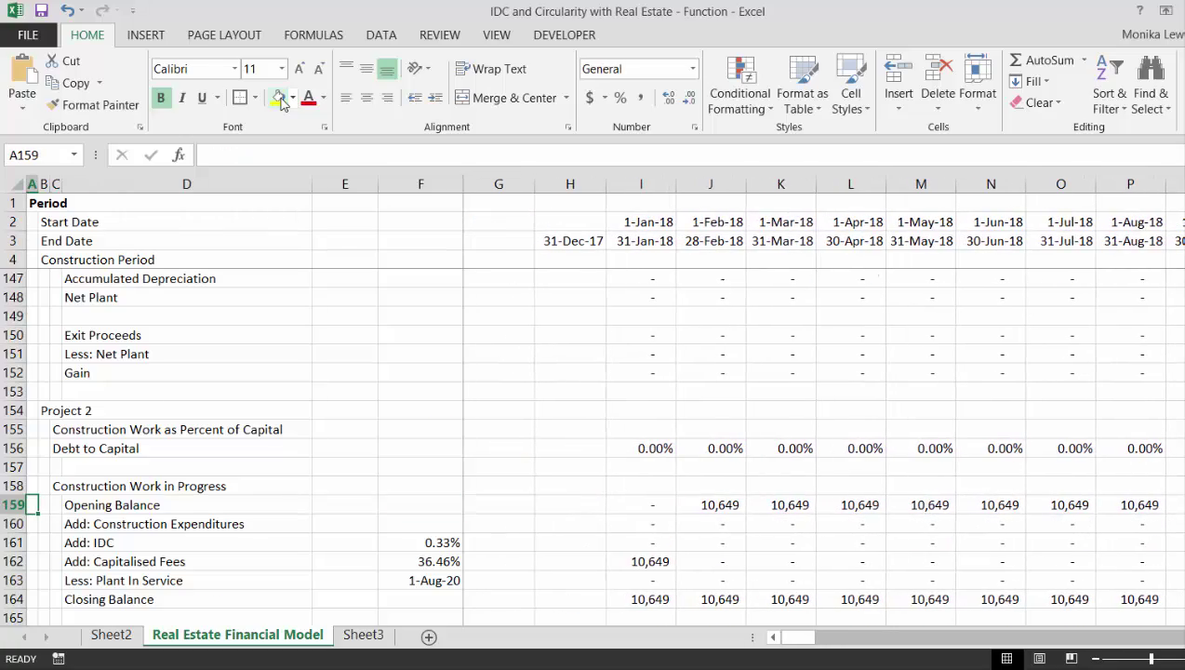
- Go back up from Project 2's Construction Work in Progress to Total Sources and inspect the Equity amount formula in F82
key(Up)
key(Up)
key(Up)
key(Up)
key(Up)
key(Up)
key(Up)
key(Up)
key(Up)
key(Up)
key(Up)
key(Up)
key(Up)
key(Up)
key(Up)
key(Up)
key(Up)
key(Up)
key(Up)
key(Up)
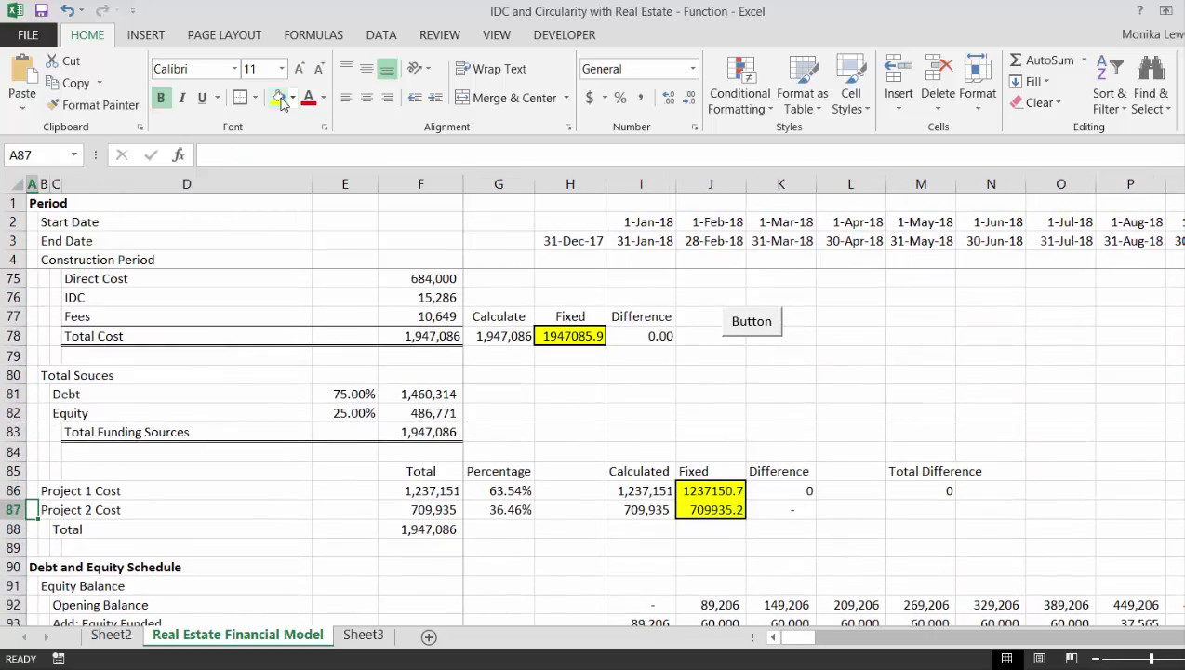
key(Up)
key(Up)
key(Up)
key(Up)
key(Up)
key(Right)
key(Right)
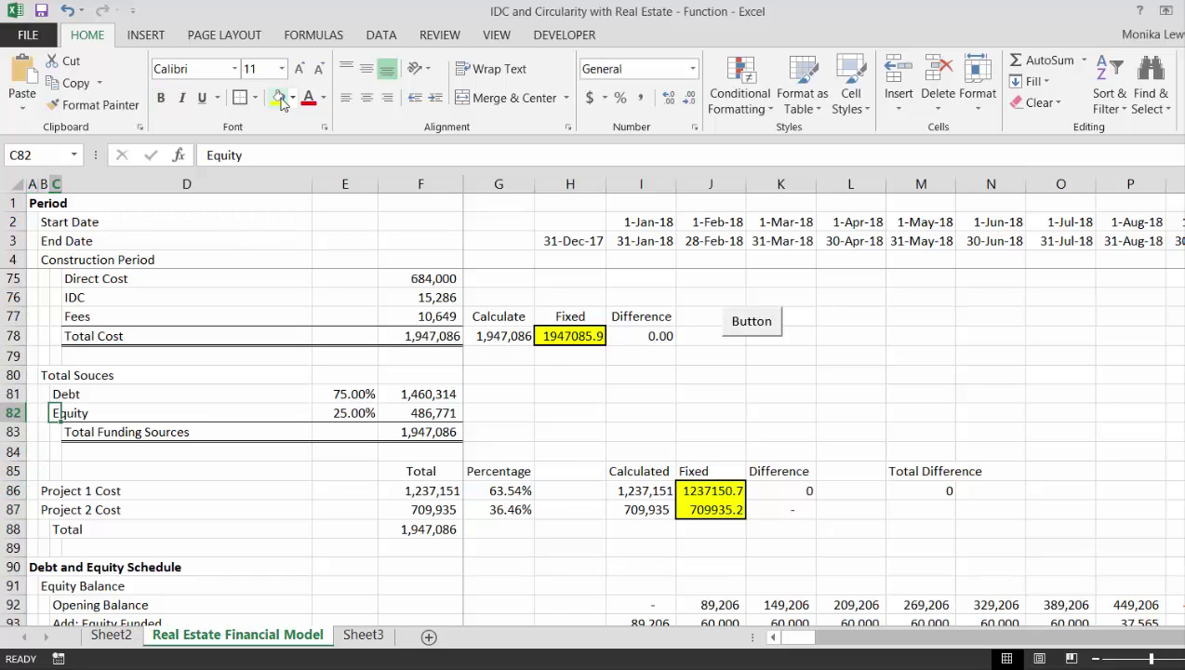
key(Right)
key(Right)
key(Right)
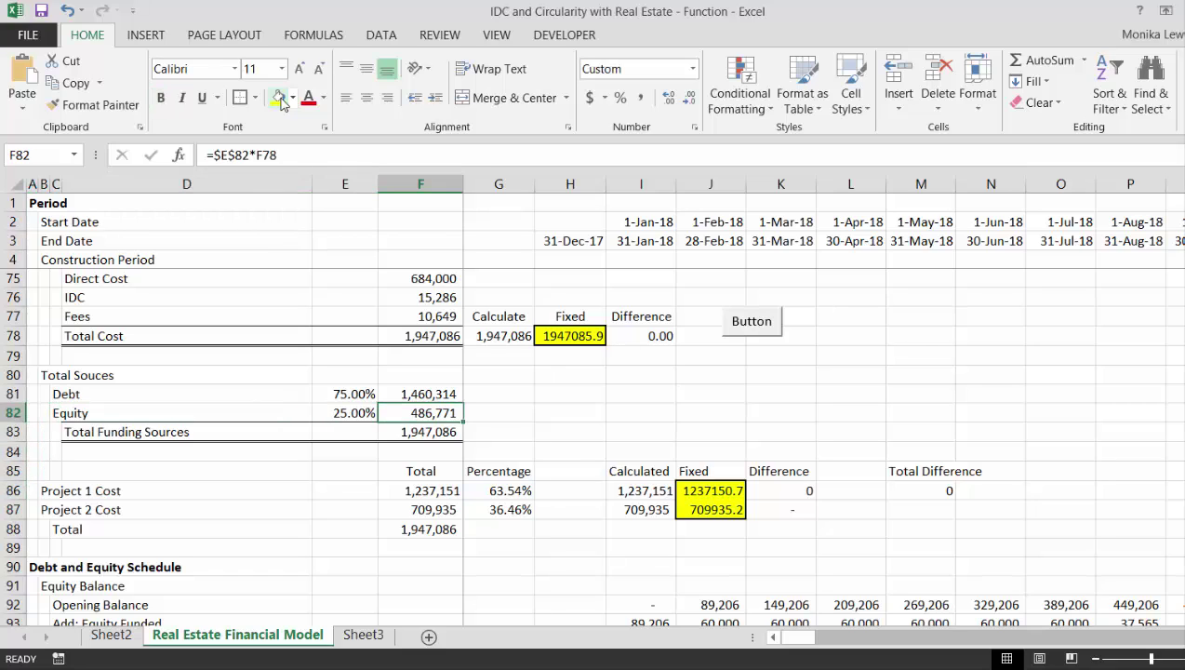
- Check the Project 2 Cost total formula in F87 and review column F down to the equity commitment rows of the Debt and Equity Schedule
key(Down)
key(Down)
key(Down)
key(Down)
key(Down)
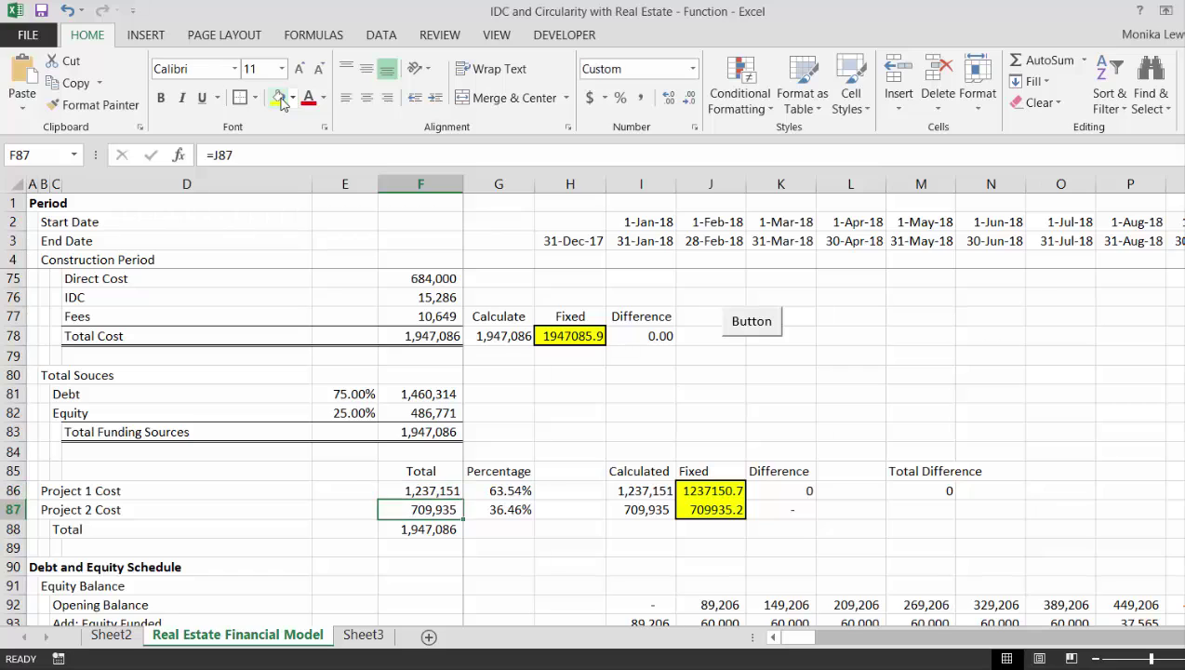
key(Down)
key(Down)
key(Down)
key(Down)
key(Down)
key(Down)
key(Down)
key(Down)
key(Down)
key(Down)
key(Down)
key(Down)
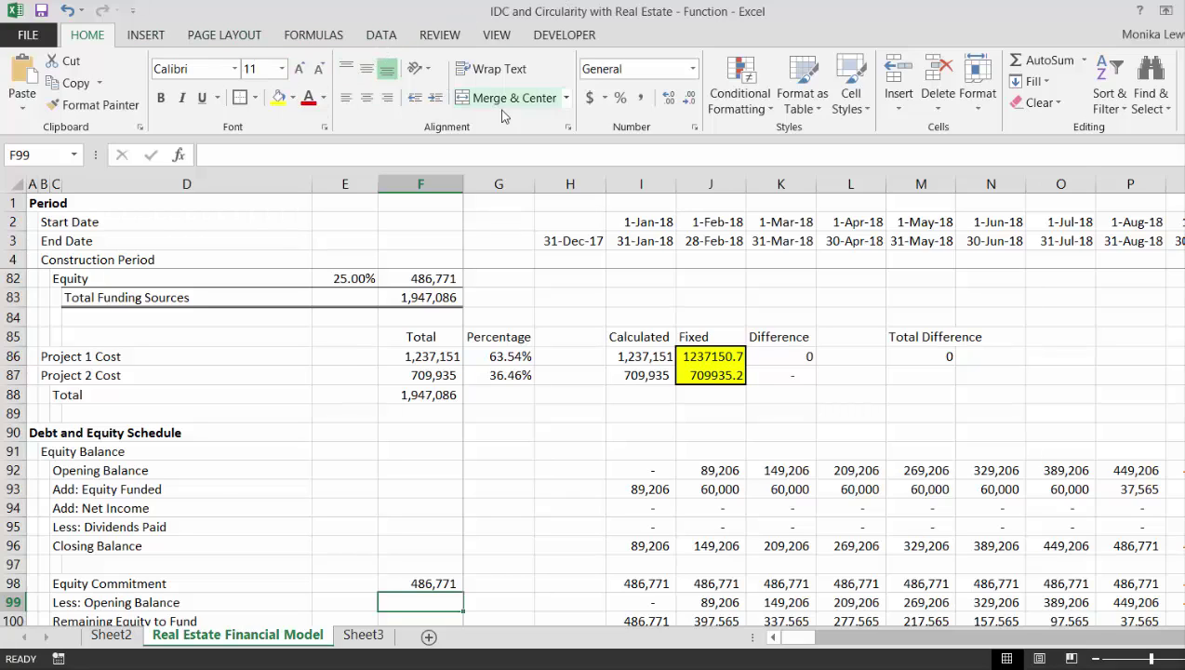
- Open the copy_and_paste macro's code for editing
click(563, 38)
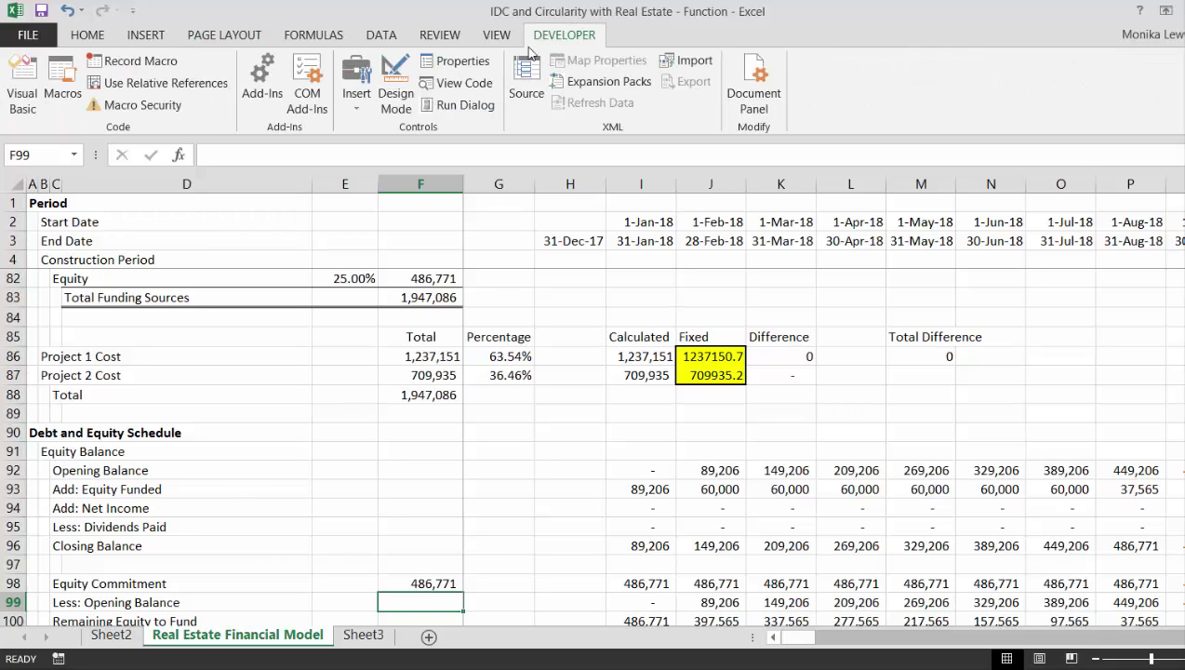
click(346, 82)
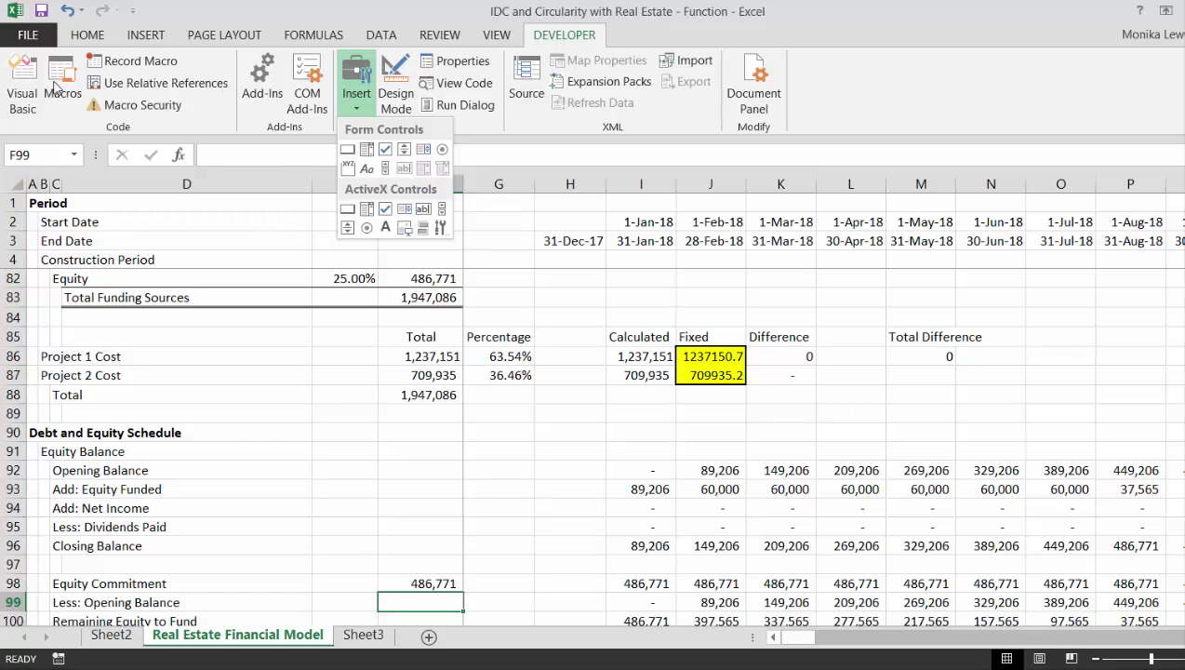
click(56, 88)
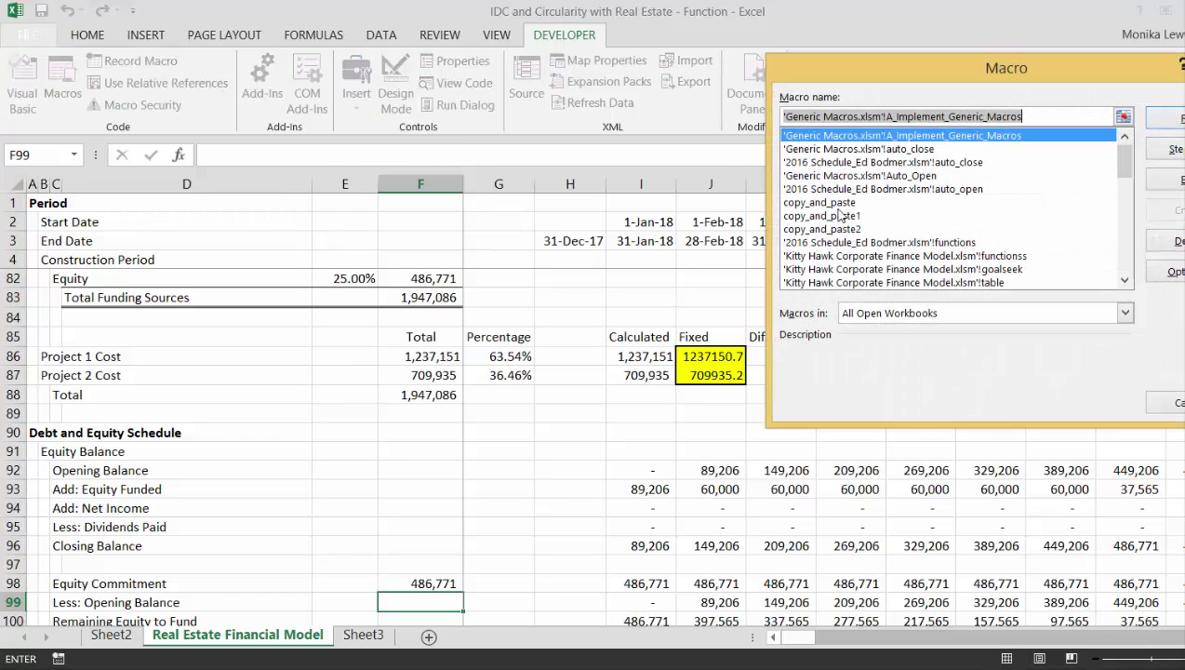
click(827, 204)
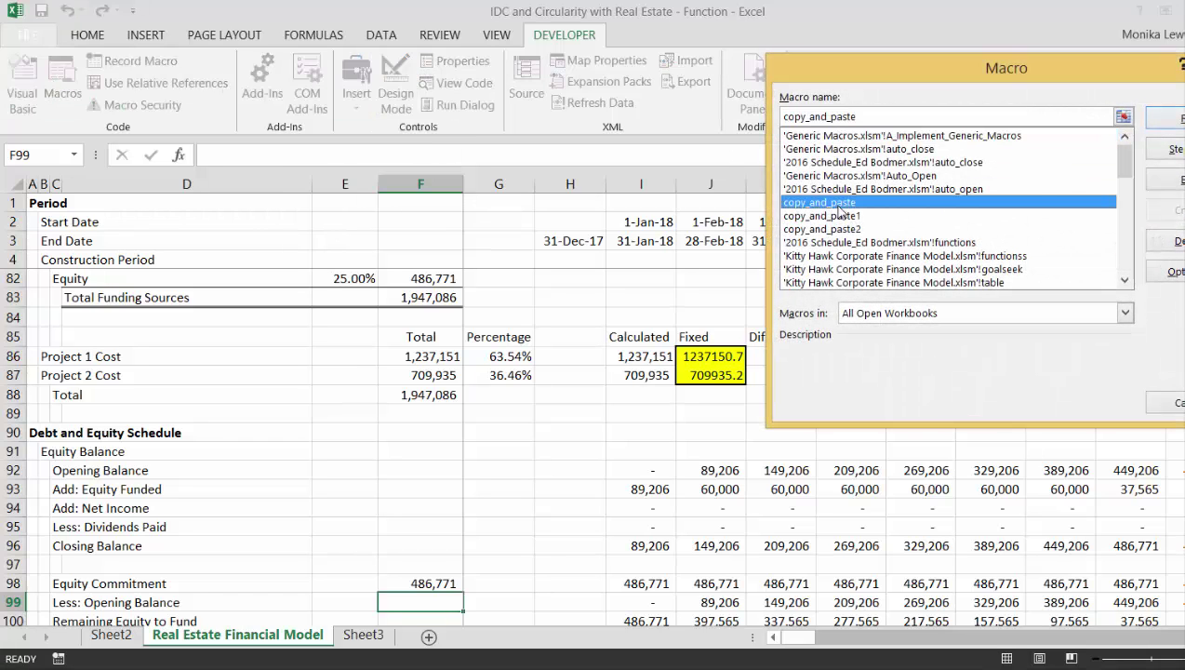
click(1170, 180)
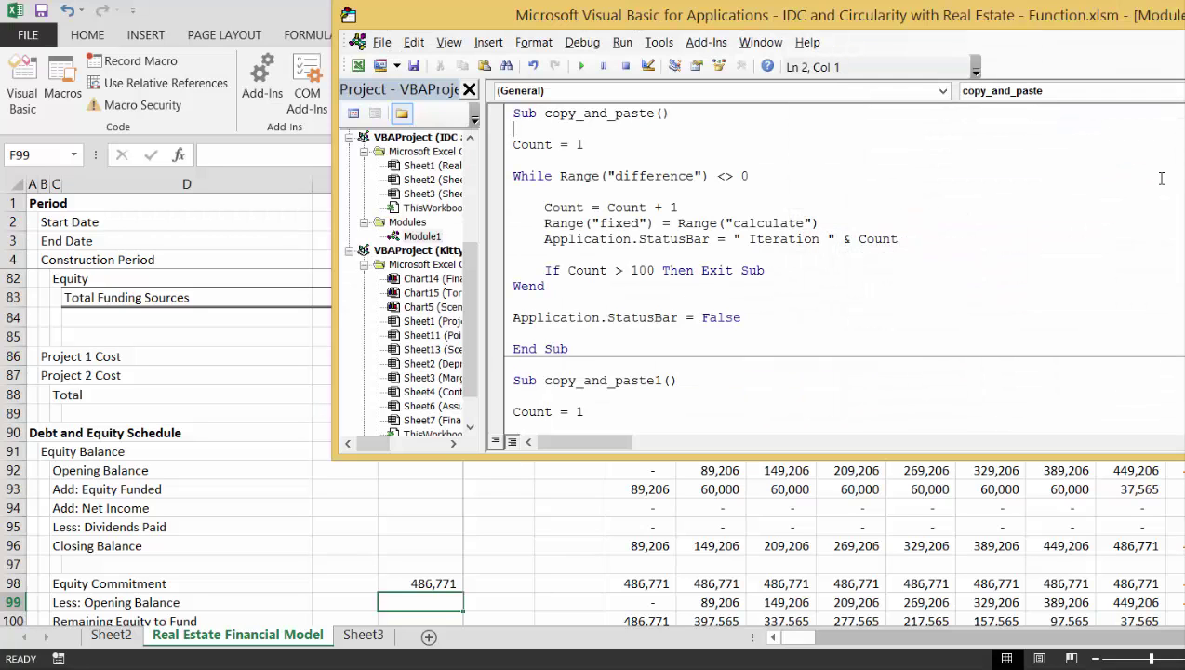
- Close the project explorer and resize the code window so it is narrower and taller beside the worksheet
click(468, 89)
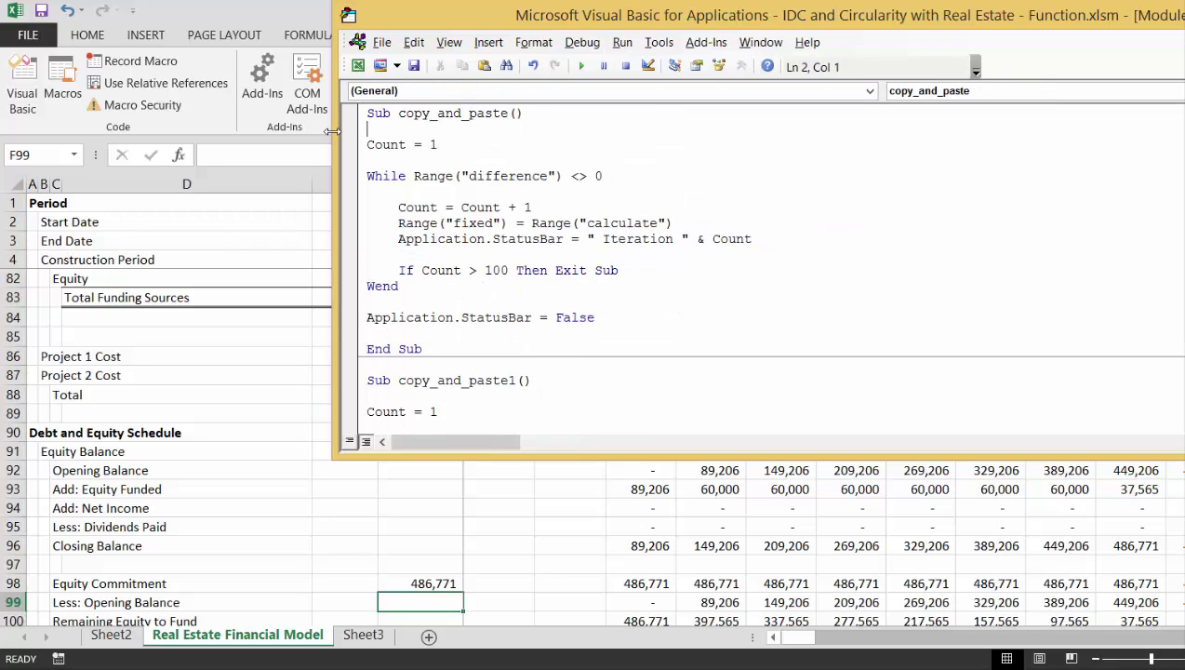
drag(333, 131, 669, 145)
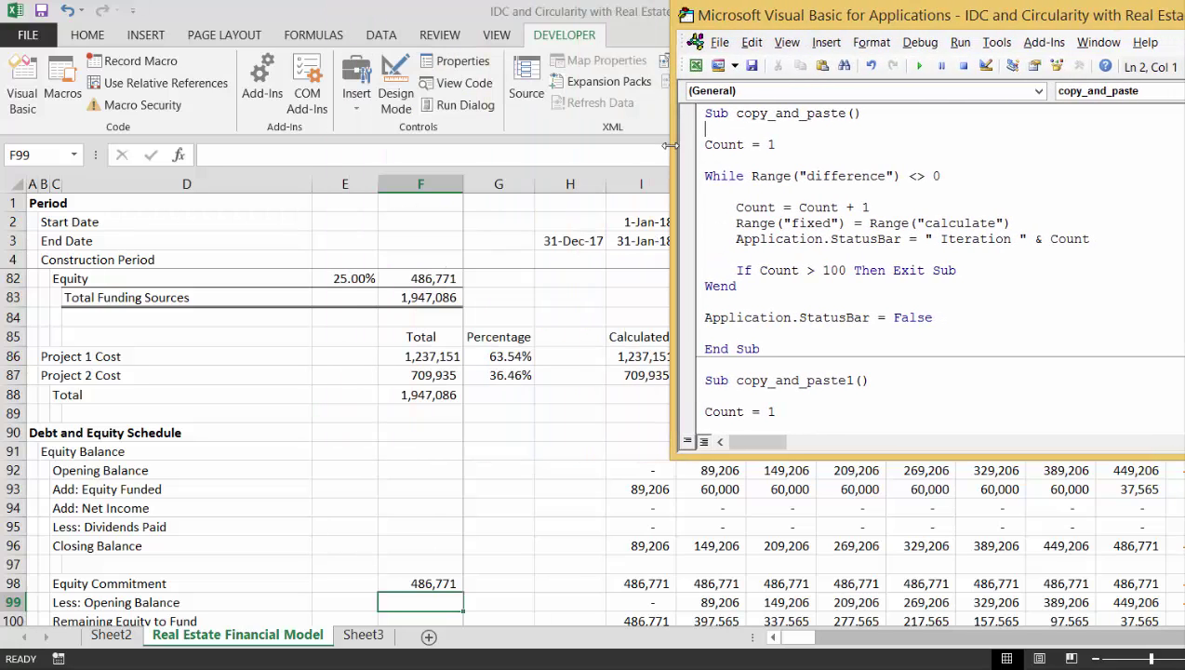
drag(973, 457, 981, 546)
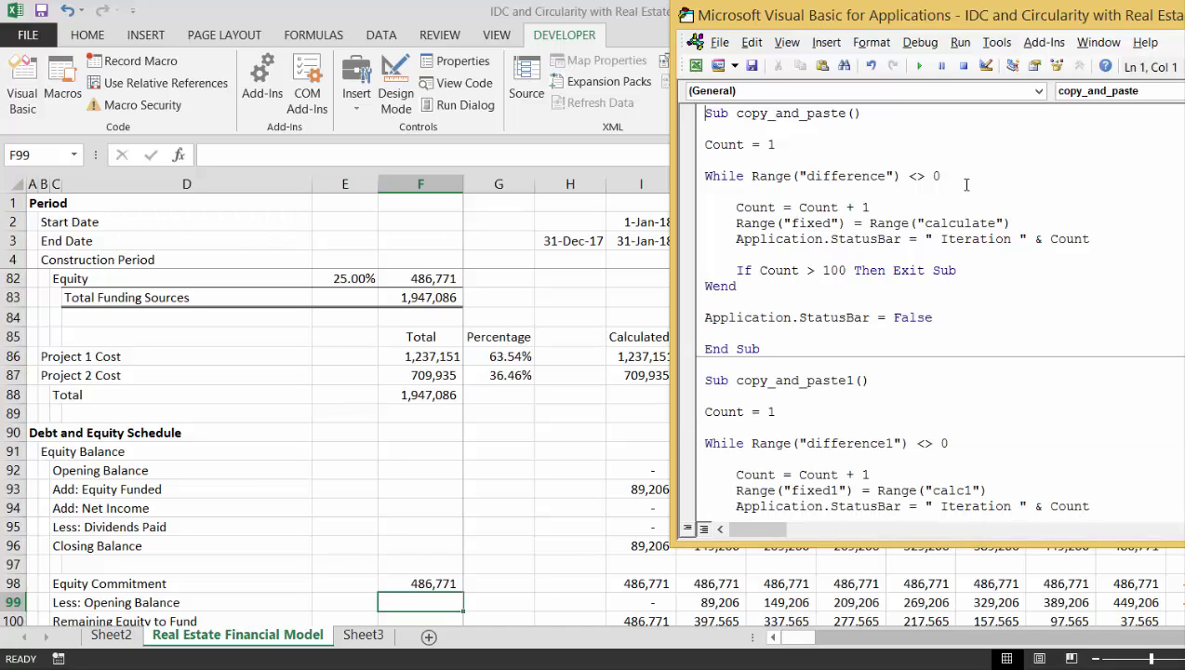
- Insert a long run of blank lines above Sub copy_and_paste to make room for new code
key(Return)
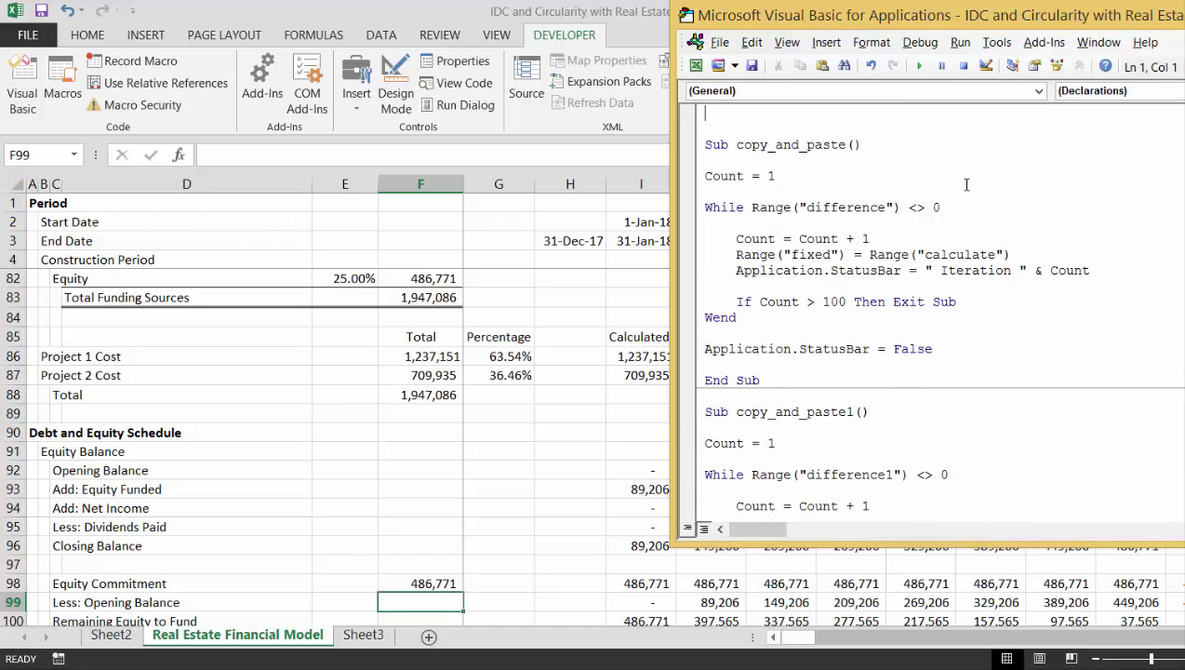
key(Return)
key(Return)
key(Return)
key(Return)
key(Return)
key(Return)
key(Return)
key(Return)
key(Return)
key(Return)
key(Return)
key(Return)
key(Return)
key(Return)
key(Return)
key(Return)
key(Return)
key(Return)
key(Return)
key(Return)
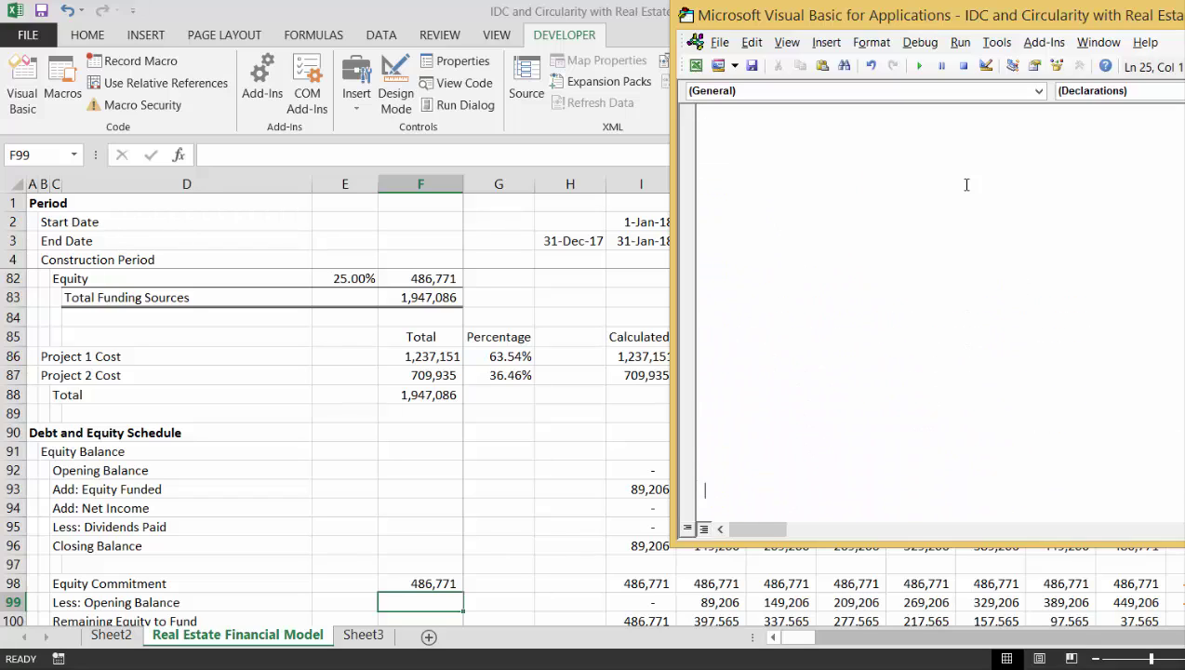
- Add the statement Option Base 1 on the first line of the module
key(Up)
key(Up)
key(Up)
key(Up)
key(Up)
key(Up)
key(Up)
key(Up)
key(Up)
key(Up)
key(Up)
key(Up)
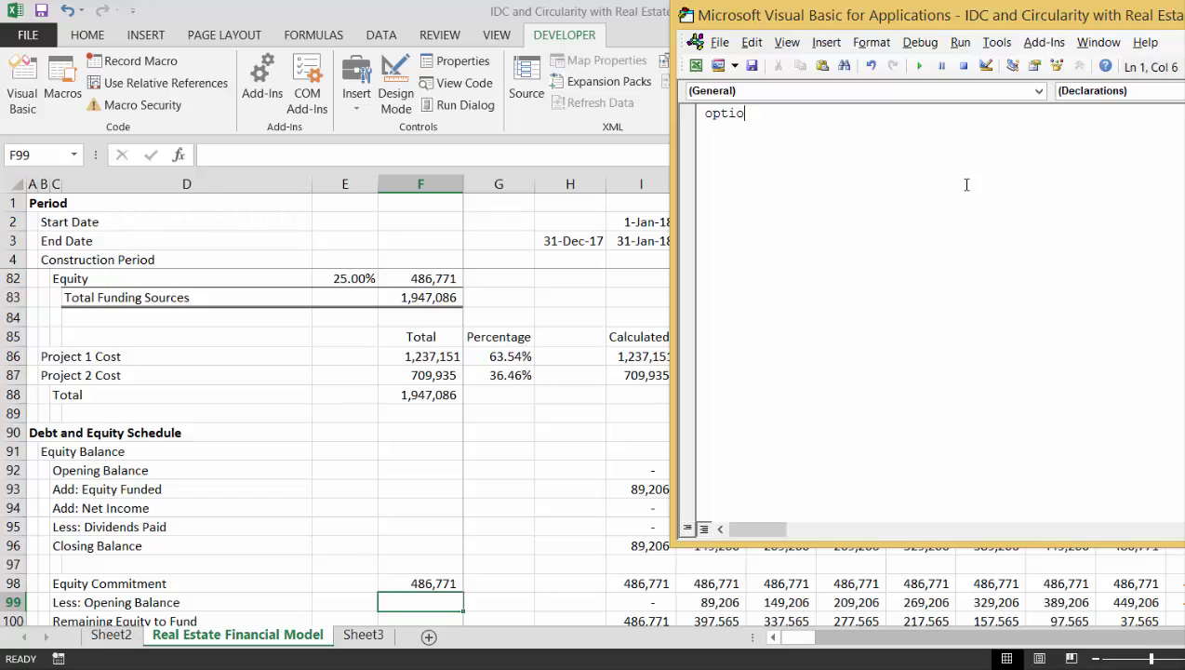
key(Return)
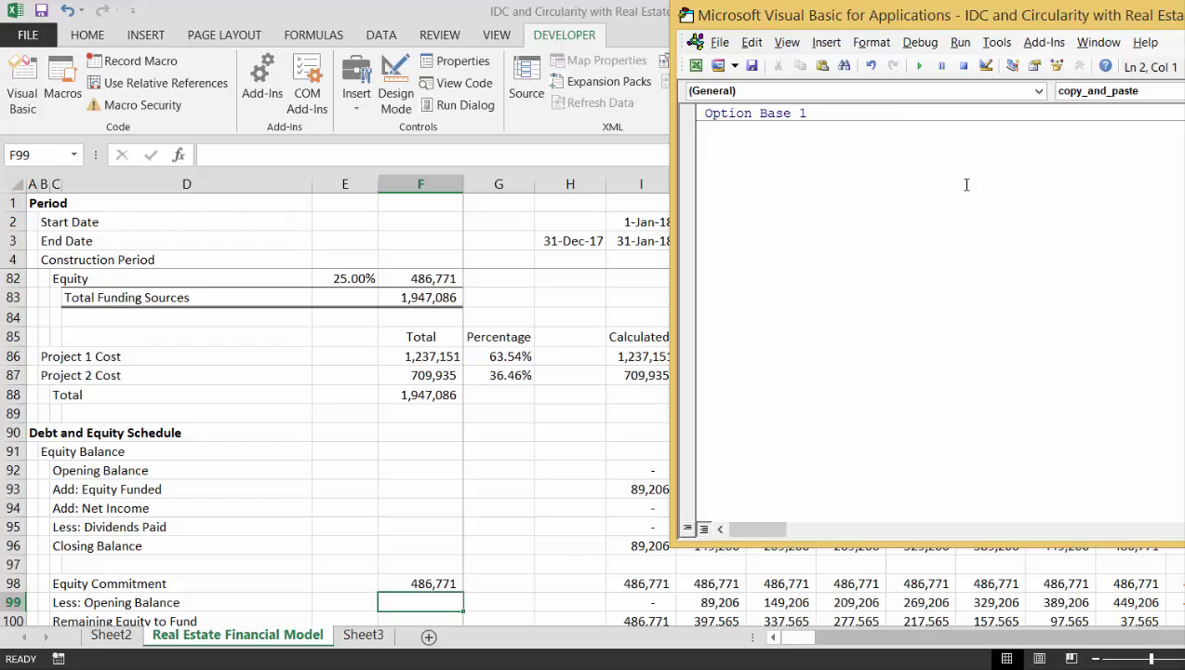
- Create a function named find_cost with no arguments below Option Base 1, leaving blank lines in its body
text(function find_cost()
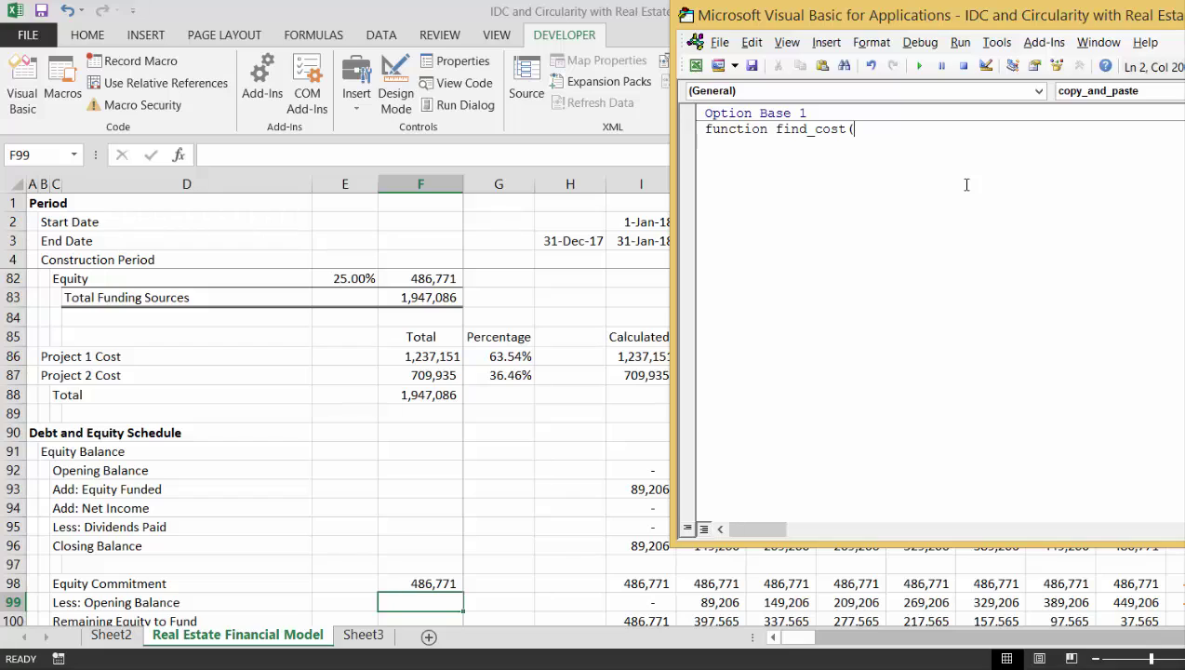
key(Return)
key(Return)
key(Return)
key(Return)
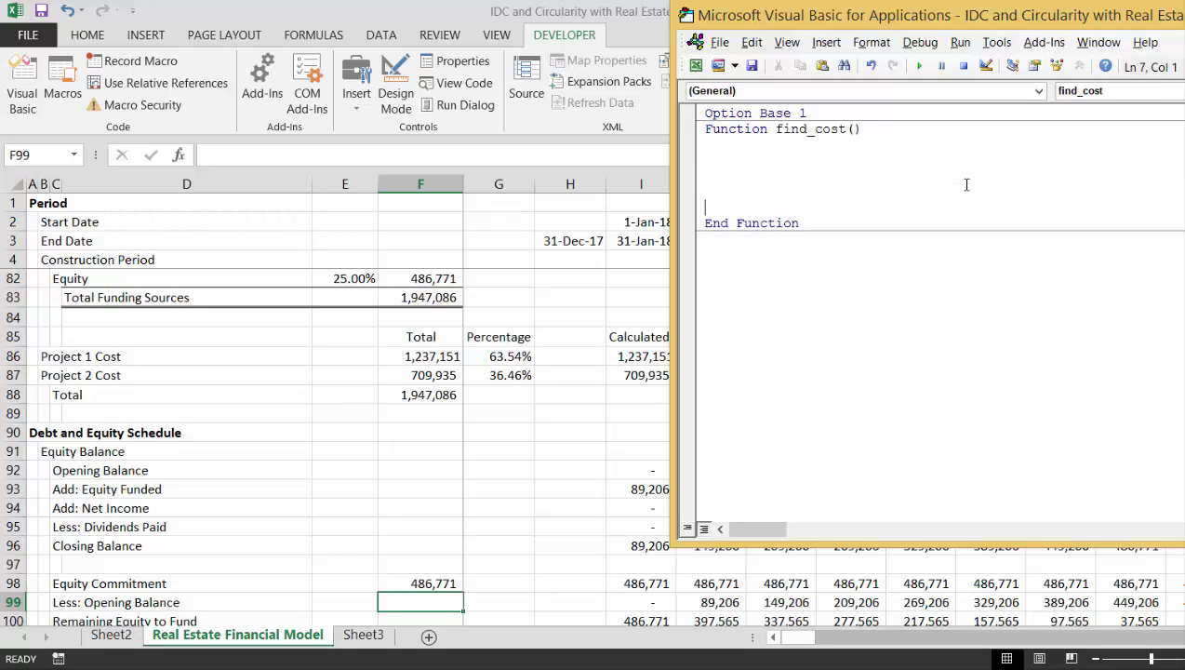
- Declare the find_cost function's return type as Variant and add more blank lines before End Function
key(Up)
key(Up)
key(Up)
key(Up)
key(Up)
key(End)
text(as var)
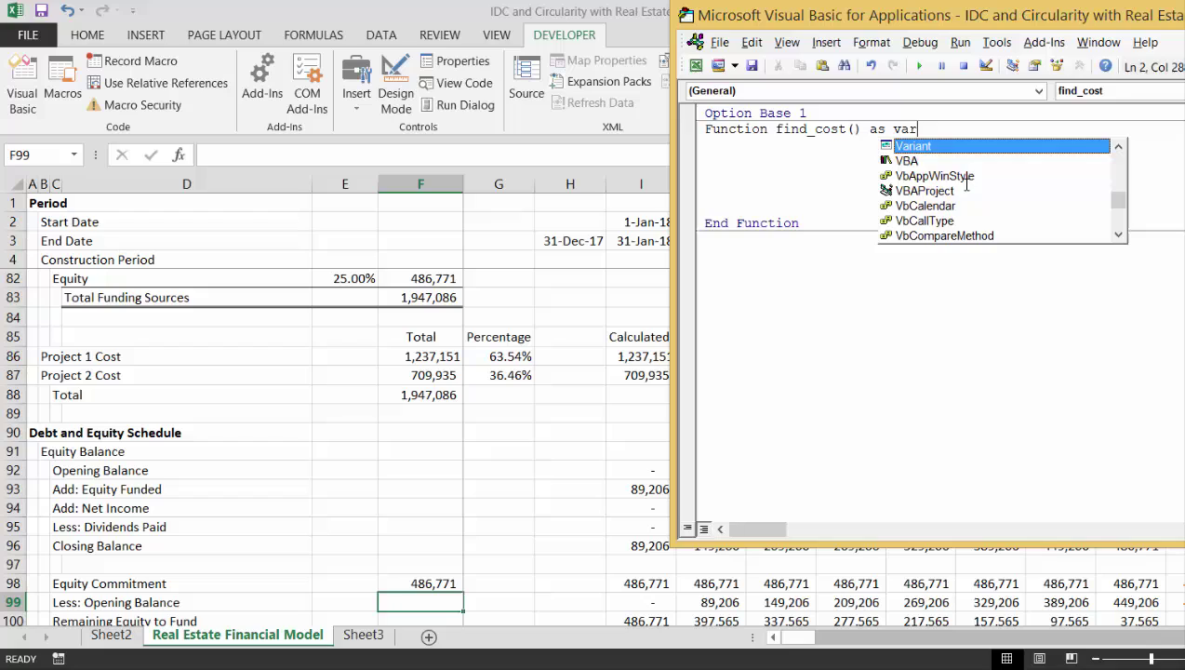
key(Tab)
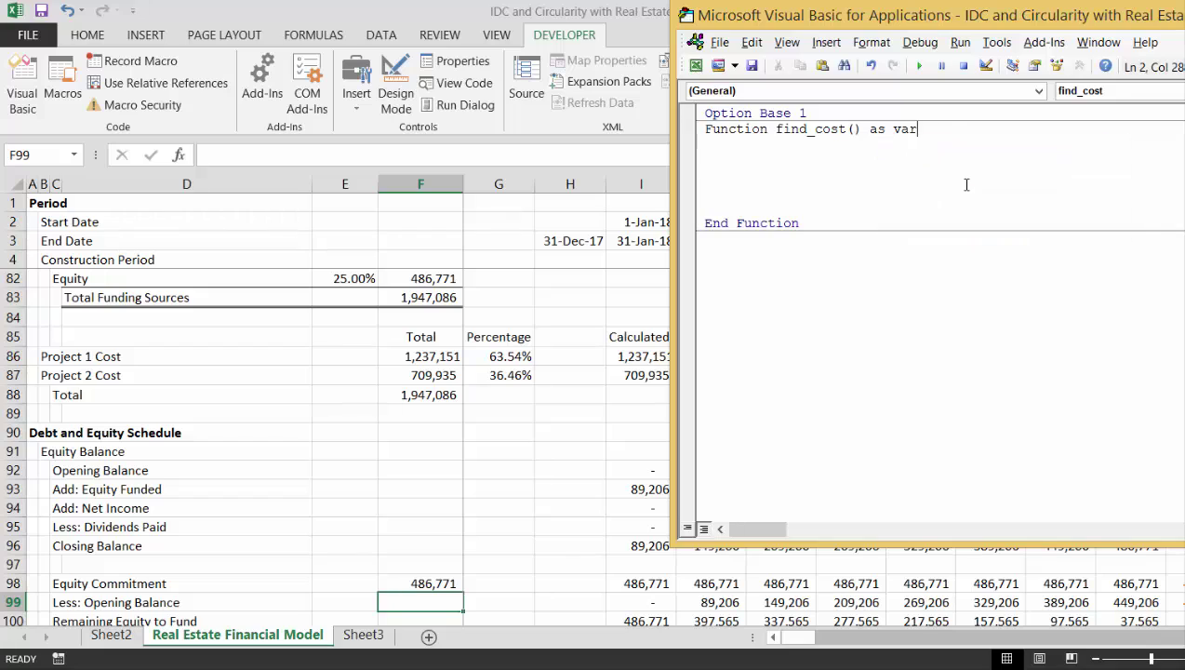
key(Return)
key(Down)
key(Down)
key(Down)
key(Down)
key(Return)
key(Return)
key(Return)
key(Return)
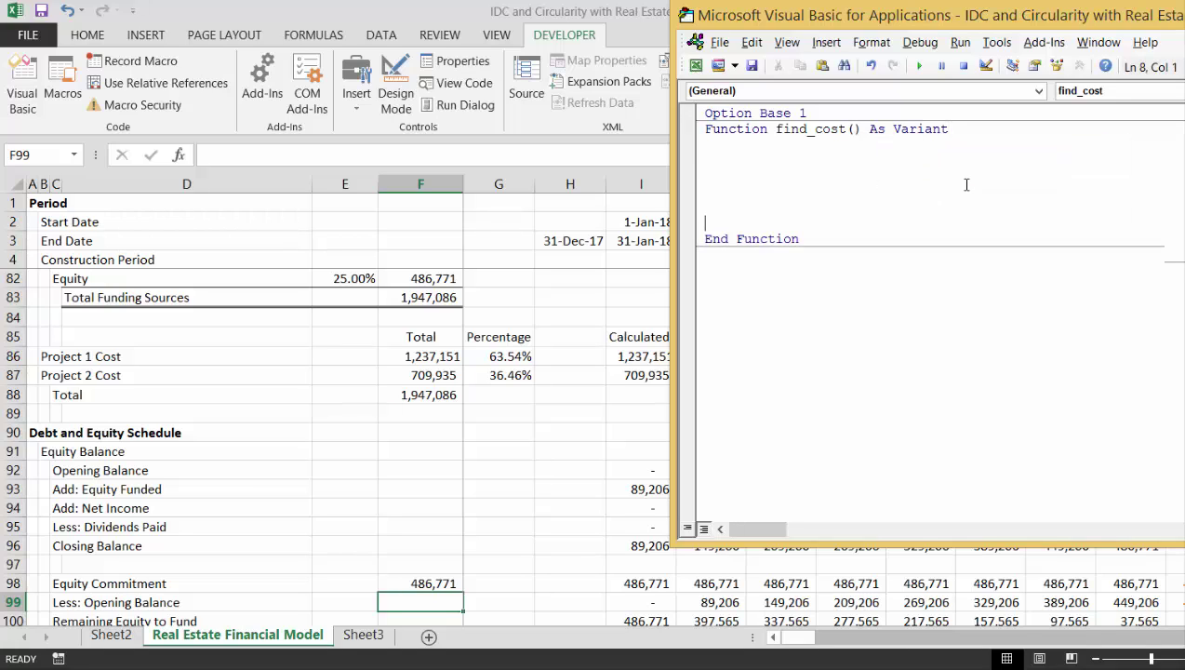
key(Return)
- Declare the array output(3) as Single at the start of the find_cost function
key(Up)
key(Up)
key(Up)
key(Up)
key(Up)
key(Up)
key(Up)
key(Up)
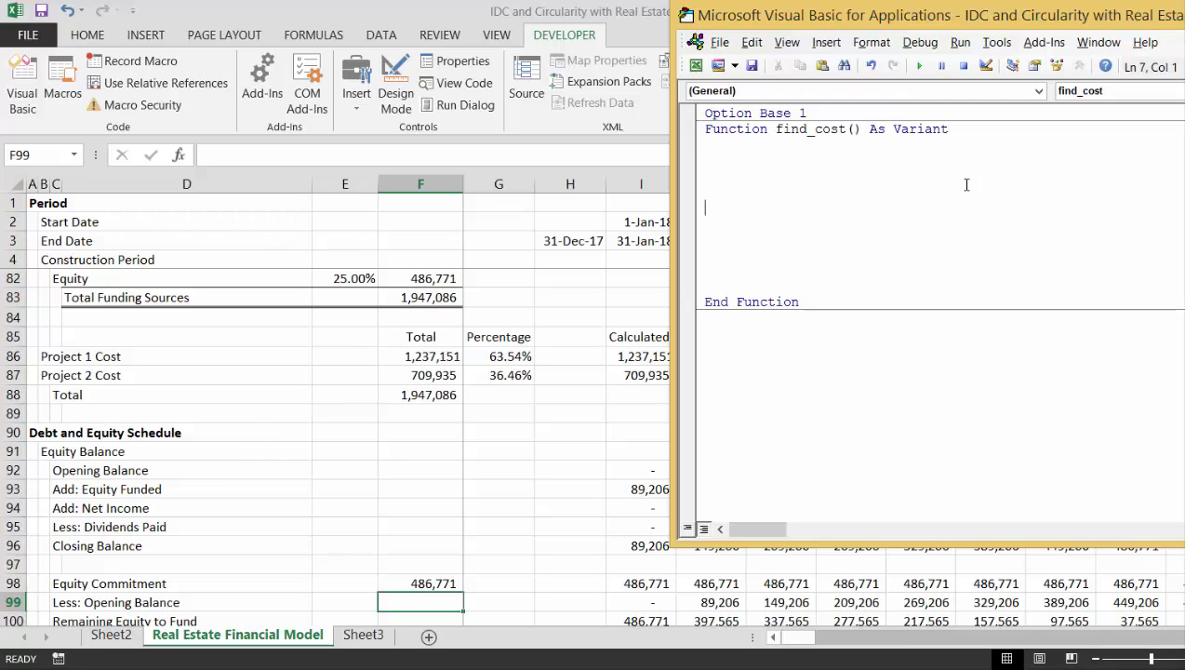
key(Up)
key(Return)
text(di)
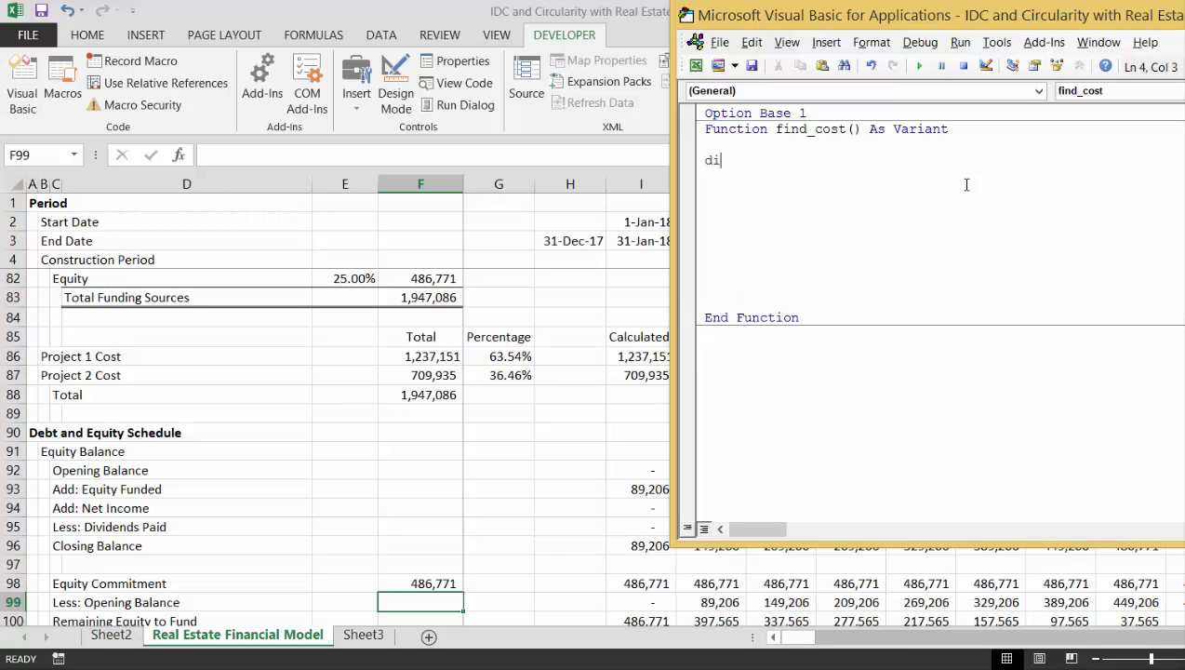
text(m op)
key(BackSpace)
text(upu)
key(BackSpace)
text(tup)
key(BackSpace)
key(BackSpace)
key(BackSpace)
key(BackSpace)
text(tput(3) as sin)
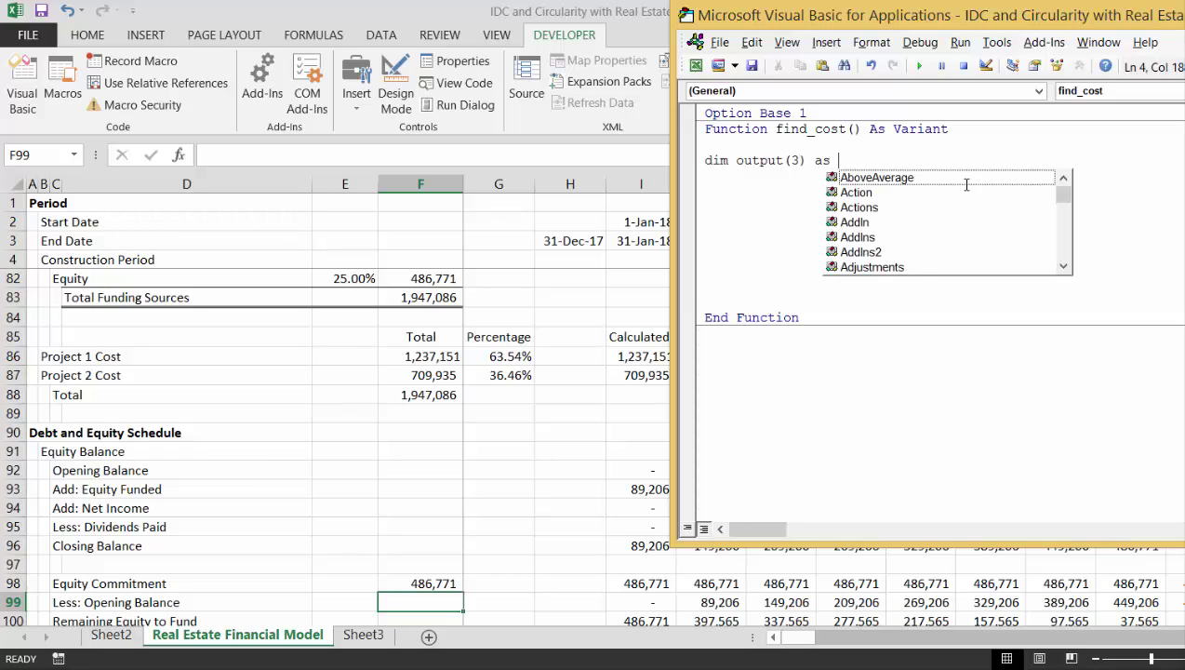
key(Tab)
- Assign the array as the function's result with find_cost = output just above End Function
key(Down)
key(Down)
key(Down)
key(Down)
key(Down)
key(Down)
key(Down)
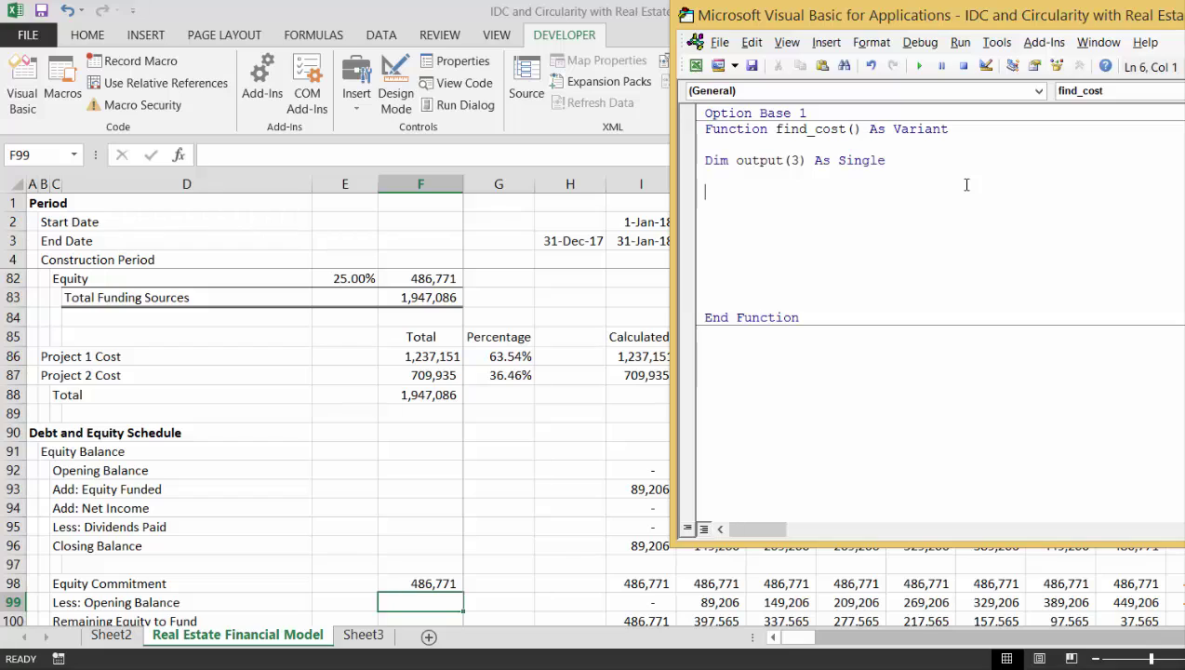
key(Down)
key(Down)
key(Return)
key(Return)
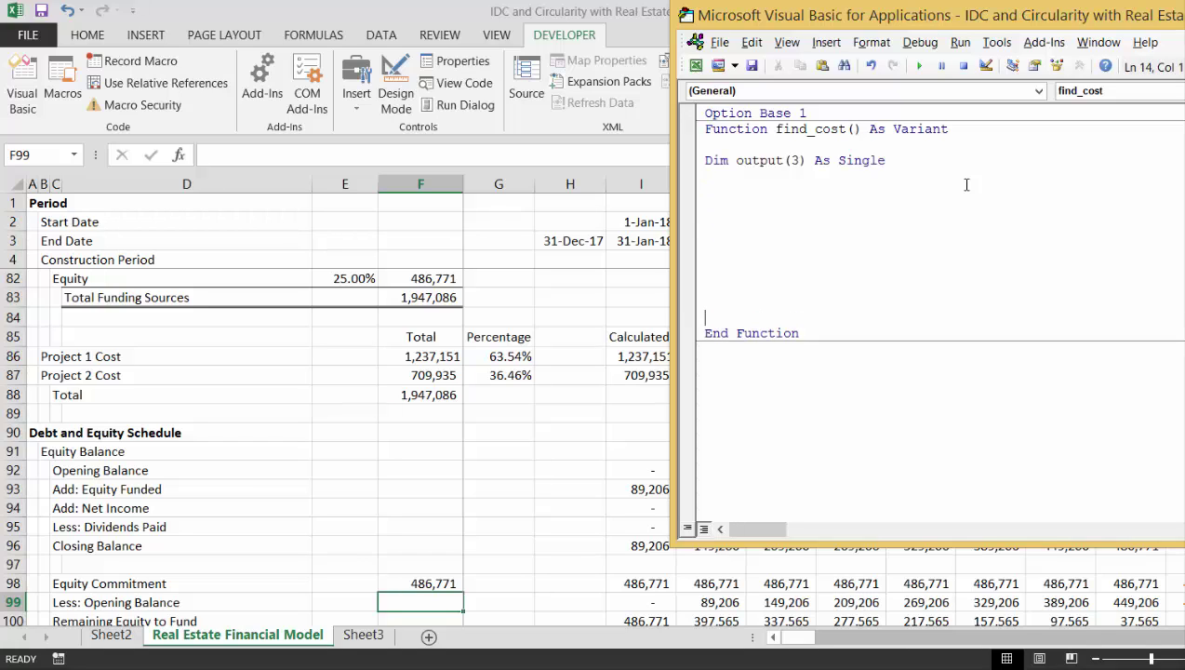
key(Up)
text(fin)
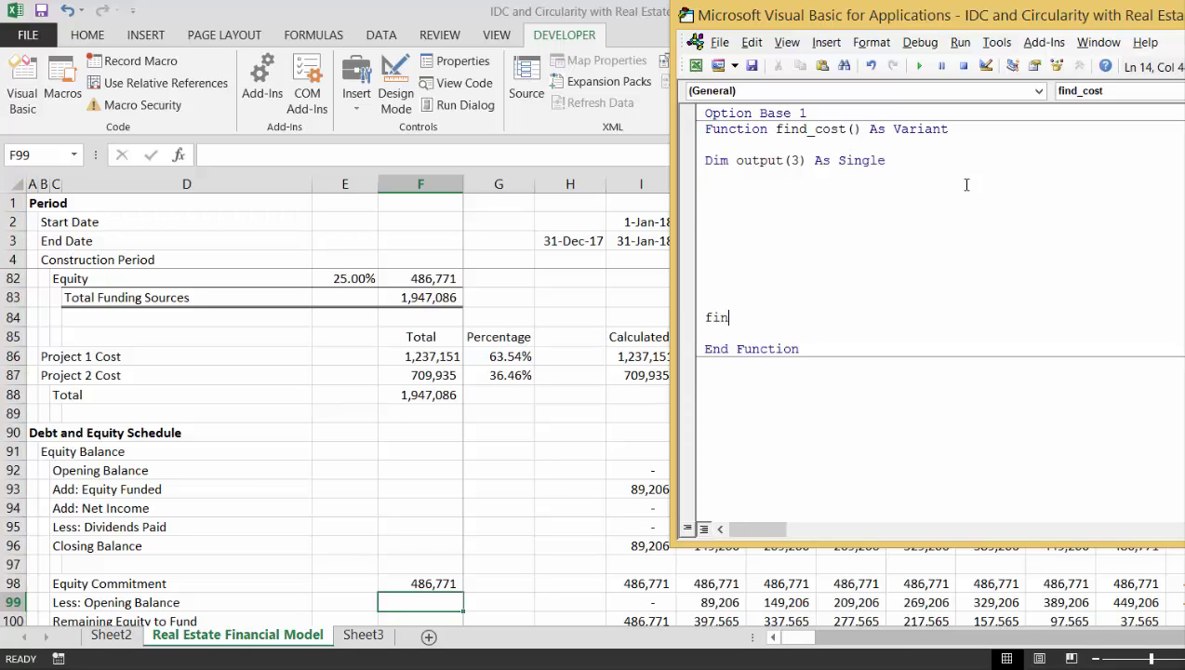
text(d_cost = output)
key(Up)
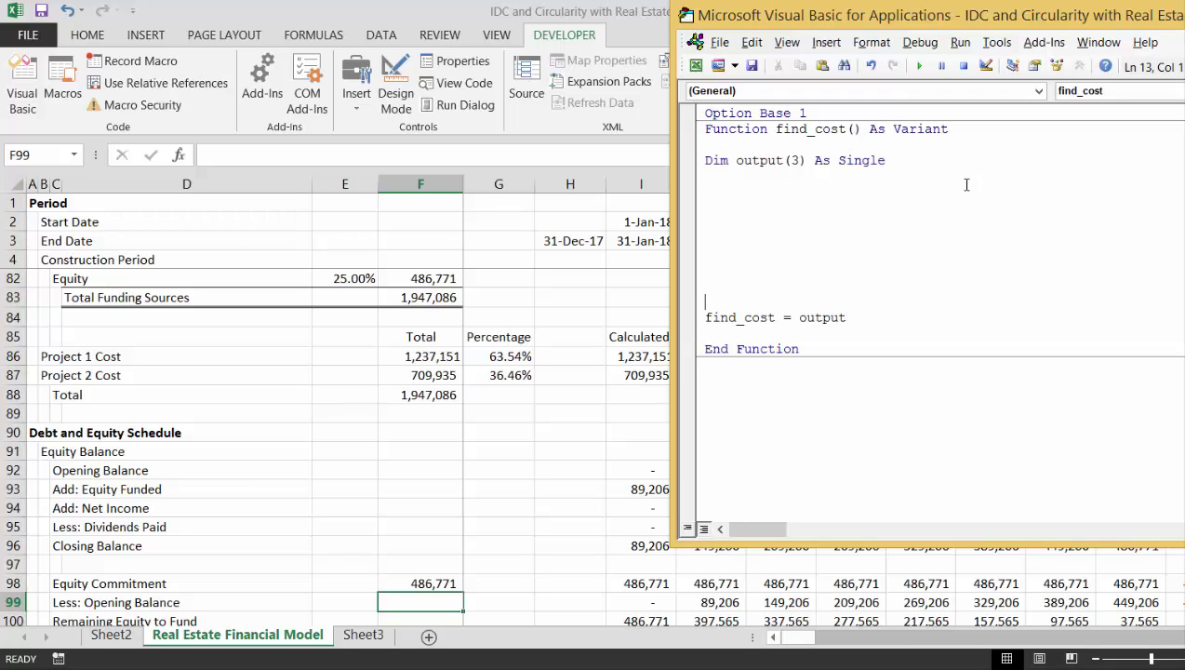
- Set output(1) = 1 below the array declaration in find_cost
key(Up)
key(Up)
key(Up)
key(Up)
key(Up)
key(Up)
key(Up)
text(output(1)
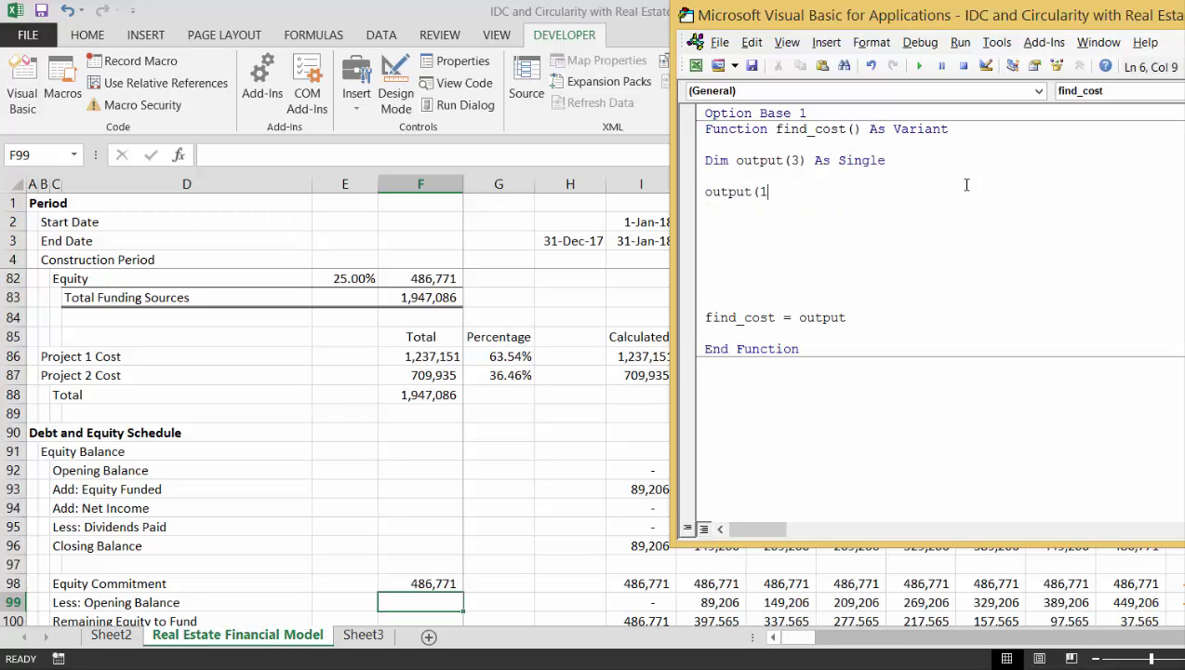
text() = 1)
key(Return)
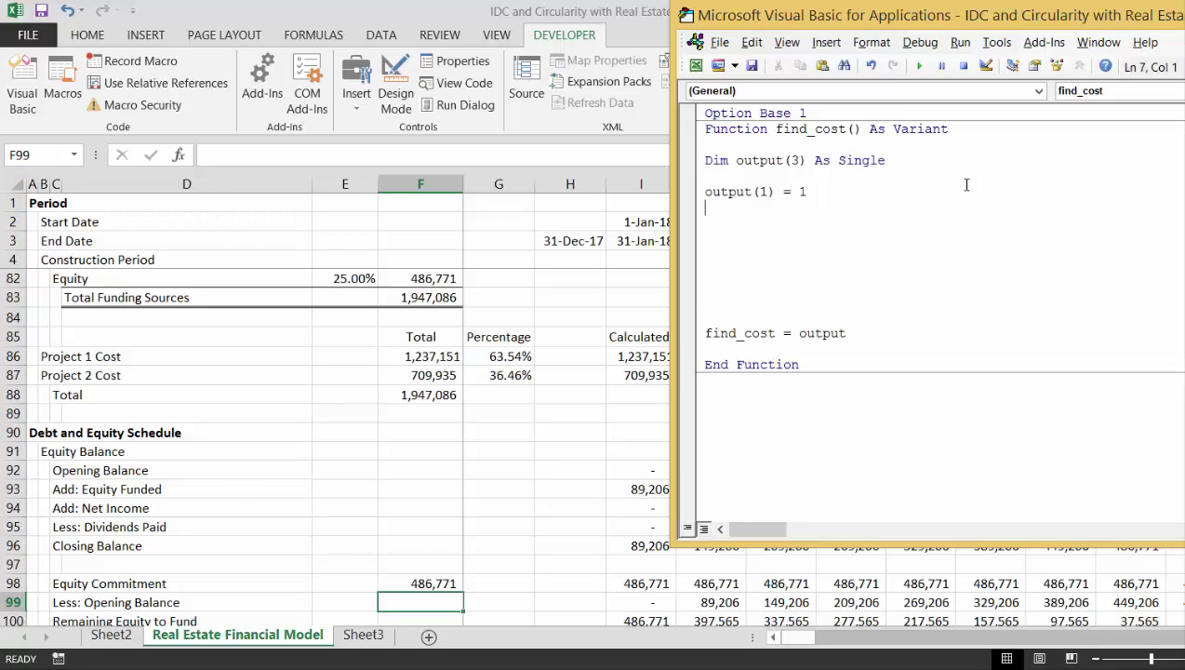
- Copy the output(1) = 1 line in find_cost and paste two duplicates directly beneath it
key(shift+Up)
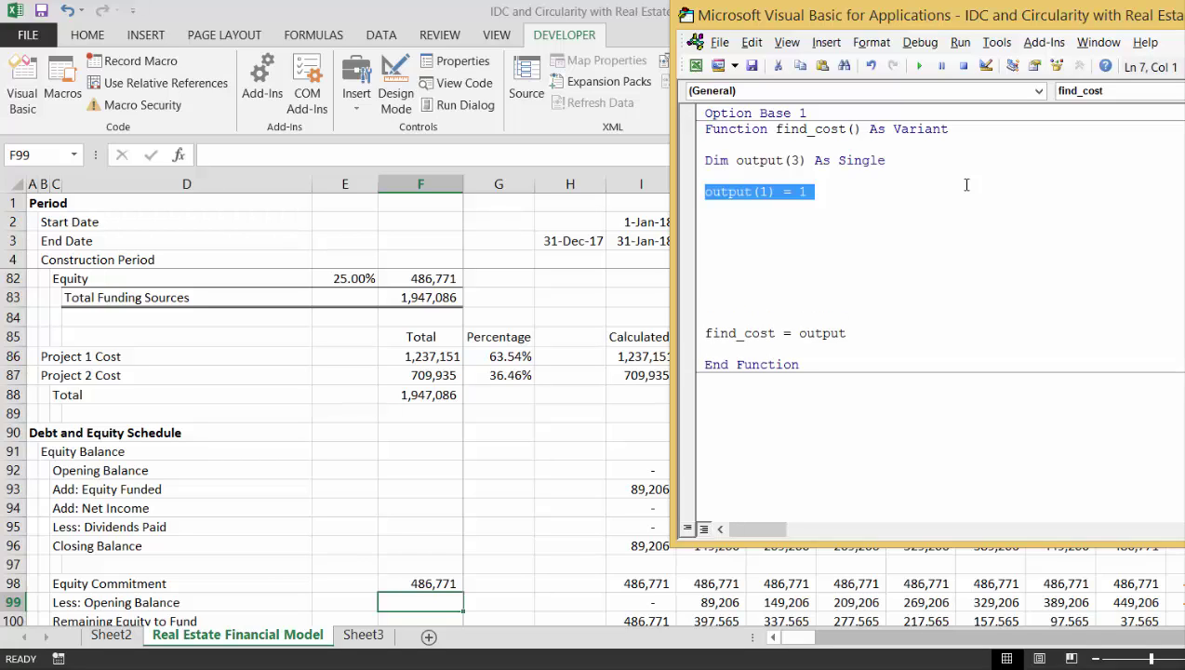
key(ctrl+c)
key(ctrl+v)
key(ctrl+v)
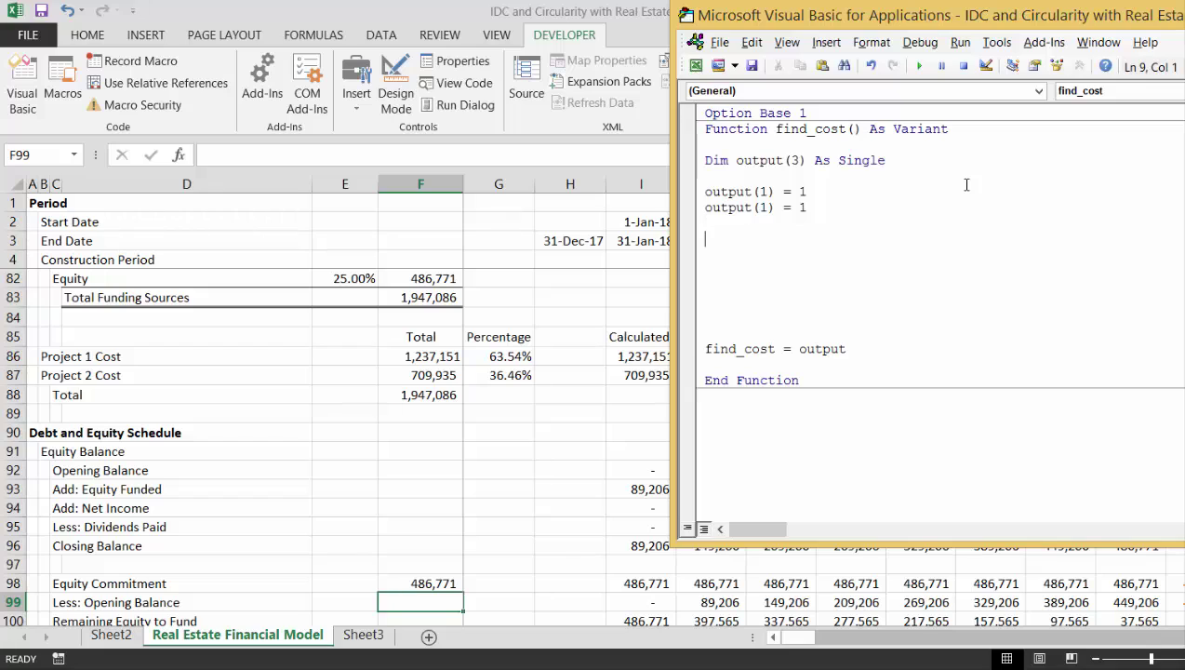
key(ctrl+v)
- Change the two duplicated lines to output(2) = 2 and output(3) = 3
key(Up)
key(Up)
key(Right)
key(Right)
key(Right)
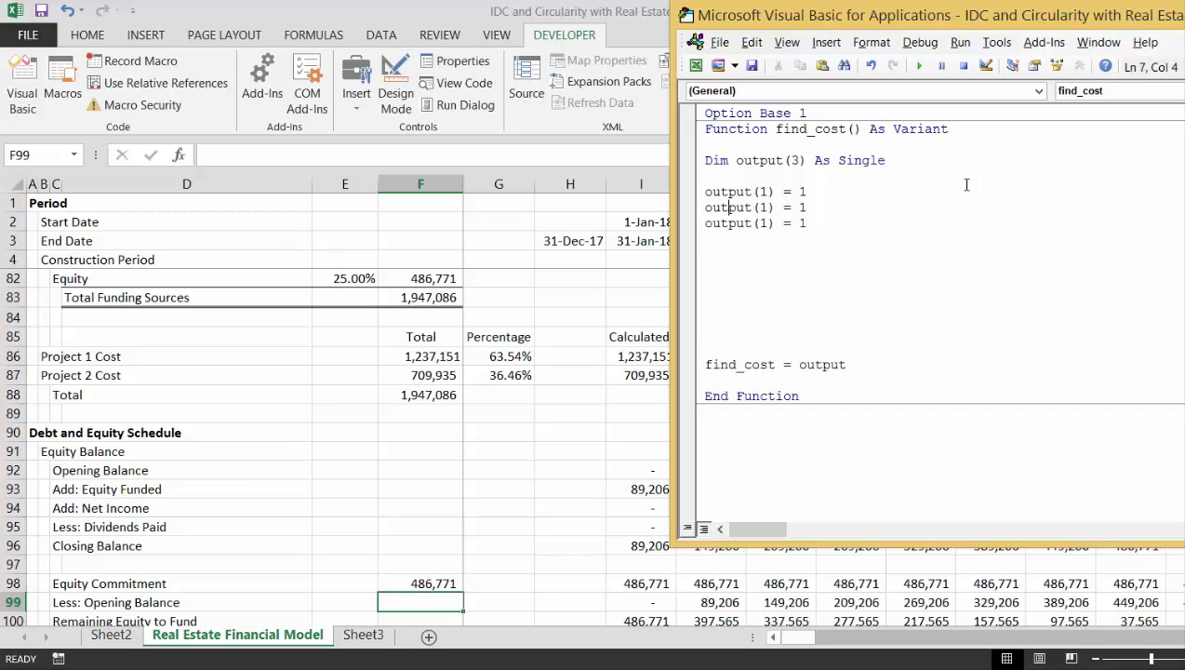
key(BackSpace)
text(2)
key(Down)
key(BackSpace)
text(3)
key(Up)
key(Right)
key(Right)
key(Right)
key(Right)
key(BackSpace)
text(2)
key(Down)
key(BackSpace)
text(3)
key(Down)
click(554, 409)
key(shift+Down)
key(shift+Down)
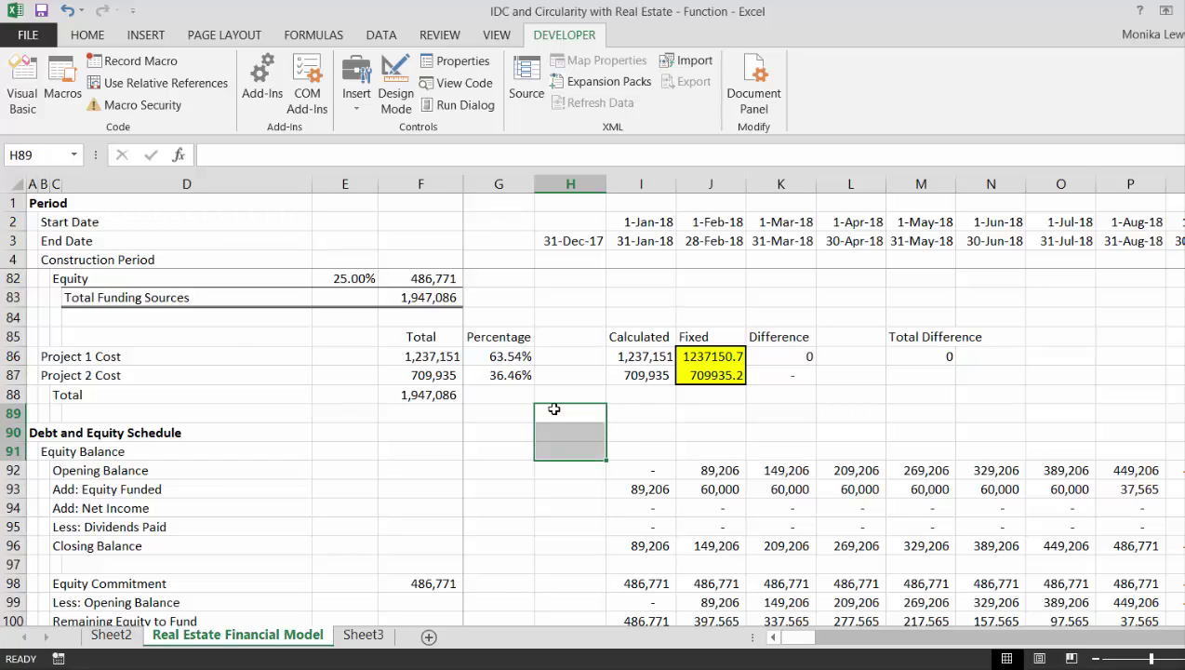
text(=)
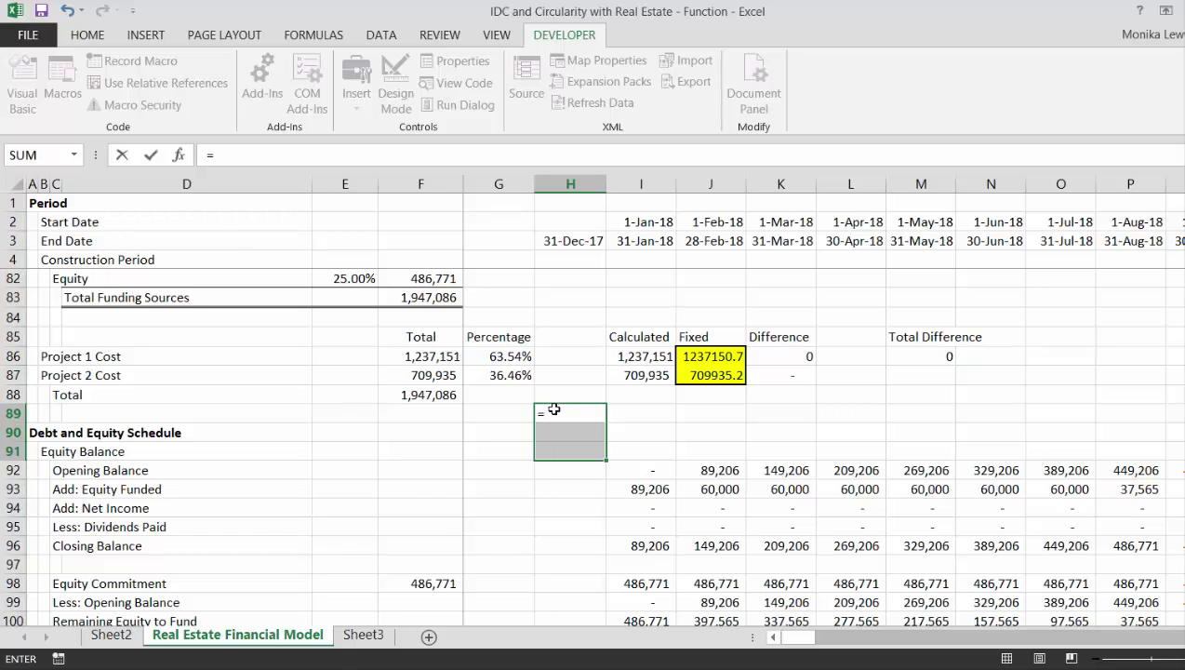
text(pr)
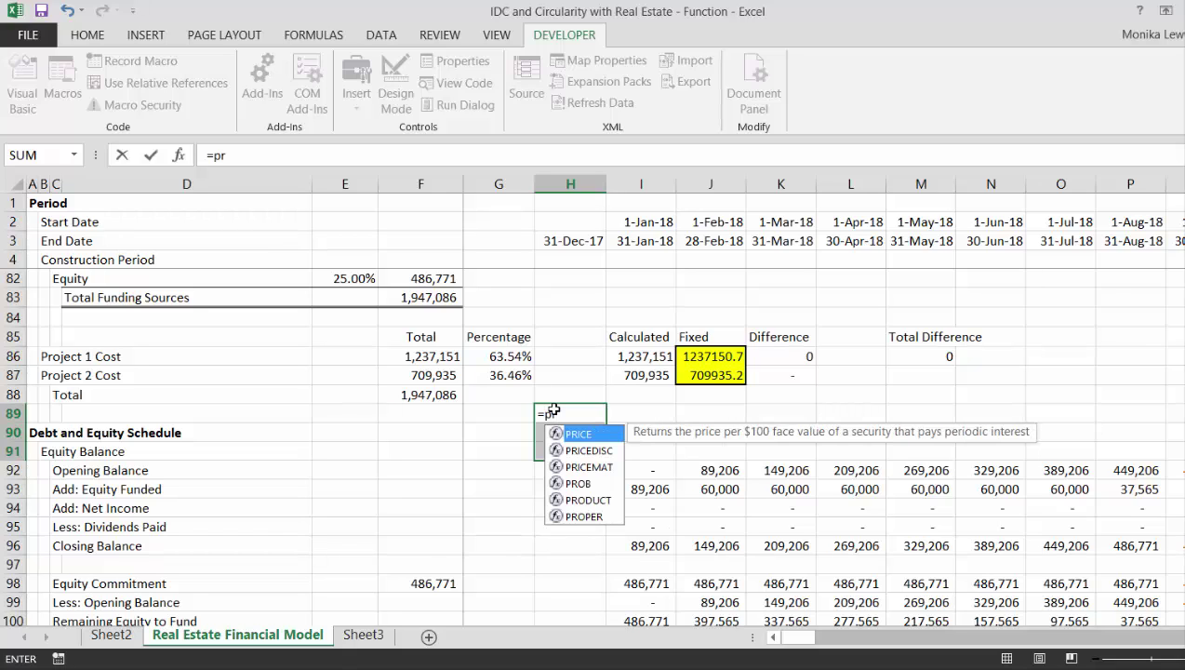
key(BackSpace)
key(BackSpace)
text(to)
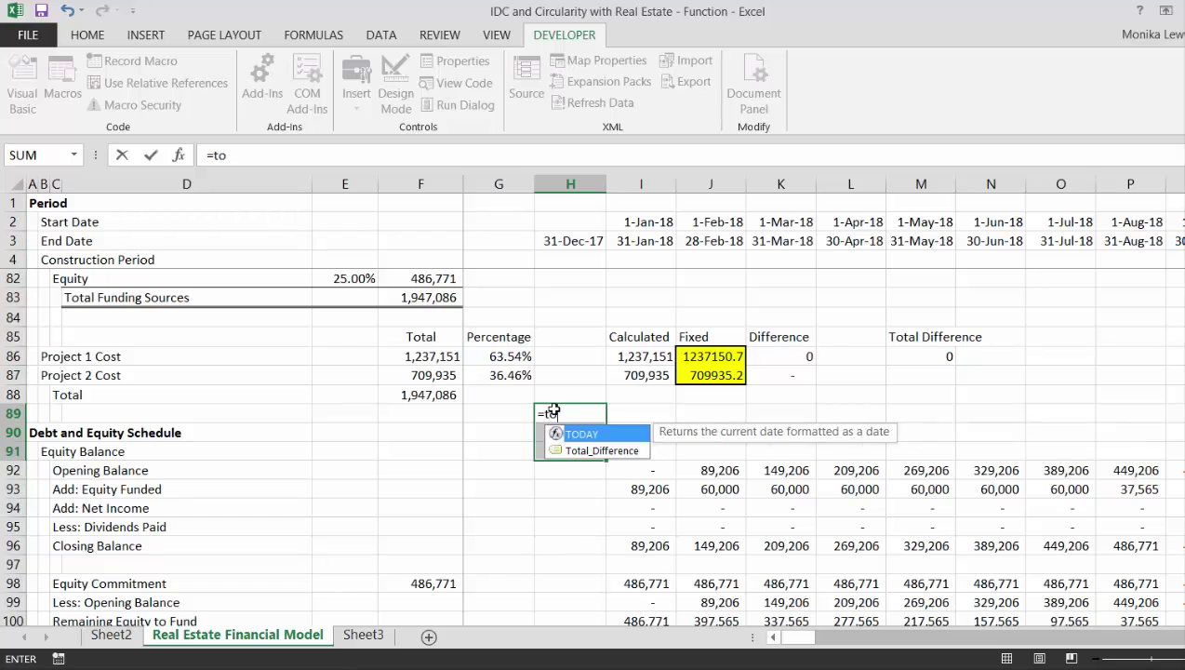
key(BackSpace)
key(BackSpace)
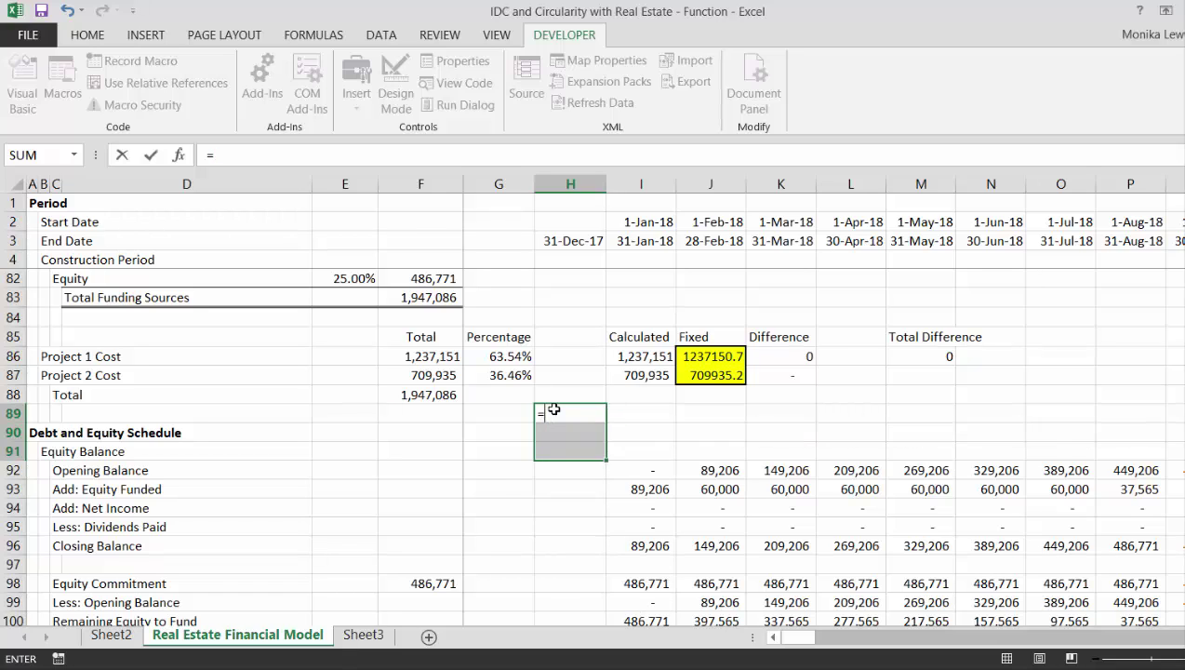
text(co)
key(Escape)
key(Escape)
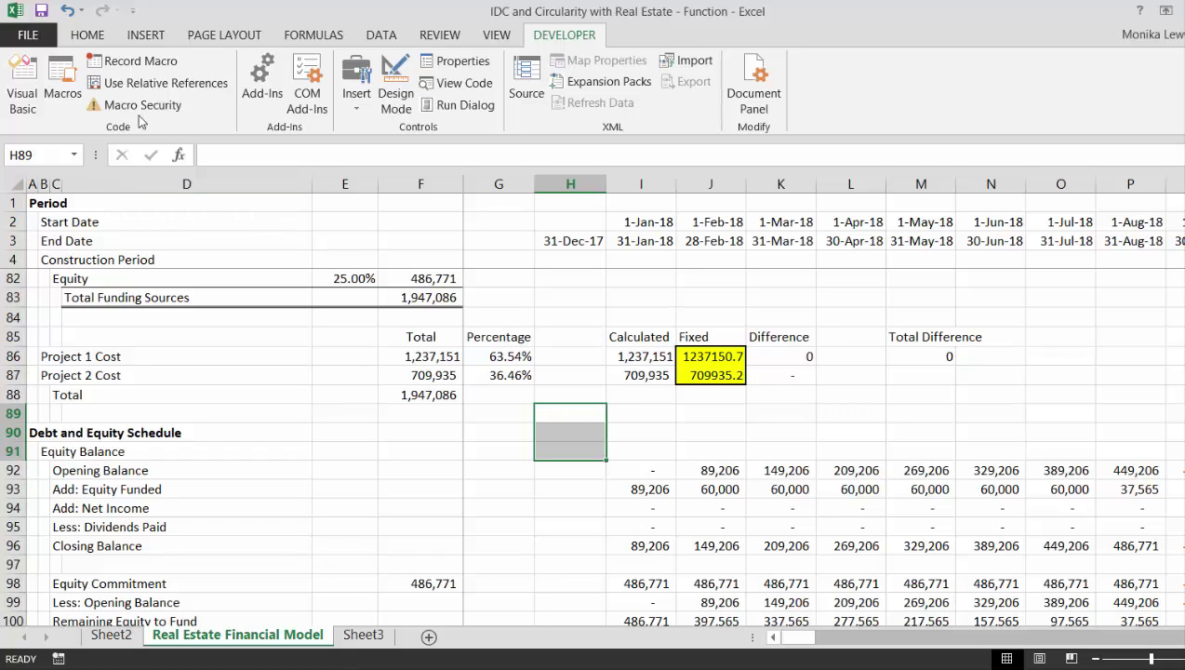
- Open the copy_and_paste macro's code for editing and go up to the start of the find_cost function
click(65, 83)
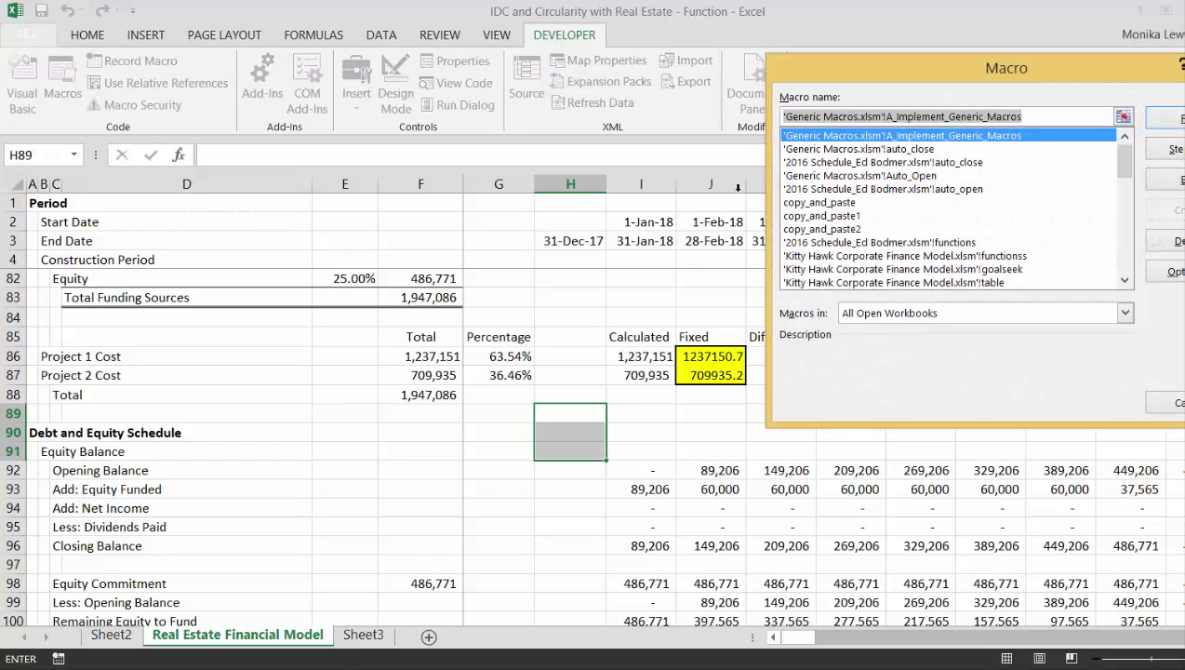
click(832, 204)
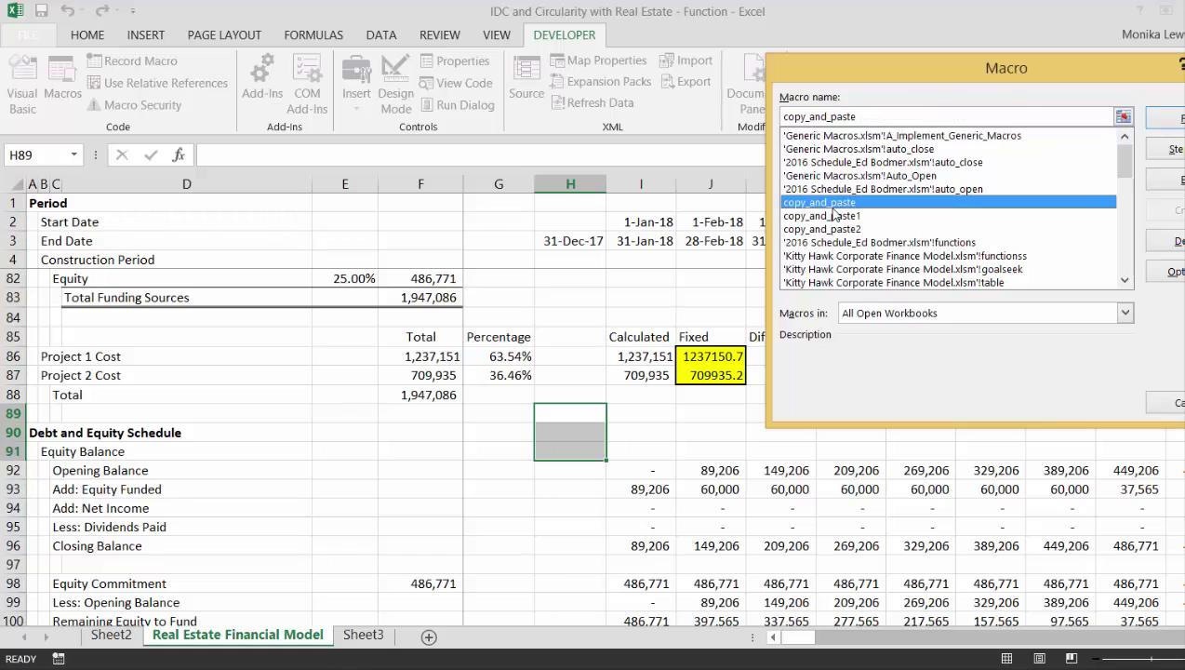
click(1176, 182)
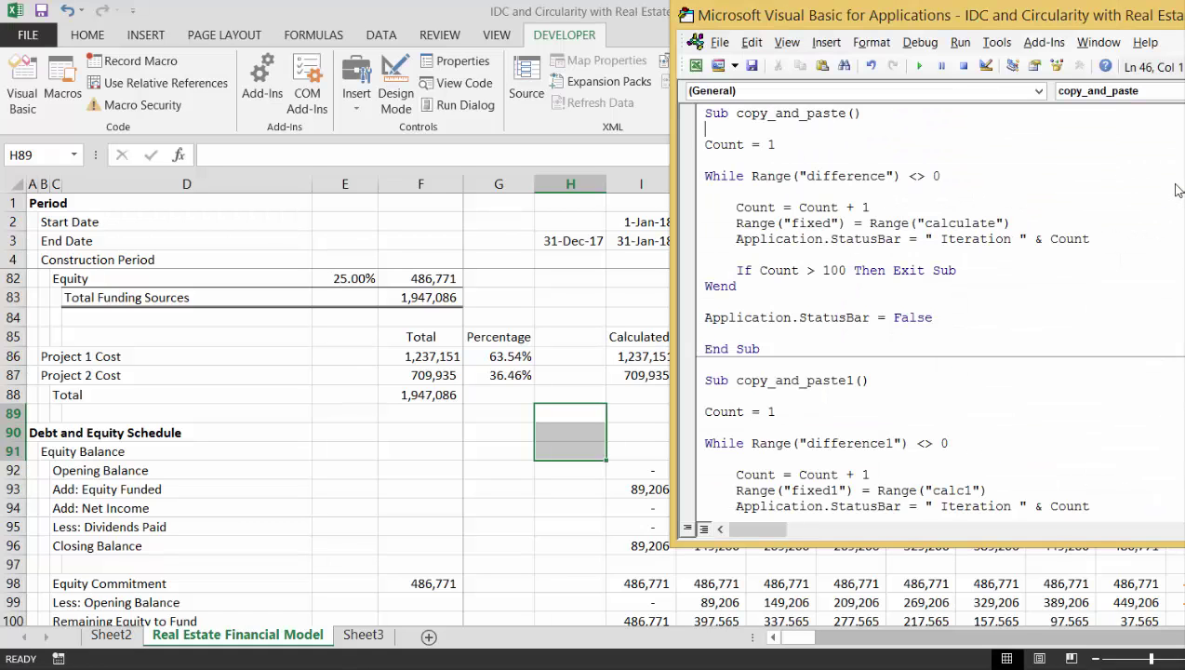
key(Up)
key(Up)
key(Up)
key(Up)
key(Up)
key(Up)
key(Up)
key(Up)
key(Up)
key(Up)
key(Up)
key(Up)
key(Up)
key(Up)
key(Up)
key(Up)
key(Up)
key(Up)
key(Up)
key(Up)
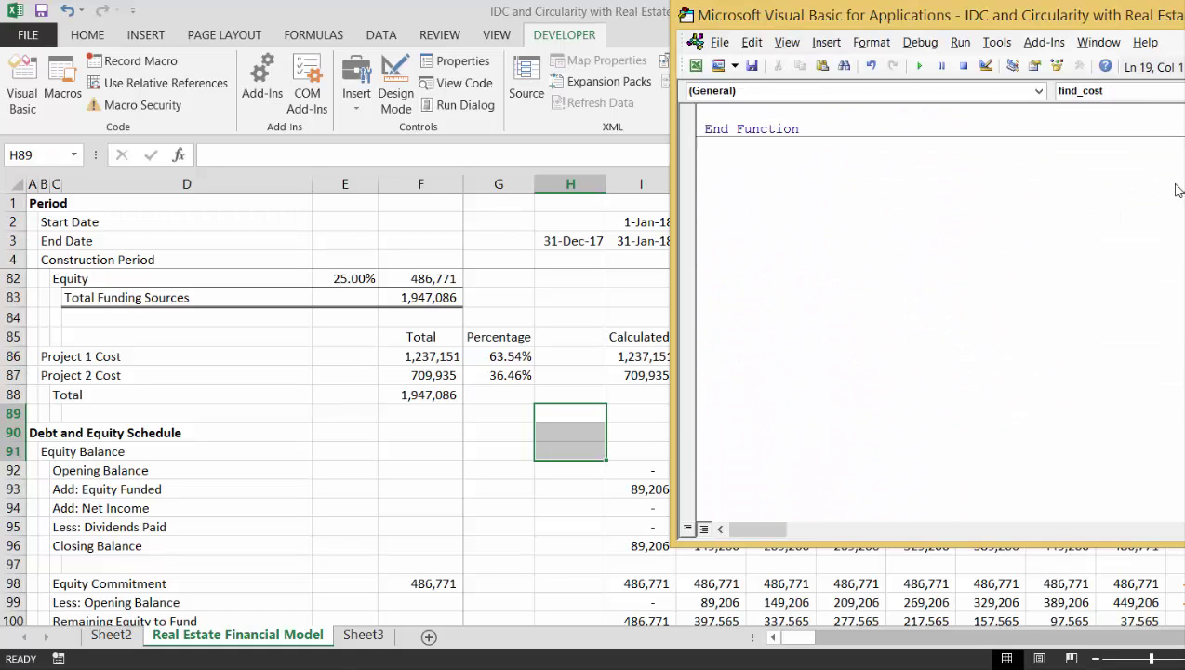
key(Down)
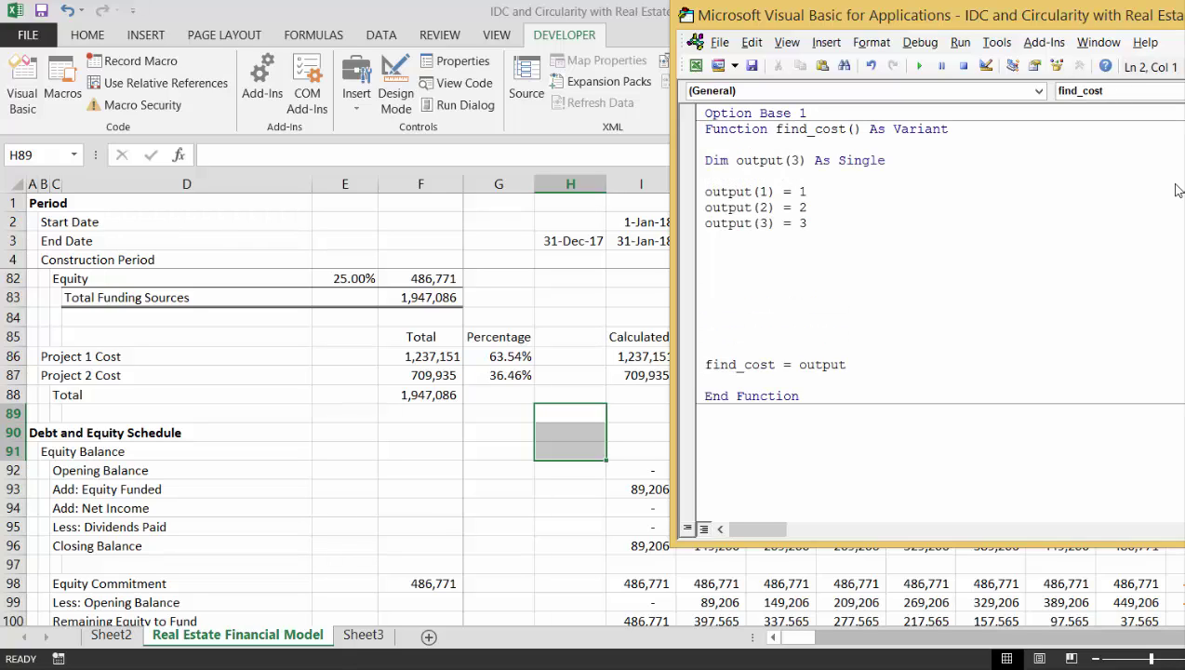
- Add an empty Sub find_costs between Option Base 1 and the find_cost function
key(Down)
key(Up)
key(Return)
key(Return)
key(Up)
key(Up)
text(s)
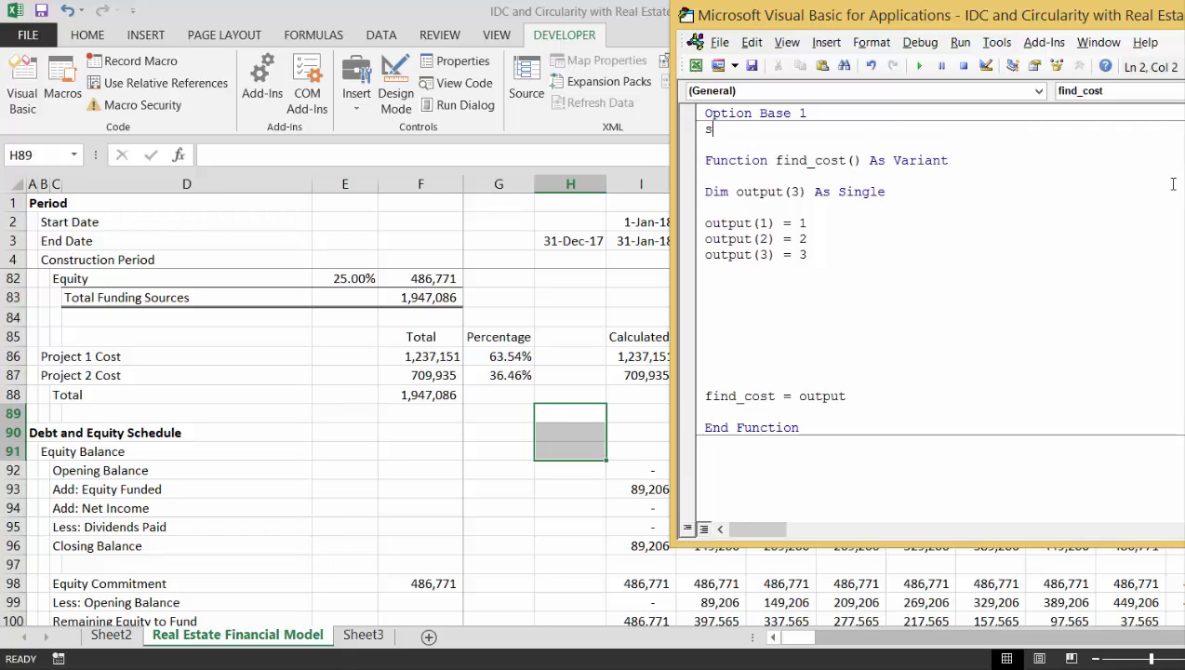
text(ub find_costs)
key(Return)
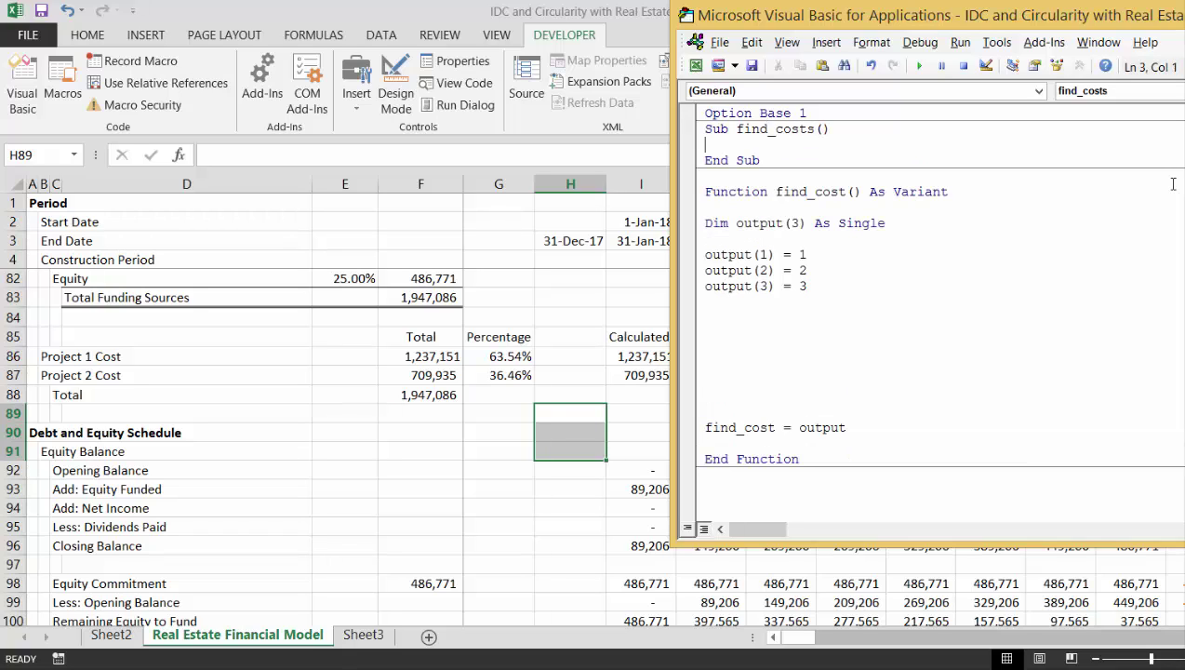
- Enter =find_cost() as an array formula down cells H89:H91 of the Real Estate Financial Model sheet
click(574, 442)
key(Up)
key(Up)
key(shift+Down)
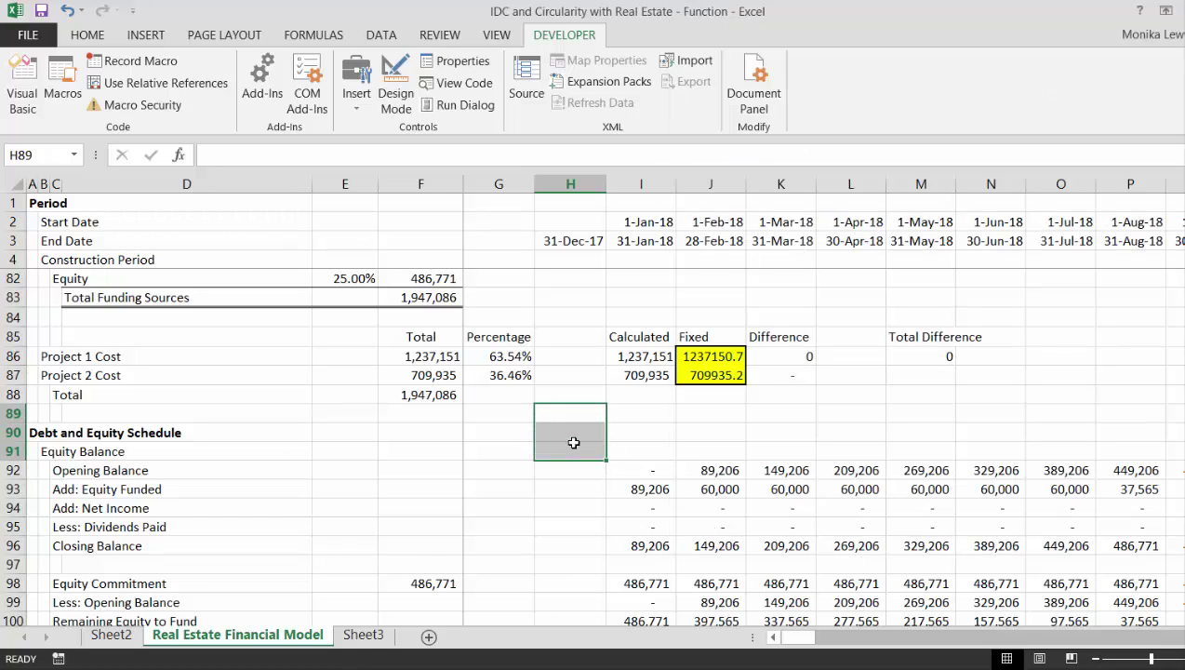
text(=fin)
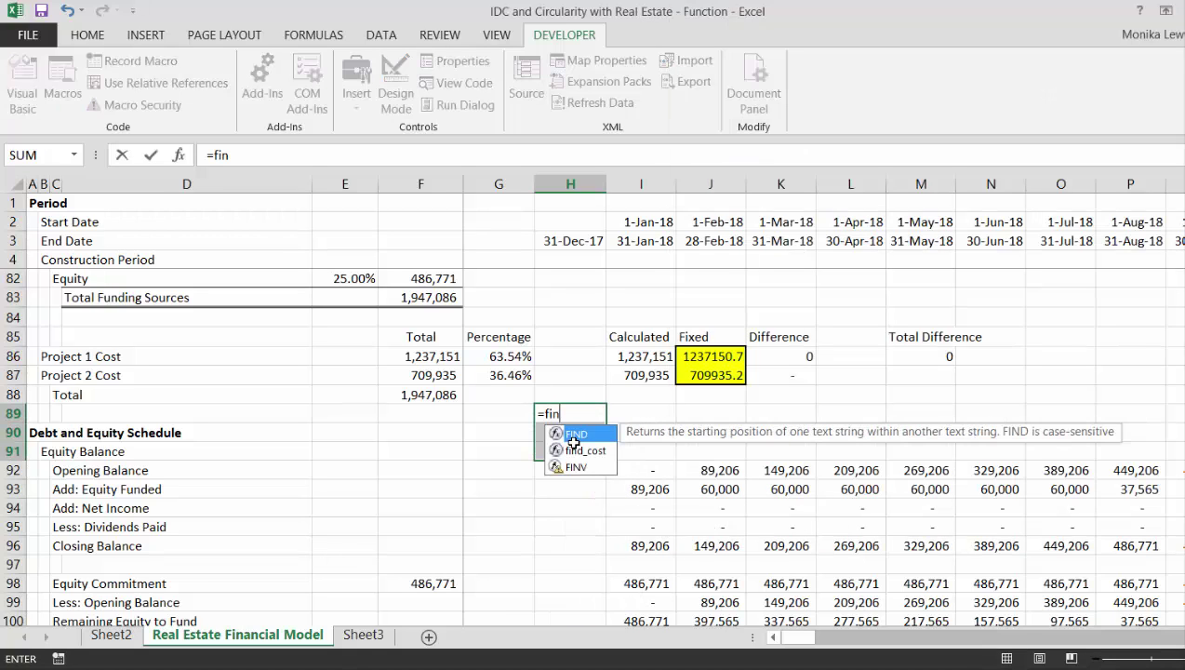
key(Down)
key(Tab)
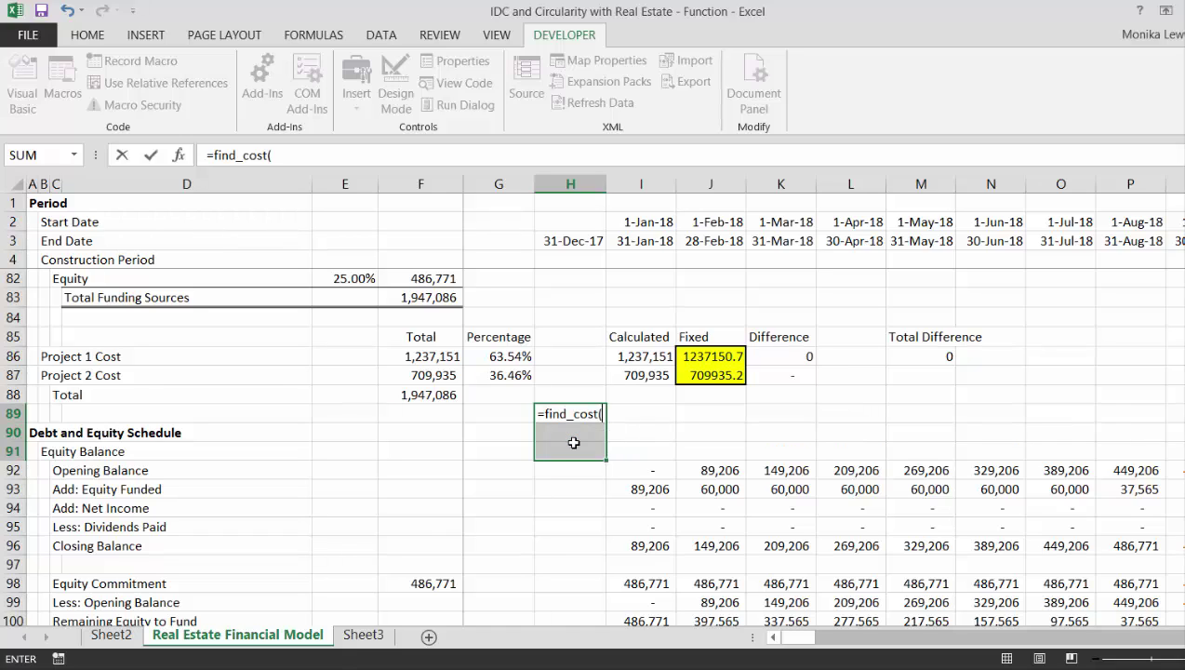
key(ctrl+shift+Return)
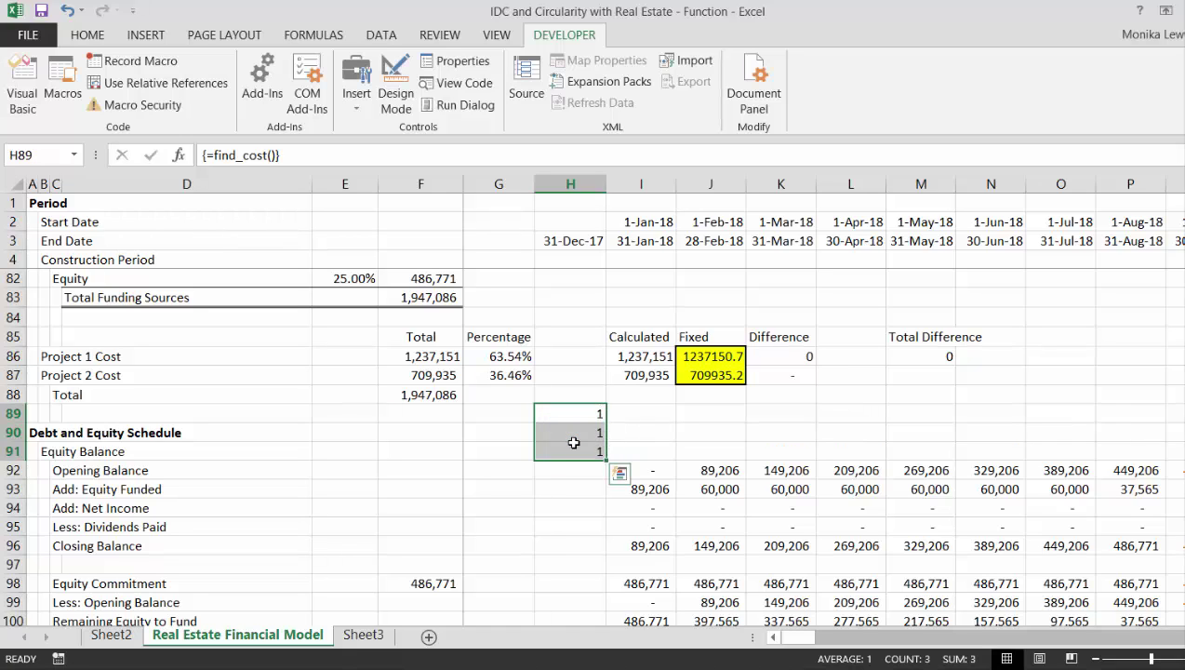
- Try to re-enter the find_cost array formula across H89:J89 over the existing vertical array
key(Left)
key(Right)
key(shift+Right)
key(shift+Right)
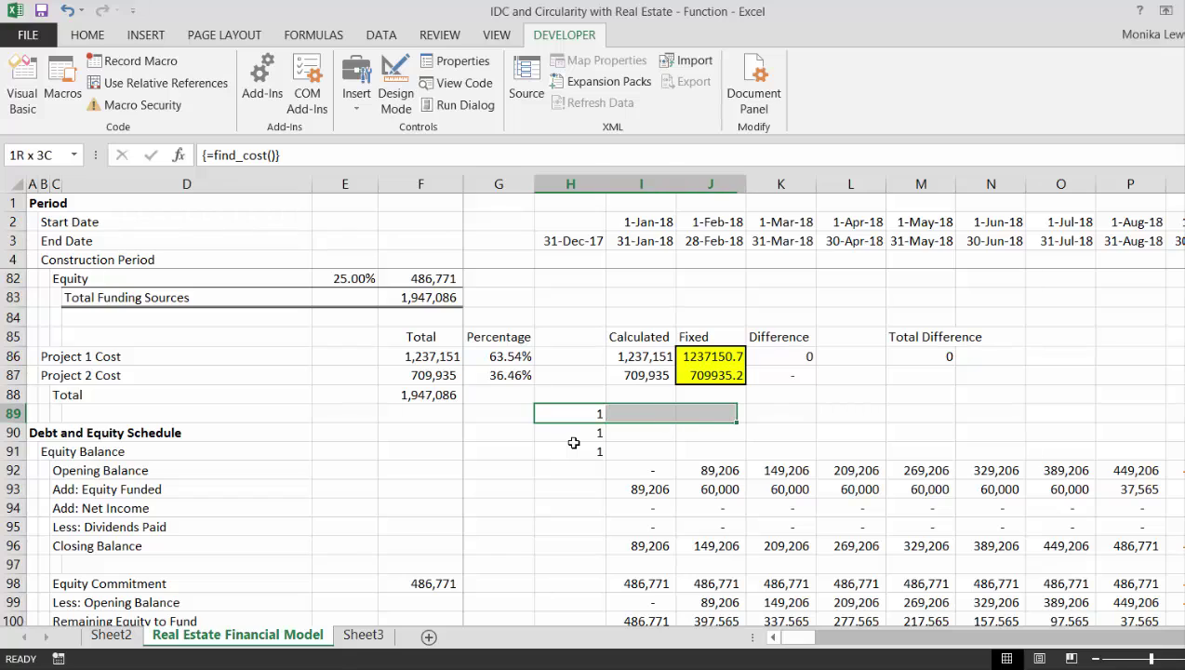
key(F2)
key(ctrl+shift+Return)
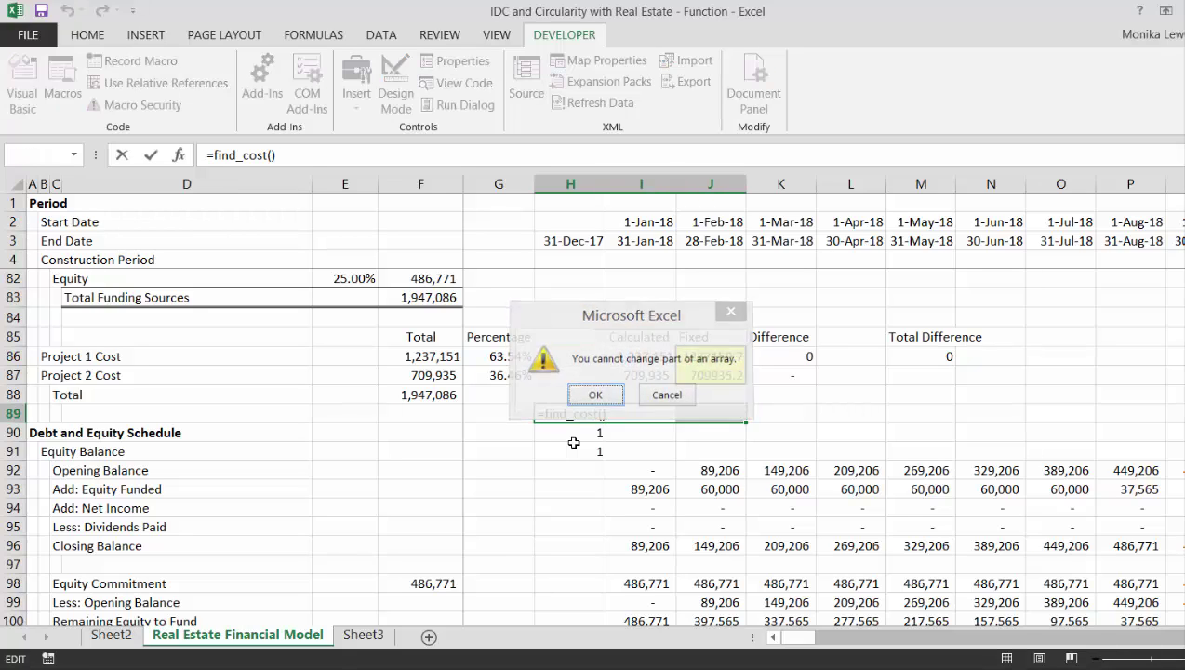
key(Return)
key(Escape)
- Clear the find_cost array formula from cells H89:H91
key(Left)
key(Right)
key(shift+Down)
key(shift+Down)
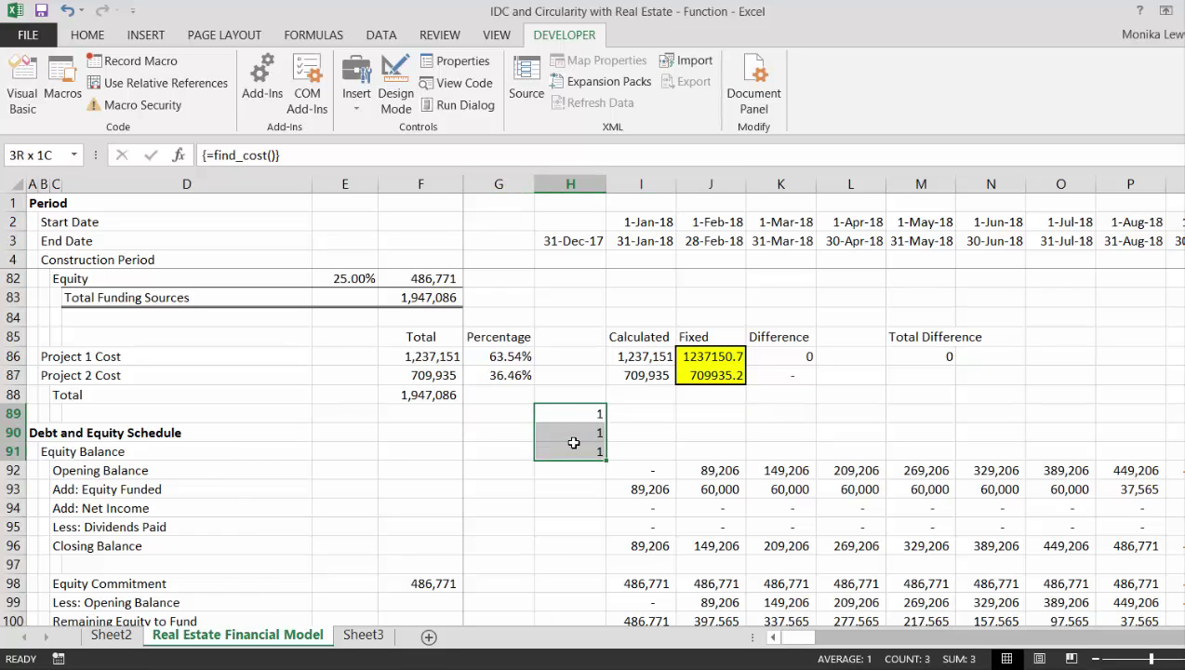
key(Delete)
key(shift+Up)
key(shift+Up)
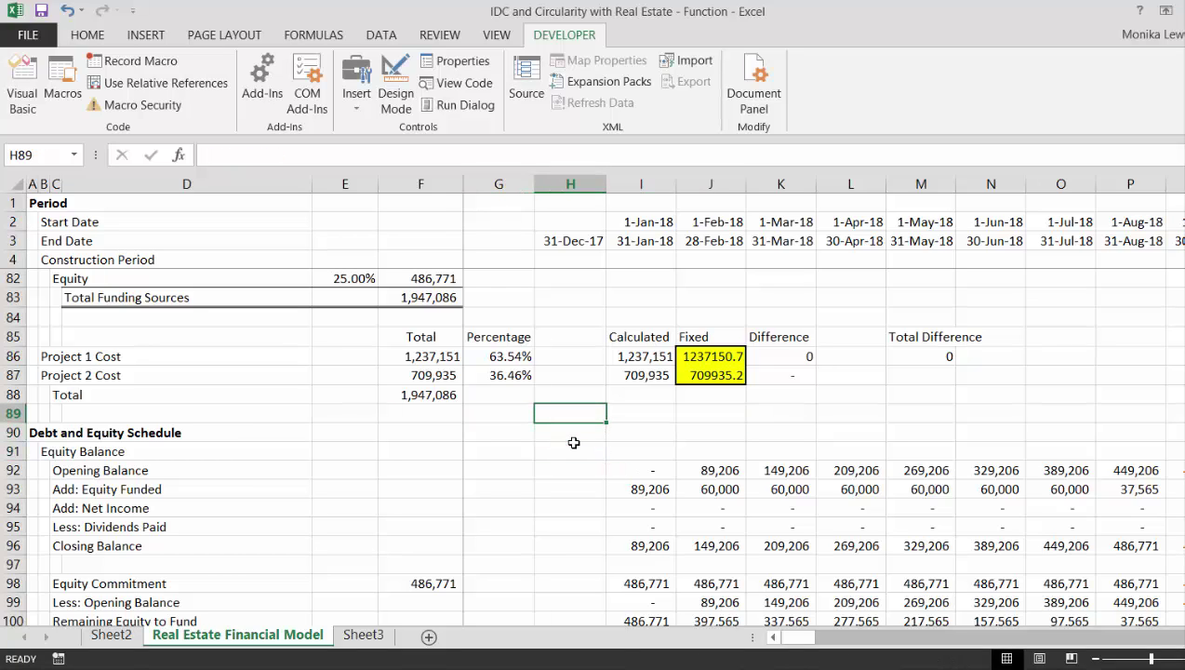
- Enter =find_cost() as an array formula across cells H89:J89
key(shift+Right)
key(shift+Right)
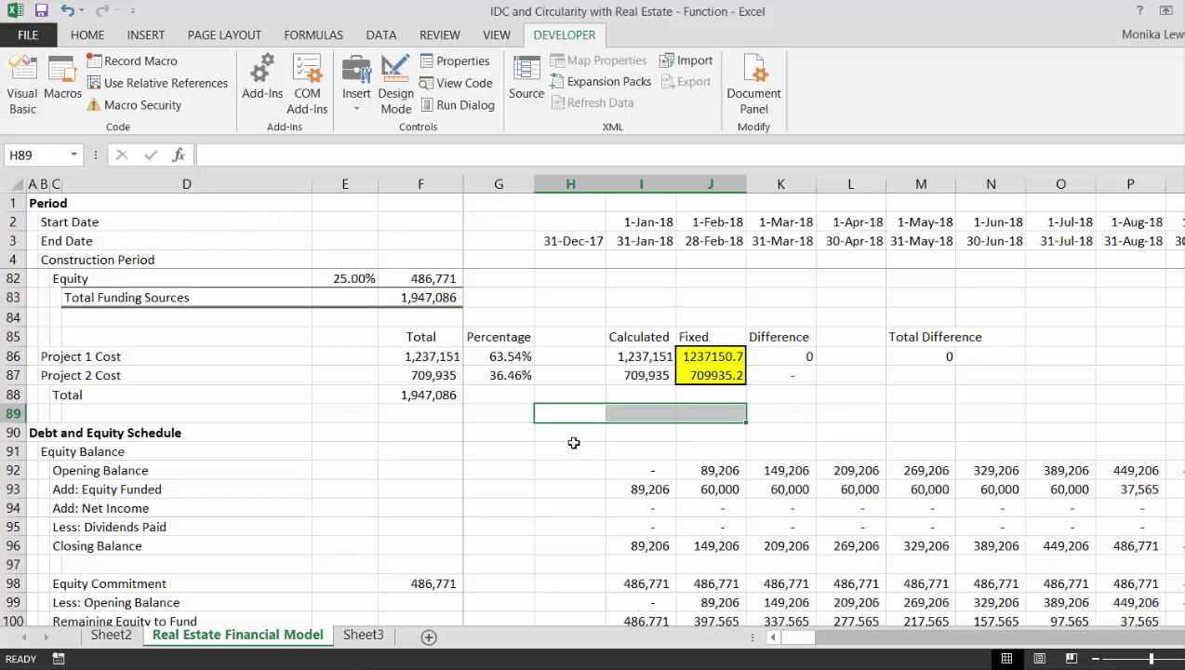
text(=fin)
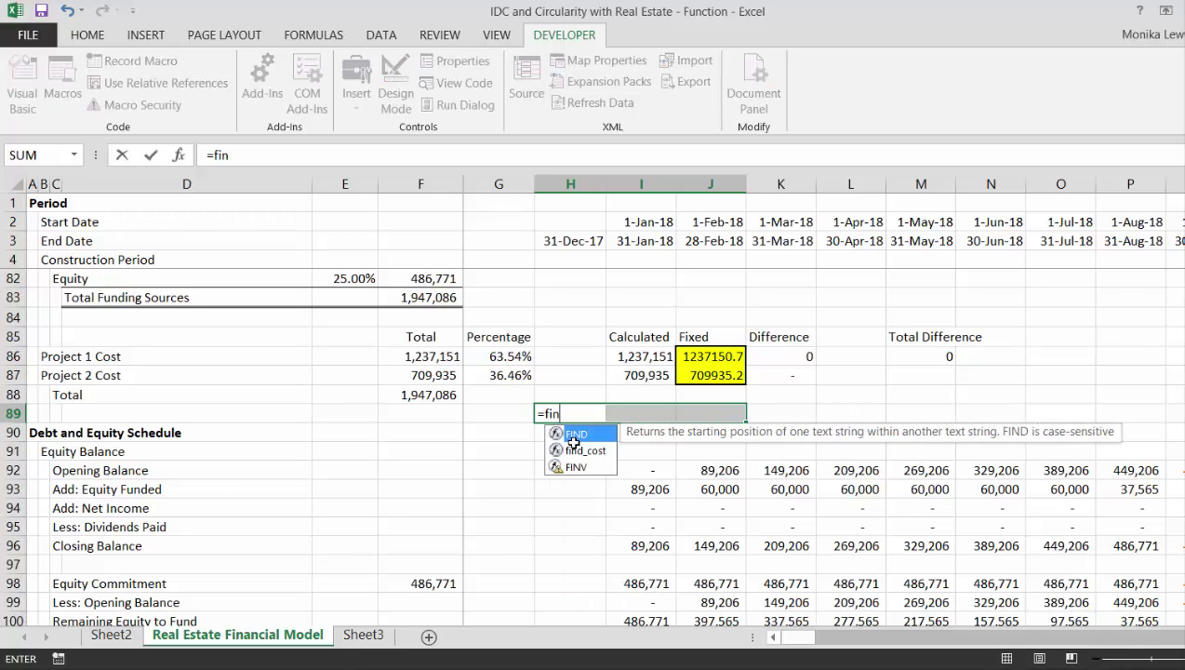
key(Down)
key(Tab)
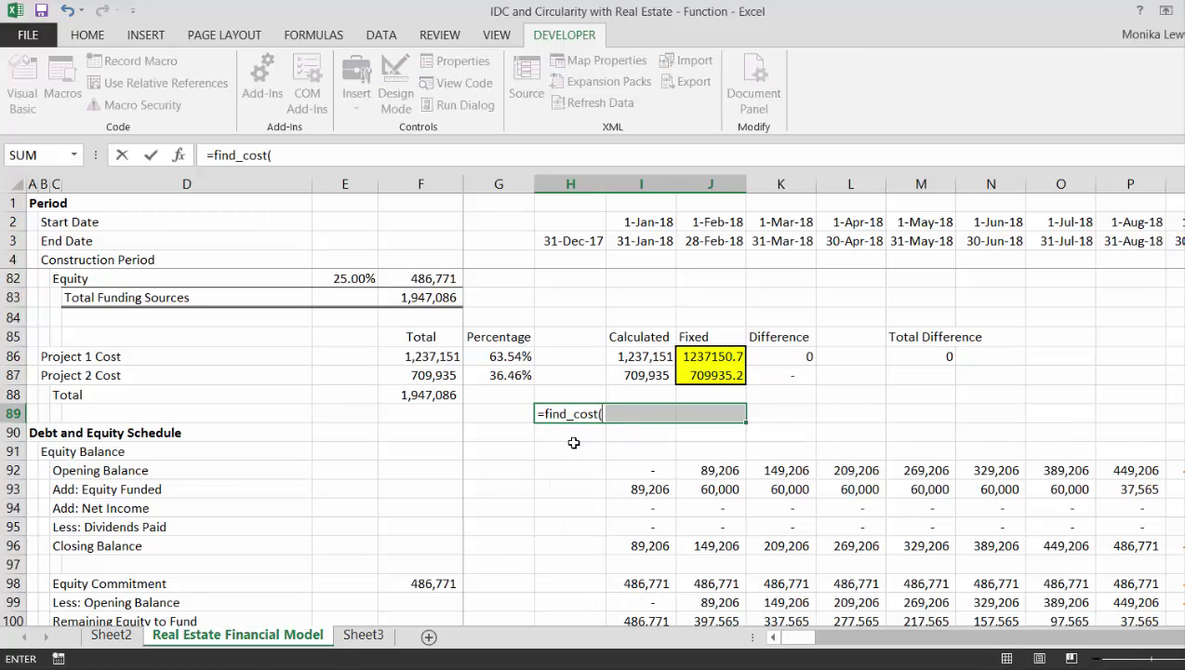
key(ctrl+shift+Return)
key(Left)
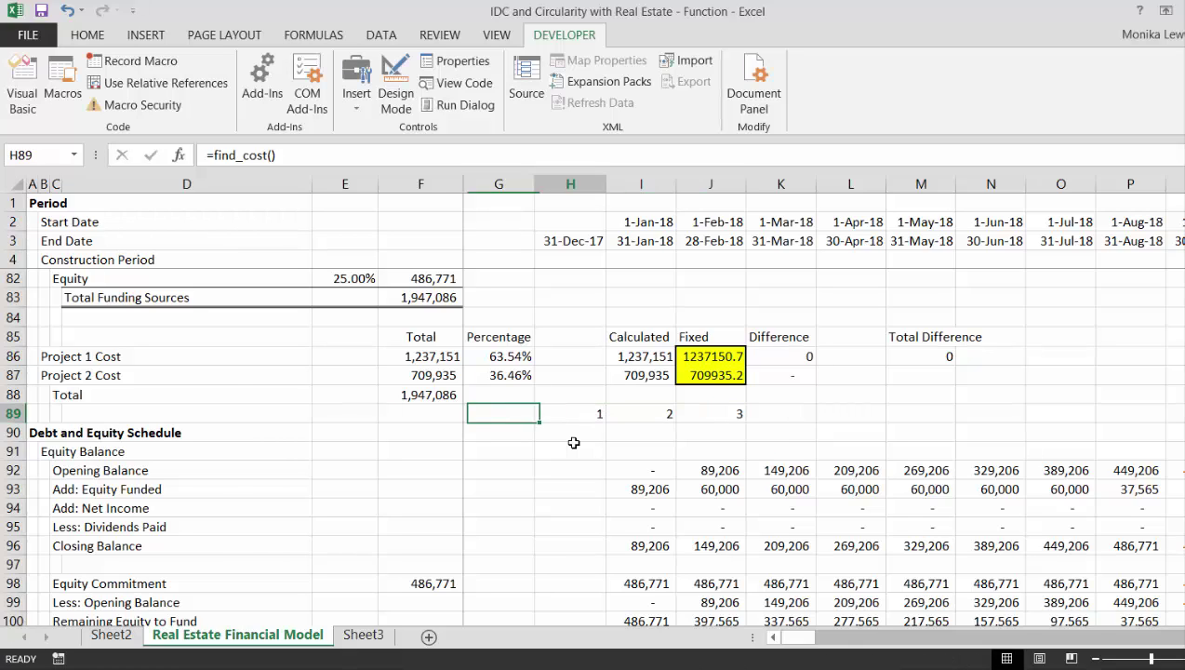
key(Right)
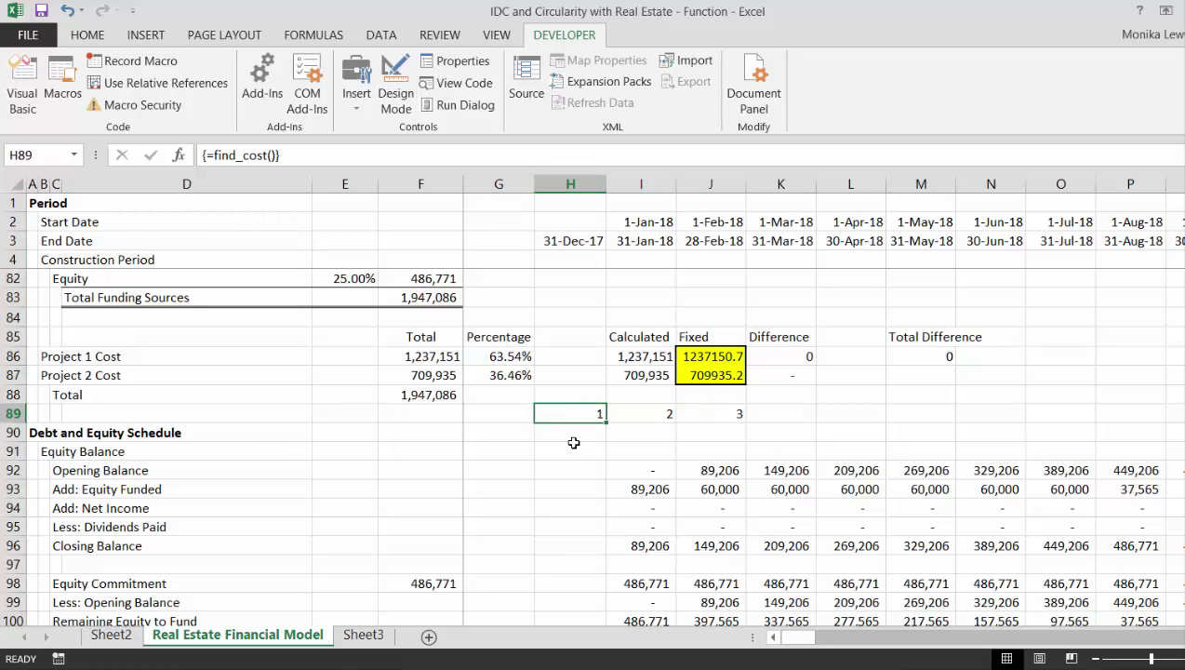
- Clear the find_cost array formula from cells H89:J89
key(shift+Right)
key(shift+Right)
key(Delete)
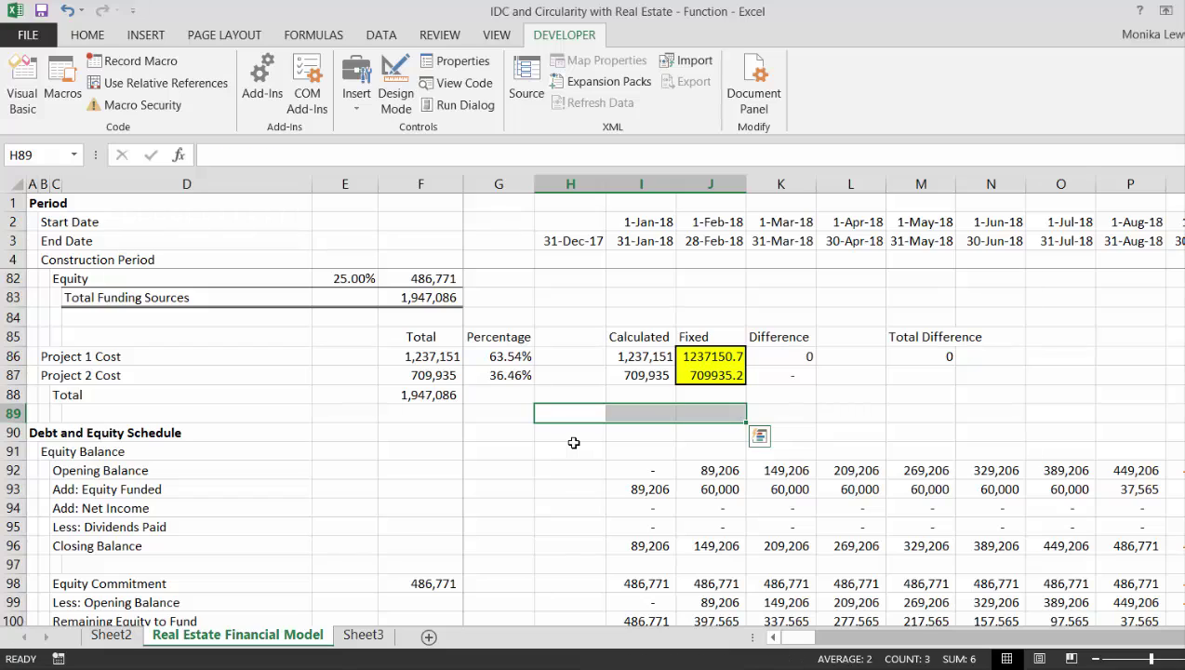
key(Left)
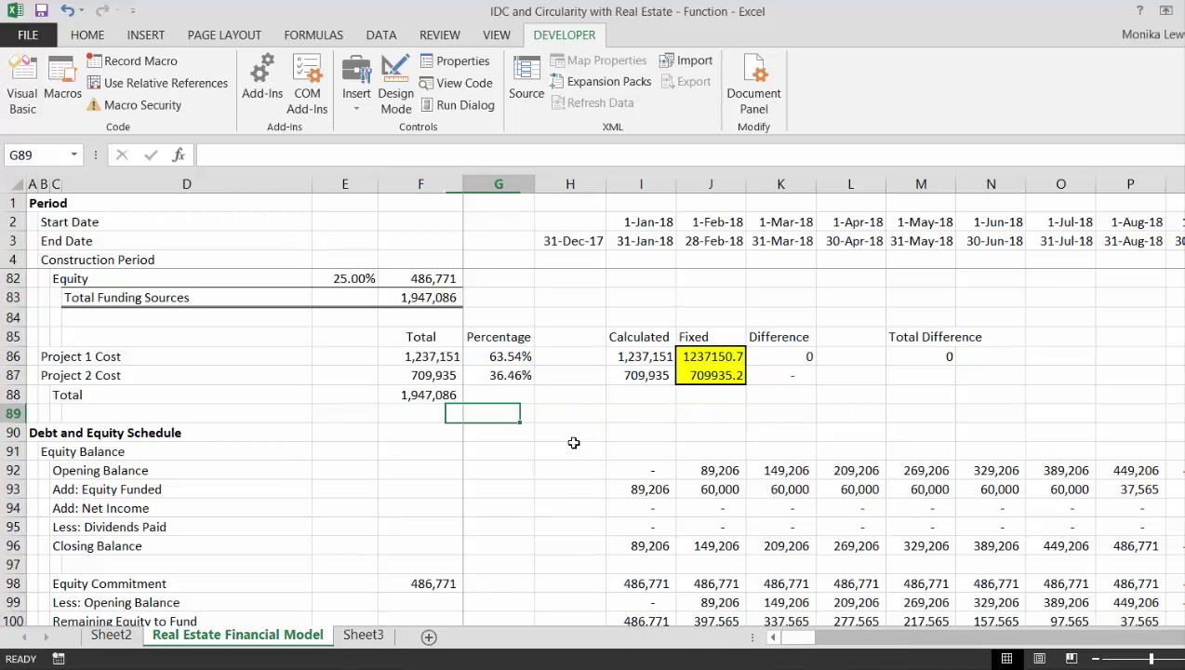
key(Right)
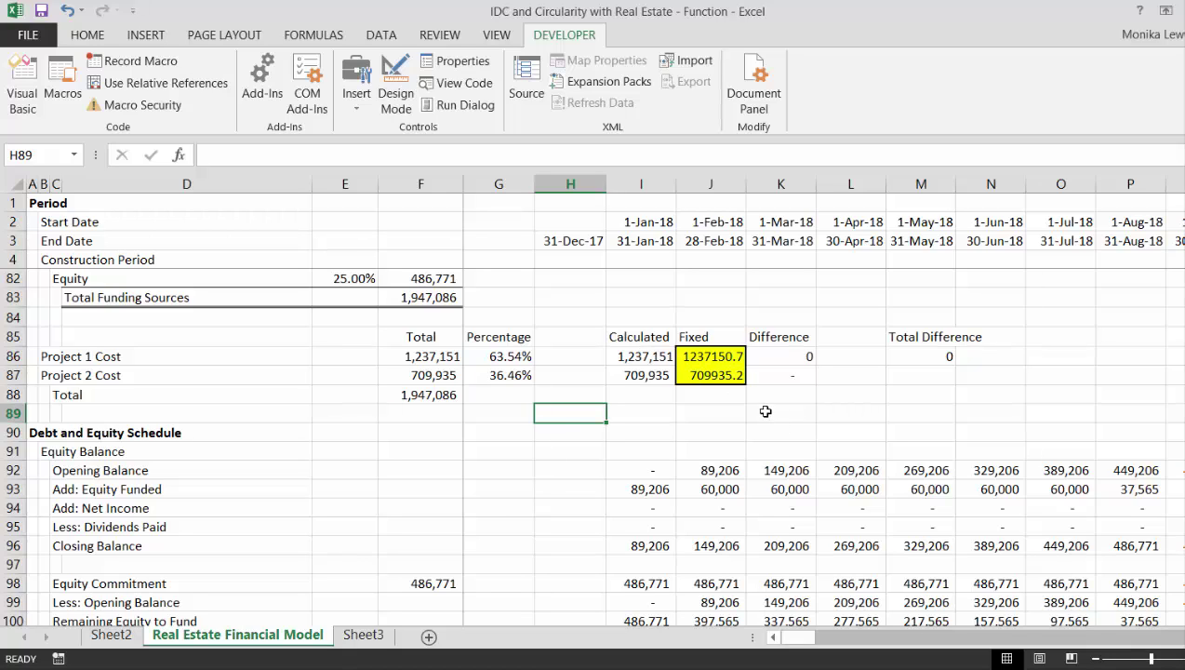
key(Right)
key(Right)
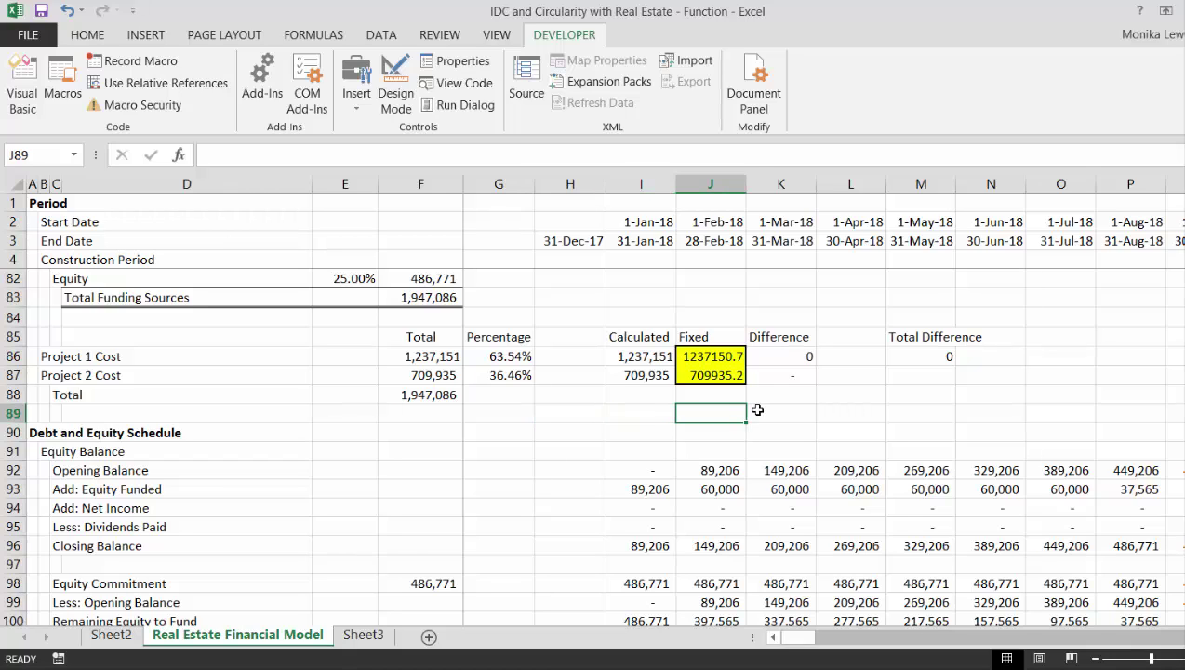
key(Up)
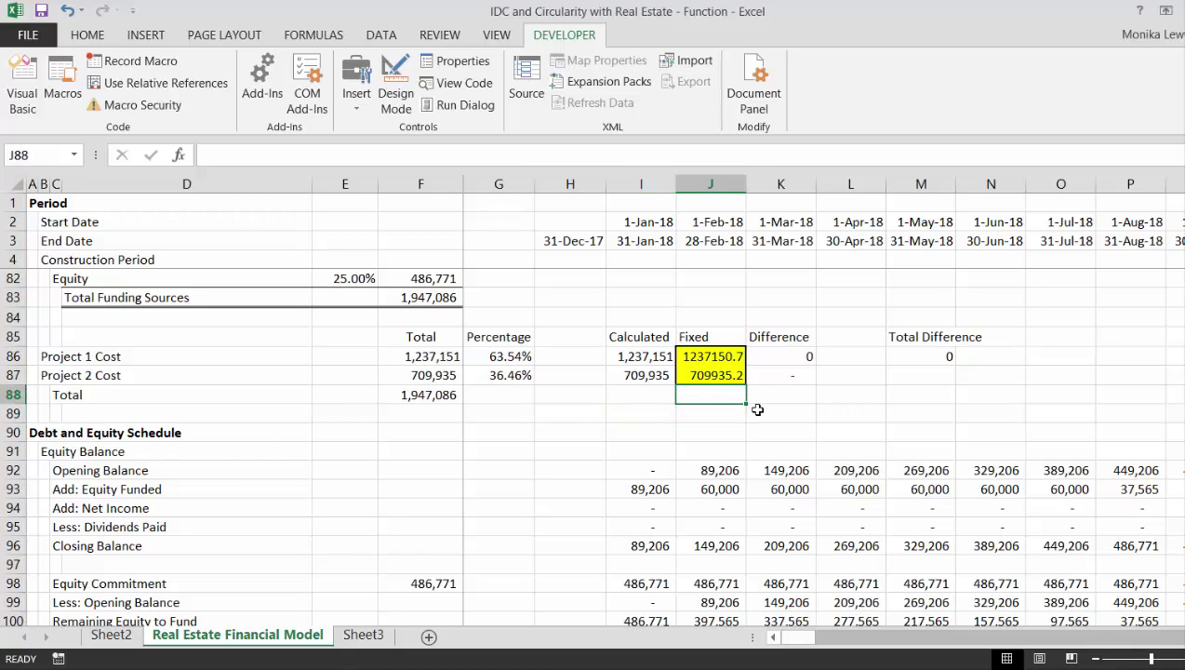
key(Left)
key(Down)
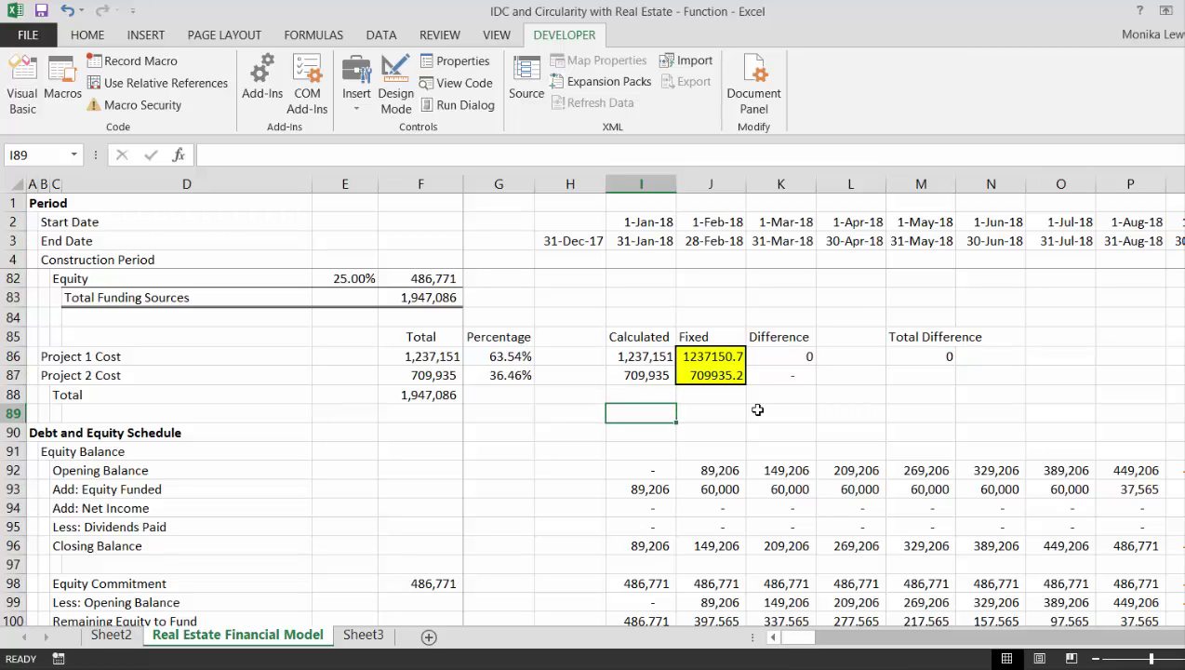
- Inspect the Total Cost formulas for Project 1 and Project 2 in the Operating Analysis section
key(Up)
key(Up)
key(Up)
key(Up)
key(Up)
key(Up)
key(Up)
key(Up)
key(Up)
key(Up)
key(Up)
key(Up)
key(Up)
key(Up)
key(Up)
key(Up)
key(Up)
key(Up)
key(Up)
key(Up)
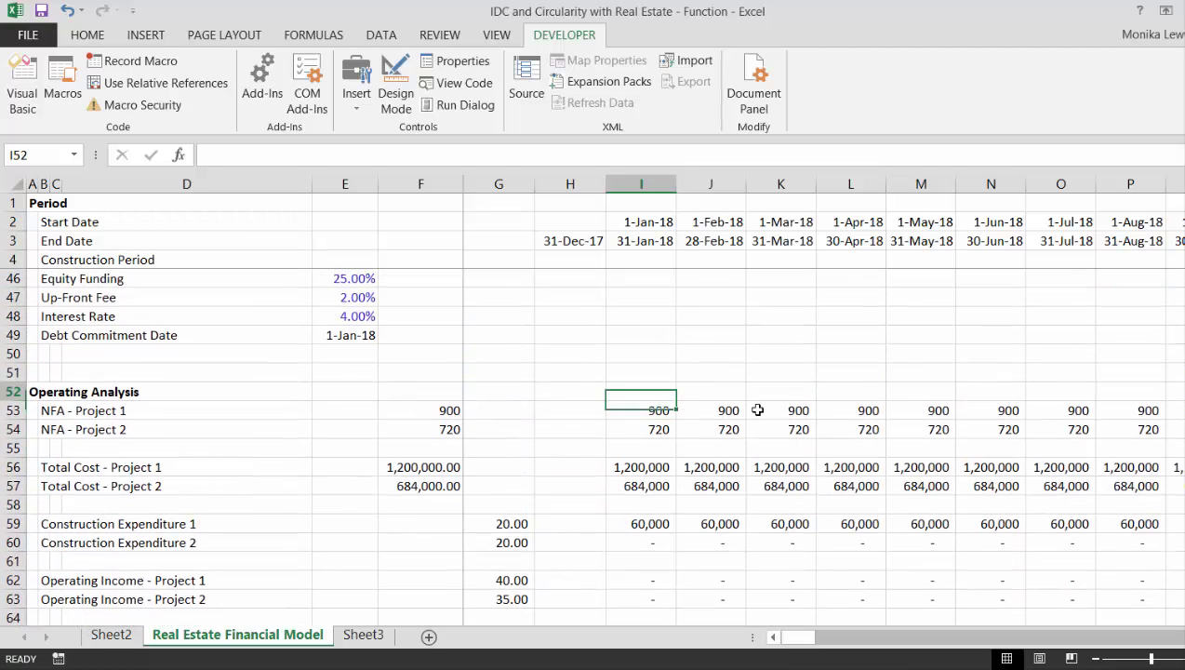
key(Up)
key(Down)
key(Down)
key(Down)
key(Down)
key(Down)
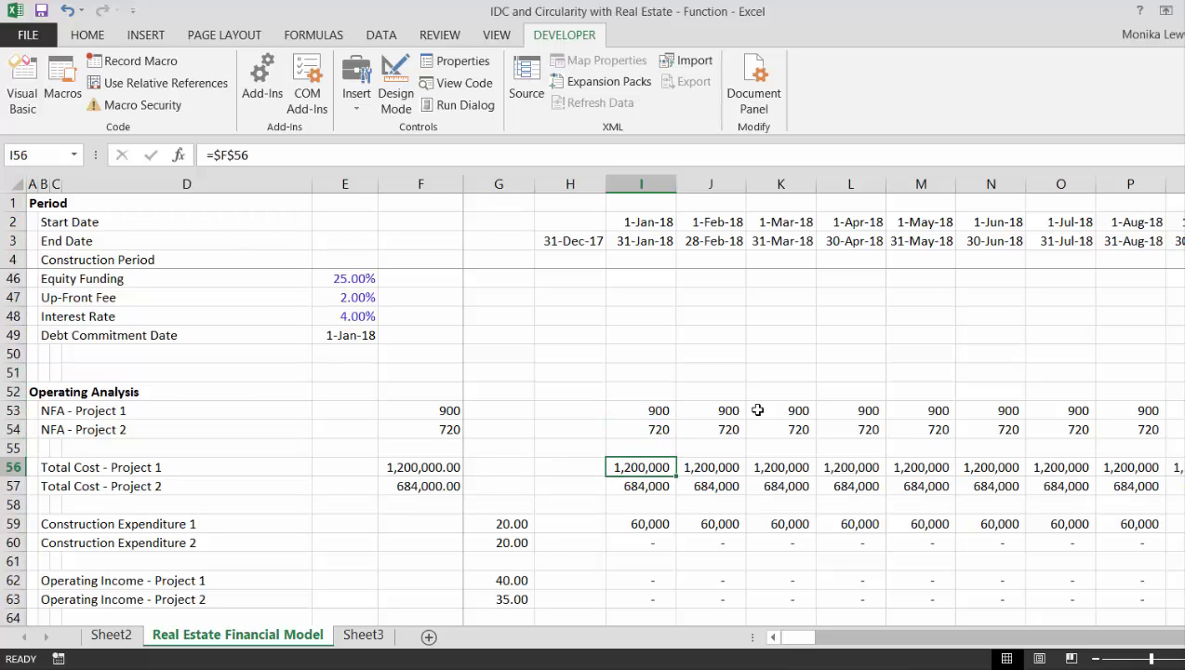
key(Down)
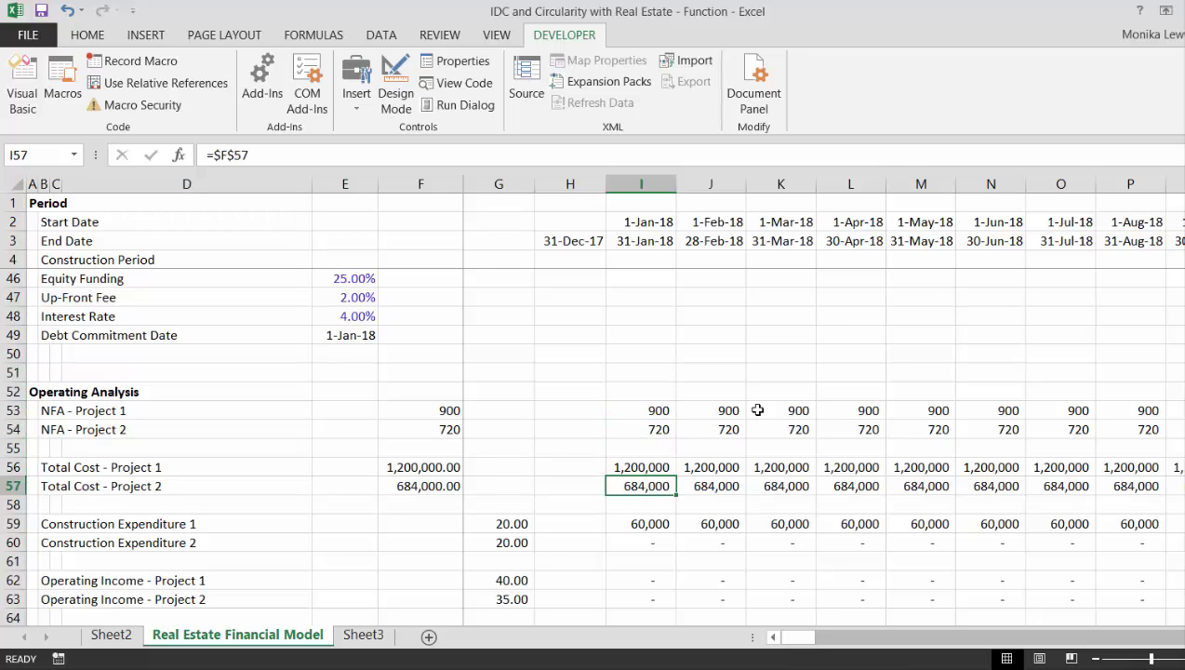
key(Up)
key(Down)
key(Up)
key(Up)
key(Up)
key(Up)
key(Up)
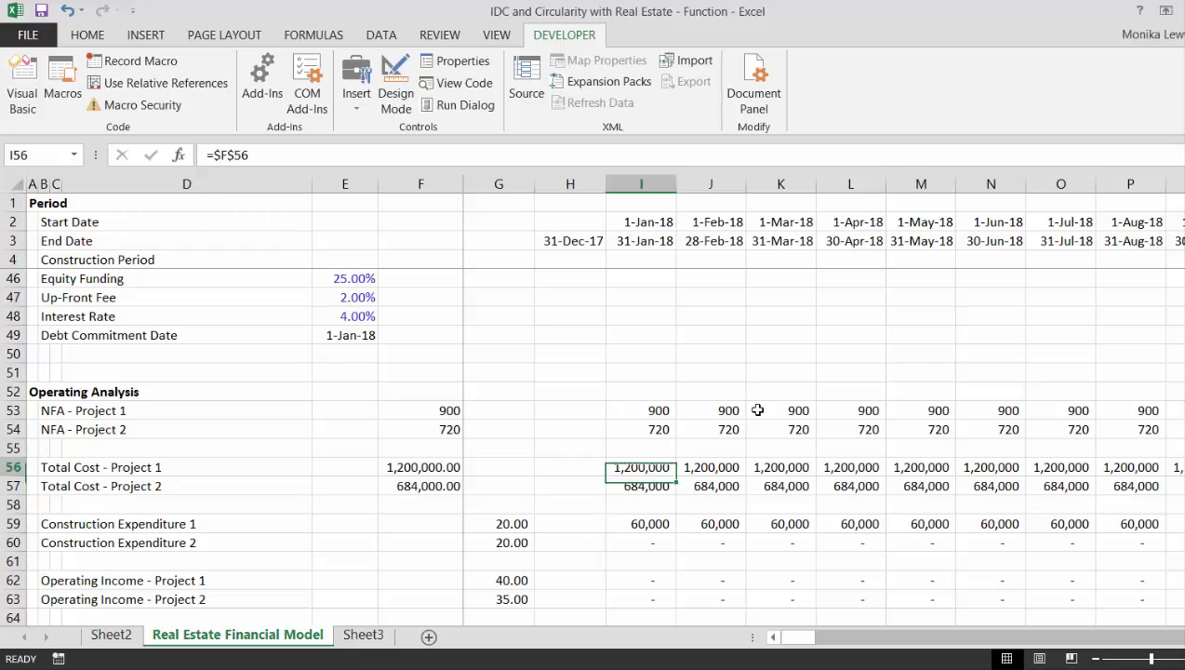
- Examine the monthly Construction Expenditure 1 and 2 rows and their formulas in the Operating Analysis
key(Down)
key(Down)
key(Down)
key(Down)
key(Down)
key(Down)
key(Down)
key(Down)
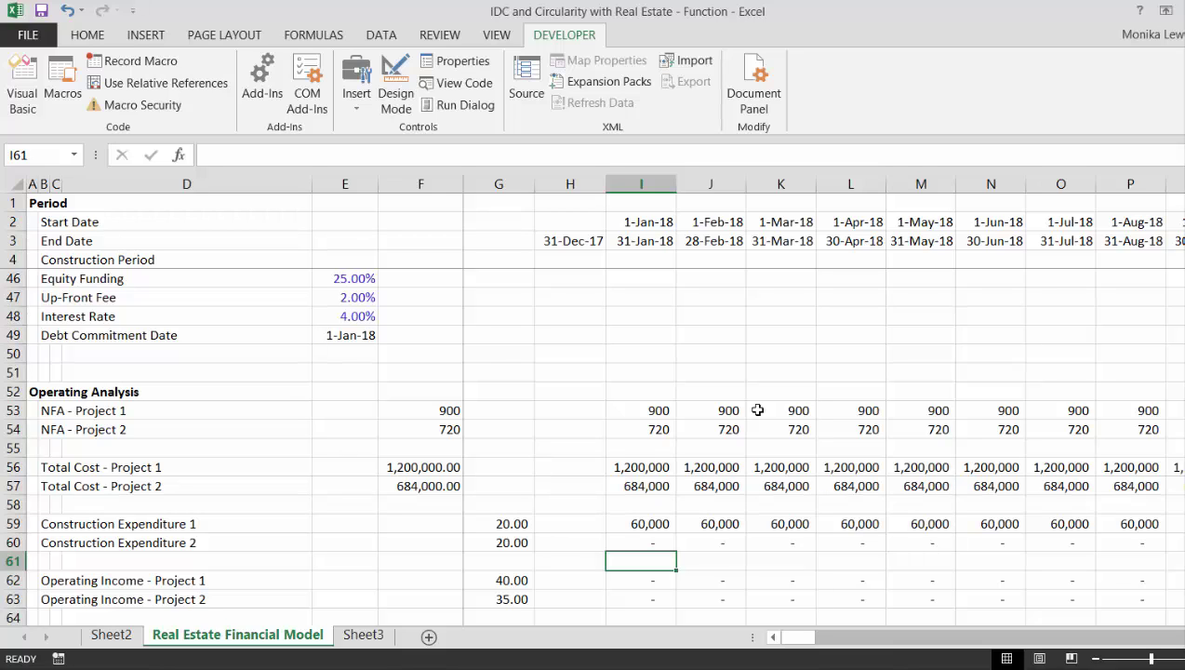
key(Up)
key(Up)
key(Up)
key(Down)
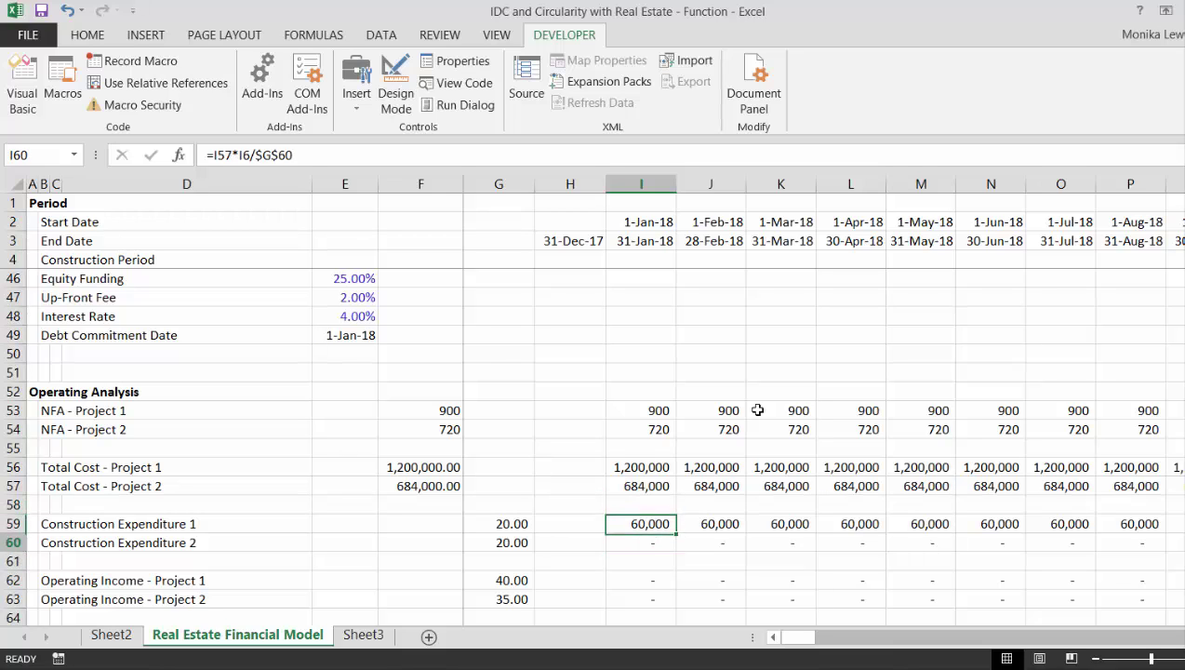
- Review the Operating Income and Exit Proceeds rows of both projects, down to the sources and uses summary
key(Down)
key(Down)
key(Down)
key(Down)
key(Down)
key(Down)
key(Down)
key(Down)
key(Down)
key(Down)
key(Up)
key(Up)
key(Up)
key(Up)
key(Up)
key(Up)
key(Up)
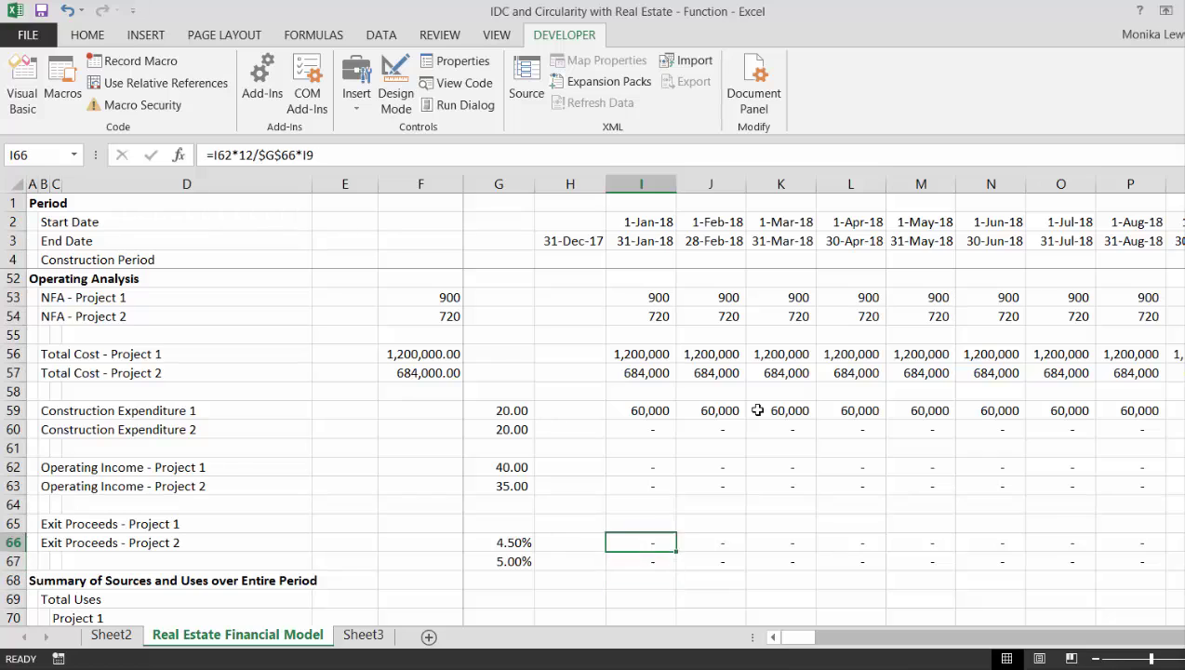
key(shift+Down)
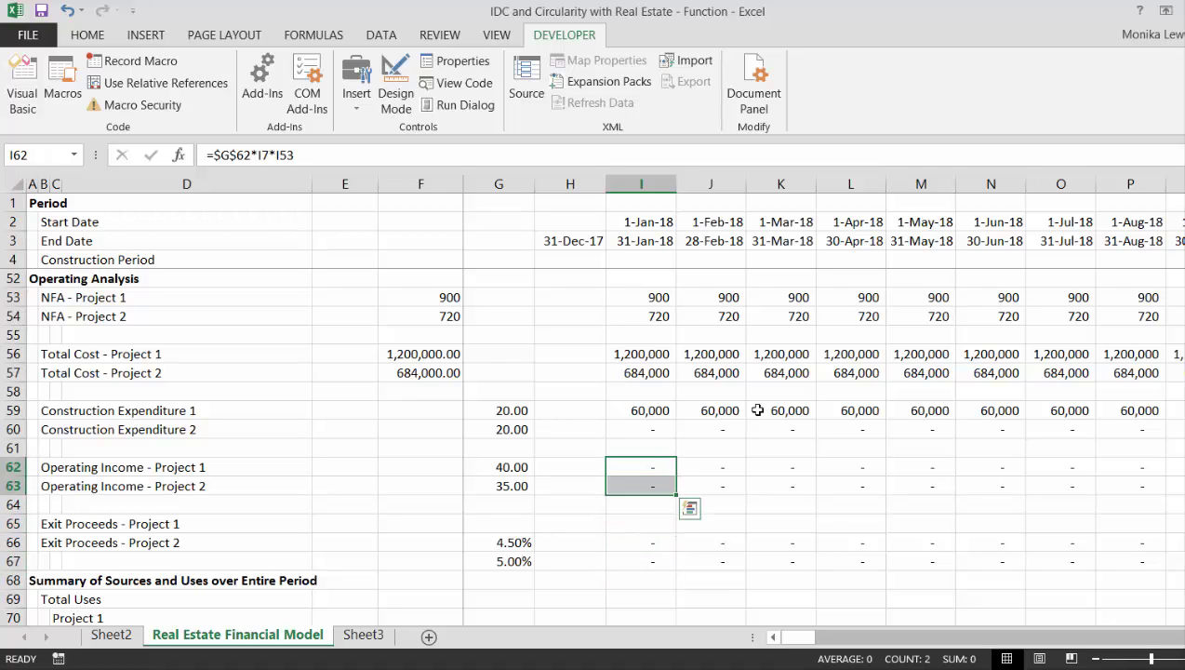
key(Down)
key(Down)
key(Down)
key(Down)
key(Down)
key(Down)
key(Down)
key(Down)
key(Down)
key(Down)
key(Down)
key(Down)
key(Down)
key(Down)
key(Down)
key(Down)
key(Down)
key(Down)
key(Down)
key(Down)
key(Down)
key(Down)
key(Down)
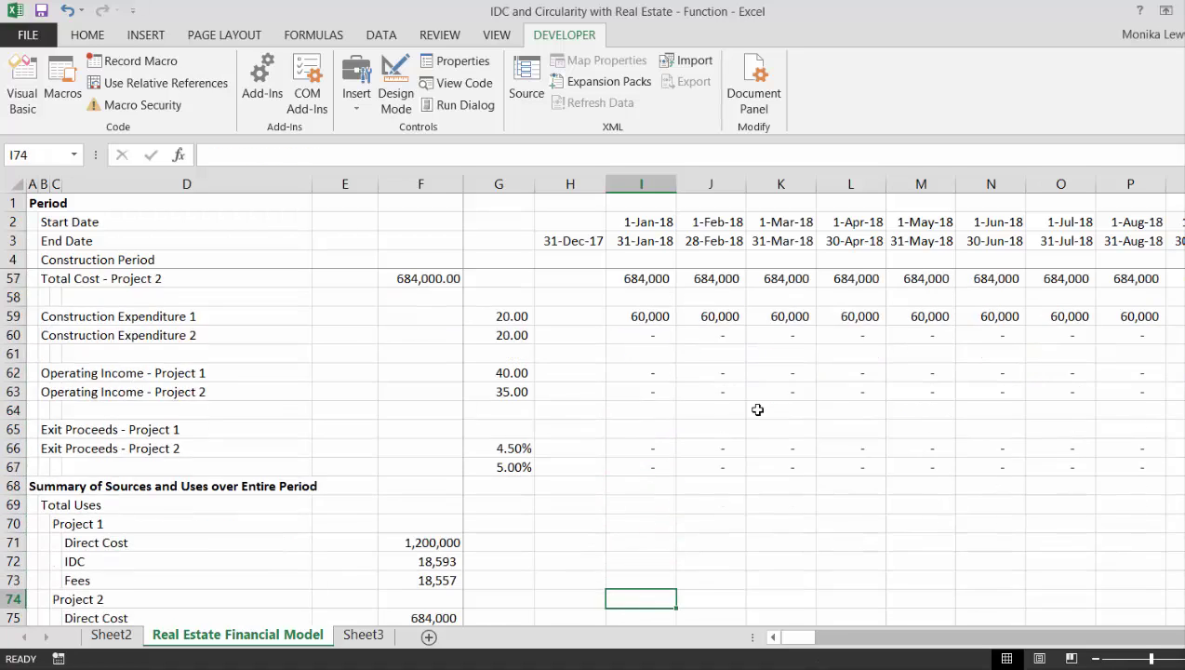
- Review the Project 1 timing assumptions in the Assumptions section, including the Occupancy Date formula in E16
key(Up)
key(Up)
key(Up)
key(Up)
key(Up)
key(Up)
key(Up)
key(Up)
key(Up)
key(Up)
key(Up)
key(Up)
key(Up)
key(Up)
key(Up)
key(Up)
key(Up)
key(Up)
key(Up)
key(Up)
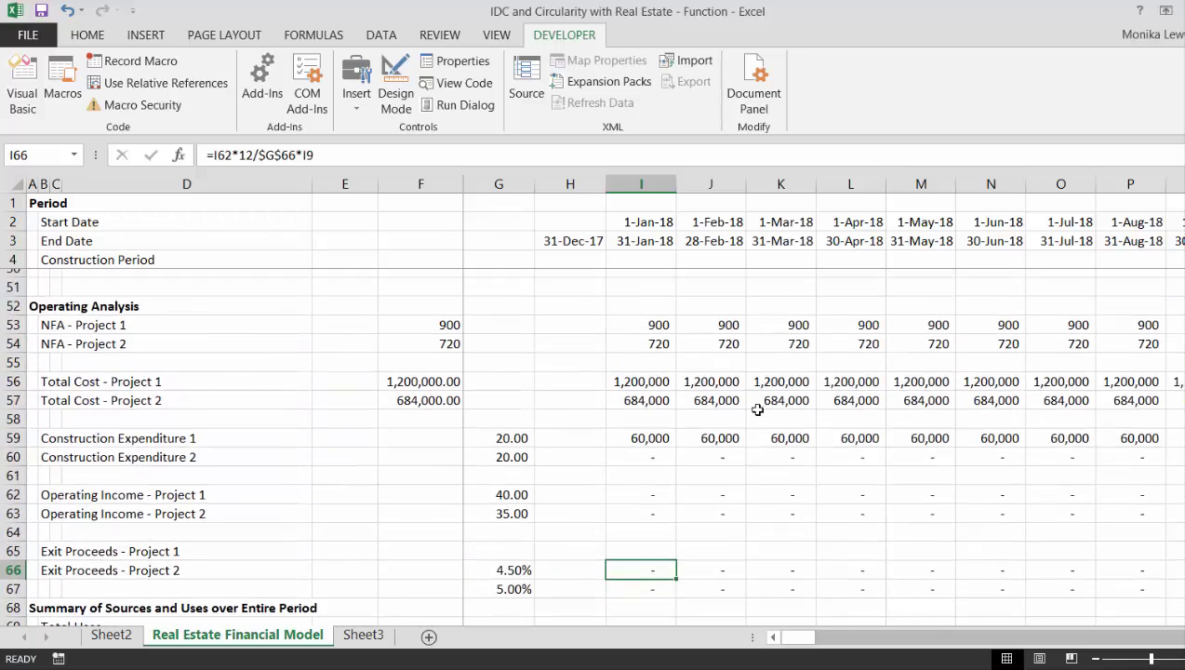
key(Up)
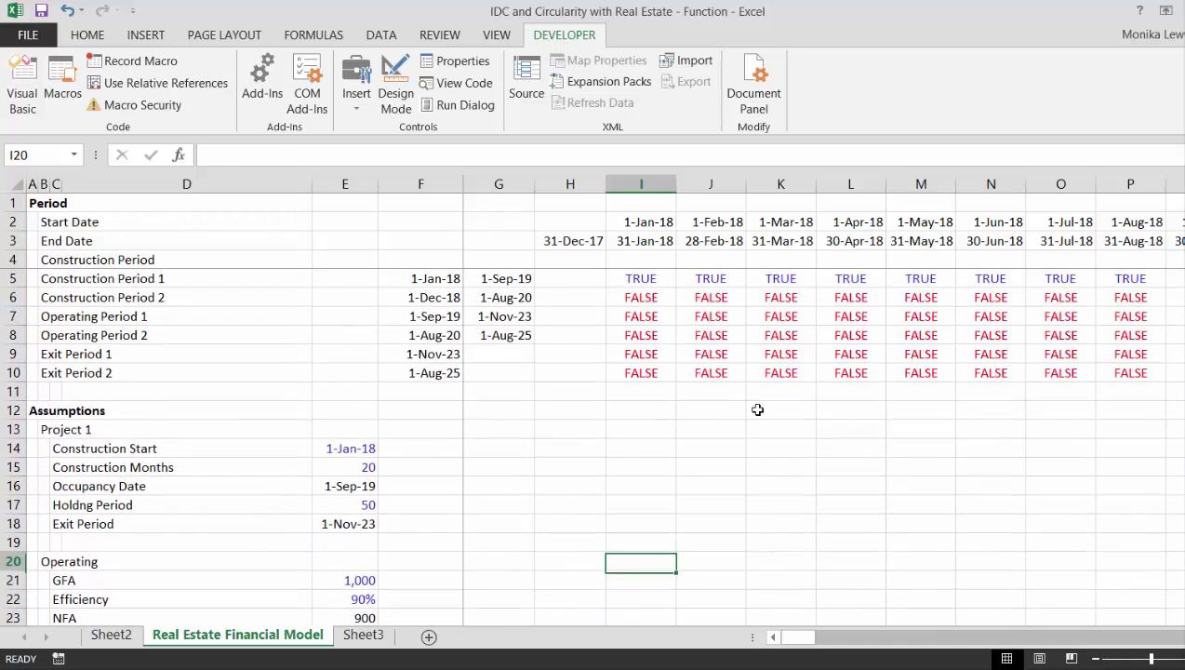
key(Down)
key(Down)
key(Down)
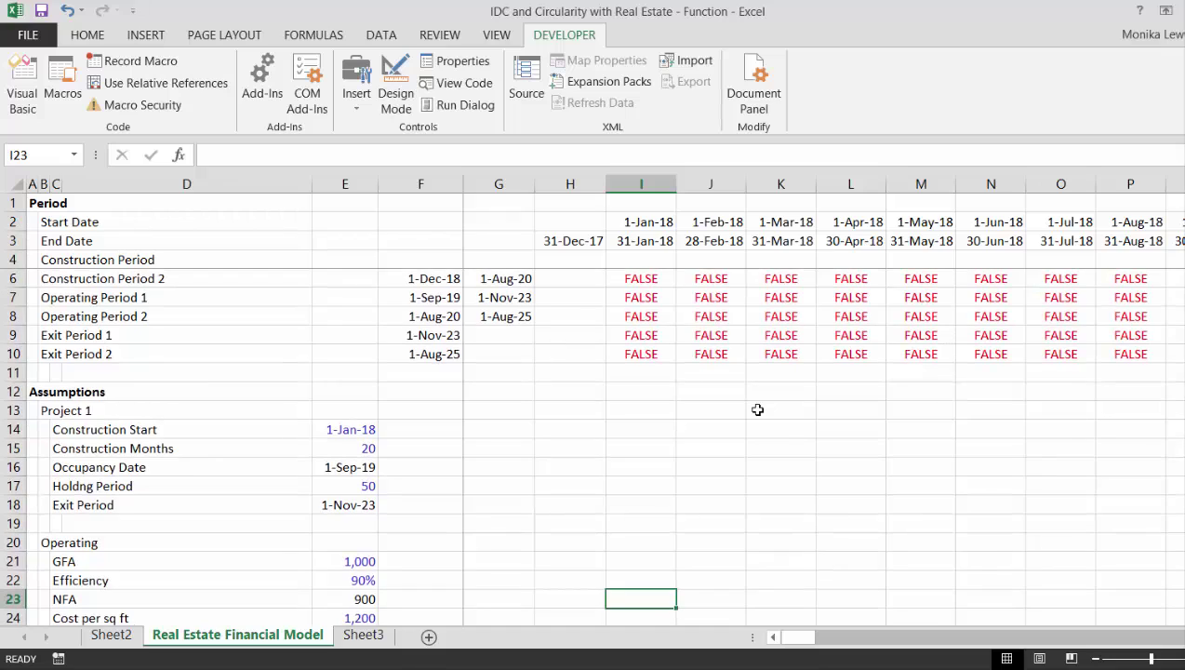
key(Left)
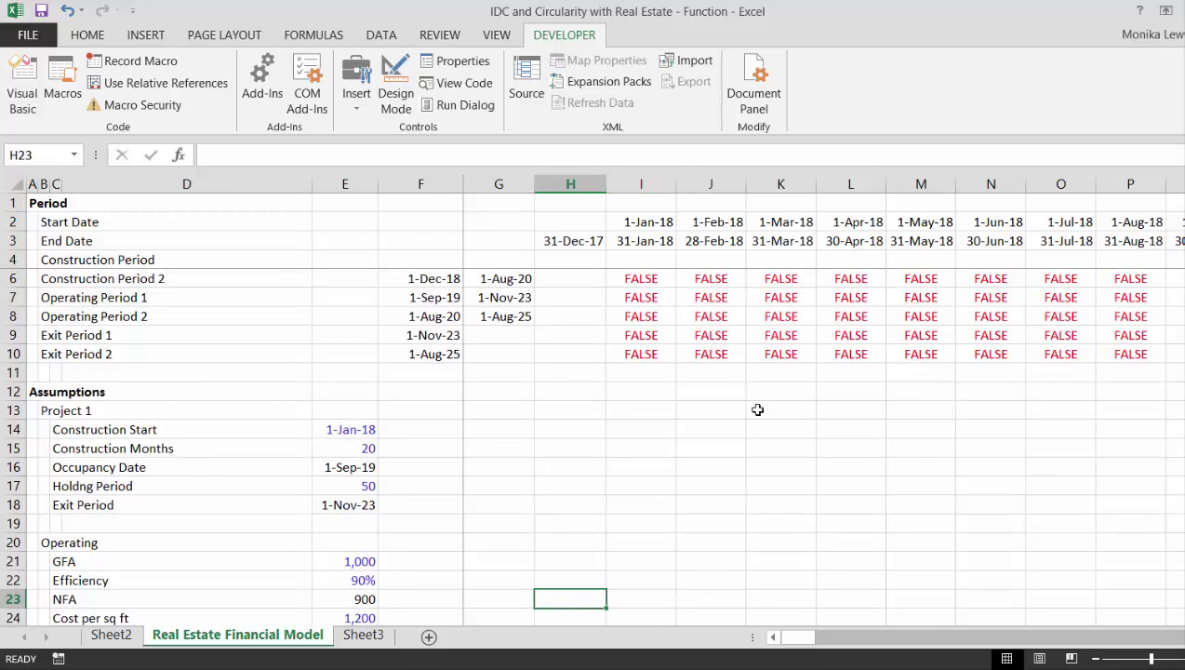
key(Left)
key(Left)
key(Left)
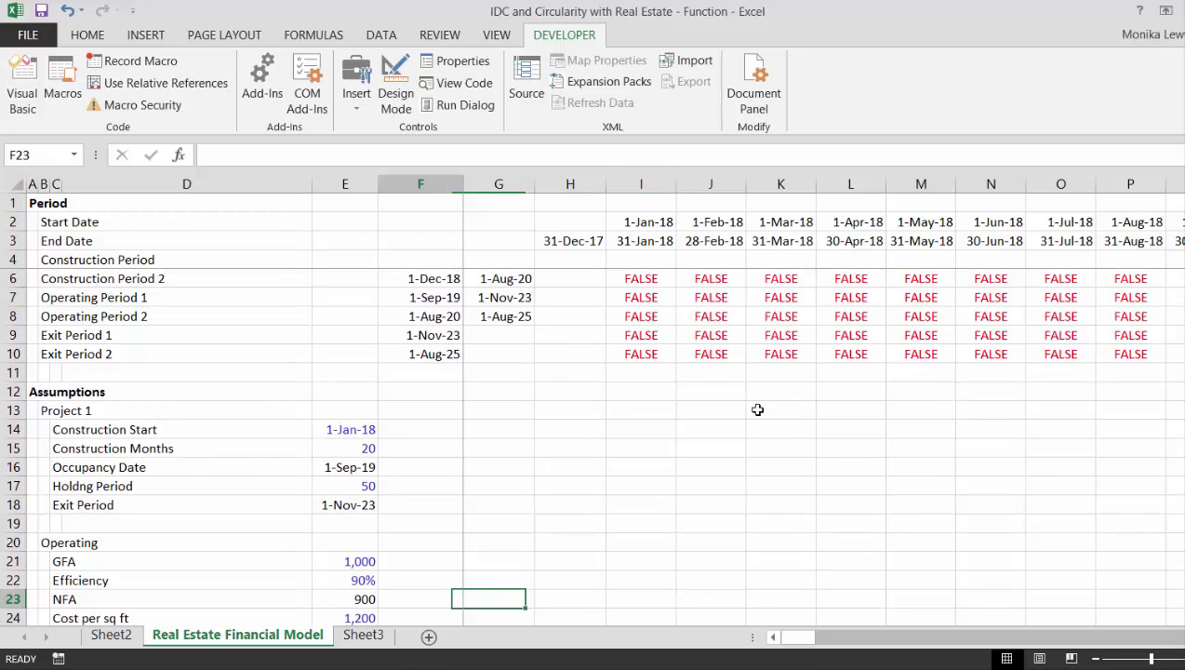
key(Up)
key(Up)
key(Up)
key(Up)
key(Up)
key(Up)
key(Up)
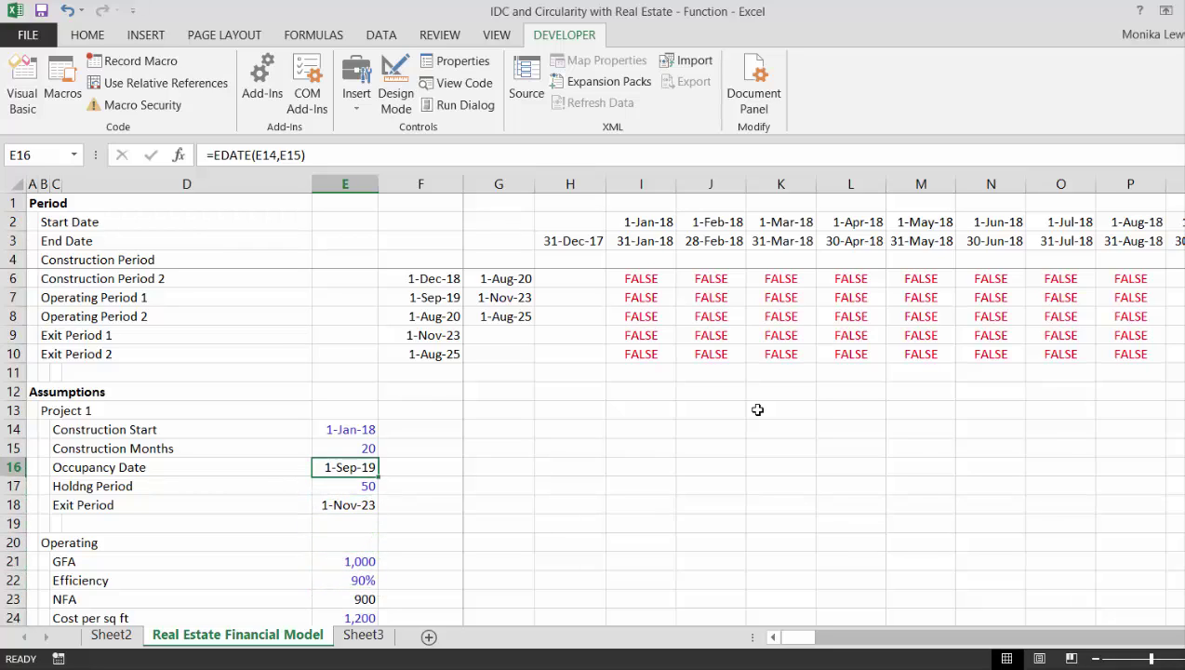
- Inspect the period flag formulas in column I for the construction, operating and exit periods
click(646, 399)
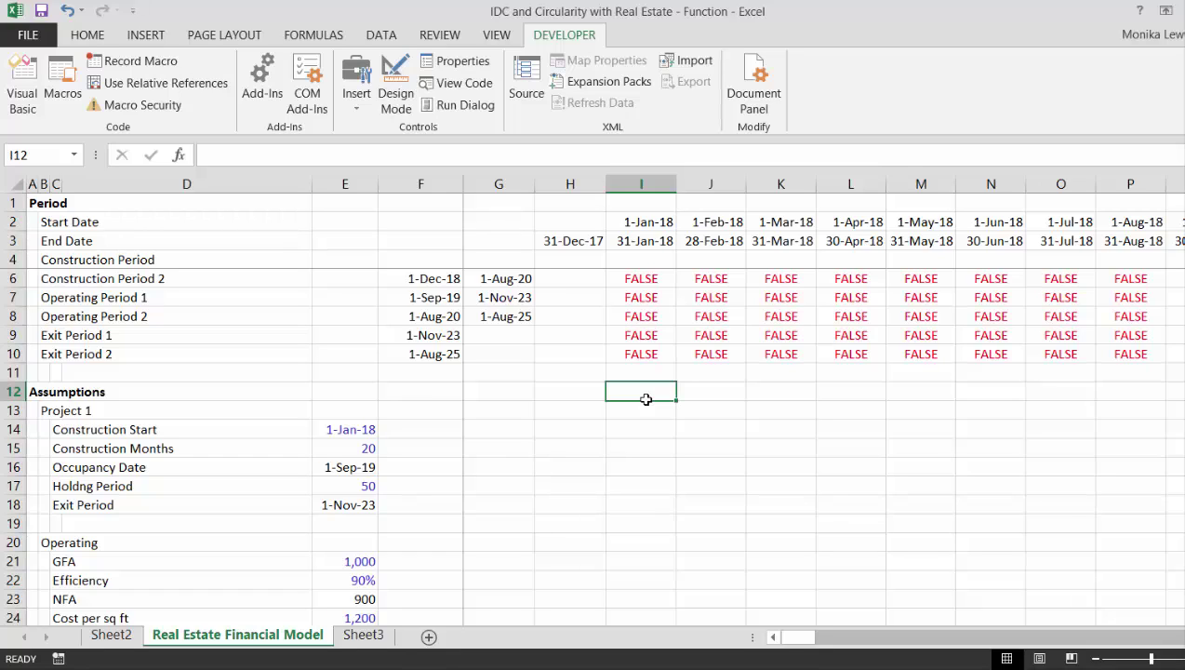
key(Up)
key(Up)
key(Up)
key(Up)
key(Up)
key(Up)
key(Down)
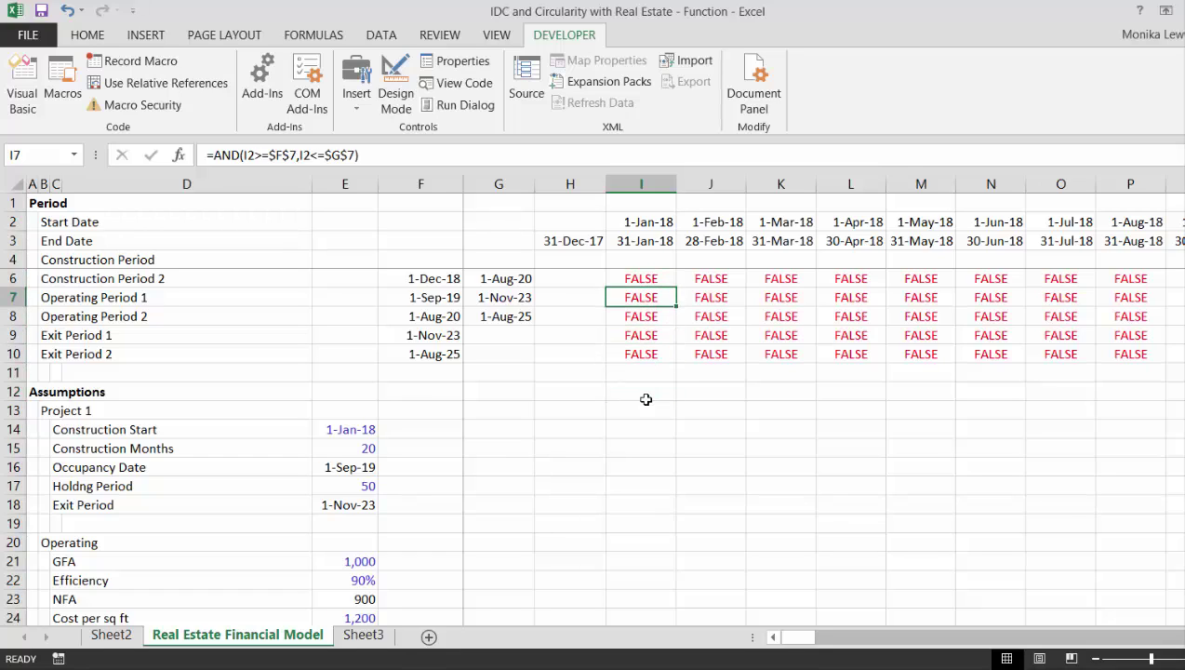
key(Down)
key(Down)
key(Down)
key(Down)
key(Down)
key(Up)
- Follow the construction, operating and exit period flags along the monthly timeline from row 11 to column AH
key(Right)
key(Right)
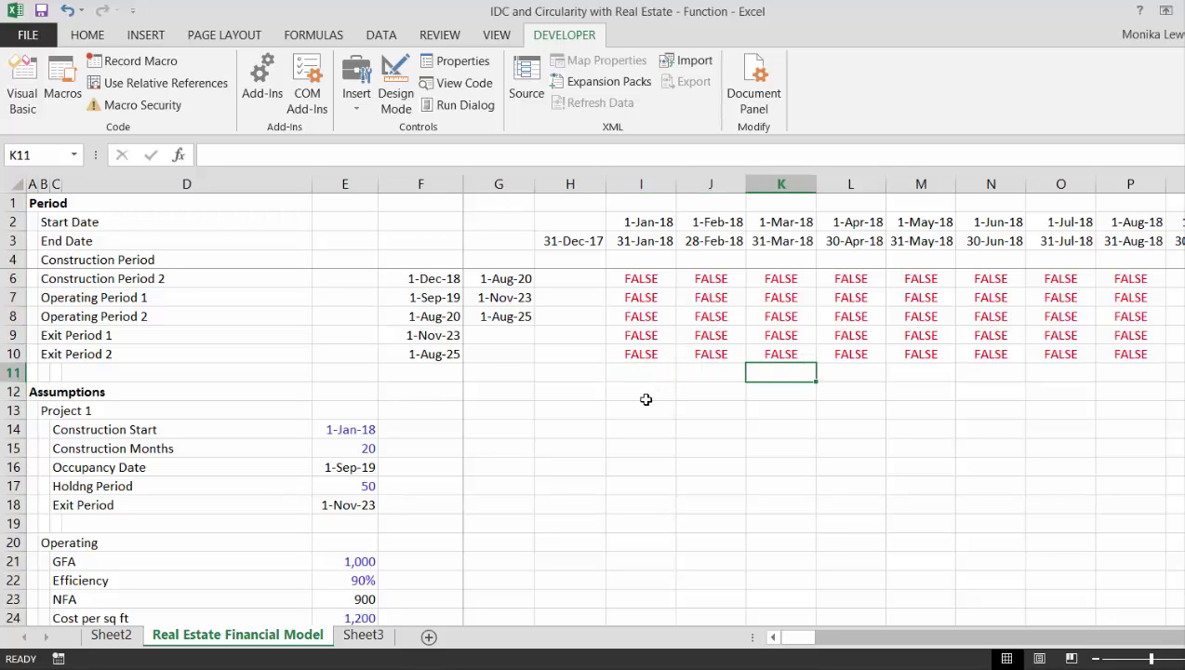
key(Right)
key(Right)
key(Right)
key(Right)
key(Right)
key(Right)
key(Right)
key(Right)
key(Right)
key(Right)
key(Right)
key(Right)
key(Right)
key(Right)
key(Right)
key(Right)
key(Right)
key(Right)
key(Right)
key(Right)
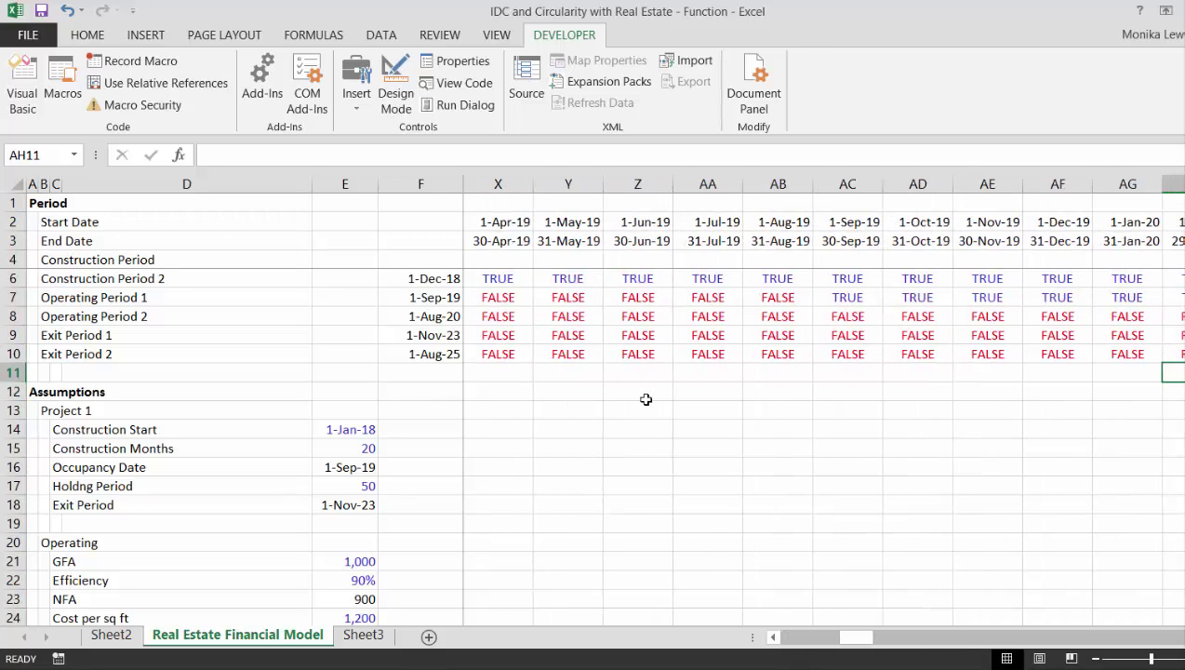
- Follow the construction, operating and exit period flags along the timeline from column AH to column DL, through December 2026
key(Right)
key(Right)
key(Right)
key(Right)
key(Right)
key(Right)
key(Right)
key(Right)
key(Right)
key(Right)
key(Right)
key(Right)
key(Right)
key(Right)
key(Right)
key(Right)
key(Right)
key(Right)
key(Right)
key(Right)
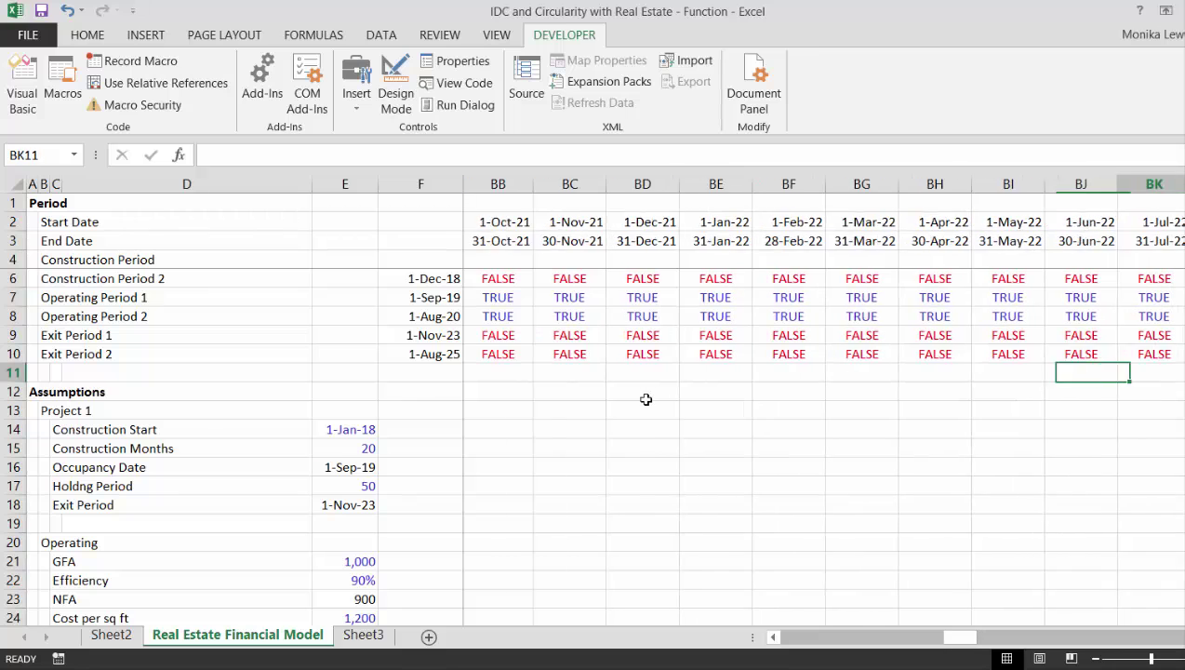
key(Right)
key(Right)
key(Right)
key(Right)
key(Right)
key(Right)
key(Right)
key(Right)
key(Right)
key(Right)
key(Right)
key(Right)
key(Right)
key(Right)
key(Right)
key(Right)
key(Right)
key(Right)
key(Right)
key(Right)
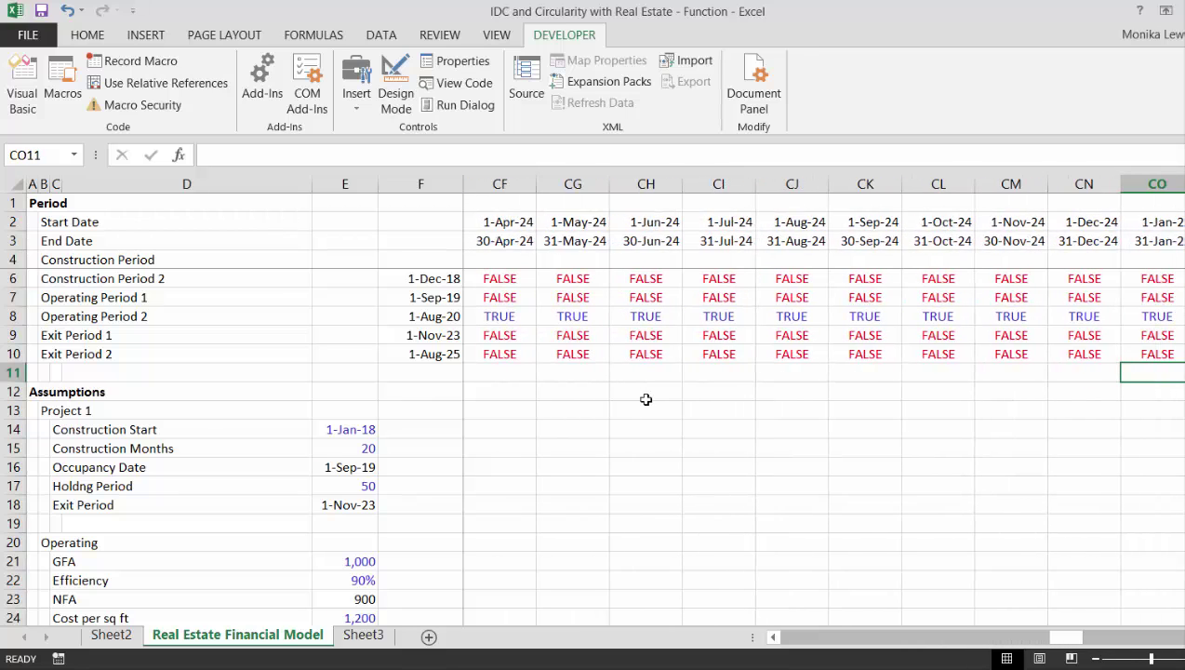
key(Right)
key(Right)
key(Right)
key(Right)
key(Right)
key(Right)
key(Right)
key(Right)
key(Right)
key(Right)
key(Right)
key(Right)
key(Right)
key(Right)
key(Right)
key(Right)
key(Right)
key(Right)
key(Right)
key(Right)
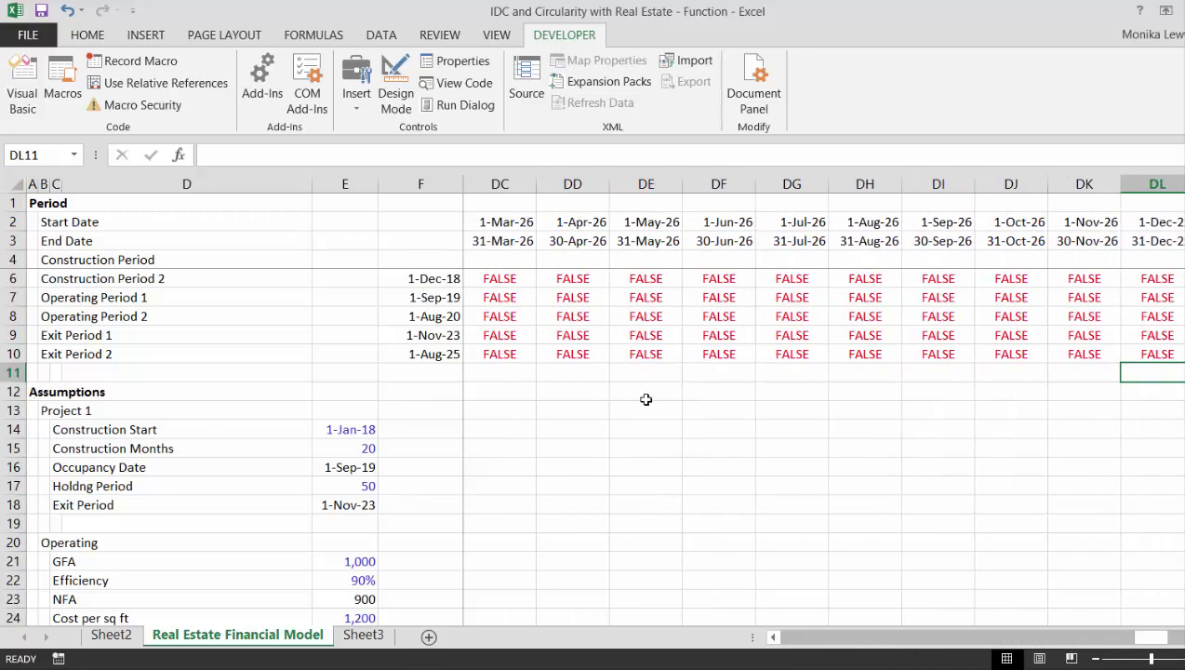
- Insert a new row below Exit Period 2 and label it "Model Period" in B11
key(Home)
key(Right)
key(Up)
key(Up)
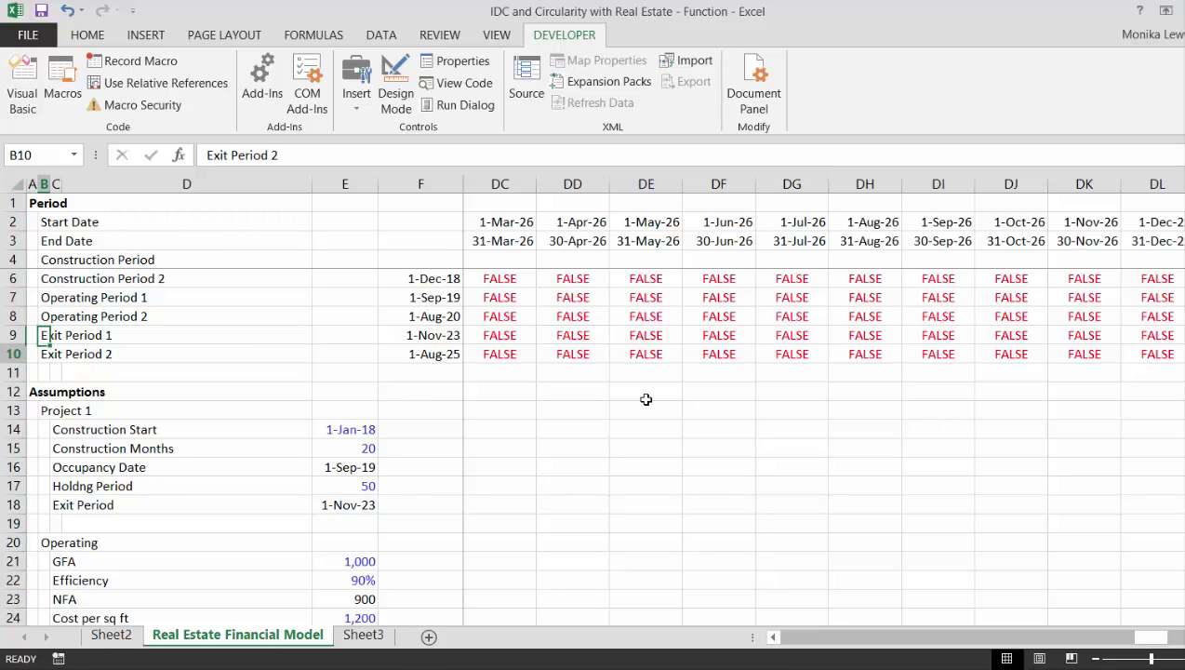
key(shift+space)
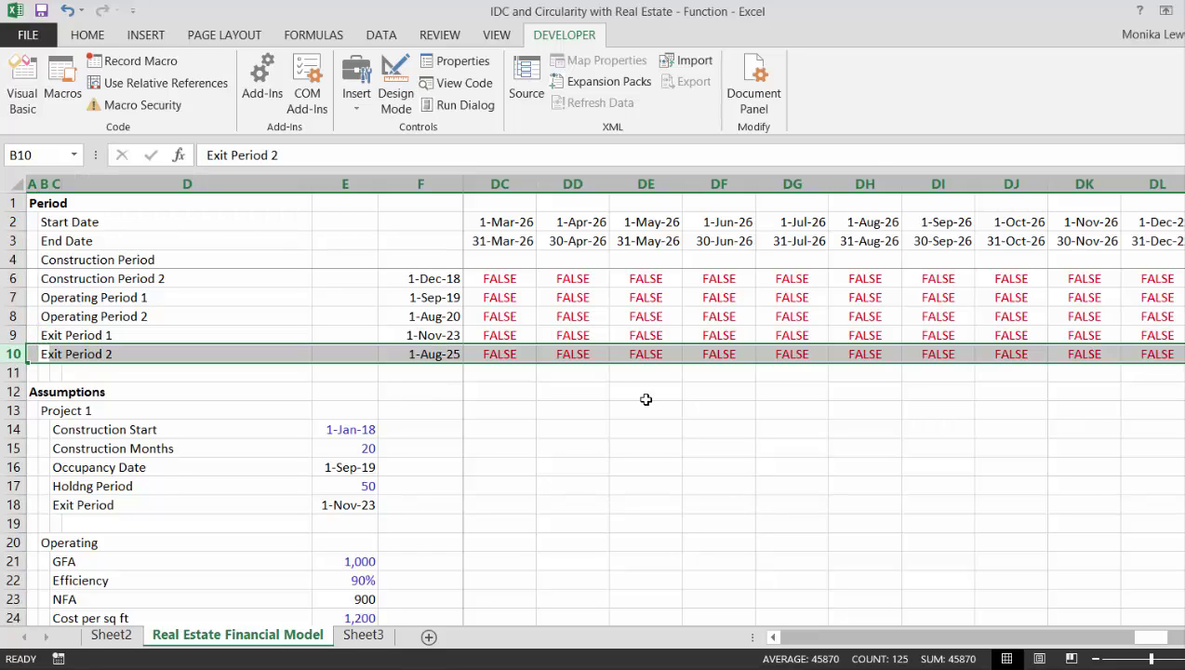
key(Down)
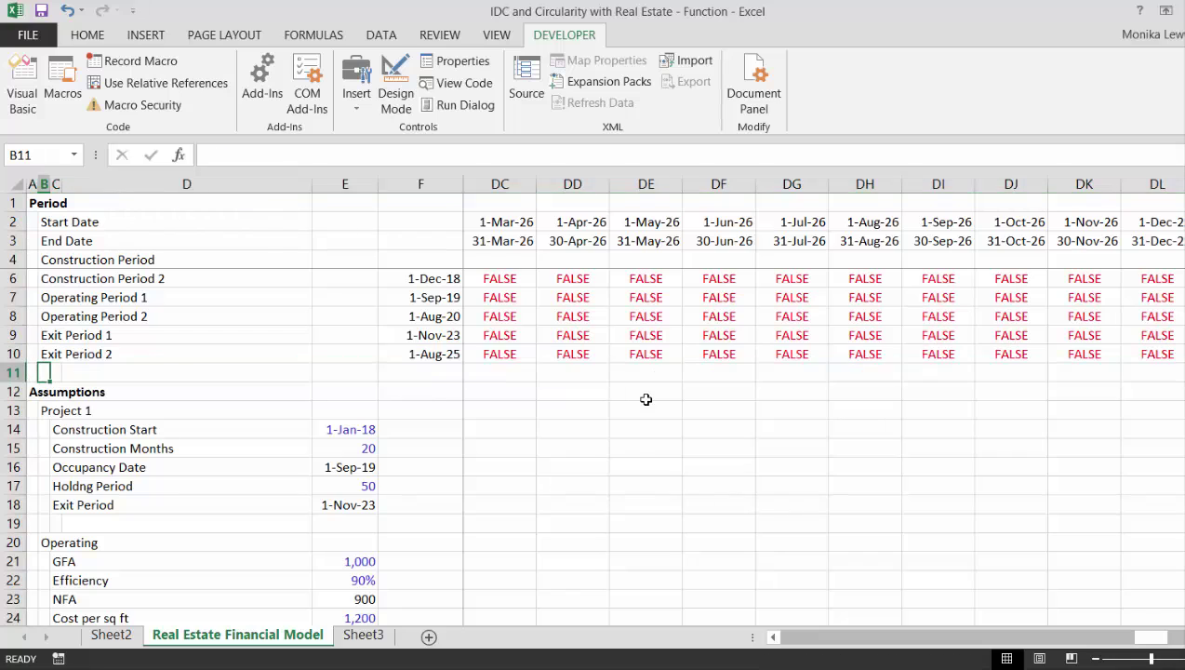
key(shift+space)
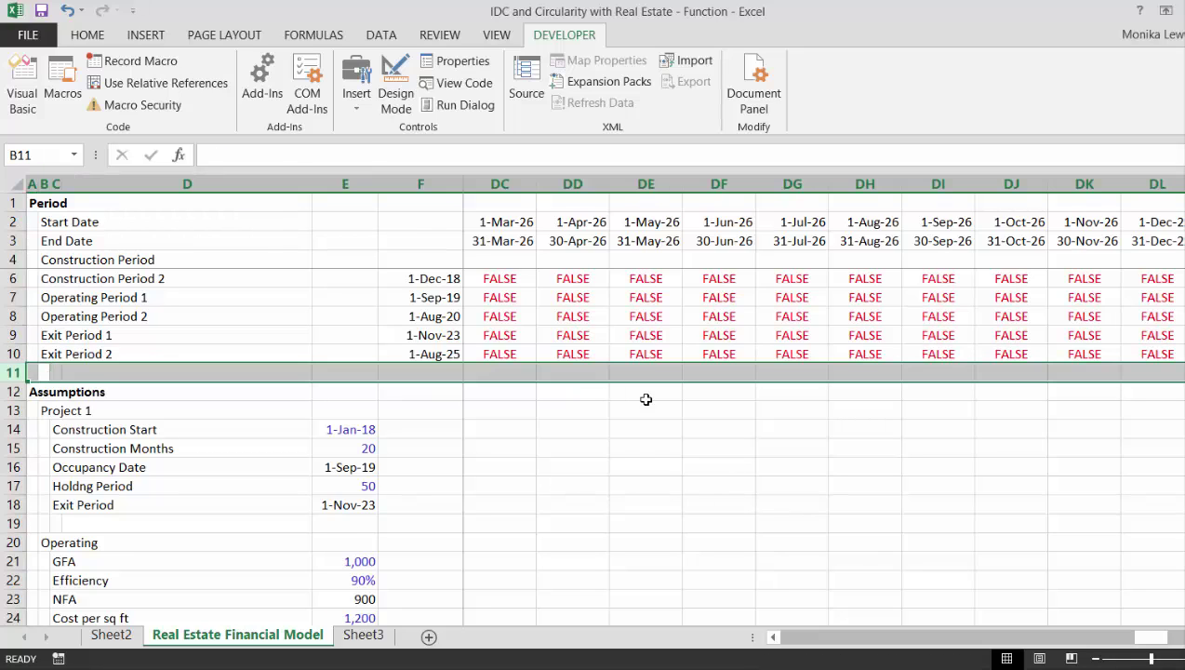
key(ctrl+shift+plus)
key(Right)
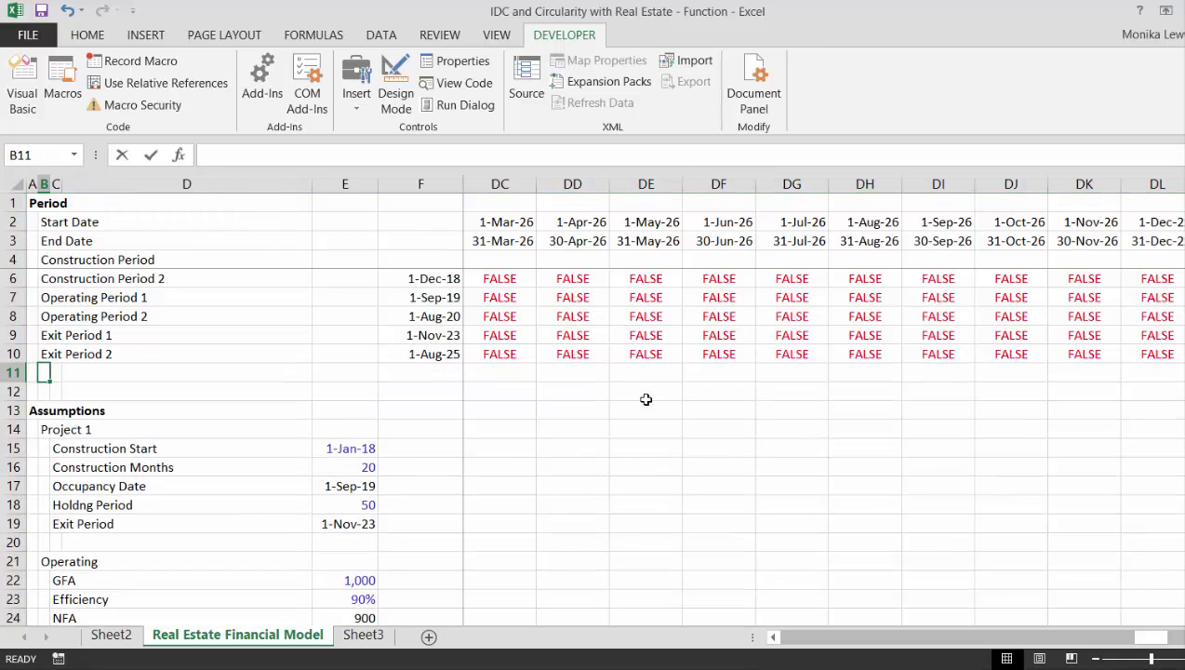
text(Model Pe)
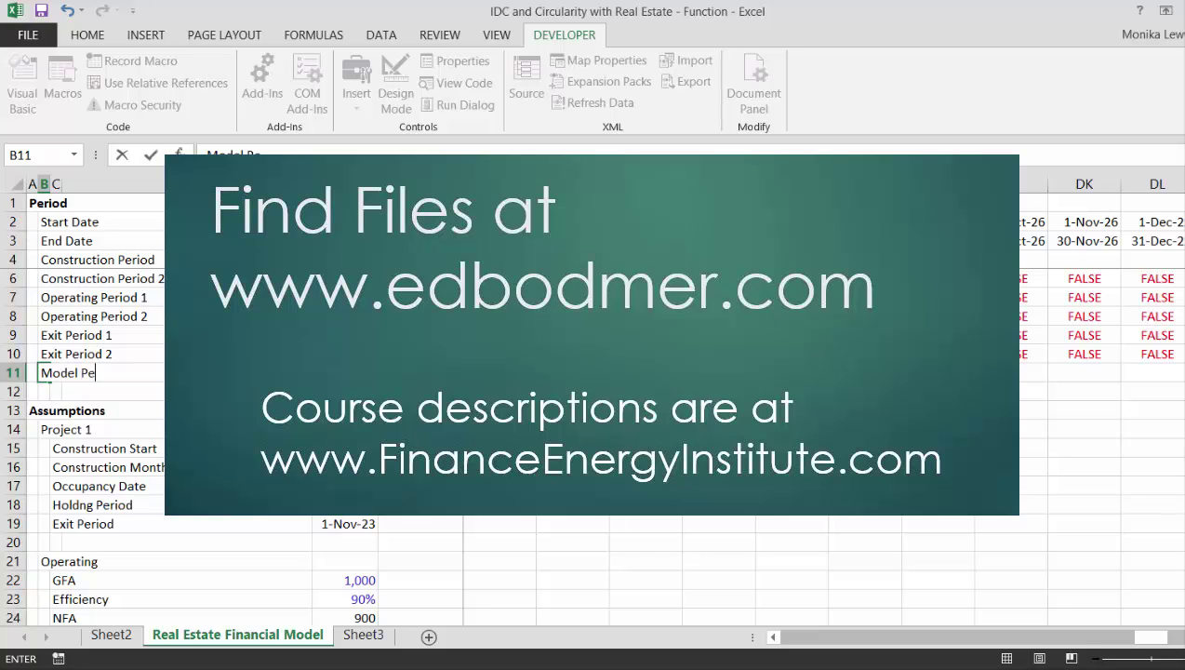
key(Return)
- Check the period flags above the Model Period row along the timeline to column CQ, and return to the start of row 11
key(Up)
key(Right)
key(Right)
key(Right)
key(Right)
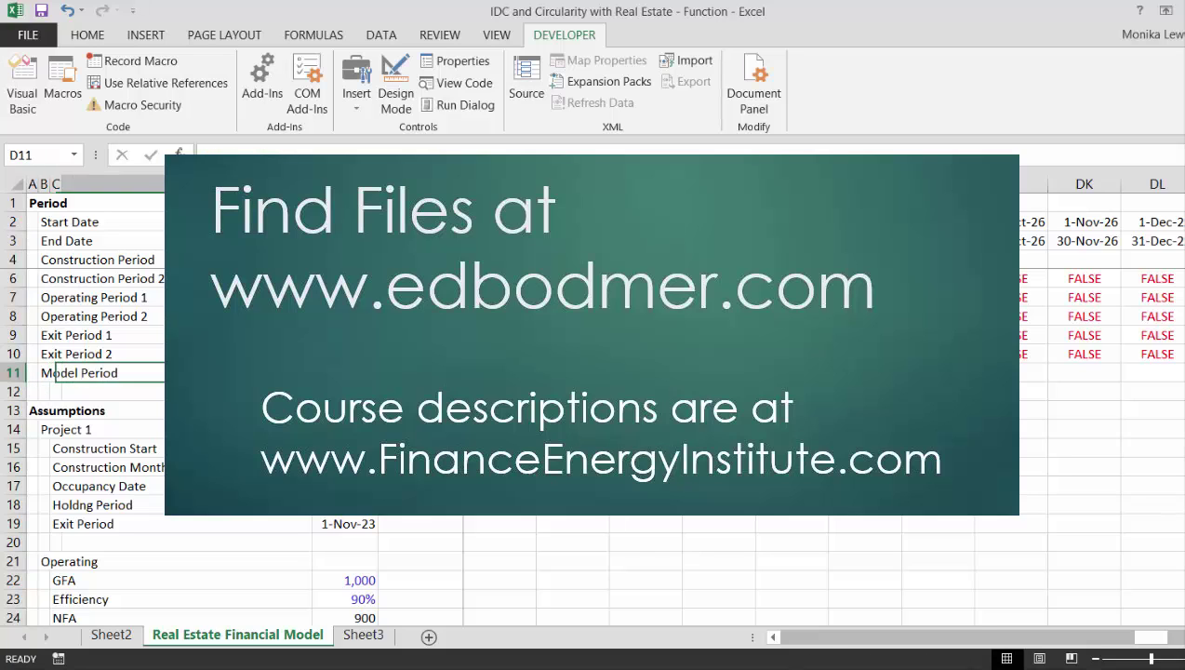
key(Right)
key(Right)
key(Right)
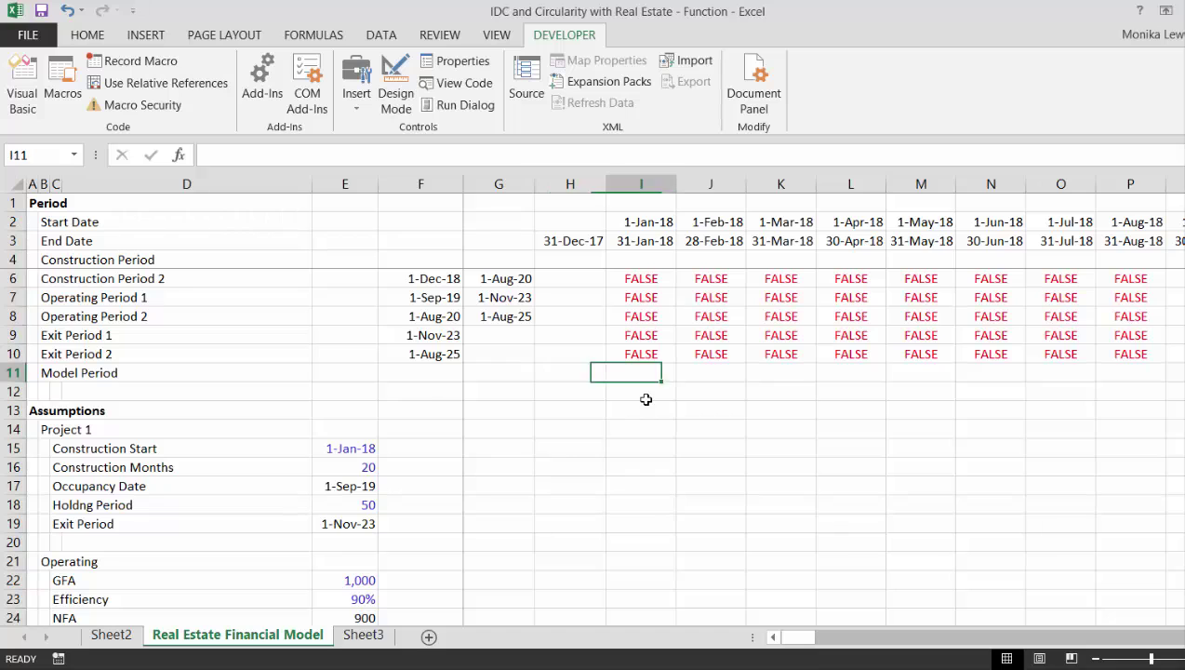
key(Right)
key(Right)
key(Right)
key(Right)
key(Right)
key(Right)
key(Right)
key(Right)
key(Right)
key(Right)
key(Right)
key(Right)
key(Right)
key(Right)
key(Right)
key(Right)
key(Right)
key(Right)
key(Right)
key(Right)
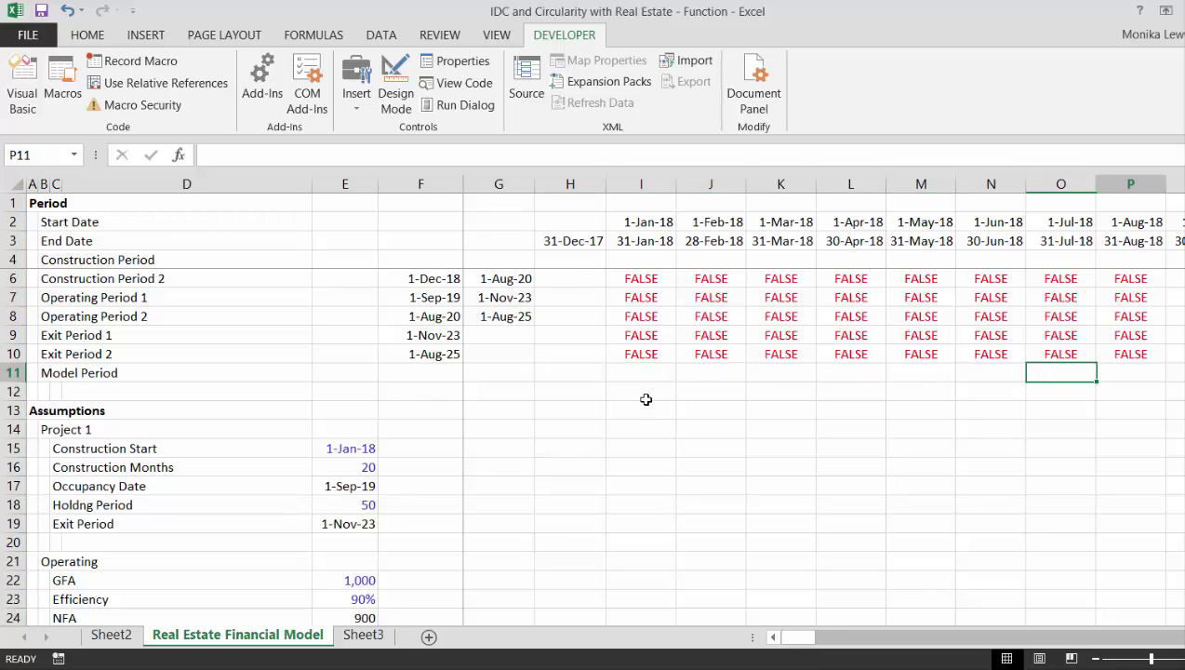
key(Right)
key(Right)
key(Right)
key(Right)
key(Right)
key(Right)
key(Right)
key(Right)
key(Right)
key(Right)
key(Right)
key(Right)
key(Right)
key(Right)
key(Right)
key(Right)
key(Right)
key(Right)
key(Right)
key(Right)
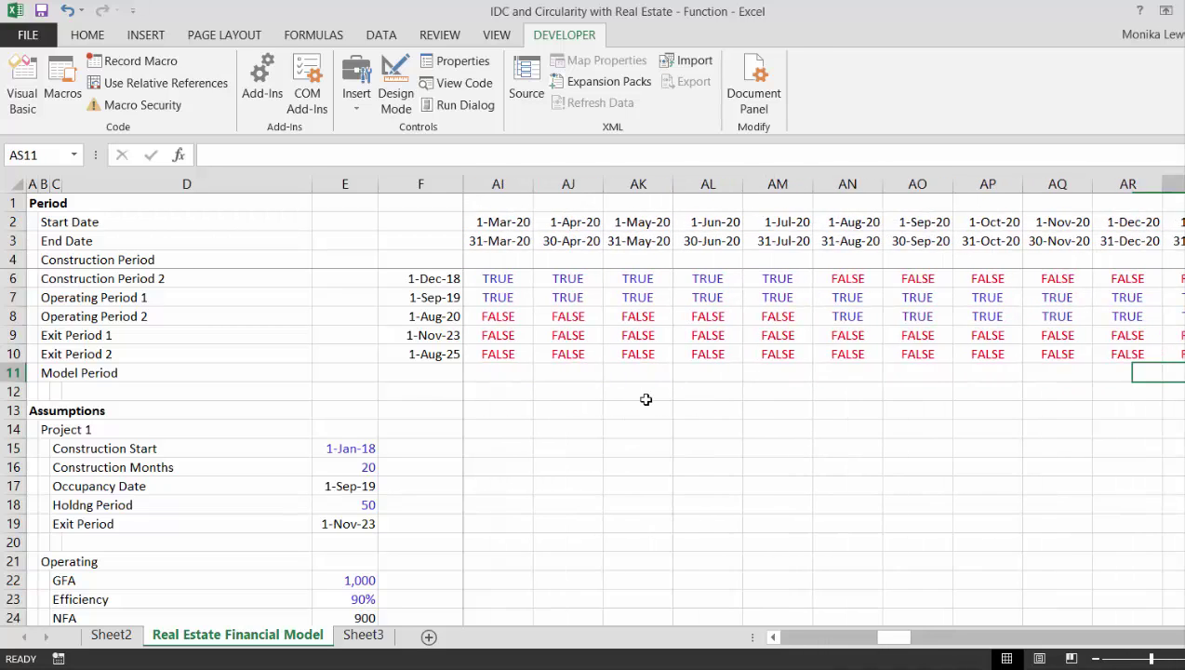
key(Right)
key(Right)
key(Right)
key(Right)
key(Right)
key(Right)
key(Right)
key(Right)
key(Right)
key(Right)
key(Right)
key(Right)
key(Right)
key(Right)
key(Right)
key(Right)
key(Right)
key(Right)
key(Right)
key(Right)
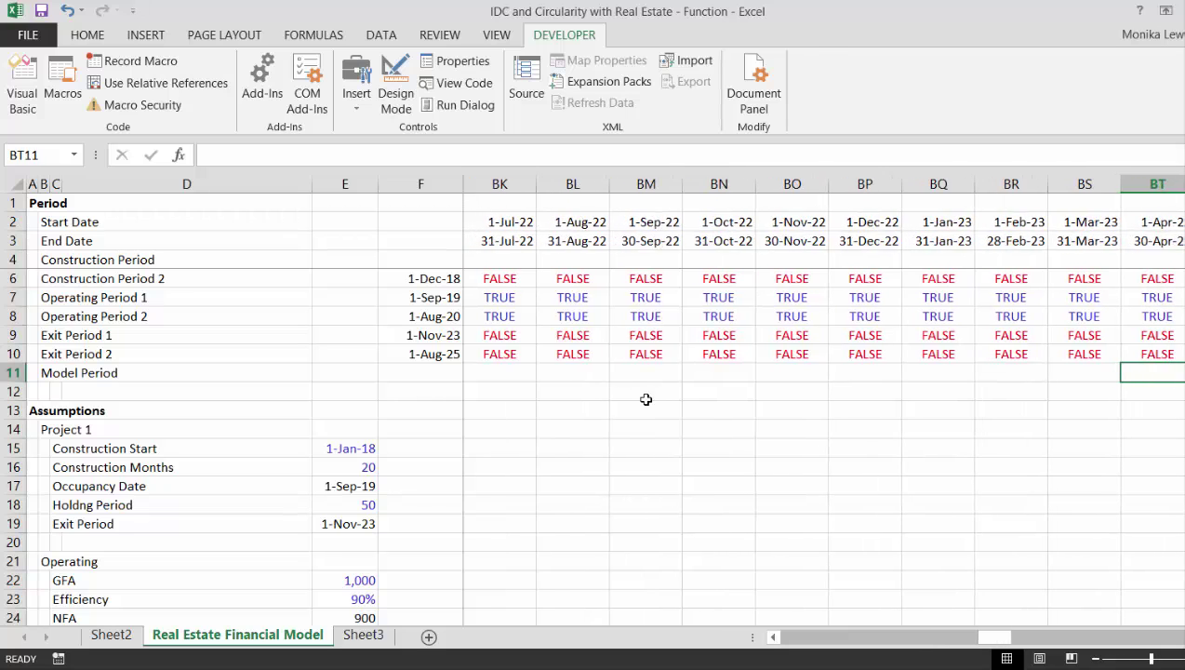
key(Right)
key(Right)
key(Right)
key(Right)
key(Right)
key(Right)
key(Right)
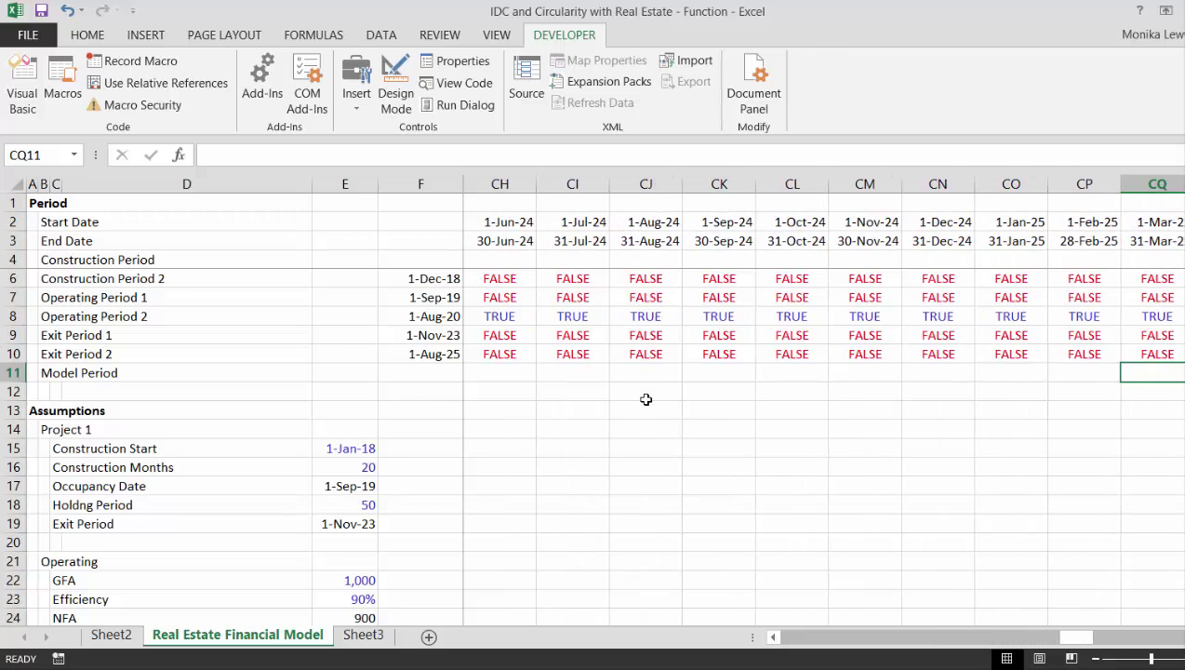
key(Home)
key(Right)
key(Right)
key(Right)
key(Right)
key(Right)
key(Right)
key(Right)
key(Right)
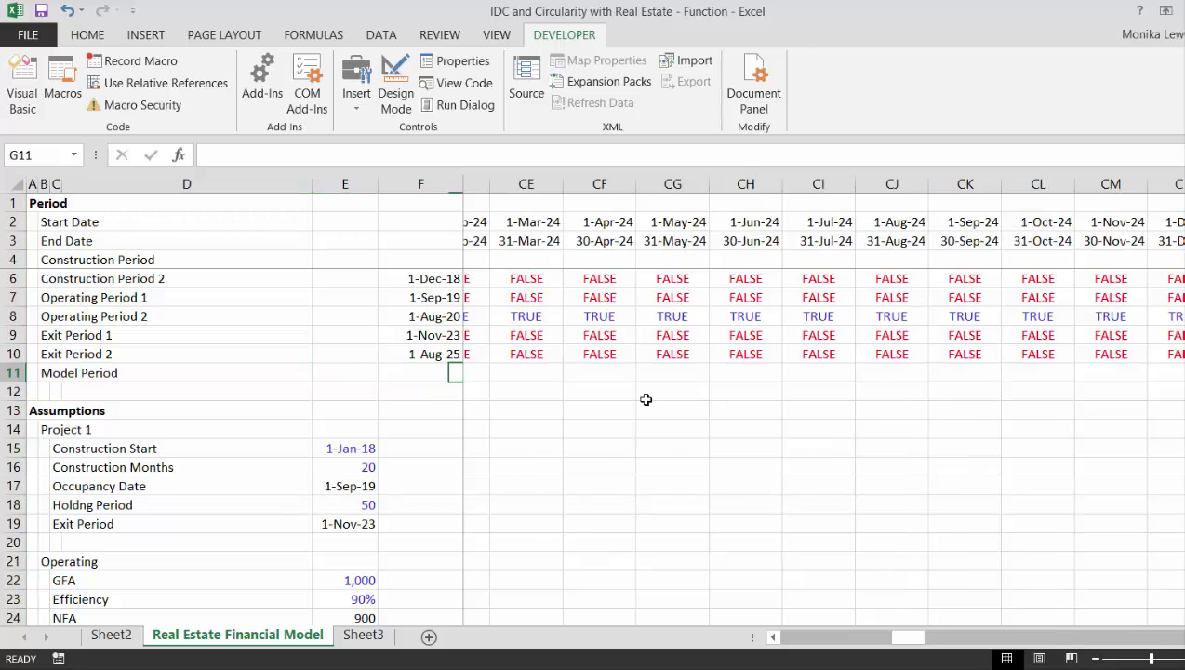
- Review the construction, operating and exit flags along row 5's timeline to column DE, May 2026, and return to the start of the row
key(Up)
key(Up)
key(Up)
key(Up)
key(Up)
key(Up)
key(Up)
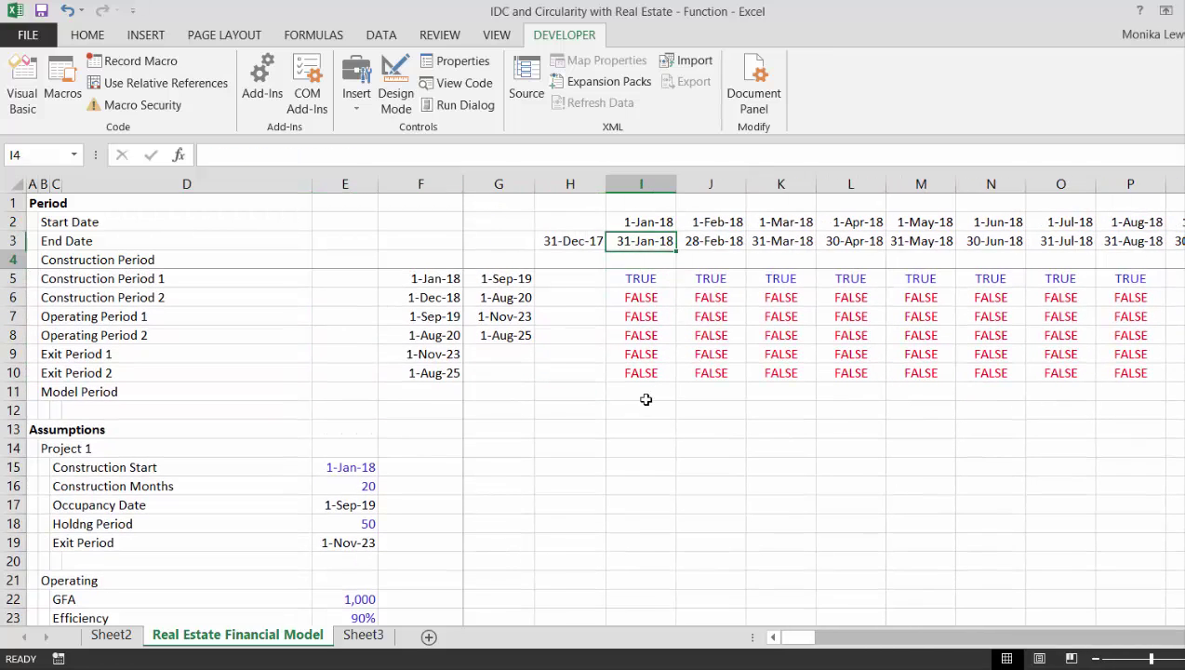
key(Down)
key(Right)
key(Right)
key(Right)
key(Right)
key(Right)
key(Right)
key(Right)
key(Right)
key(Right)
key(Right)
key(Right)
key(Right)
key(Right)
key(Right)
key(Right)
key(Right)
key(Right)
key(Right)
key(Right)
key(Right)
key(Right)
key(Right)
key(Right)
key(Right)
key(Right)
key(Right)
key(Right)
key(Right)
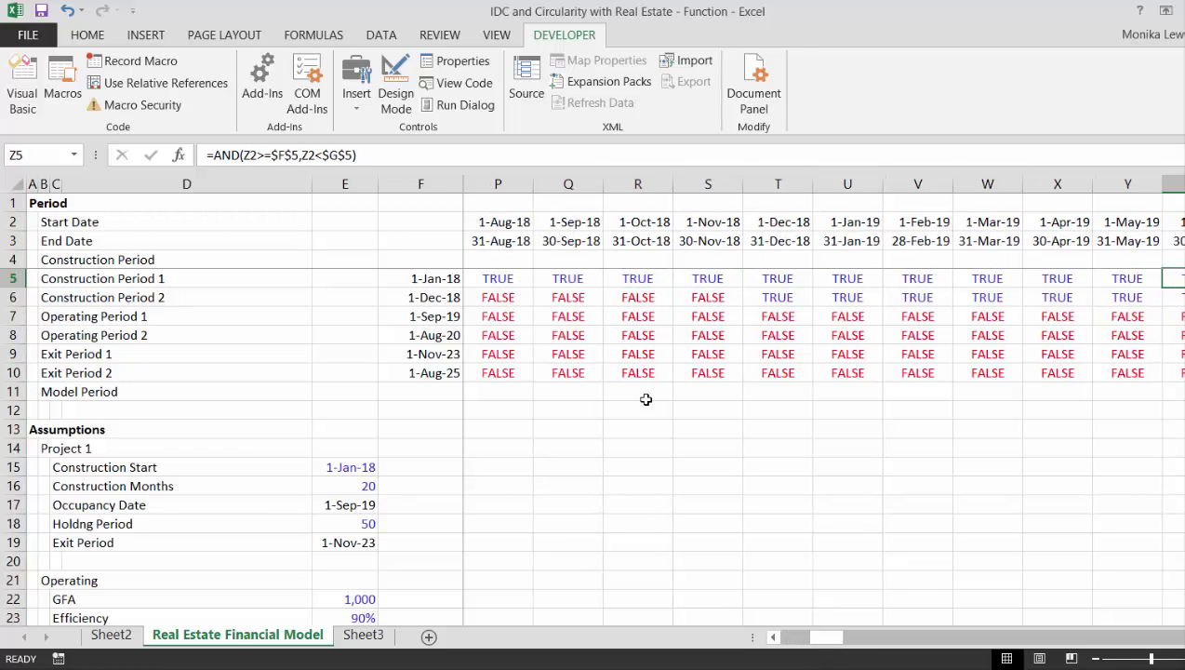
key(Right)
key(Right)
key(Right)
key(Right)
key(Right)
key(Right)
key(Right)
key(Right)
key(Right)
key(Right)
key(Right)
key(Right)
key(Right)
key(Right)
key(Right)
key(Right)
key(Right)
key(Right)
key(Right)
key(Right)
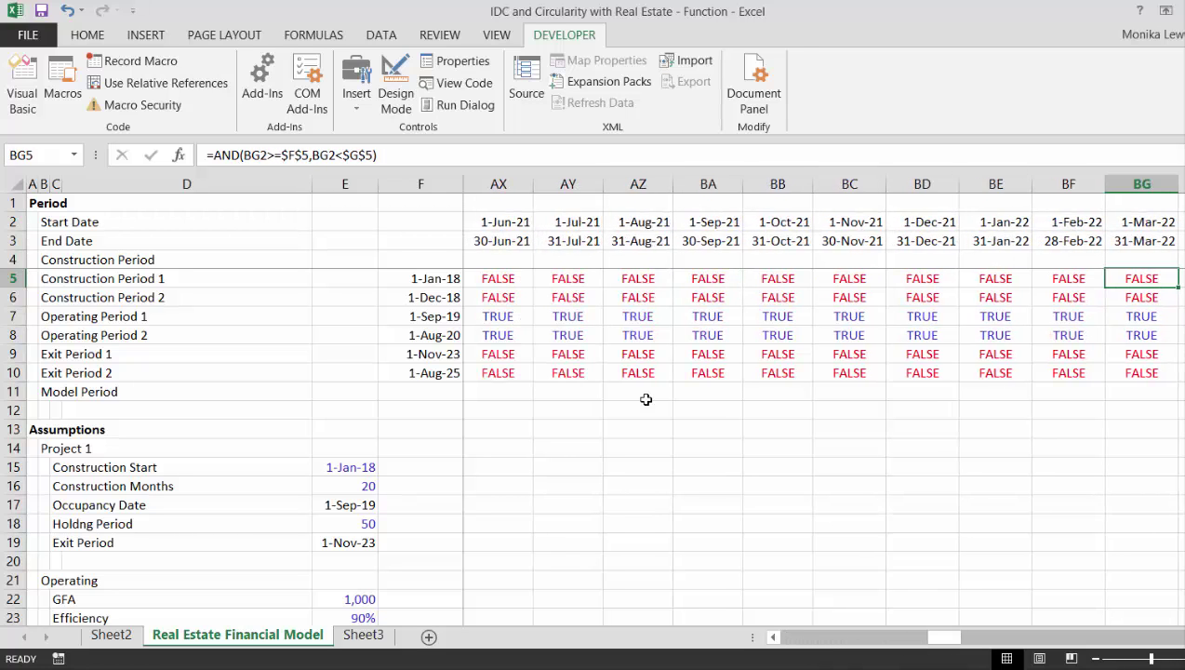
key(Right)
key(Right)
key(Right)
key(Right)
key(Right)
key(Right)
key(Right)
key(Right)
key(Right)
key(Right)
key(Right)
key(Right)
key(Right)
key(Right)
key(Right)
key(Right)
key(Right)
key(Right)
key(Right)
key(Right)
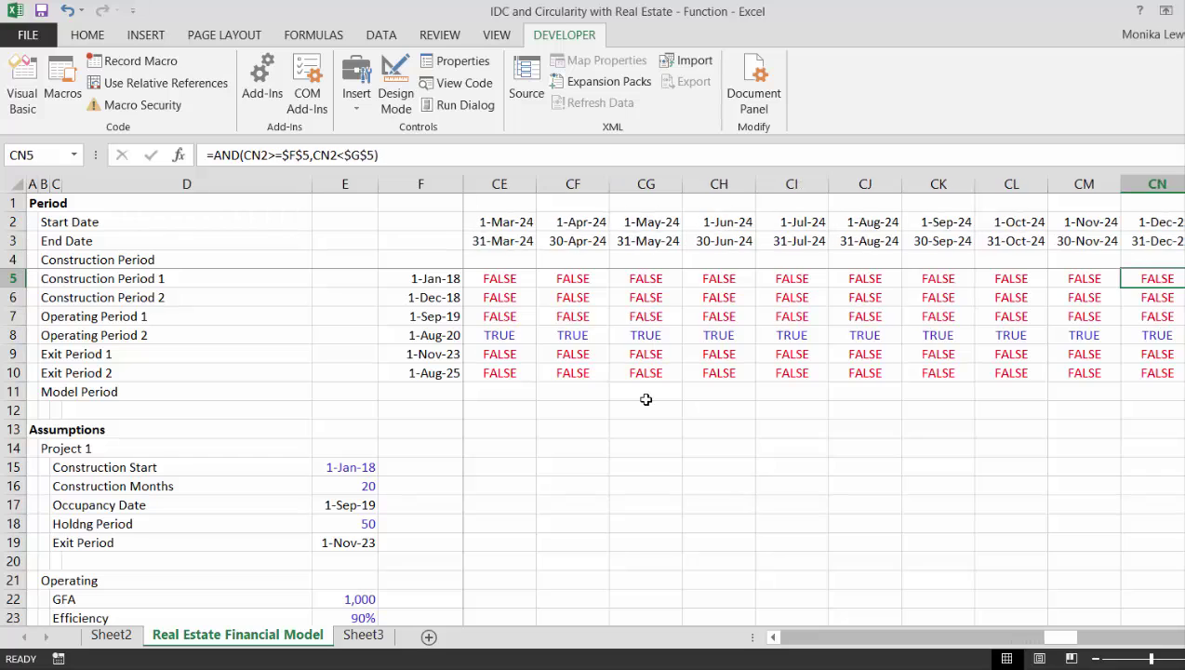
key(Left)
key(Left)
key(Left)
key(Left)
key(Left)
key(Left)
key(Left)
key(Left)
key(Left)
key(Left)
key(Left)
key(Left)
key(Left)
key(Left)
key(Left)
key(Left)
key(Left)
key(Left)
key(Left)
key(Left)
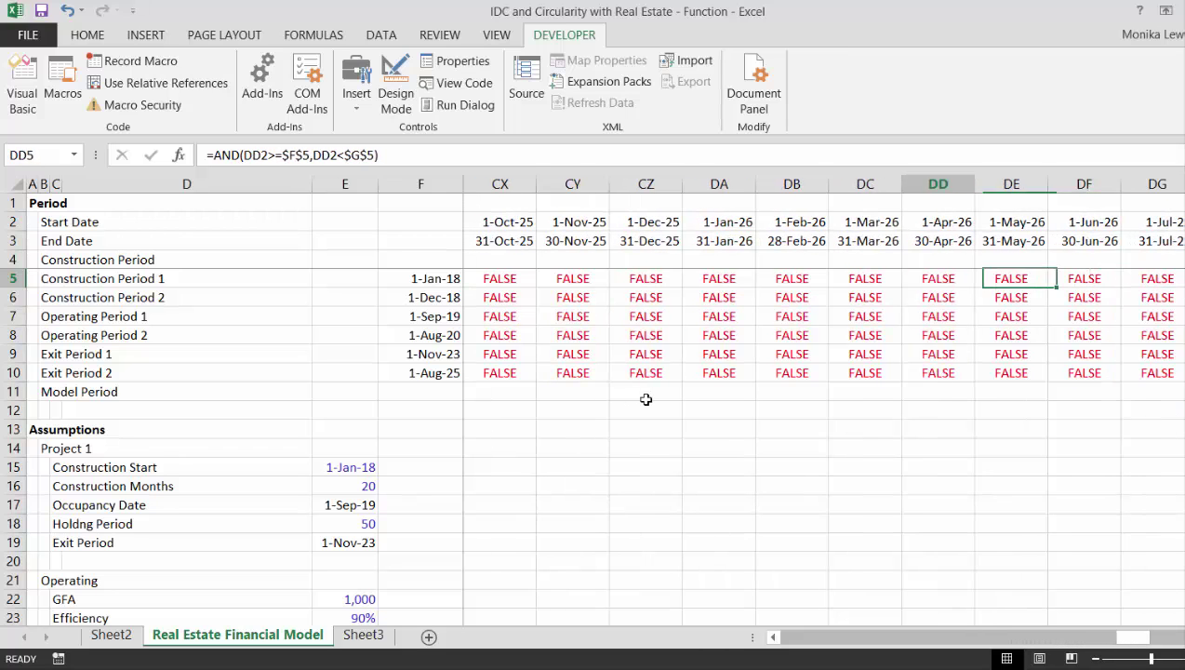
key(Left)
key(Left)
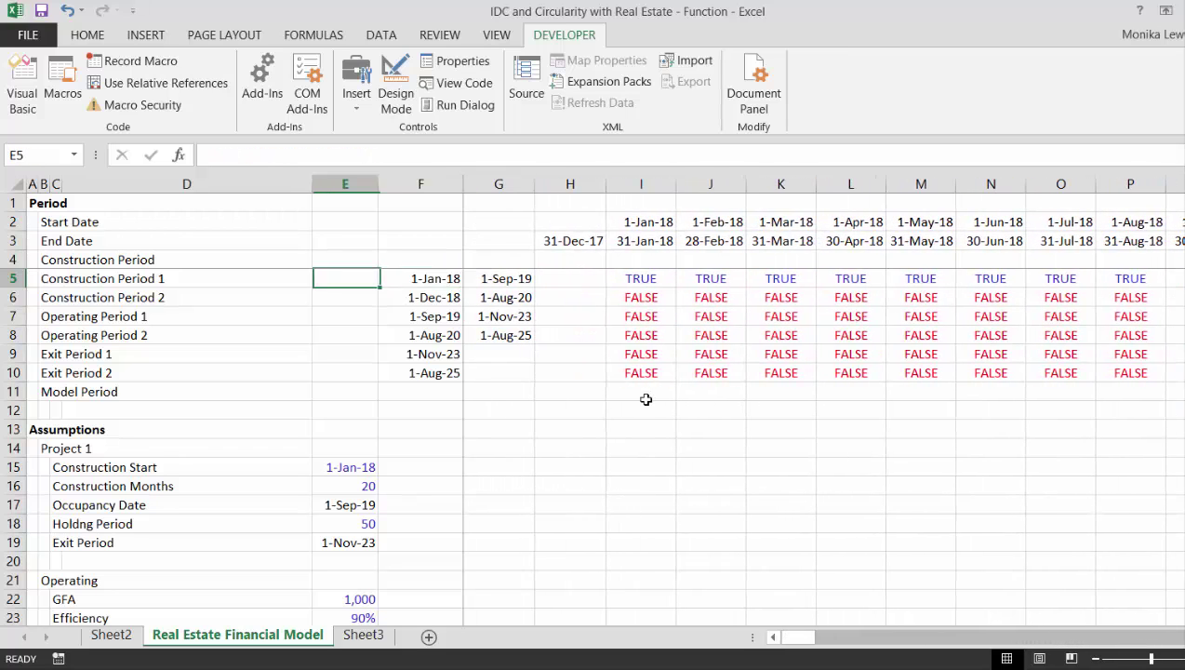
- Enter =OR(I5:I10) in I11 to flag the model period for January 2018 from the six period flags above
key(Right)
key(Right)
key(Right)
key(Right)
key(Down)
key(Down)
key(Down)
key(Down)
key(Down)
key(Down)
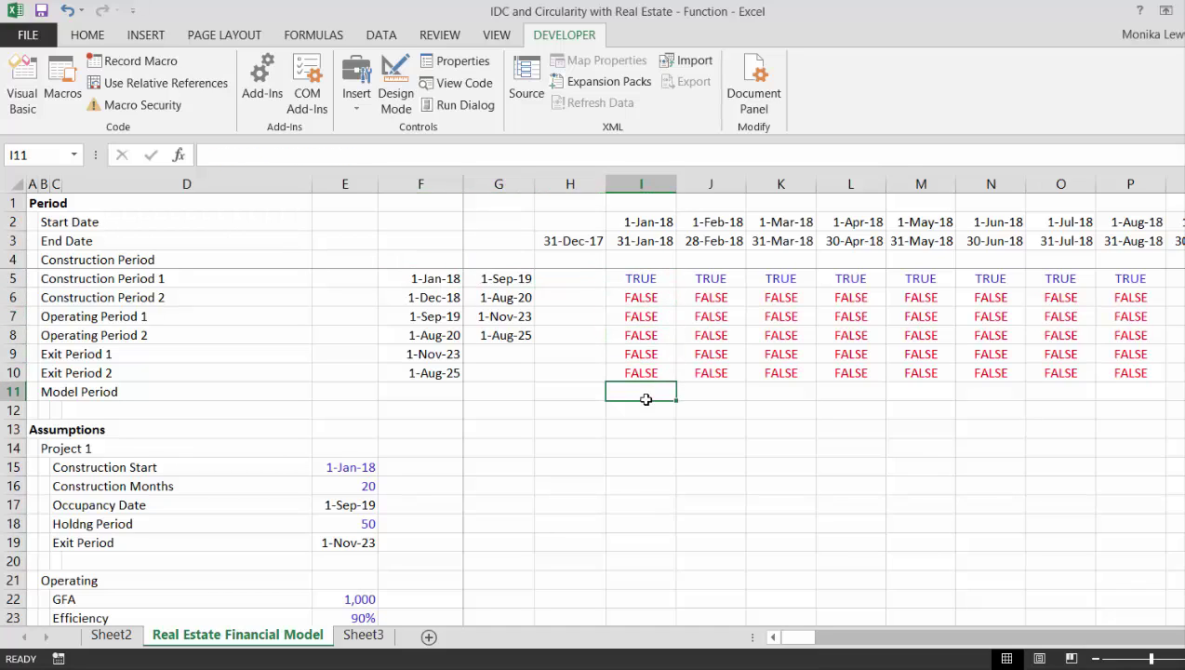
text(=)
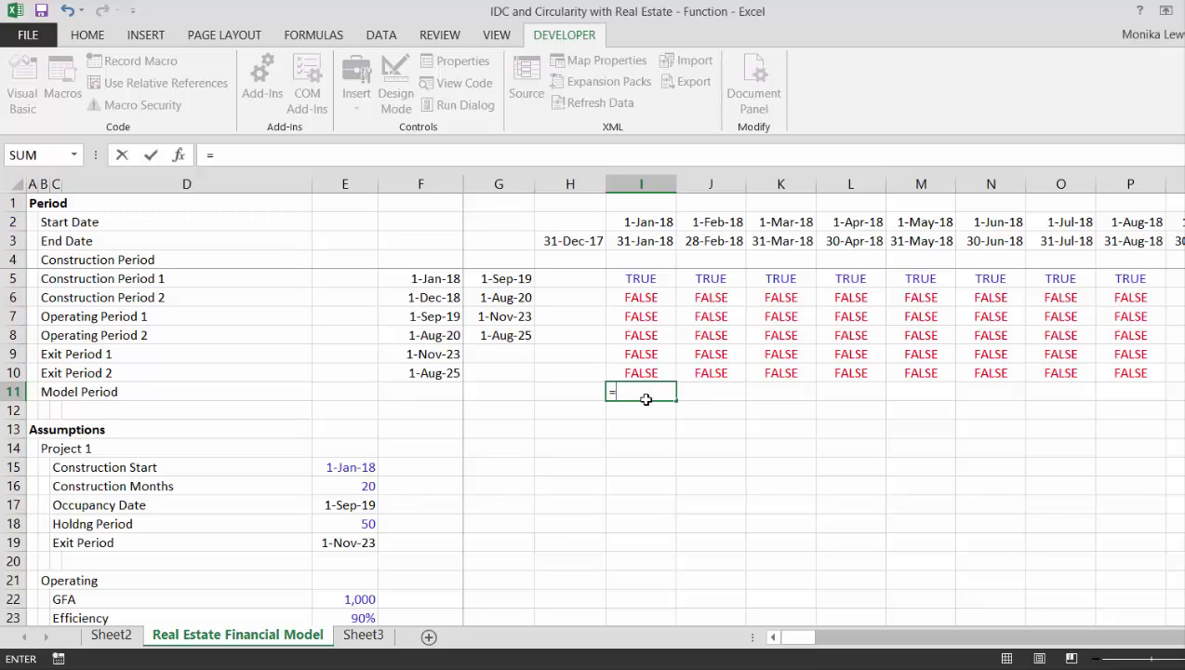
text(or()
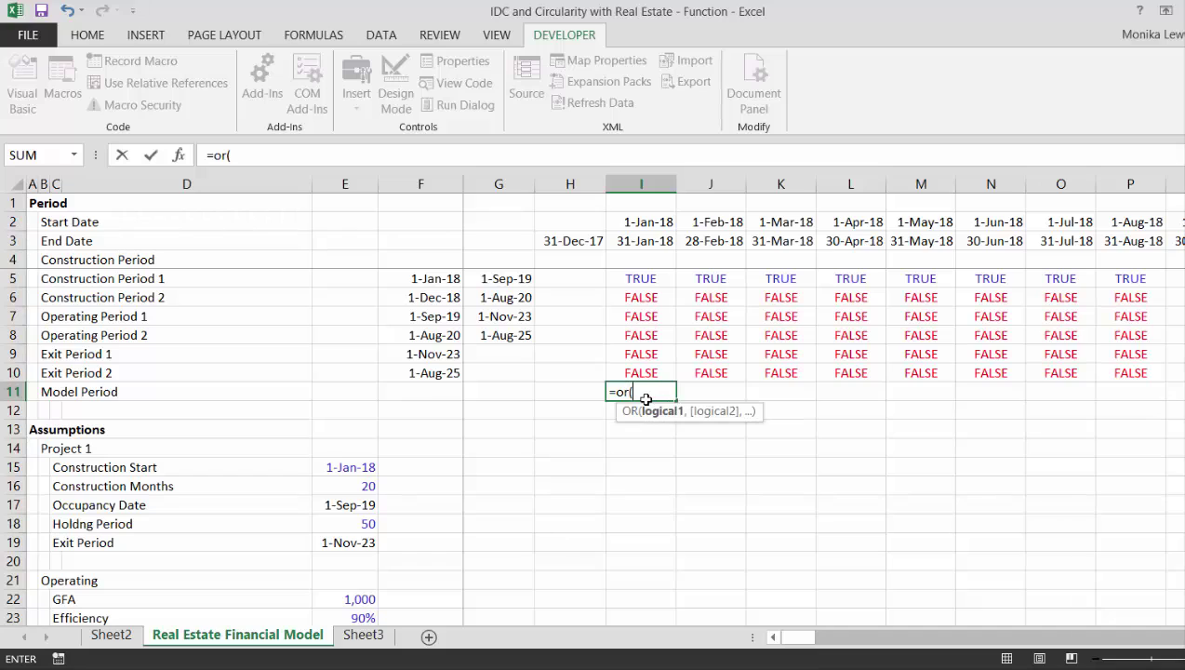
key(Up)
key(shift+Up)
key(shift+Up)
key(shift+Up)
key(shift+Up)
key(shift+Up)
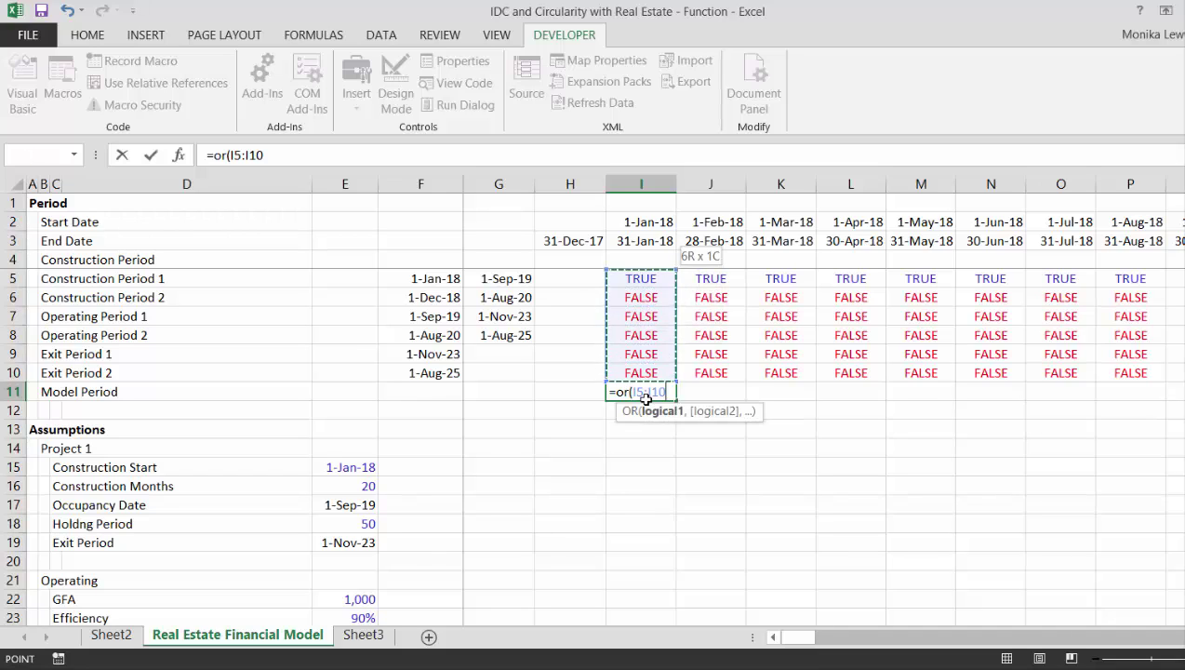
key(Return)
click(645, 398)
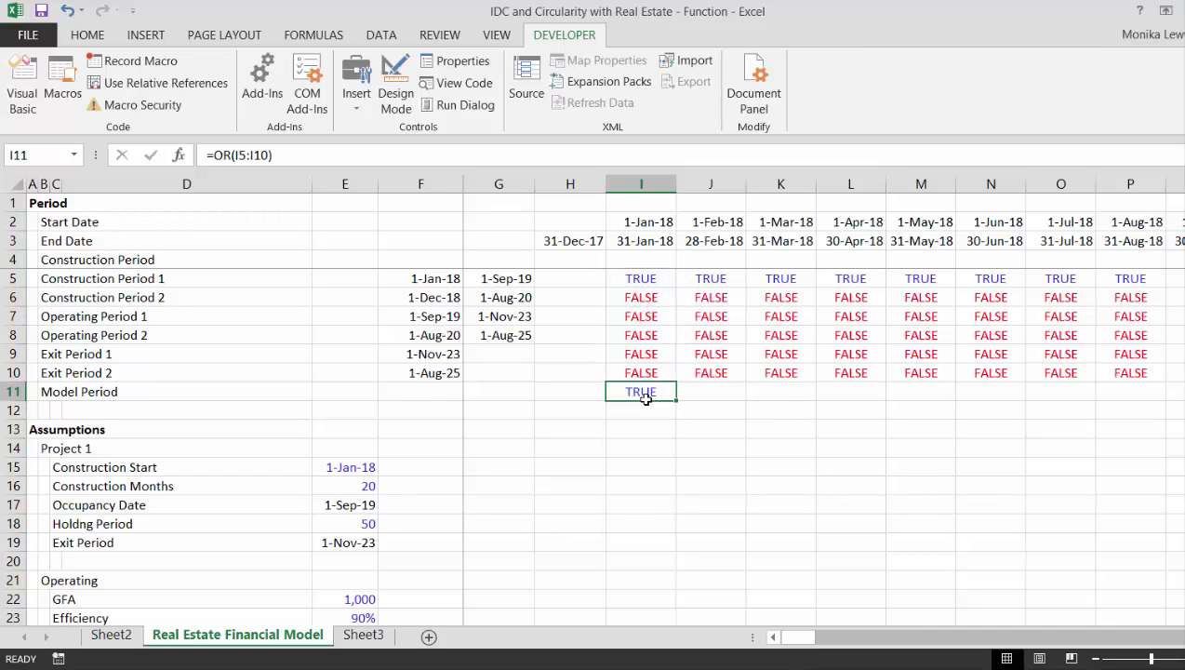
- Fill the Model Period formula from I11 rightward across the rest of the monthly timeline
key(ctrl+shift+Right)
key(ctrl+r)
key(Right)
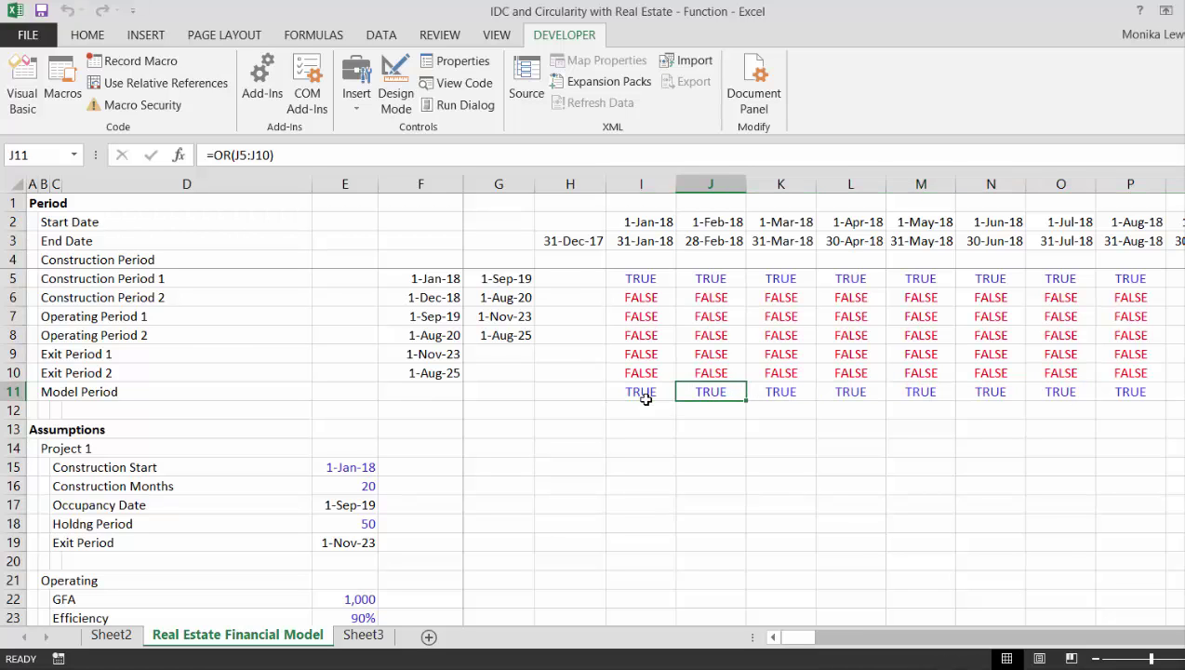
- Review the Model Period flags along row 11's timeline out to column DA, January 2026, and return to the start of the row
key(ctrl+Right)
key(Right)
key(Right)
key(Right)
key(Right)
key(Right)
key(Right)
key(Right)
key(Right)
key(Right)
key(Right)
key(Right)
key(Right)
key(Right)
key(Right)
key(Right)
key(Right)
key(Right)
key(Right)
key(Right)
key(Right)
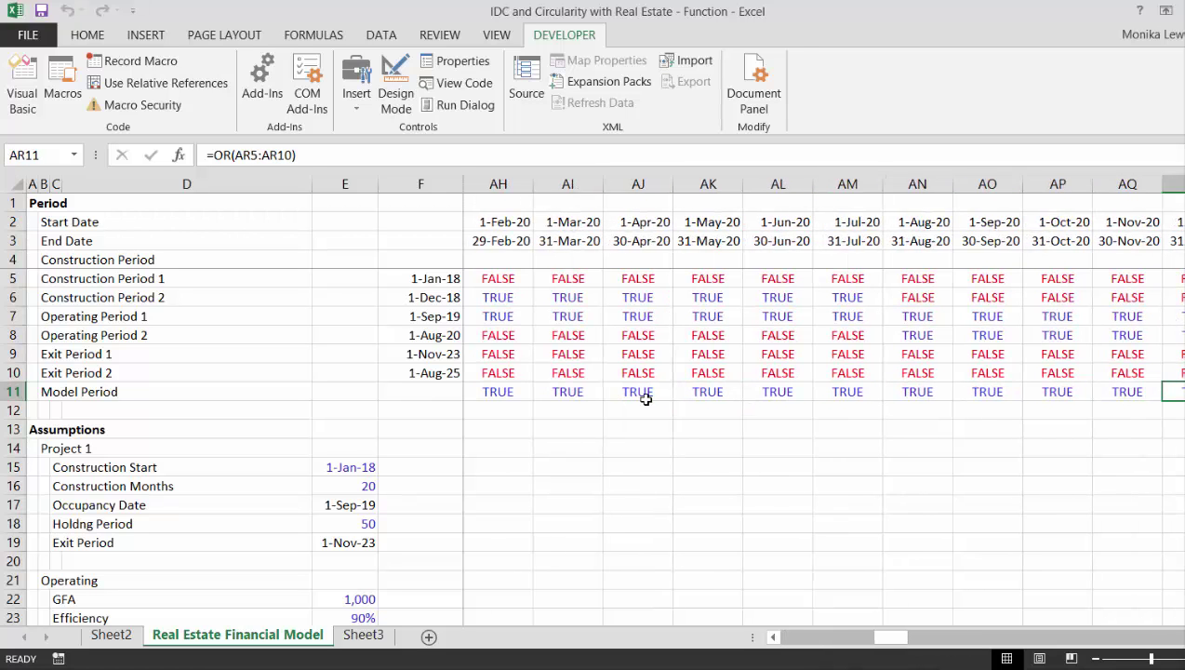
key(Right)
key(Right)
key(Right)
key(Right)
key(Right)
key(Right)
key(Right)
key(Right)
key(Right)
key(Right)
key(Right)
key(Right)
key(Right)
key(Right)
key(Right)
key(Right)
key(Right)
key(Right)
key(Right)
key(Right)
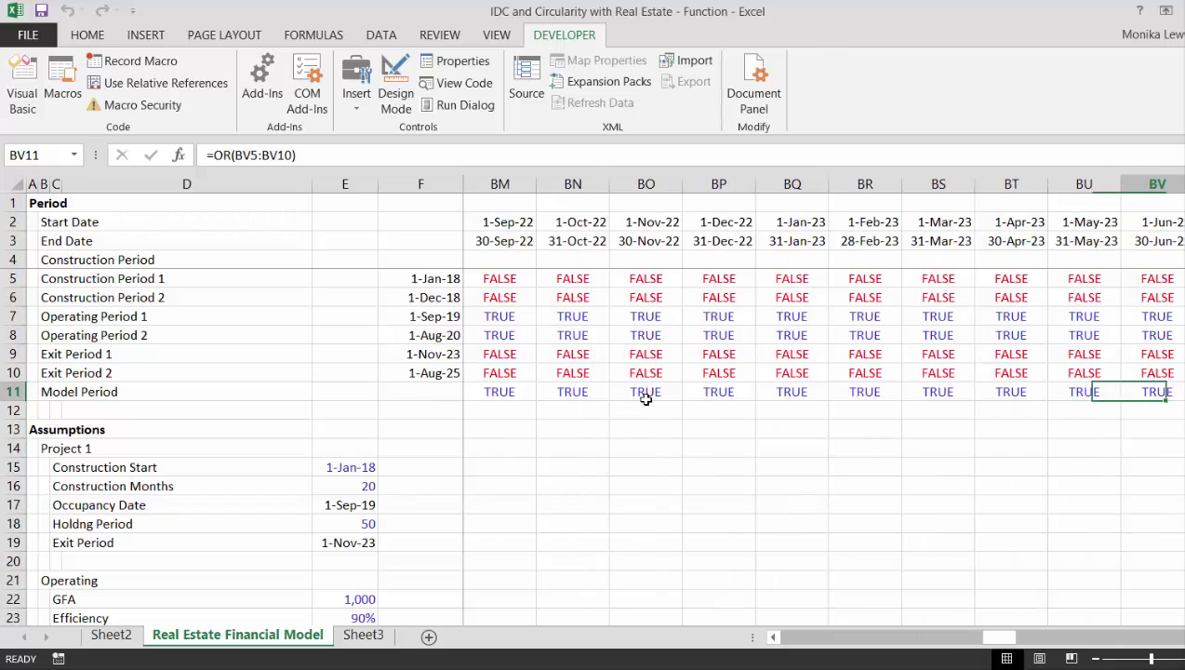
key(Right)
key(Right)
key(Right)
key(Right)
key(Right)
key(Right)
key(Right)
key(Right)
key(Right)
key(Right)
key(Right)
key(Right)
key(Right)
key(Right)
key(Right)
key(Right)
key(Right)
key(Right)
key(Right)
key(Right)
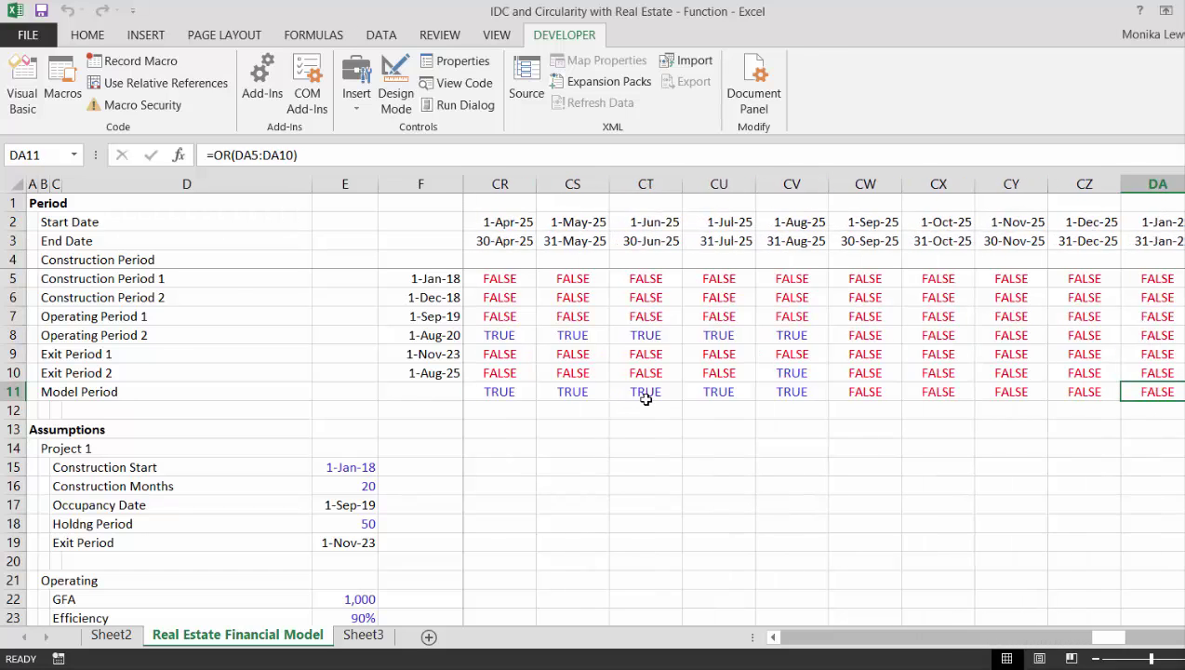
key(Left)
key(Left)
key(Left)
key(Left)
key(Left)
key(Left)
key(Left)
key(Left)
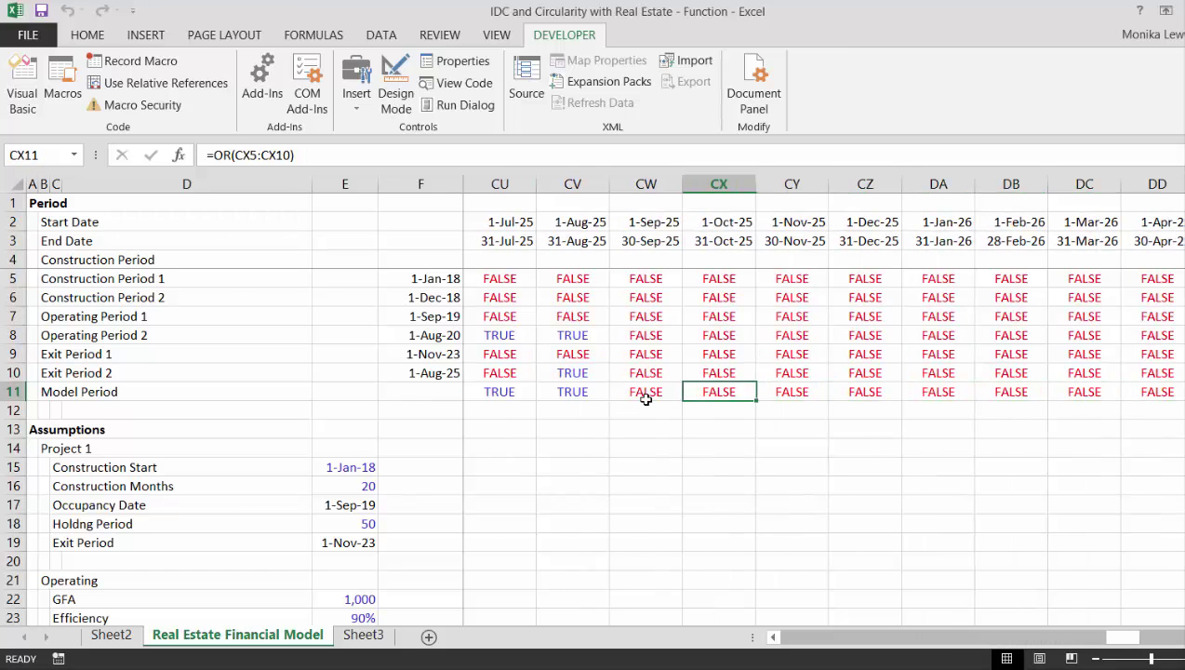
key(Left)
key(Left)
key(Left)
key(Left)
key(Left)
key(Left)
key(Left)
key(Left)
key(Left)
key(Left)
key(Left)
key(Left)
key(Left)
key(Left)
key(Left)
key(Left)
key(Left)
key(Left)
key(Left)
key(Left)
key(Right)
key(Right)
key(Right)
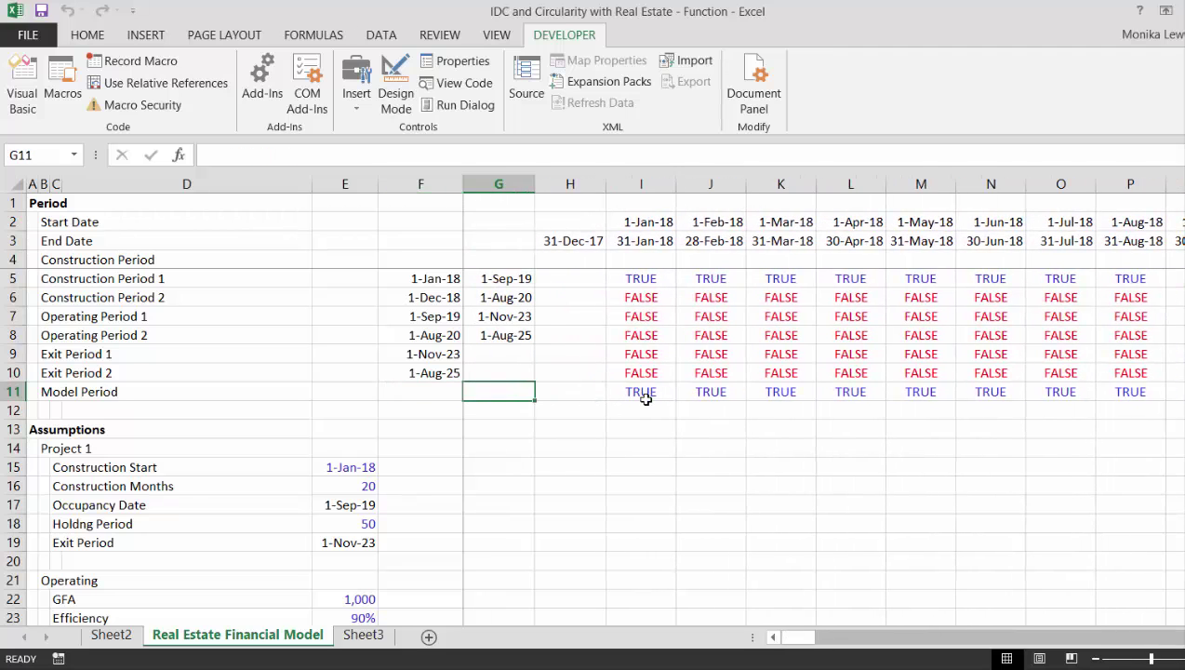
- Compare the Model Period flags with the period flags above them through column AA, July 2019, and return to column A
key(Right)
key(Right)
key(Right)
key(Right)
key(Right)
key(Right)
key(Right)
key(Right)
key(Right)
key(Right)
key(Right)
key(Right)
key(Right)
key(Right)
key(Right)
key(Right)
key(Right)
key(Right)
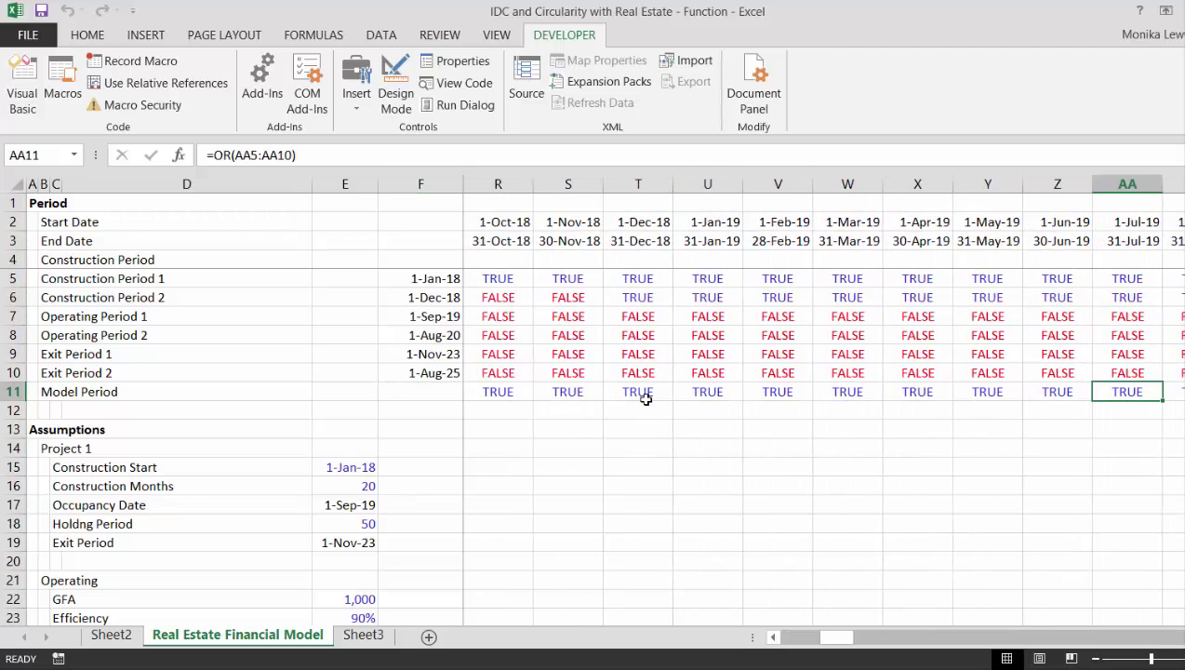
key(Left)
key(Left)
key(Left)
key(Left)
key(Left)
key(Left)
key(Left)
key(Left)
key(Left)
key(Left)
key(Left)
key(Left)
key(Left)
key(Left)
key(Left)
key(Left)
key(Left)
key(Left)
key(Left)
key(Left)
key(Left)
key(Left)
key(Left)
key(Left)
key(Left)
key(Left)
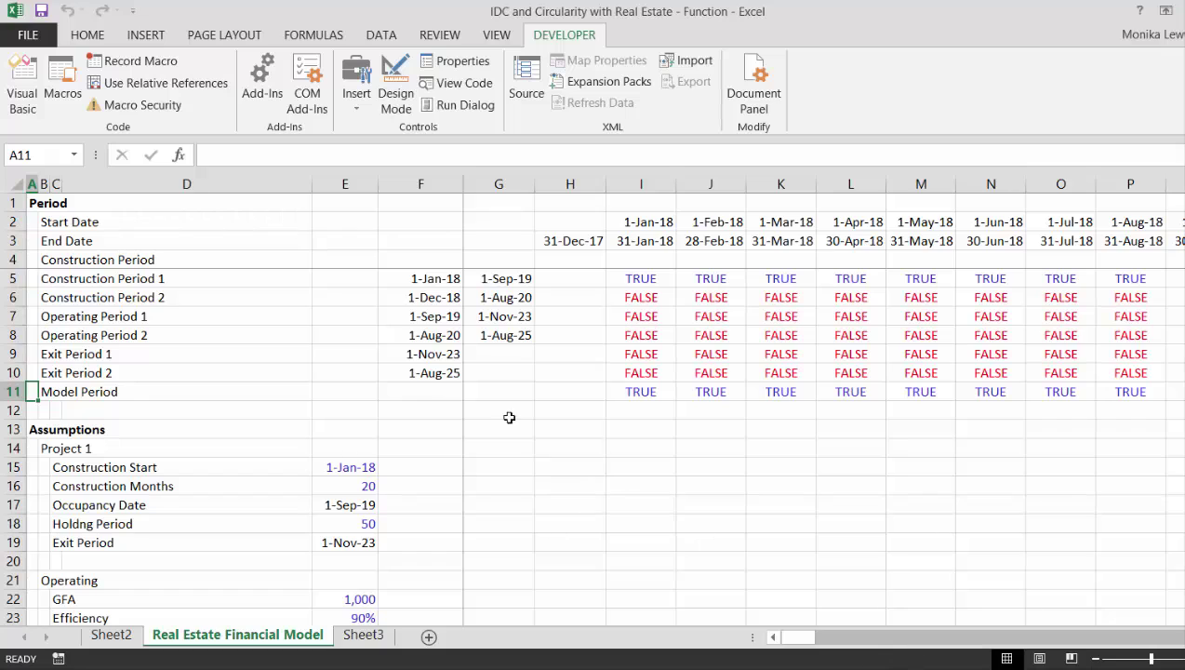
click(5, 391)
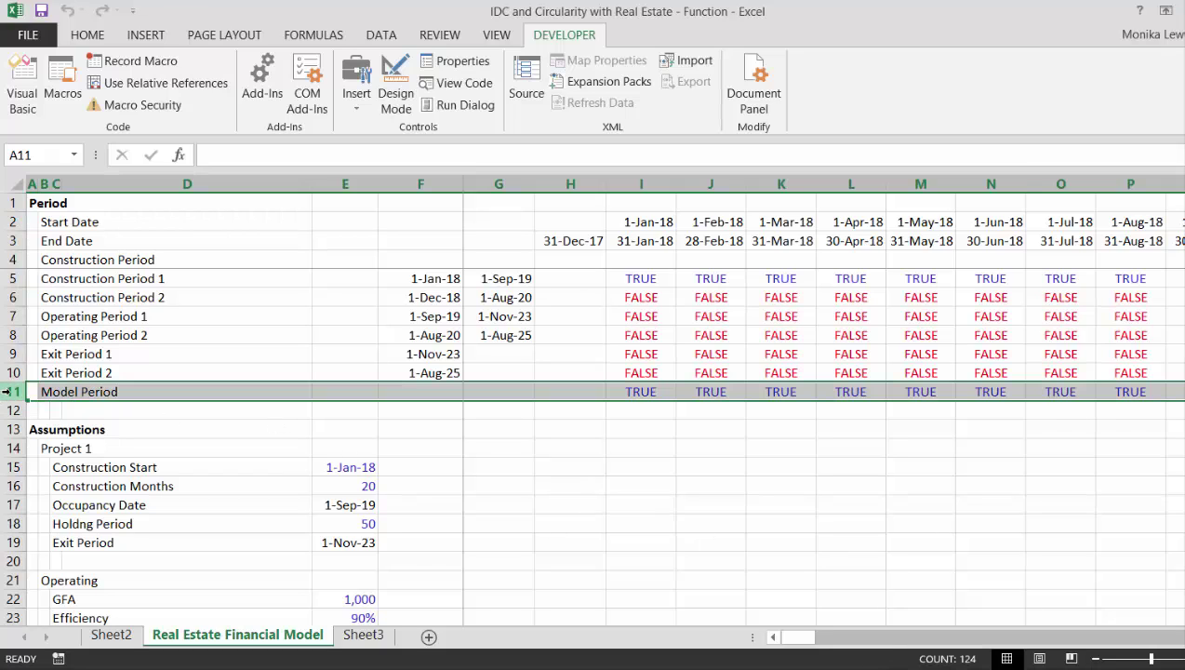
click(9, 296)
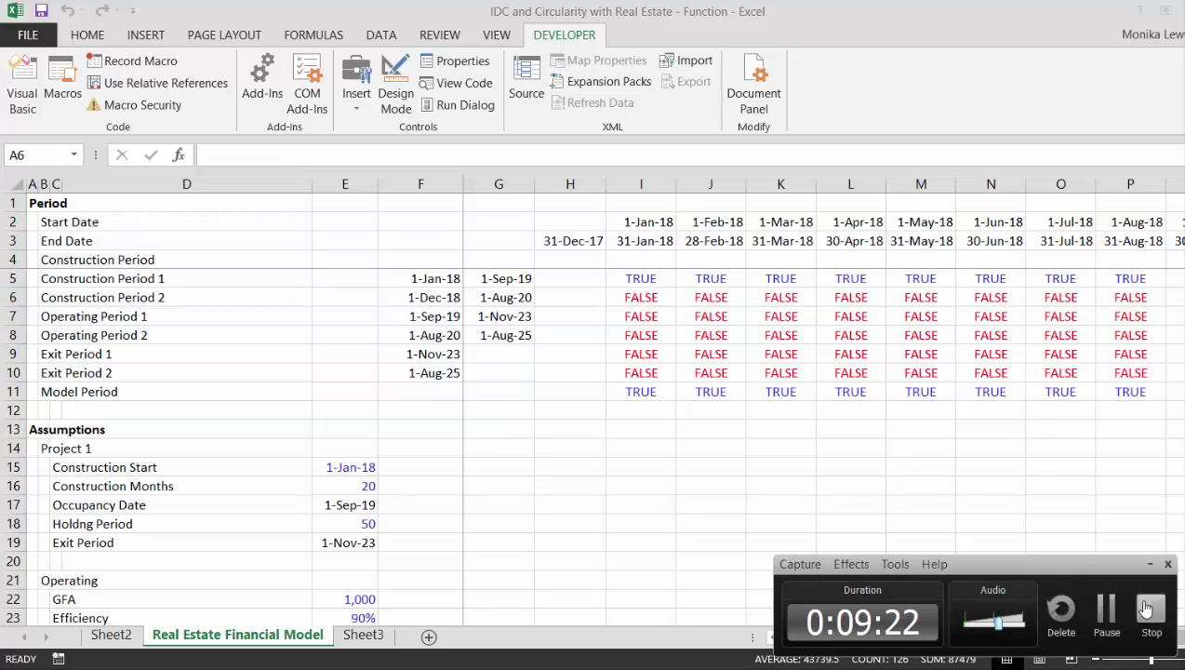
click(1116, 620)
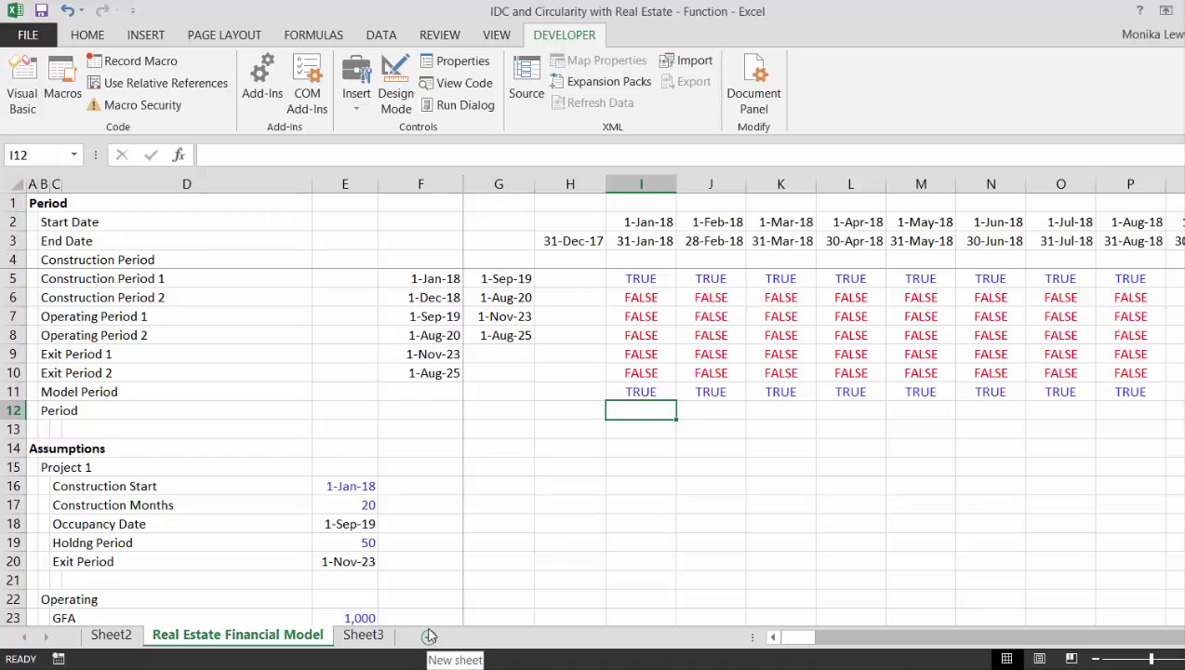
- Switch to File Explorer and open Circular Reference Resolution with Function from Function Library inside 12. Excel Utilities (fm), under Chapter 1. Models and Analysis
click(339, 668)
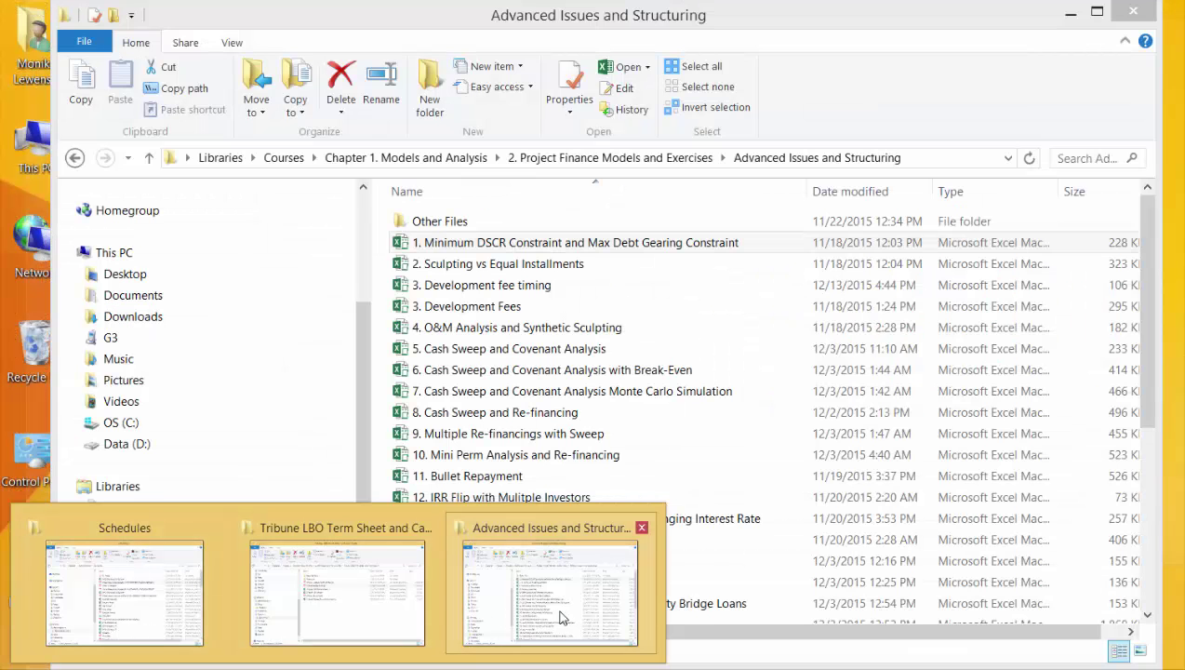
click(561, 613)
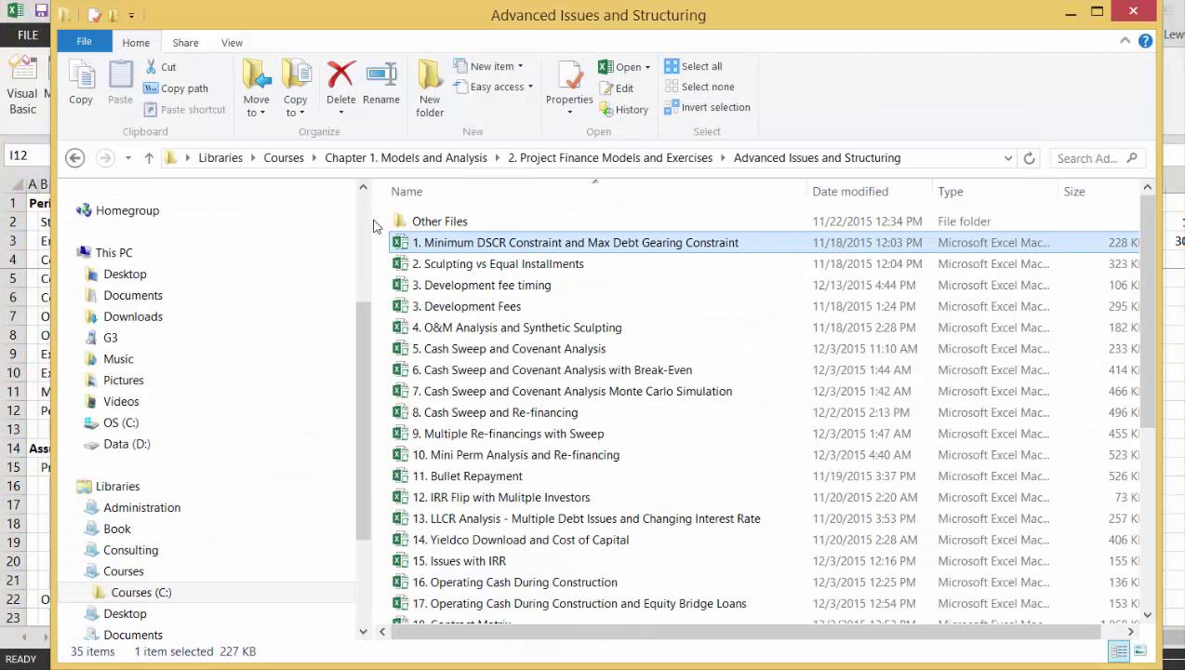
click(368, 159)
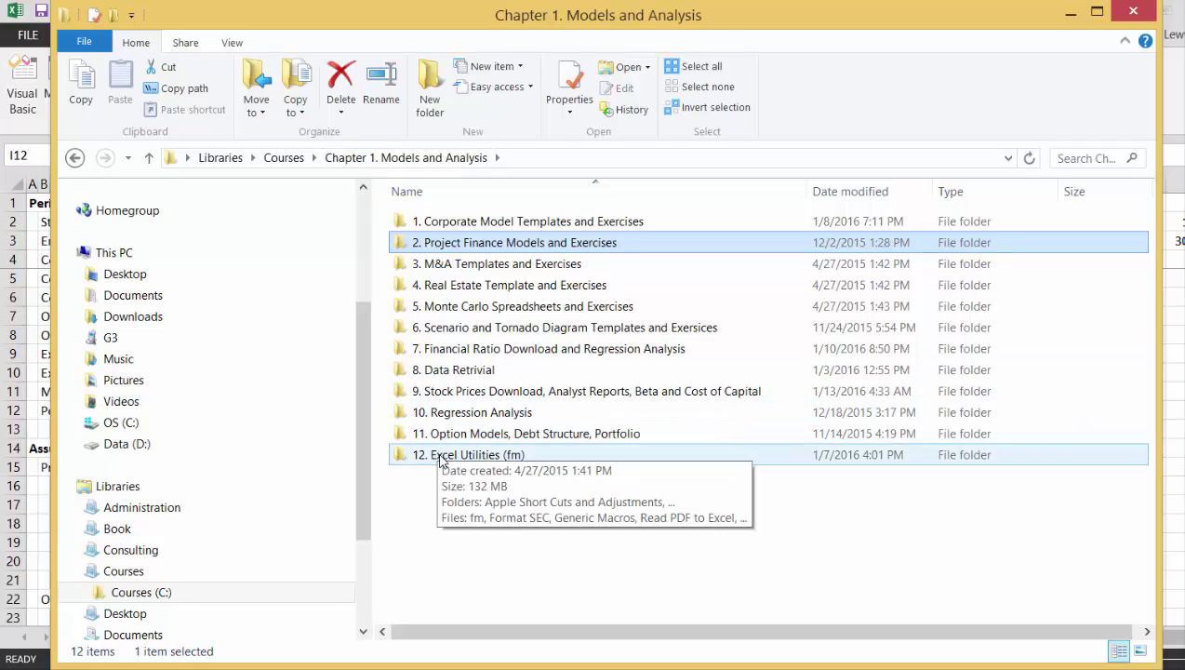
double_click(442, 455)
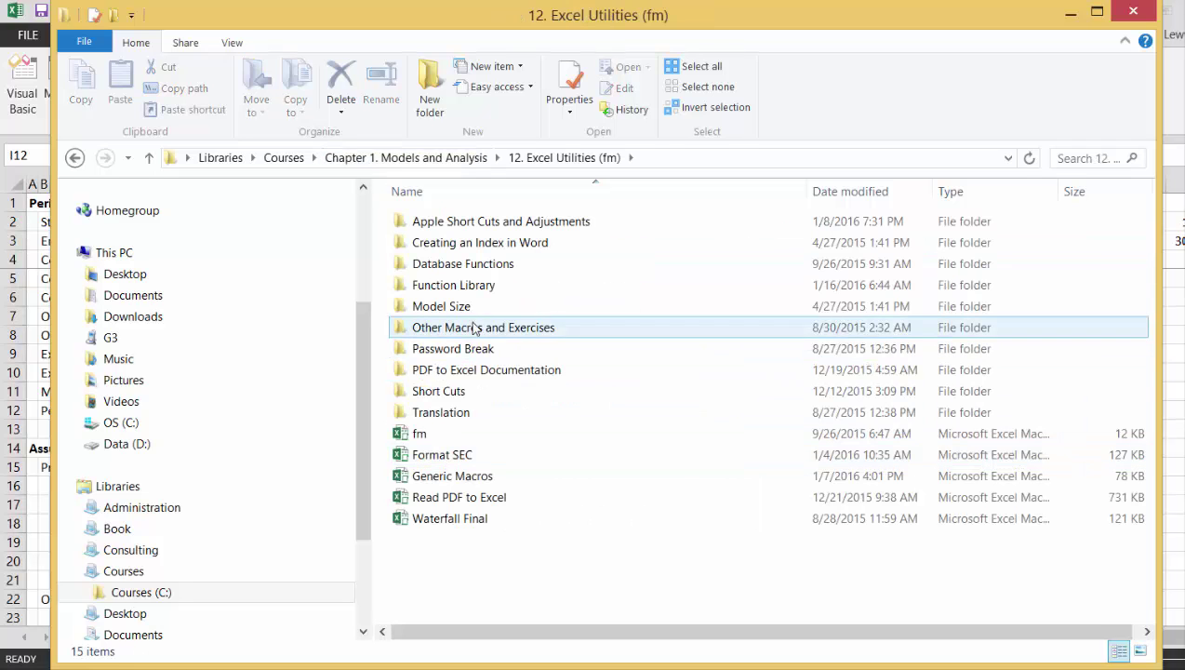
click(470, 292)
double_click(471, 292)
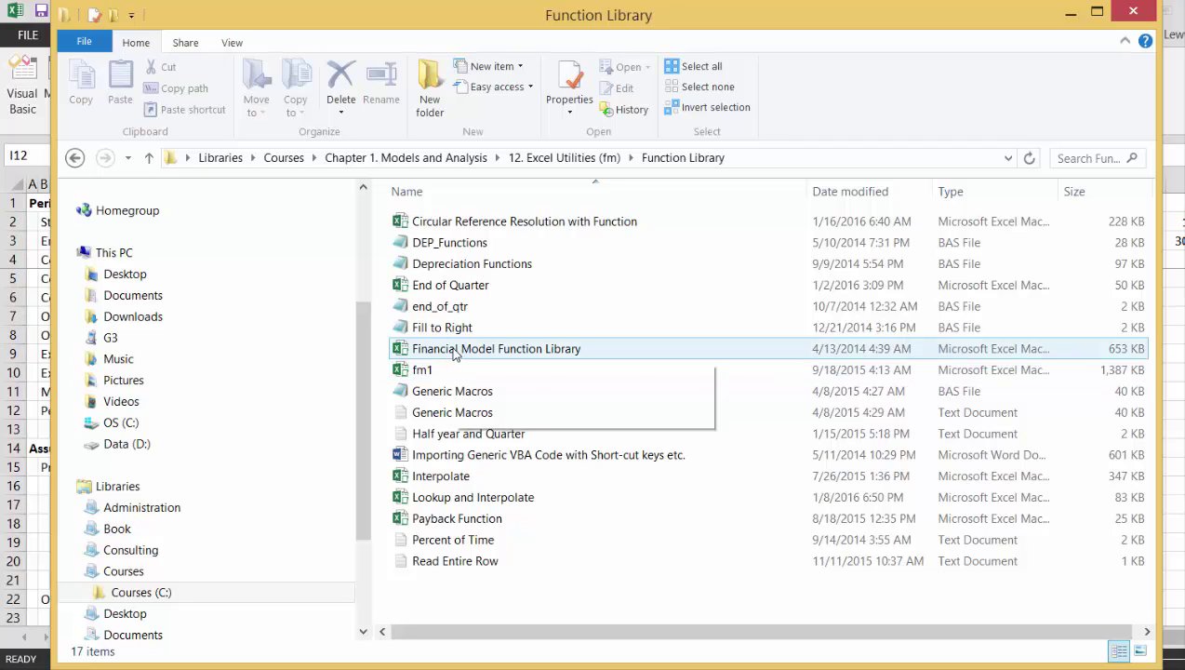
double_click(446, 223)
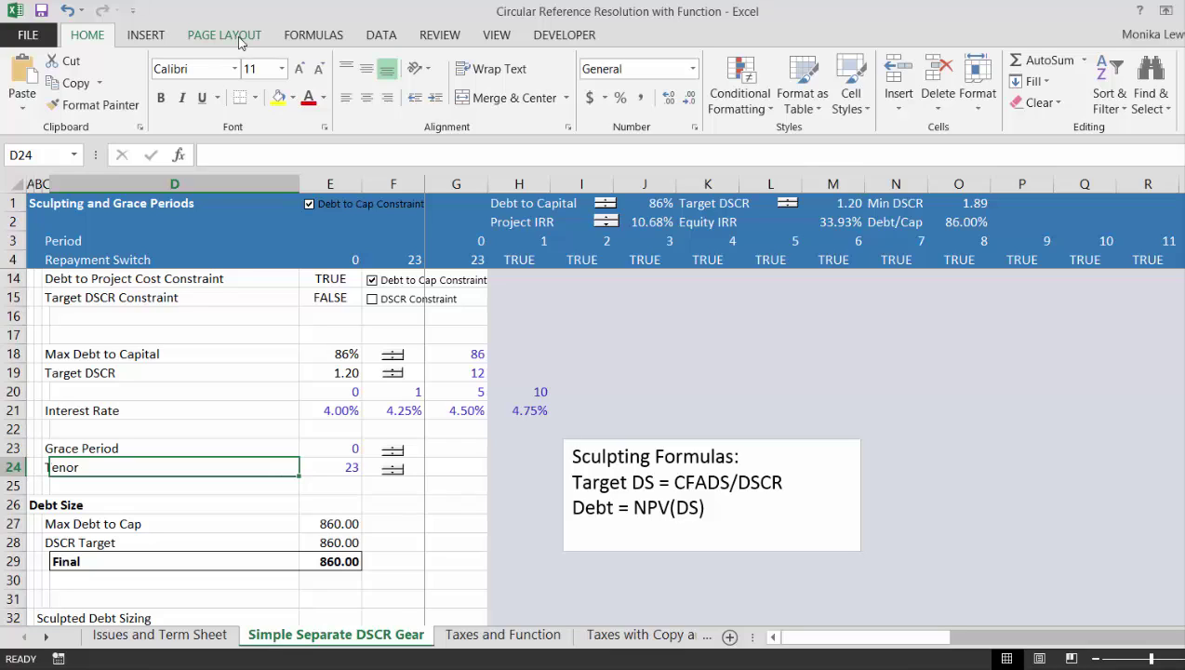
- Open the functions macro of Circular Reference Resolution with Function for editing and move down to the start of the debt_sculpt function
click(556, 46)
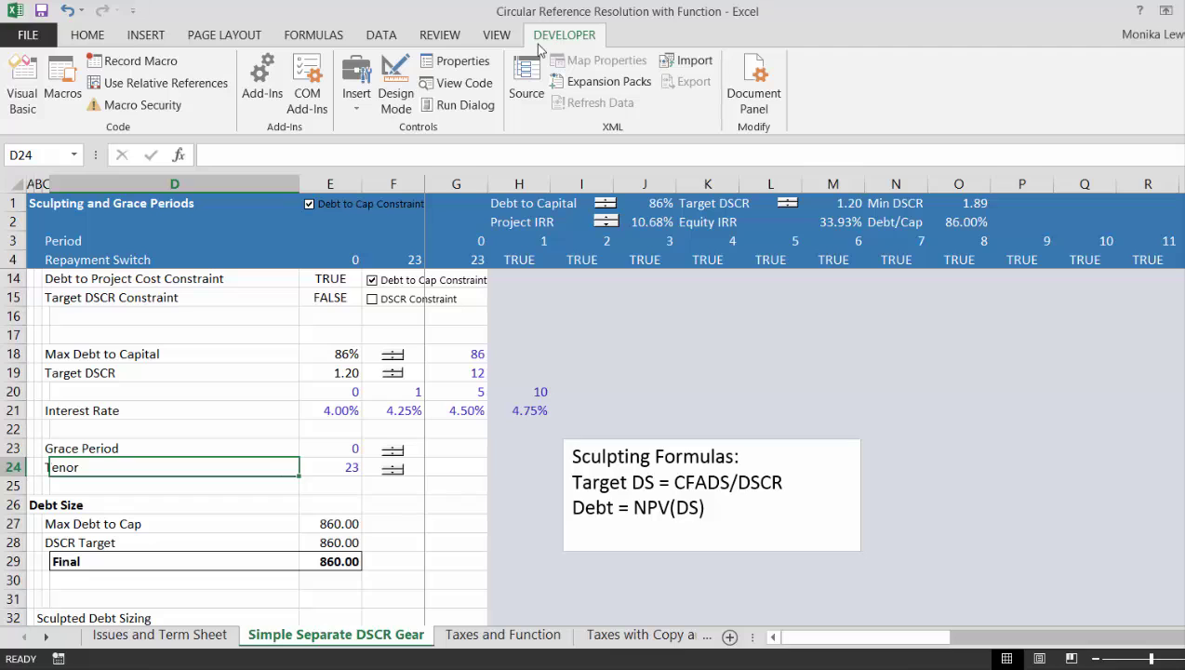
click(67, 79)
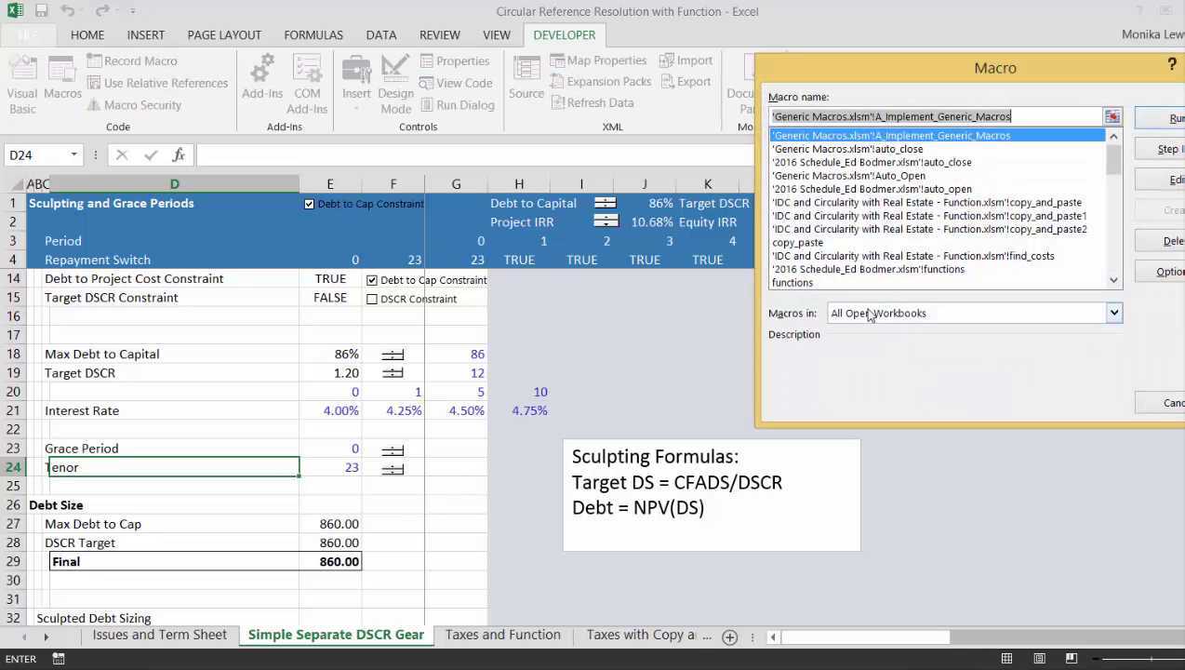
click(793, 283)
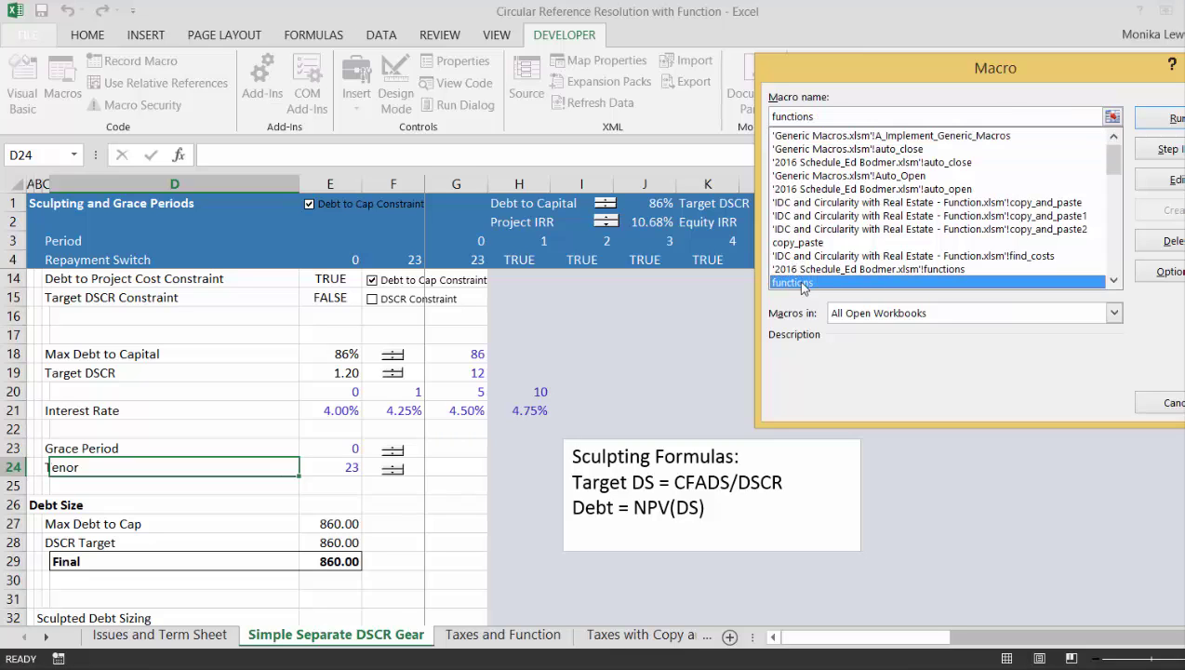
click(1176, 181)
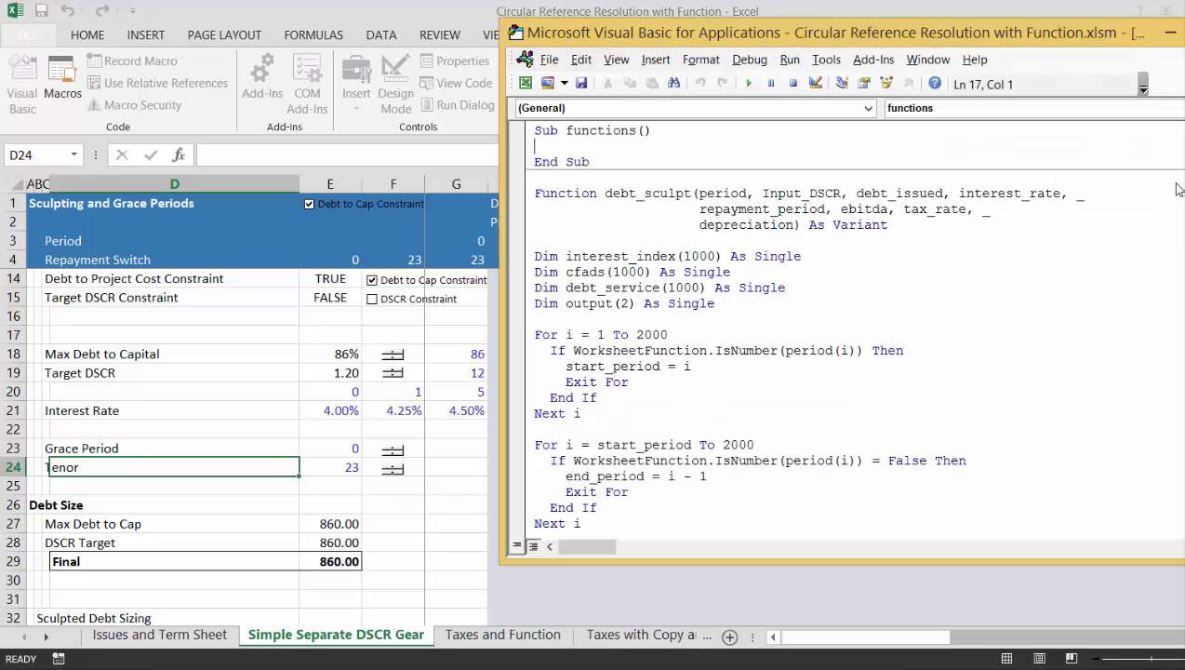
key(Down)
key(Down)
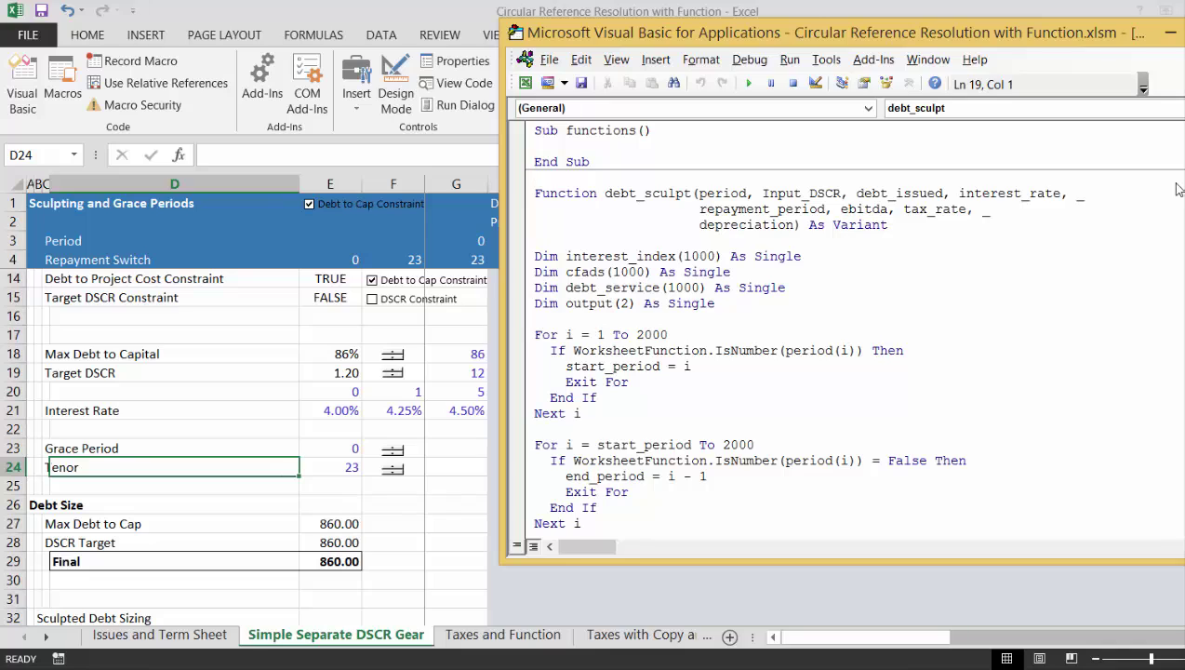
- Examine the debt_sculpt code from its declaration through the start and end period loops to the iteration loop, and return to the beginning
key(Down)
key(Down)
key(Down)
key(Down)
key(Down)
key(Down)
key(Down)
key(Down)
key(Down)
key(Down)
key(Down)
key(Up)
key(Up)
key(Up)
key(Up)
key(Up)
key(Up)
key(Up)
key(Up)
key(Up)
key(Up)
key(Down)
key(Down)
key(Down)
key(Down)
key(Down)
key(Down)
key(Down)
key(Down)
key(Down)
key(Down)
key(Down)
key(Down)
key(Down)
key(Down)
key(Down)
key(Down)
key(Down)
key(Down)
key(Down)
key(Down)
key(Down)
key(Down)
key(Down)
key(Down)
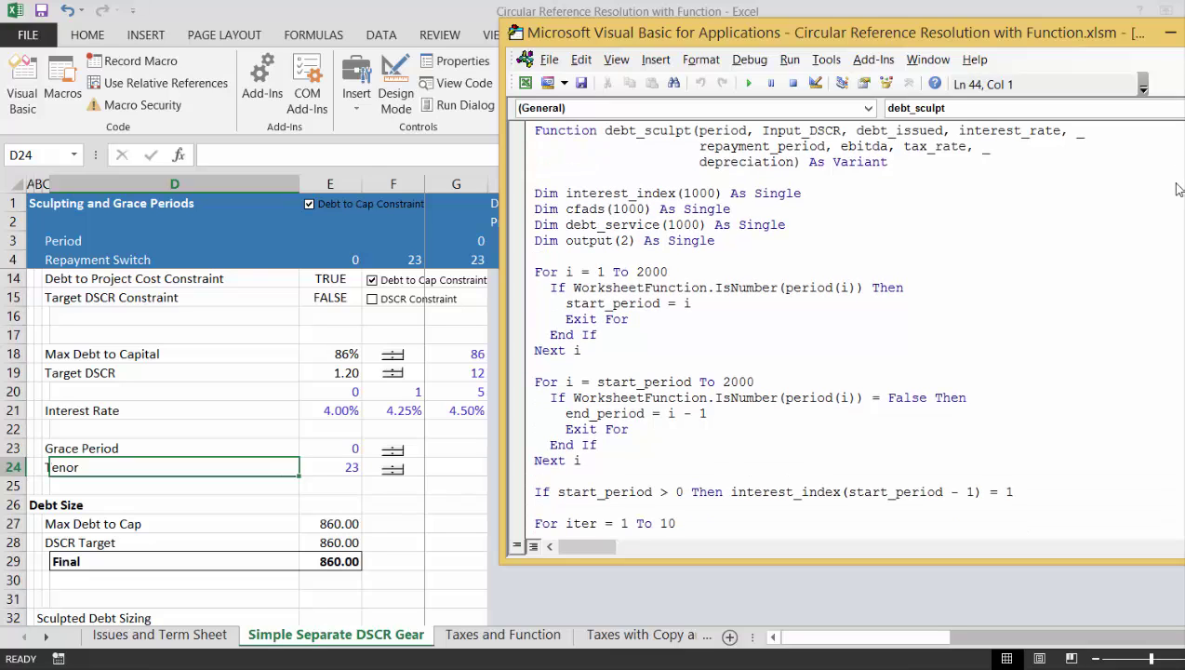
key(Up)
key(Up)
key(Up)
key(Up)
key(Up)
key(Up)
key(Up)
key(Up)
key(Up)
key(Up)
key(Up)
key(Up)
key(Up)
key(Up)
key(Up)
key(Up)
key(Up)
key(Up)
key(Up)
key(Up)
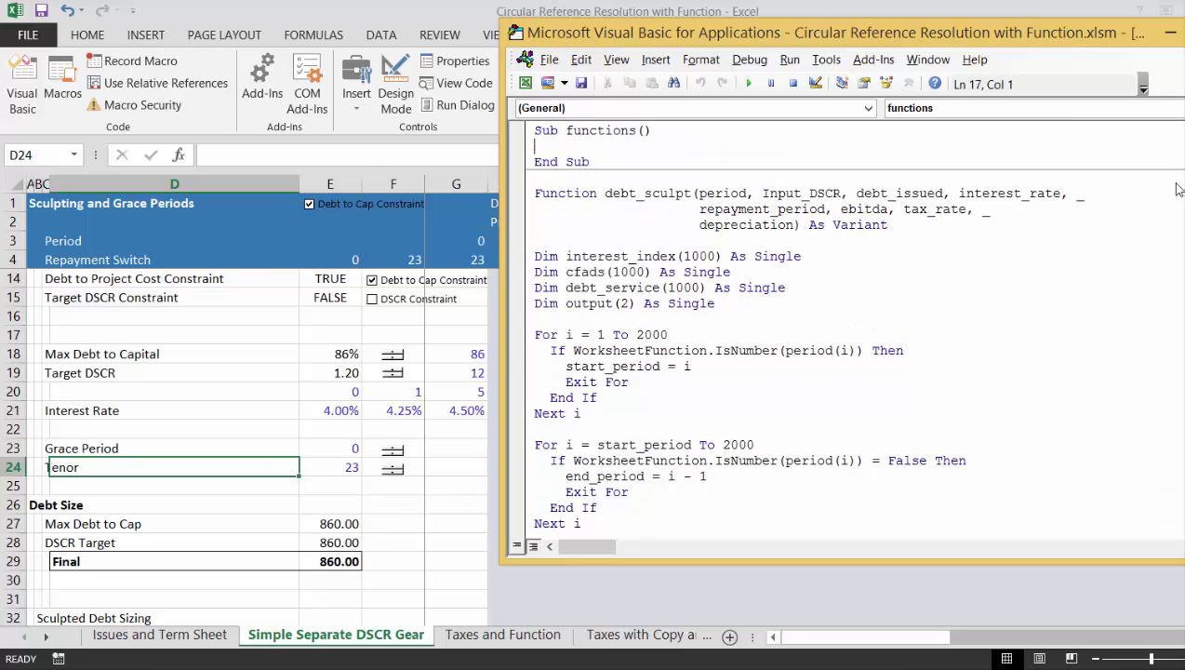
- Copy the two For loops in debt_sculpt that determine start_period and end_period
key(Down)
key(Down)
key(Down)
key(Down)
key(Down)
key(Down)
key(Down)
key(Up)
key(Down)
key(Down)
key(Down)
key(Down)
key(Down)
key(Down)
key(shift+Down)
key(shift+Down)
key(shift+Down)
key(shift+Down)
key(shift+Down)
key(shift+Down)
key(shift+Down)
key(shift+Down)
key(shift+Down)
key(shift+Down)
key(shift+Down)
key(shift+Down)
key(shift+Down)
key(shift+Down)
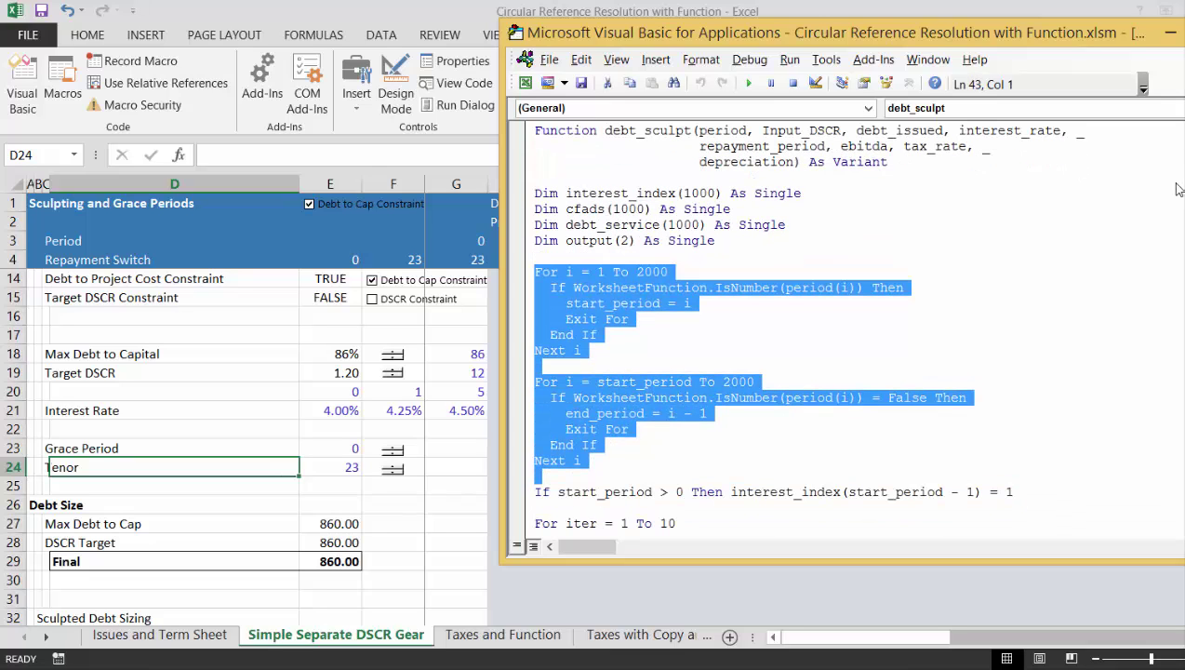
key(shift+Up)
key(ctrl+c)
- Switch to the IDC and Circularity with Real Estate - Function workbook and open its find_costs macro for editing
click(340, 405)
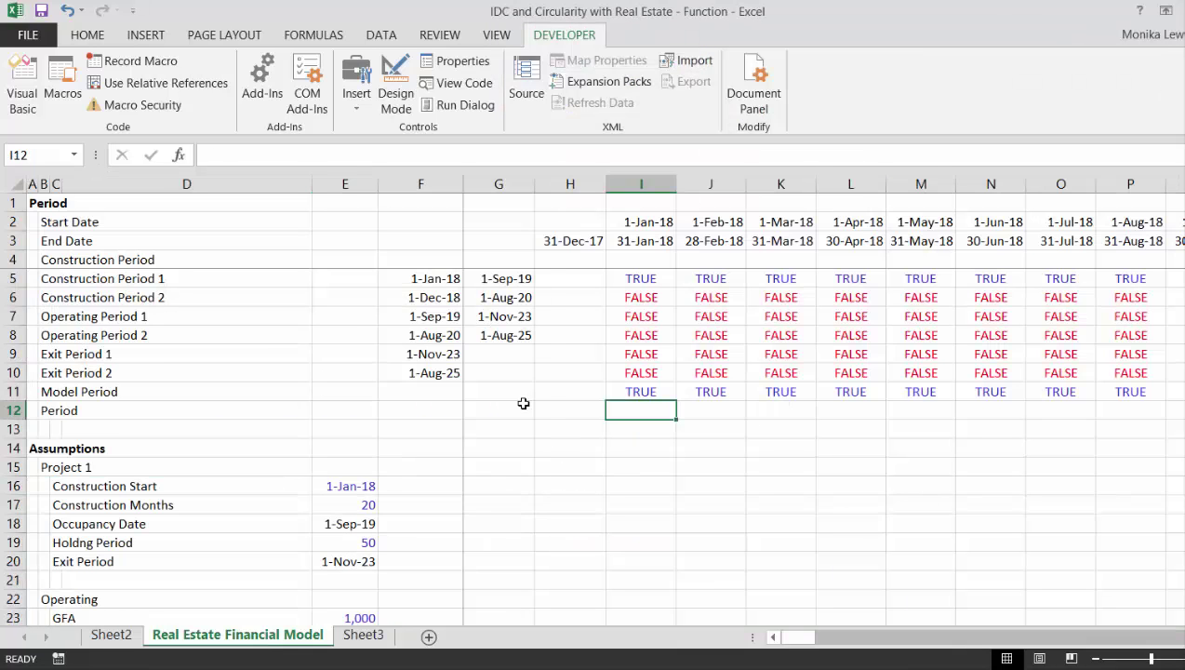
click(62, 93)
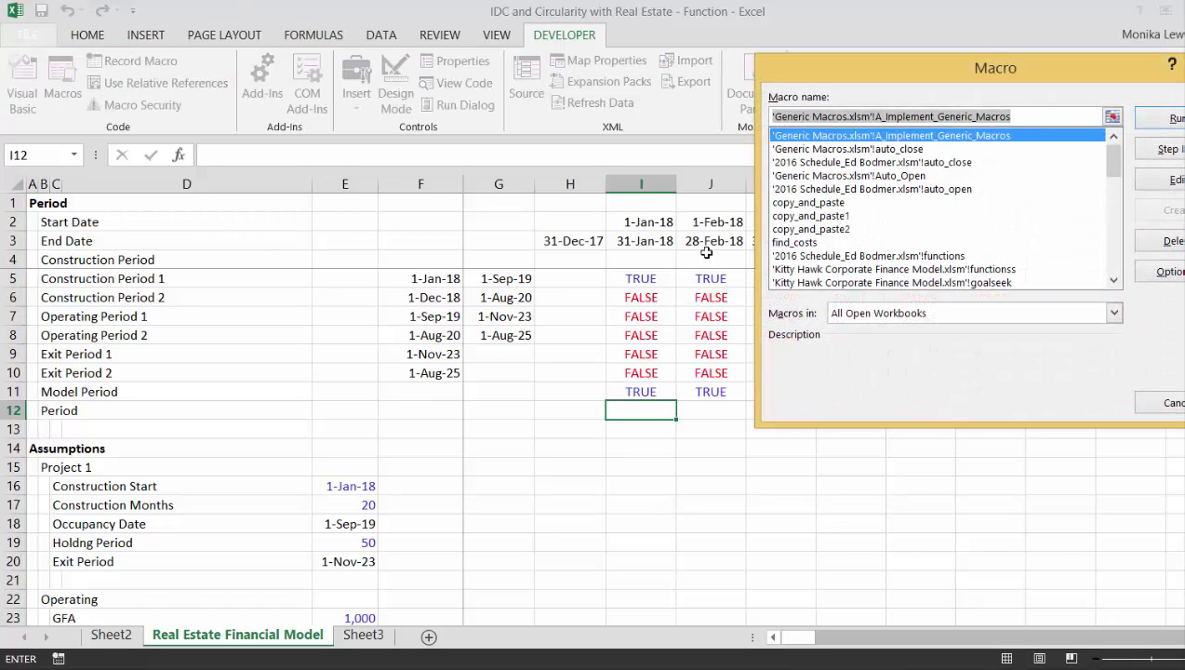
click(793, 243)
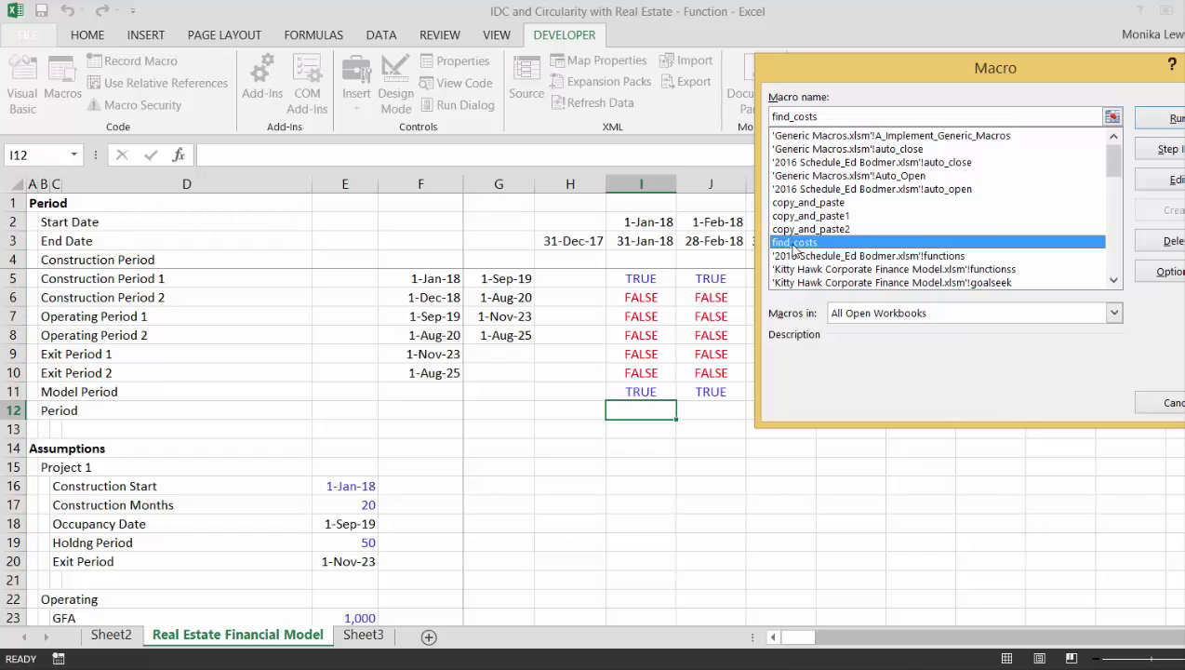
click(1164, 179)
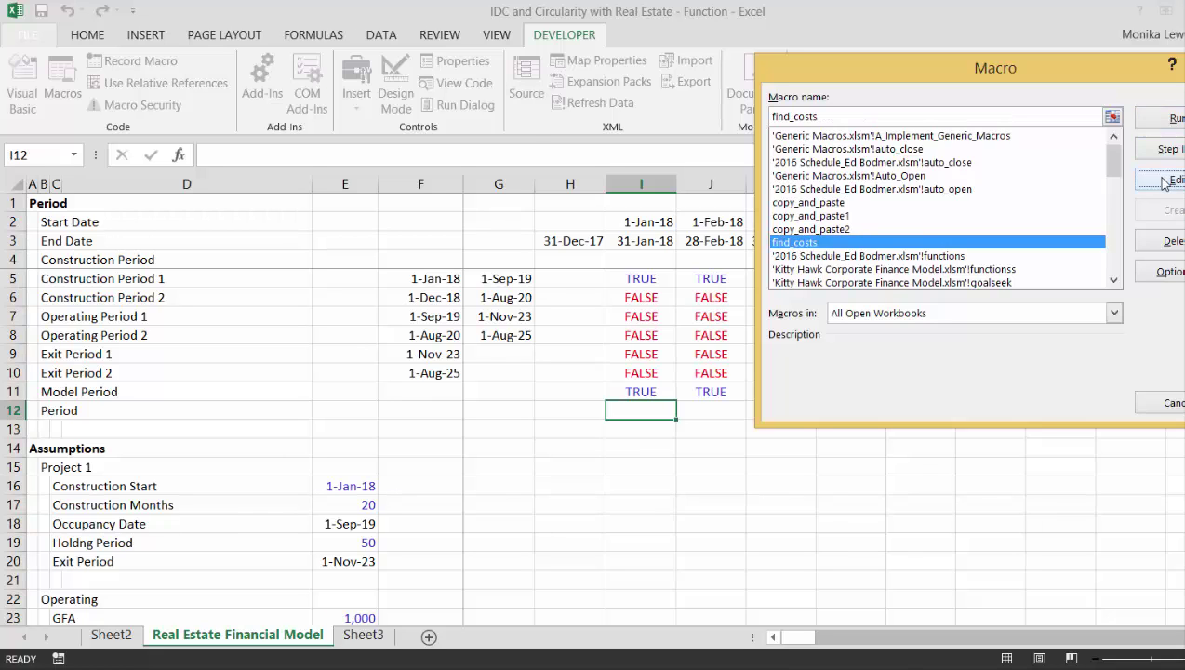
- Paste the copied start_period and end_period loops into find_cost between the output declaration and the output assignments
key(Down)
key(Down)
key(Down)
key(Down)
key(Down)
key(Down)
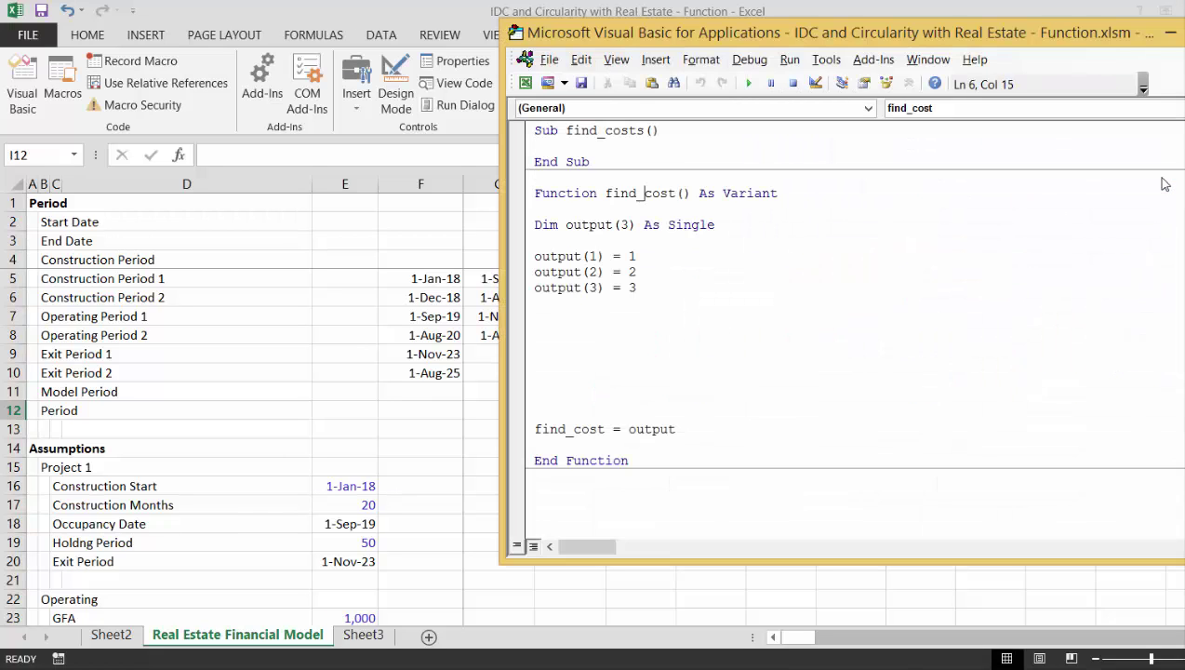
key(Return)
key(Return)
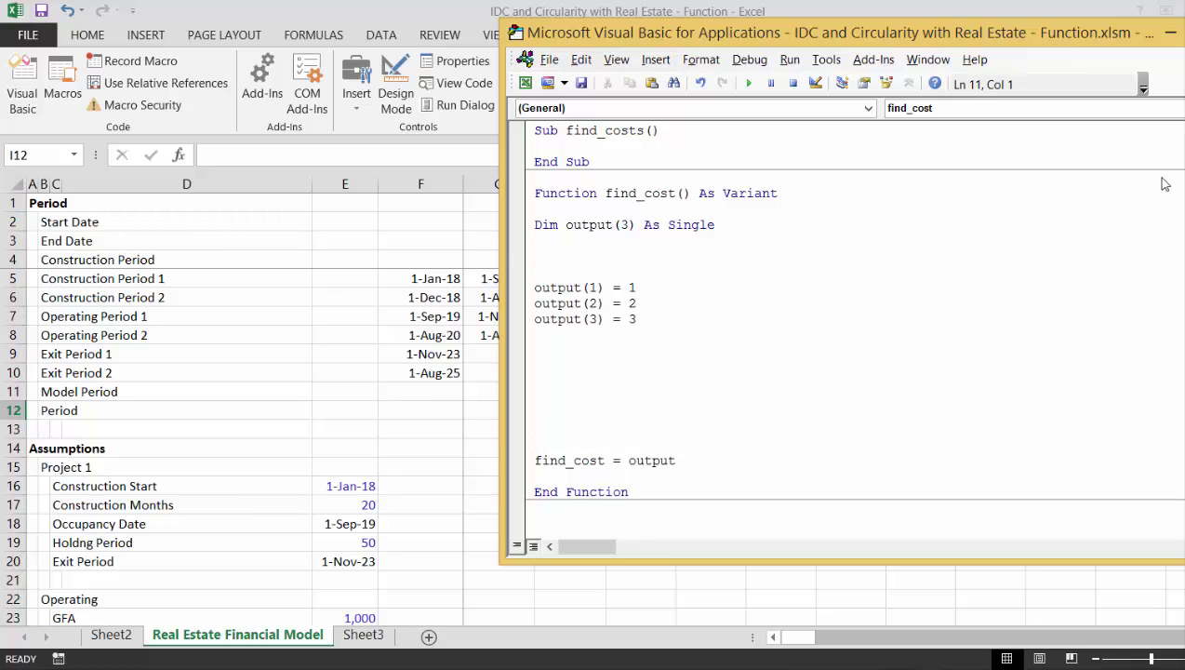
key(Up)
key(ctrl+v)
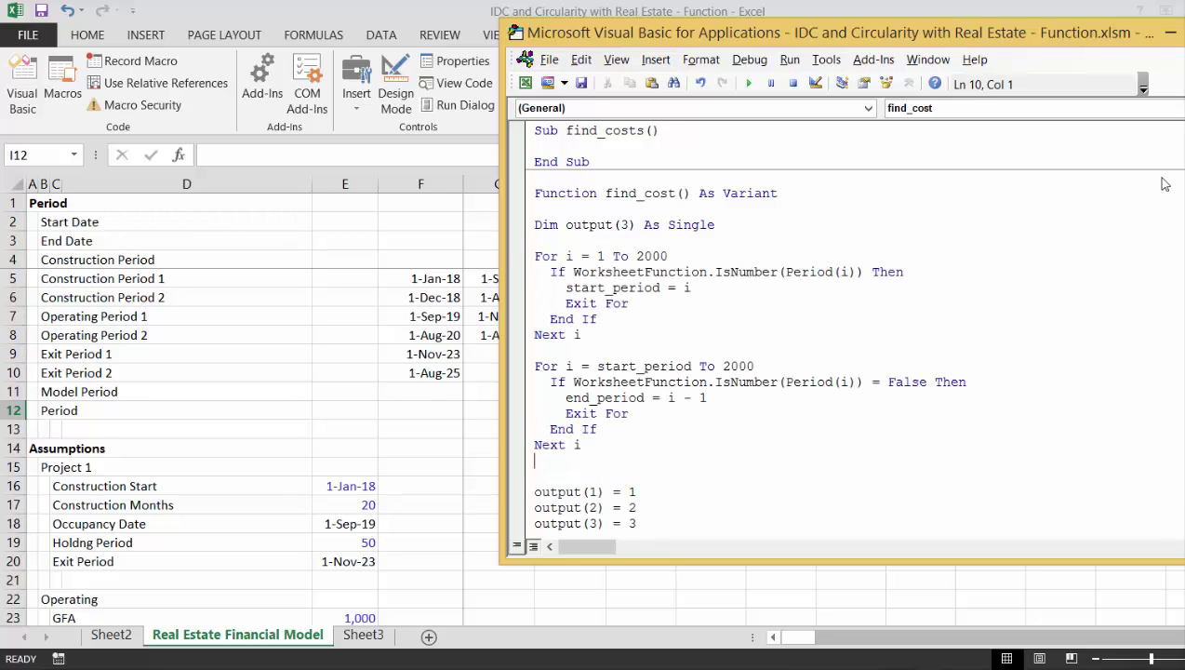
- Add period as the argument in the find_cost function declaration
key(Up)
key(Up)
key(Up)
key(Up)
key(Up)
key(Up)
key(Up)
key(Up)
key(Up)
key(Up)
key(Up)
key(Up)
key(Up)
key(Up)
key(Up)
key(Up)
key(Up)
key(End)
key(Left)
key(Left)
key(Left)
key(Left)
key(Left)
key(Left)
key(Left)
key(Left)
key(Left)
key(Left)
key(Left)
key(Left)
key(Left)
key(Right)
text(period)
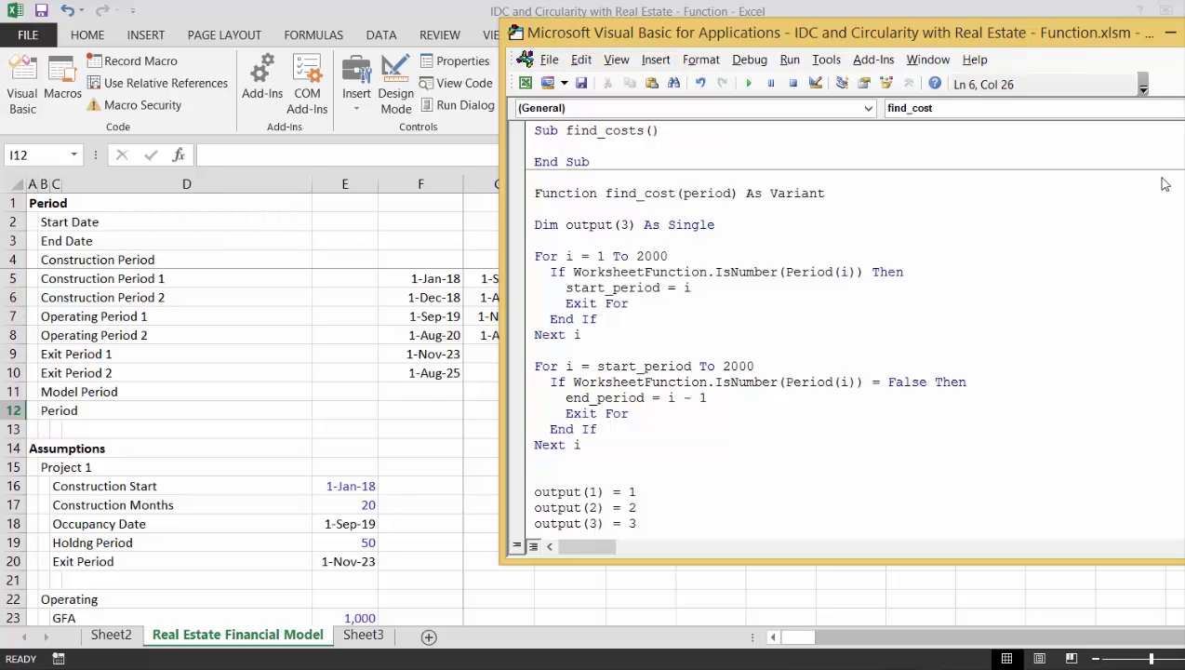
- Return to the Real Estate Financial Model sheet, enter 1 in cell I12 of the Period row, and select J12
key(Down)
key(Down)
key(alt+F11)
click(424, 427)
key(Up)
key(Up)
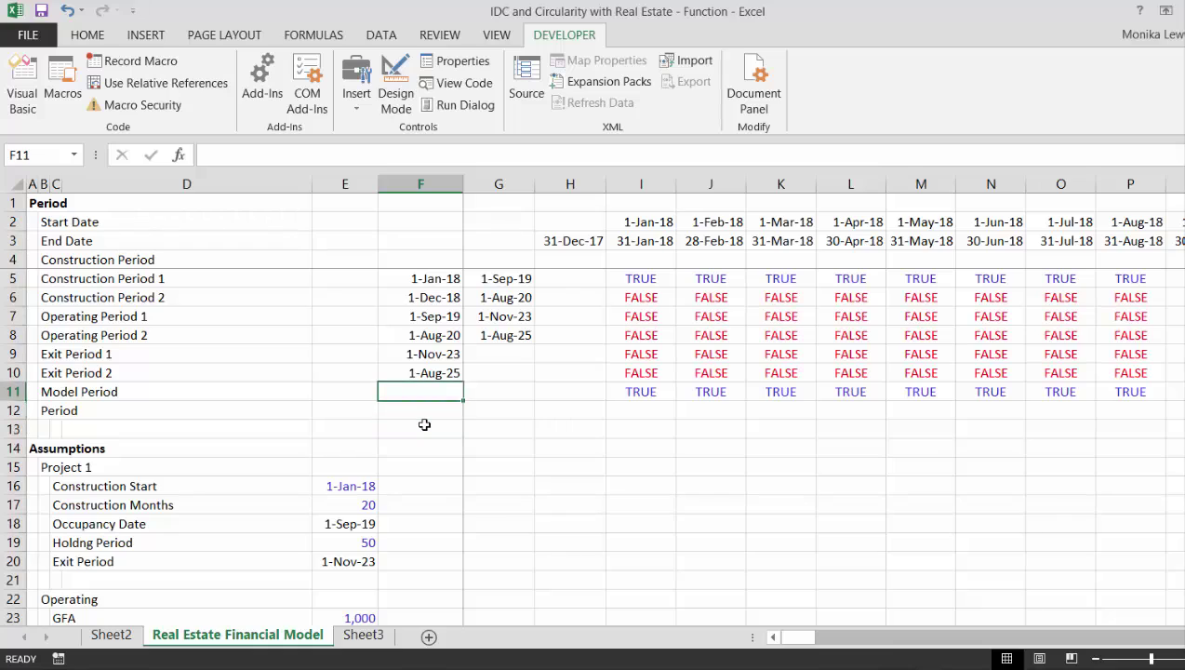
key(Down)
key(Right)
key(Right)
key(Right)
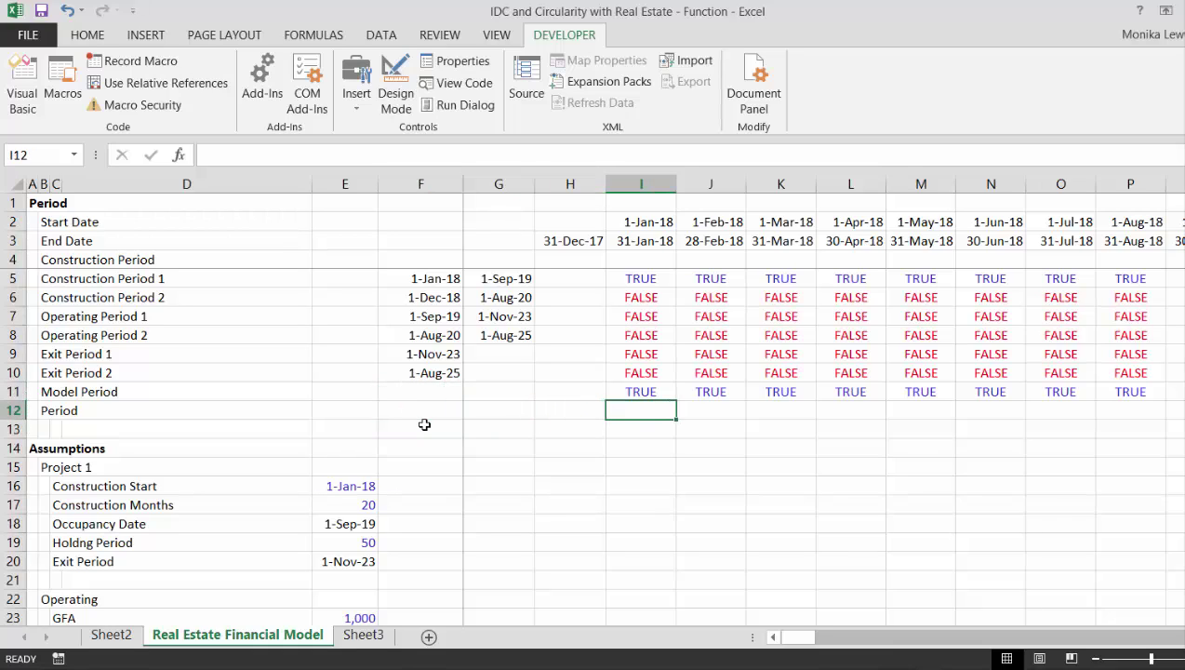
text(1)
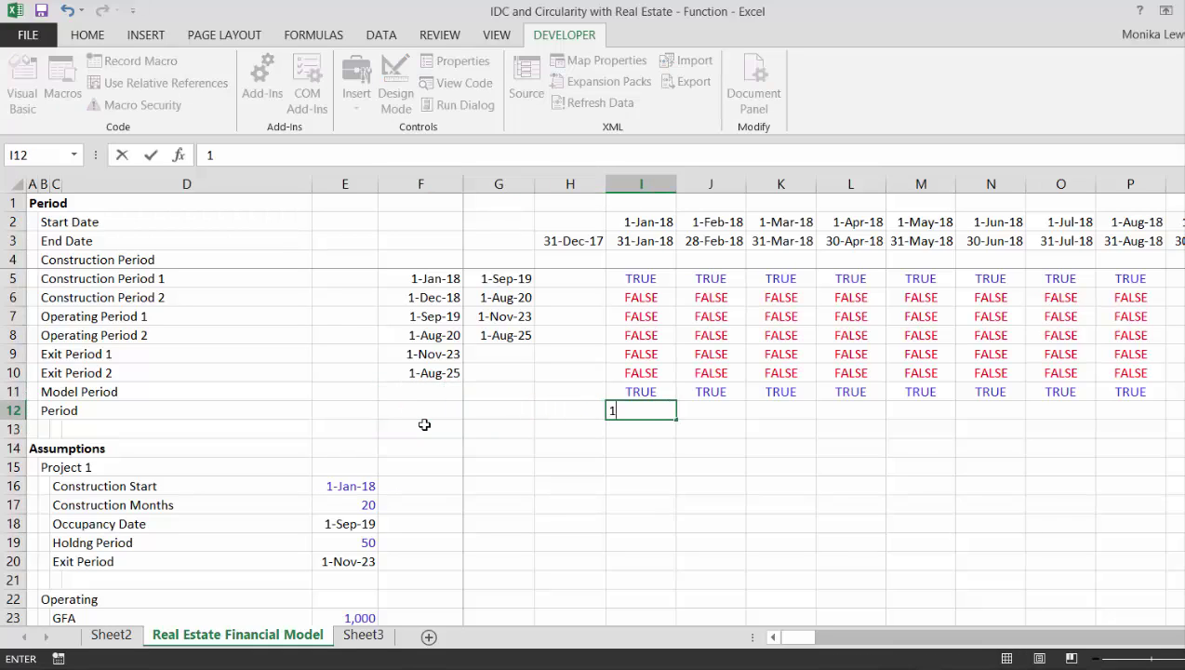
key(Return)
key(Up)
key(Right)
text(=)
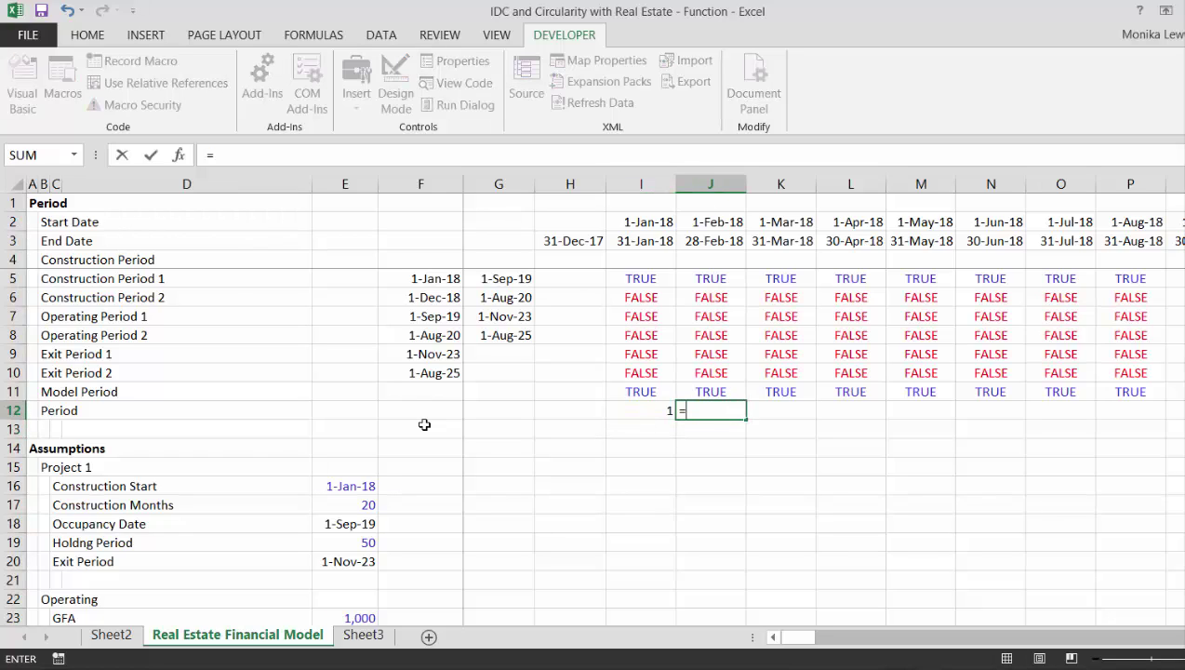
key(Left)
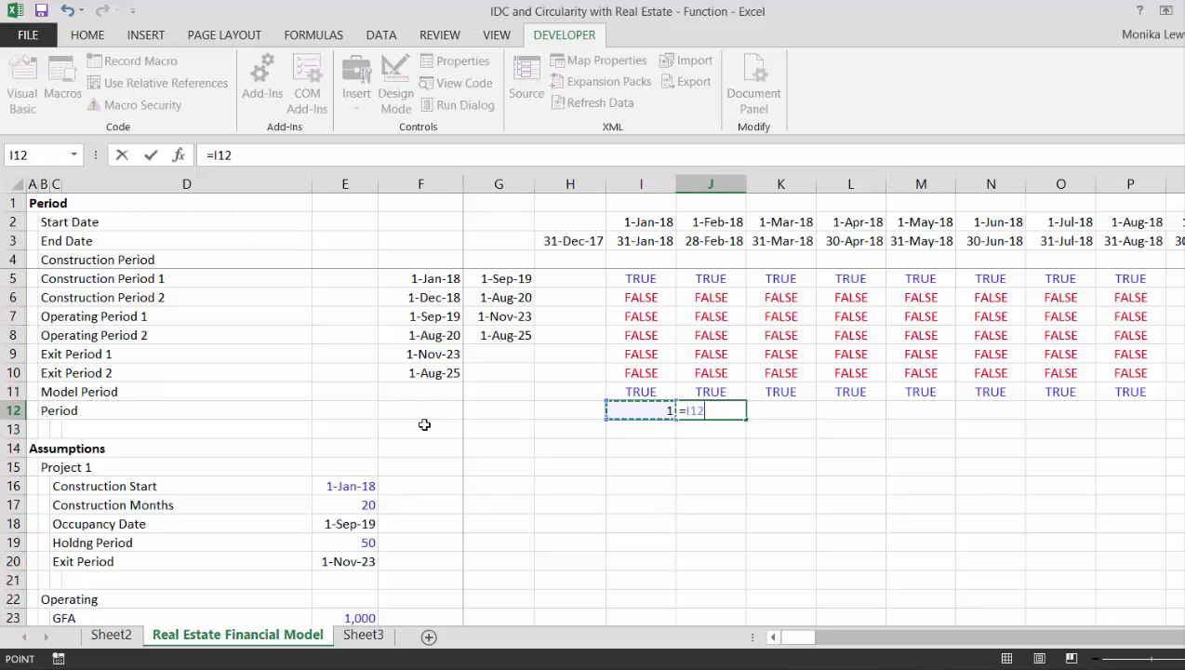
key(Escape)
- Enter the formula =IF(J11,I12+1,) in J12 to number the second period from the Model Period flag
text(=if()
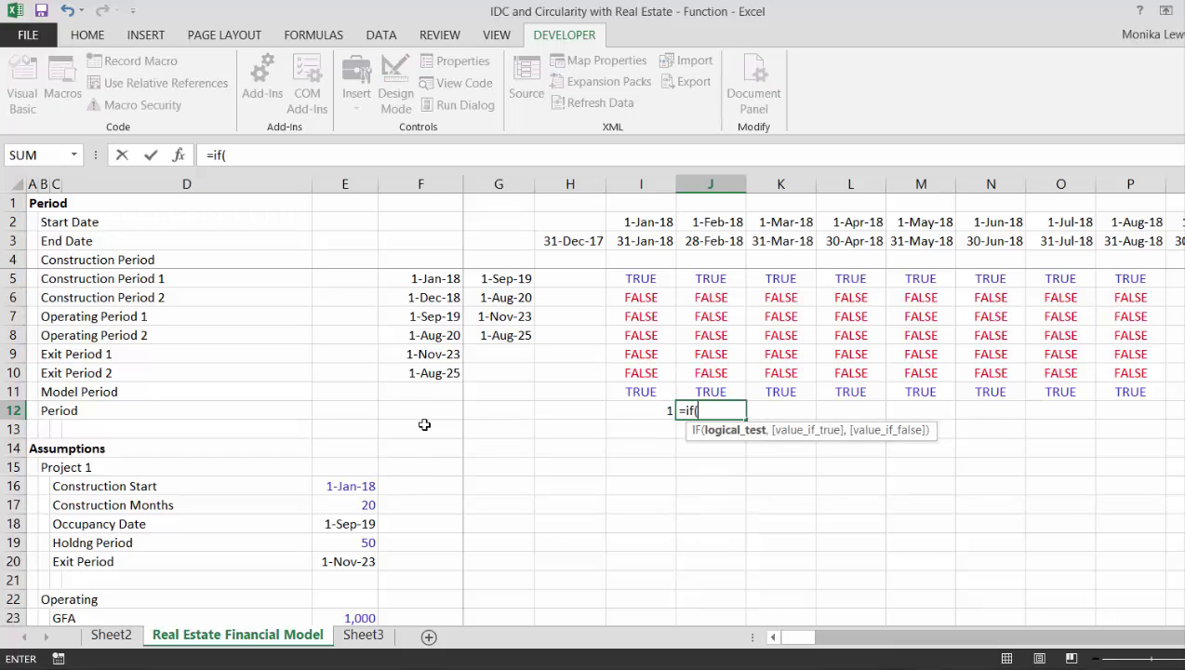
key(Up)
text(,)
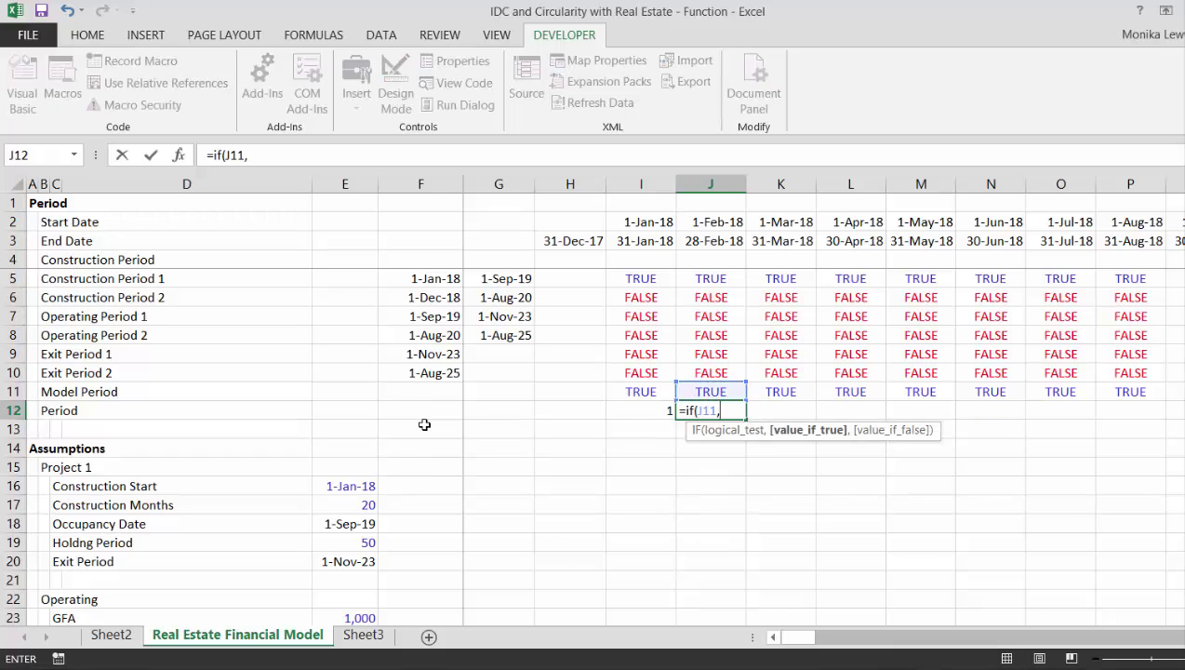
key(Left)
text(+1,)
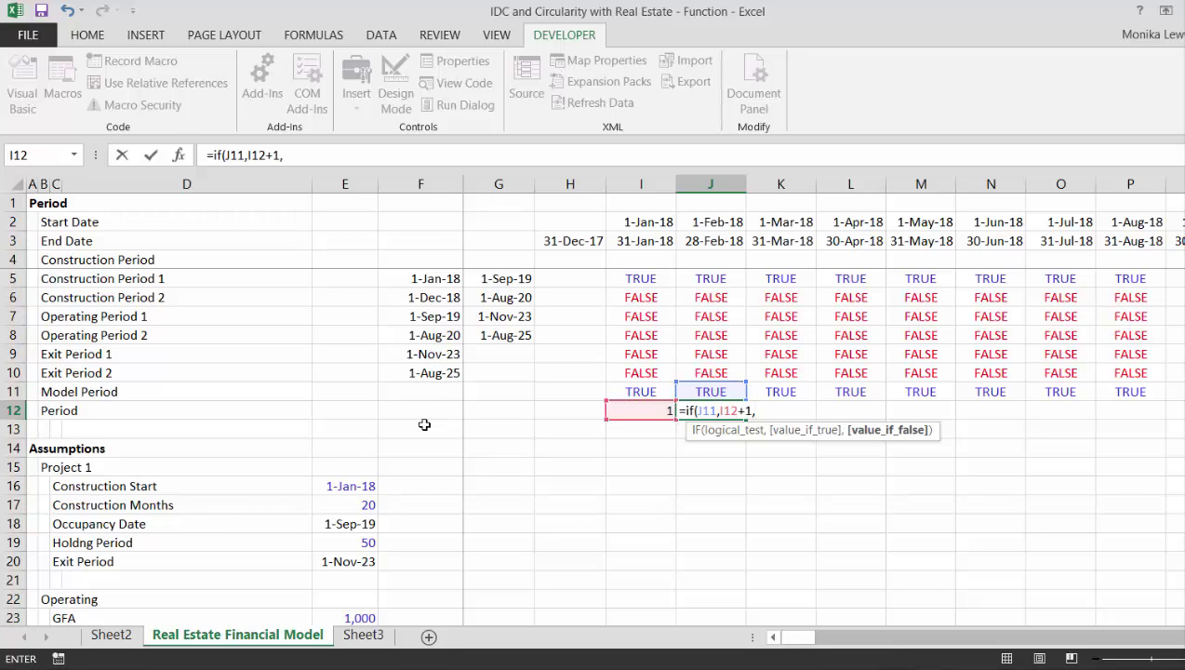
key(Return)
key(Return)
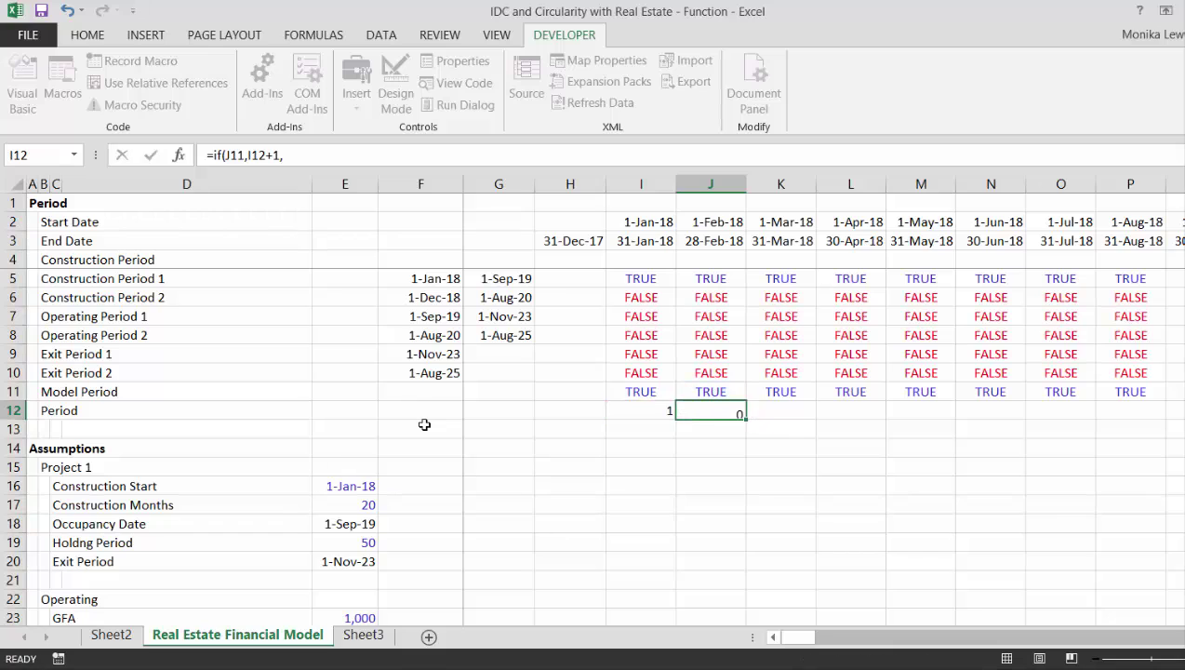
key(Up)
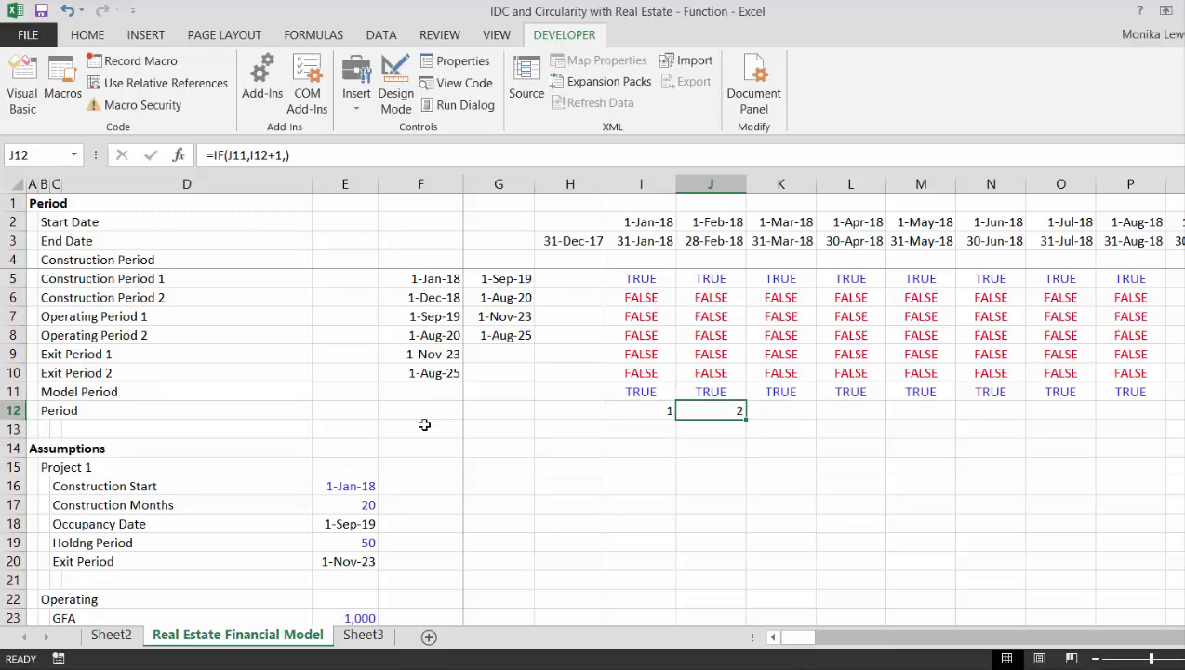
- Copy the J12 formula across the rest of the Period row
key(ctrl+shift+Right)
key(ctrl+r)
key(Right)
key(Right)
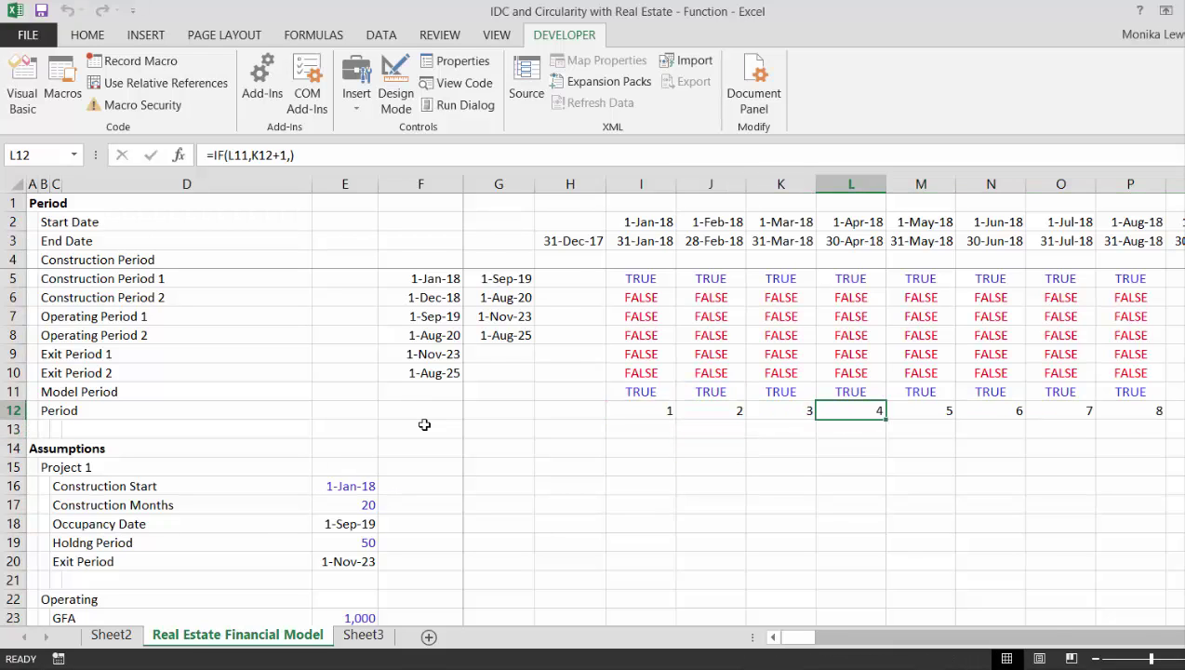
- Examine the Period row from its first column to the last model date, checking the numbering against the Model Period flags
key(ctrl+Right)
key(Right)
key(Left)
key(Left)
key(Left)
key(Left)
key(Left)
key(Left)
key(Left)
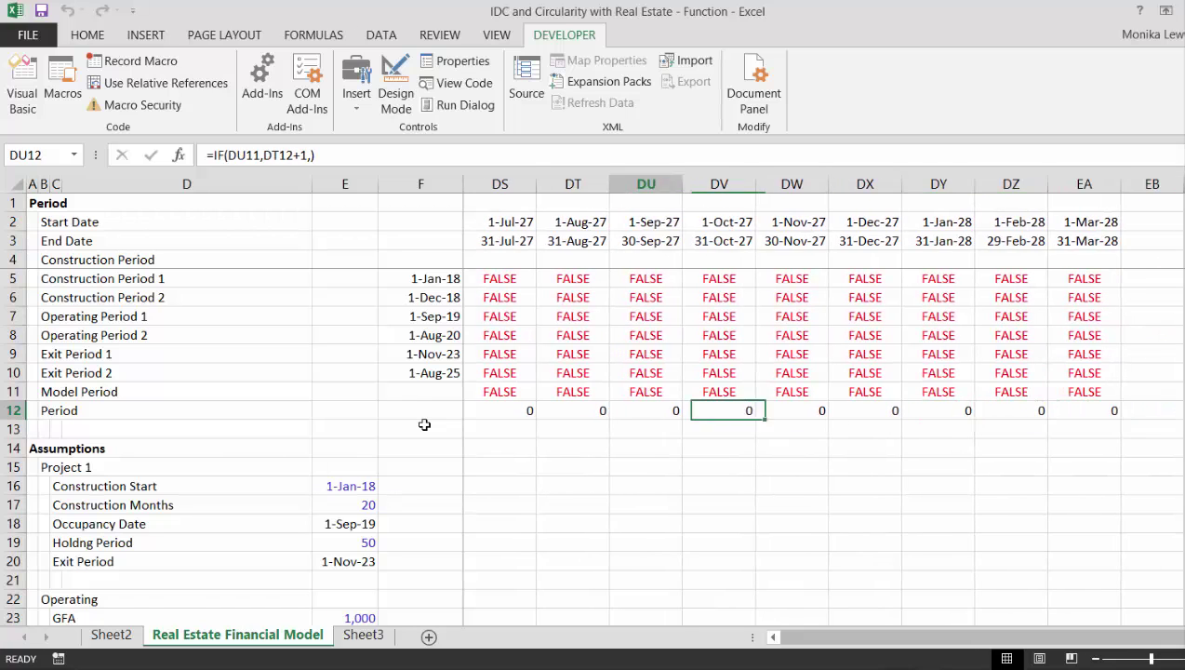
key(Left)
key(Left)
key(Left)
key(Left)
key(Left)
key(Left)
key(Left)
key(Left)
key(Left)
key(Left)
key(Left)
key(Left)
key(Left)
key(Left)
key(ctrl+Left)
key(Left)
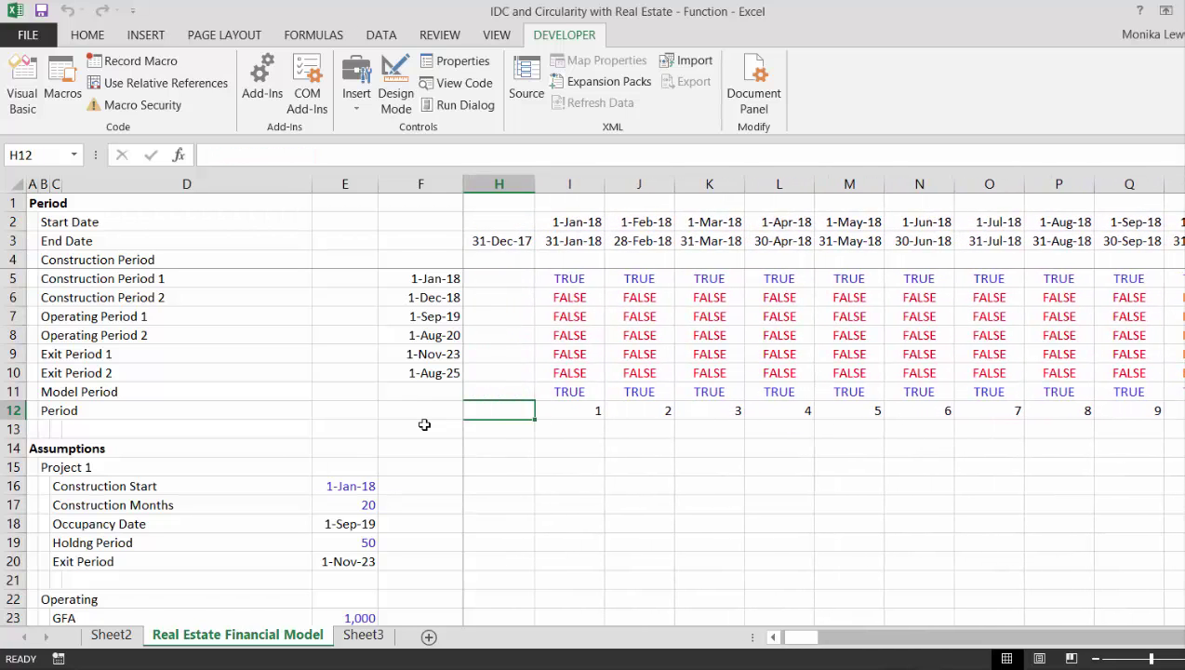
key(Right)
key(Right)
key(Right)
key(Right)
key(Right)
key(Right)
key(Right)
key(Right)
key(Right)
key(Right)
key(Right)
key(Right)
key(Right)
key(Right)
key(Right)
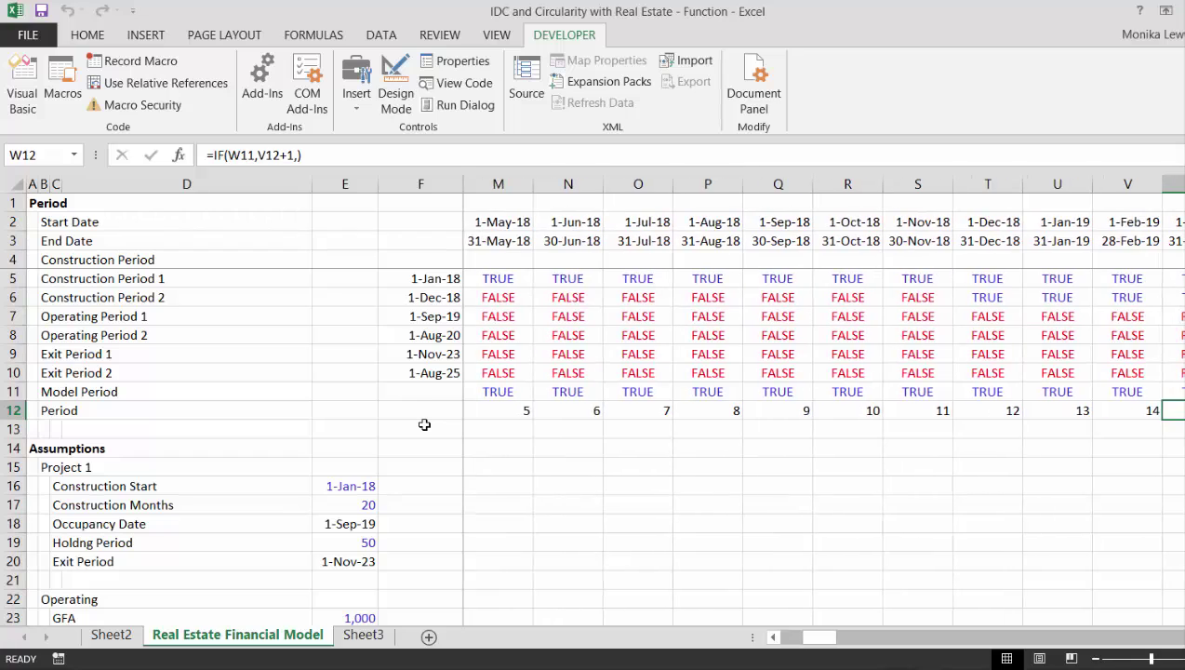
key(Right)
key(Right)
key(Right)
key(Right)
key(Right)
key(Right)
key(Right)
key(Right)
key(Right)
key(Right)
key(Right)
key(Right)
key(Right)
key(Right)
key(Right)
key(Right)
key(Right)
key(Right)
key(Right)
key(Right)
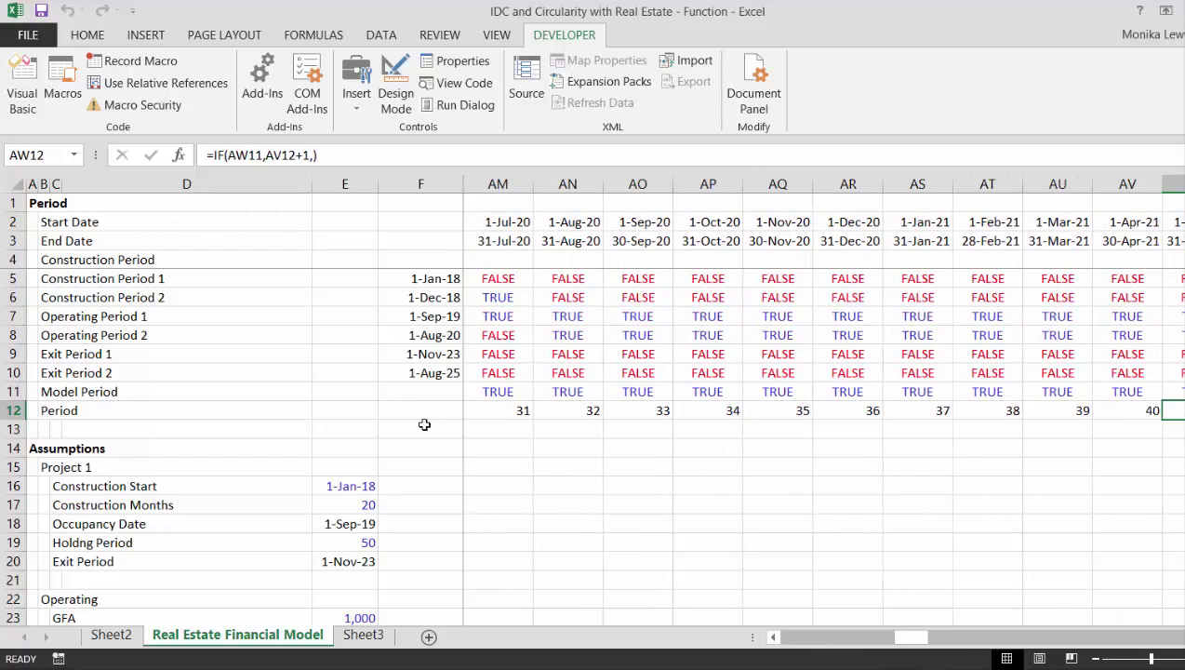
- Remove the empty false argument from the J12 formula, making it =IF(J11,I12+1)
key(ctrl+Left)
key(Left)
key(Right)
key(F2)
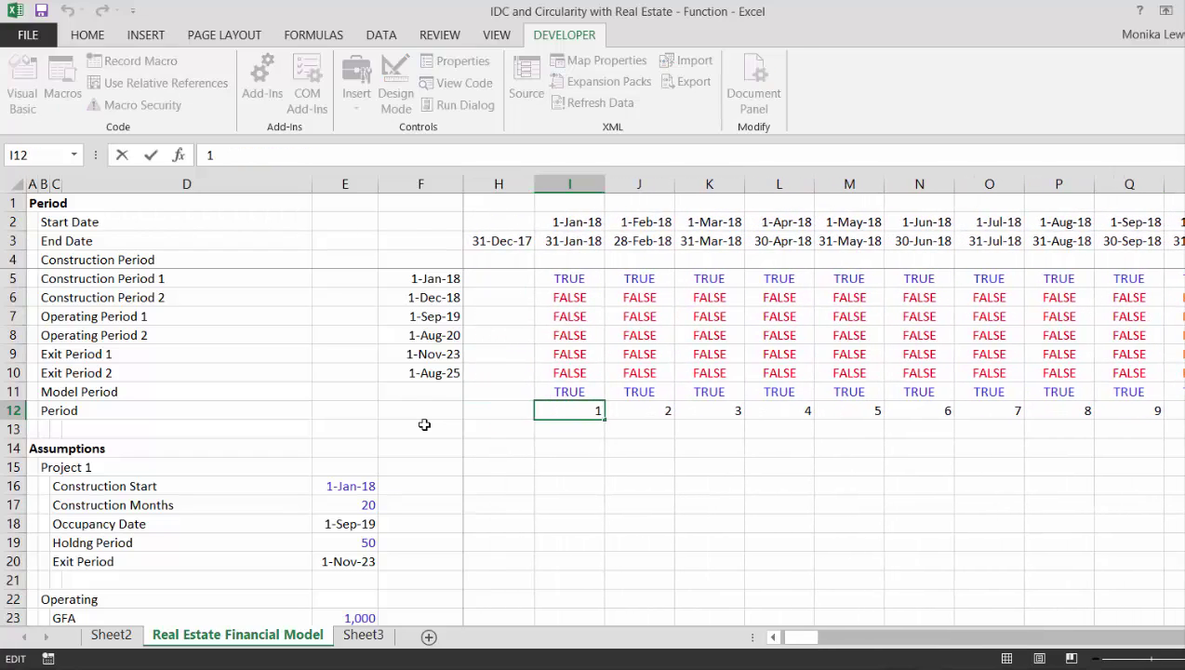
key(Escape)
key(Right)
key(F2)
key(Left)
text(,)
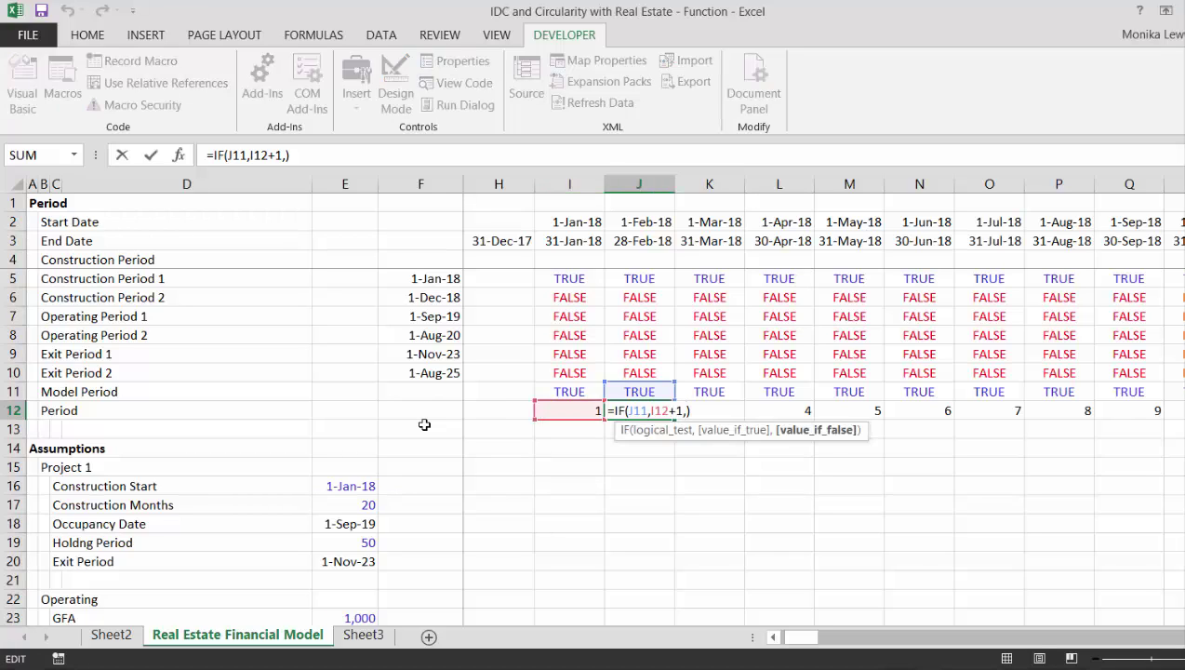
key(BackSpace)
key(ctrl+Return)
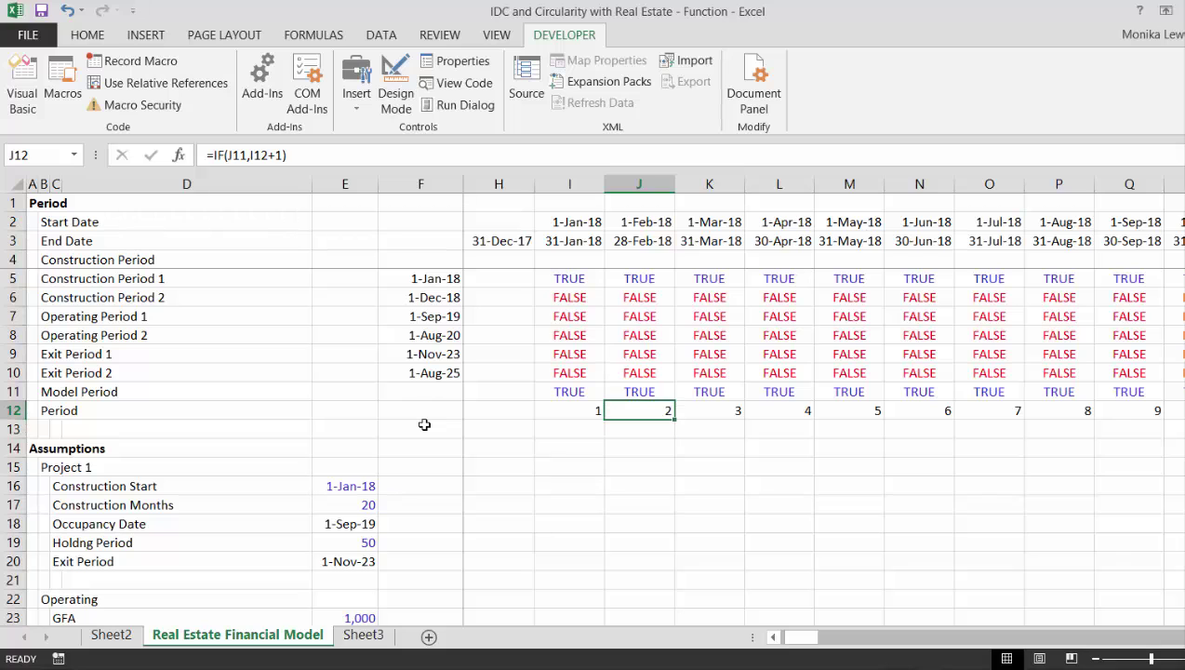
- Copy the revised J12 formula across the whole Period row and go to the row's end
key(ctrl+shift+r)
key(Right)
key(Right)
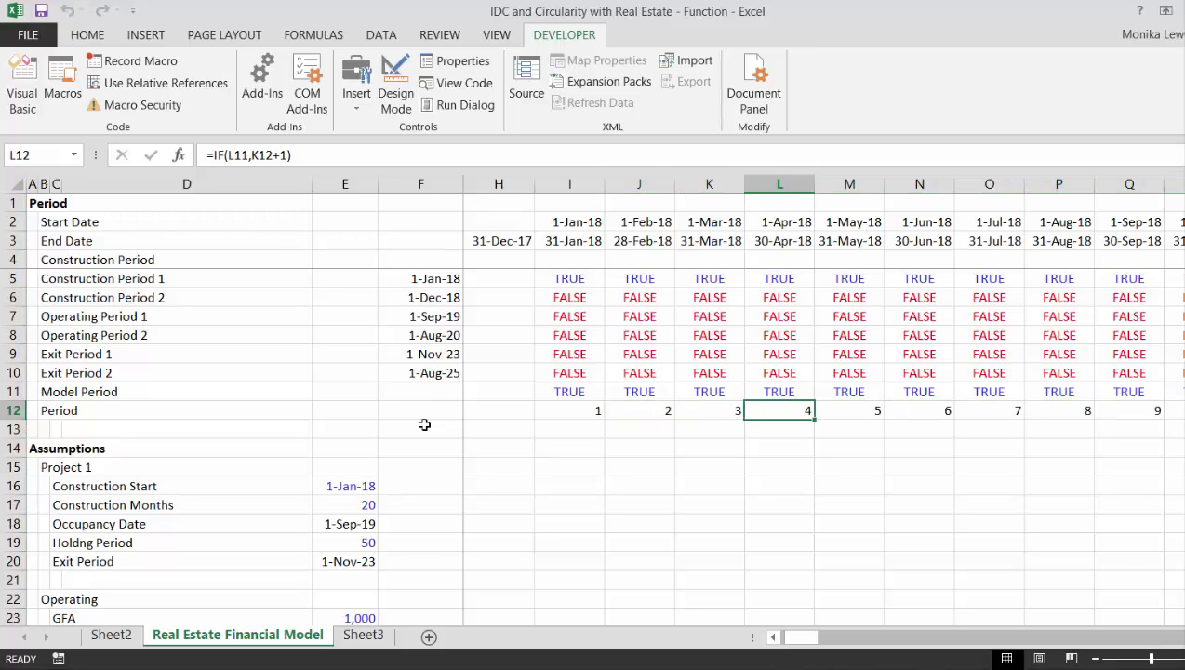
key(ctrl+Right)
key(Right)
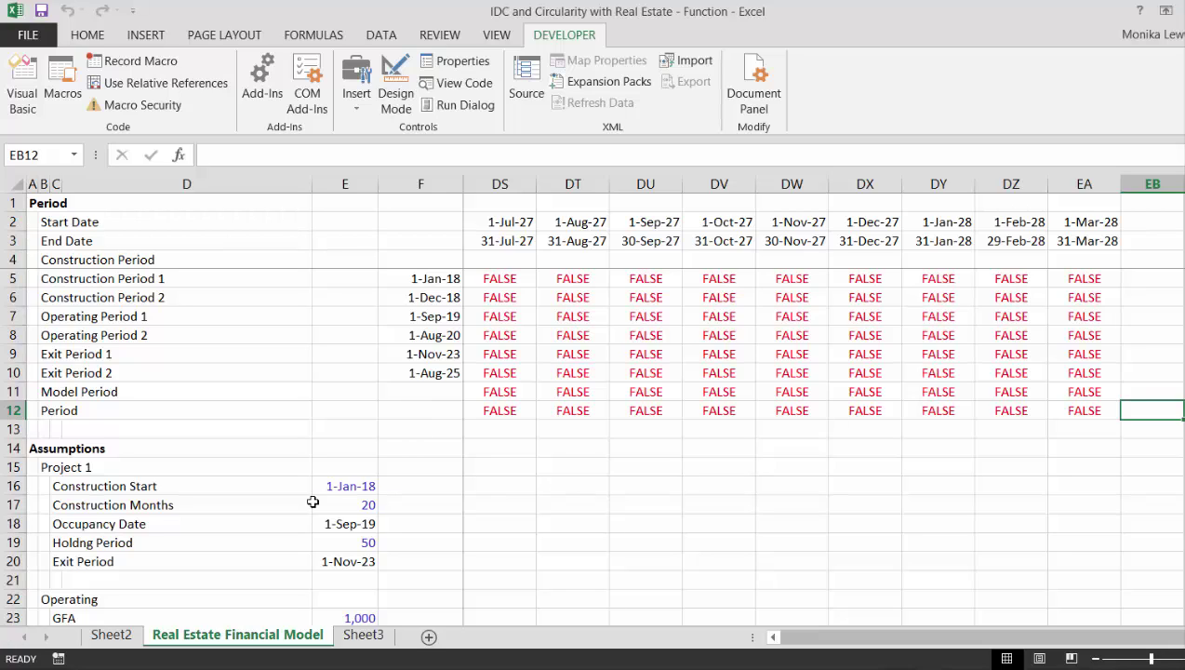
- Test the Period value in DT12 with an ISNUMBER formula in DT14, and clear the test cell
click(569, 468)
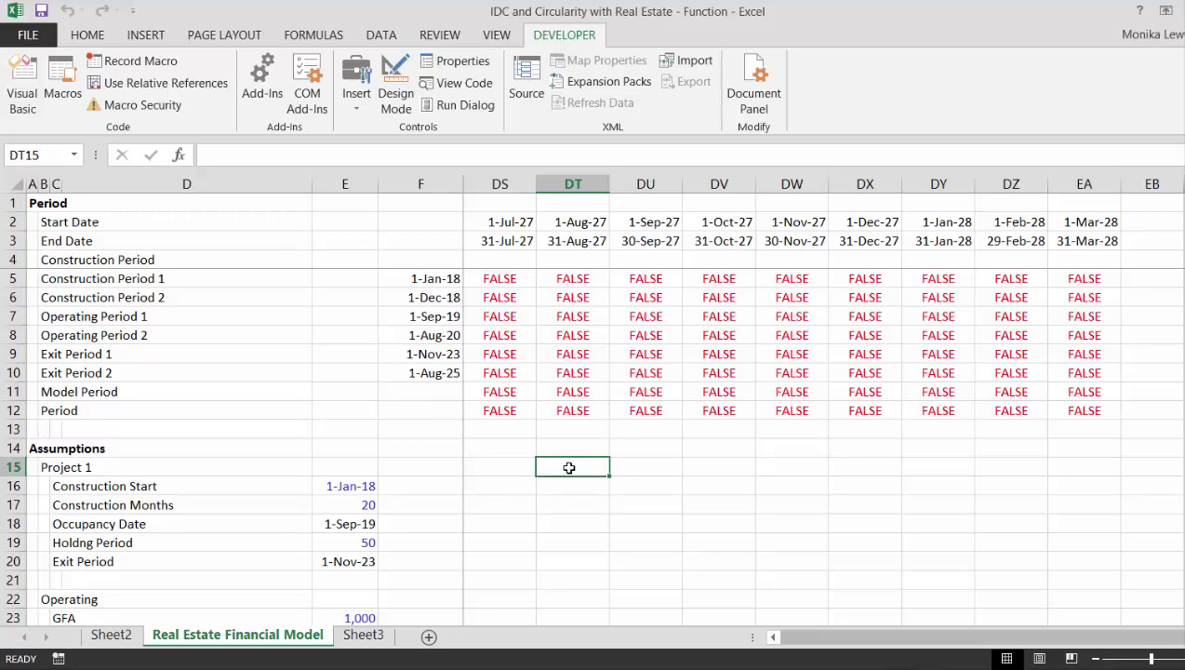
key(Up)
text(=is)
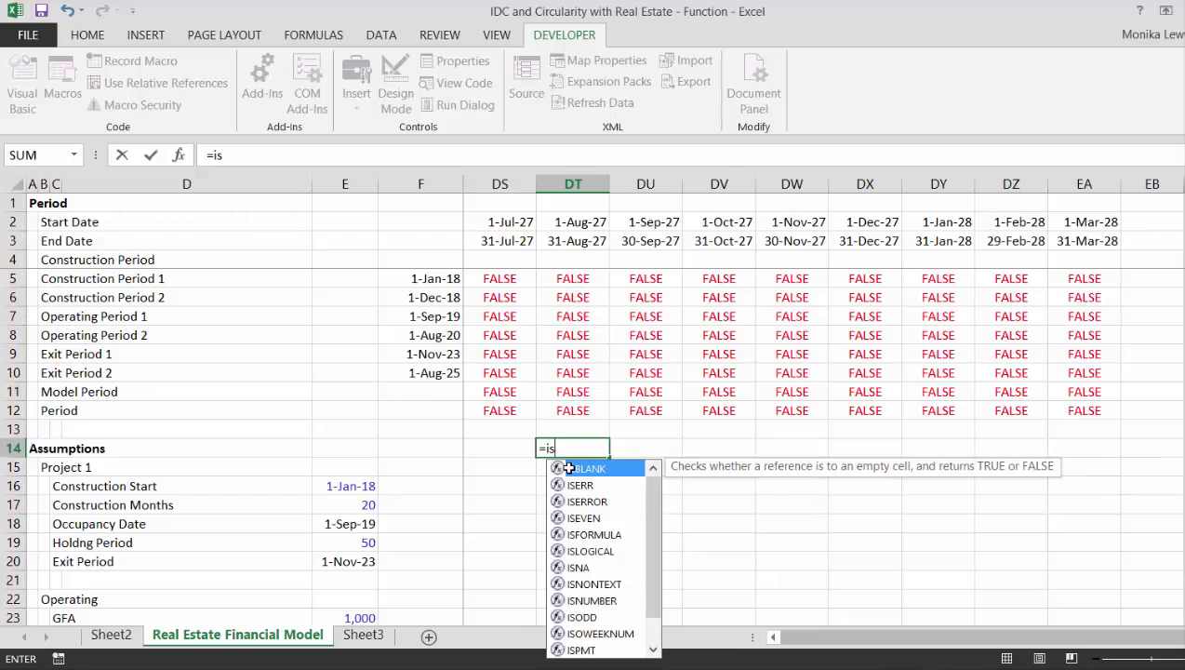
text(n)
key(Down)
key(Down)
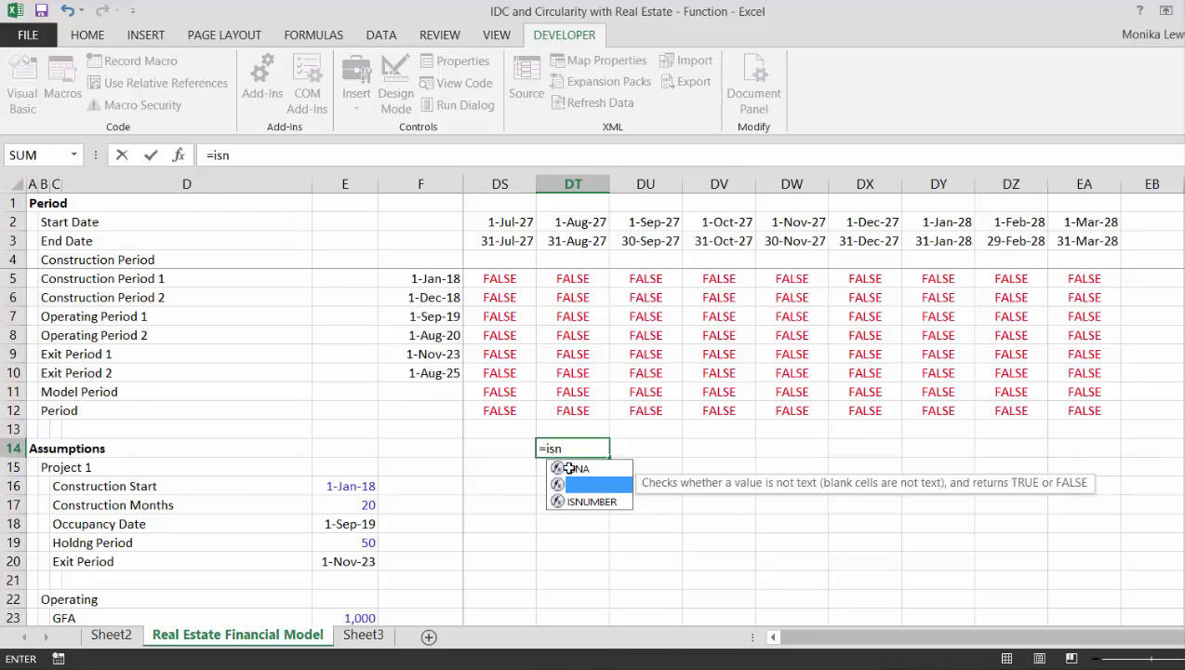
key(Tab)
key(Up)
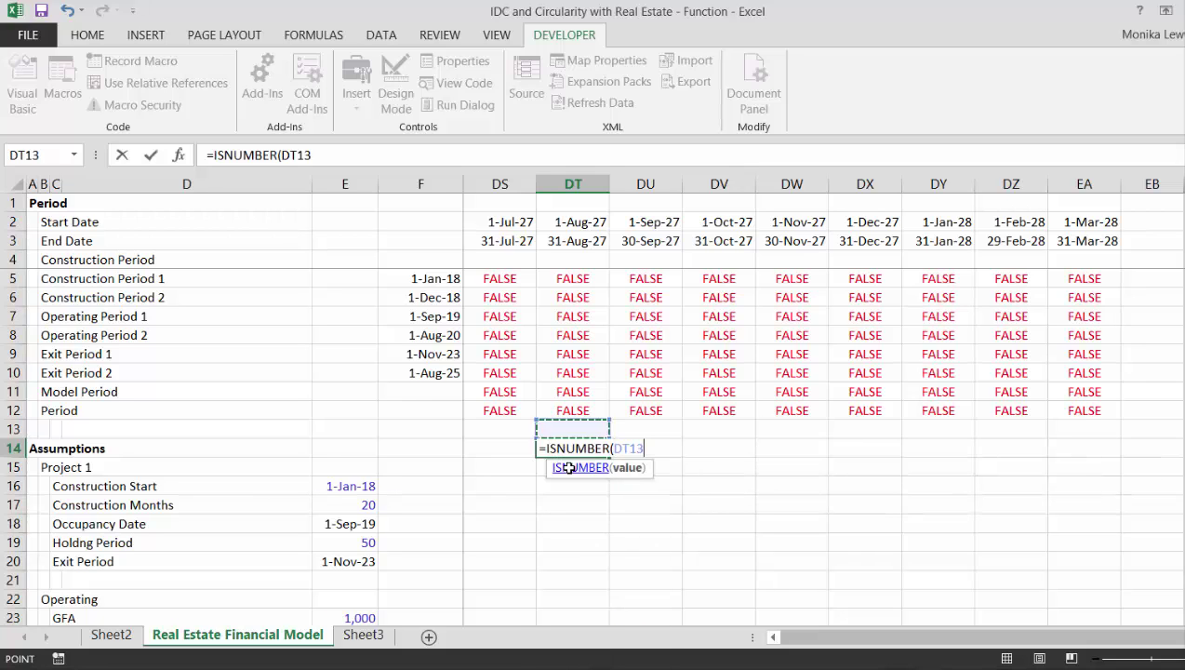
key(Up)
key(Return)
key(Up)
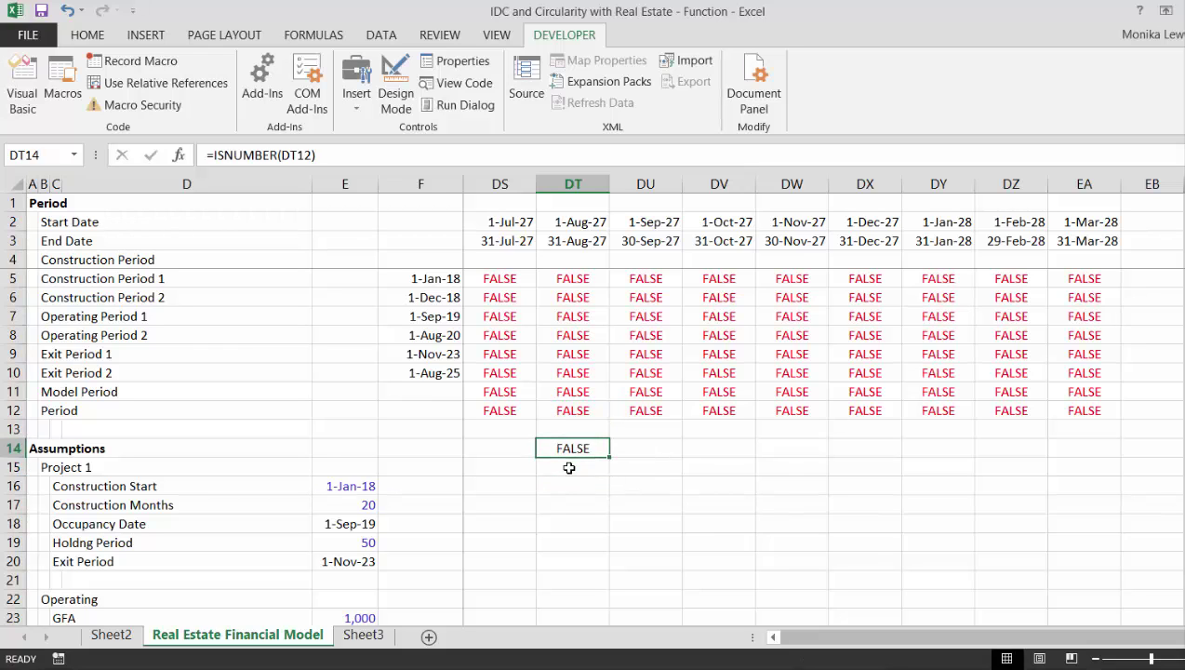
key(Delete)
- Examine the Period row again from the first period to the last column and return to the start of row 12
key(Up)
key(Up)
key(ctrl+Left)
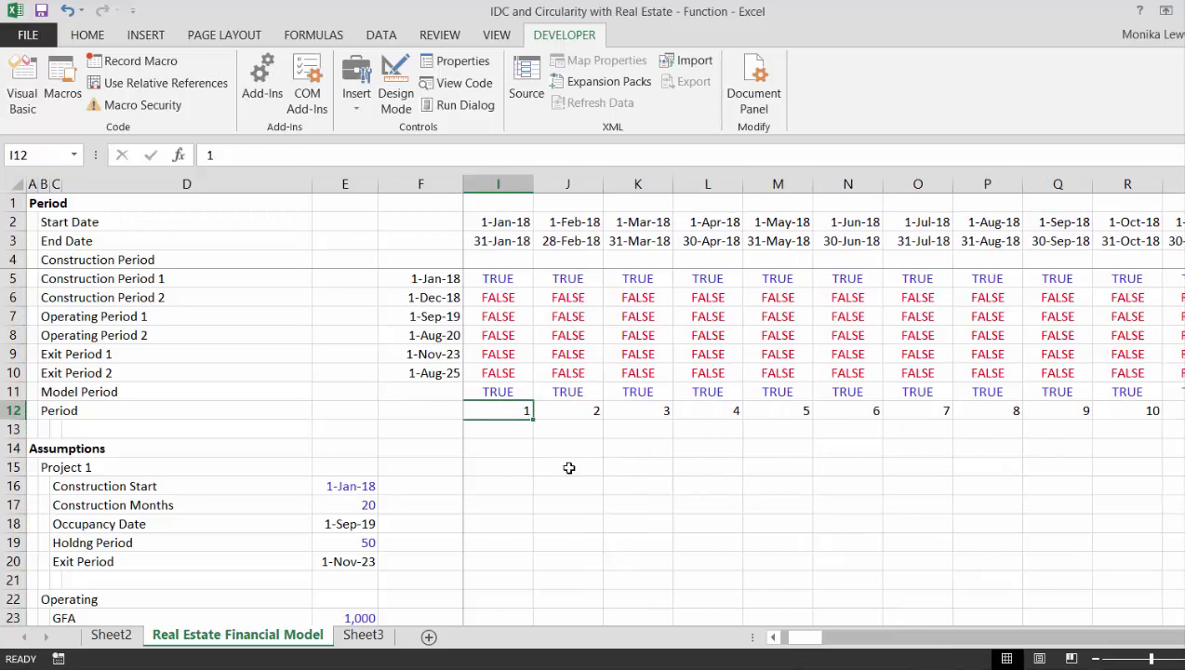
key(Right)
key(Right)
key(Right)
key(Right)
key(Right)
key(Right)
key(Right)
key(Right)
key(Right)
key(Right)
key(Right)
key(Right)
key(Right)
key(Right)
key(Right)
key(Right)
key(Right)
key(Right)
key(Right)
key(Right)
key(Right)
key(Right)
key(Right)
key(Right)
key(Right)
key(Right)
key(Right)
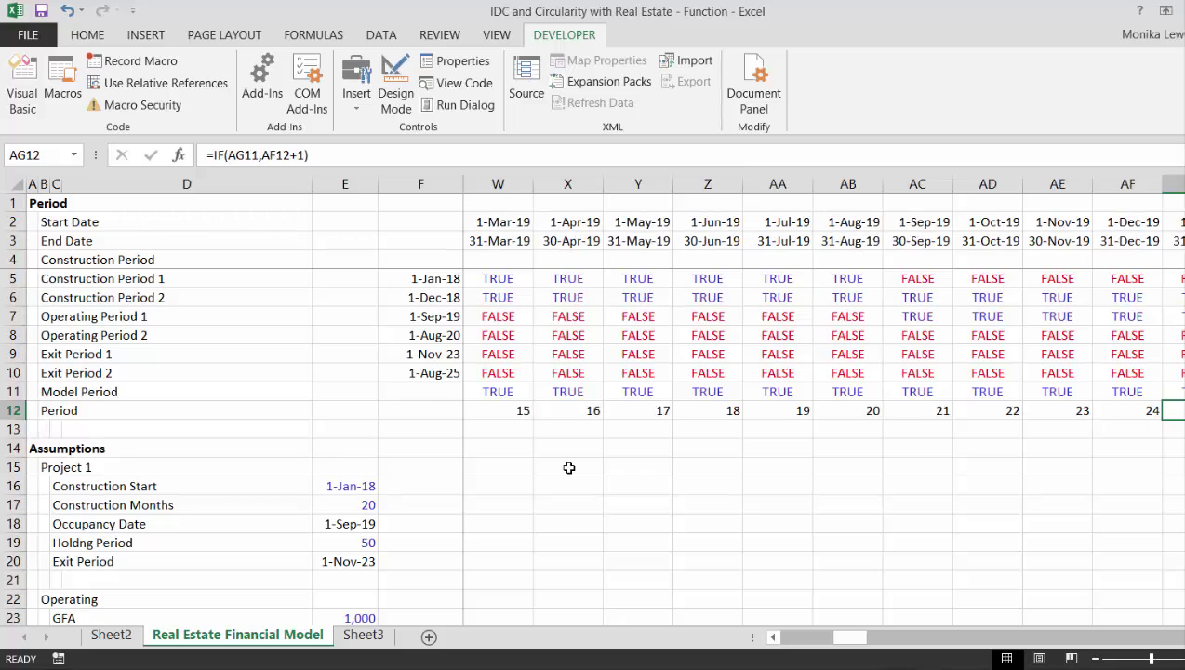
key(ctrl+Right)
key(Left)
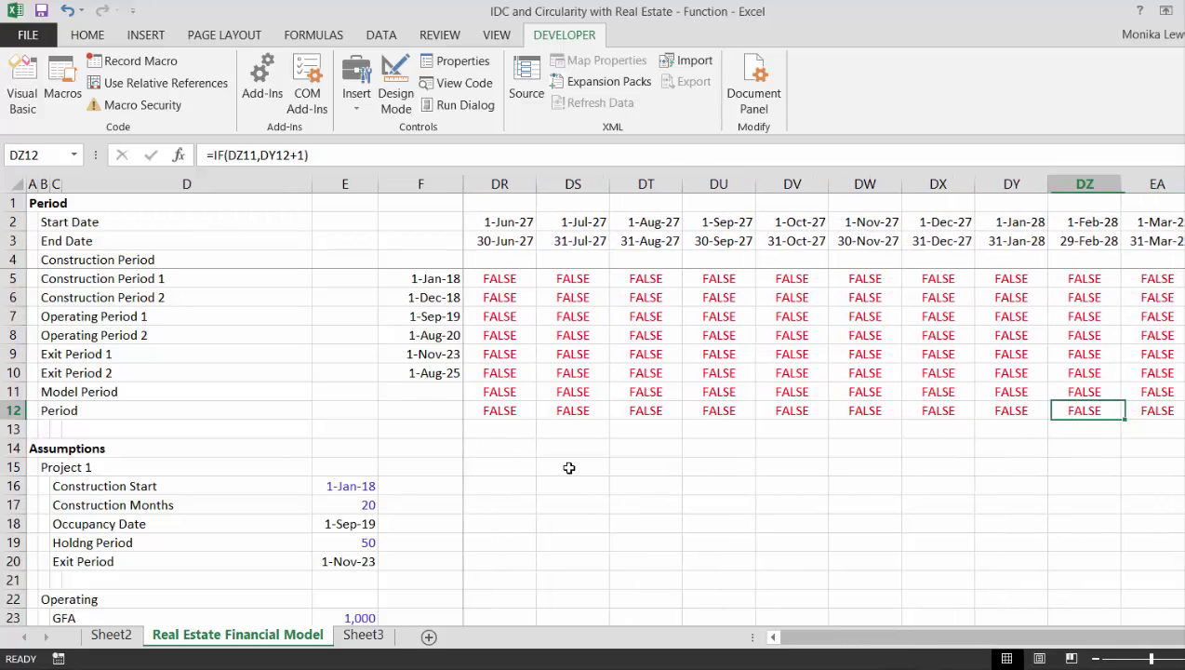
key(ctrl+Left)
key(Home)
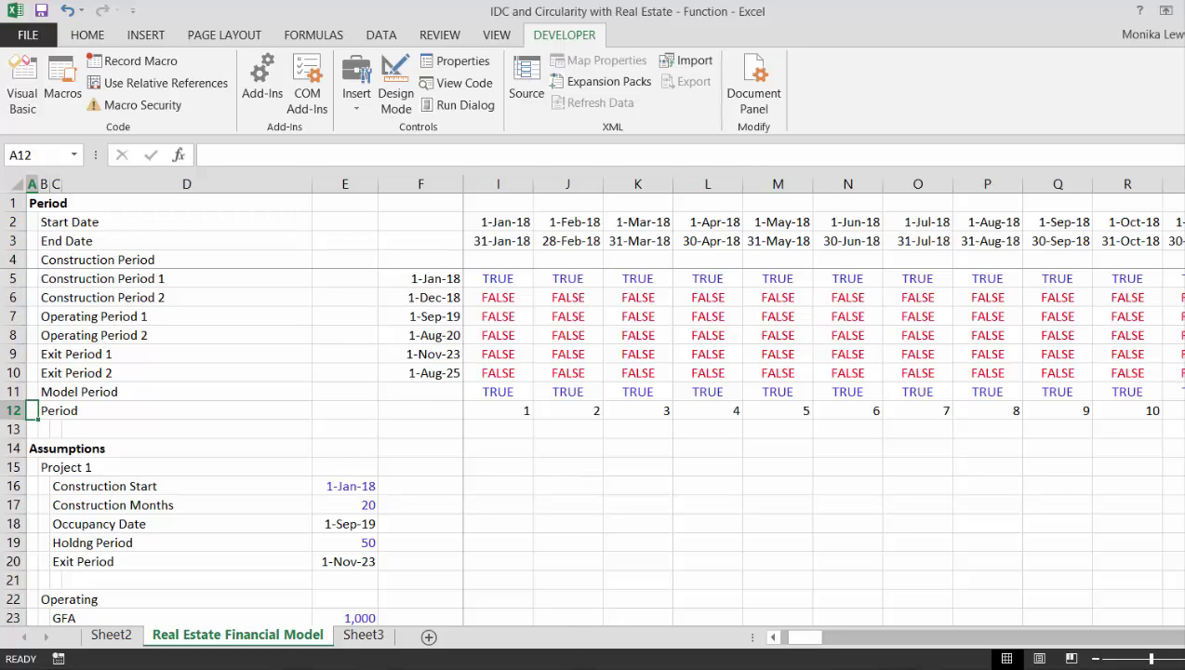
- Switch to the Visual Basic editor and review find_cost's start_period and end_period loops down to the line above find_cost = output
key(alt+Tab)
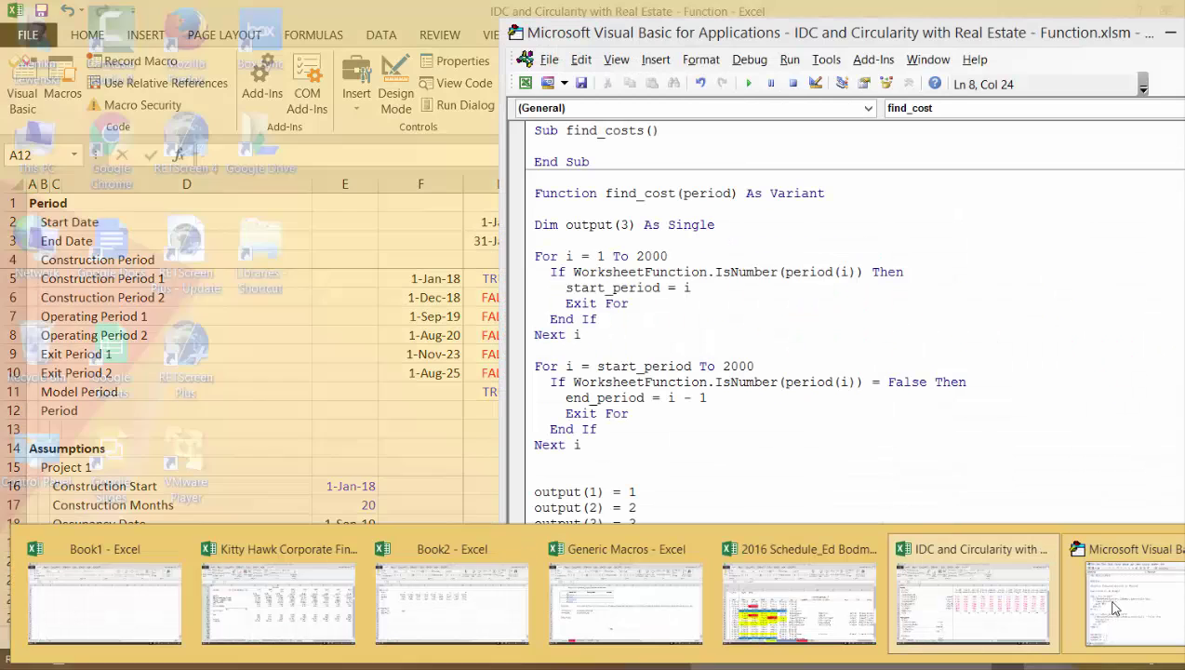
click(1114, 607)
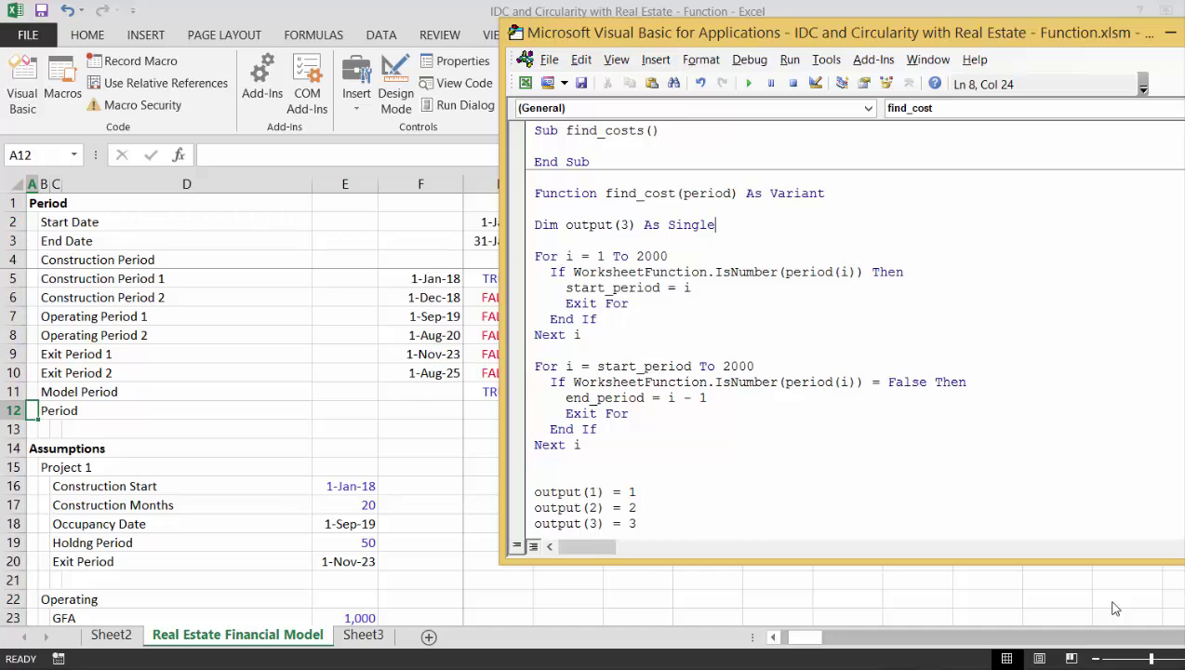
key(Down)
key(Down)
key(Down)
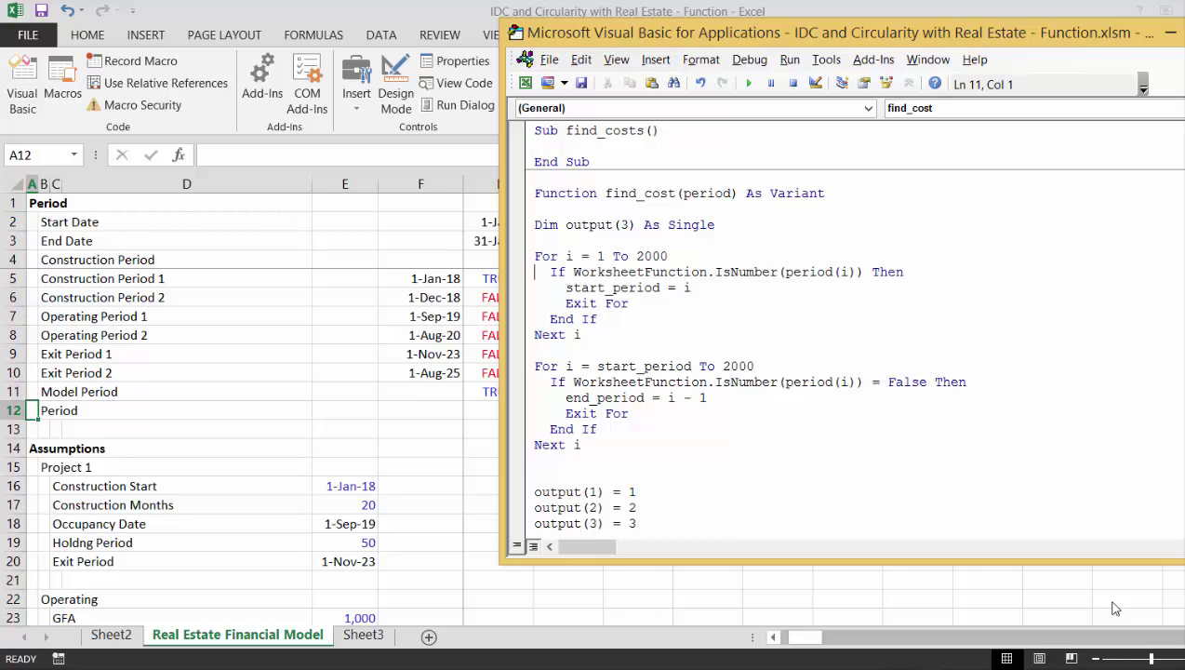
key(Down)
key(Down)
key(Down)
key(Down)
key(Down)
key(Down)
key(Down)
key(Down)
key(Down)
key(Down)
key(Down)
key(Down)
key(Down)
key(Down)
key(Down)
key(Down)
key(Down)
key(Down)
key(Down)
key(Down)
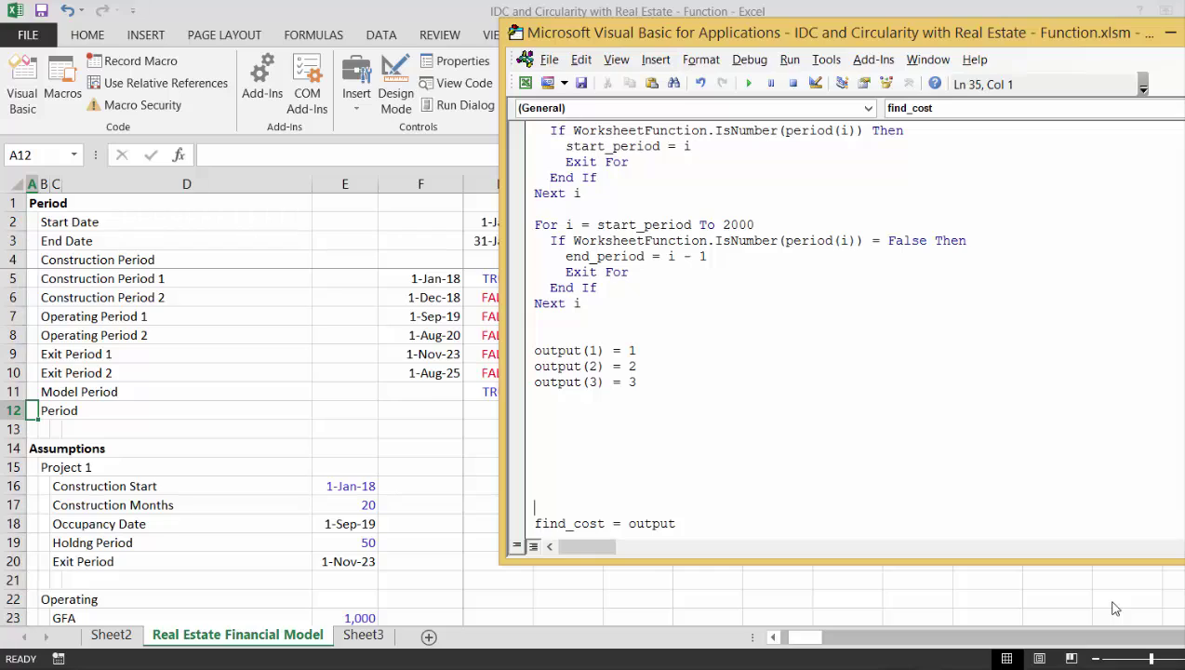
- Remove the surplus blank lines between the output assignments and find_cost = output
key(Up)
key(Up)
key(Up)
key(Up)
key(Up)
key(Up)
key(BackSpace)
key(BackSpace)
key(Down)
key(Down)
key(Down)
key(Down)
key(Down)
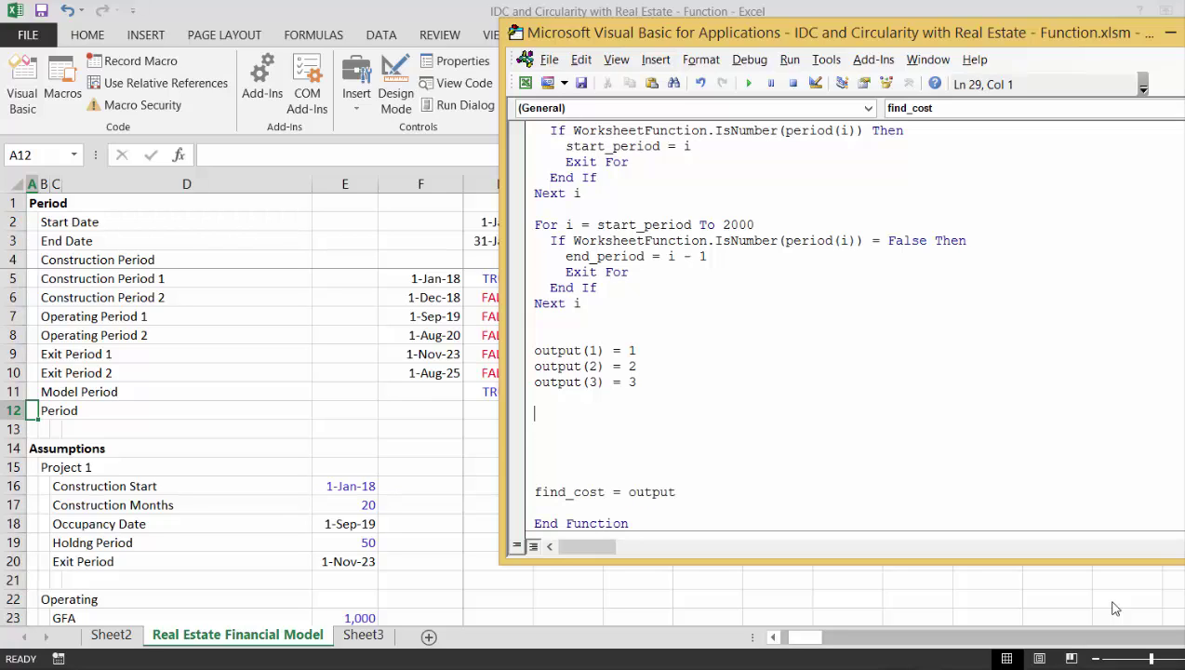
key(BackSpace)
key(BackSpace)
key(BackSpace)
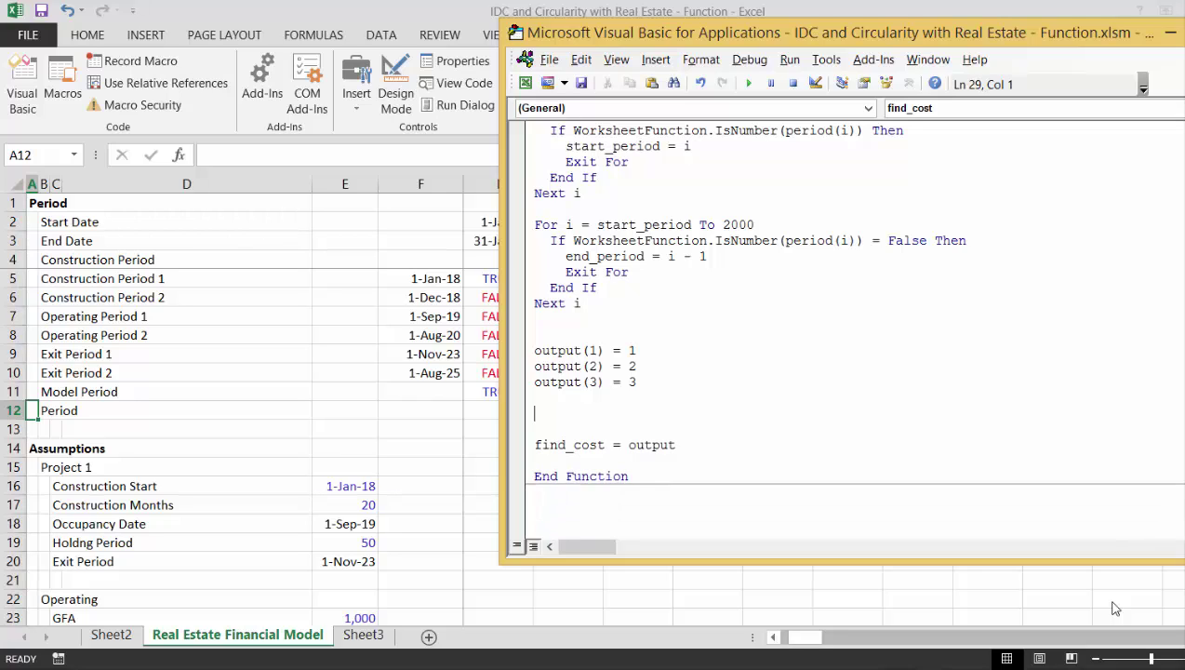
key(BackSpace)
key(Down)
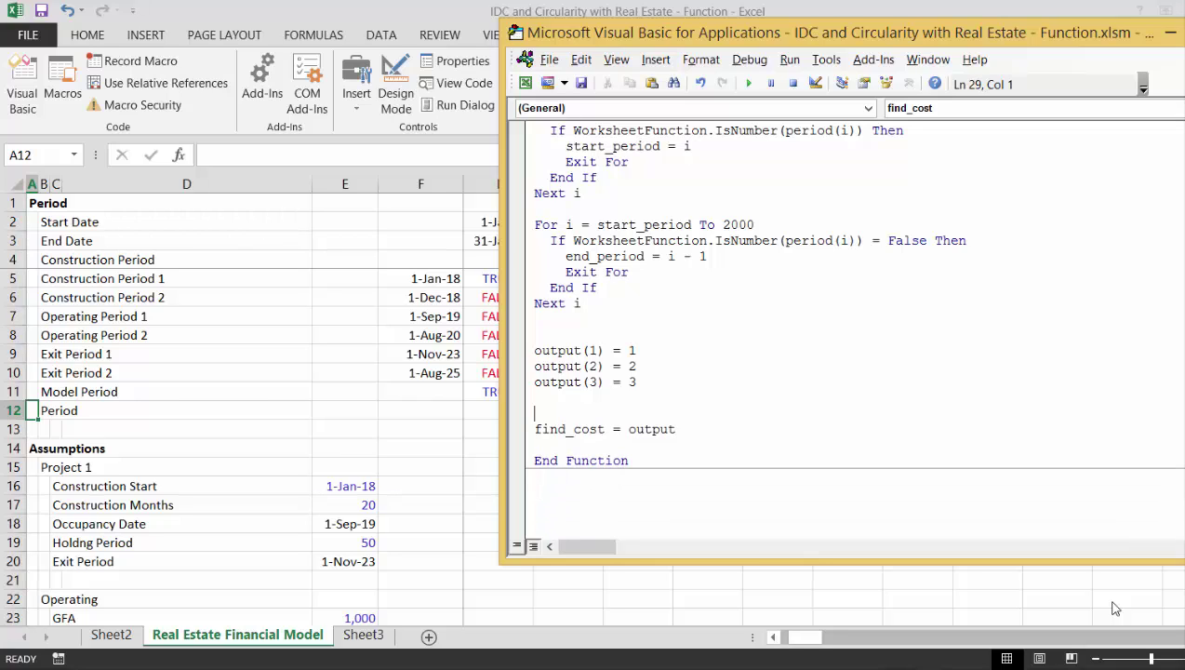
key(BackSpace)
- Insert five blank lines above the output(1) assignment in find_cost
key(Up)
key(Up)
key(Up)
key(Up)
key(Return)
key(Return)
key(Return)
key(Return)
key(Return)
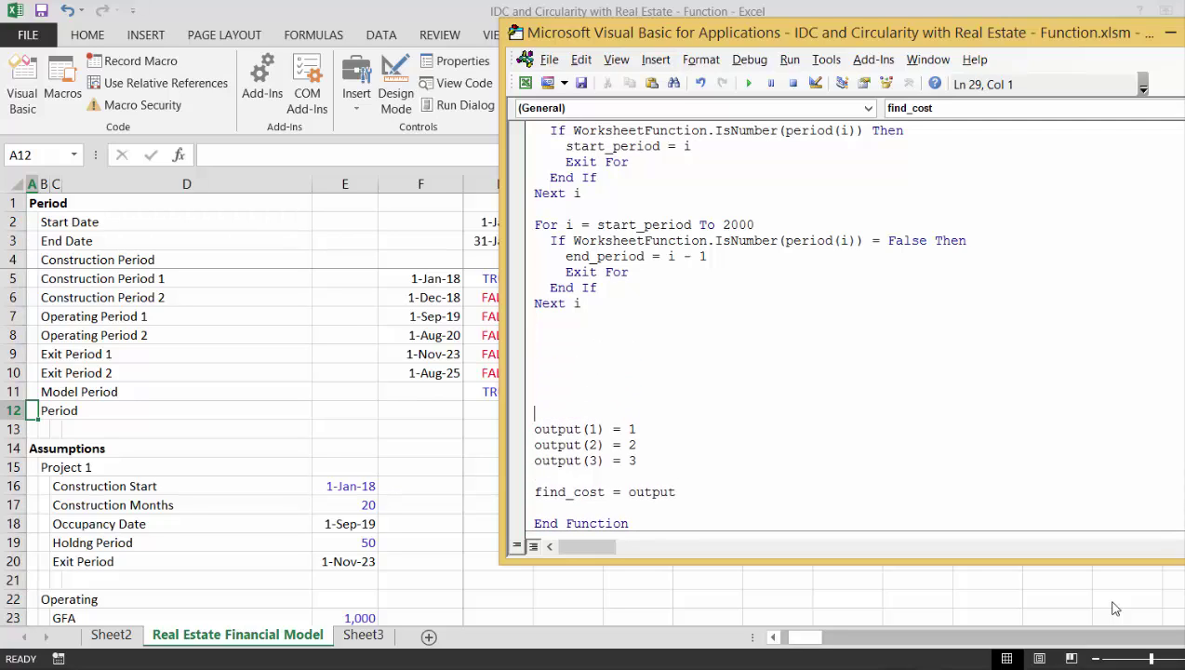
- Change the output(1) assignment so that it returns total_cost
key(Down)
key(End)
key(BackSpace)
text(total_cos)
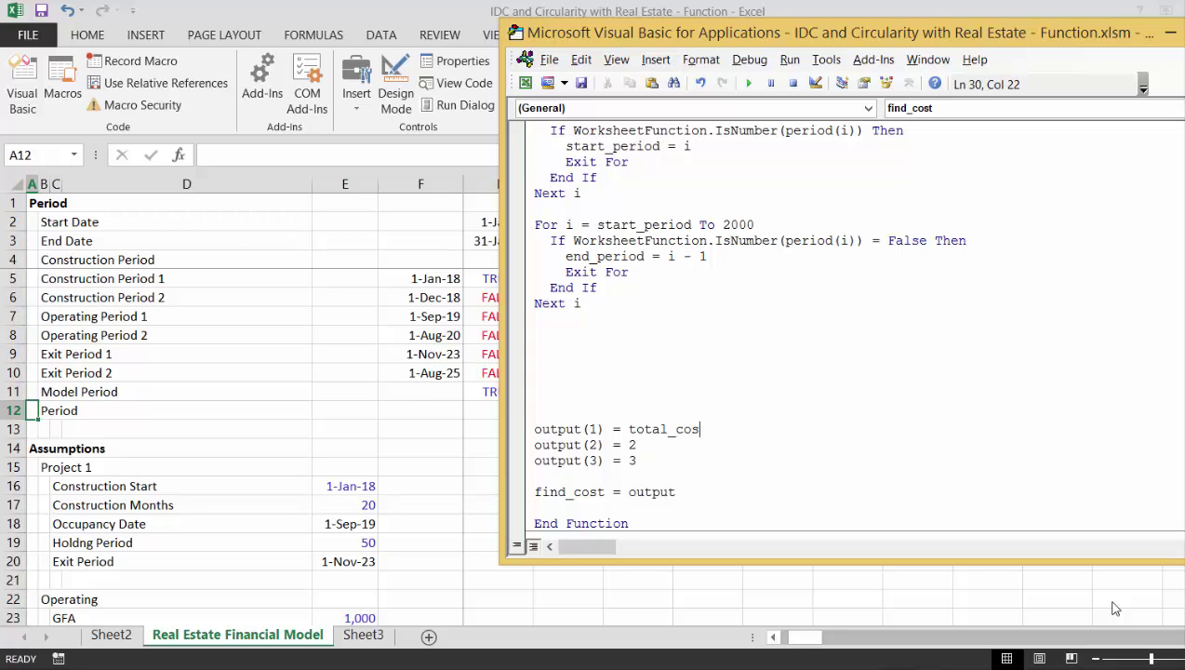
text(t)
- Add more blank lines above the output(1) assignment to make room for the cost calculations
key(Up)
key(Up)
key(Up)
key(Return)
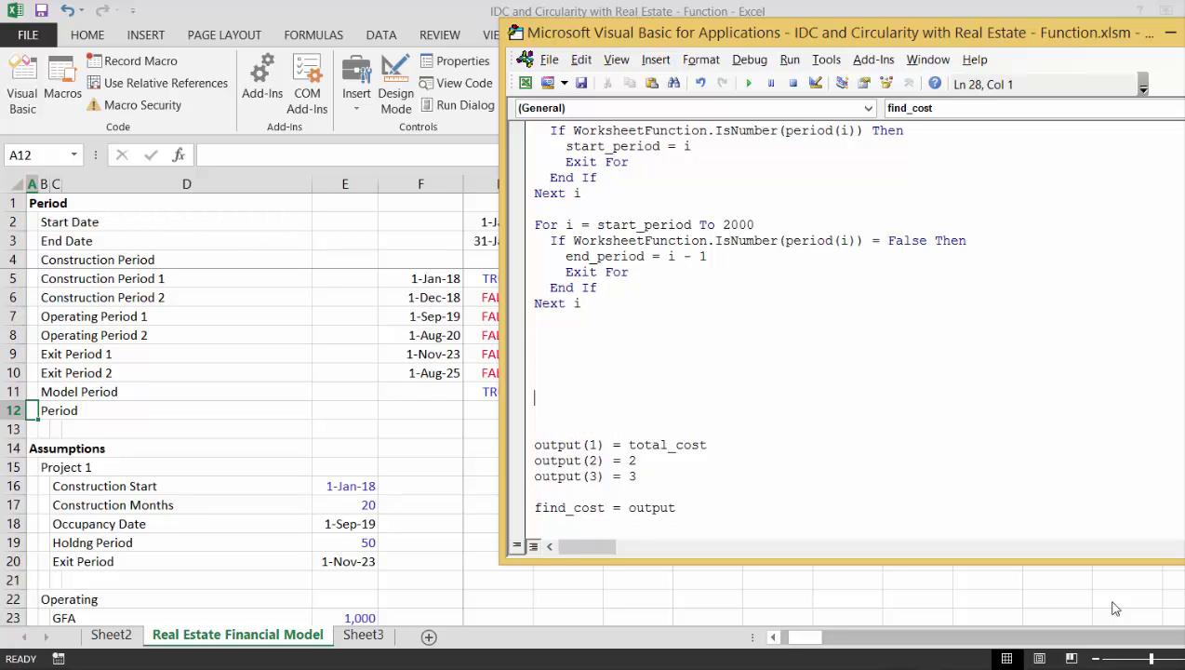
key(Return)
key(Return)
key(Up)
key(Return)
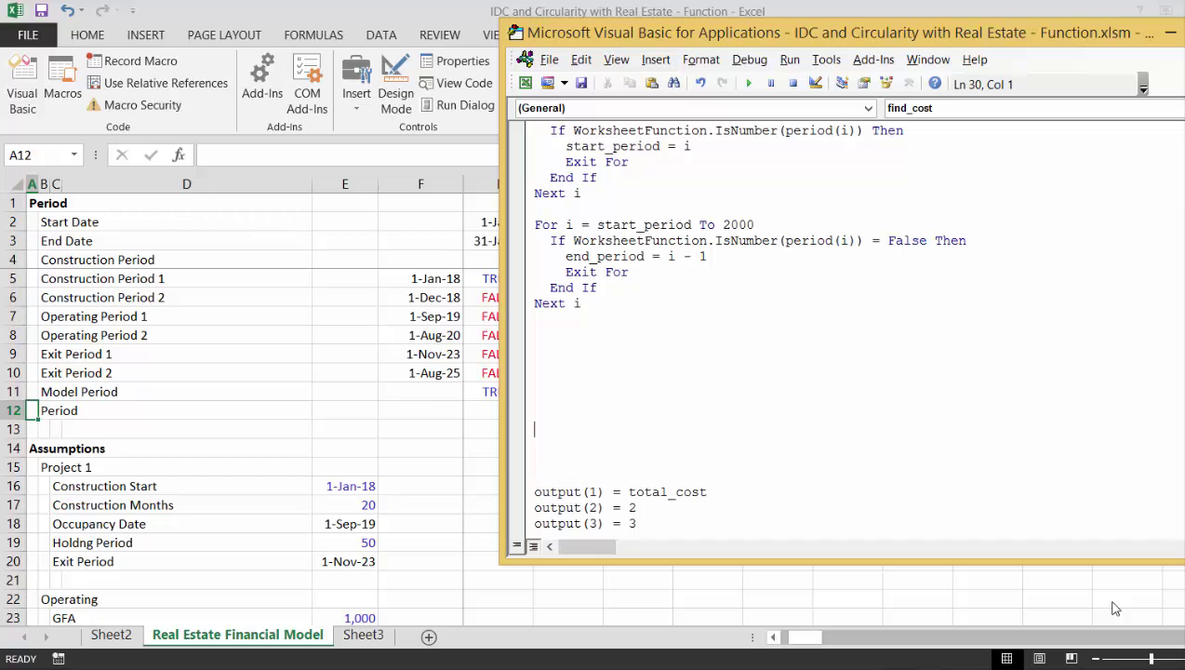
- Switch to the Excel model and examine the Summary of Sources and Uses, including the direct cost, IDC and fees of both projects
click(432, 496)
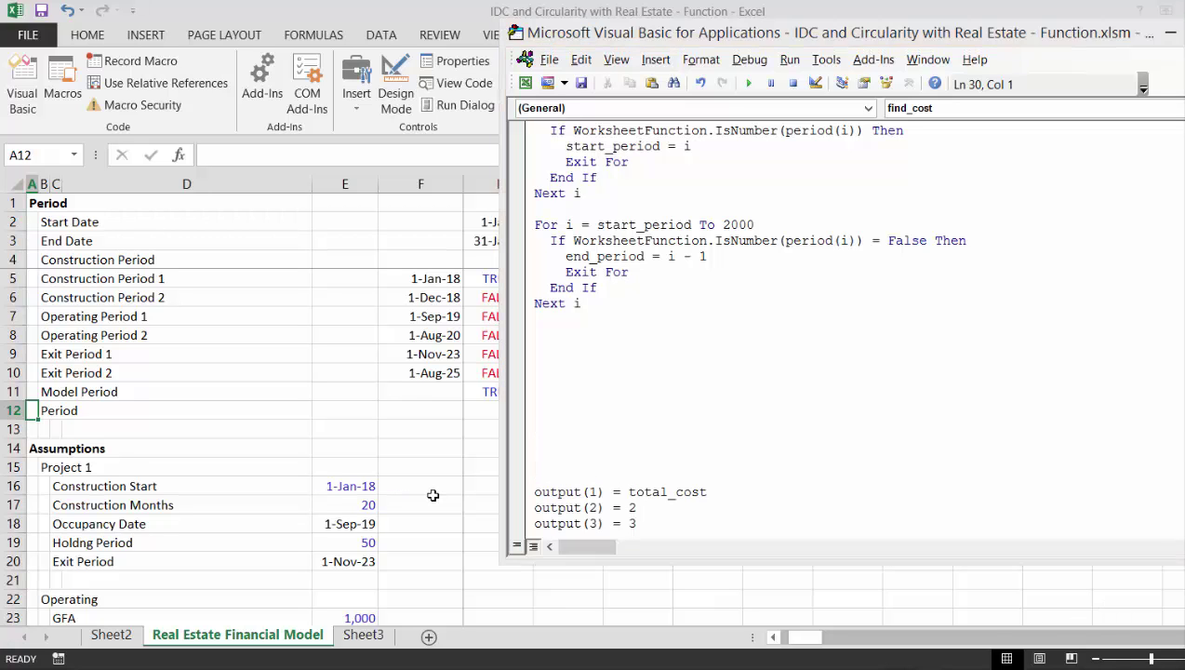
key(Page_Down)
key(Page_Down)
key(Page_Down)
key(Page_Down)
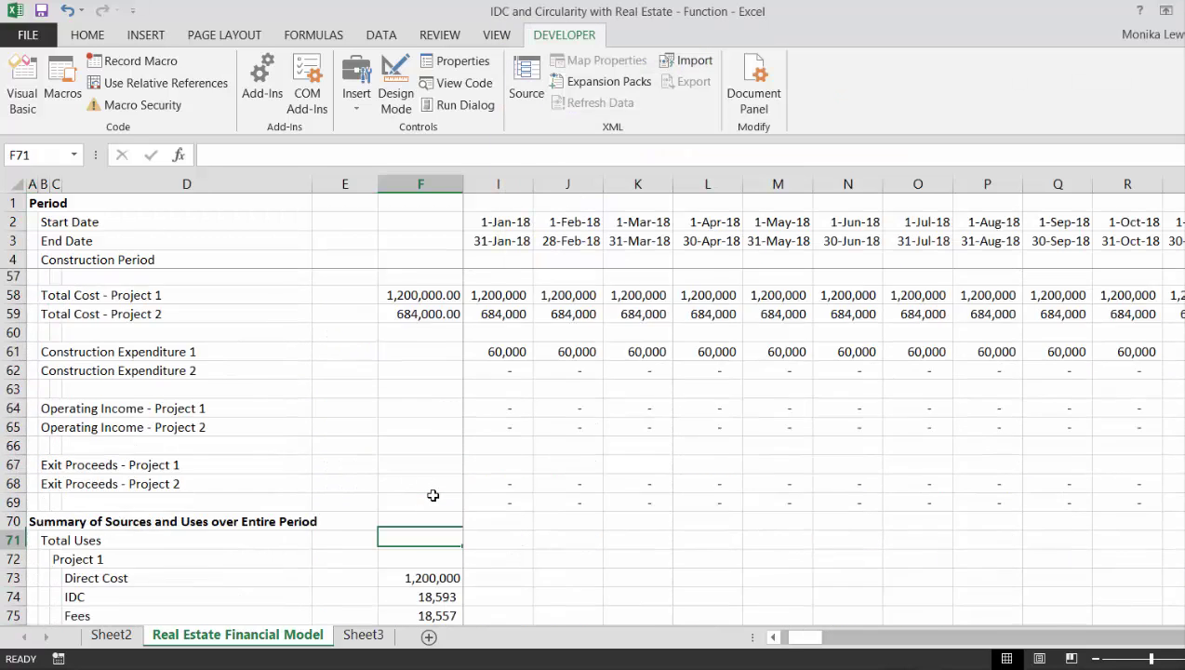
click(432, 495)
key(Up)
key(Up)
key(Up)
key(Up)
key(Up)
key(Up)
key(Up)
key(Up)
key(Up)
key(Up)
key(Up)
key(Up)
key(Up)
key(Up)
key(Up)
key(Up)
key(Up)
key(Up)
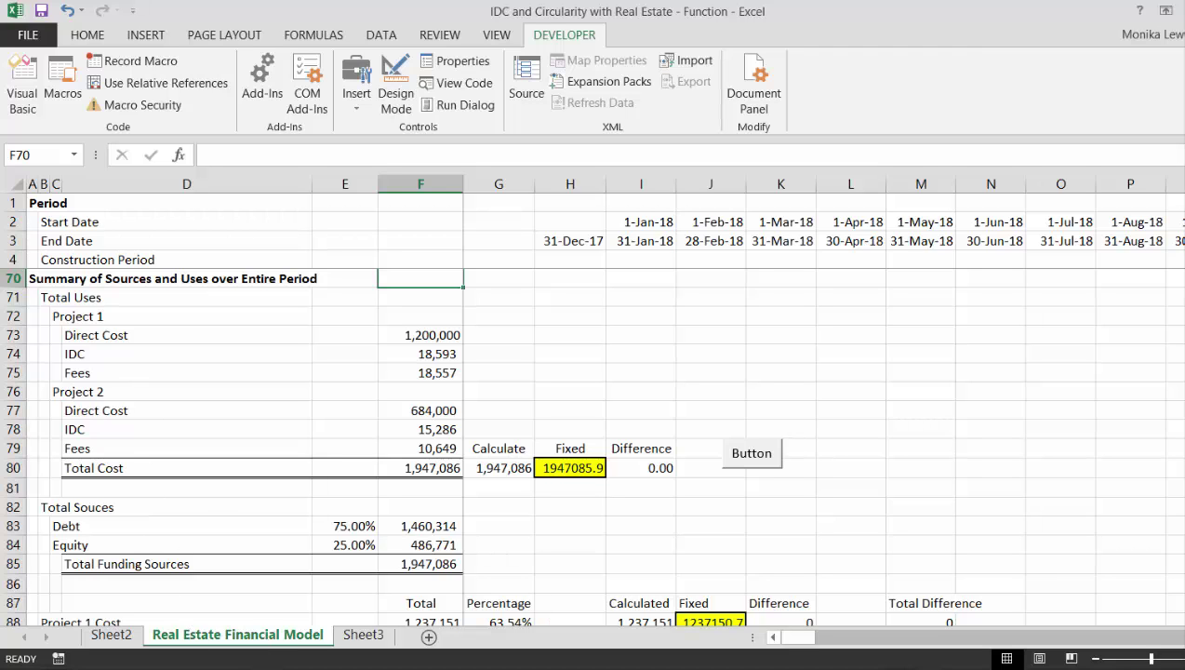
- Return to the Visual Basic editor and write total_cost = project_1_cost + project_2_cost above the output assignments
click(651, 668)
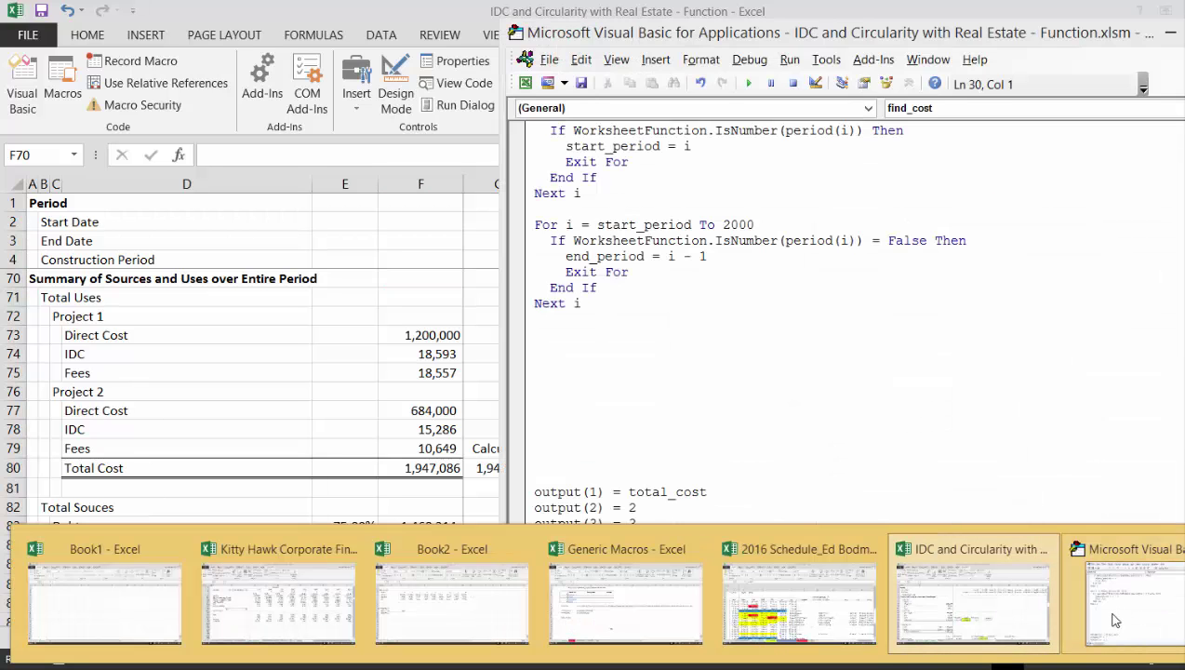
click(1115, 620)
text(tot)
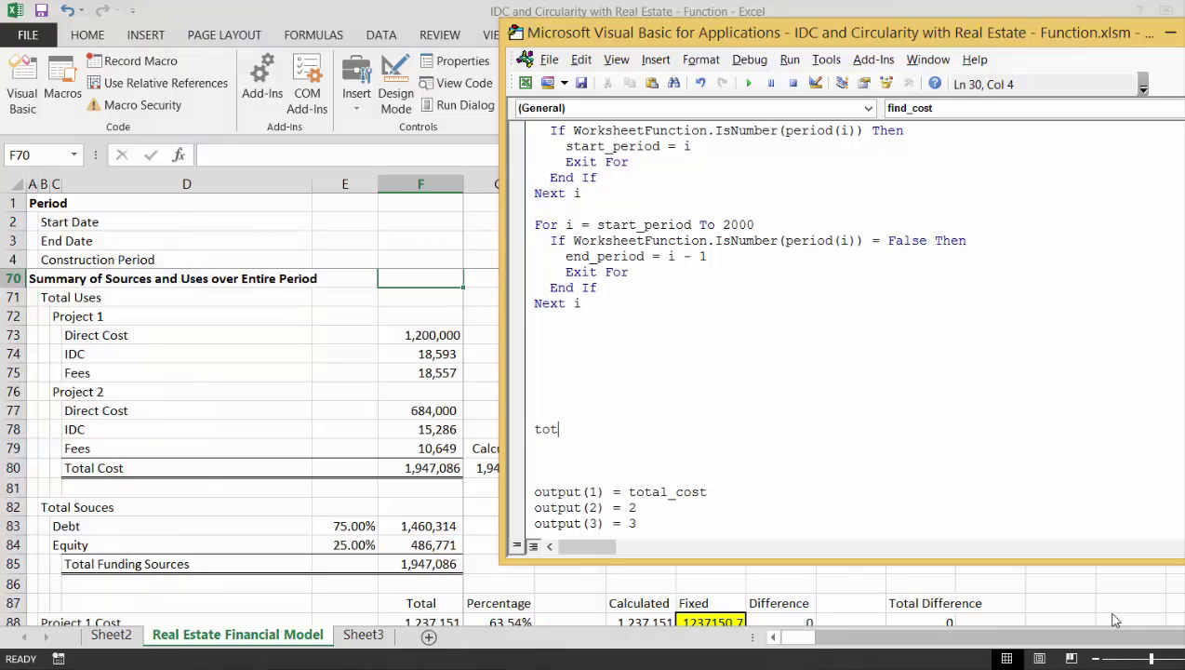
text(al_cost = project_1_cost )
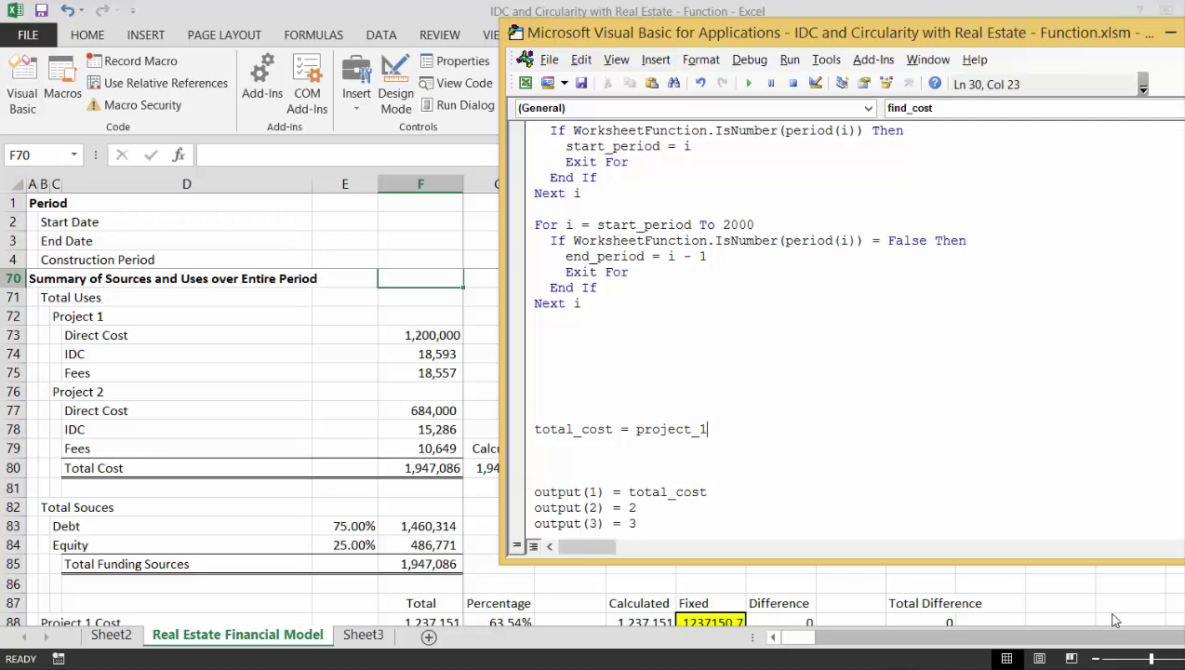
text(+ projec)
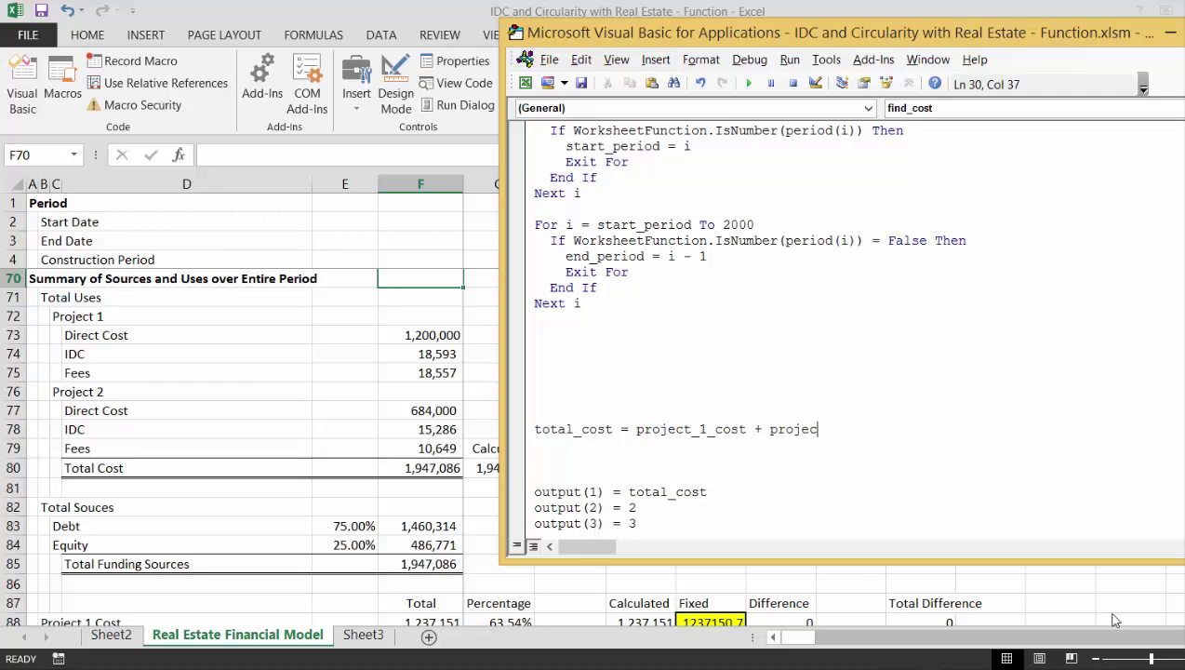
text(t_2_cost)
- Change the output(2) assignment to project_1_cost, correcting the spelling of the variable name
key(Down)
key(Down)
key(Down)
key(Down)
key(End)
key(Down)
key(Down)
key(Up)
key(BackSpace)
text(projet_)
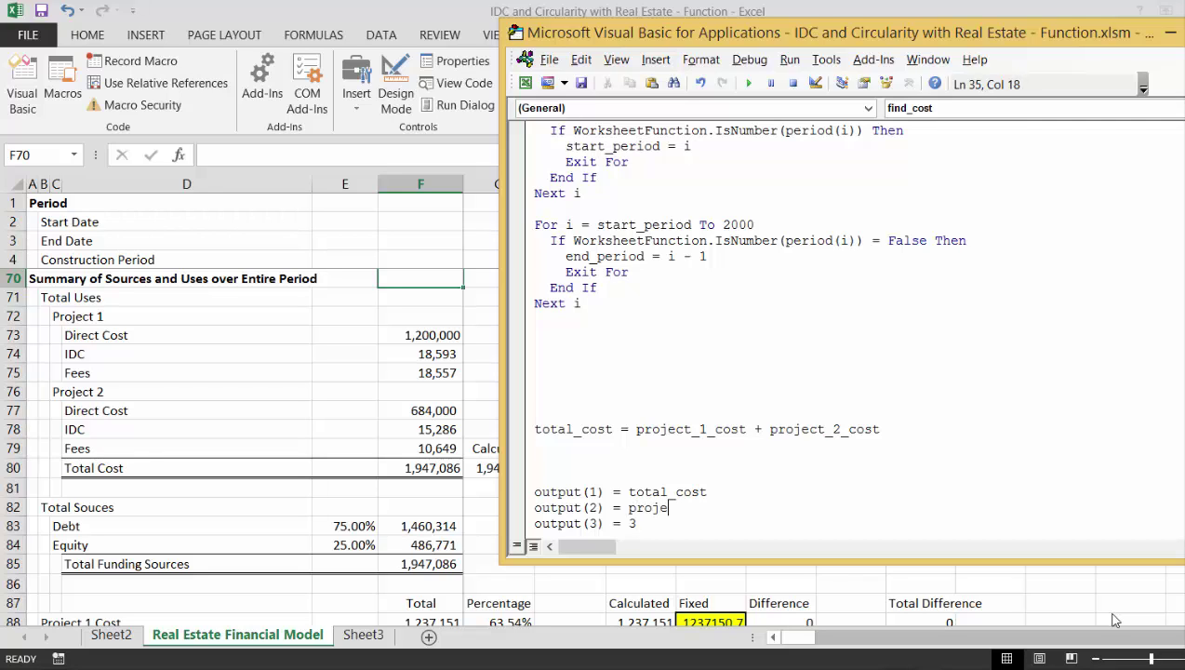
text(1_cost)
key(Up)
key(Left)
key(Left)
key(Left)
key(Left)
key(Left)
key(Left)
key(Left)
key(Left)
text(c)
key(Down)
key(Up)
key(Right)
key(BackSpace)
key(BackSpace)
key(BackSpace)
key(BackSpace)
text(ject)
- Change the output(3) assignment so that it returns project_2_cost
key(Down)
key(BackSpace)
text(project_2)
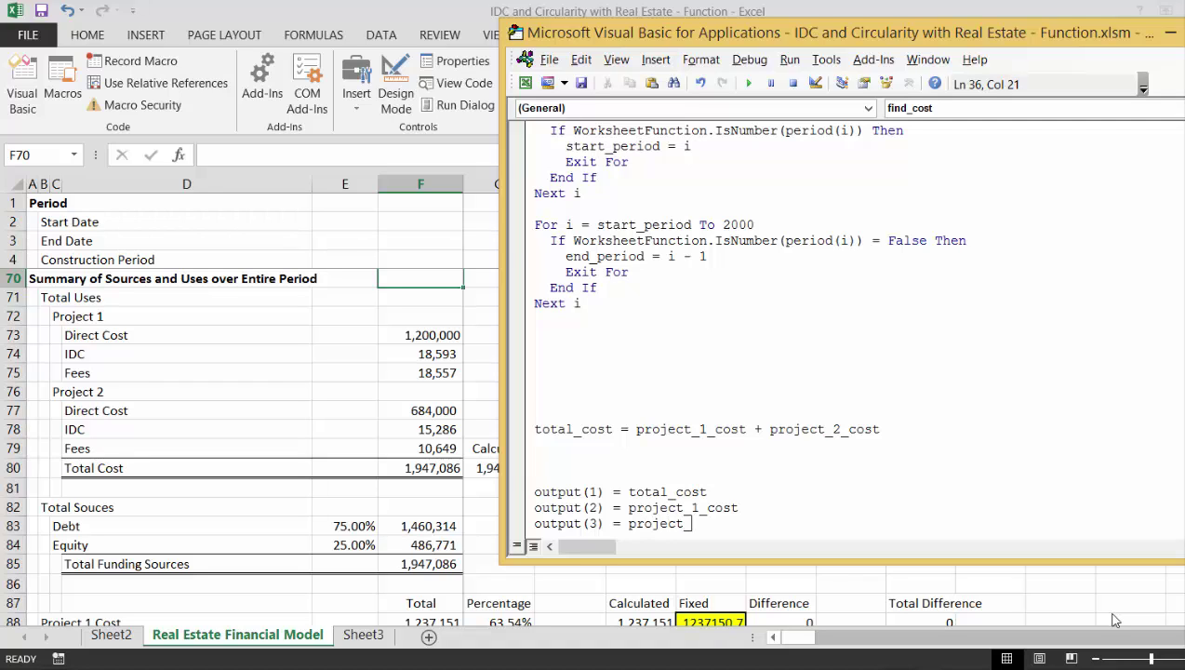
text(_c)
key(BackSpace)
text(cost)
- Delete the extra blank lines between the total_cost formula and the output(1) assignment
key(Up)
key(Up)
key(Up)
key(Delete)
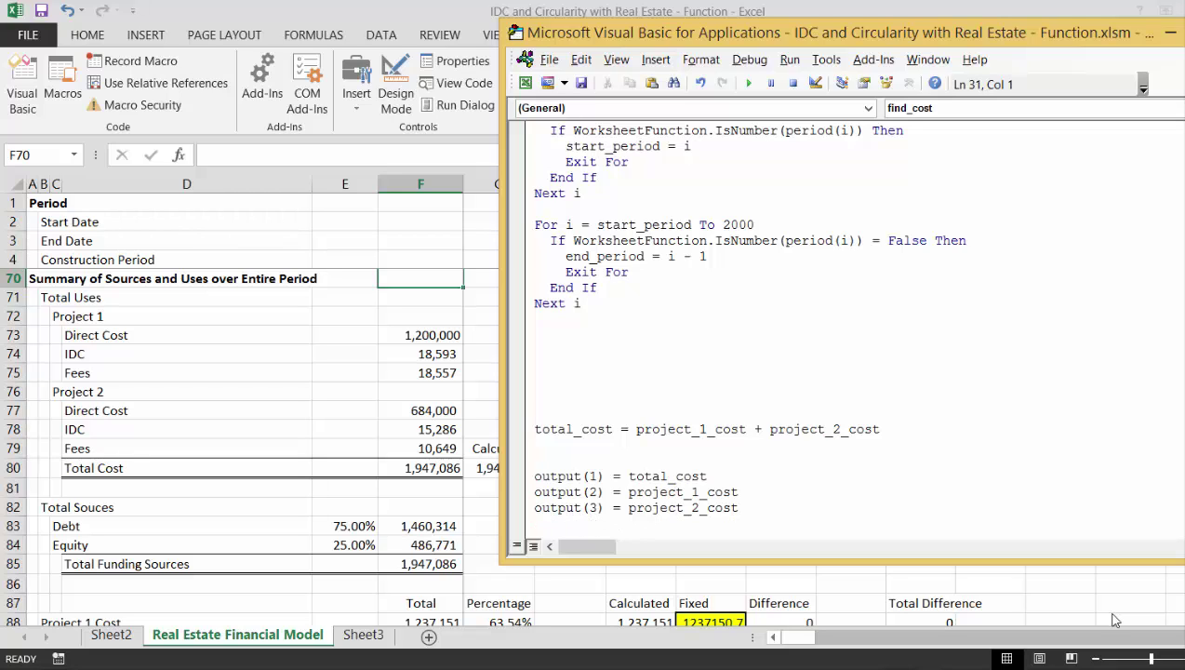
key(BackSpace)
- Start a new assignment above the total_cost formula with project_1_cost =
key(Up)
key(Up)
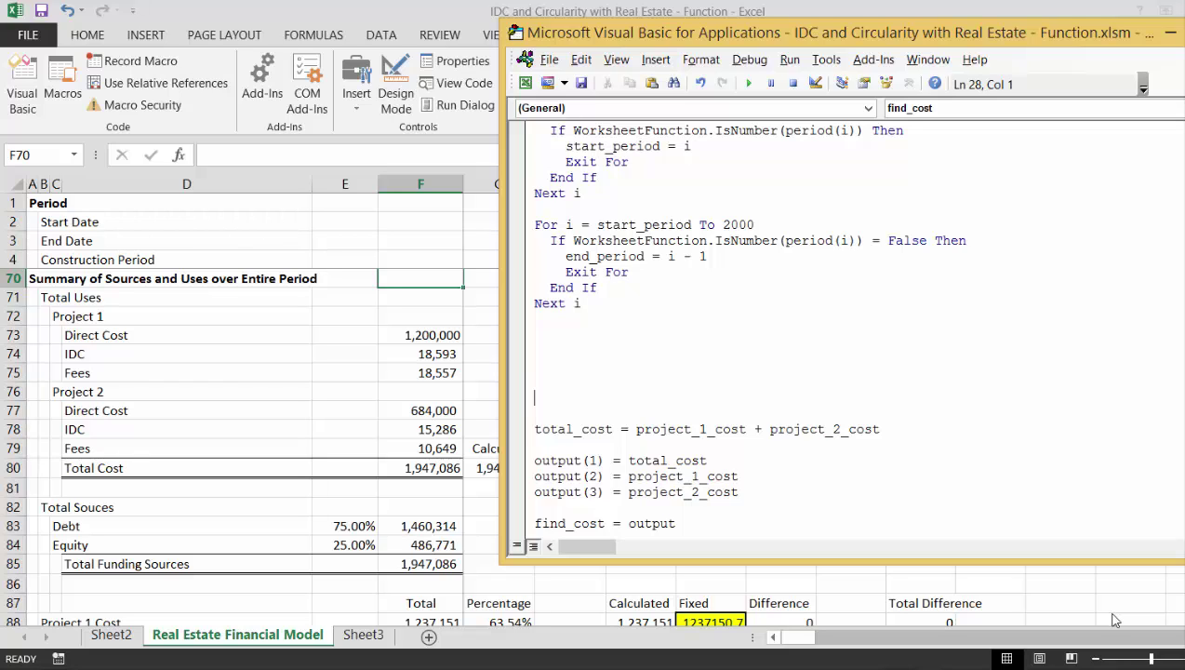
key(Return)
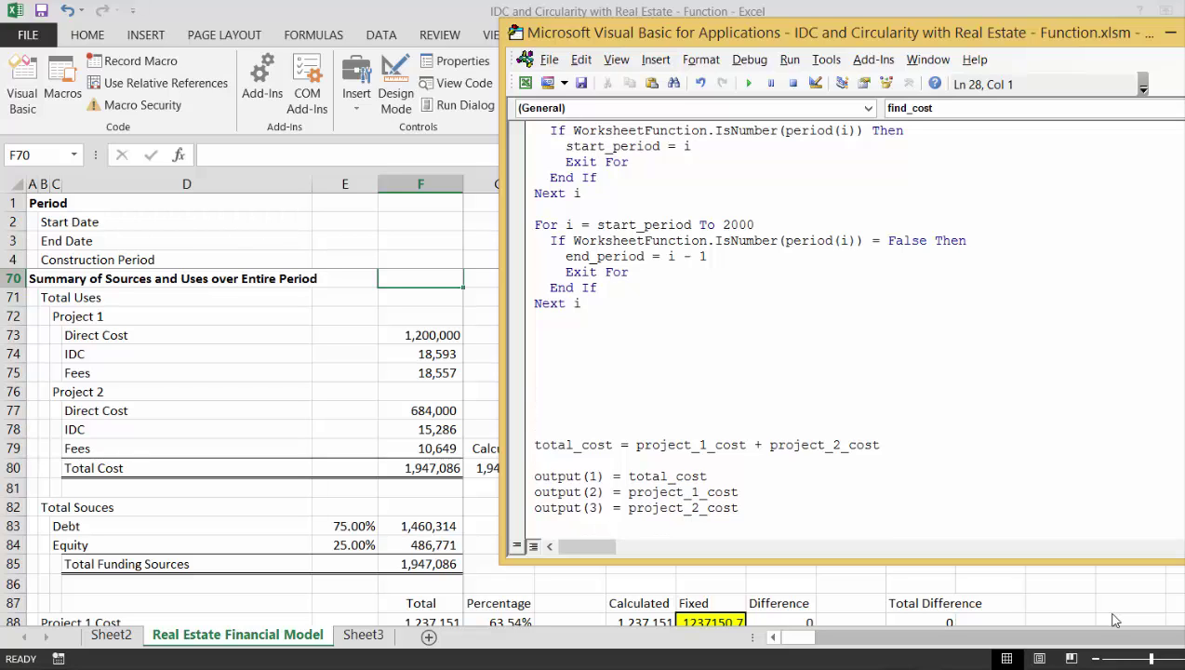
text(project_1_cost = )
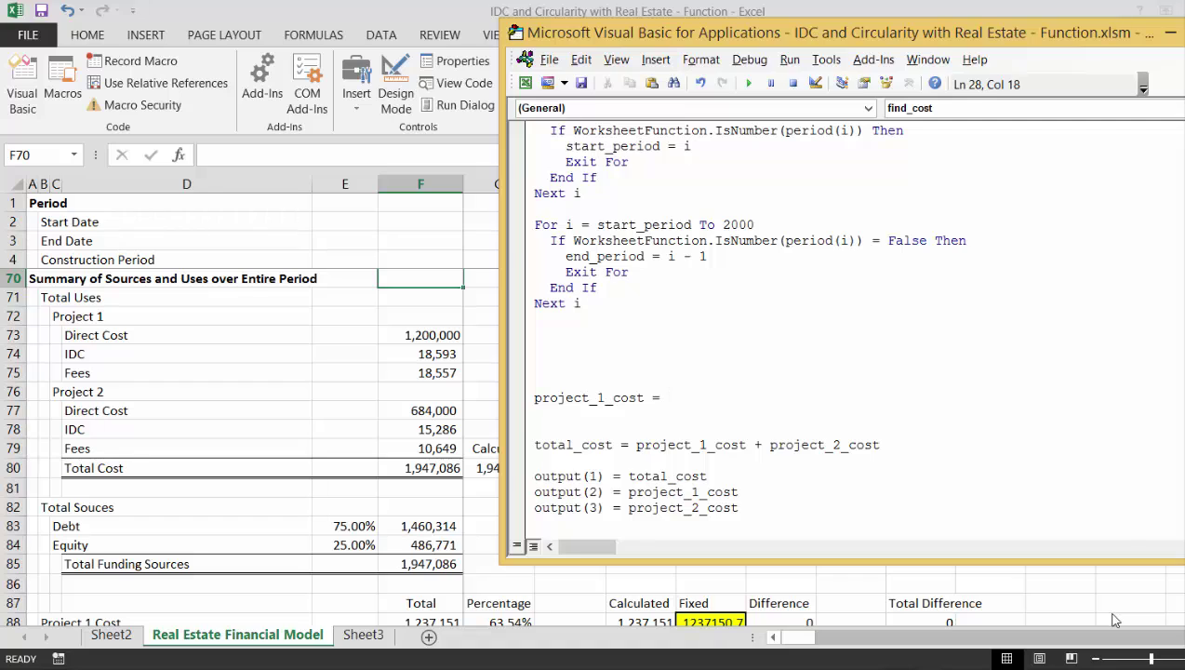
text(project_1_co)
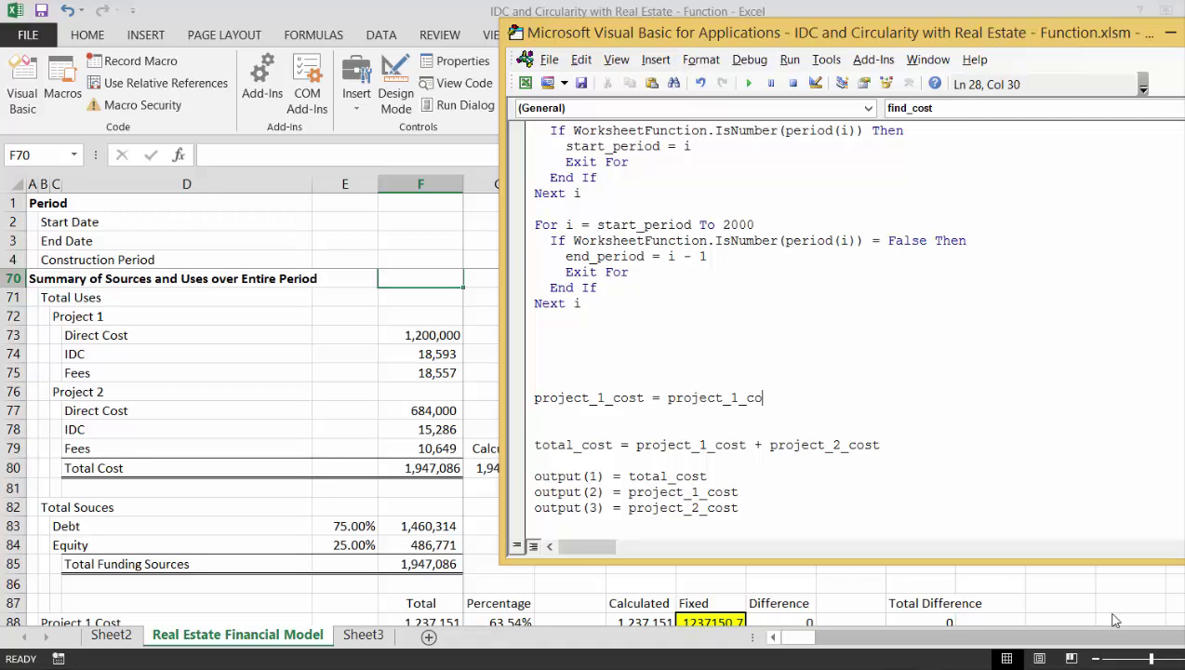
text(nstr)
key(BackSpace)
key(BackSpace)
key(BackSpace)
key(BackSpace)
key(BackSpace)
key(BackSpace)
key(BackSpace)
key(BackSpace)
key(BackSpace)
key(BackSpace)
key(BackSpace)
key(BackSpace)
key(BackSpace)
key(BackSpace)
key(BackSpace)
key(BackSpace)
key(BackSpace)
- Enter constr1(i) as the right-hand side of the project_1_cost assignment
text(cos)
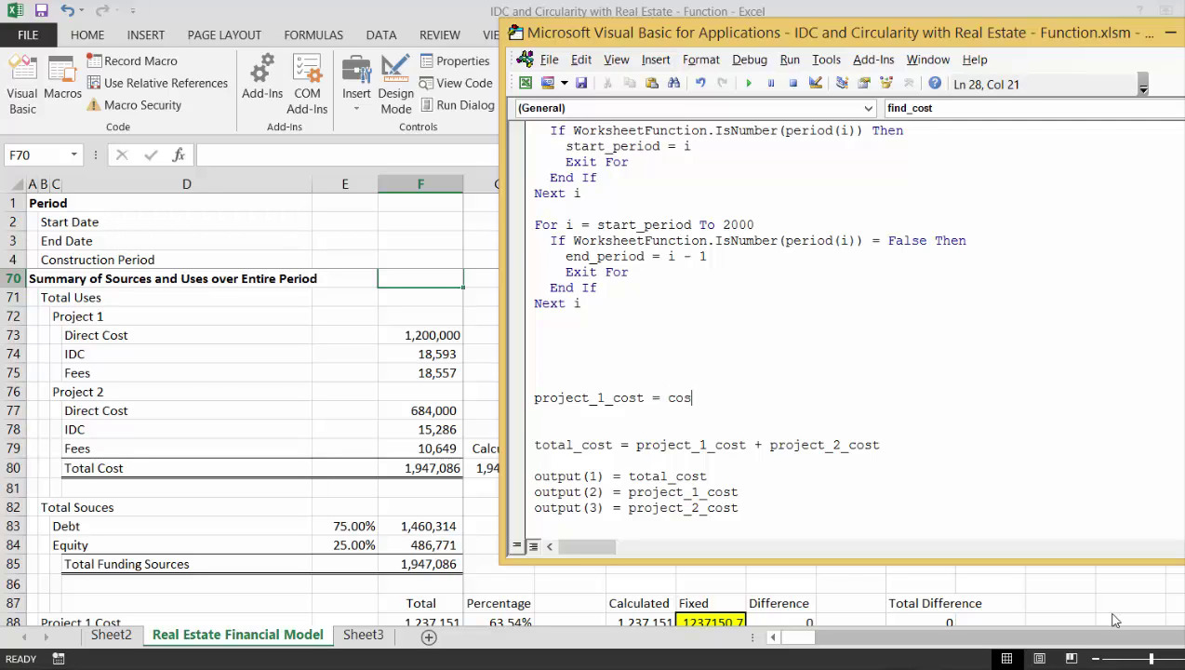
key(BackSpace)
text(nstr1(i))
- Make the assignment cumulative by inserting project_1_cost + in front of constr1(i)
key(Left)
key(Left)
key(Left)
key(Left)
key(Left)
key(Left)
key(Left)
key(Left)
key(Left)
key(Left)
key(Left)
key(Right)
text(project)
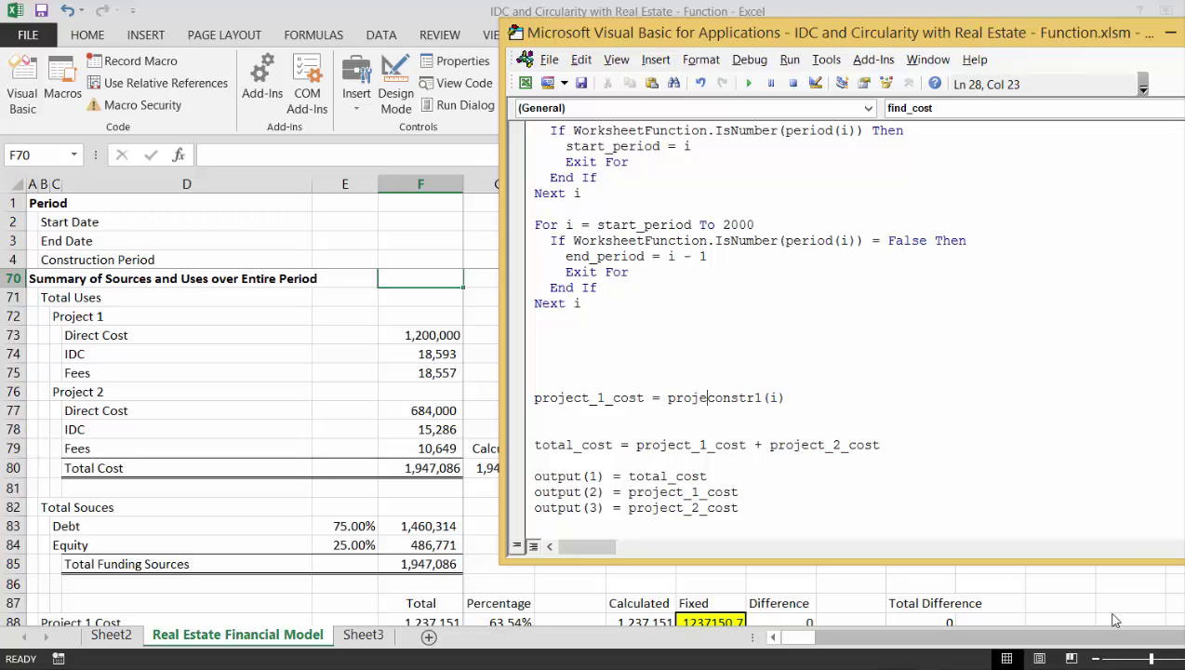
text(_1_)
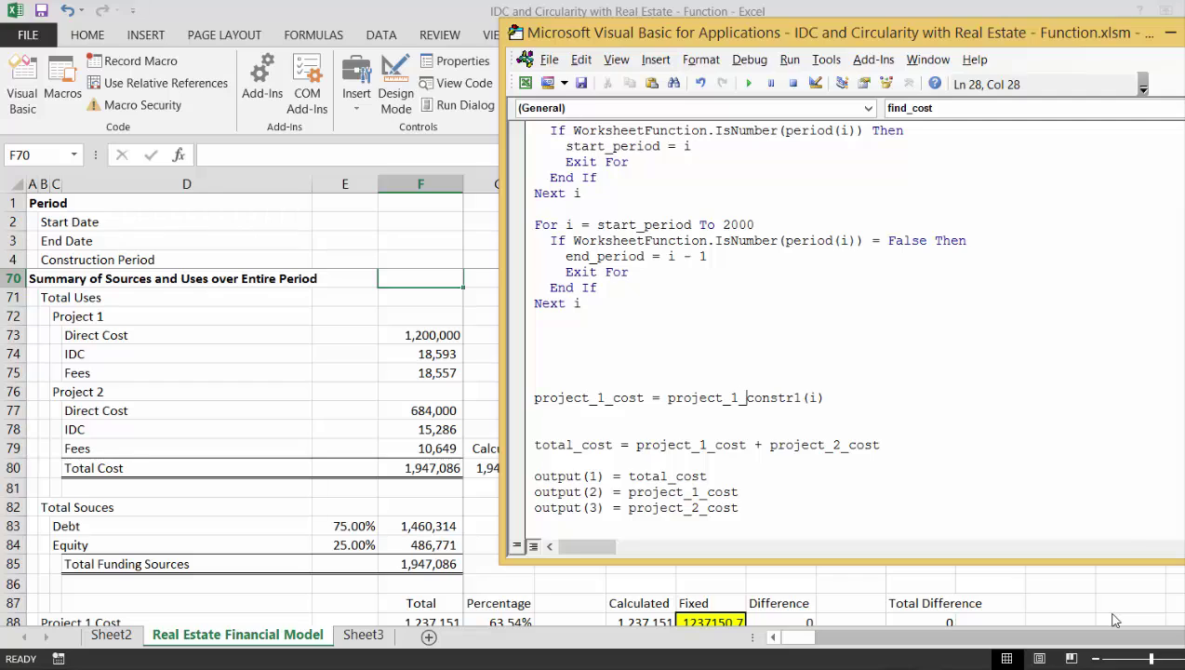
text(cost +)
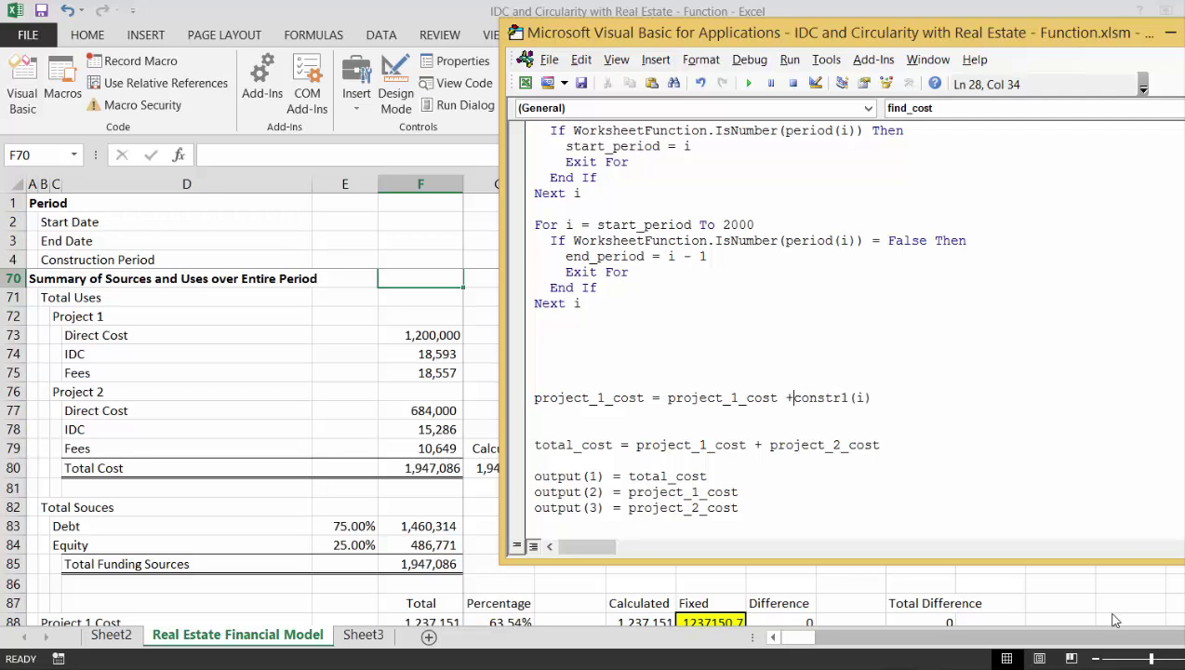
- Add constr1 and constr2 as arguments after period in the find_cost function declaration
key(Up)
key(Up)
key(Up)
key(Up)
key(Up)
key(Up)
key(Up)
key(Up)
key(Up)
key(Up)
key(Up)
key(Up)
key(Up)
key(Up)
key(Up)
key(Up)
key(Up)
key(Up)
key(Up)
key(Up)
key(Up)
key(Up)
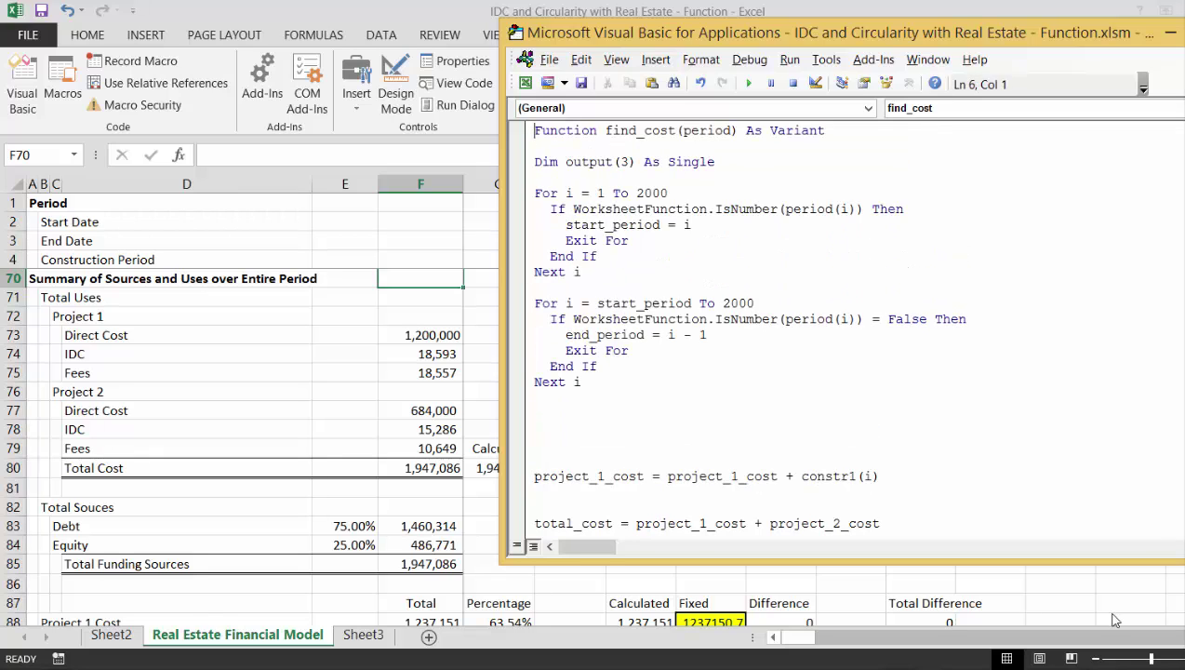
key(End)
key(Left)
key(Left)
key(Left)
key(Left)
key(Left)
key(Left)
key(Left)
key(Left)
key(Left)
key(Left)
key(Left)
key(Left)
key(Left)
text(,co)
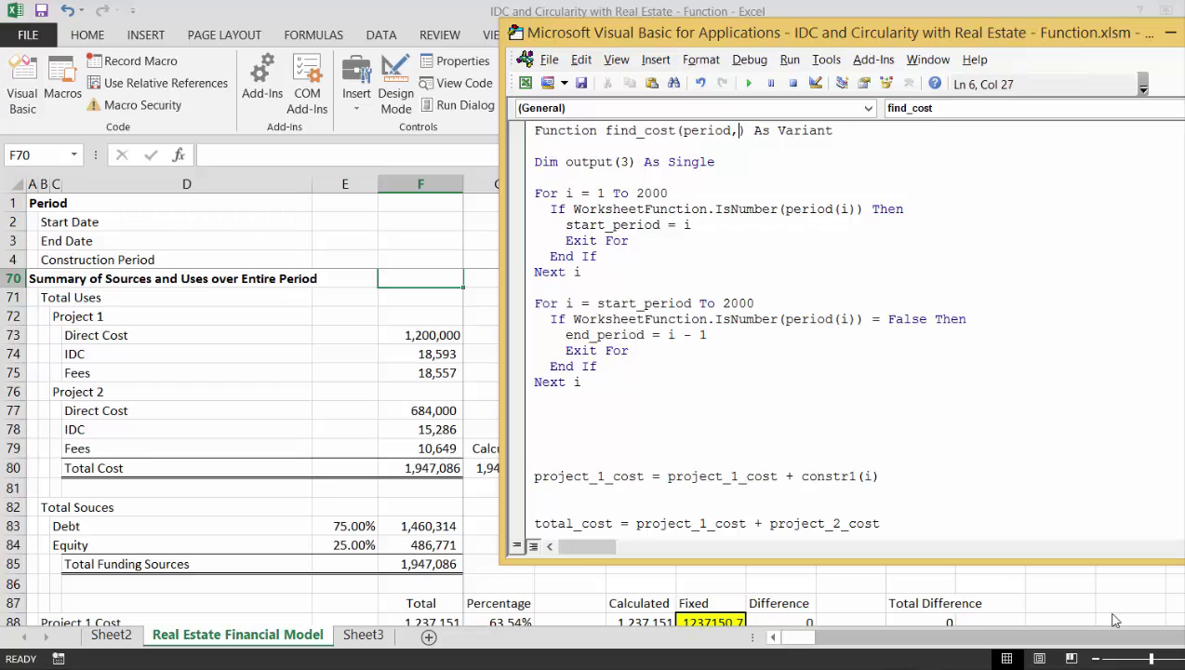
text(nstr)
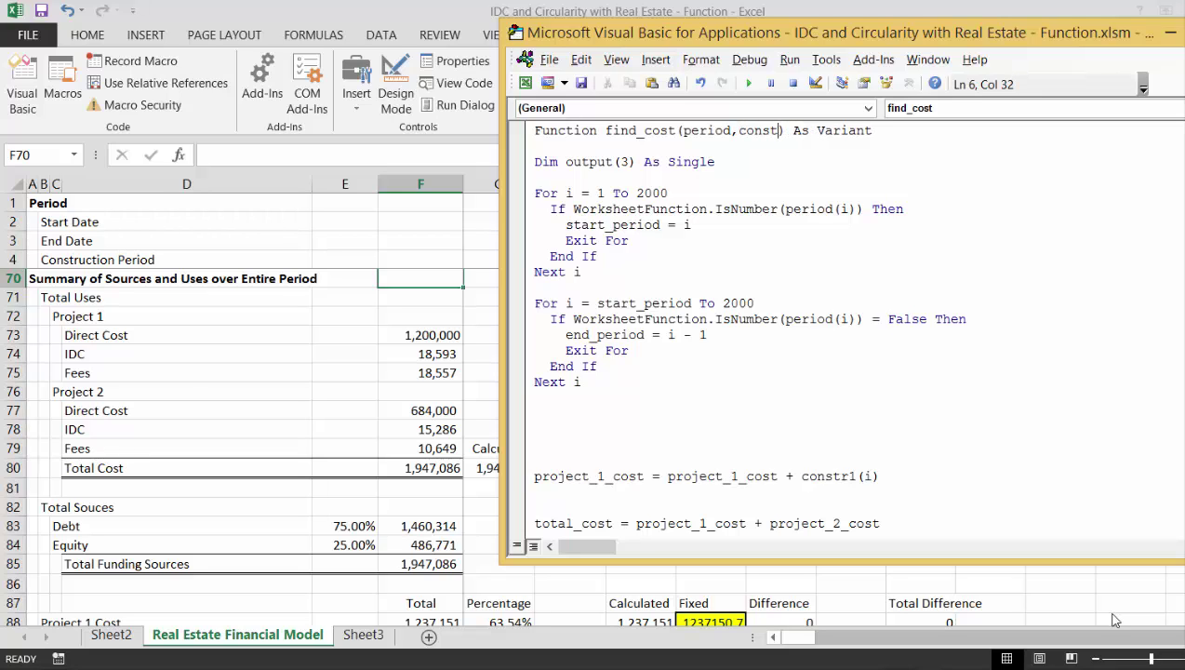
key(BackSpace)
key(BackSpace)
key(BackSpace)
key(BackSpace)
key(BackSpace)
key(BackSpace)
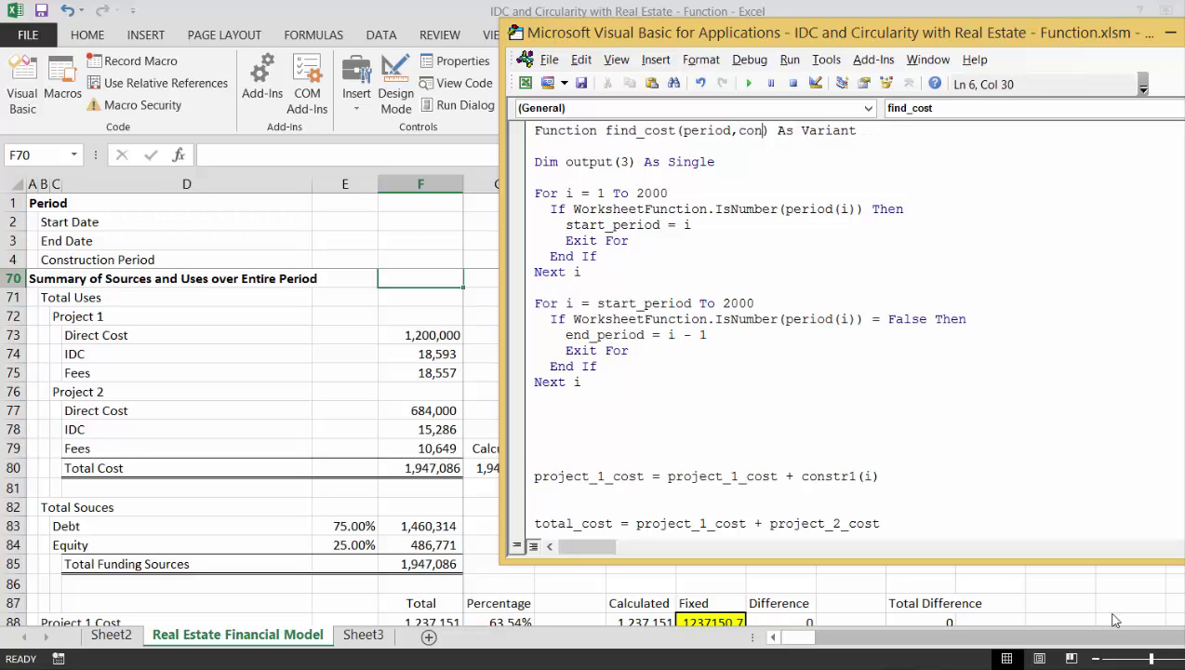
text(constr)
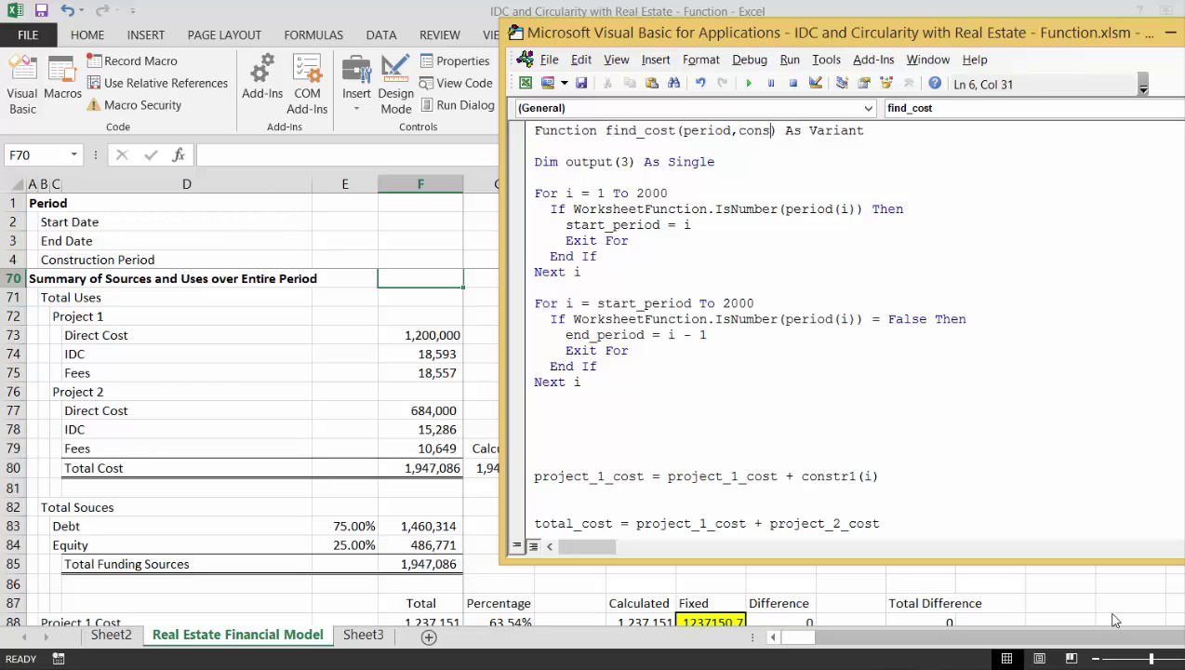
text(1, cons)
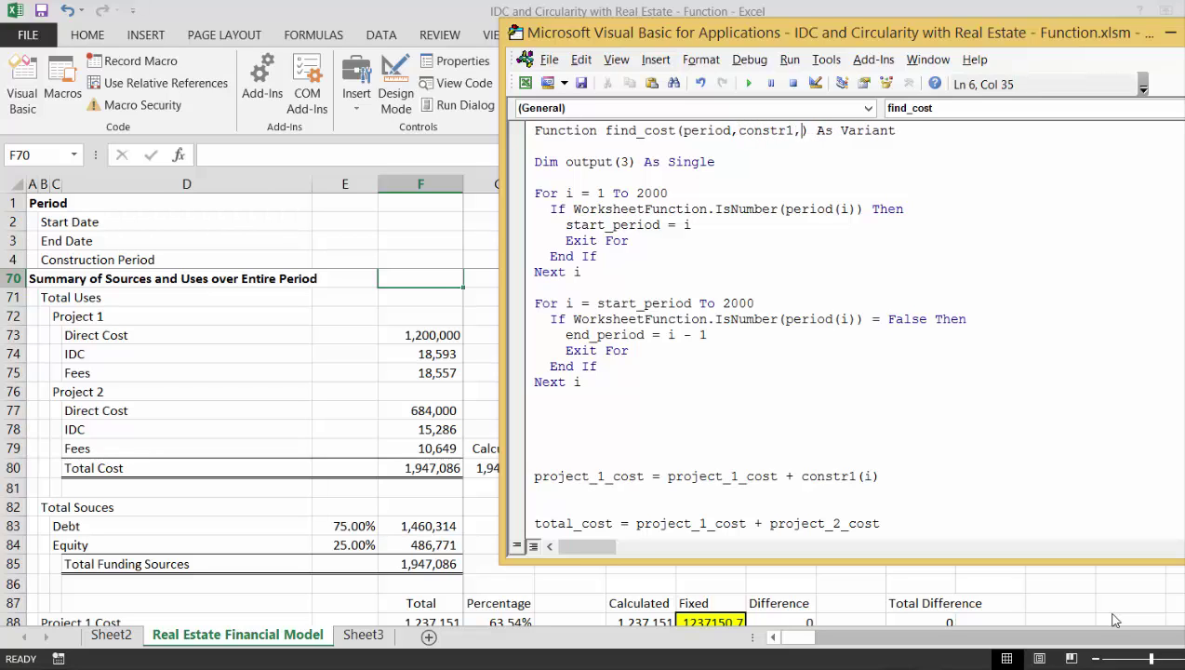
text(tr2)
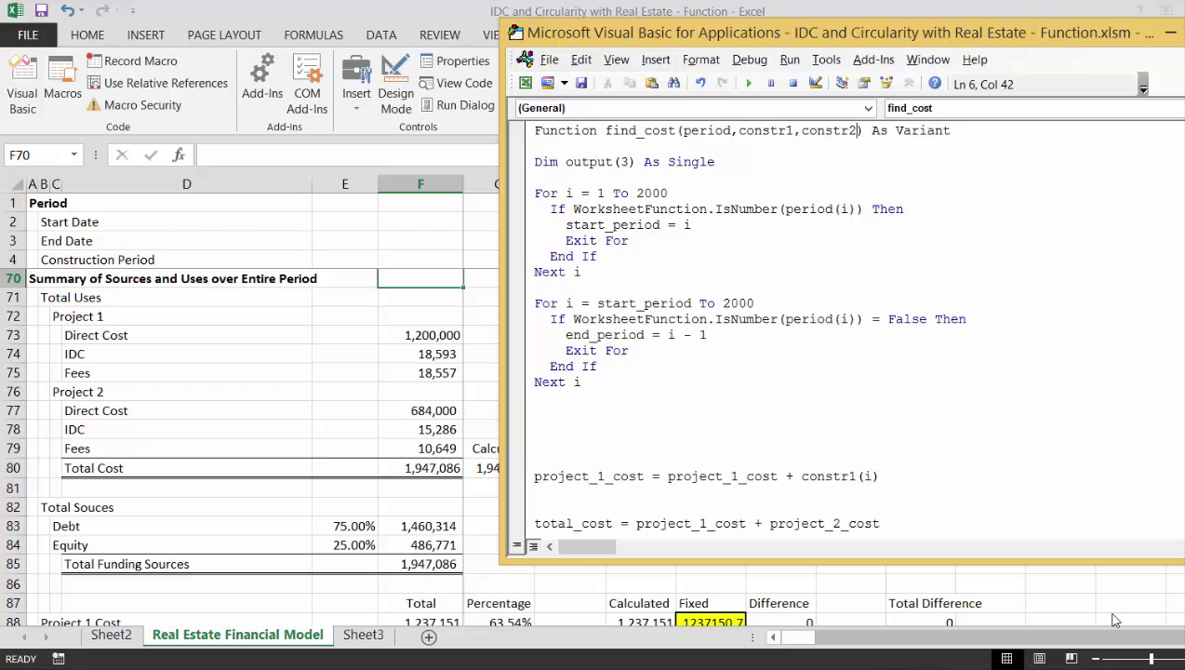
- Duplicate the project_1_cost assignment line just above the original
key(Down)
key(Down)
key(Down)
key(Down)
key(Down)
key(Down)
key(Down)
key(Down)
key(Down)
key(Down)
key(Down)
key(Down)
key(Down)
key(Down)
key(Down)
key(Down)
key(Down)
key(Down)
key(Down)
key(Down)
key(Down)
key(Down)
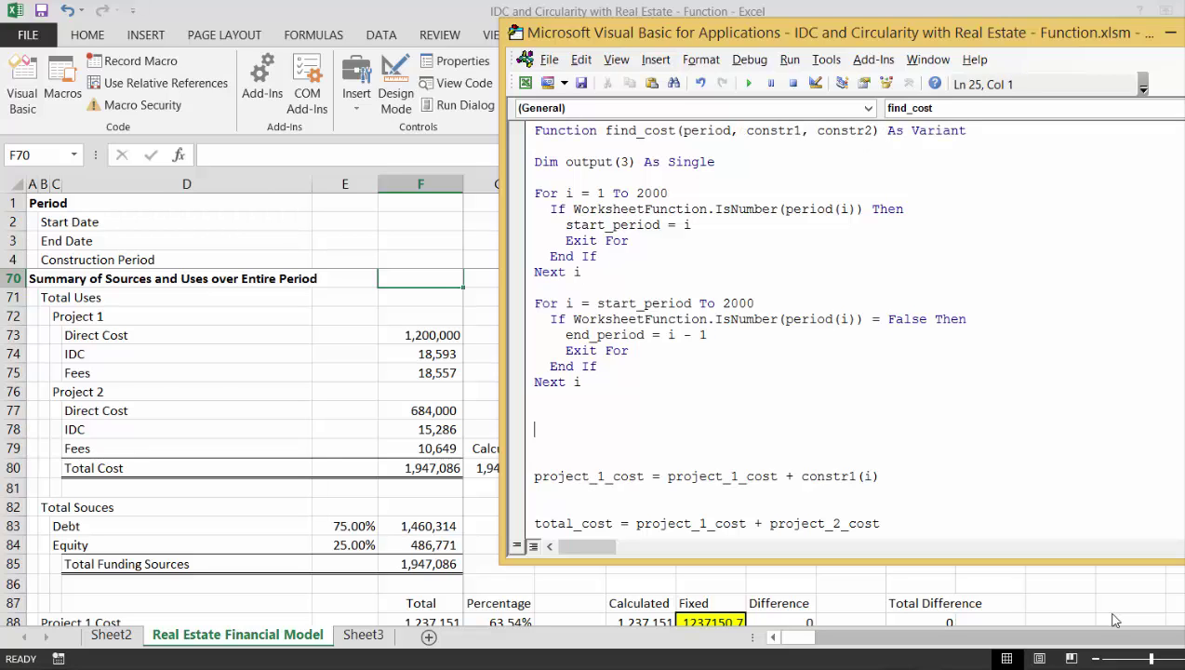
key(shift+Down)
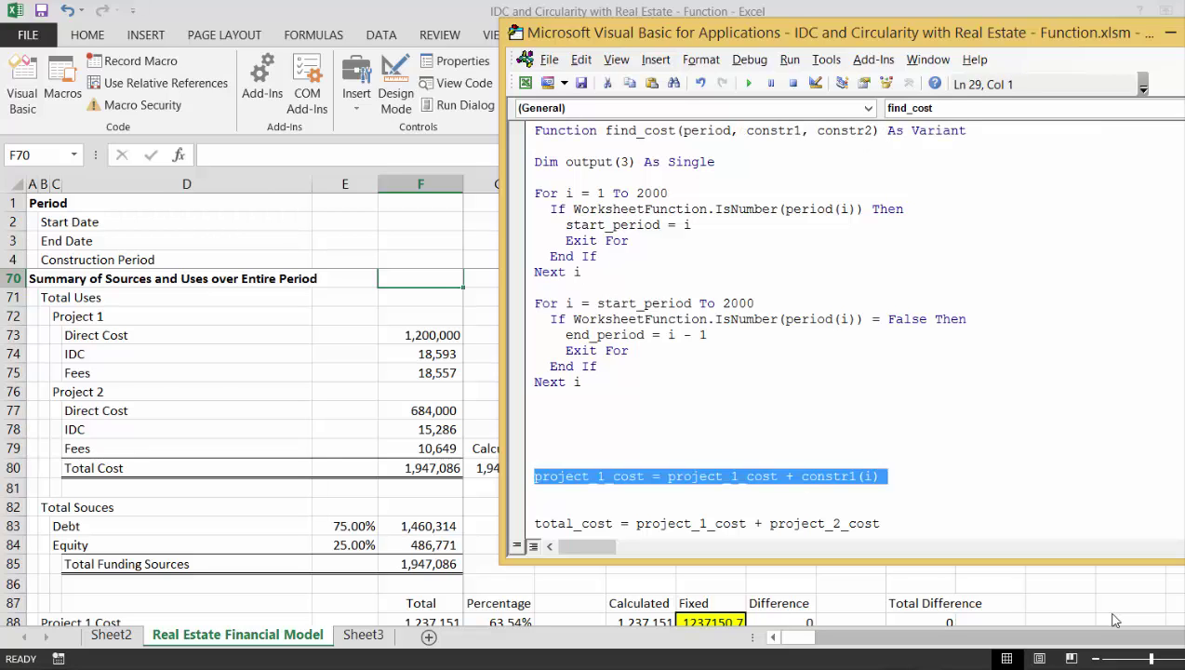
key(ctrl+c)
key(Up)
key(Up)
key(ctrl+v)
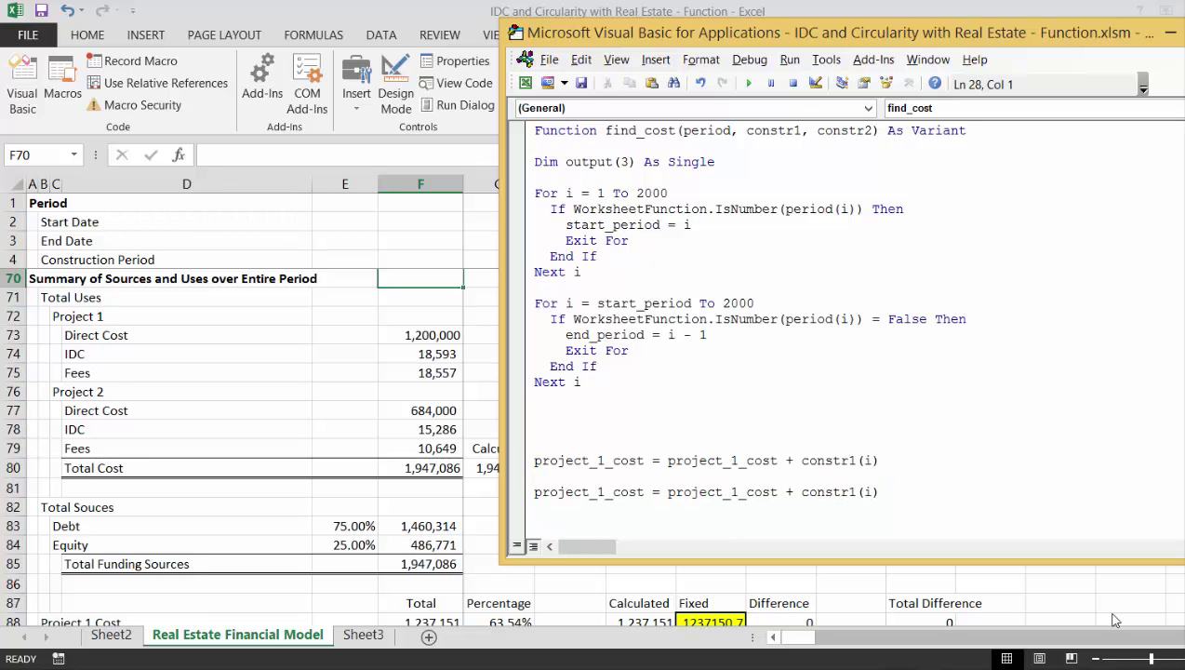
- Change the upper copy of the assignment to project_2_cost = project_2_cost + constr2(i)
key(Up)
key(Right)
key(Right)
key(Right)
key(Right)
key(Right)
key(Right)
key(Right)
key(Right)
key(Right)
key(Right)
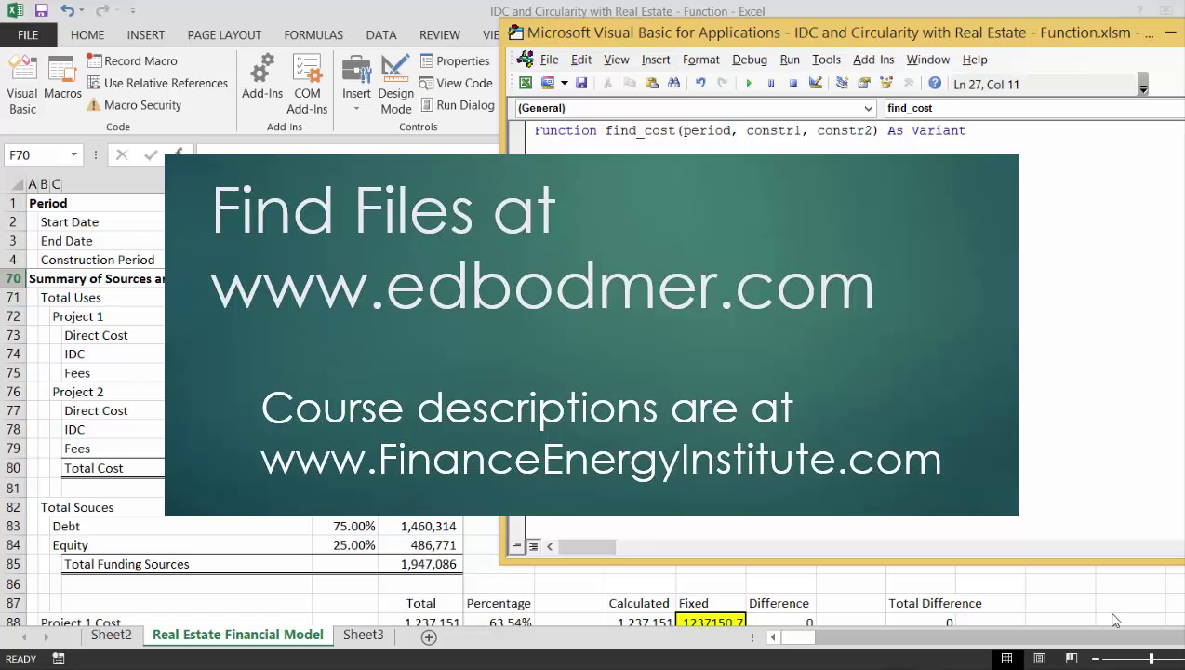
key(Right)
key(Right)
key(Right)
key(Right)
key(Right)
key(Right)
key(Right)
key(Right)
key(Right)
key(Right)
key(Right)
key(Right)
key(Right)
key(Right)
key(Right)
key(Right)
key(Right)
key(Right)
key(Right)
key(Right)
key(Right)
key(Right)
key(Right)
key(Right)
key(Right)
key(Right)
key(Right)
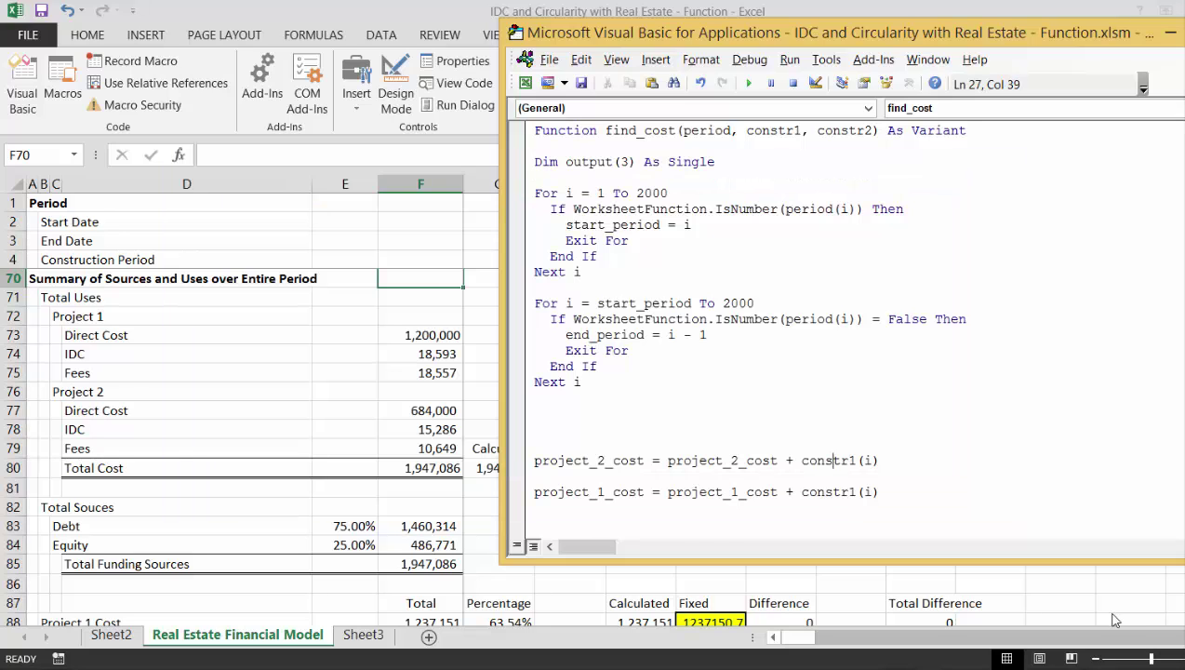
key(BackSpace)
text(2)
- Add a loop header, for start_period to end_period, above the two project cost assignments
key(Up)
key(Up)
key(Up)
key(Return)
text(for )
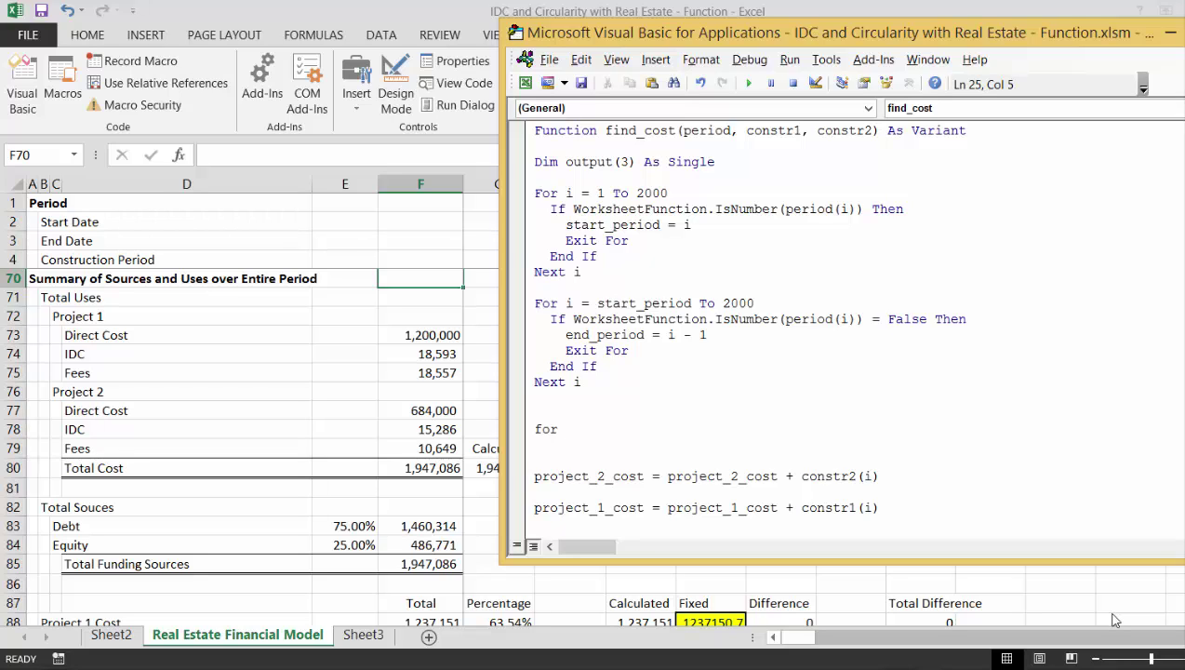
text(start_period to )
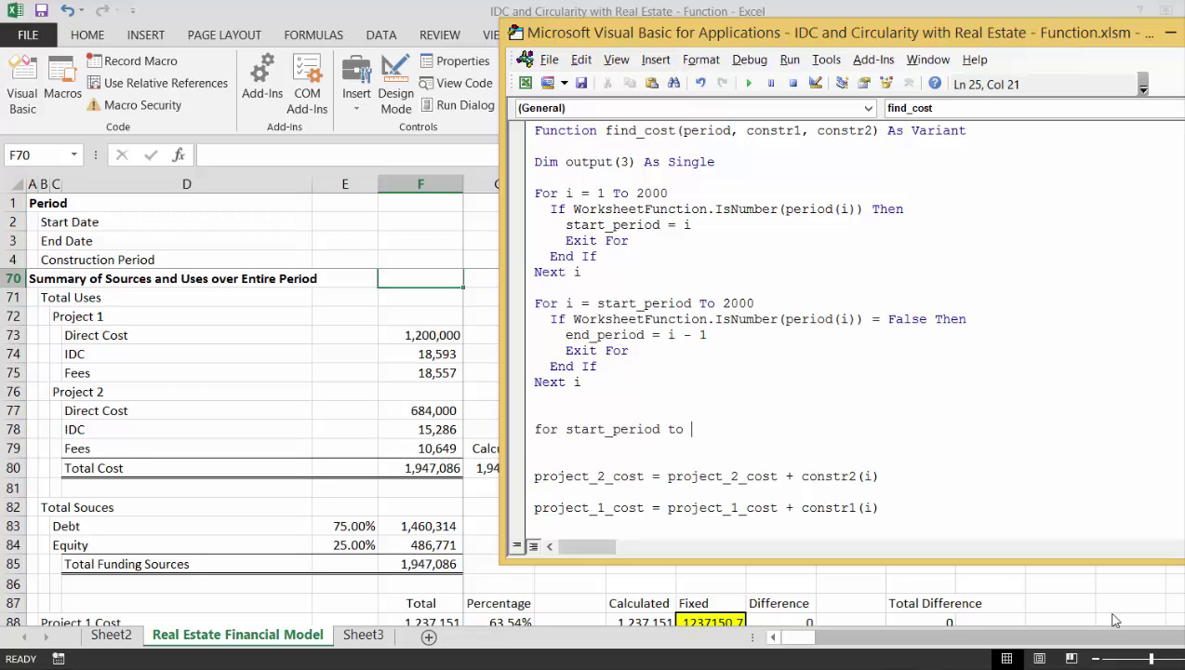
text(endiperiod)
key(Return)
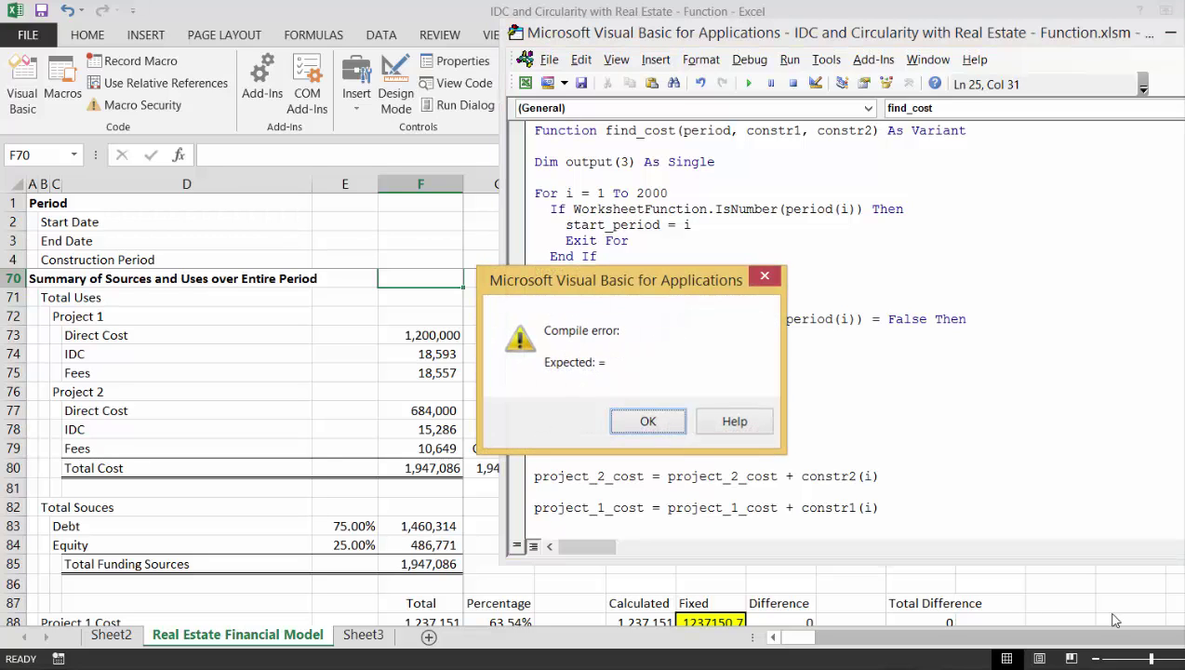
key(Return)
- Insert the counter i = before start_period in the new loop header
key(Left)
key(Left)
key(Left)
key(Left)
key(Left)
key(Left)
key(Left)
key(Left)
key(Left)
key(Left)
key(Left)
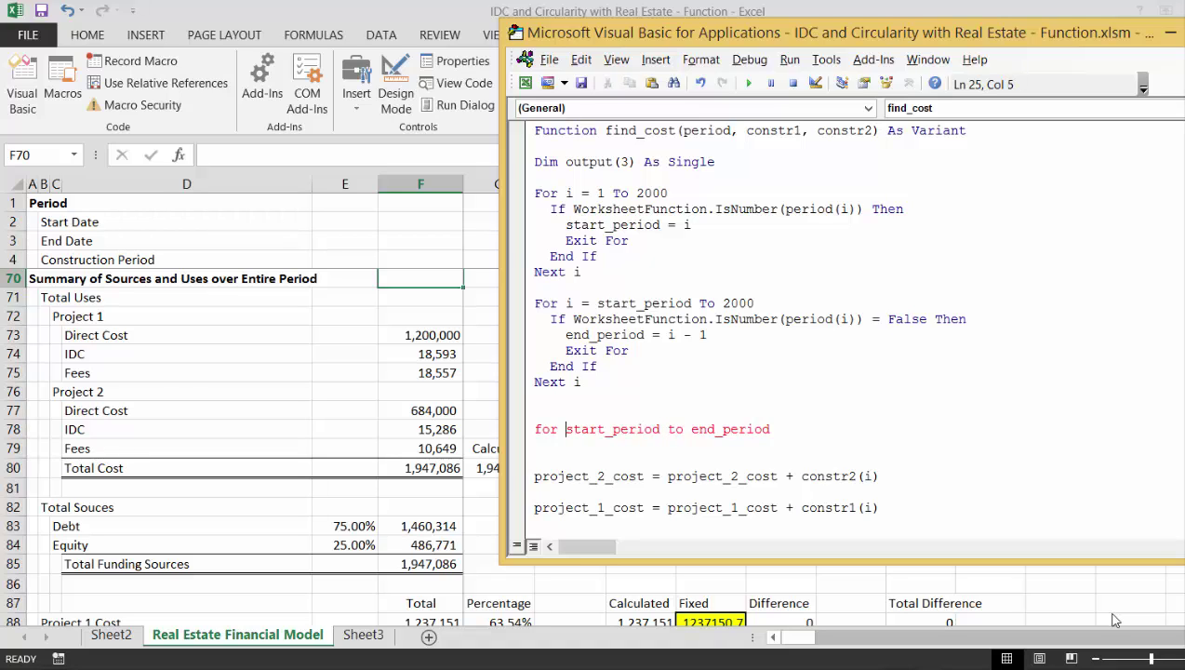
text(i =)
key(Down)
key(Down)
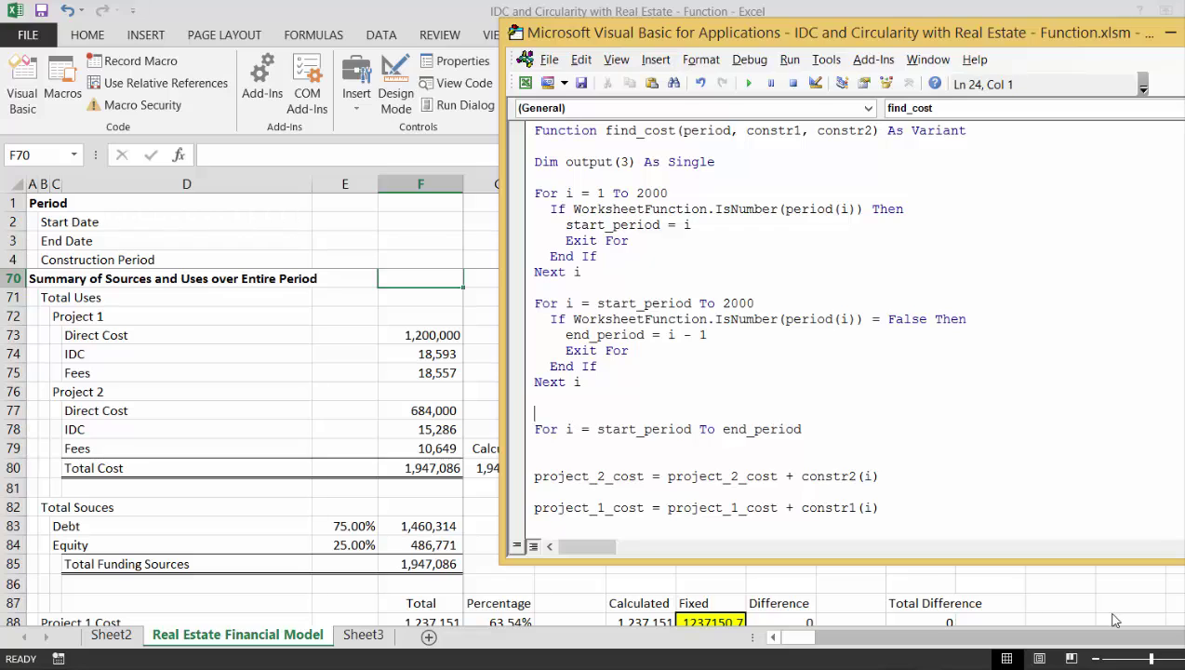
- Indent the project_2_cost and project_1_cost assignments inside the new loop
key(Down)
key(Tab)
key(Down)
key(Down)
key(Tab)
key(Down)
key(Down)
key(Down)
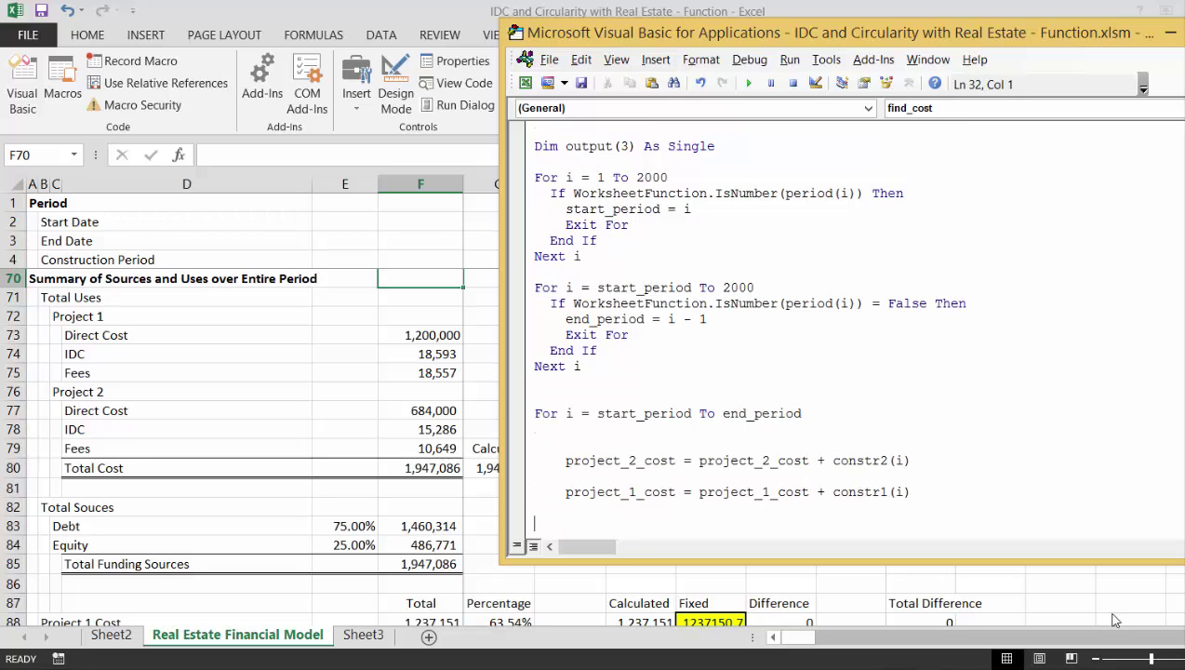
- Close the loop with Next i on its own line above the total_cost formula
key(Up)
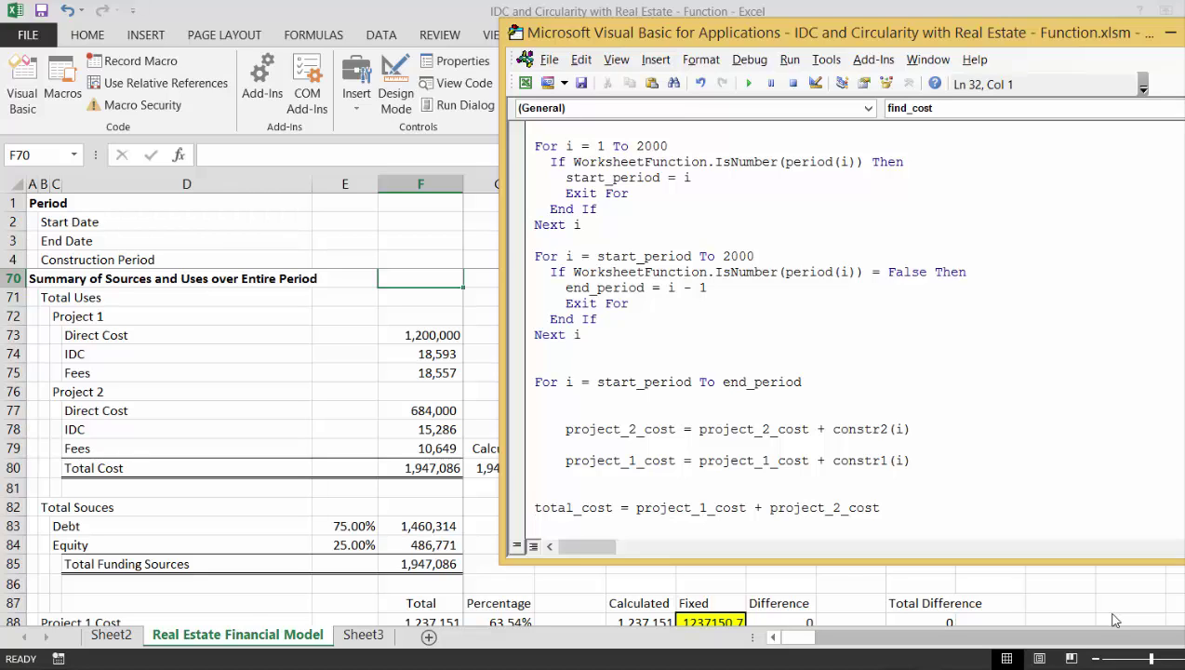
key(Return)
key(Up)
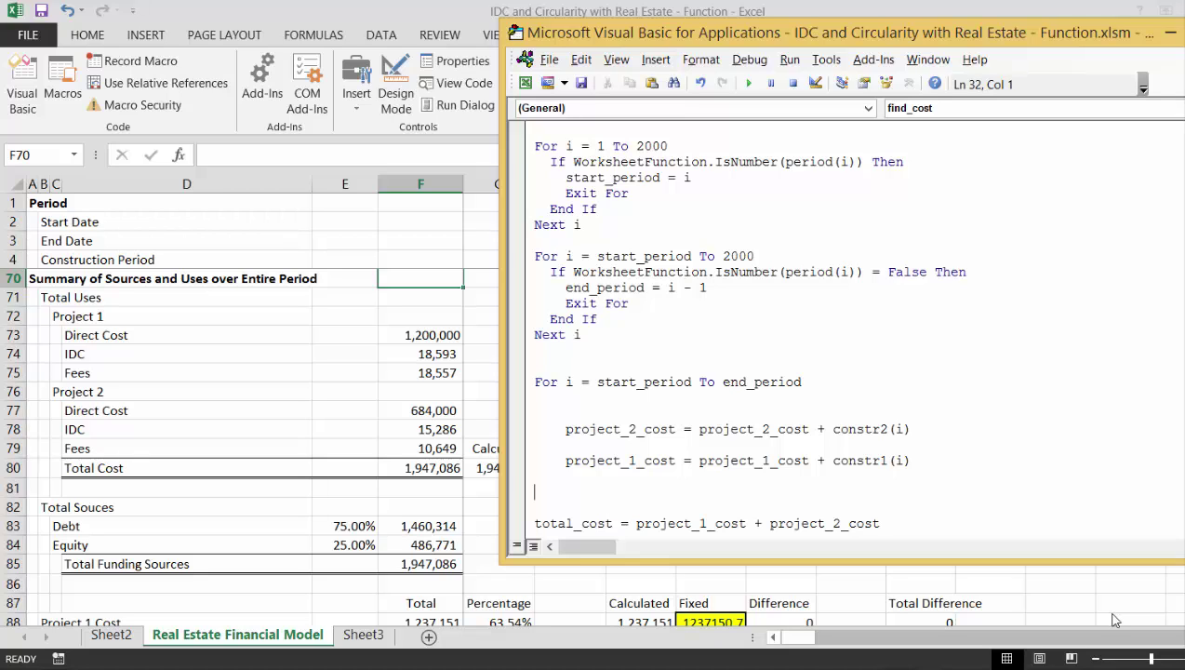
text(next i)
- Delete one of the blank lines between the new loop header and the project_2_cost assignment
key(Up)
key(Up)
key(Up)
key(Up)
key(Up)
key(BackSpace)
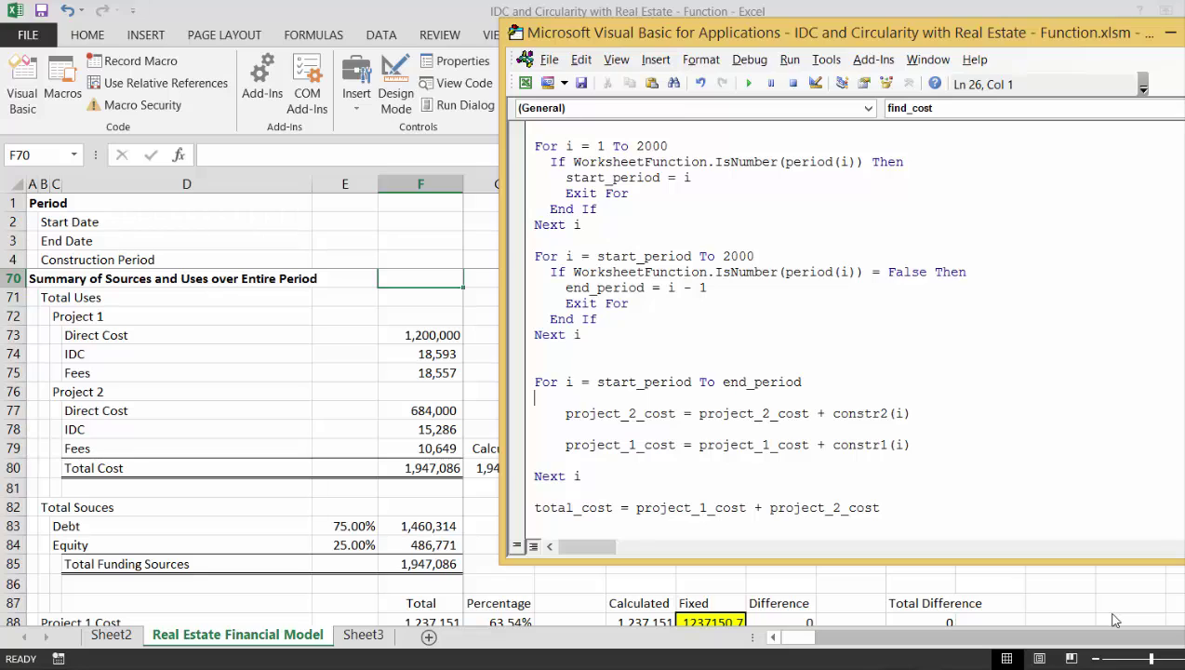
- Insert an extra blank line above the For i = start_period To end_period loop header
key(Up)
key(Up)
key(Up)
key(Return)
- Copy the project_2_cost and project_1_cost assignments from inside the last loop to the blank space above its header
key(Down)
key(Down)
key(Down)
key(Down)
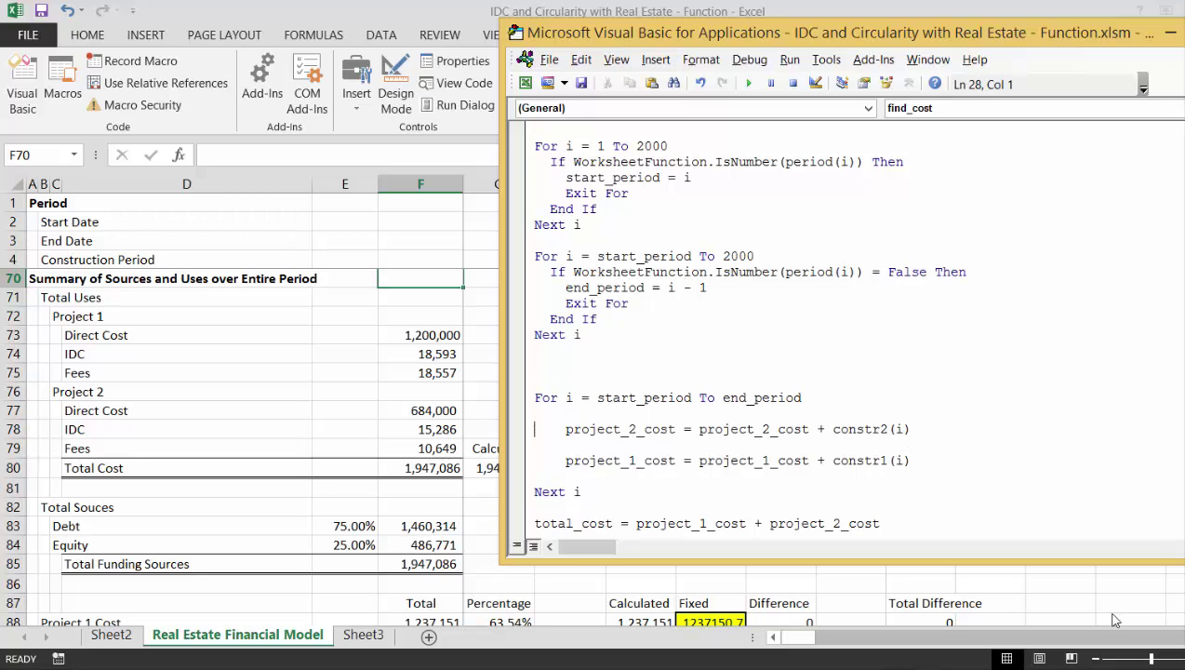
key(shift+Down)
key(shift+Down)
key(shift+Down)
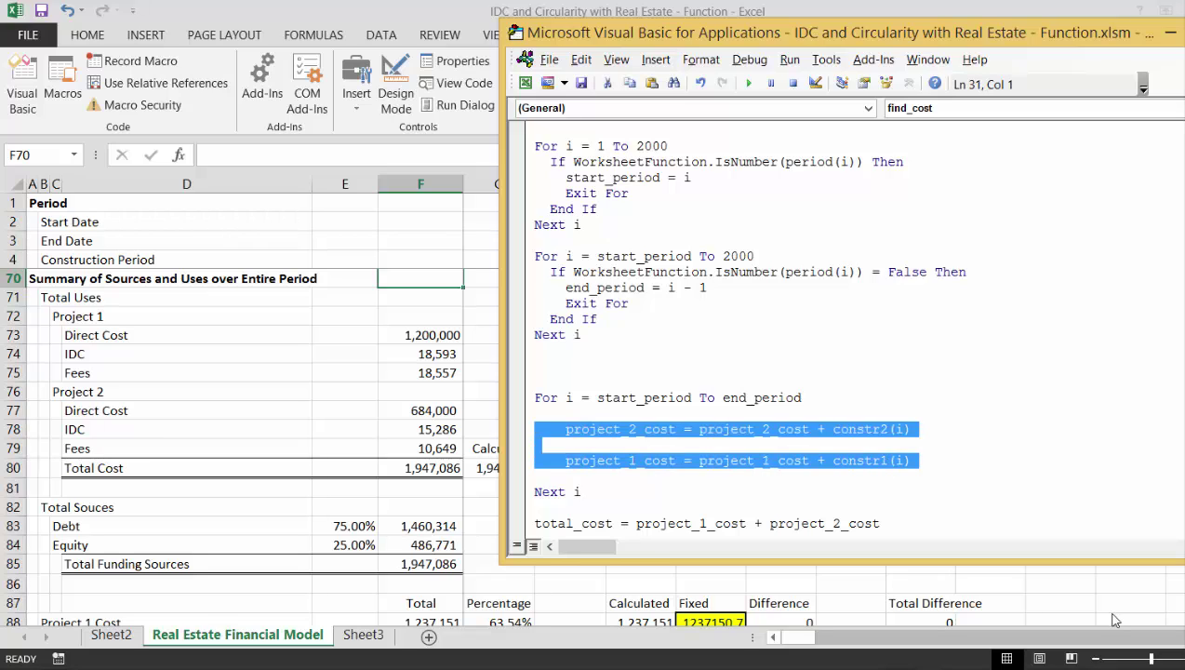
key(Up)
key(Up)
key(Up)
key(Up)
key(Up)
key(Up)
key(Up)
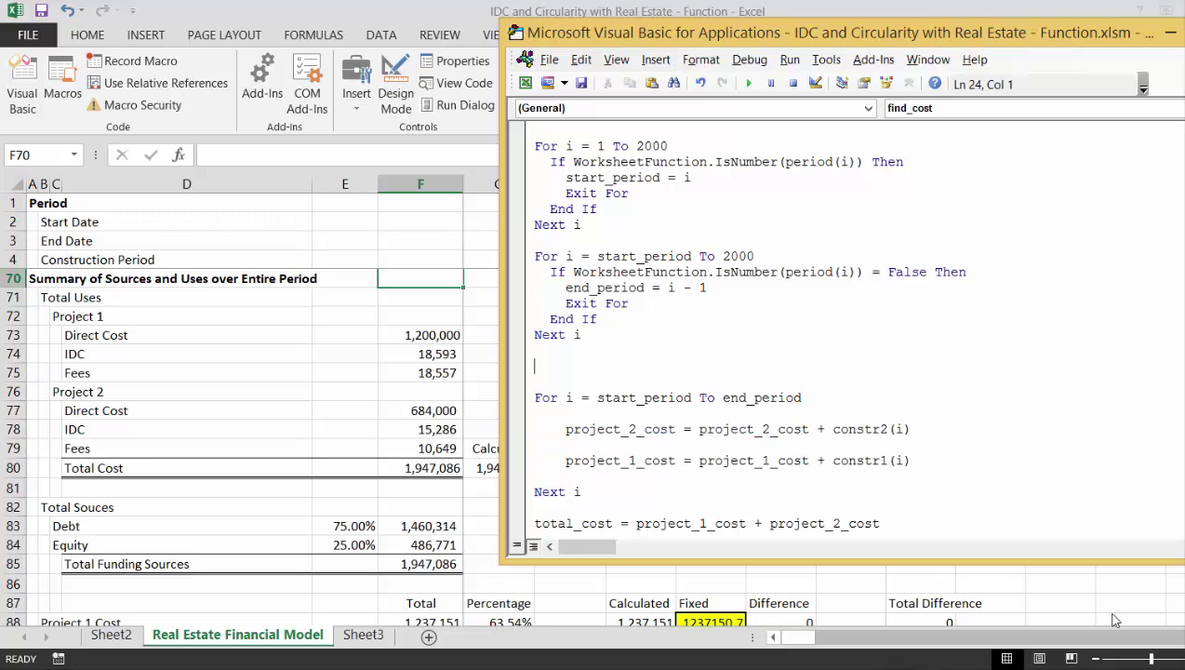
key(ctrl+v)
- Change the copied project_2_cost assignment above the loop to project_2_cost = 0
key(Up)
key(Up)
key(Up)
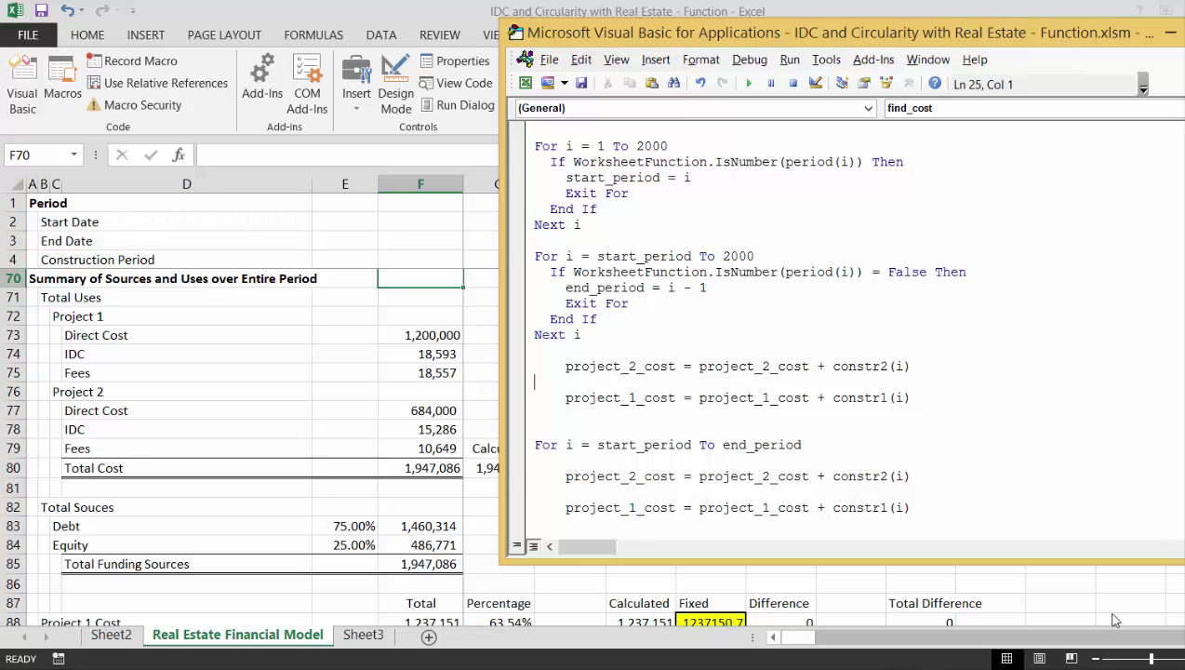
key(End)
key(Left)
key(BackSpace)
key(BackSpace)
key(BackSpace)
key(BackSpace)
key(BackSpace)
key(BackSpace)
key(BackSpace)
key(BackSpace)
key(BackSpace)
key(BackSpace)
key(BackSpace)
key(BackSpace)
key(BackSpace)
key(BackSpace)
key(BackSpace)
key(BackSpace)
key(BackSpace)
key(BackSpace)
key(BackSpace)
key(BackSpace)
text(0)
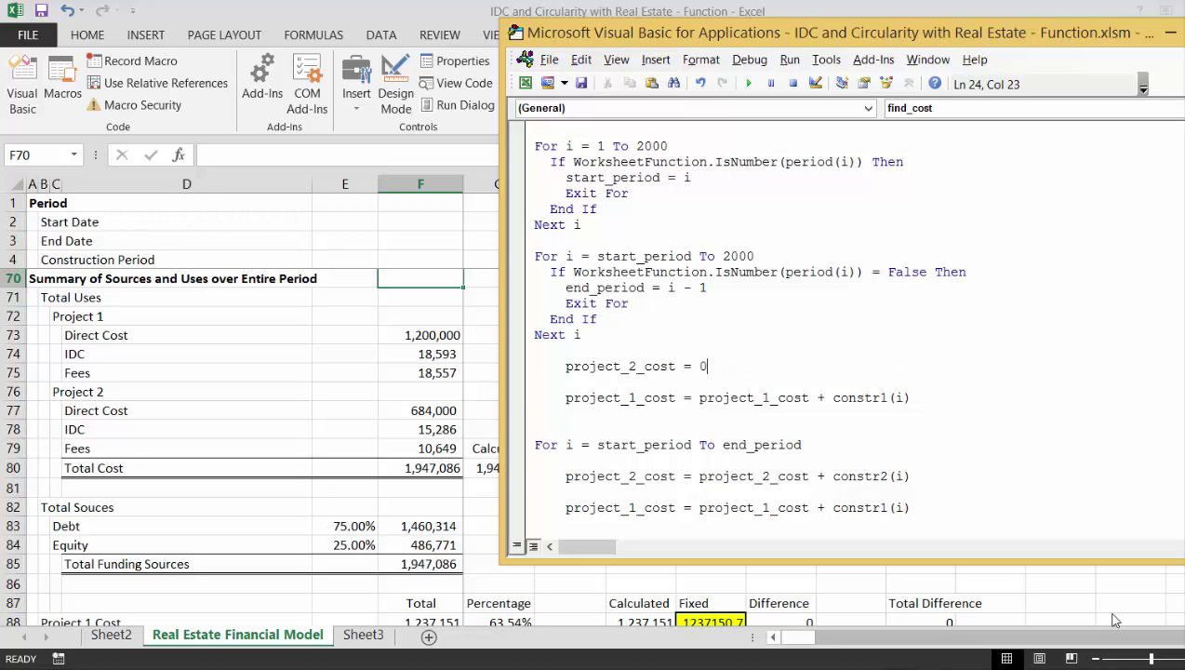
- Change the copied project_1_cost assignment above the loop to project_1_cost = 0
key(Down)
key(Down)
key(Left)
key(Delete)
key(Delete)
key(Delete)
key(Delete)
key(Delete)
key(Delete)
key(Delete)
key(Delete)
key(Delete)
key(Delete)
key(Delete)
key(Delete)
key(Delete)
key(Delete)
key(Delete)
key(Delete)
key(Delete)
key(Delete)
key(Delete)
key(Delete)
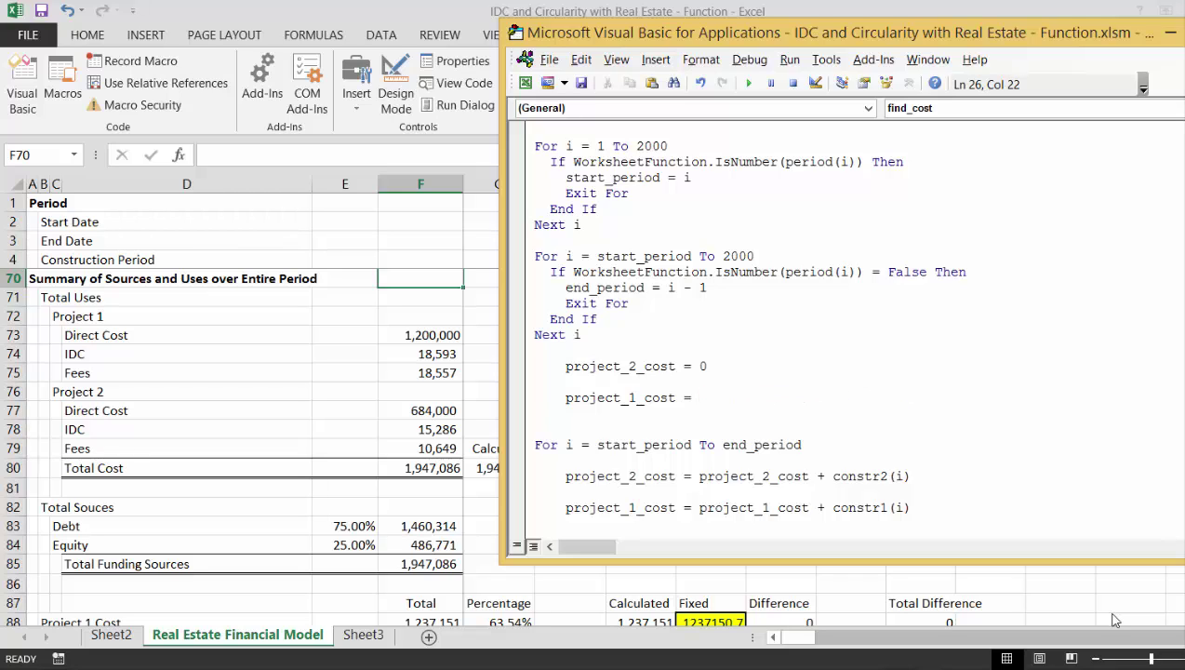
text(0)
- Remove the indentation from the project_2_cost = 0 and project_1_cost = 0 lines above the loop
key(Up)
key(Up)
key(Delete)
key(Delete)
key(Delete)
key(Delete)
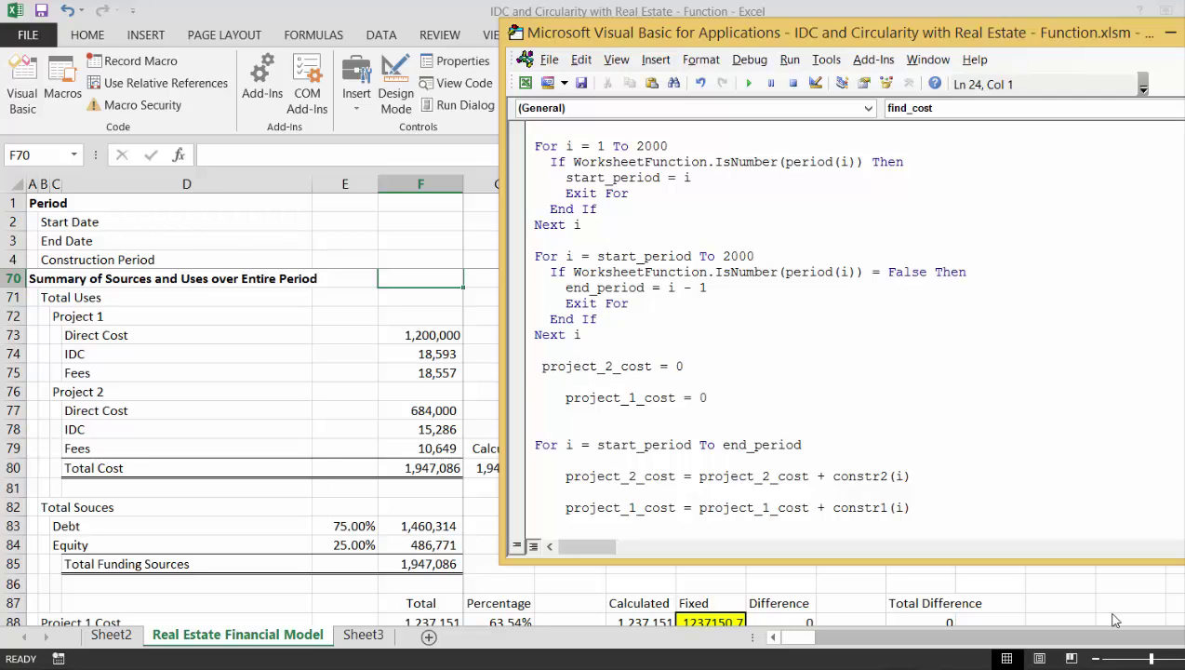
key(Down)
key(Down)
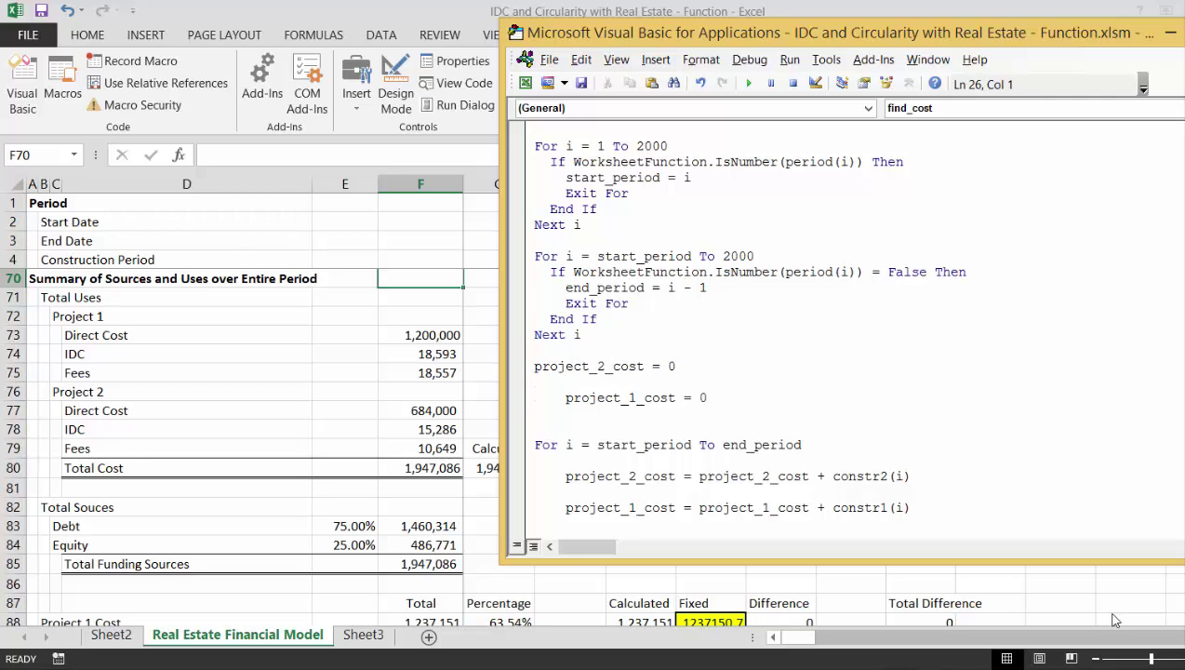
key(Delete)
key(Delete)
key(Delete)
key(Delete)
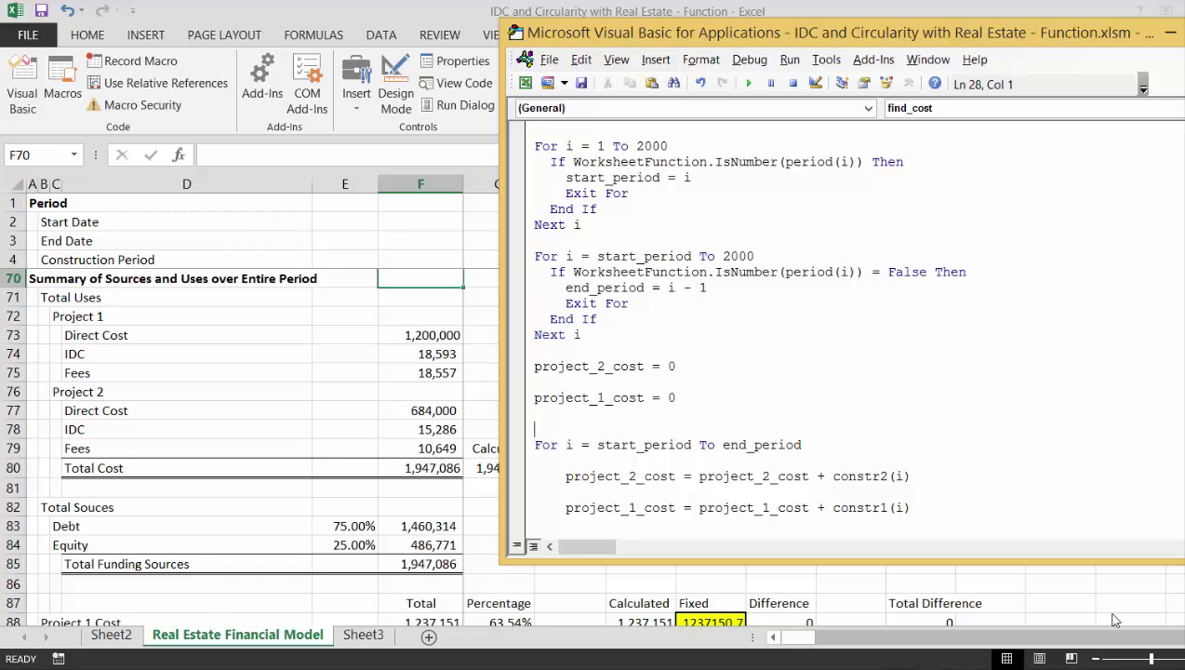
- Review the rest of the find_cost code, from the cost loop through the output assignments to End Function
key(Down)
key(Down)
key(Down)
key(Down)
key(Down)
key(Down)
key(Down)
key(Down)
key(Down)
key(Down)
key(Down)
key(Down)
key(Down)
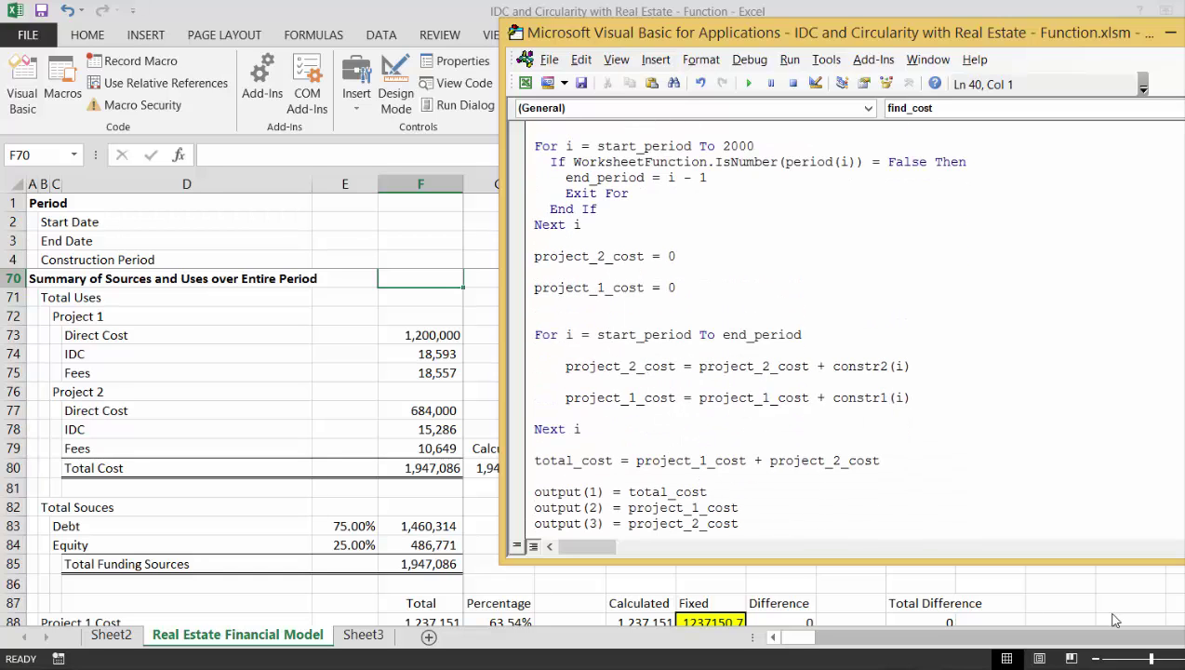
key(Down)
key(Down)
key(Down)
key(Down)
key(Down)
key(Up)
key(Up)
key(Up)
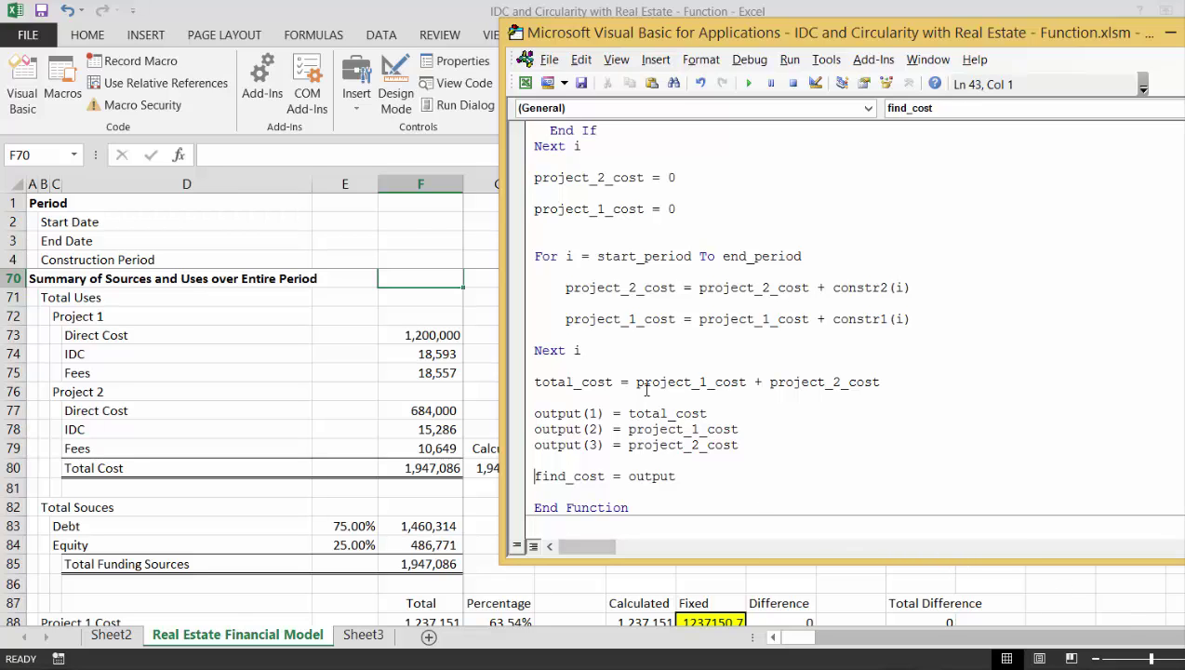
- Switch to the Real Estate Financial Model worksheet in Excel and start a =find_cost( formula in cell I83
click(494, 369)
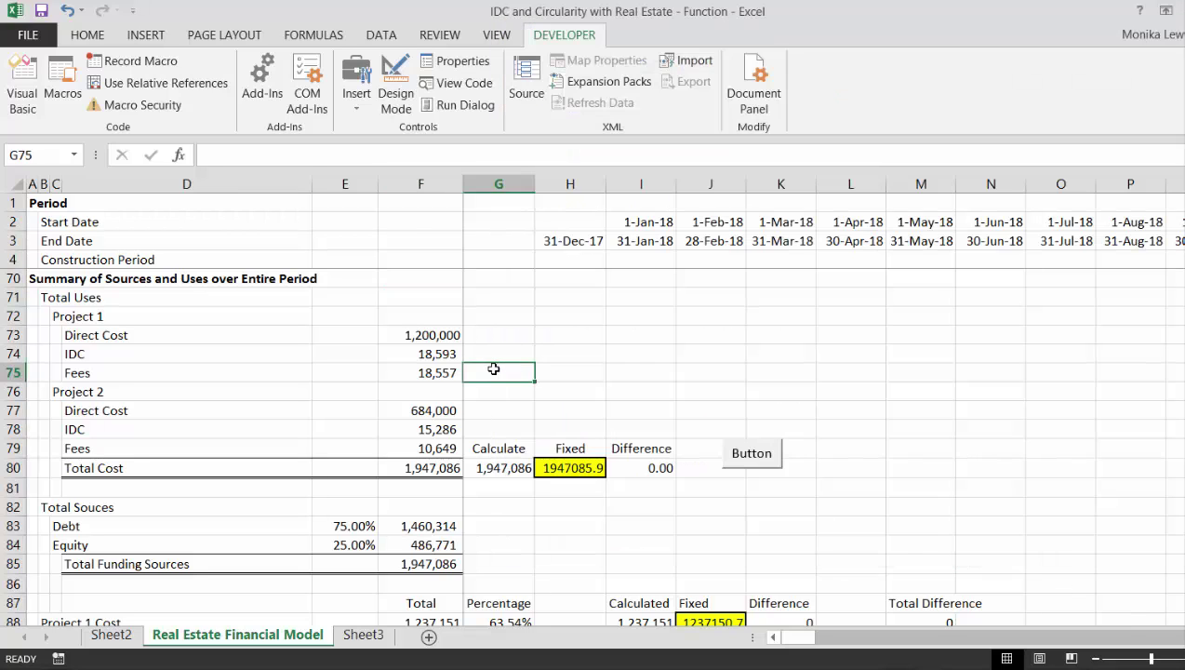
key(Down)
key(Down)
key(Down)
key(Down)
key(Down)
key(Down)
key(Down)
key(Down)
key(Down)
key(Down)
key(Down)
key(Down)
key(Down)
key(Down)
key(Down)
key(Down)
key(Down)
key(Down)
key(Down)
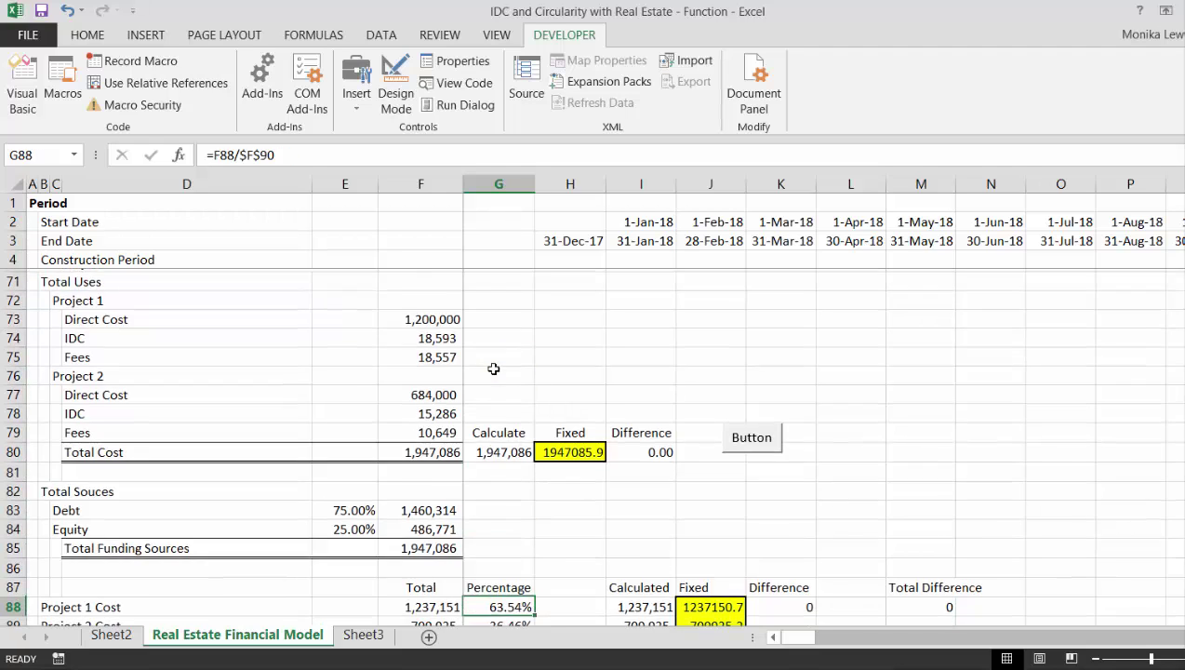
key(Down)
key(Up)
key(Up)
key(Up)
key(Up)
key(Up)
key(Up)
key(Up)
key(Up)
key(Up)
key(Up)
key(Up)
key(Up)
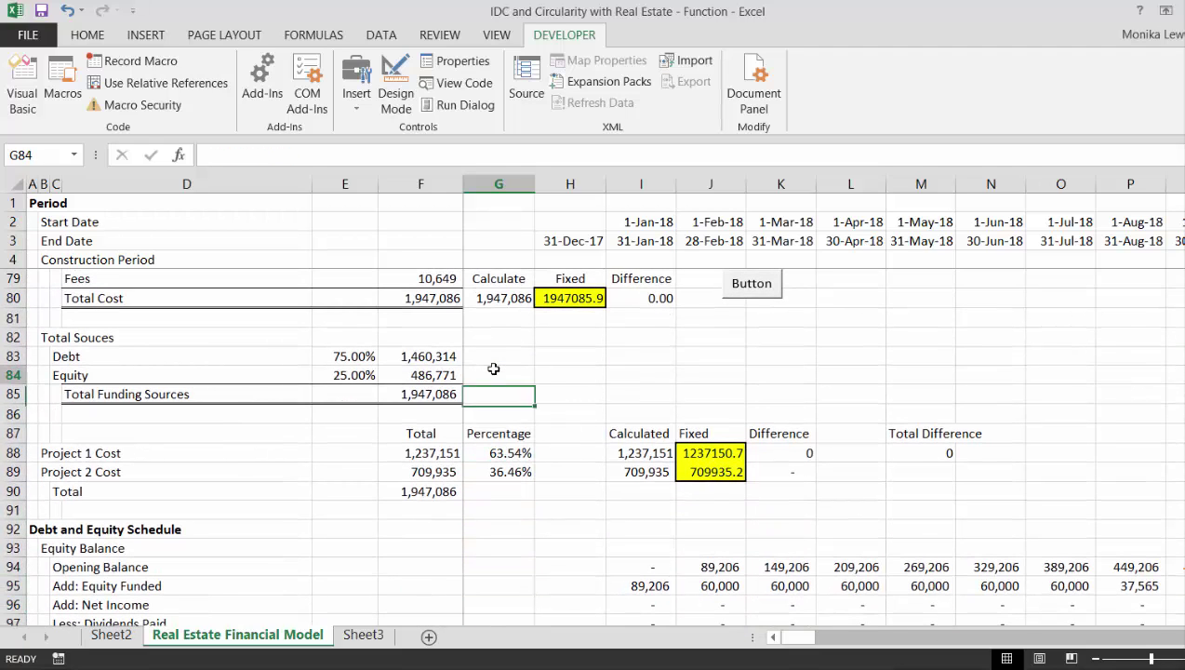
key(Right)
key(Right)
key(Up)
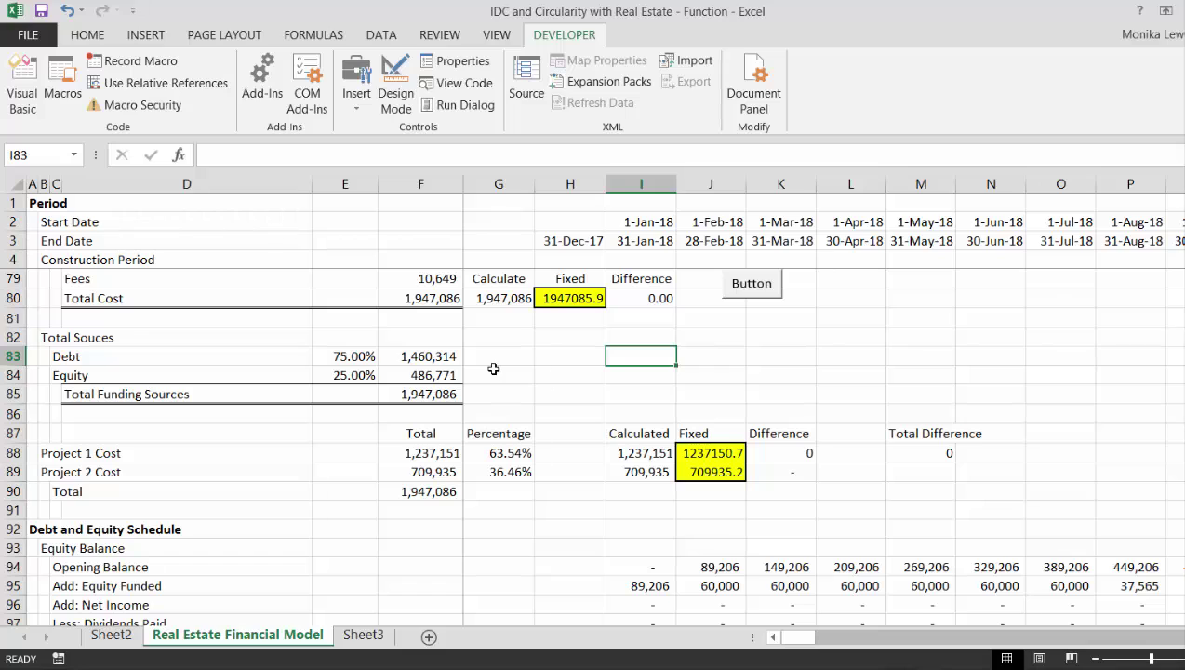
text(=fi)
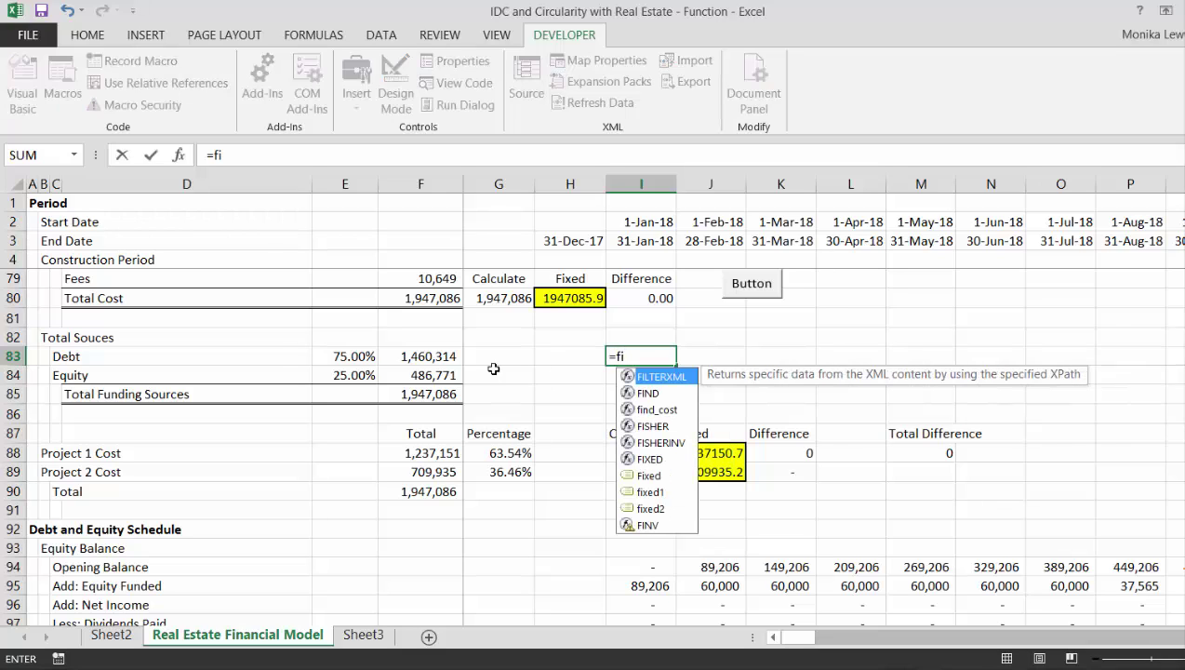
key(Down)
key(Down)
key(Tab)
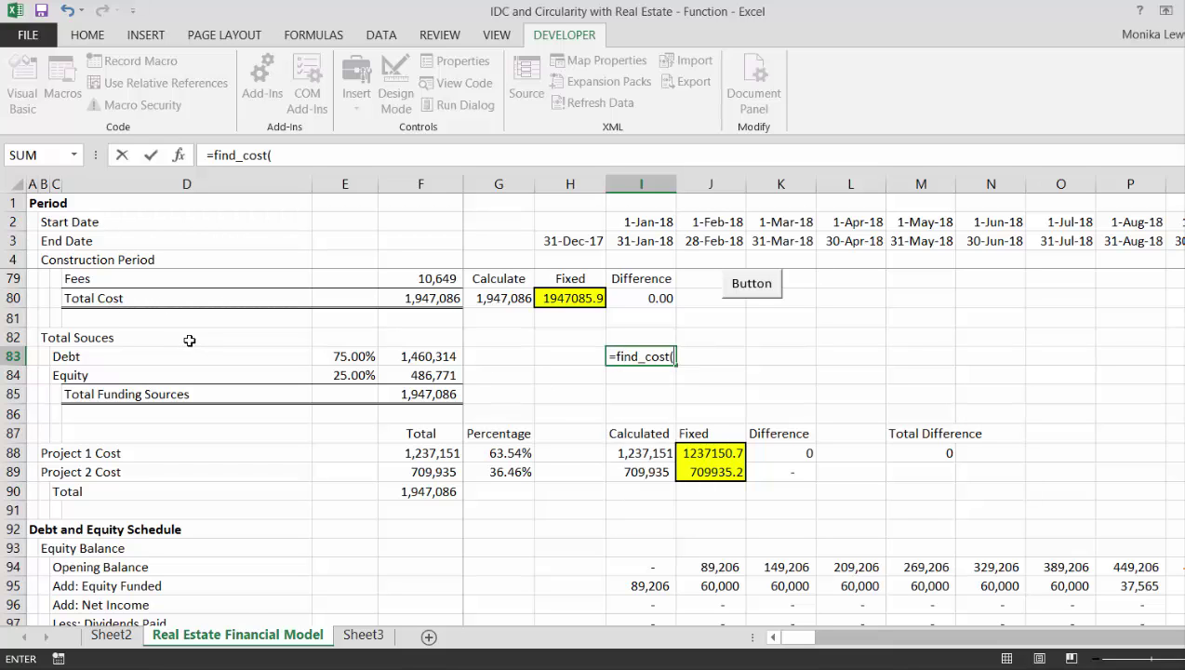
- Use the entire Period row, 12:12, as the first argument of the find_cost formula
key(Page_Up)
key(Page_Up)
key(Page_Up)
key(Page_Up)
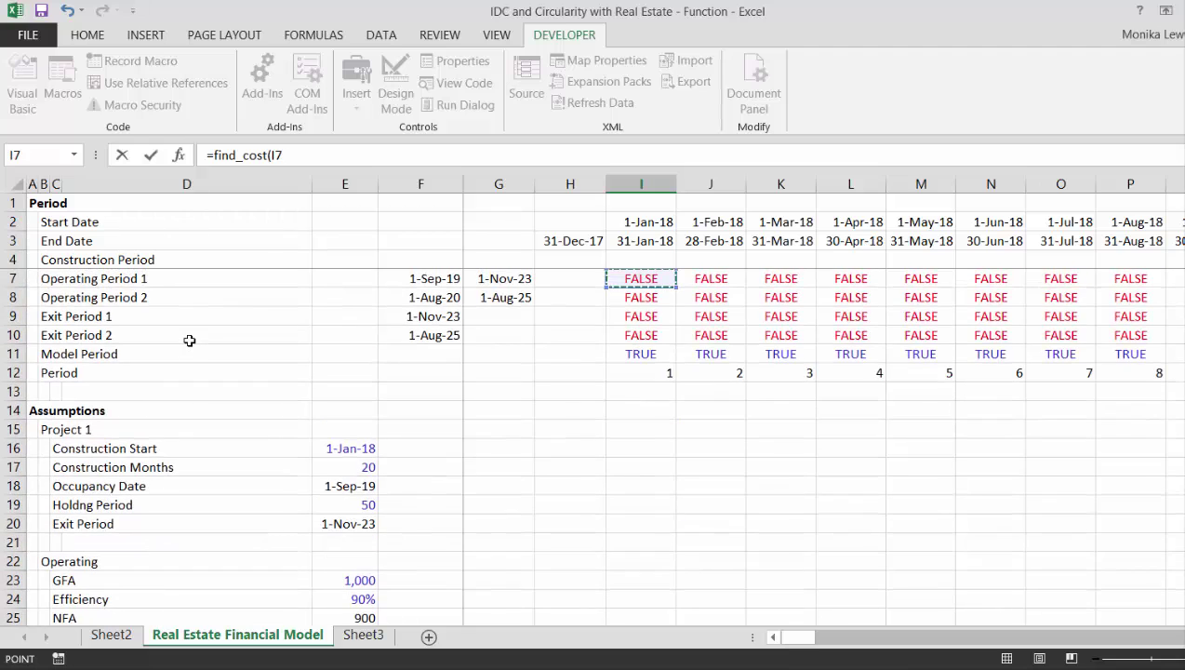
click(13, 372)
text(,)
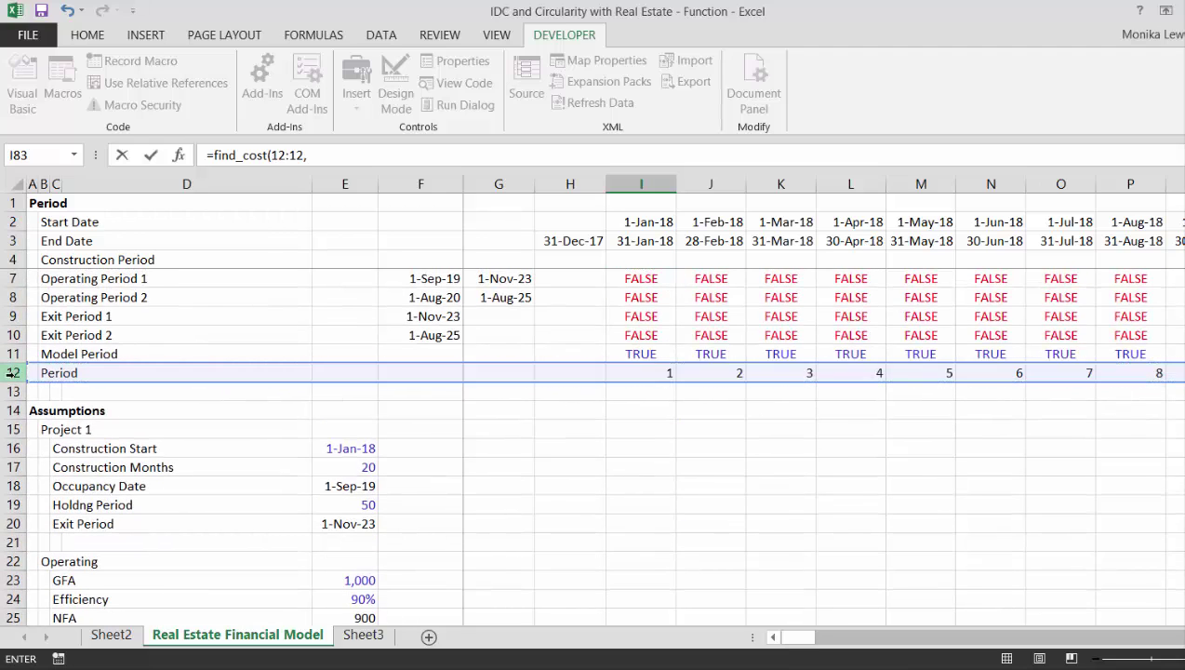
- Use the entire Construction Expenditure 1 row, 61:61, as the second argument of the find_cost formula
key(Page_Down)
key(Page_Down)
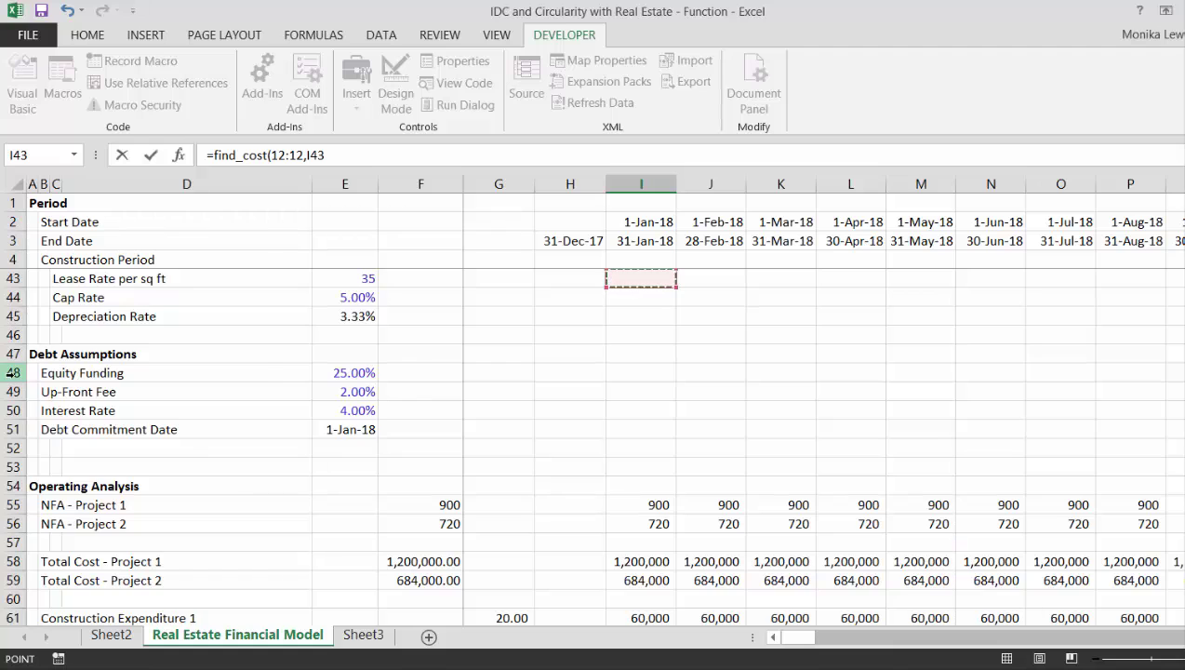
key(Page_Down)
key(Page_Up)
key(Down)
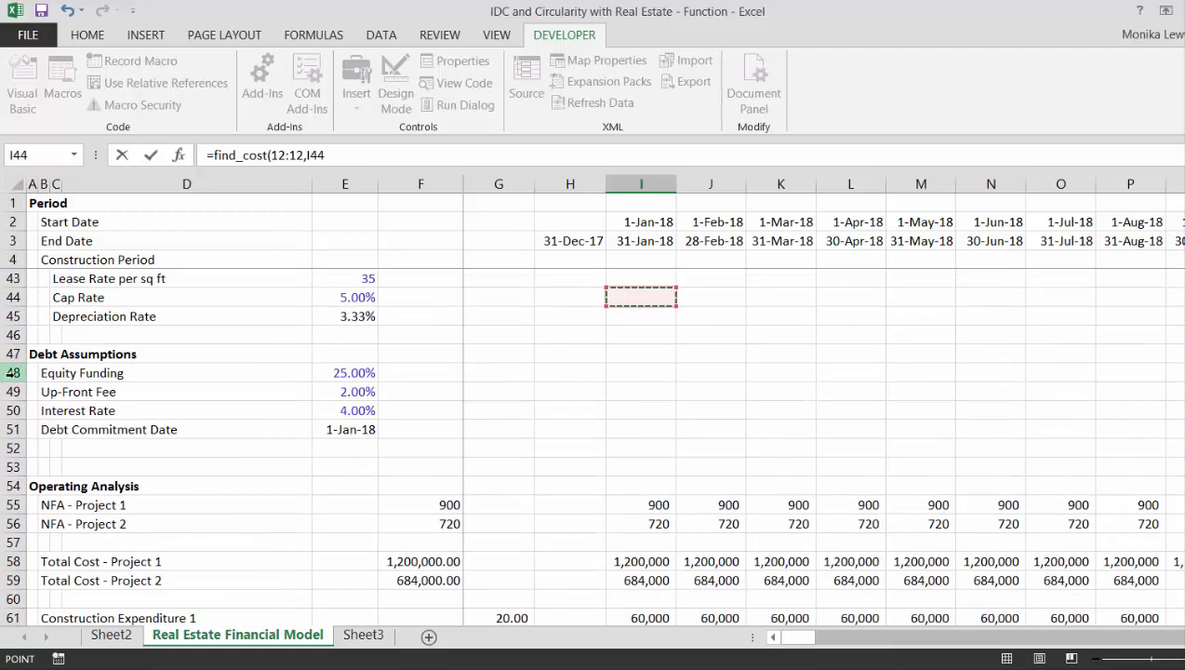
key(Down)
key(Down)
key(Down)
key(Down)
key(Down)
key(Down)
key(Down)
key(Down)
key(Down)
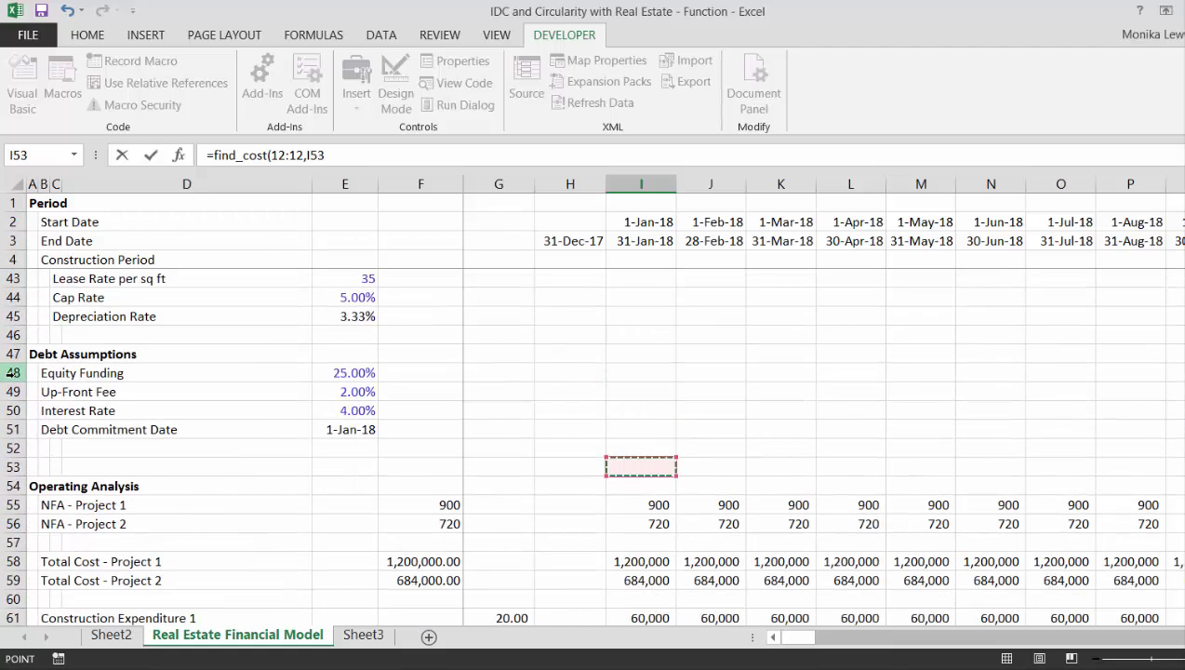
key(Down)
key(Down)
key(Down)
key(Down)
key(Down)
key(Down)
key(Down)
key(Down)
key(Down)
key(Down)
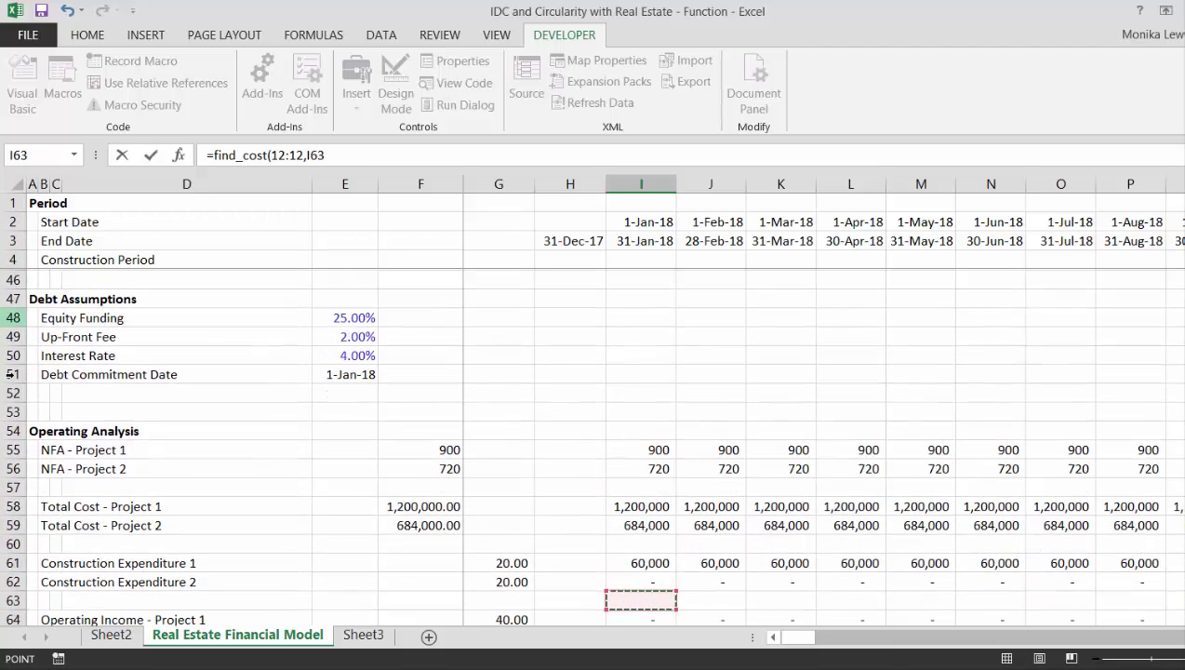
key(Down)
key(Down)
key(Down)
key(Down)
key(Down)
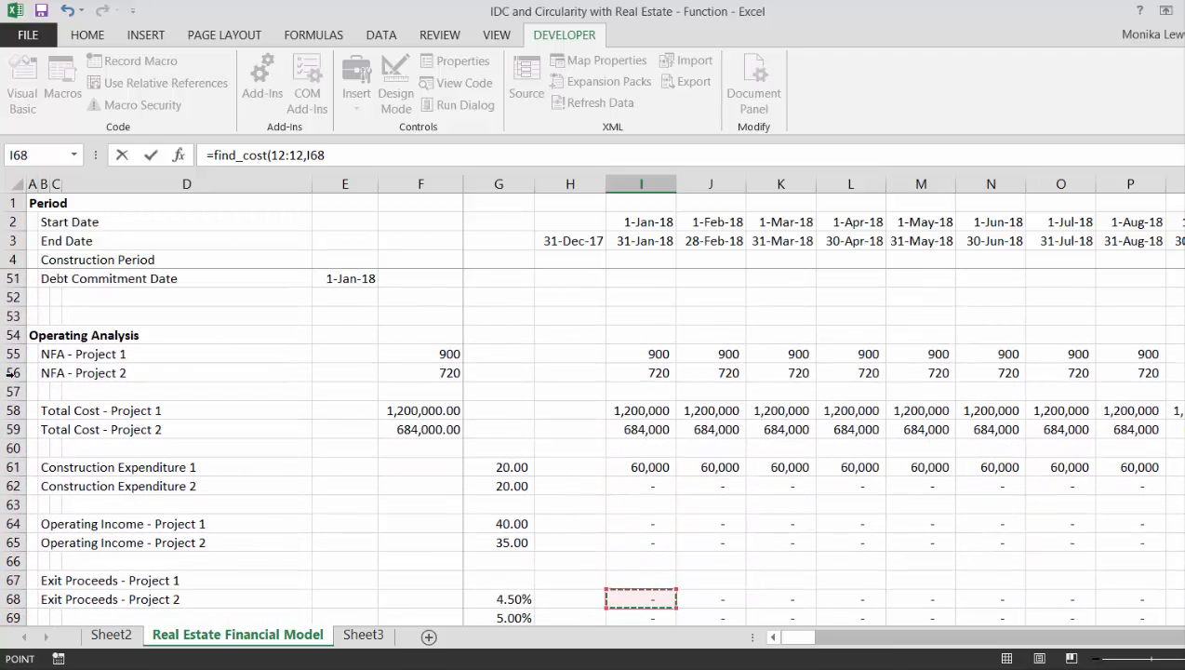
click(9, 467)
text(,)
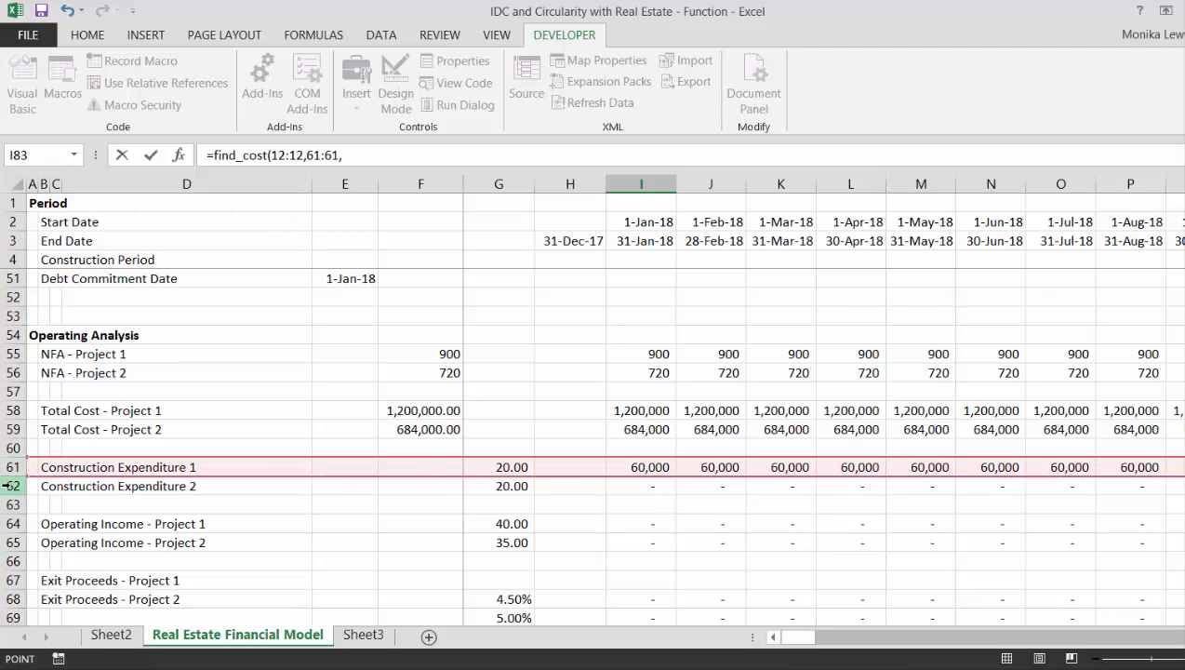
- Add the entire Construction Expenditure 2 row, 62:62, as the third find_cost argument and enter the formula in I83 as an array formula
click(7, 485)
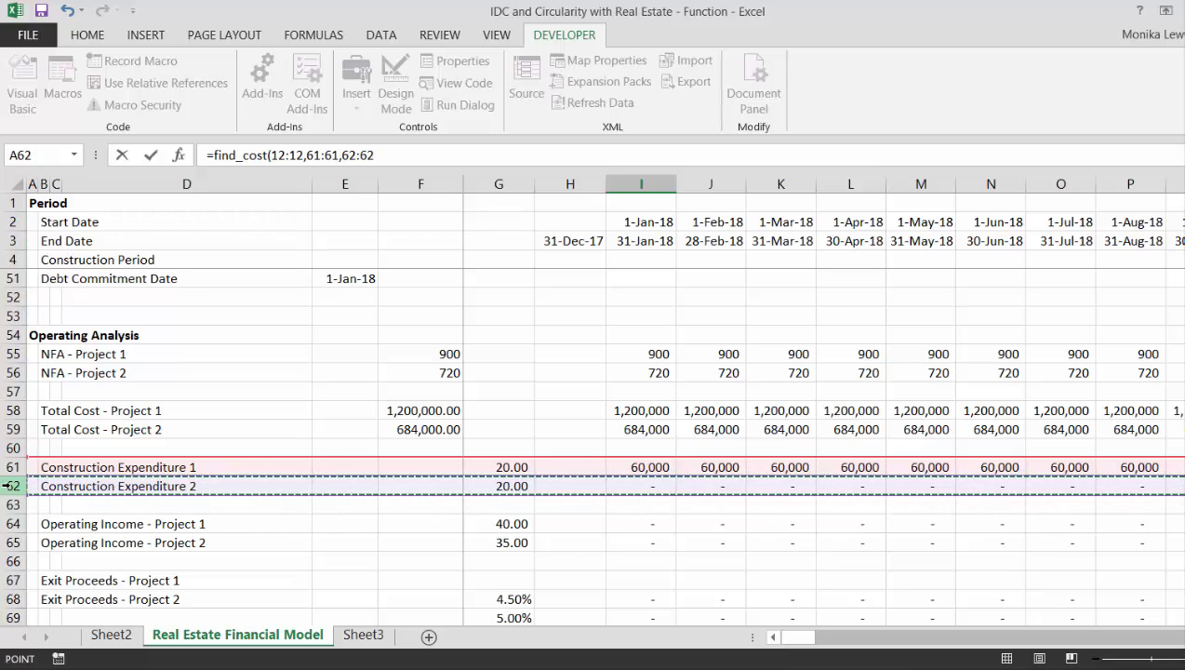
key(ctrl+shift+Return)
scroll(7, 485, down, 5)
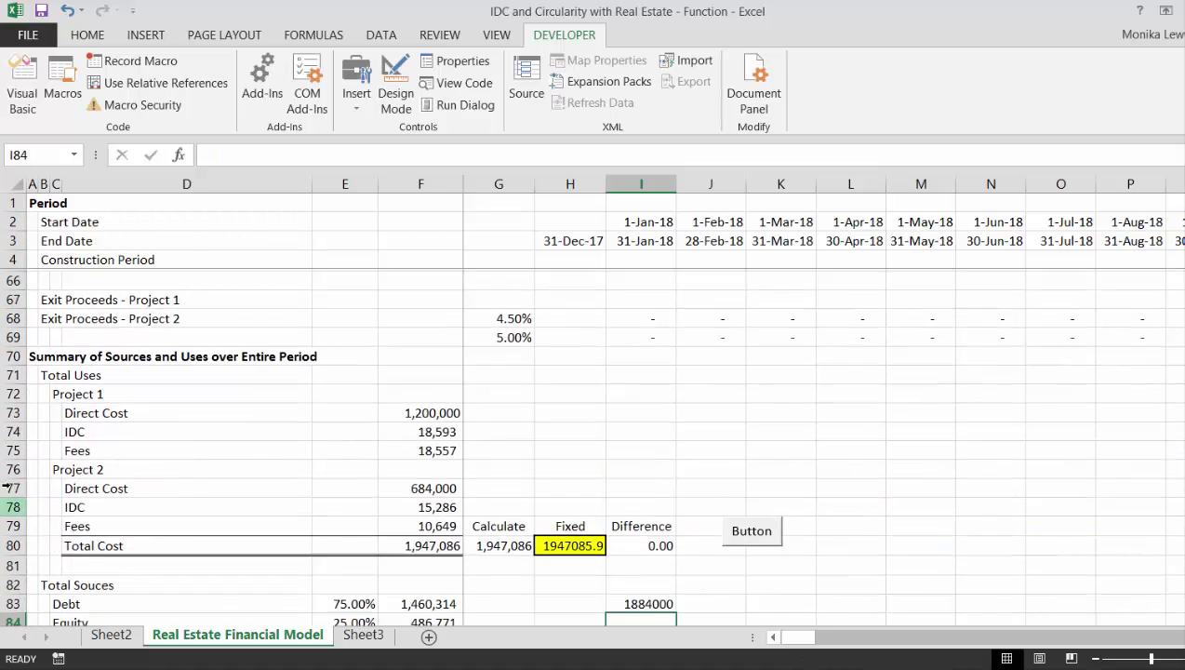
- Extend the find_cost array formula across cells I83:K83 and enter it as an array
key(shift+Right)
key(shift+Right)
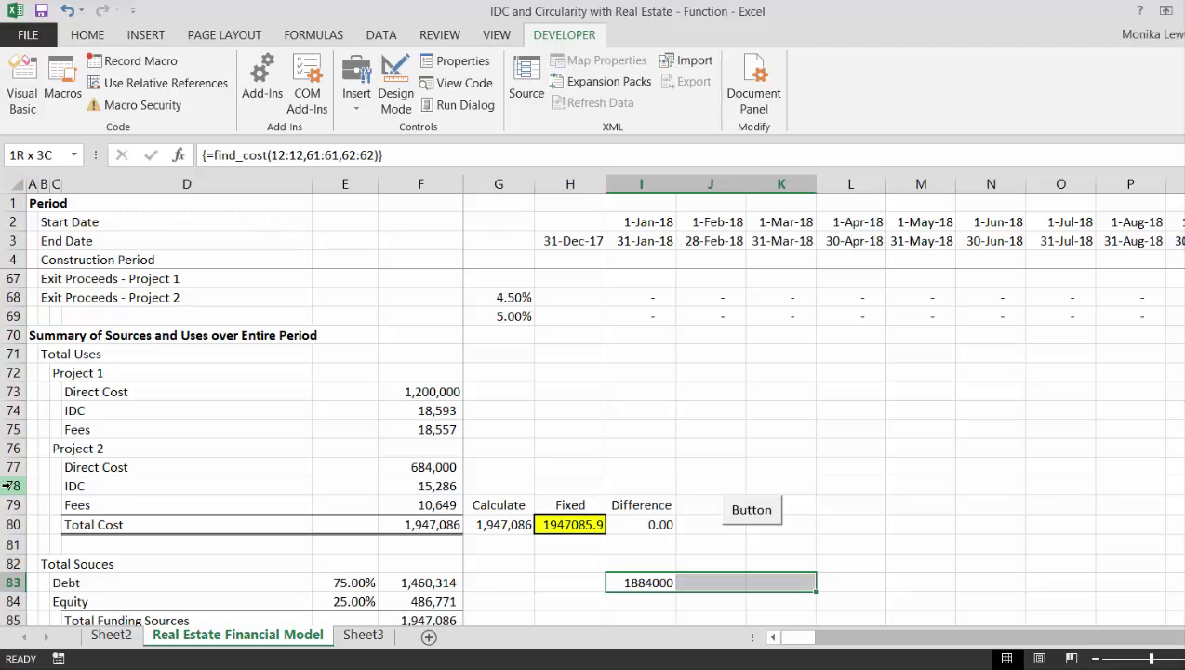
key(F2)
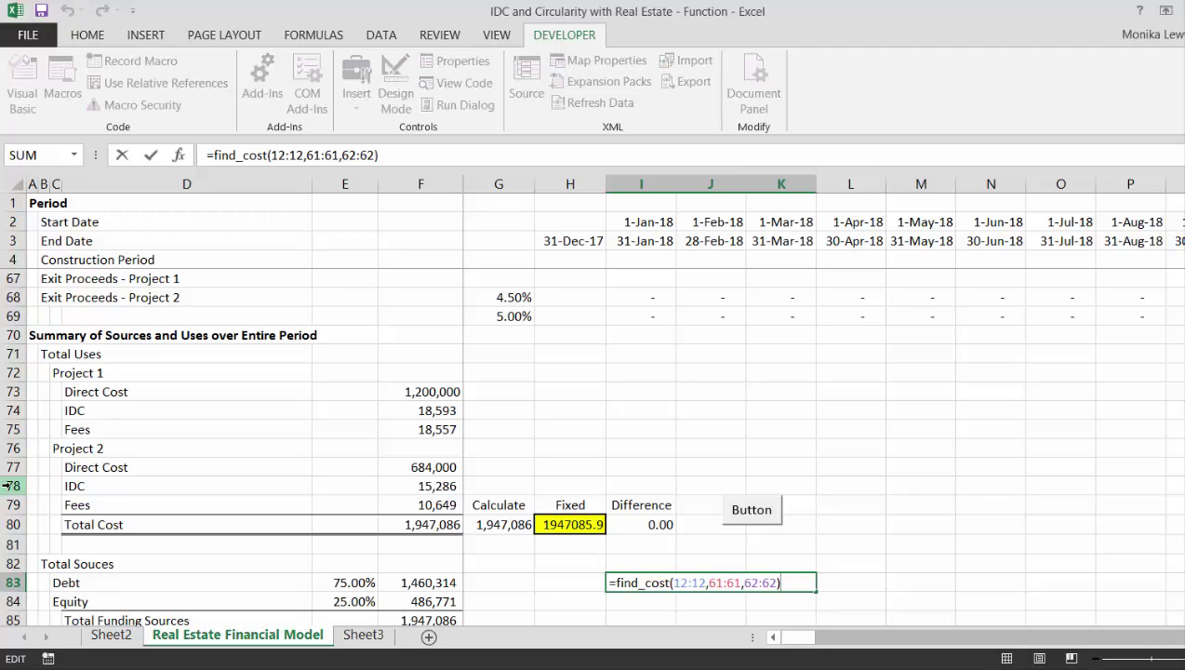
key(ctrl+shift+Return)
- Examine the find_cost results in I83:K83 alongside the Project 1 and Project 2 cost table below
key(Down)
key(Down)
key(Down)
key(Down)
key(Down)
key(Down)
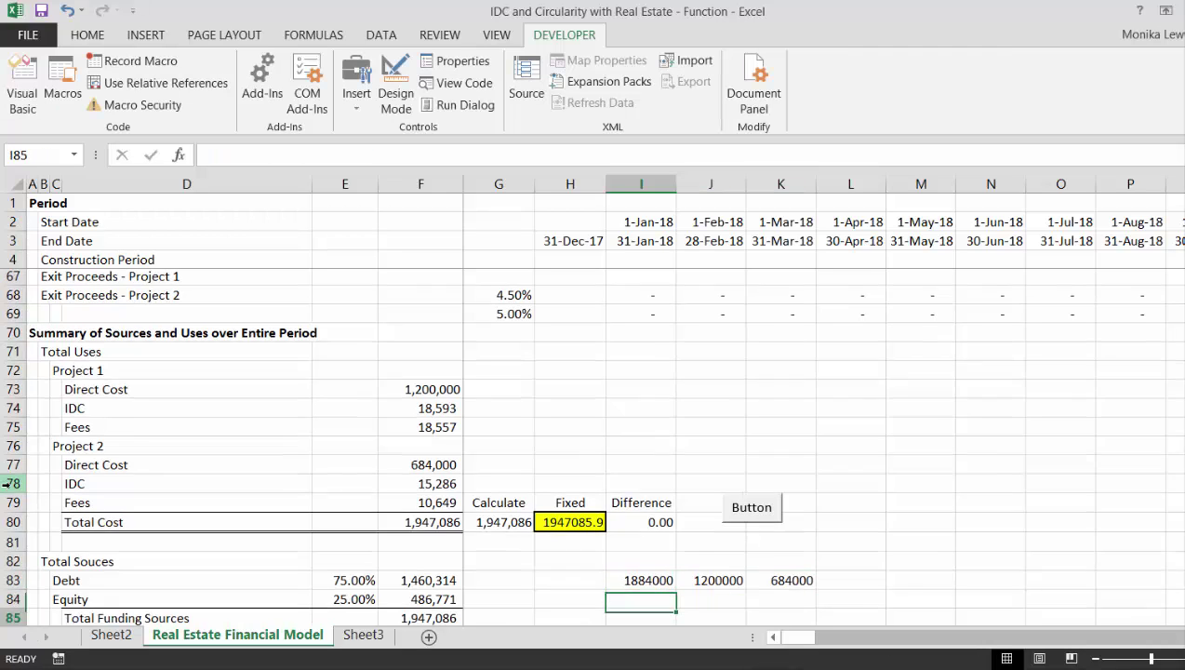
key(Down)
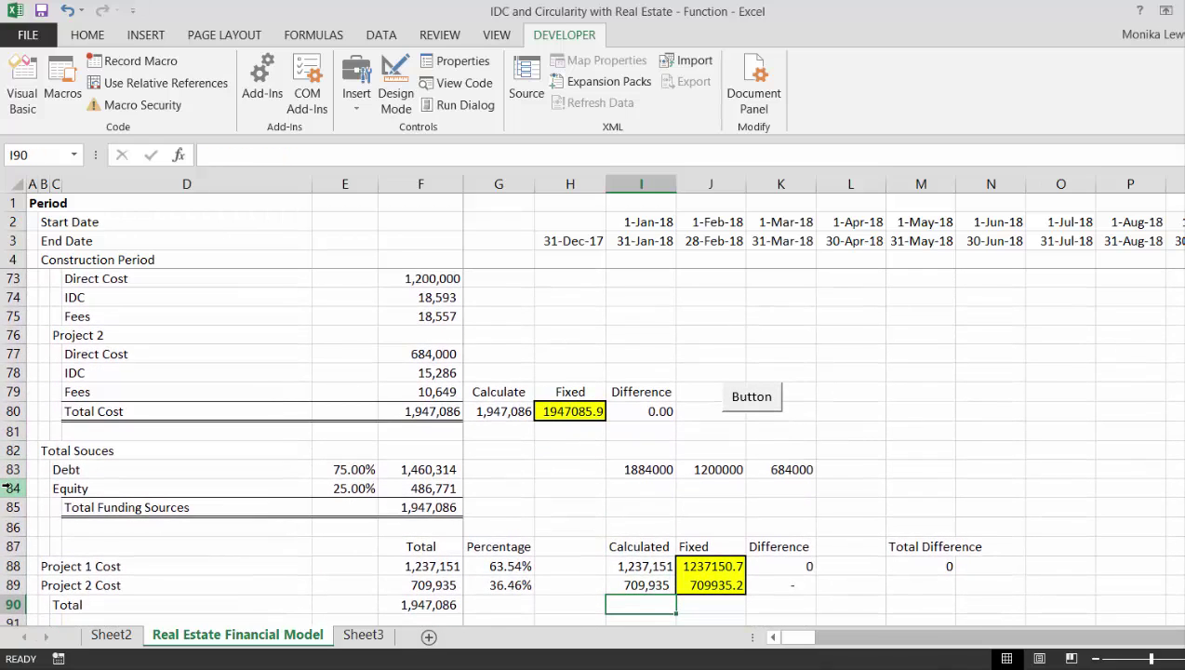
key(Up)
key(Up)
key(Up)
key(Up)
key(Up)
key(Up)
key(Up)
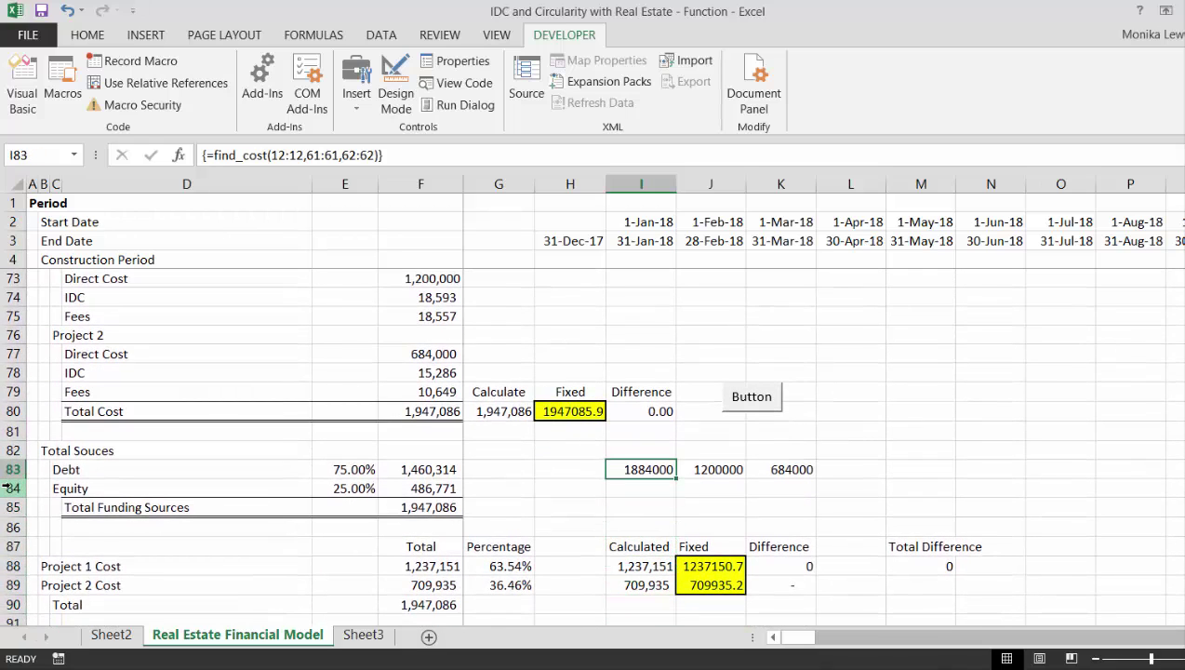
key(Right)
key(Right)
key(Right)
key(Left)
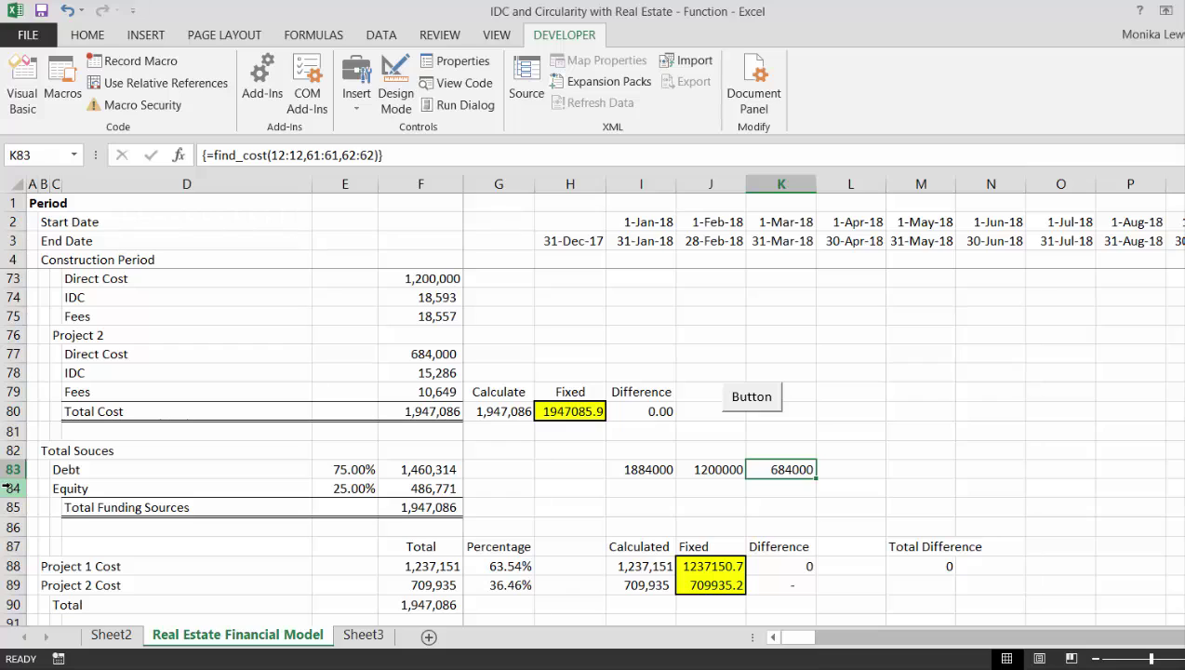
- Enter the label Function in cell H83 beside the results and inspect the Fixed total cost in H80
key(Left)
key(Left)
key(Left)
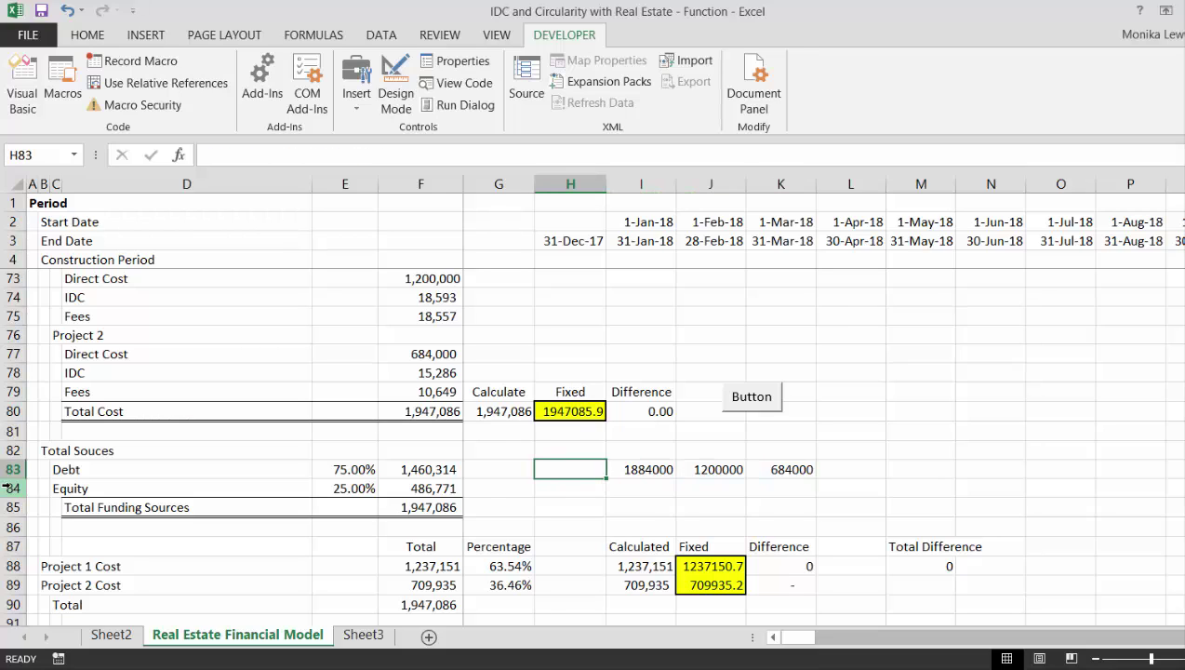
text(Function)
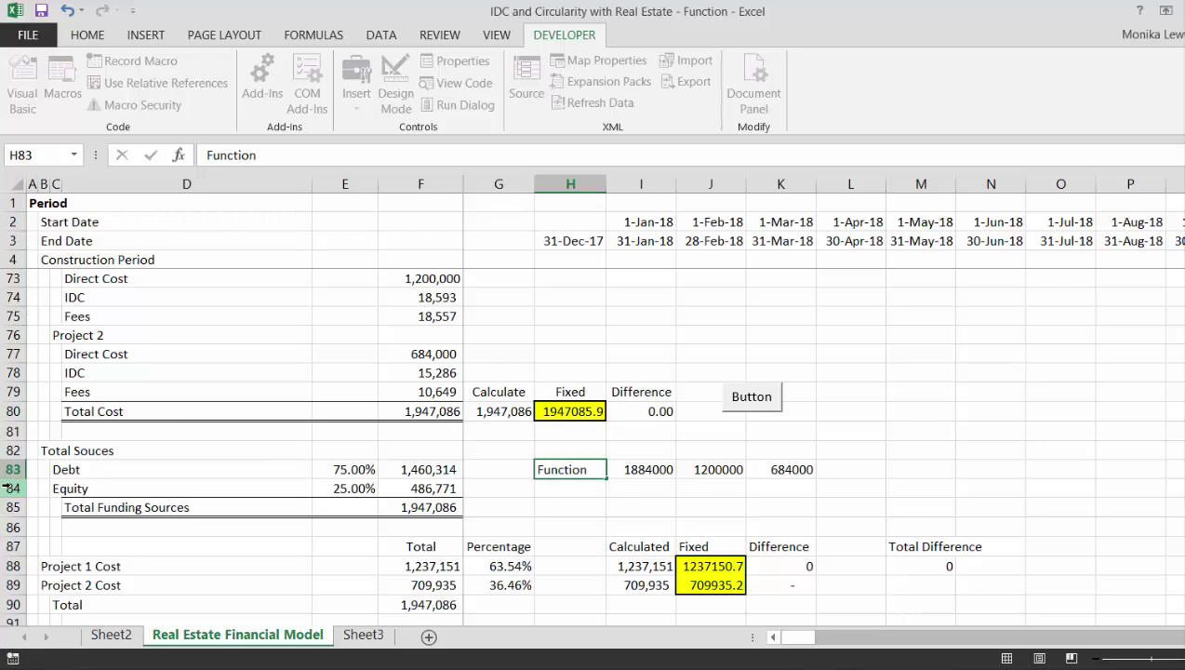
key(ctrl+Return)
key(Right)
key(Up)
key(Up)
key(Up)
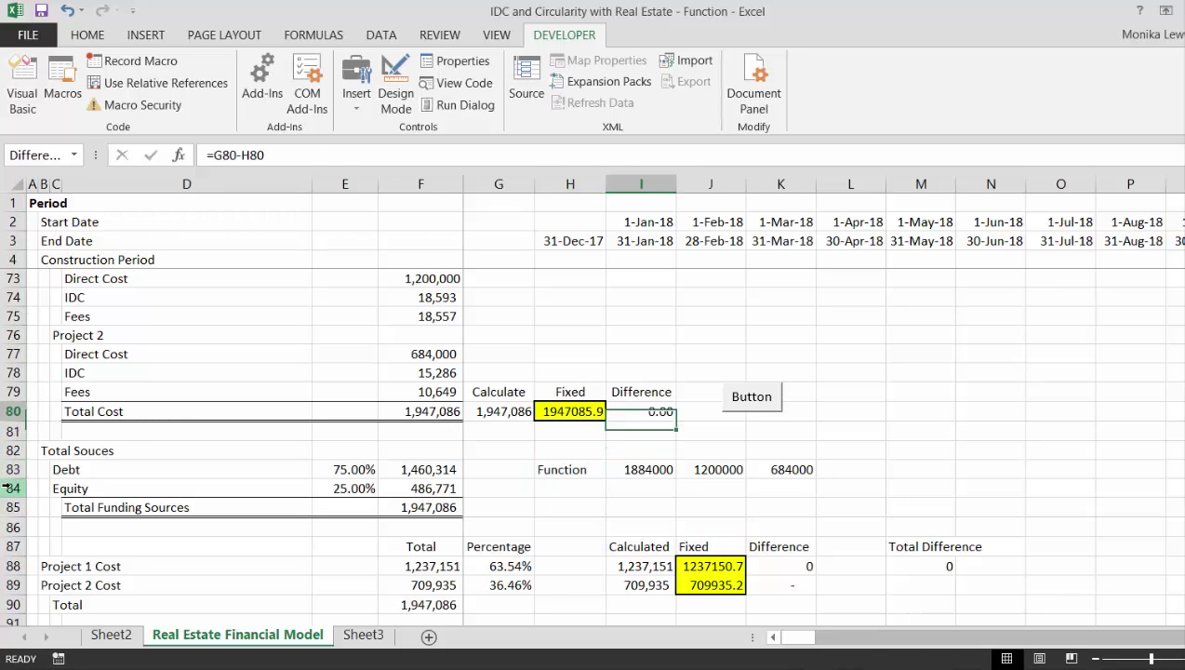
key(Left)
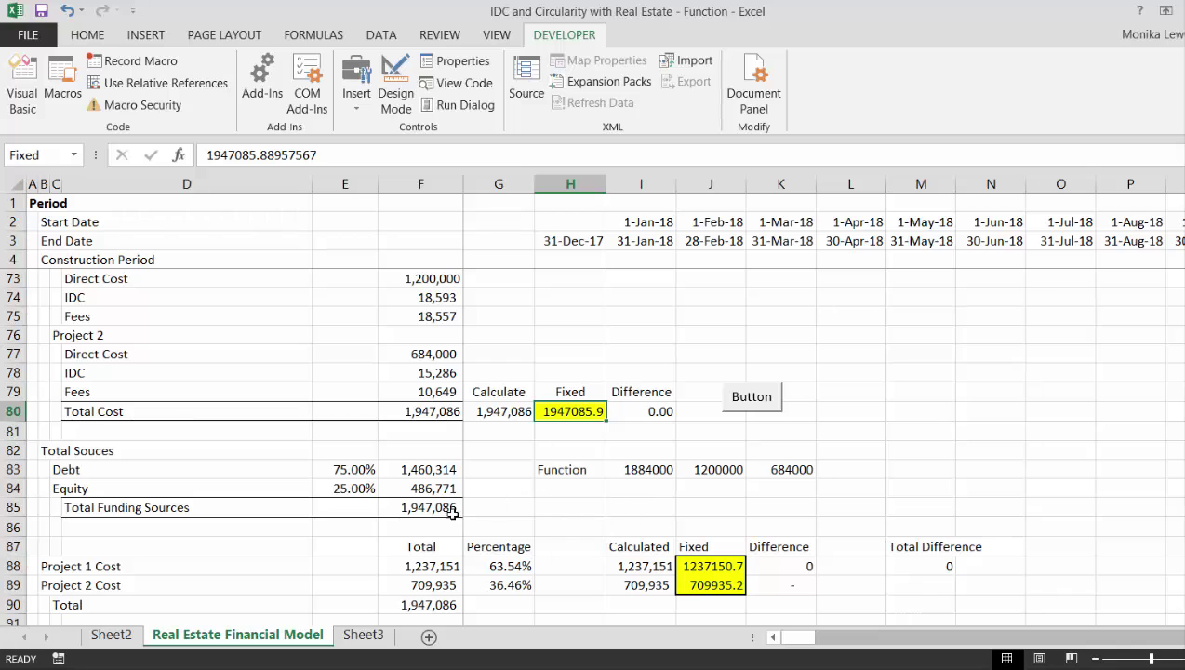
- Switch to the Visual Basic editor and remove the blank line between the two project cost lines inside the start_period To end_period loop
click(372, 669)
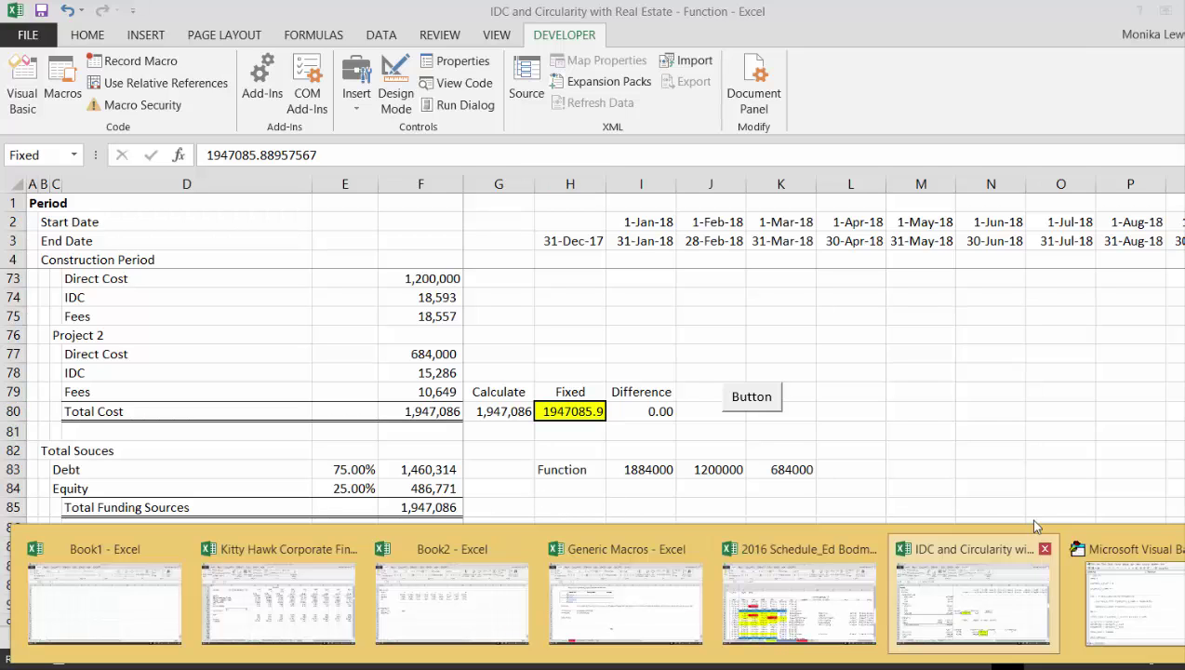
click(1114, 595)
key(Up)
key(Up)
key(Up)
key(Up)
key(Up)
key(Up)
key(Up)
key(Up)
key(Up)
key(Up)
key(Up)
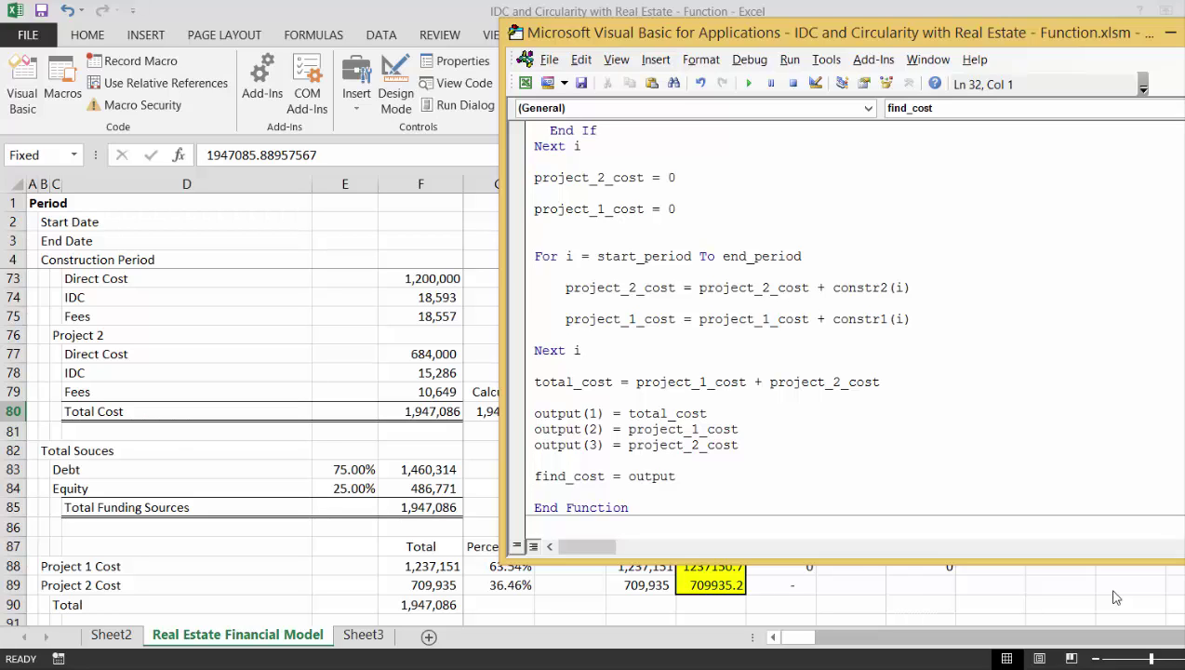
key(BackSpace)
key(Down)
key(Down)
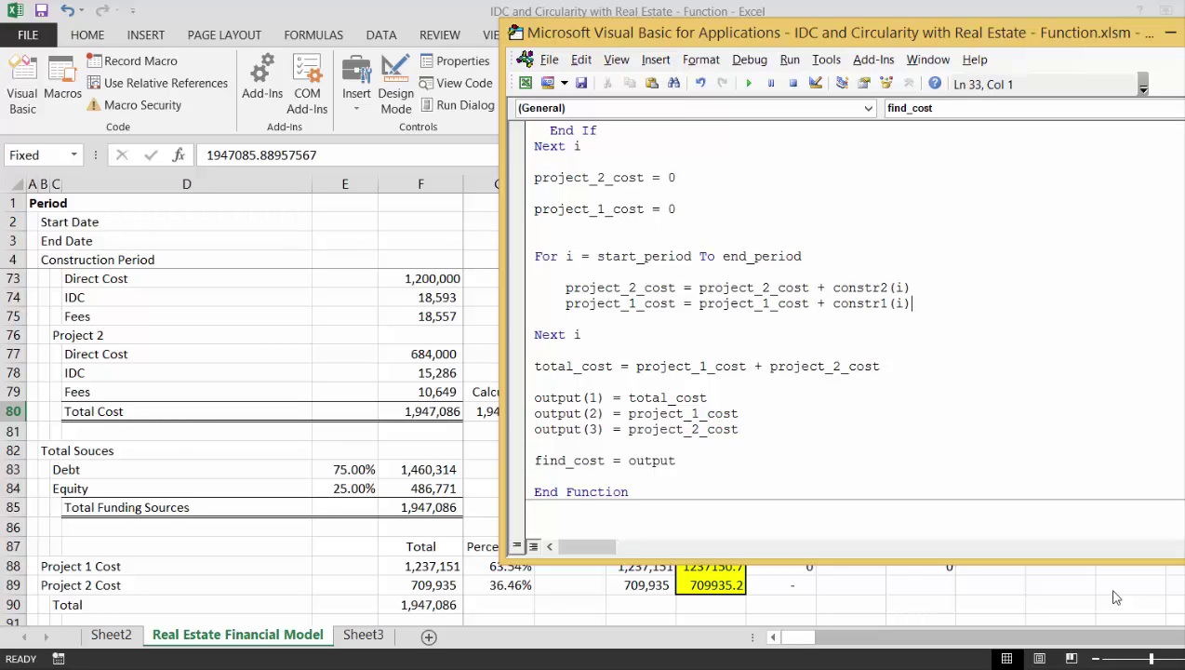
- Append + idc1 to the project_2_cost line and + idc2 to the project_1_cost line in the loop
key(Left)
text(+ idc)
key(Down)
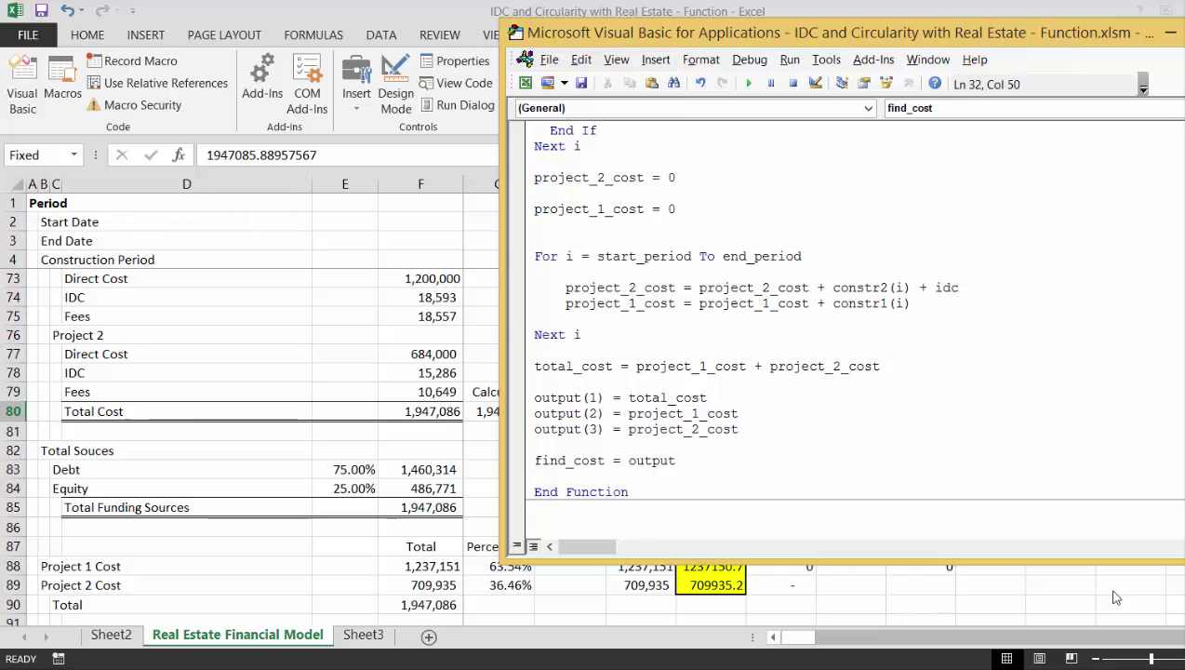
key(Right)
key(Right)
key(Right)
key(Right)
key(Down)
text(+ idc)
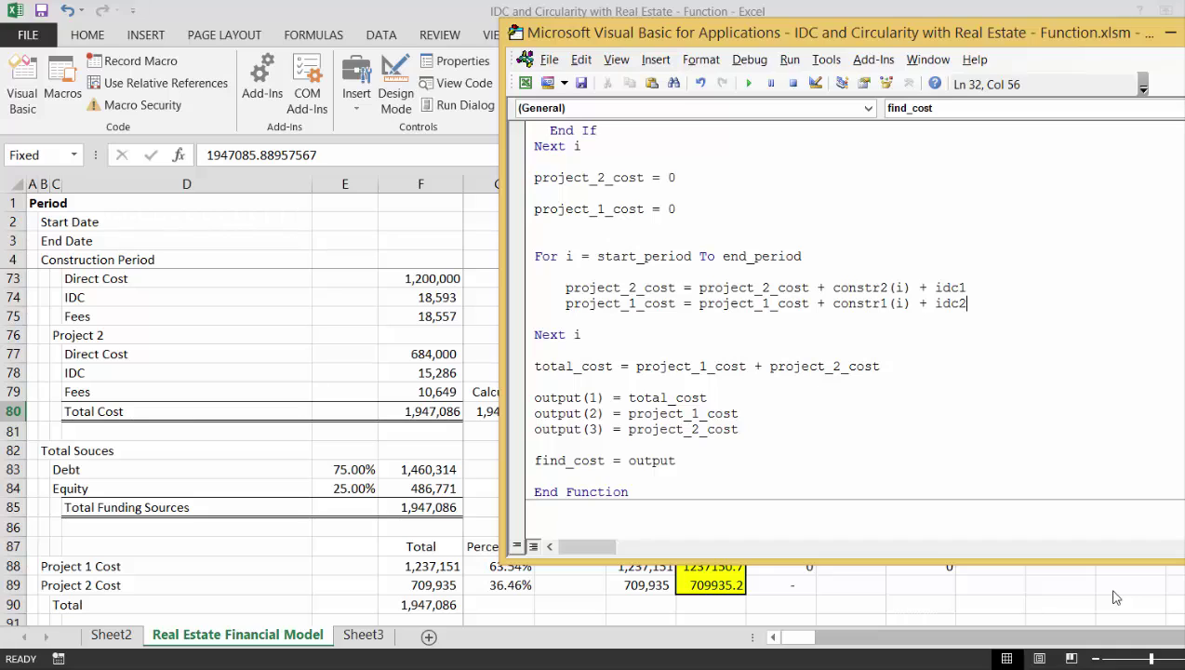
- Insert blank lines above the cost lines in the loop and add an indented line reading idc1 = project_cost
key(Up)
key(Up)
key(Return)
key(Return)
key(Return)
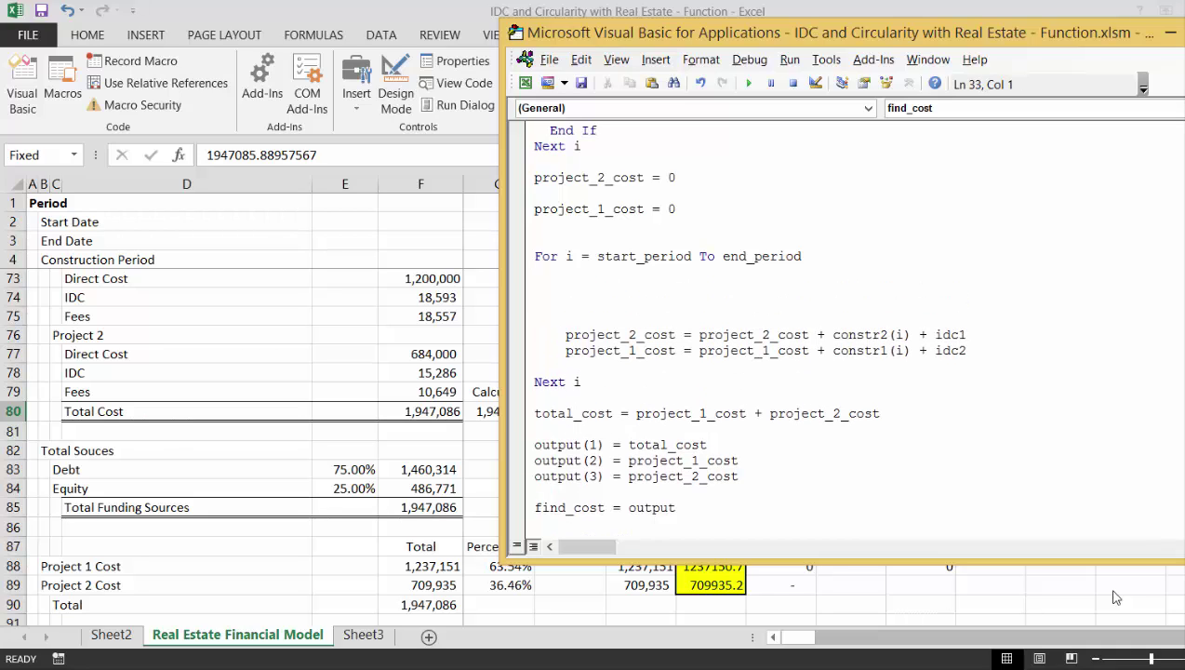
key(Up)
key(Up)
key(Tab)
text(idc 1 = )
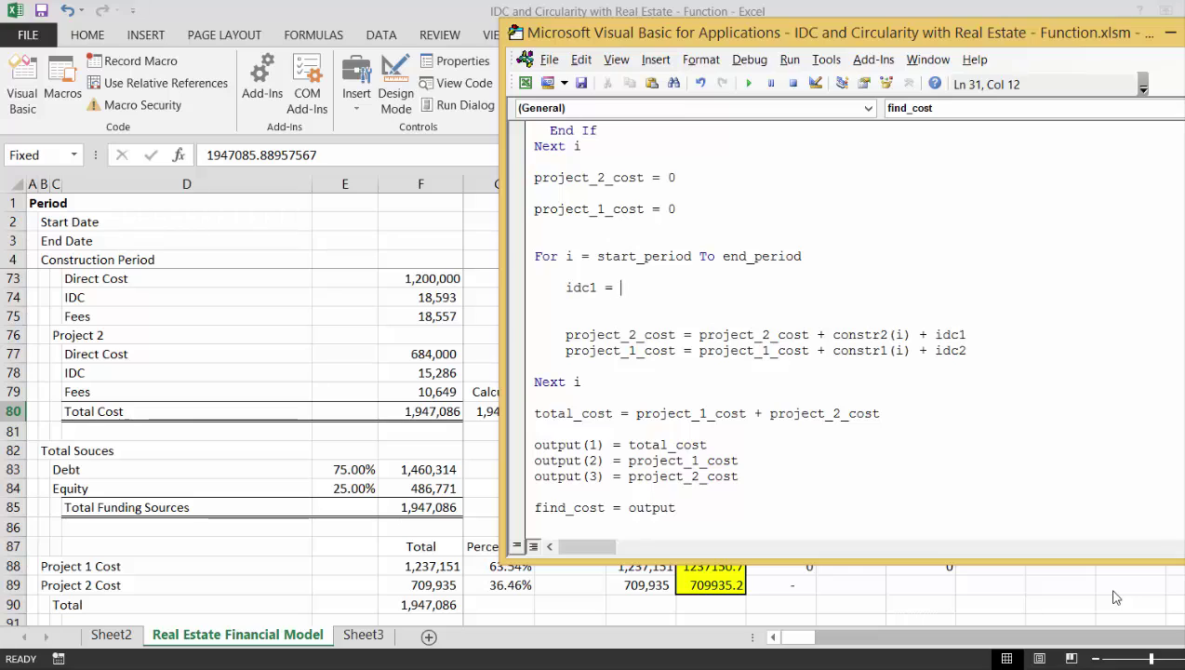
text(proje)
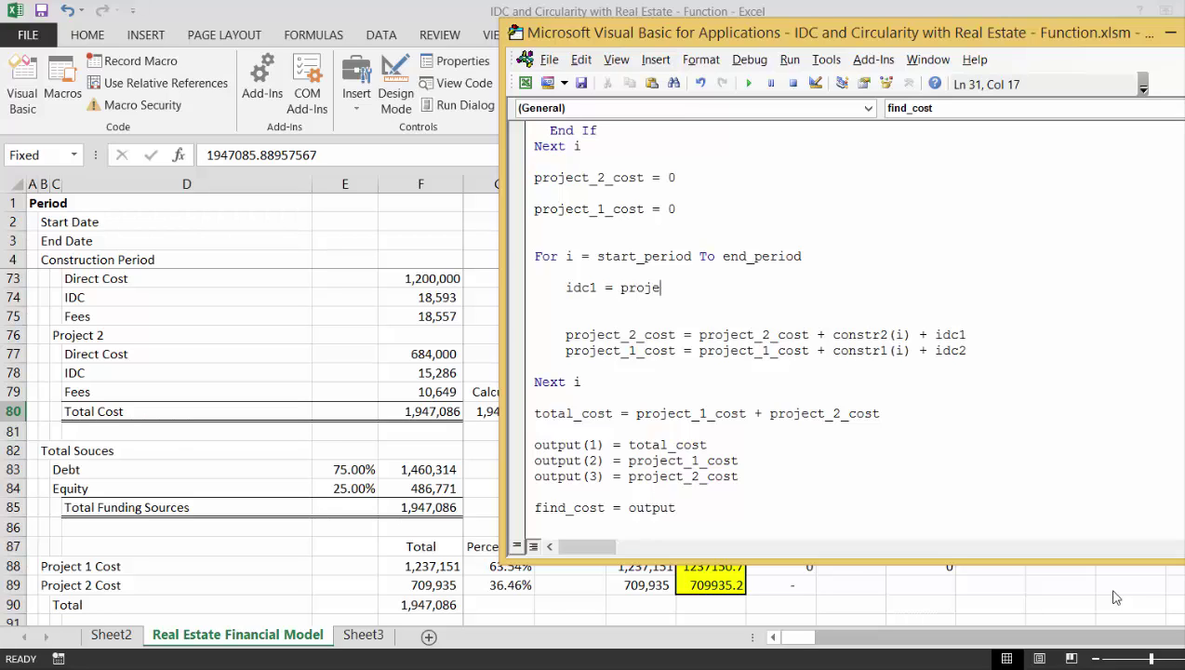
text(ct_cost)
- Move the project_2_cost line below the project_1_cost line inside the loop
key(Down)
key(Down)
key(Down)
key(shift+Down)
key(ctrl+c)
key(Delete)
key(Down)
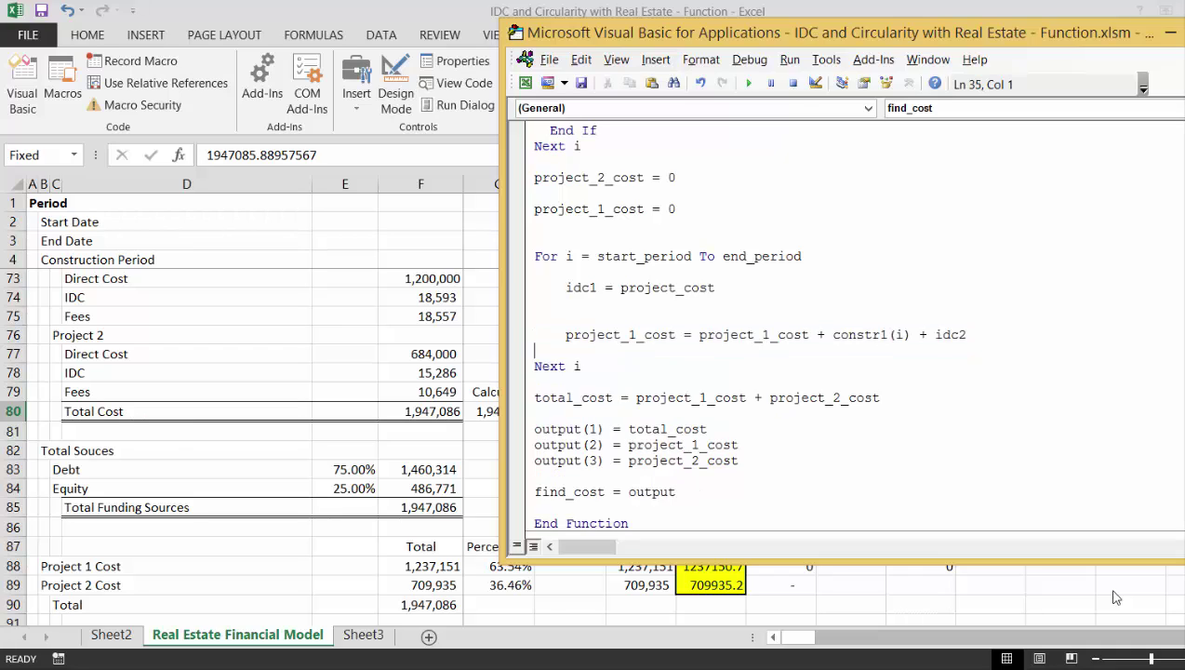
key(Return)
key(ctrl+v)
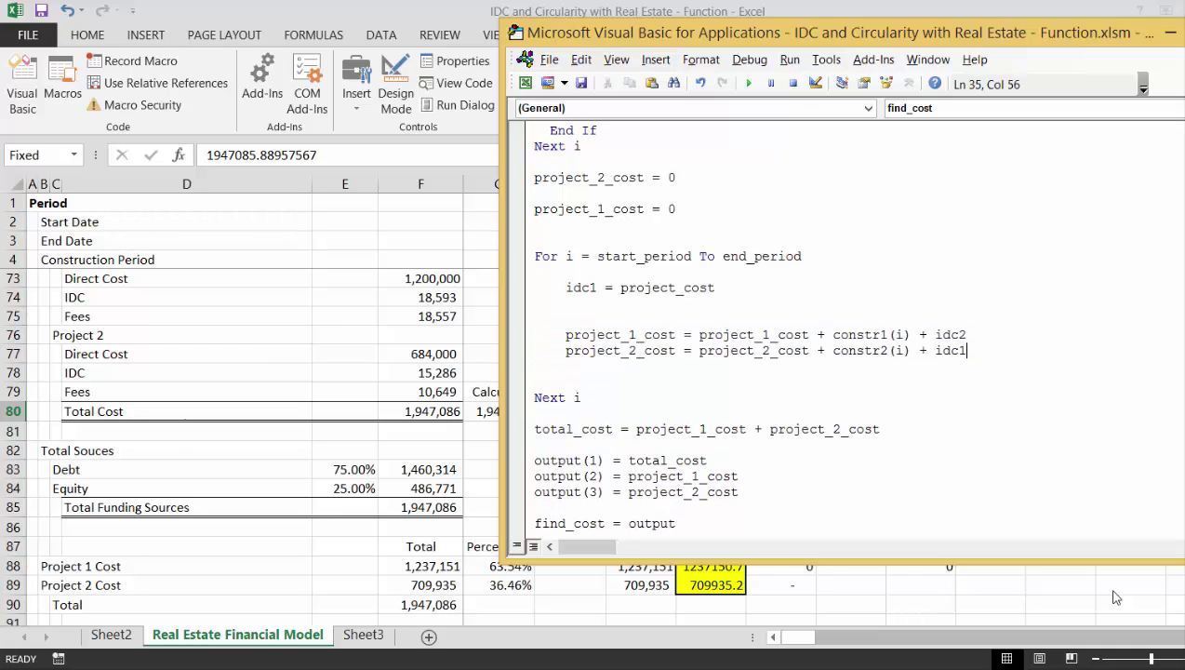
- Correct the interest terms so project_1_cost adds idc1 and project_2_cost adds idc2
key(BackSpace)
text(1)
key(Down)
key(Up)
- Complete the first interest line in the loop as idc1 = project_1_cost * debt_to_cap * int_rate
key(Up)
key(Up)
key(Up)
key(BackSpace)
key(BackSpace)
key(BackSpace)
key(BackSpace)
text(1_cost * deb)
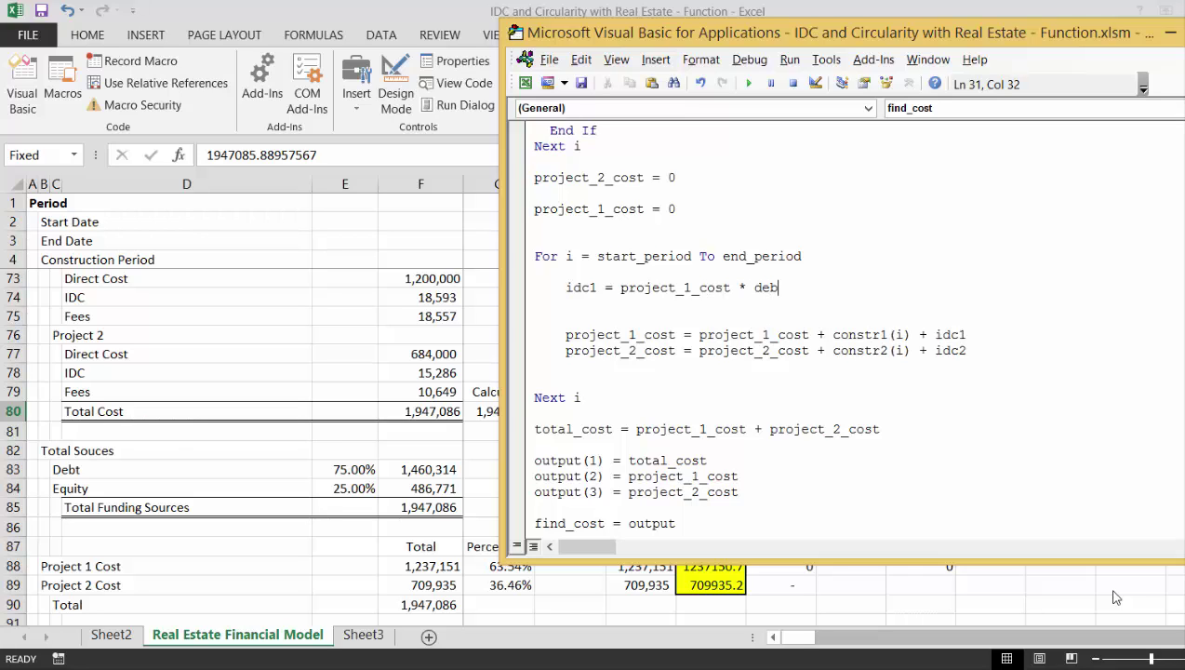
text(t_to_cap * int_rate)
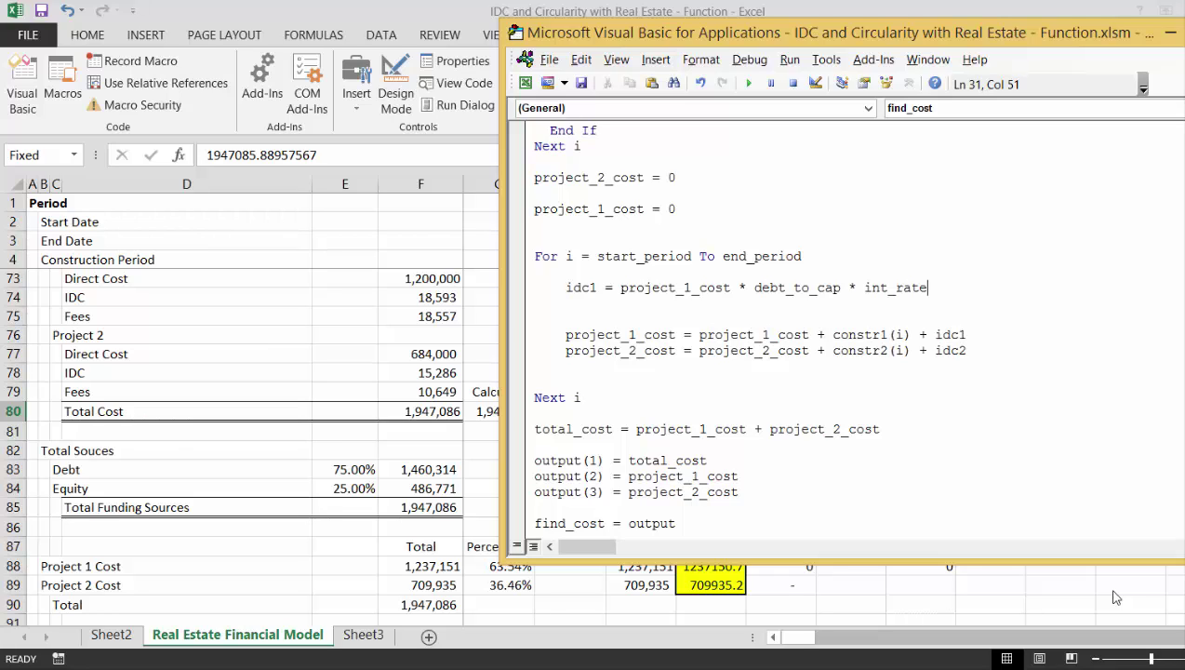
- Duplicate the idc1 calculation line directly below itself
key(Home)
key(shift+Down)
key(ctrl+c)
key(Left)
key(ctrl+v)
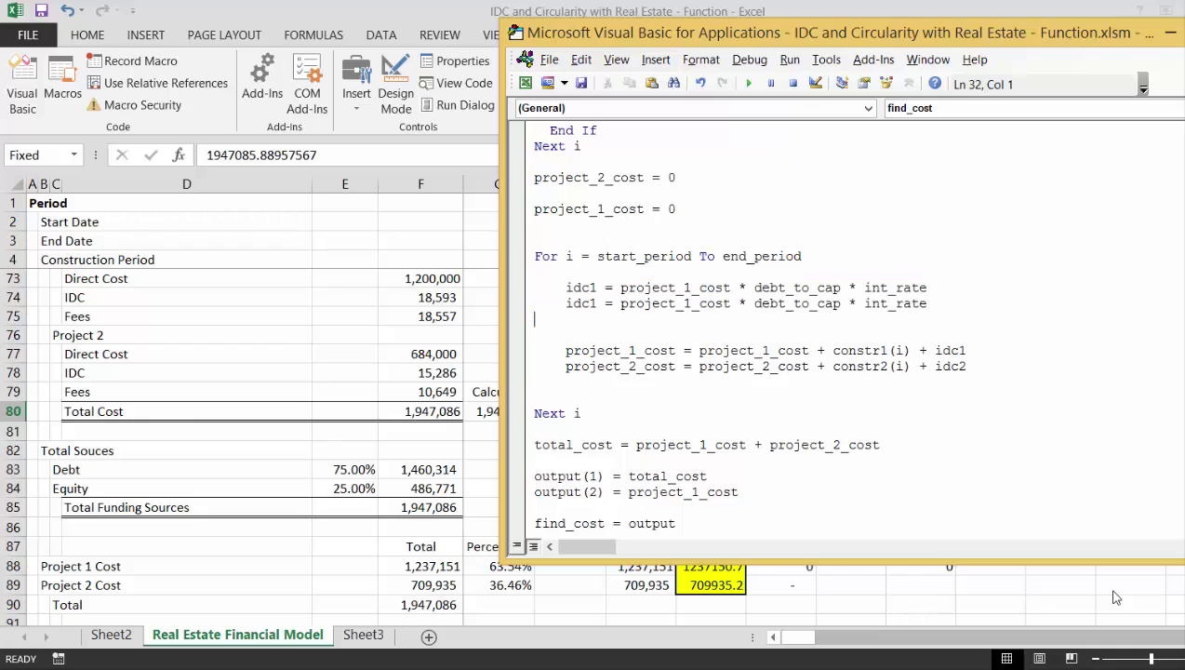
- Change the duplicated line to idc2 = project_2_cost * debt_to_cap * int_rate
key(Right)
key(Right)
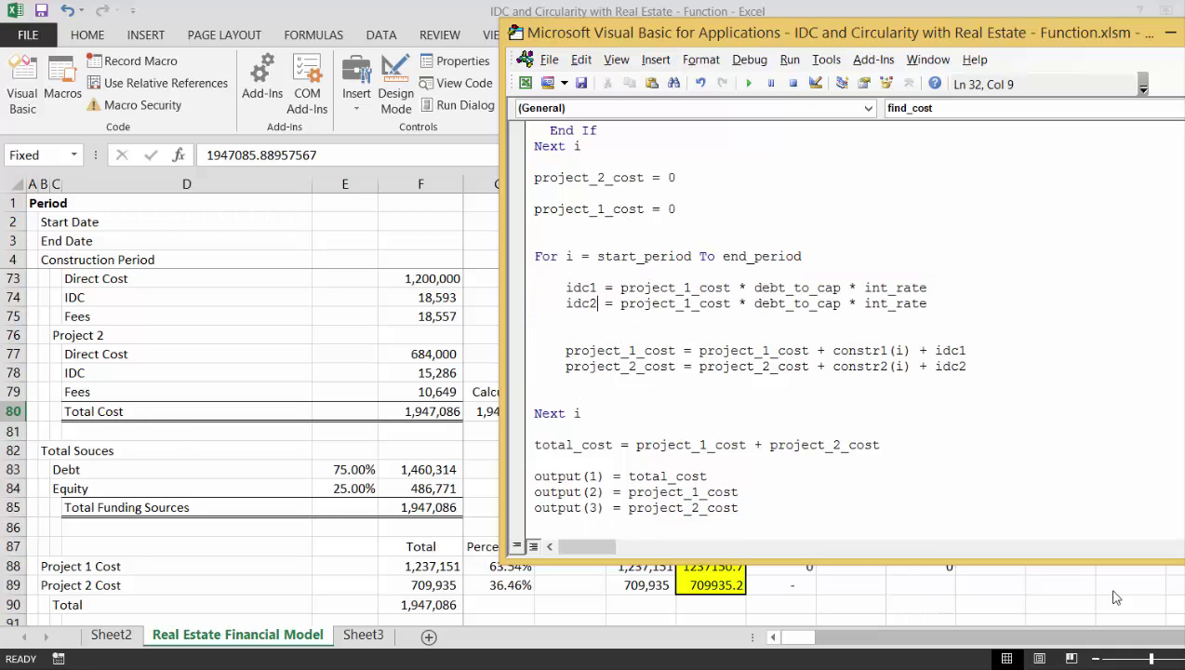
key(Right)
key(Right)
key(Right)
key(Right)
key(Right)
key(Right)
key(Right)
key(Right)
key(Right)
key(Right)
key(Right)
key(Right)
key(Right)
key(Left)
key(BackSpace)
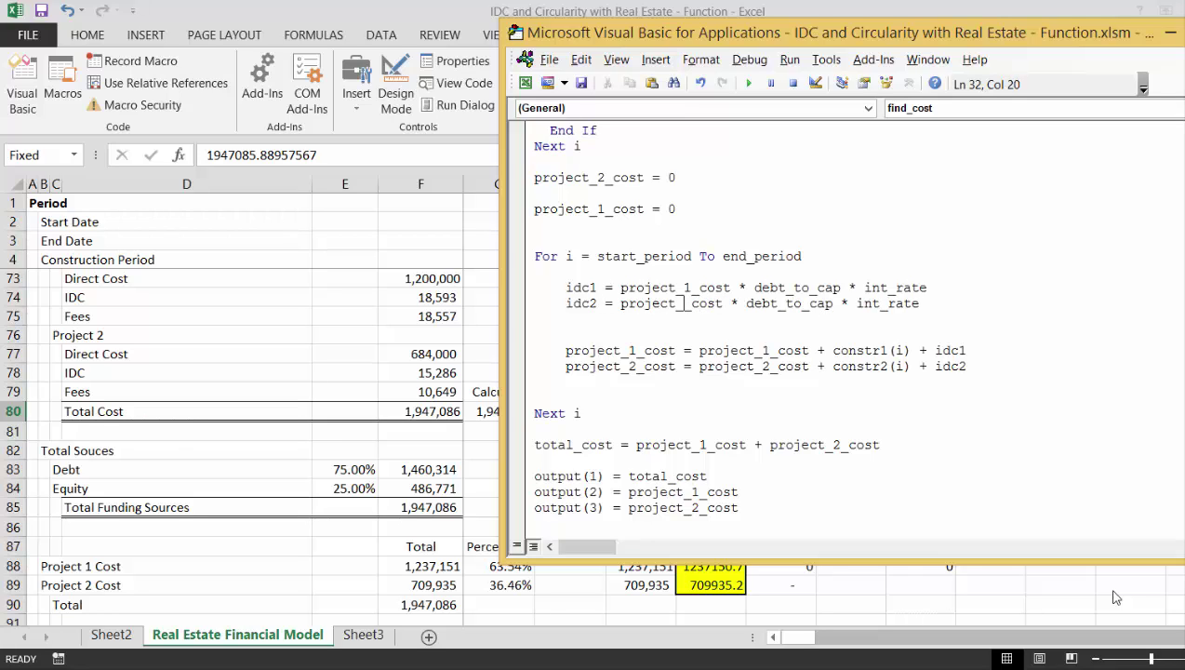
text(2)
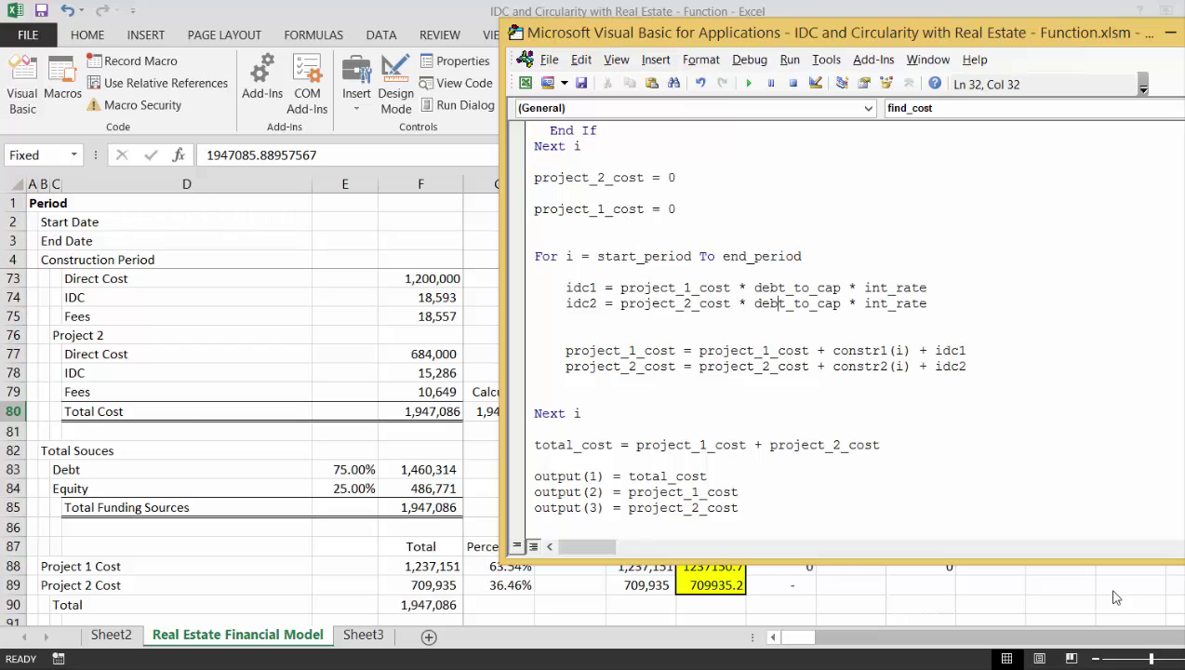
- Append "- project_1_inservice" after idc1 in the project_1_cost line inside the loop
key(Right)
key(Right)
key(Right)
key(Right)
key(Right)
key(Right)
key(Right)
key(Right)
key(Right)
key(Right)
key(Right)
key(Right)
key(Right)
key(Right)
key(Right)
key(Right)
key(Right)
key(Right)
key(Right)
key(Right)
key(Up)
key(Up)
key(Down)
key(Down)
key(Down)
key(Down)
key(Down)
key(Down)
key(End)
key(Up)
text(- )
text(in)
text(_servic)
key(BackSpace)
key(BackSpace)
key(BackSpace)
key(BackSpace)
key(BackSpace)
key(BackSpace)
text(c)
key(BackSpace)
text(si)
key(BackSpace)
key(BackSpace)
key(BackSpace)
key(BackSpace)
key(BackSpace)
text(project_1_ins)
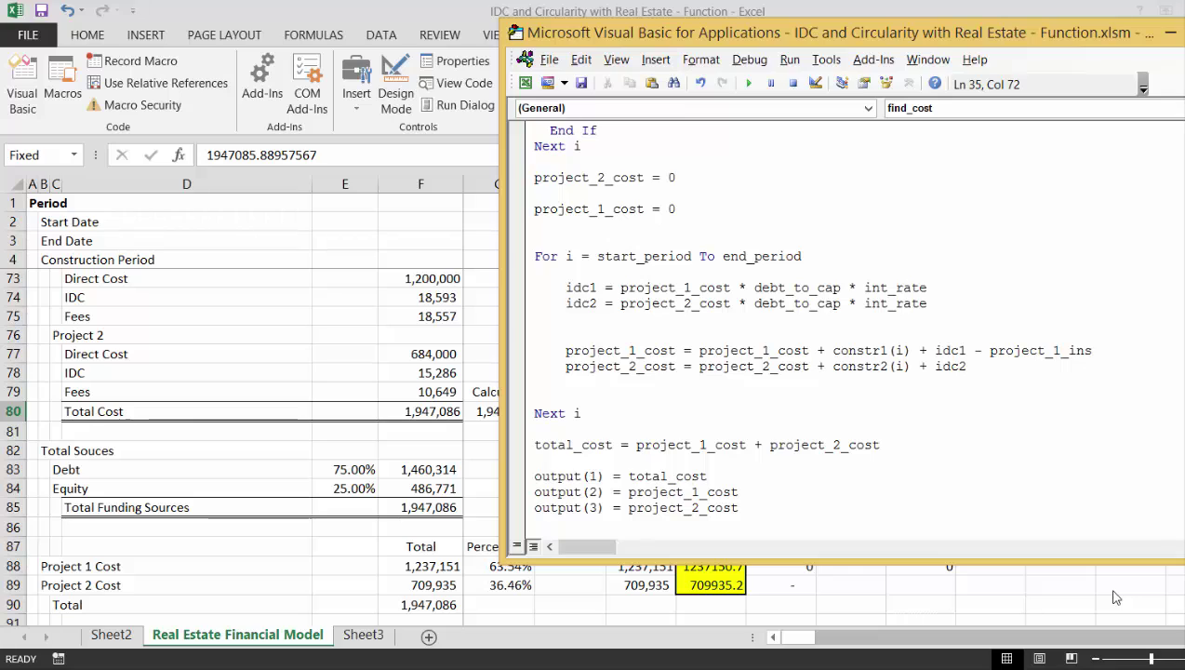
text(ervice)
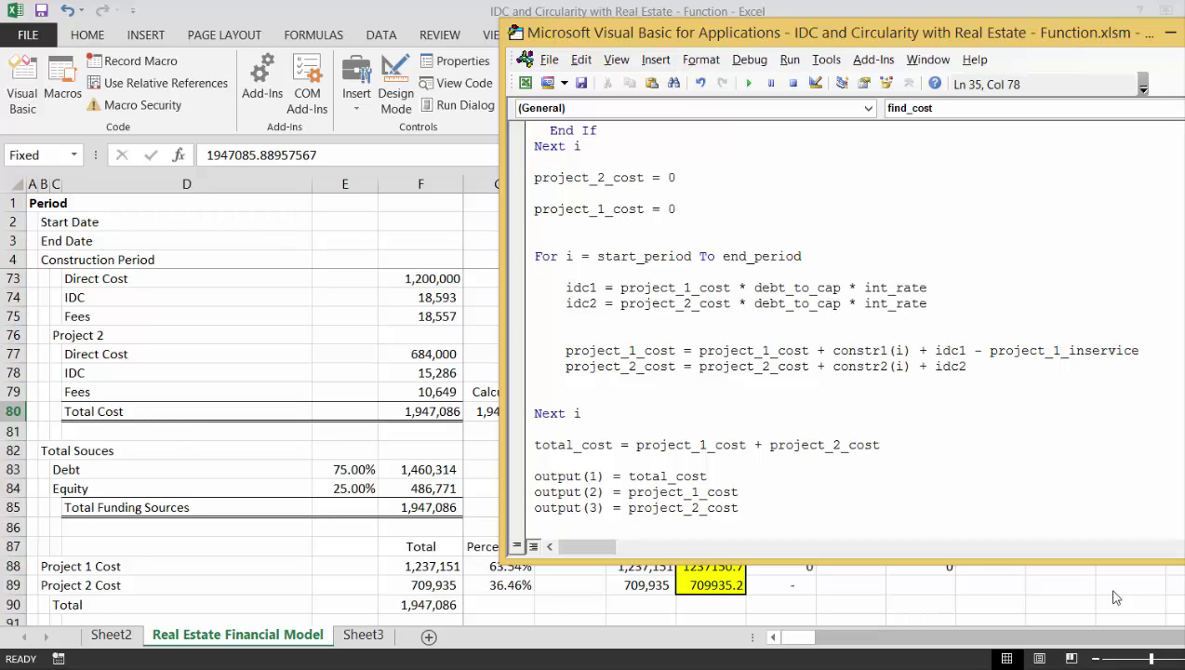
key(BackSpace)
key(BackSpace)
key(BackSpace)
key(BackSpace)
key(BackSpace)
text(rvice)
- Copy the "- project_1_inservice" term to the end of the project_2_cost line, spaced after idc2
key(Left)
key(Left)
key(Left)
key(Left)
key(Left)
key(Left)
key(Left)
key(Left)
key(Left)
key(Left)
key(Left)
key(Left)
key(Left)
key(Left)
key(Left)
key(Left)
key(Left)
key(Left)
key(Left)
key(shift+Right)
key(shift+Right)
key(shift+Right)
key(shift+Right)
key(shift+Right)
key(shift+Right)
key(shift+Right)
key(shift+Right)
key(shift+Right)
key(shift+Right)
key(shift+Right)
key(shift+Right)
key(shift+Right)
key(shift+Right)
key(shift+Right)
key(shift+Right)
key(shift+Right)
key(shift+Right)
key(shift+Right)
key(shift+Right)
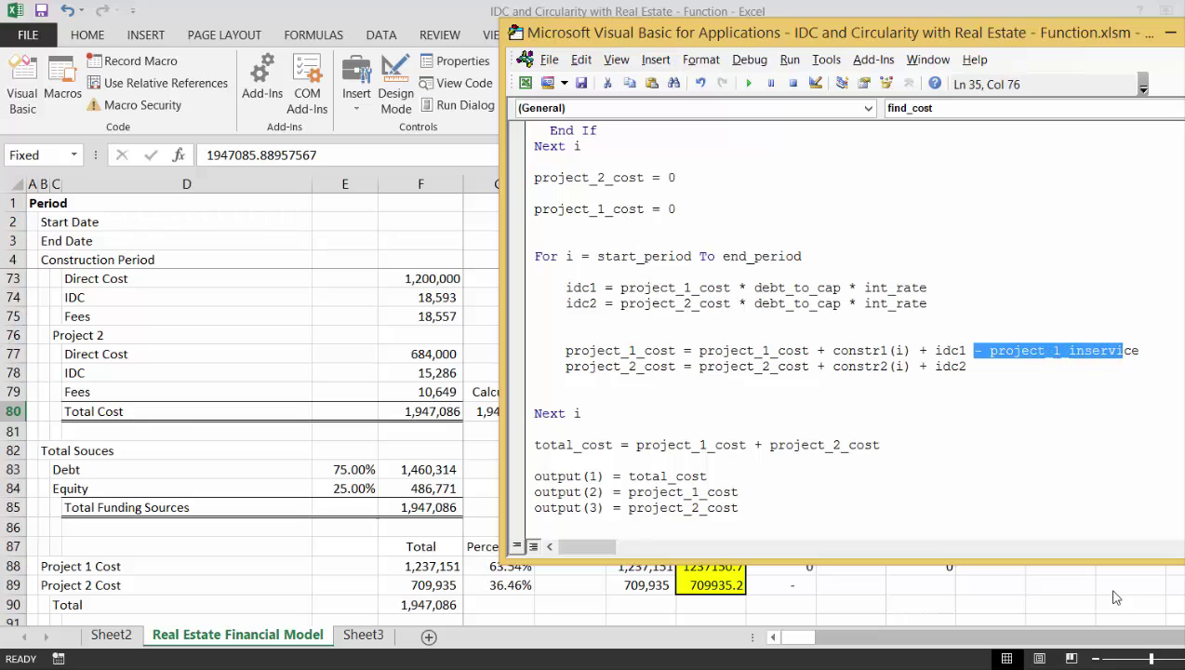
key(shift+Right)
key(shift+Left)
key(ctrl+c)
key(Down)
key(ctrl+v)
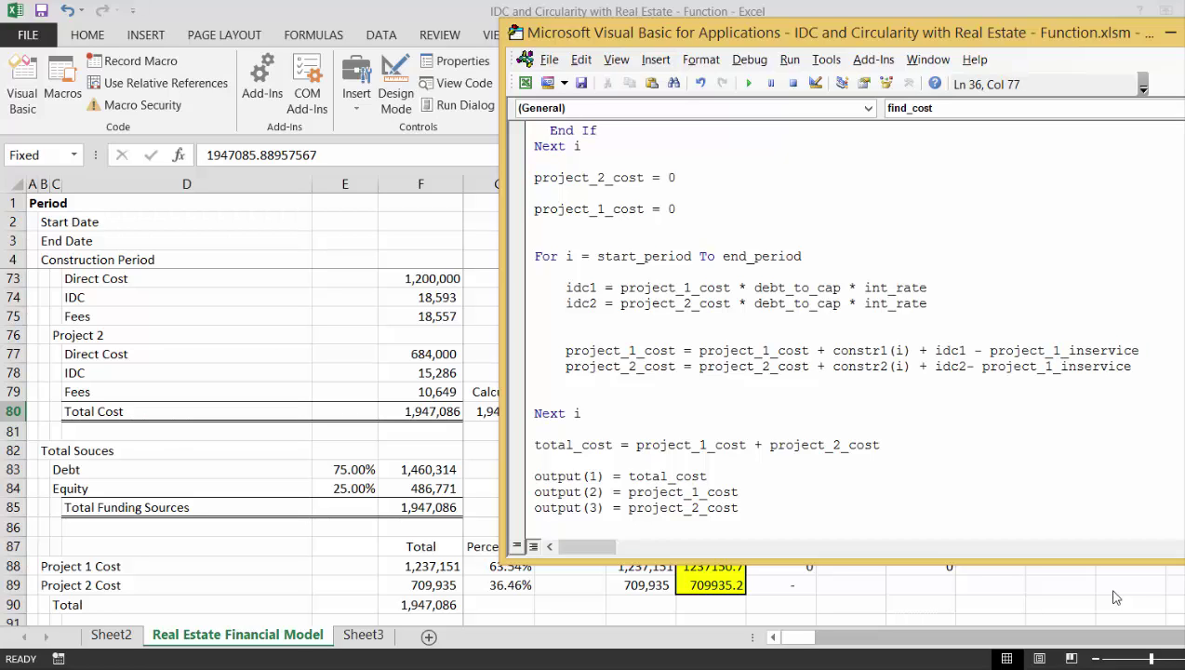
key(Left)
key(Left)
key(Left)
key(Left)
key(Left)
key(Left)
key(Left)
key(Left)
key(Left)
key(Left)
key(Left)
key(Left)
key(Left)
key(Left)
key(Left)
key(Left)
key(Left)
key(Left)
key(Left)
key(Left)
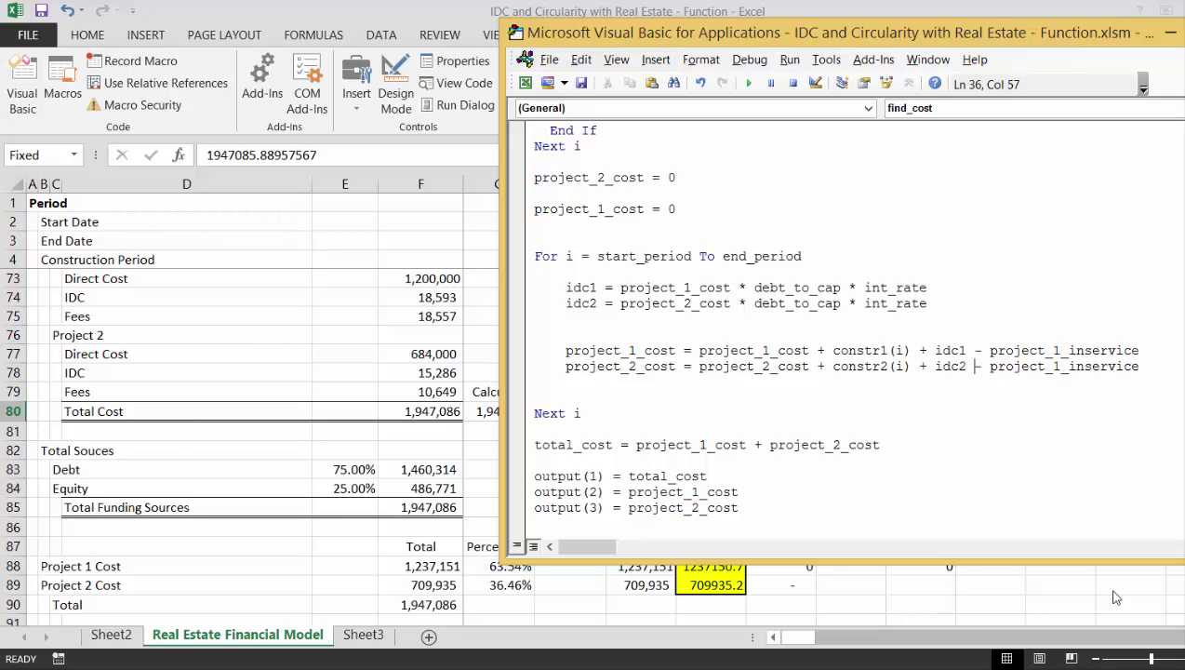
key(Right)
key(Right)
key(Right)
key(Right)
key(Right)
key(Right)
key(Right)
key(Right)
key(Right)
key(Right)
key(Right)
key(Right)
key(Right)
key(Right)
key(Right)
key(Right)
key(Right)
key(Right)
key(Right)
key(Right)
key(Down)
key(Up)
key(Up)
key(Up)
key(Down)
key(Down)
key(Down)
key(Up)
key(End)
key(Up)
click(967, 669)
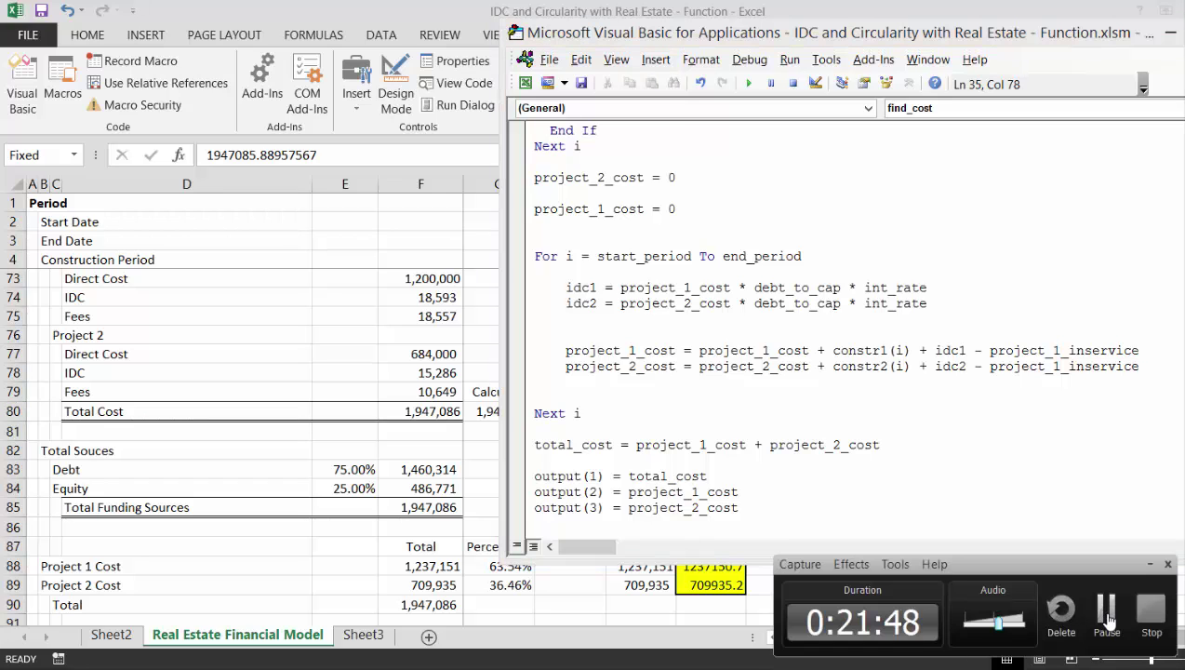
click(1106, 614)
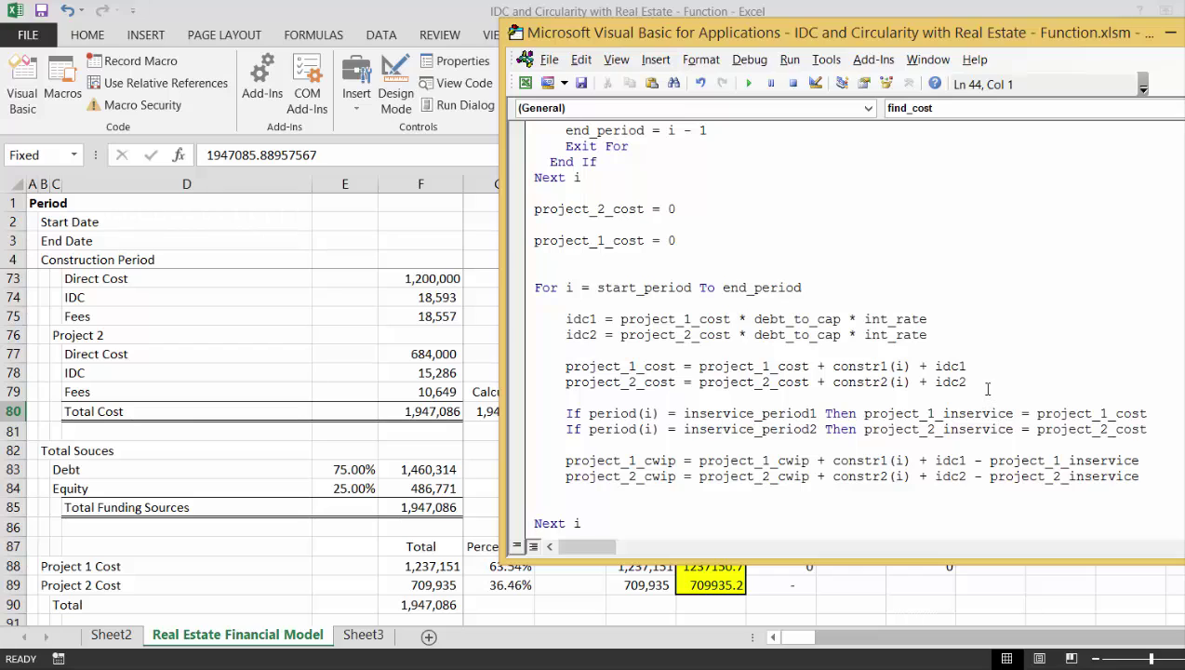
- Add int_rate as a fourth argument, after constr2, in the find_cost function declaration
click(988, 389)
key(Up)
key(Up)
key(Up)
key(Up)
key(Down)
key(Down)
key(Up)
key(Up)
key(Up)
key(Up)
key(Up)
key(Up)
key(Up)
key(Up)
key(Up)
key(Up)
key(Up)
key(Up)
key(Up)
key(Up)
key(Up)
key(Up)
key(Up)
key(Up)
key(Up)
key(Up)
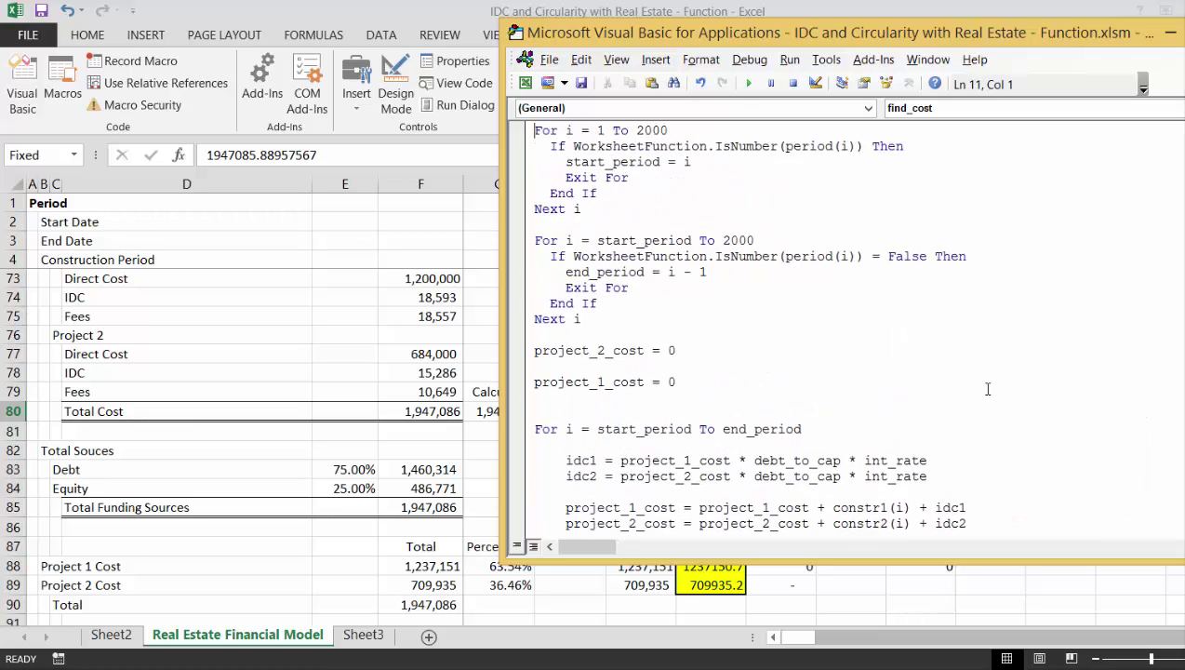
key(Down)
key(Down)
key(Down)
key(Down)
key(Down)
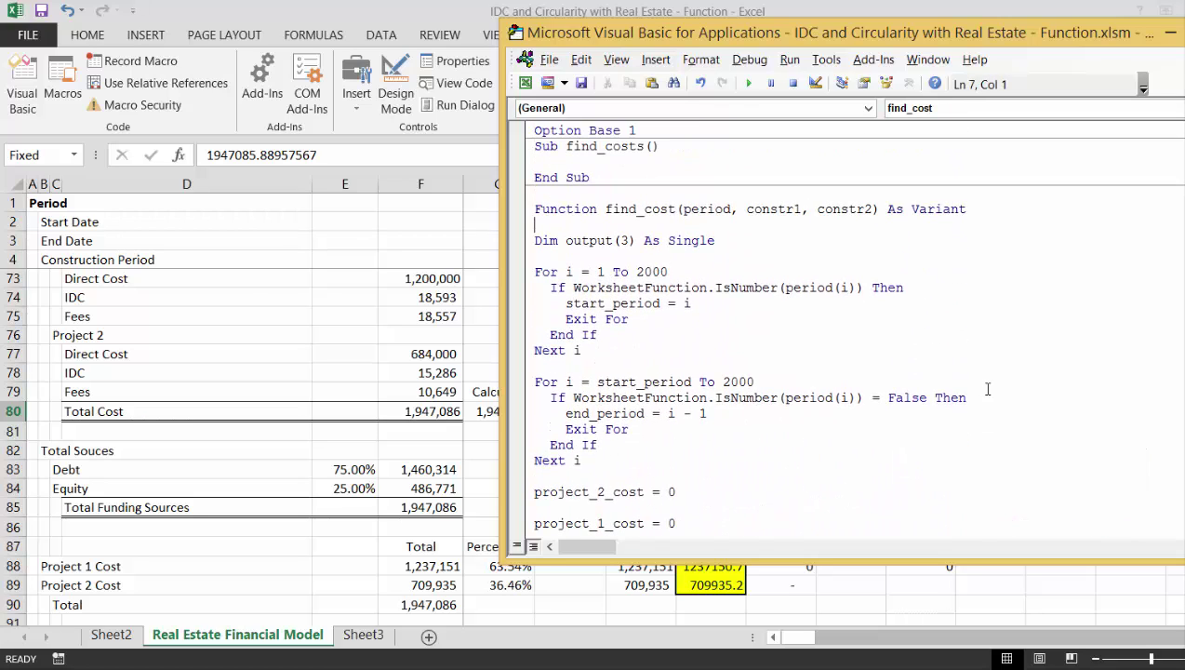
key(End)
key(Left)
key(Left)
key(Left)
key(Left)
key(Left)
key(Left)
key(Left)
key(Left)
key(Left)
key(Left)
key(Left)
key(Left)
text(, int)
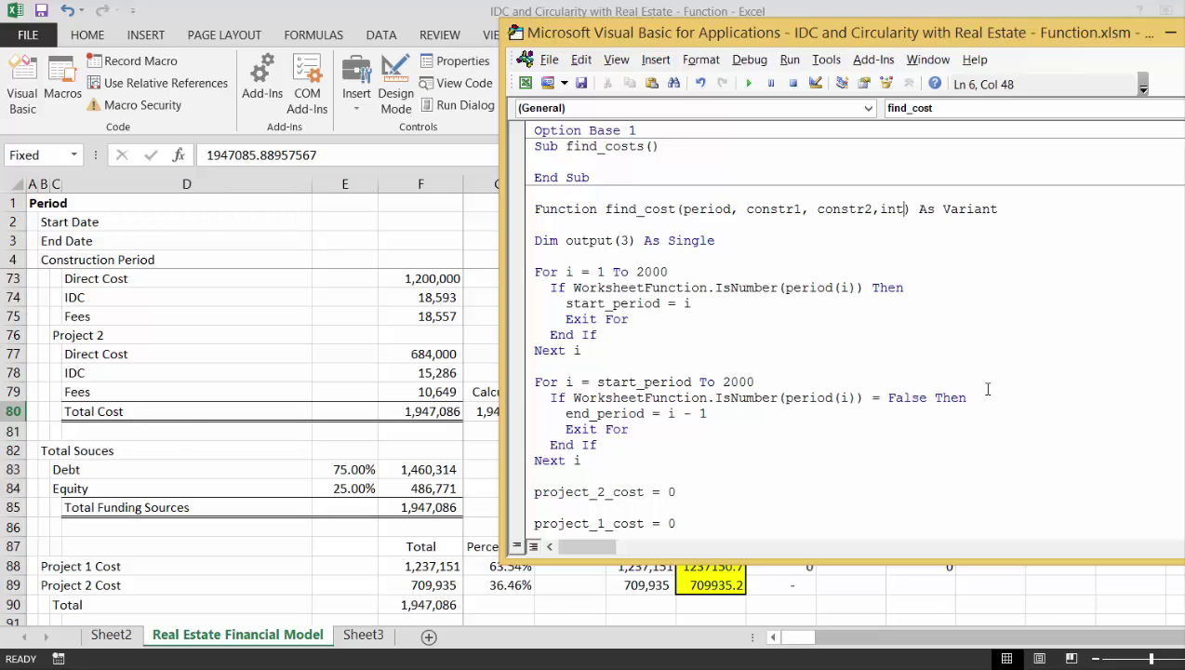
text(_rate)
key(Down)
key(Down)
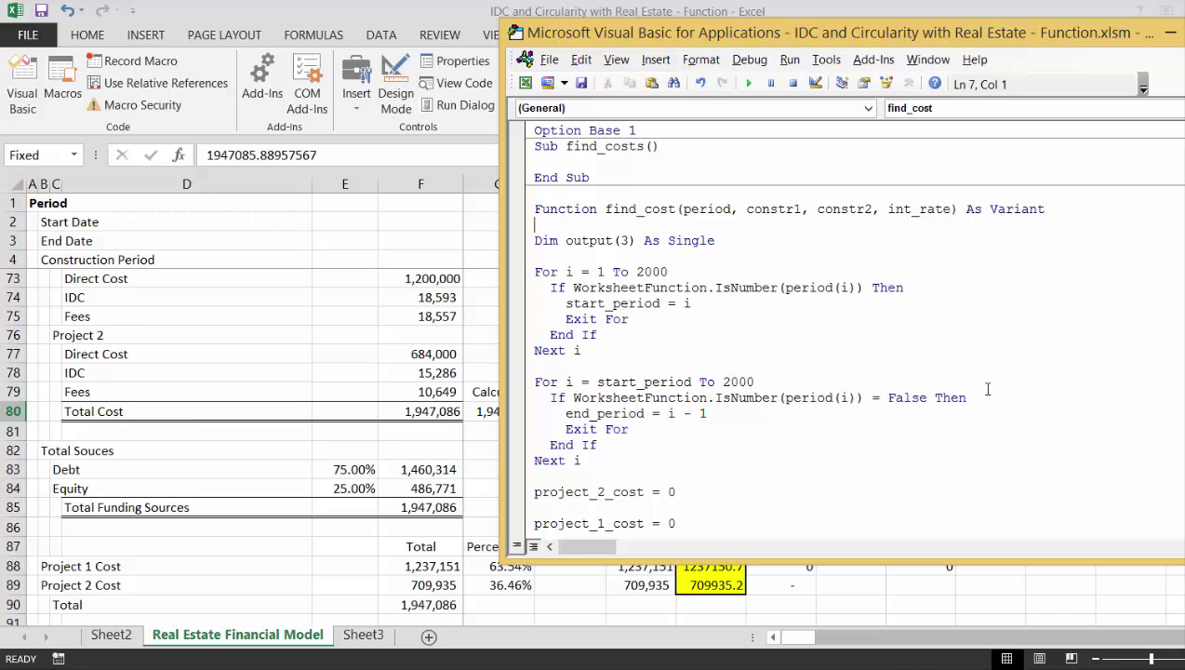
- Replace project_1_cost with project_1_cwip in the idc1 calculation inside the period loop
key(Down)
key(Down)
key(Down)
key(Down)
key(Down)
key(Down)
key(Down)
key(Down)
key(Down)
key(Down)
key(Down)
key(Down)
key(Down)
key(Down)
key(Down)
key(Down)
key(Down)
key(Down)
key(Down)
key(Down)
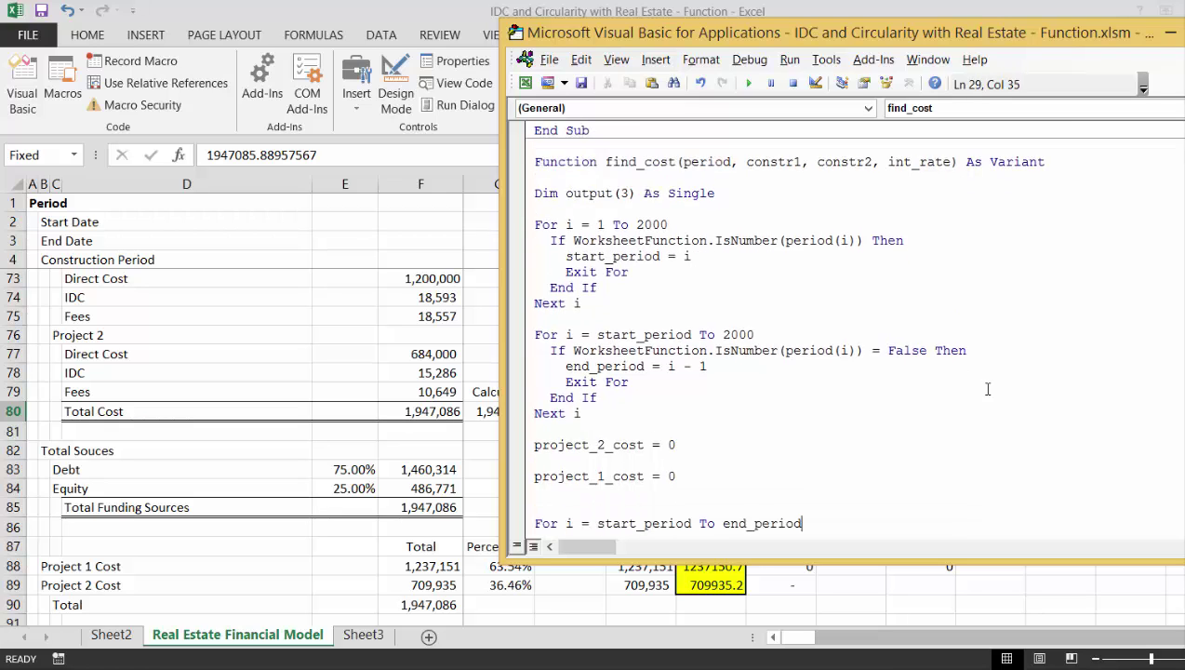
key(Up)
key(Up)
key(Up)
key(Up)
key(Up)
key(Up)
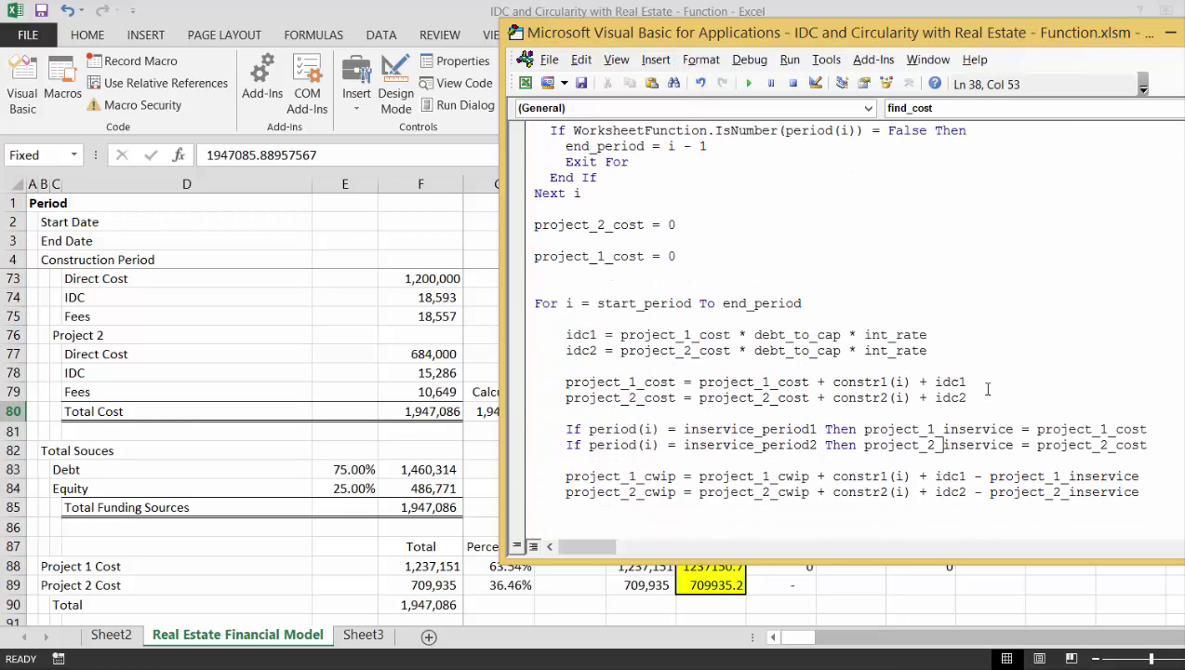
key(Up)
key(Up)
key(Up)
key(Up)
key(Up)
key(Right)
key(Right)
key(Right)
key(Right)
key(Right)
key(Right)
key(Right)
key(Right)
key(Right)
key(Right)
key(Right)
key(Right)
key(Right)
key(Right)
key(Right)
key(Right)
key(BackSpace)
key(BackSpace)
key(BackSpace)
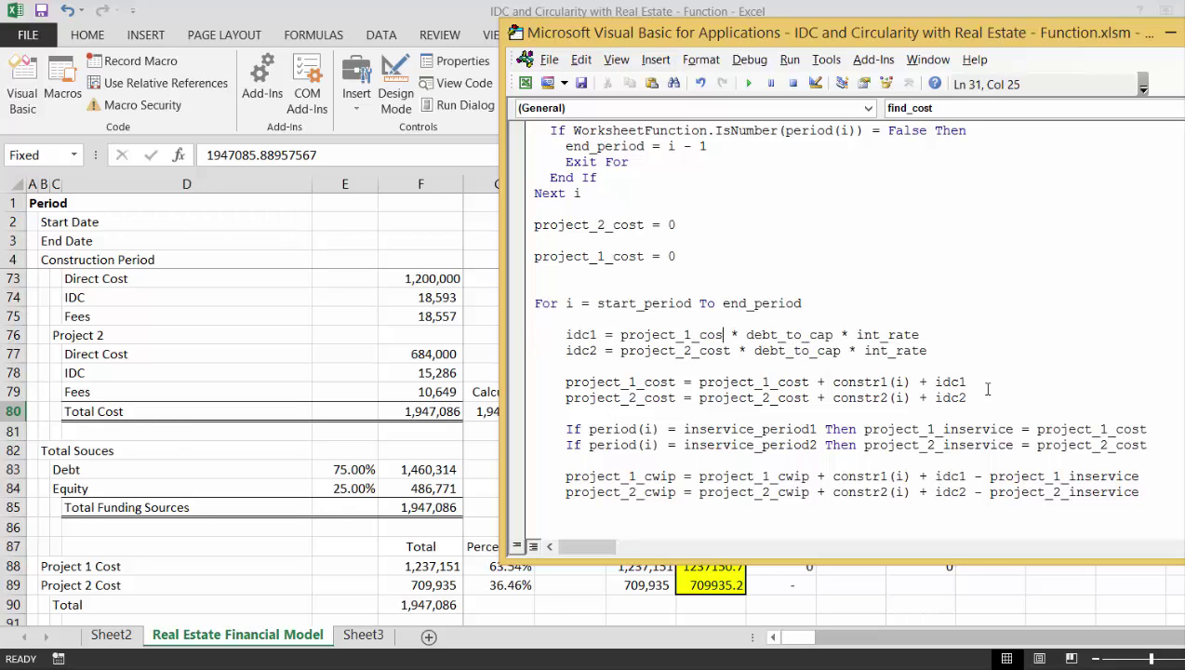
key(BackSpace)
text(c)
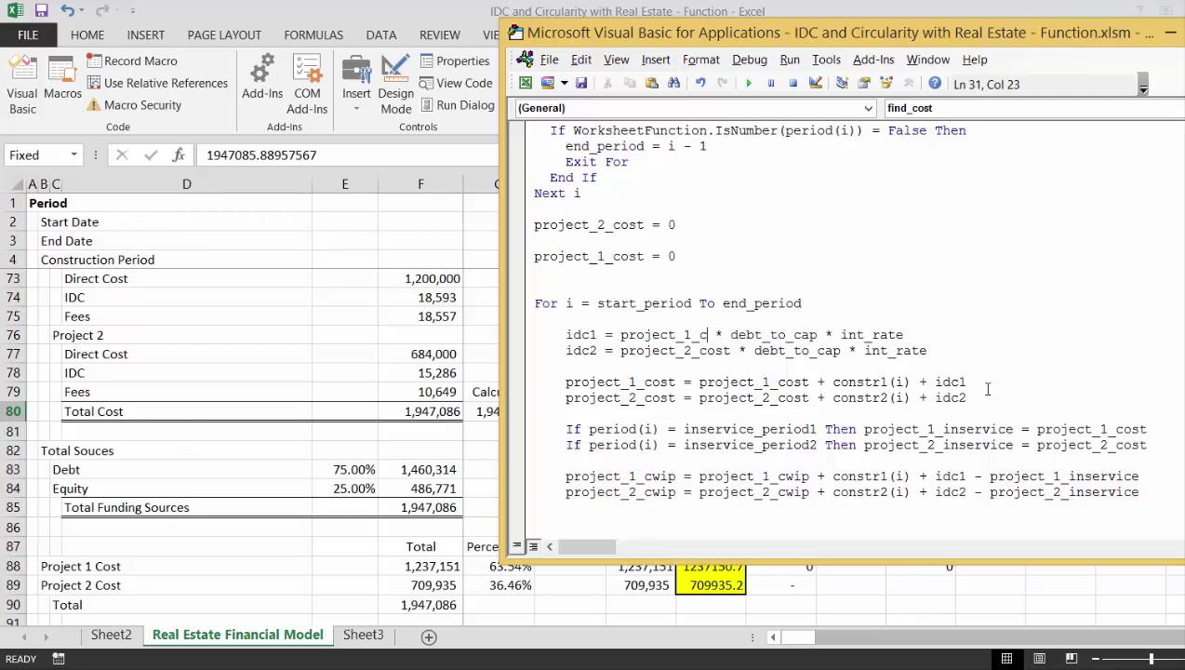
text(wip)
key(Down)
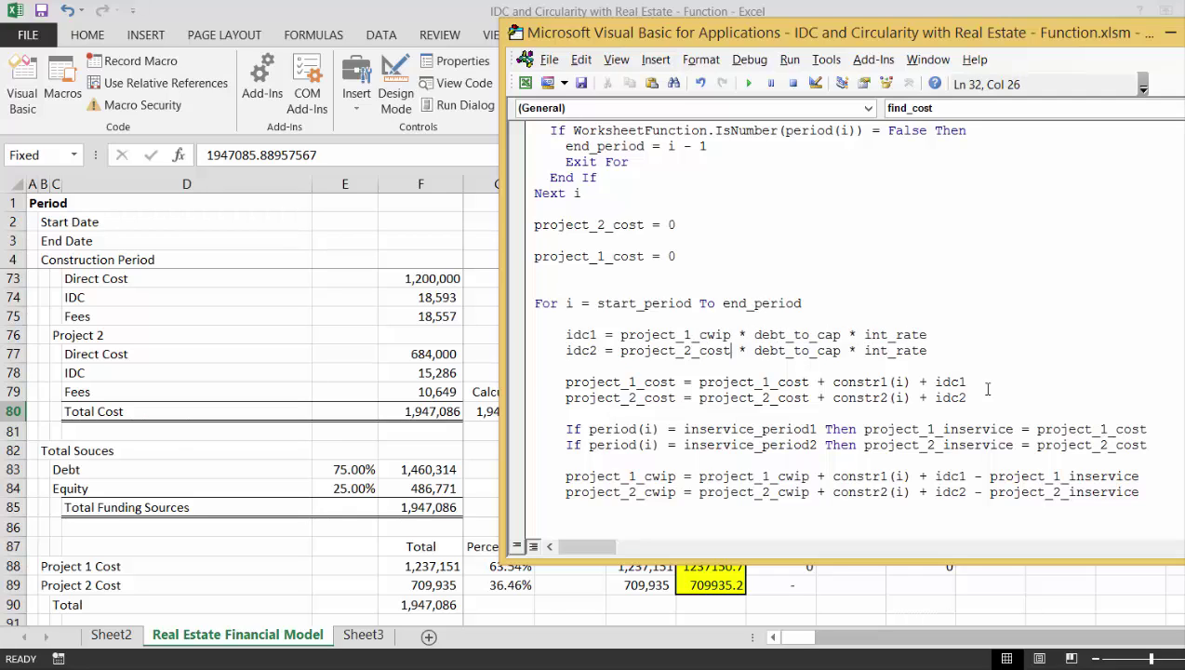
- Replace project_2_cost with project_2_cwip in the idc2 calculation
key(BackSpace)
key(BackSpace)
key(BackSpace)
key(BackSpace)
text(cw)
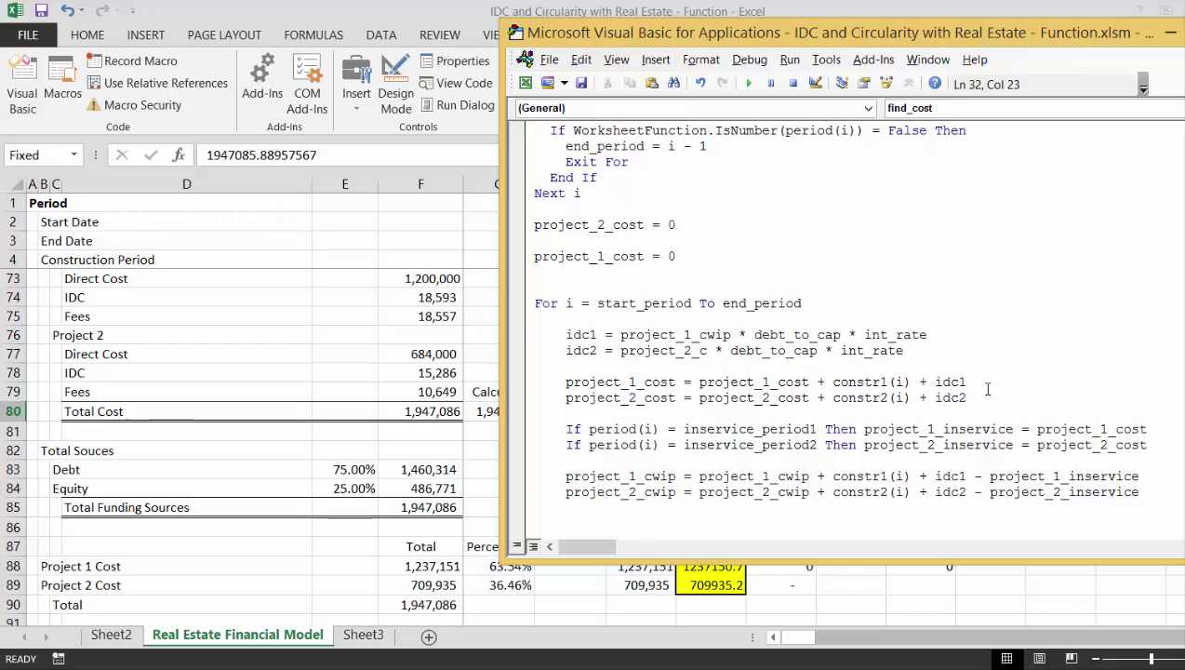
text(ip)
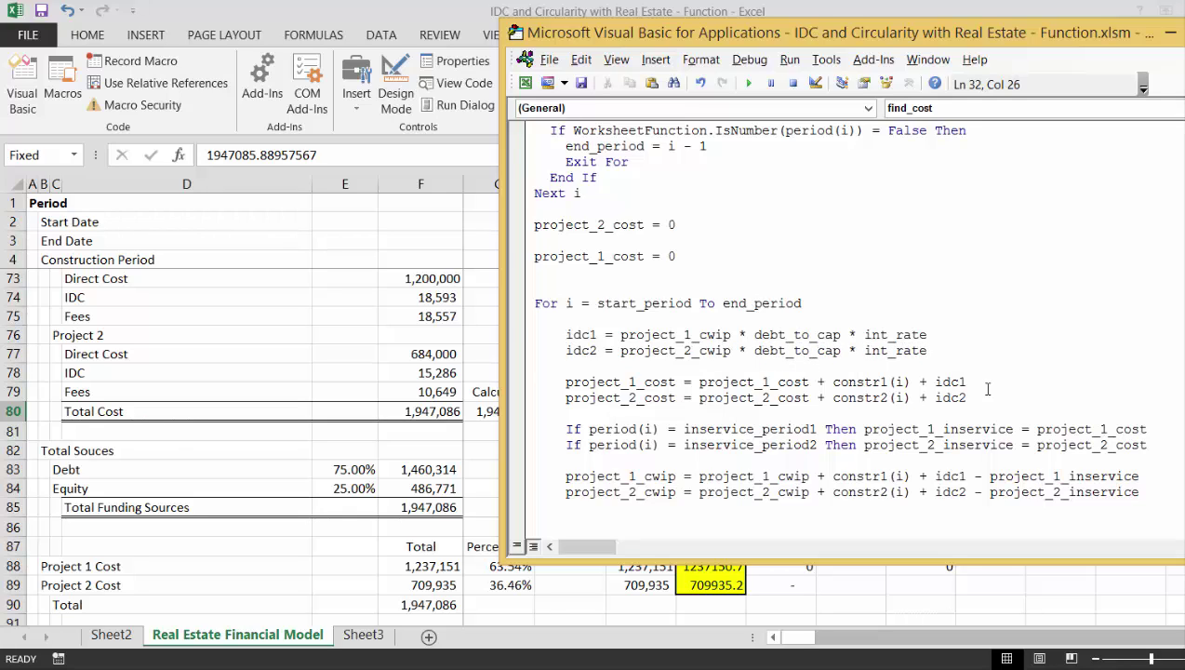
- Review the find_cost code between the function declaration and the in-service and CWIP lines of the period loop
key(Down)
key(Down)
key(Down)
key(Down)
key(Down)
key(Up)
key(Up)
key(Up)
key(Up)
key(Up)
key(Up)
key(Up)
key(Up)
key(Up)
key(Up)
key(Up)
key(Up)
key(Up)
key(Up)
key(Up)
key(Up)
key(Up)
key(Up)
key(Up)
key(Up)
key(Down)
key(Down)
key(Down)
key(Down)
key(Down)
key(Down)
key(Down)
key(Down)
key(Down)
key(Down)
key(Down)
key(Down)
key(Down)
key(Down)
key(Down)
key(Down)
key(Down)
key(Down)
key(Down)
key(Down)
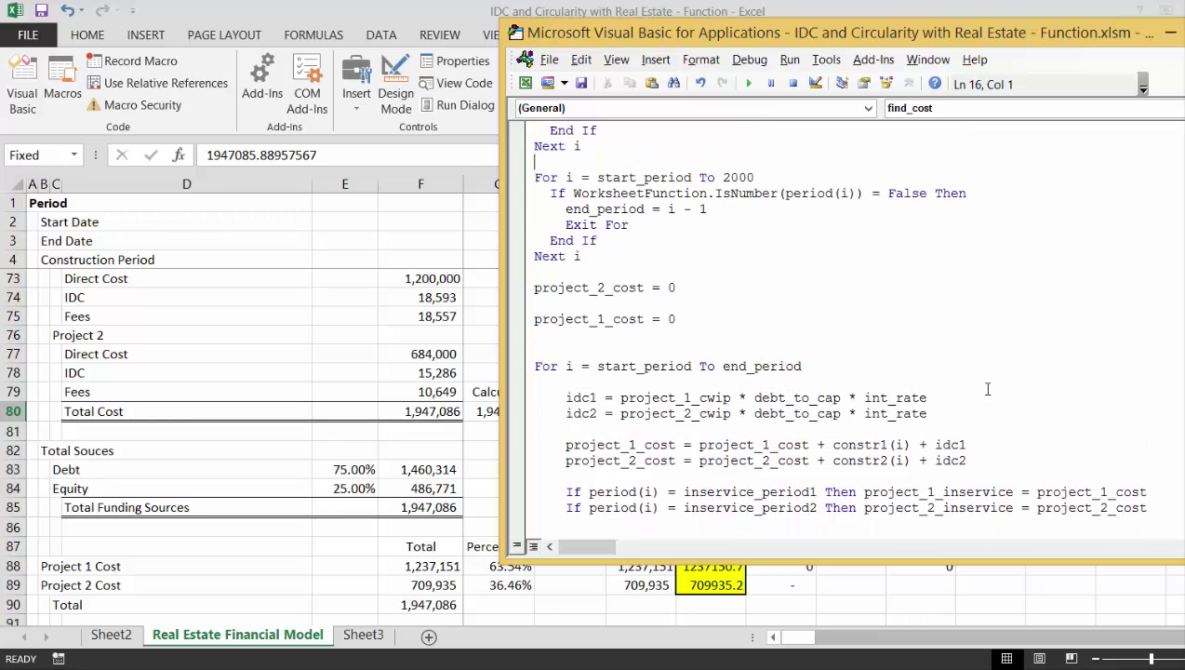
- Replace the inservice_period part of inservice_period1 with odate in the project 1 in-service condition of the period loop
key(Right)
key(Right)
key(Right)
key(Right)
key(Right)
key(Right)
key(Right)
key(Right)
key(Right)
key(Right)
key(Right)
key(Right)
key(Right)
key(Right)
key(Right)
key(Right)
key(Right)
key(Right)
key(Right)
text(o)
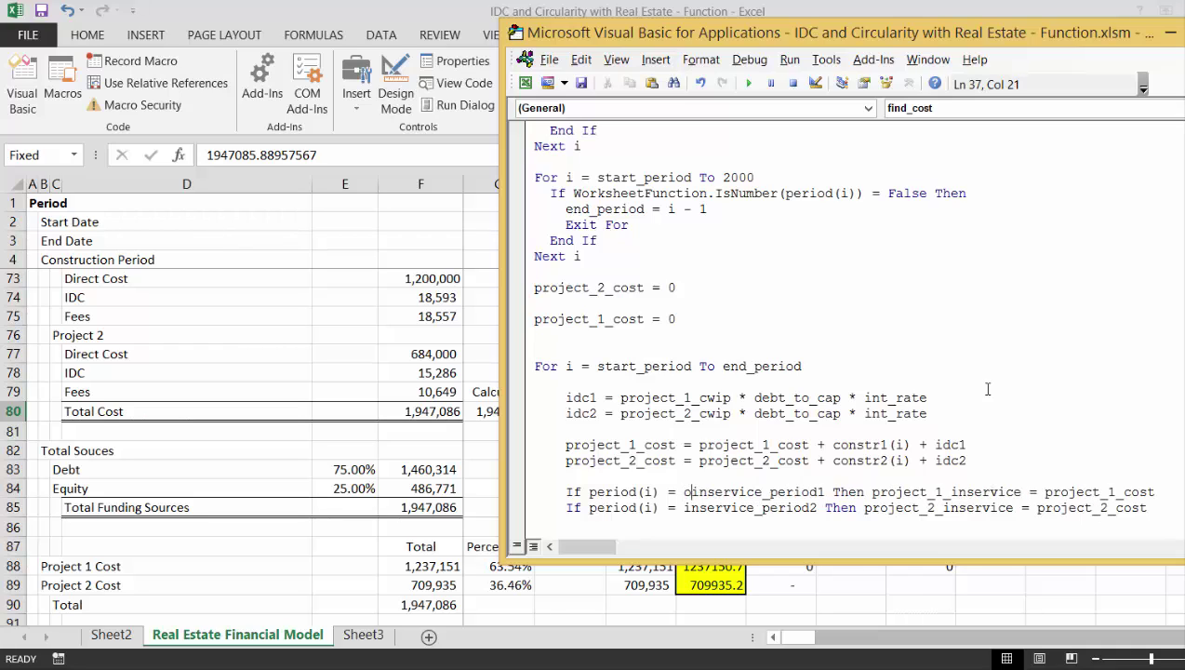
text(date)
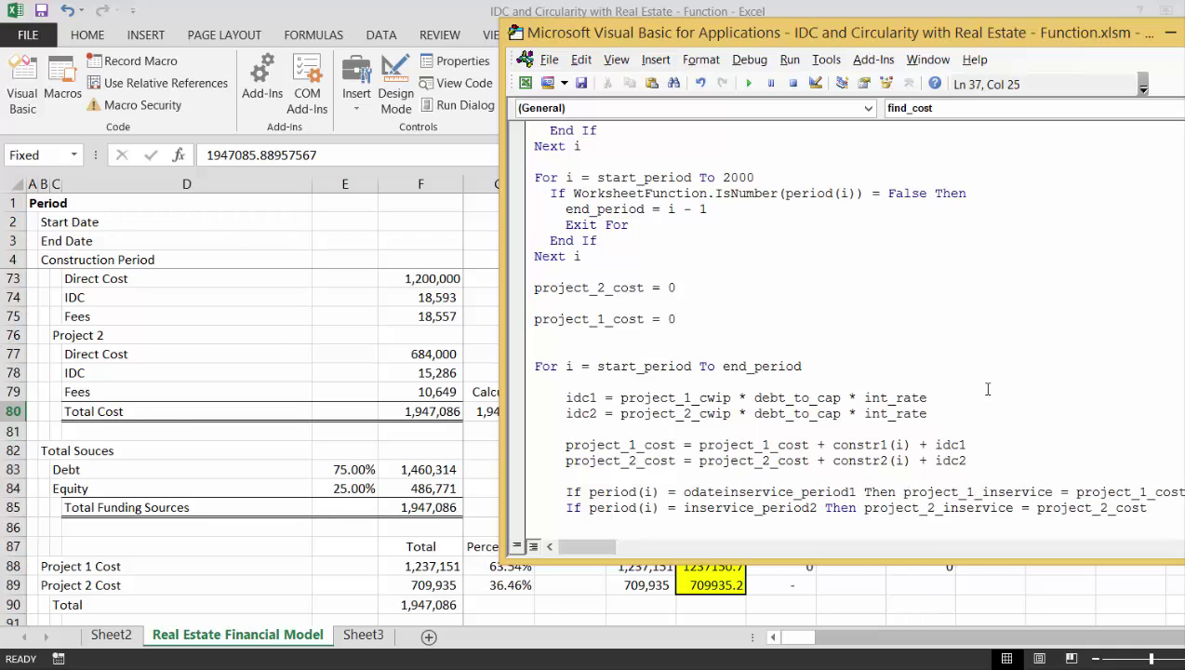
key(Delete)
key(Delete)
key(Delete)
key(Delete)
key(Delete)
key(Delete)
key(Delete)
key(Delete)
key(Delete)
key(Delete)
key(Delete)
key(Delete)
key(Delete)
key(Delete)
key(Delete)
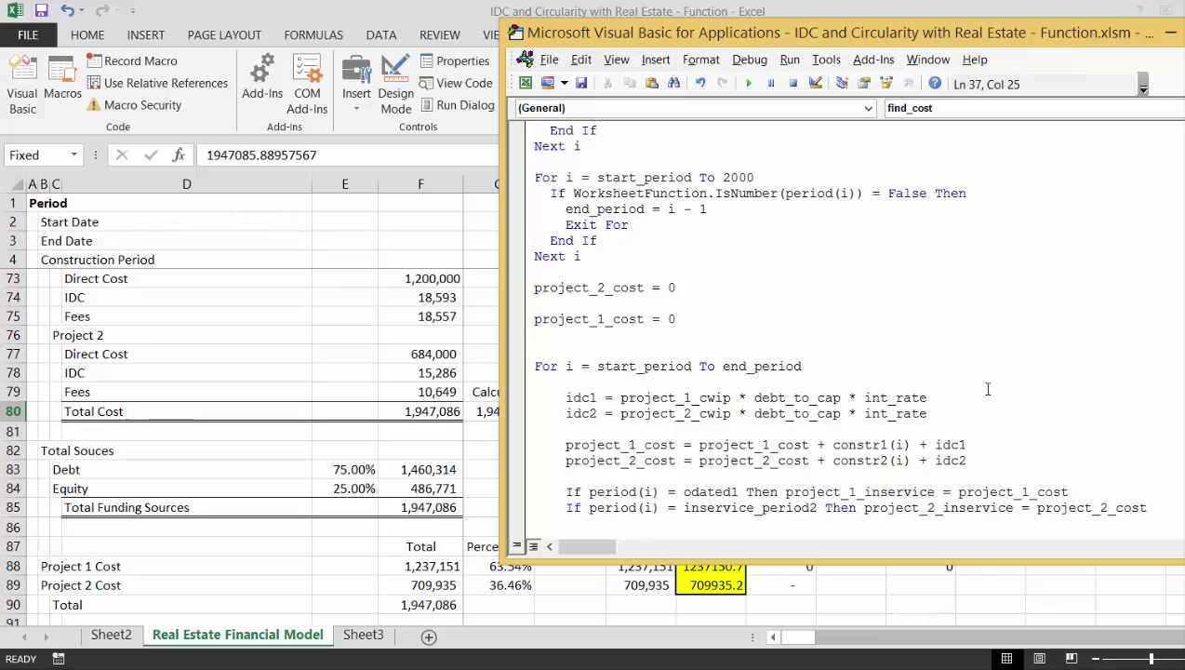
- Finish the project 1 in-service condition as period(i) = odate1 and replace inservice_period2 with odate2 in the project 2 condition
key(Delete)
key(Down)
key(Left)
key(Left)
key(Left)
key(Left)
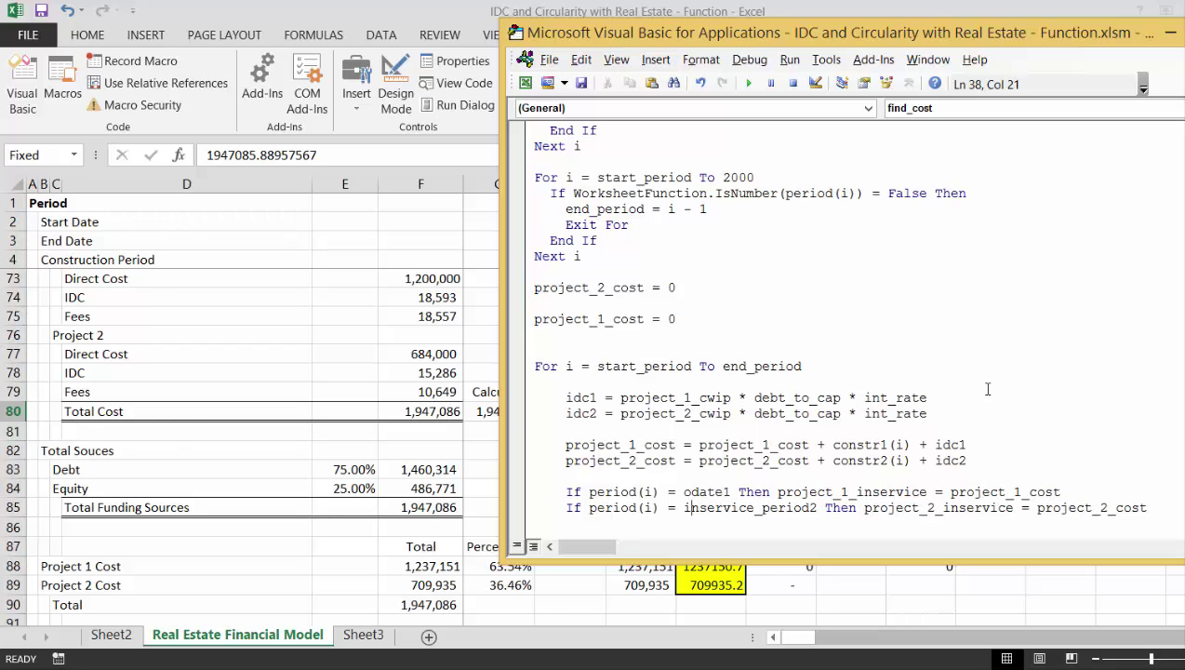
key(Left)
text(o)
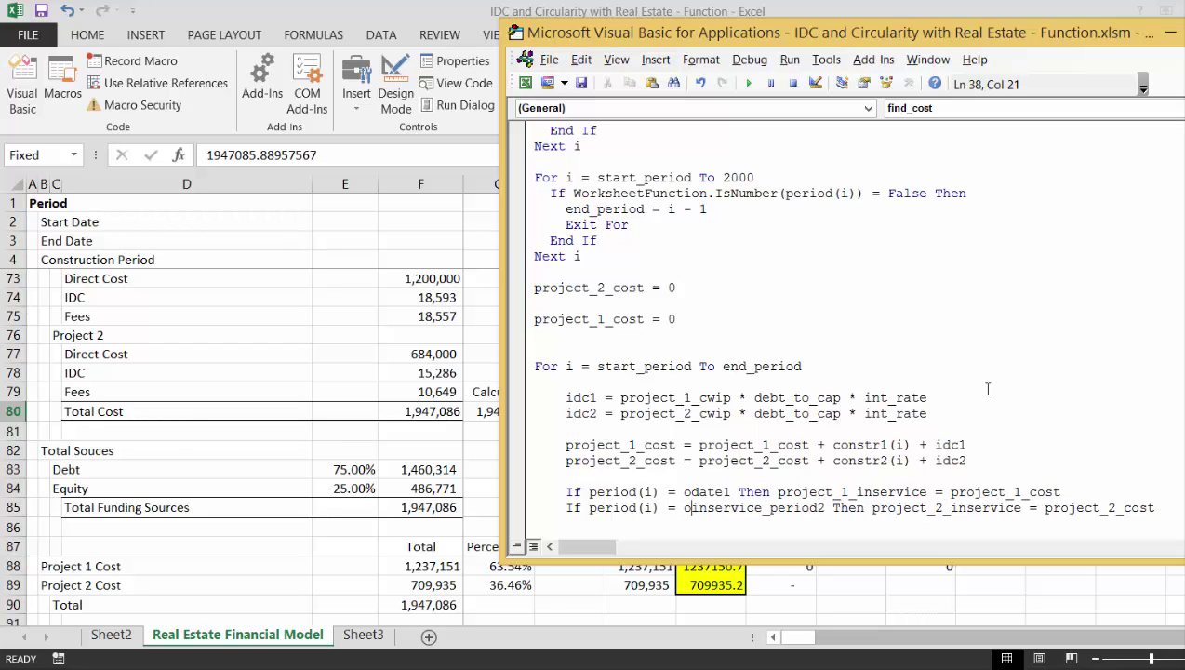
text(date2)
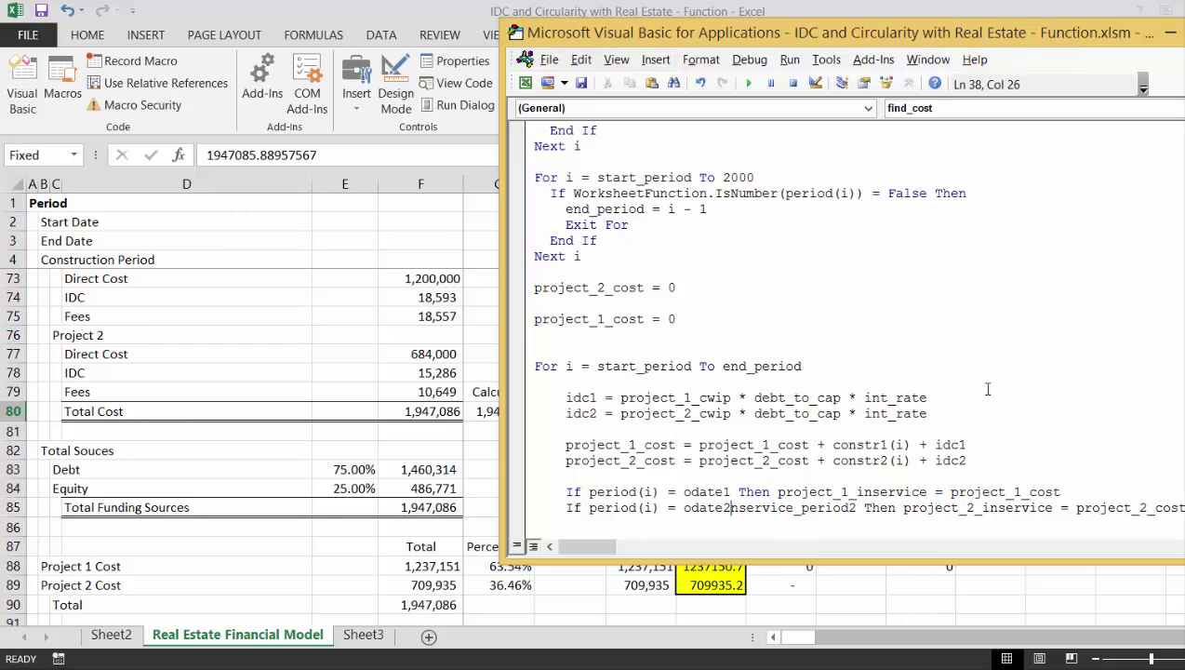
key(Delete)
key(Delete)
key(Delete)
key(Delete)
key(Delete)
key(Delete)
key(Delete)
key(Delete)
key(Delete)
key(Delete)
key(Delete)
key(Delete)
key(Delete)
key(Delete)
key(Delete)
key(Delete)
key(Delete)
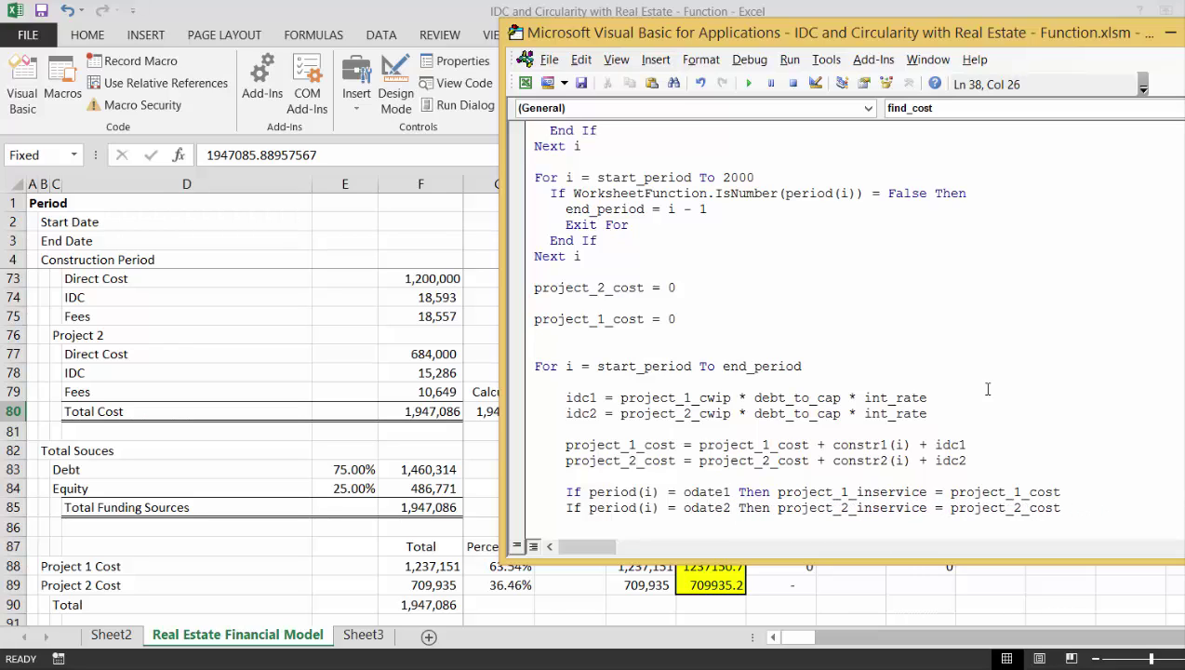
- Add odate1 and odate2 after int_rate in the find_cost function's argument list
key(Up)
key(Up)
key(Up)
key(Up)
key(Up)
key(Up)
key(Up)
key(Up)
key(Up)
key(Up)
key(Up)
key(Up)
key(Up)
key(Up)
key(Up)
key(Up)
key(Up)
key(Up)
key(Up)
key(Up)
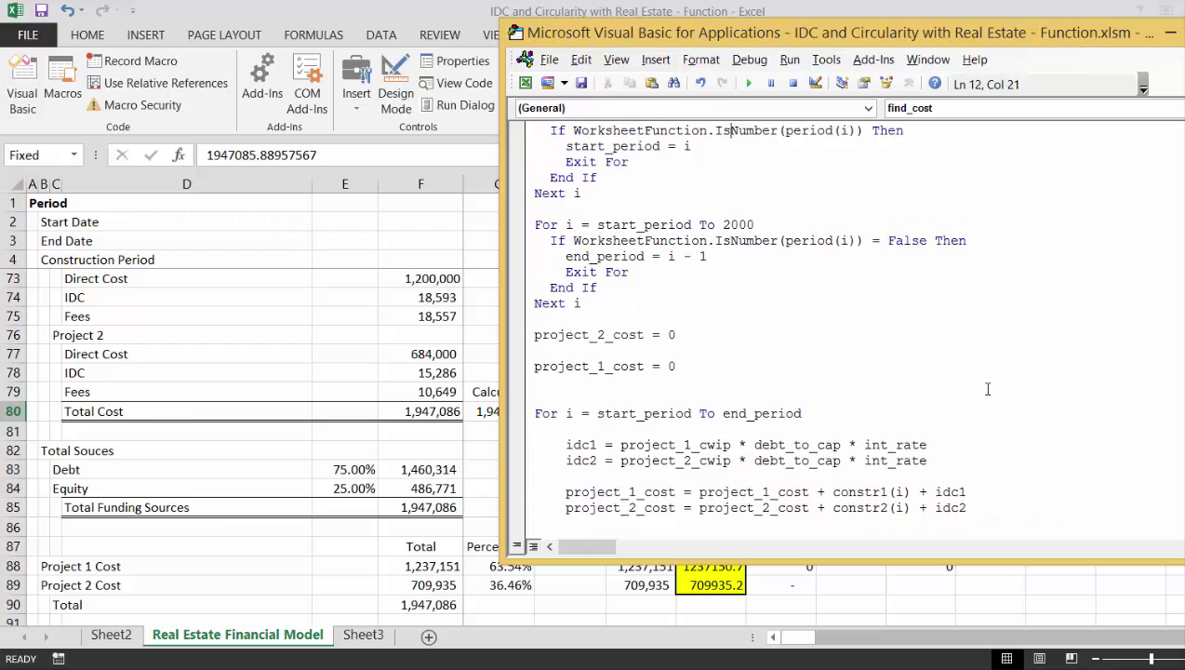
key(Up)
key(Up)
key(Up)
key(Up)
key(Up)
key(Up)
key(Up)
key(Up)
key(Up)
key(Up)
key(Up)
key(Down)
key(Down)
key(Down)
key(Down)
key(Down)
key(Down)
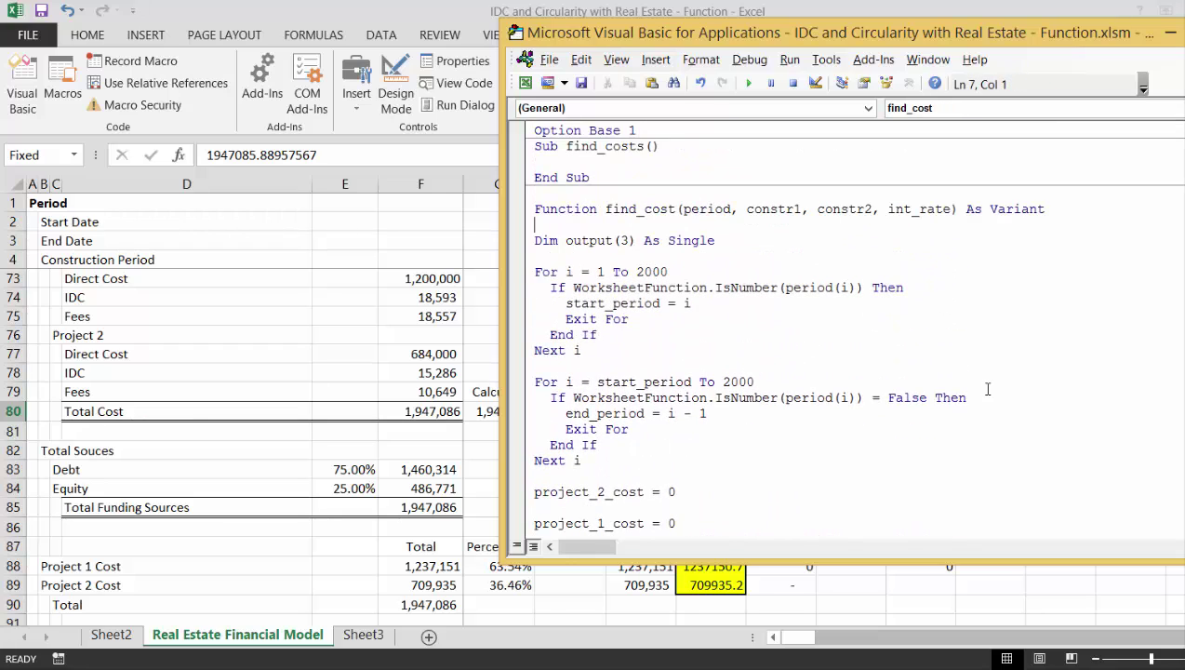
key(Left)
key(Right)
key(Left)
key(Left)
key(Left)
key(Left)
key(Left)
key(Left)
key(Left)
key(Left)
key(Left)
key(Left)
key(Left)
key(Left)
key(Left)
text(,odate1)
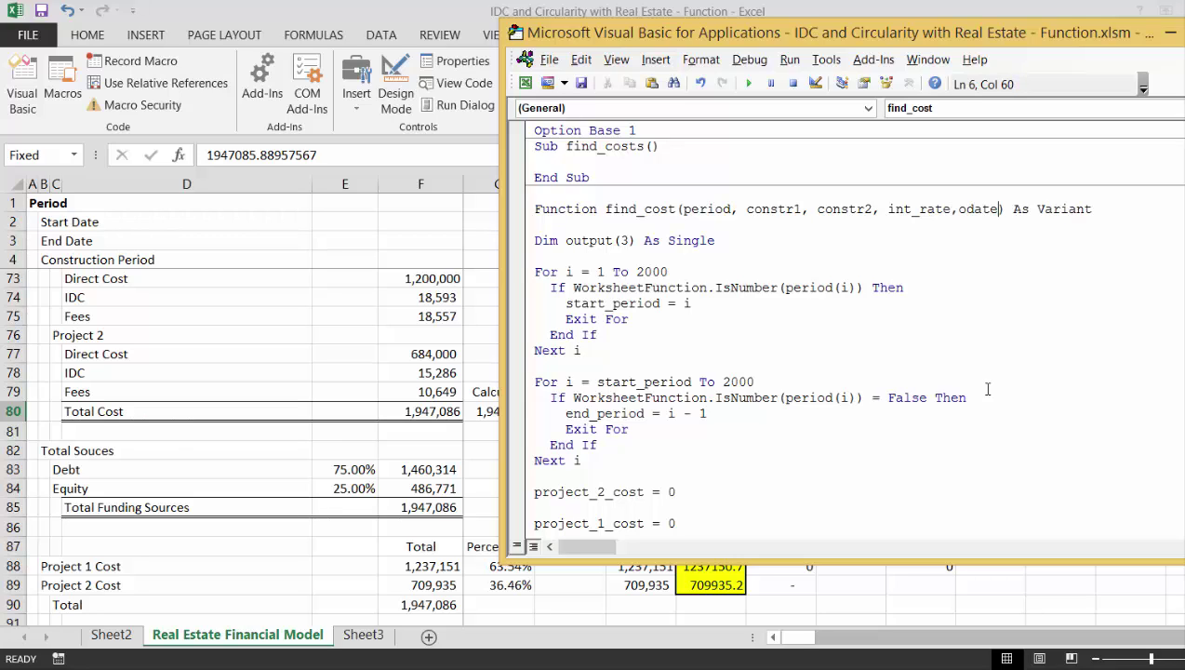
text(odate2)
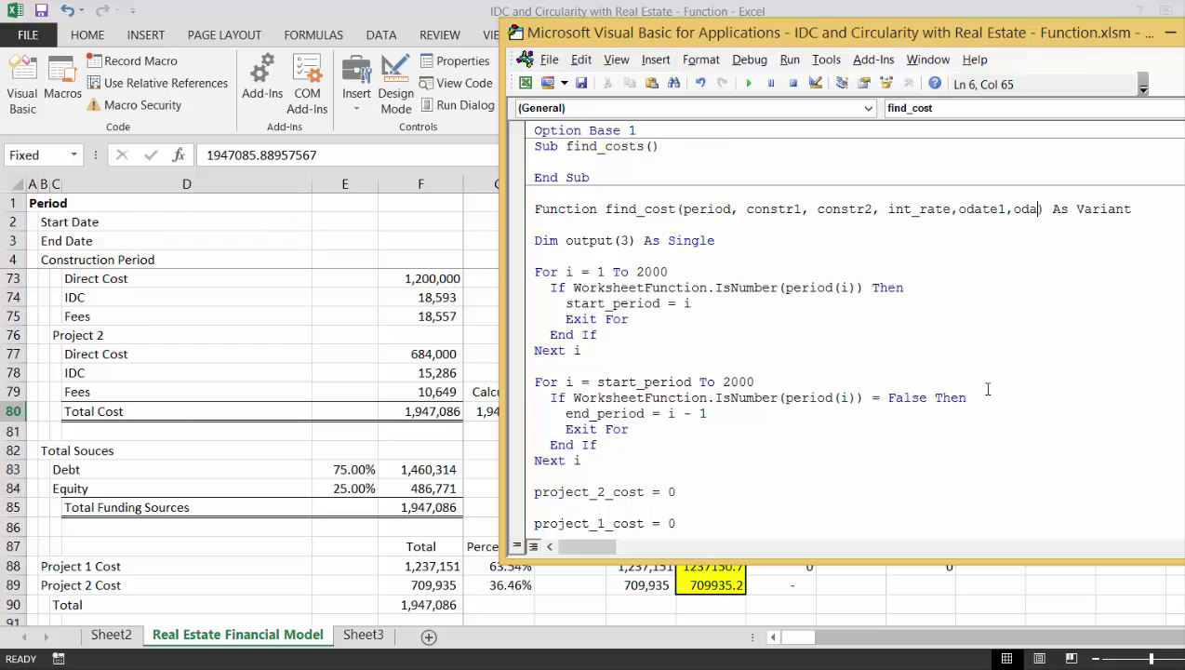
key(Down)
key(Down)
key(Down)
key(Down)
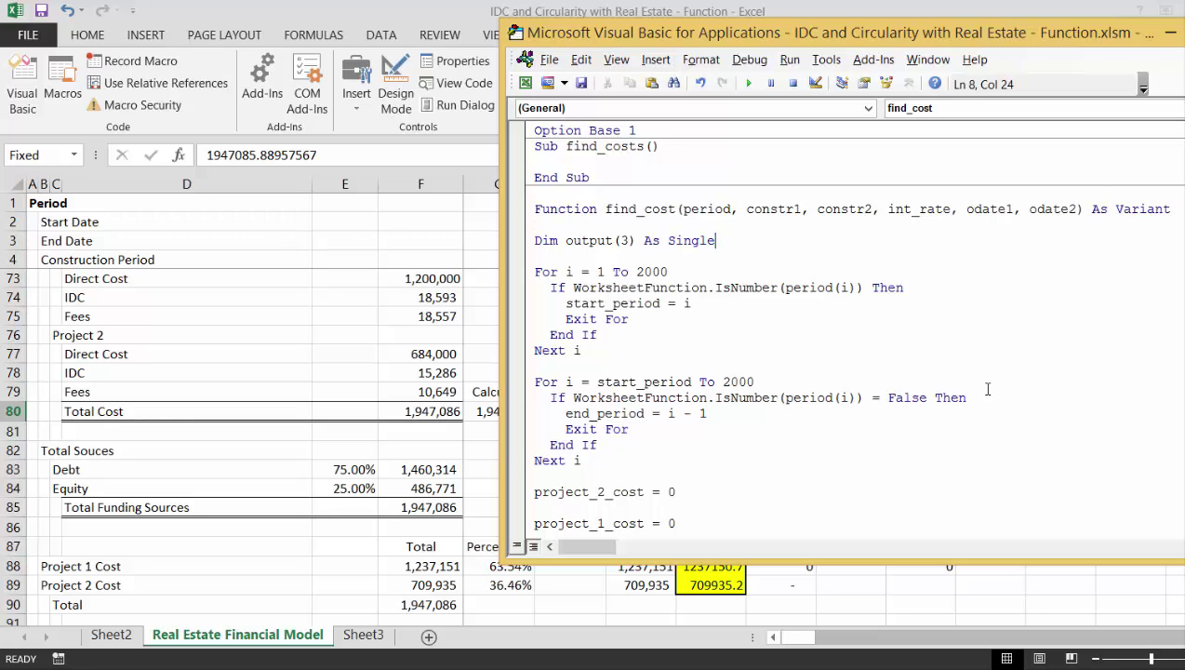
- Review the find_cost code from the output declaration down to the odate in-service conditions
key(Down)
key(Down)
key(Down)
key(Down)
key(Down)
key(Down)
key(Down)
key(Down)
key(Down)
key(Down)
key(Down)
key(Down)
key(Down)
key(Down)
key(Down)
key(Down)
key(Down)
key(Down)
key(Down)
key(Down)
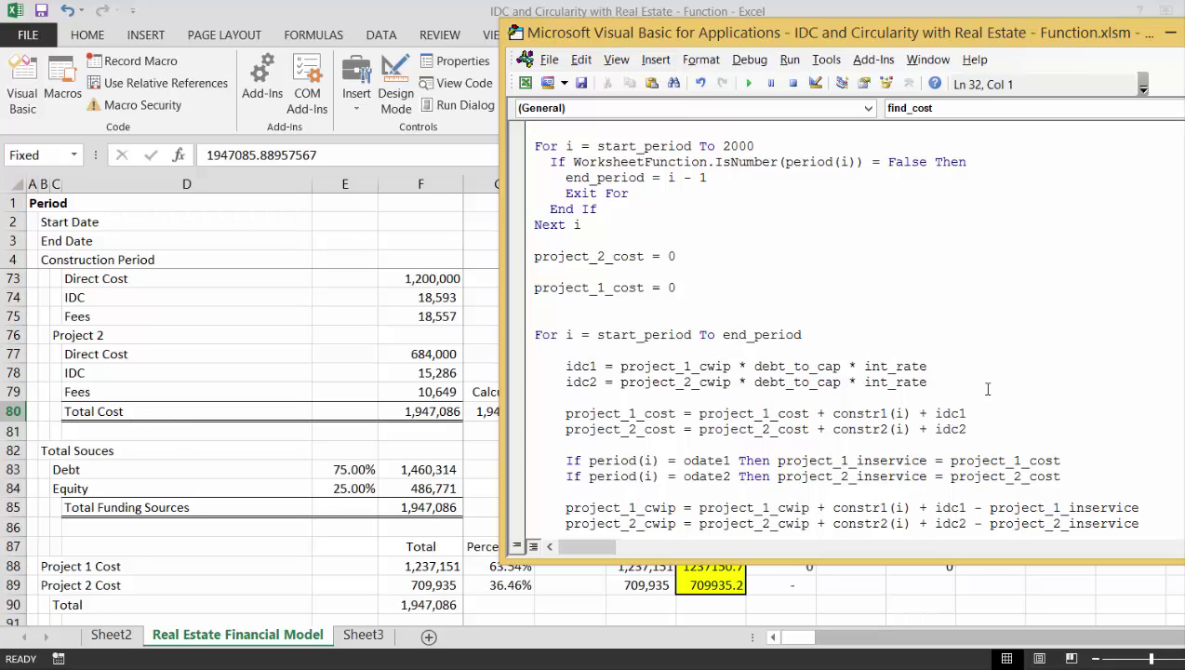
key(Down)
key(Down)
key(Down)
key(Down)
- Examine the Start Date row's monthly dates in the worksheet, then return to the find_cost code
click(483, 325)
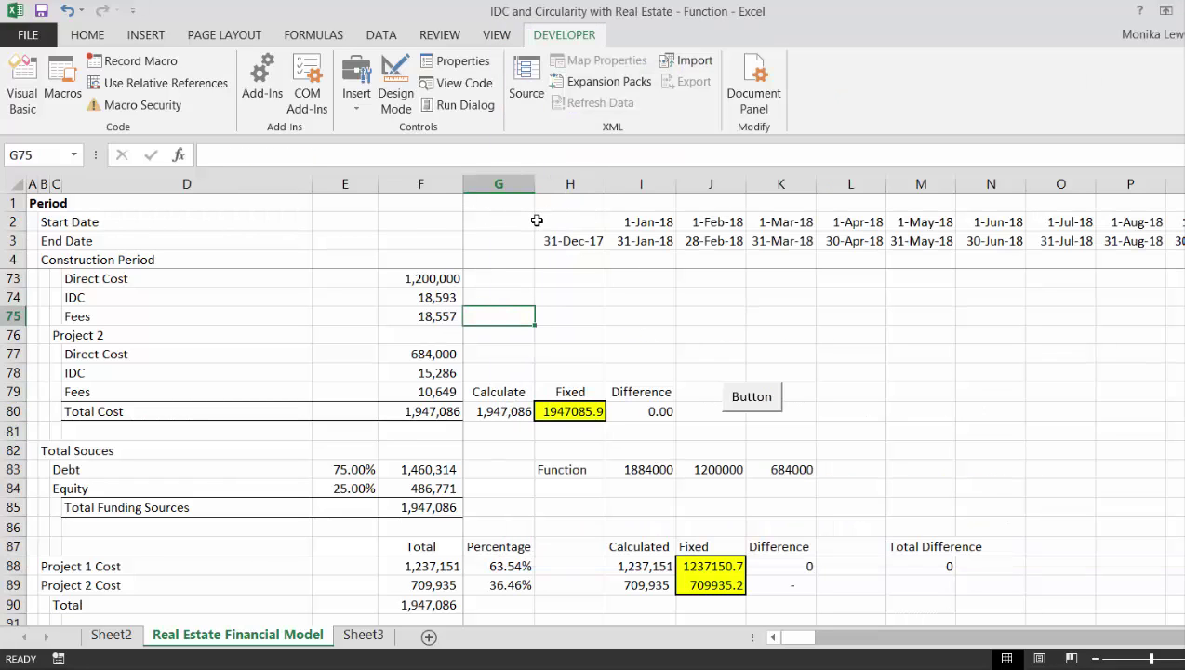
click(536, 220)
key(Right)
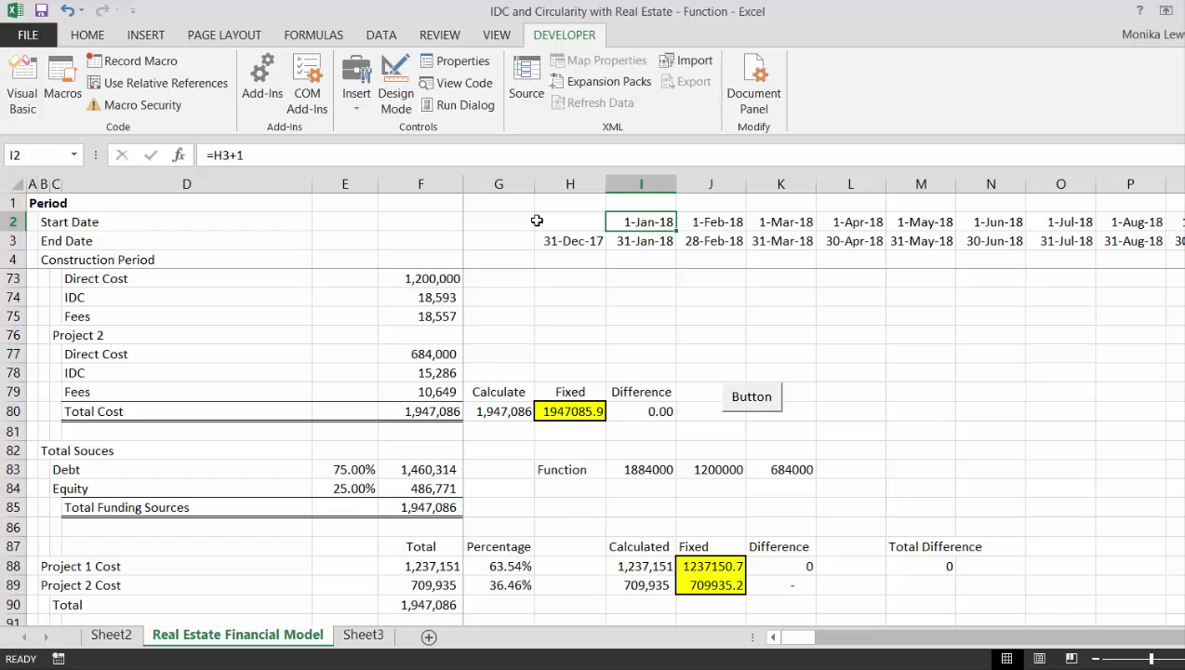
key(Right)
key(Right)
key(Left)
key(Left)
click(595, 668)
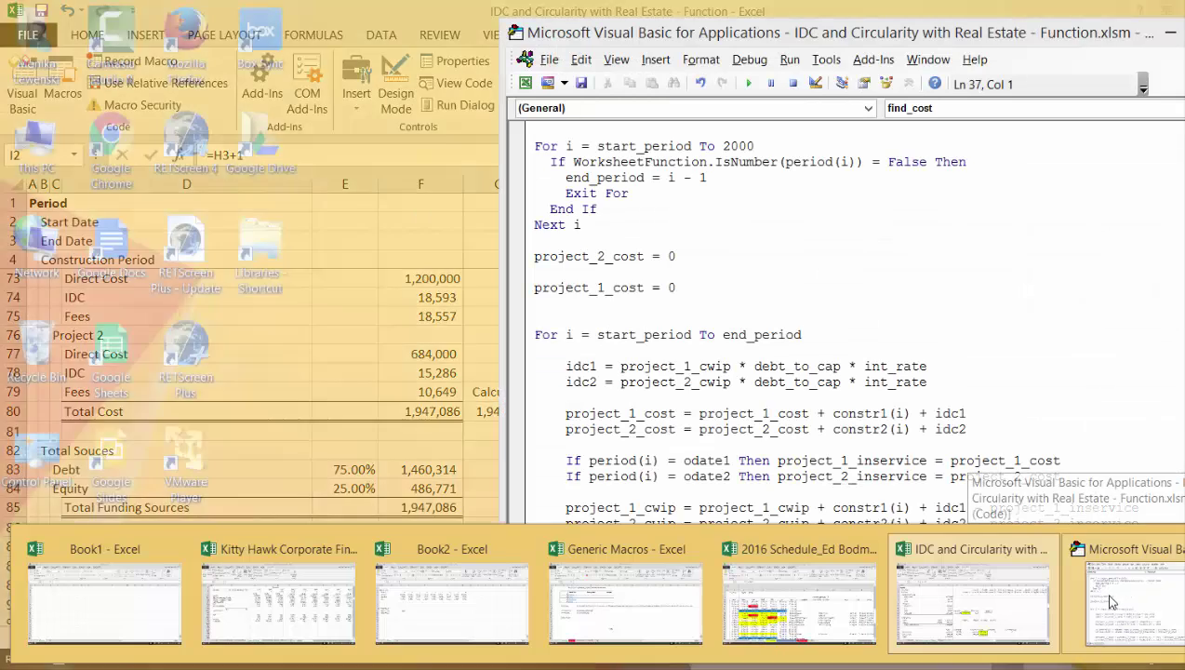
click(1109, 602)
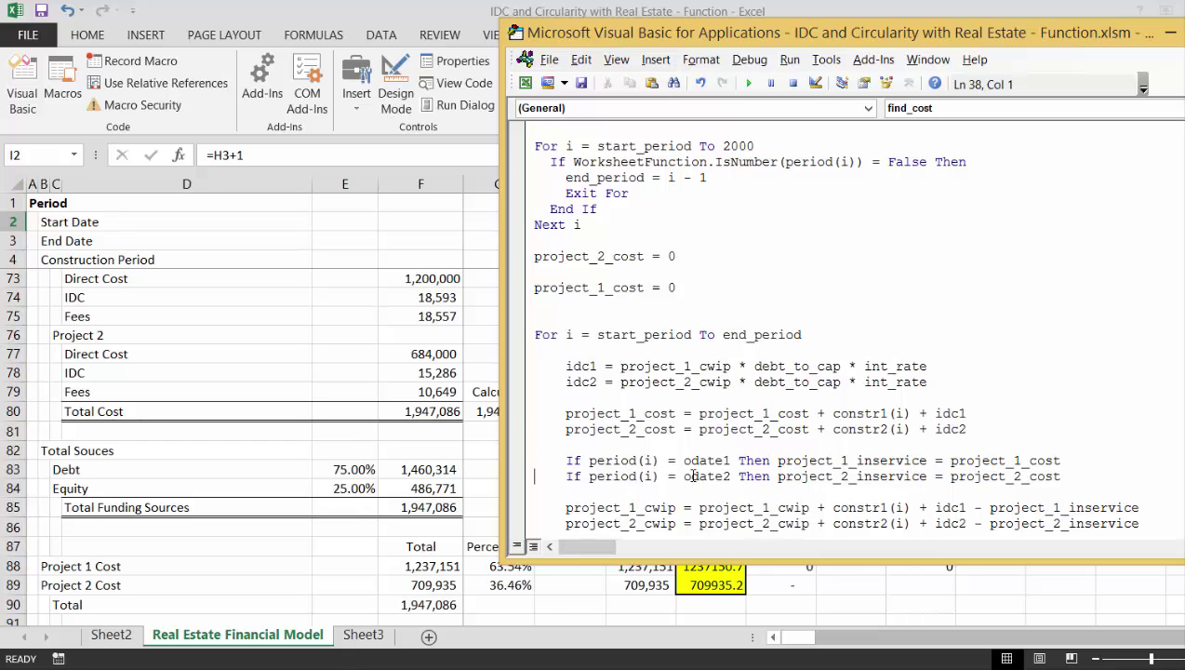
- Remove the extra blank line between the project_2_cwip calculation and Next i
key(Down)
key(Down)
key(Down)
key(Down)
key(Down)
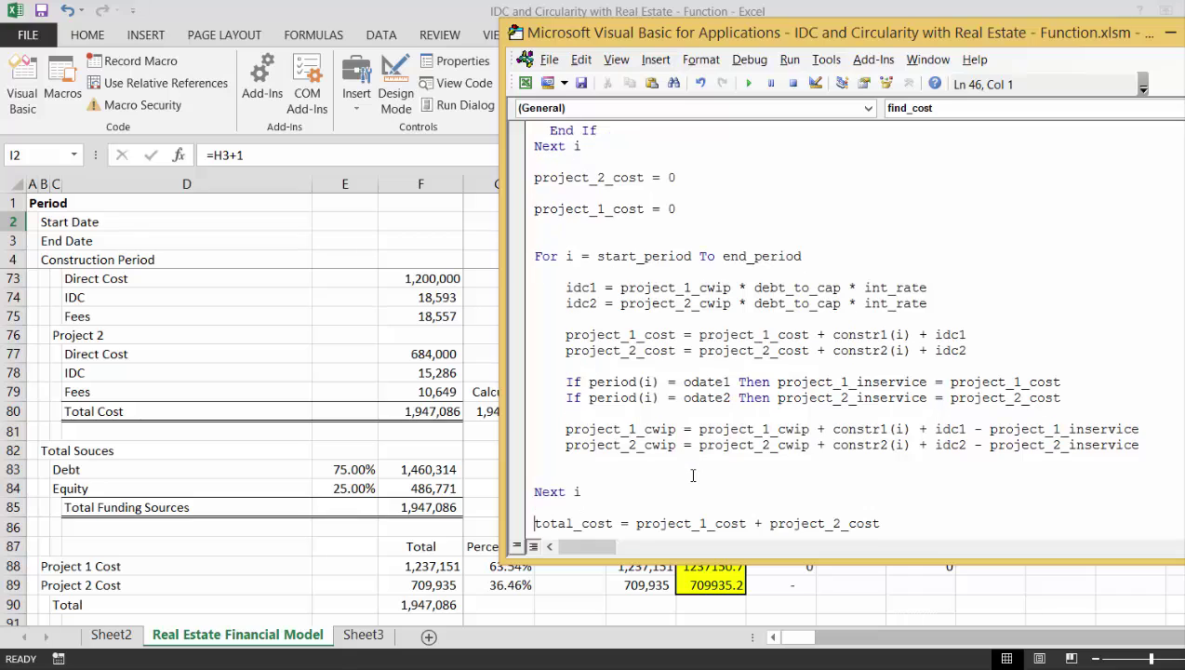
key(BackSpace)
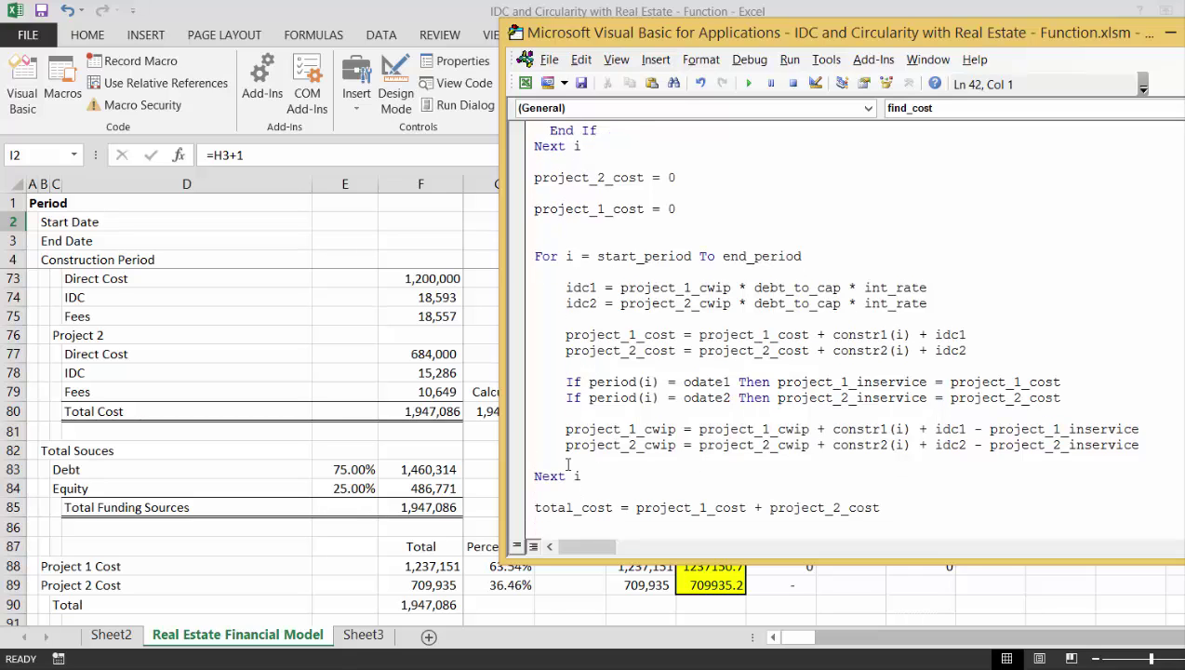
- Edit the find_cost array formula in I83:K83 and clear all its arguments, leaving =find_cost(
click(488, 370)
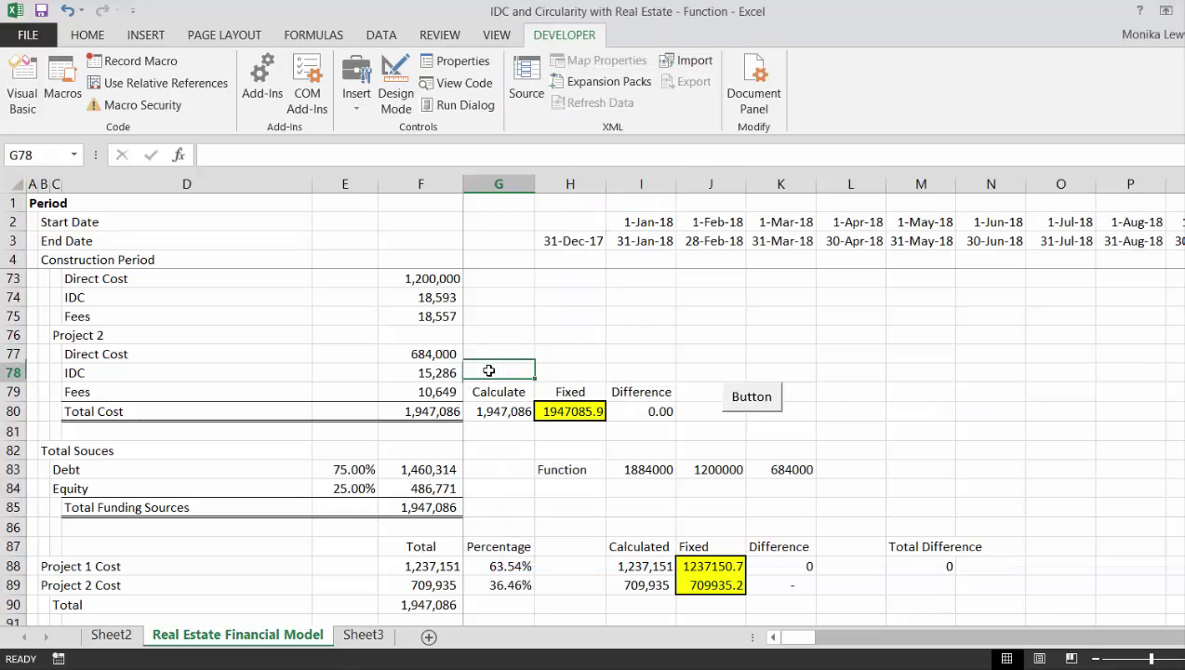
key(Down)
key(Down)
key(Down)
key(Down)
key(Down)
key(Right)
key(Right)
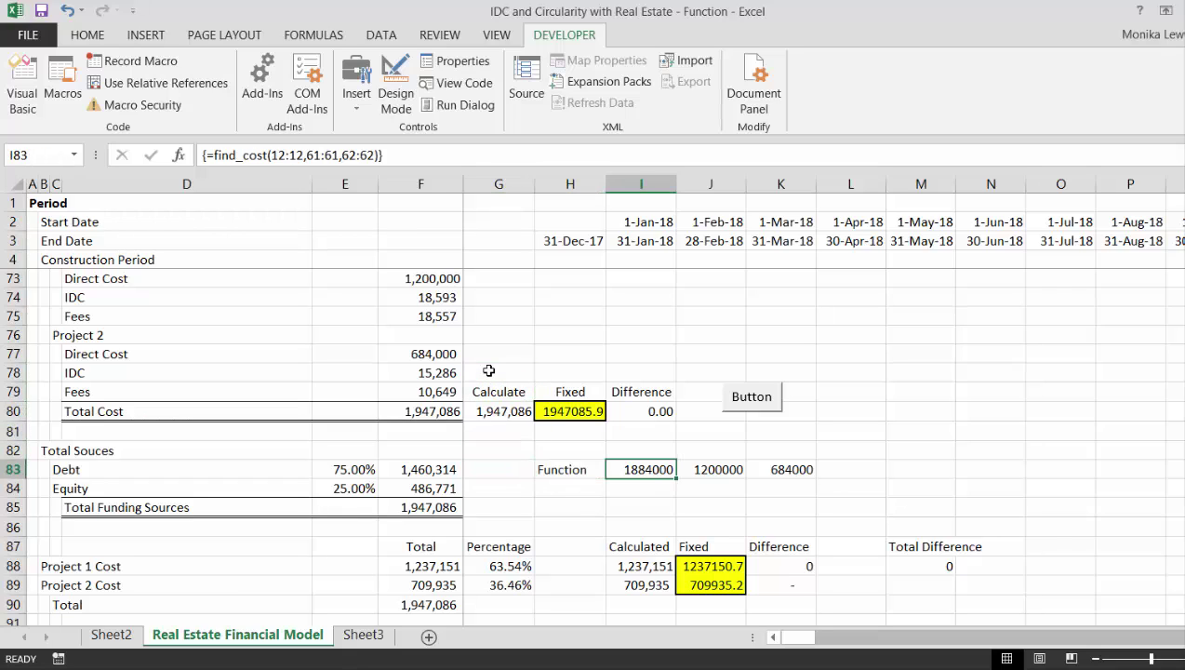
key(shift+Right)
key(shift+Right)
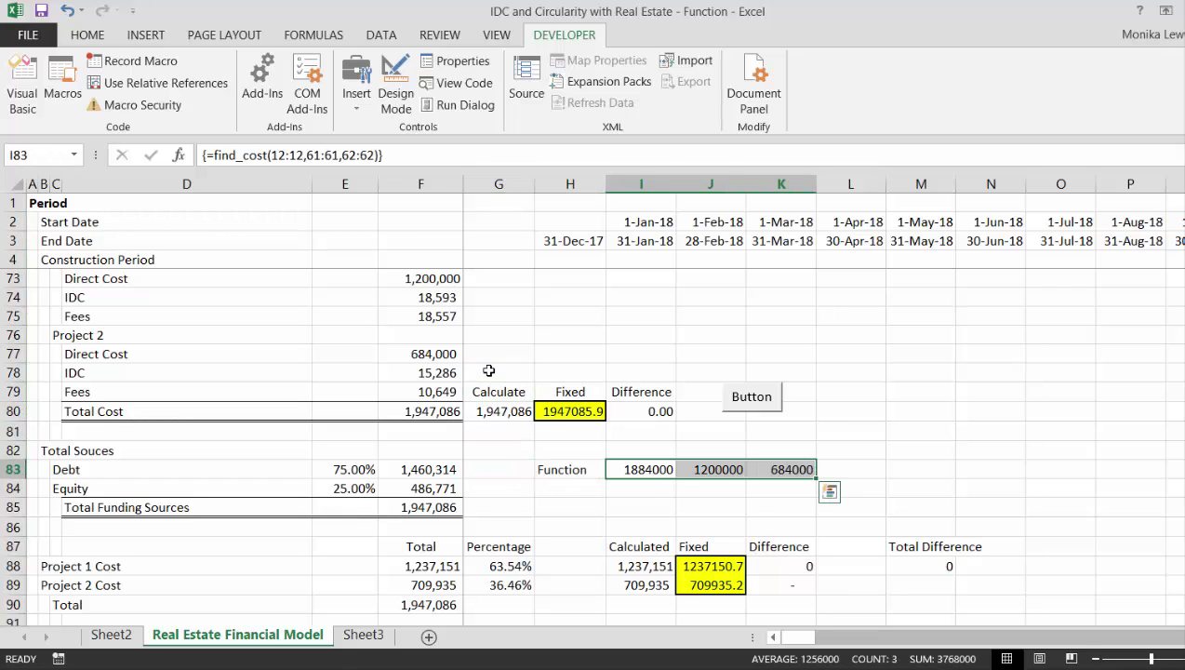
key(F2)
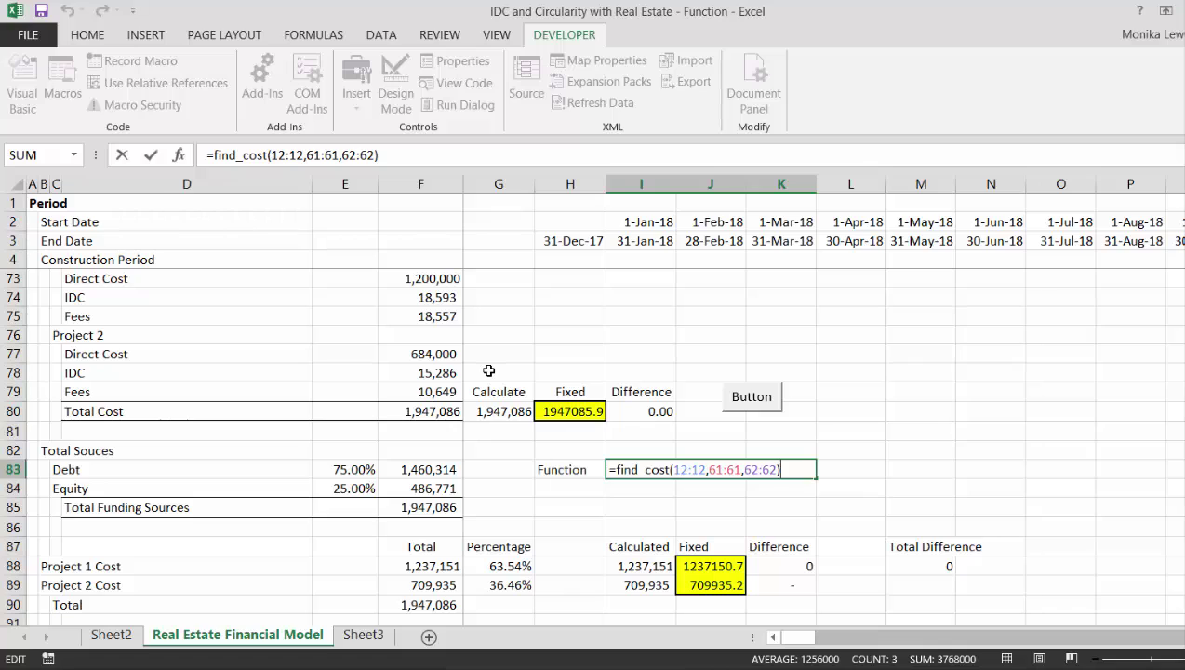
key(BackSpace)
key(BackSpace)
key(BackSpace)
key(BackSpace)
key(BackSpace)
key(BackSpace)
key(BackSpace)
key(BackSpace)
key(BackSpace)
key(BackSpace)
key(BackSpace)
key(BackSpace)
key(BackSpace)
key(BackSpace)
key(BackSpace)
key(BackSpace)
key(BackSpace)
key(BackSpace)
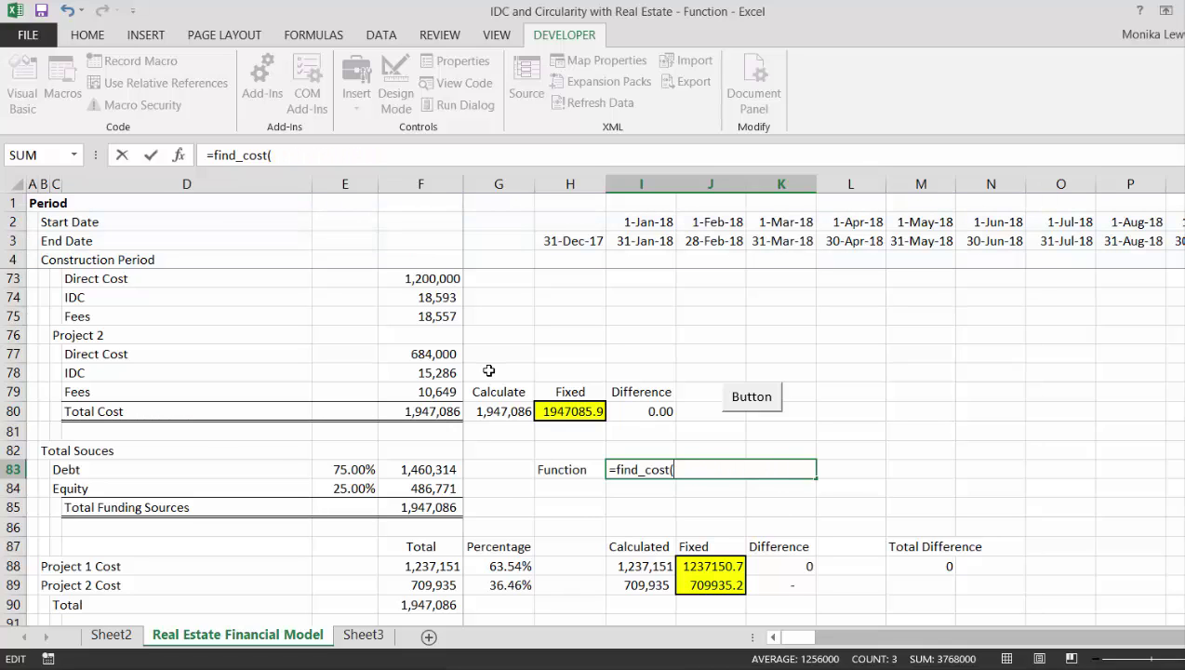
- Use the Function Arguments dialog to set find_cost's Period argument to the whole Start Date row, 2:2
key(ctrl+a)
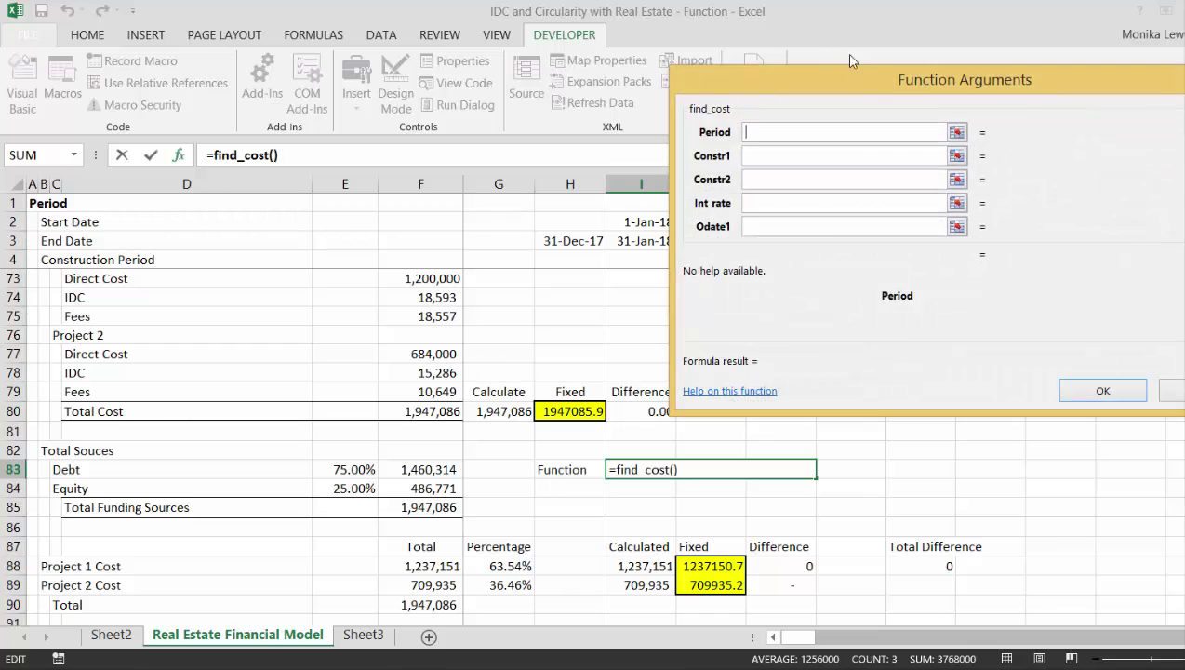
click(957, 133)
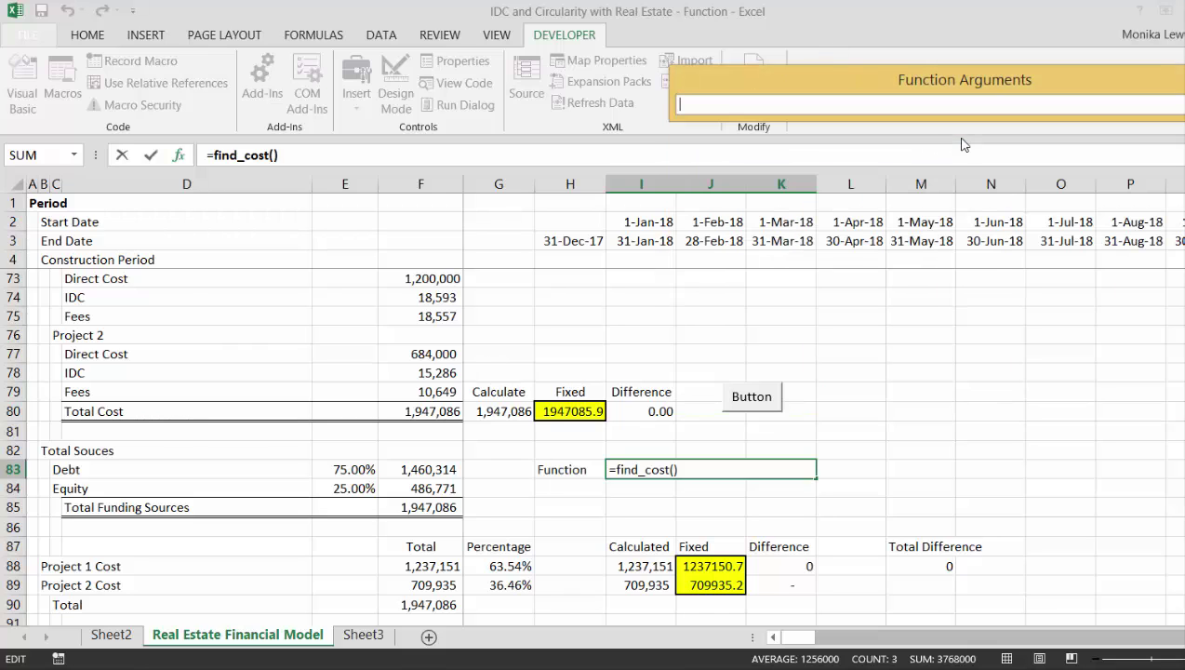
click(15, 221)
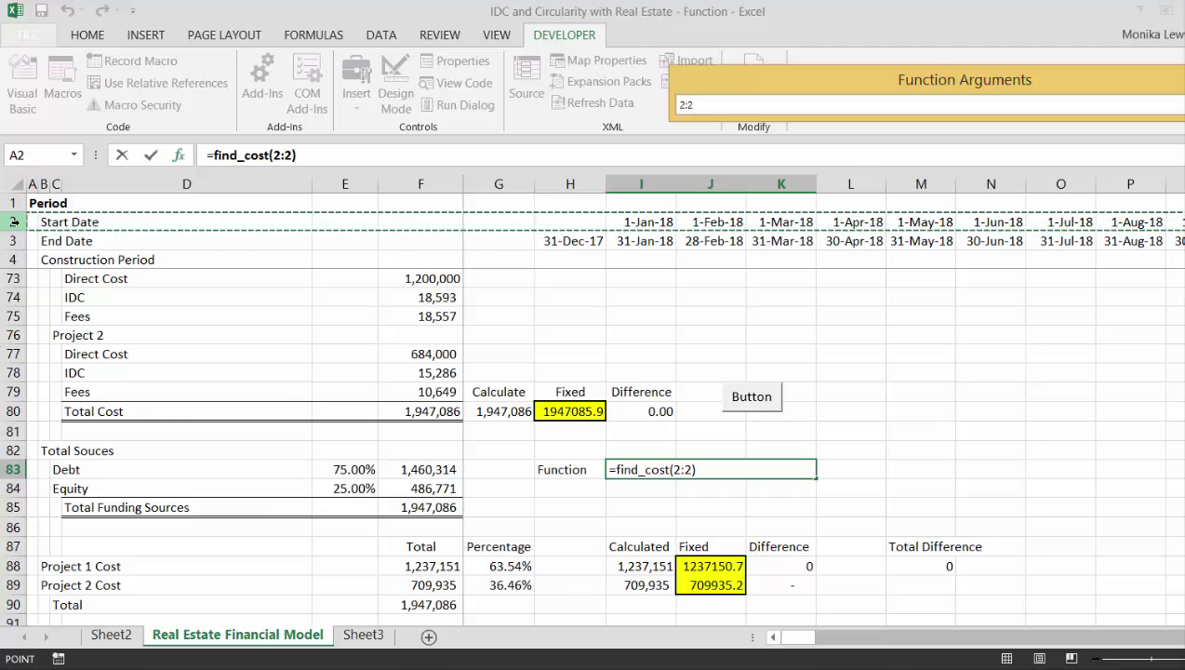
key(Return)
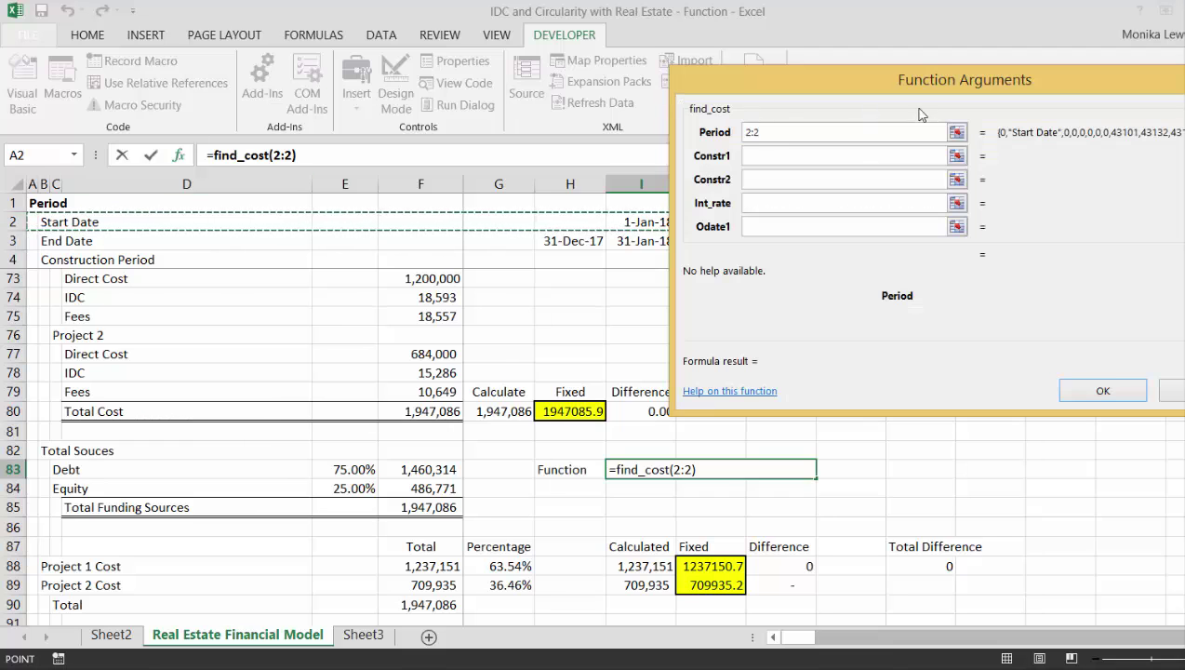
- Set find_cost's Constr1 argument to the Construction Expenditure 1 row, 61:61, and Constr2 to the Construction Expenditure 2 row, 62:62
click(957, 156)
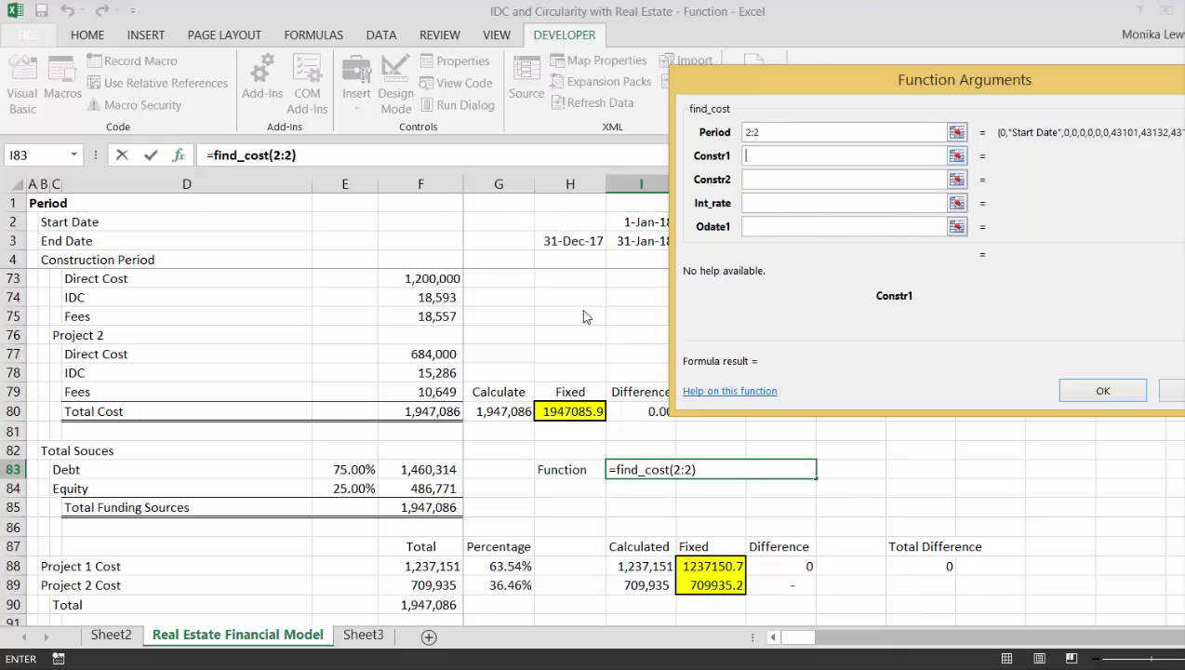
click(571, 286)
scroll(571, 287, up, 12)
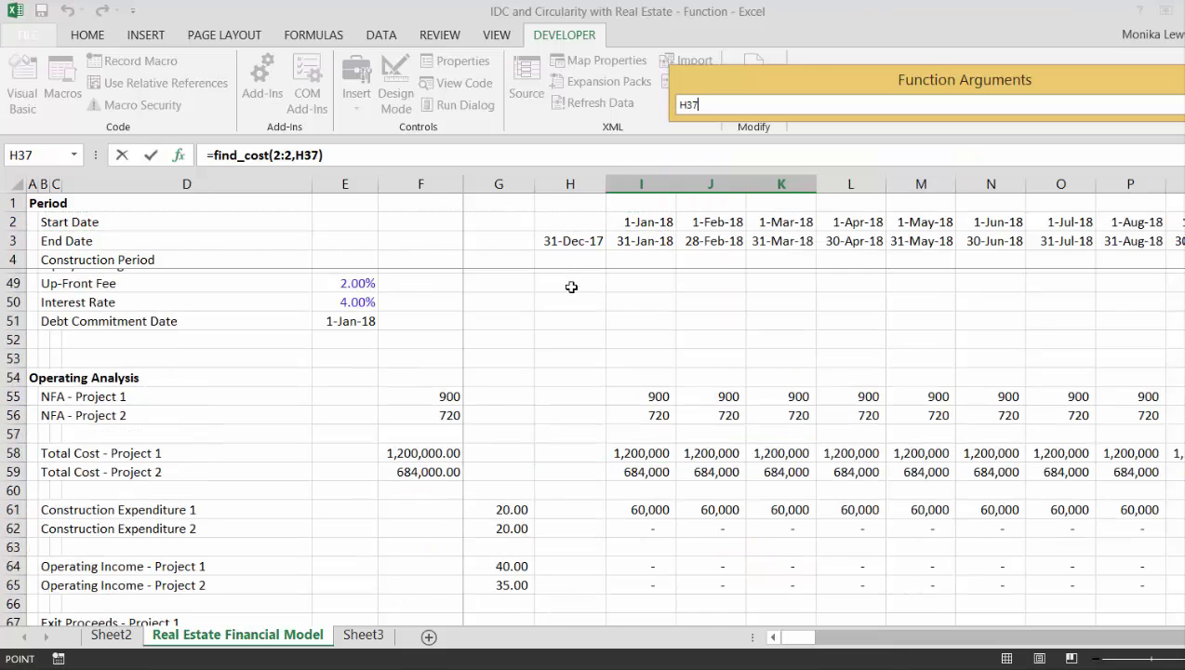
scroll(571, 287, down, 6)
click(571, 287)
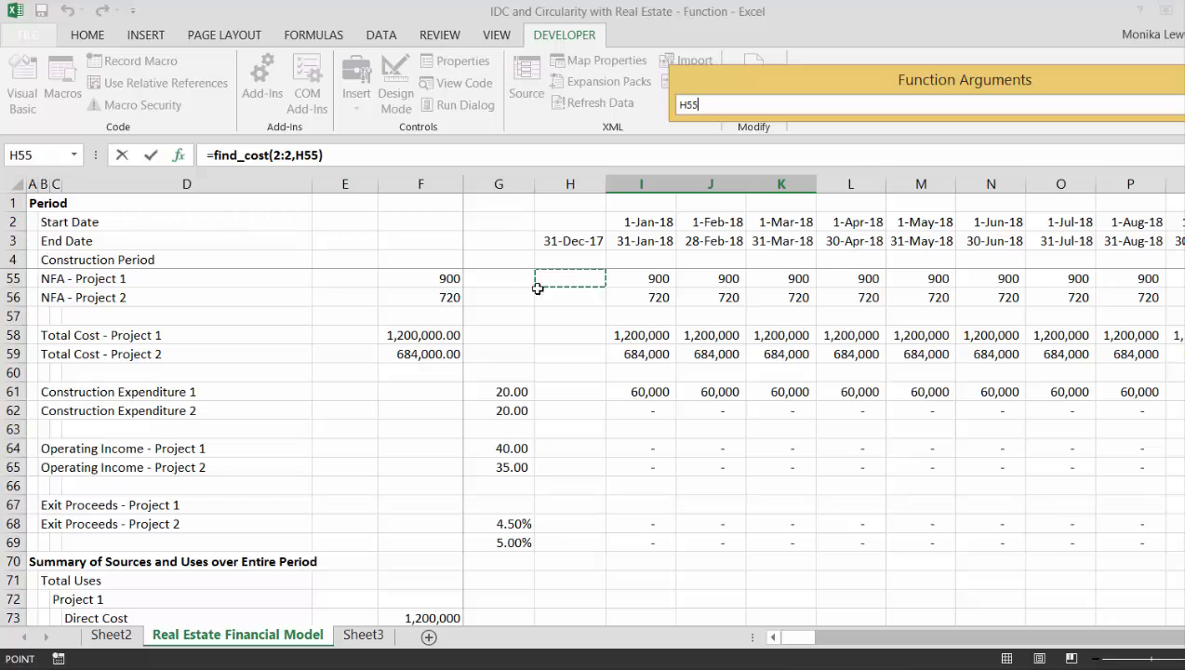
click(5, 391)
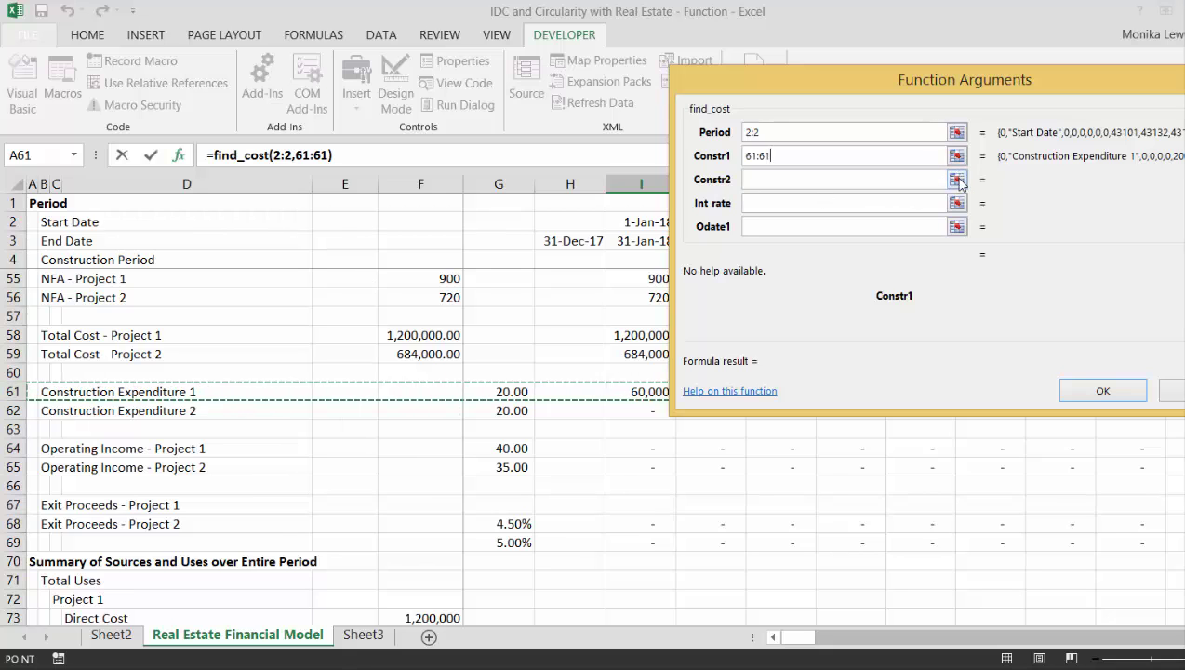
key(Tab)
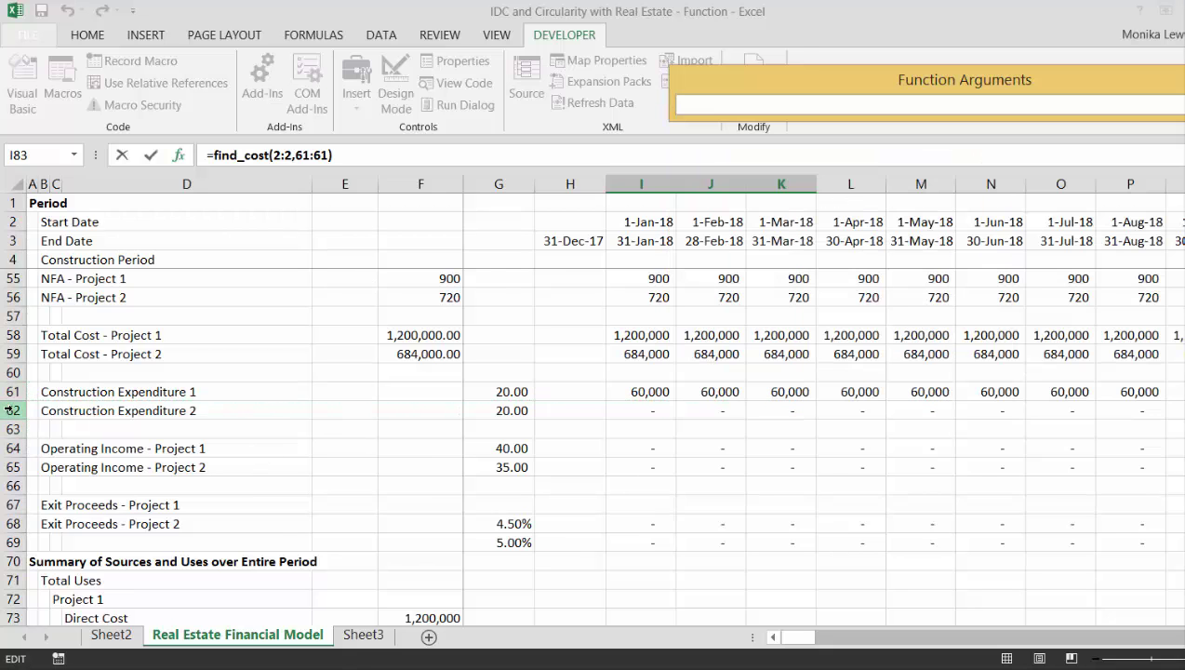
click(8, 411)
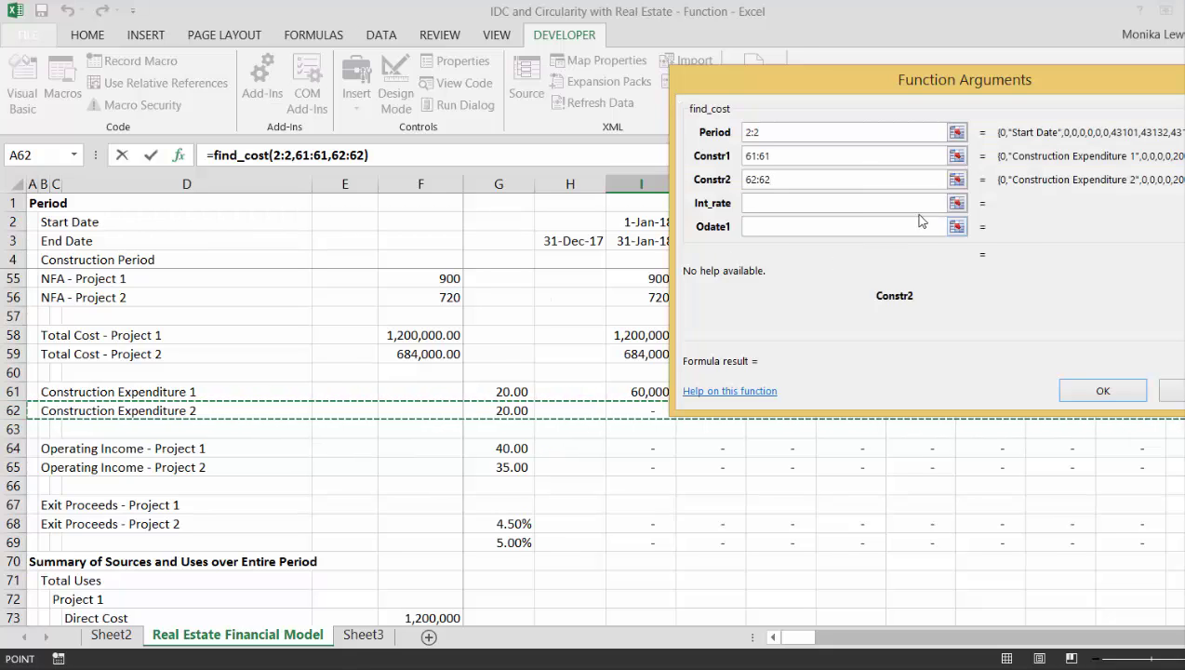
- Set find_cost's Int_rate argument to the Interest Rate cell under Debt Assumptions, E50
click(941, 203)
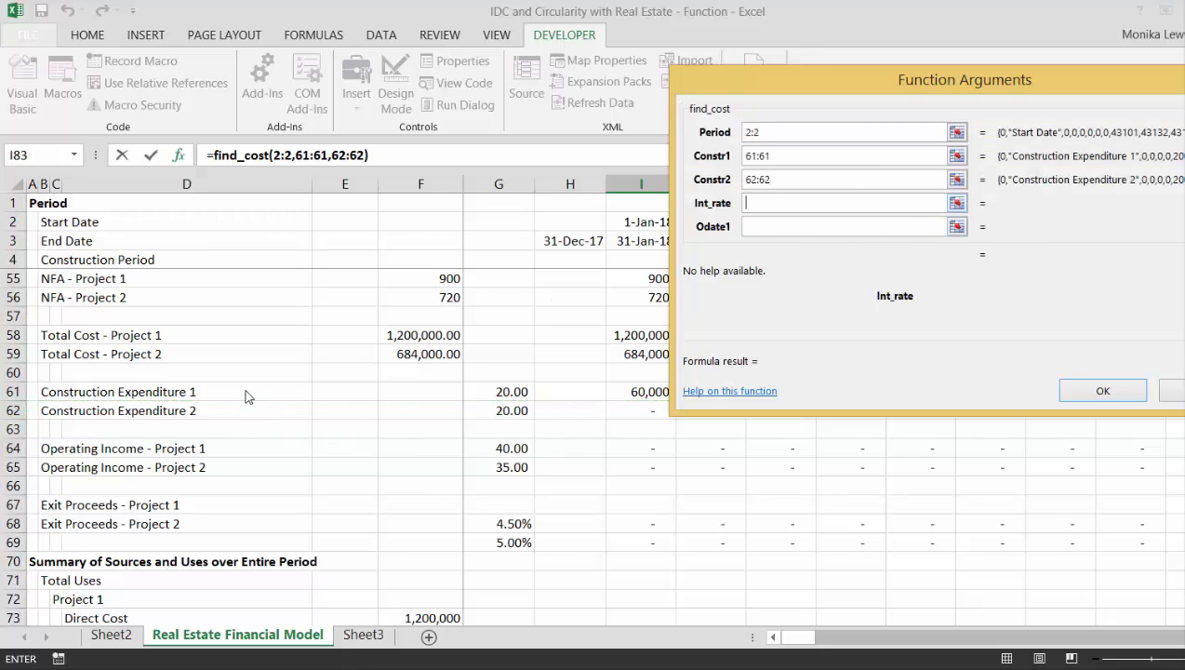
click(244, 387)
key(BackSpace)
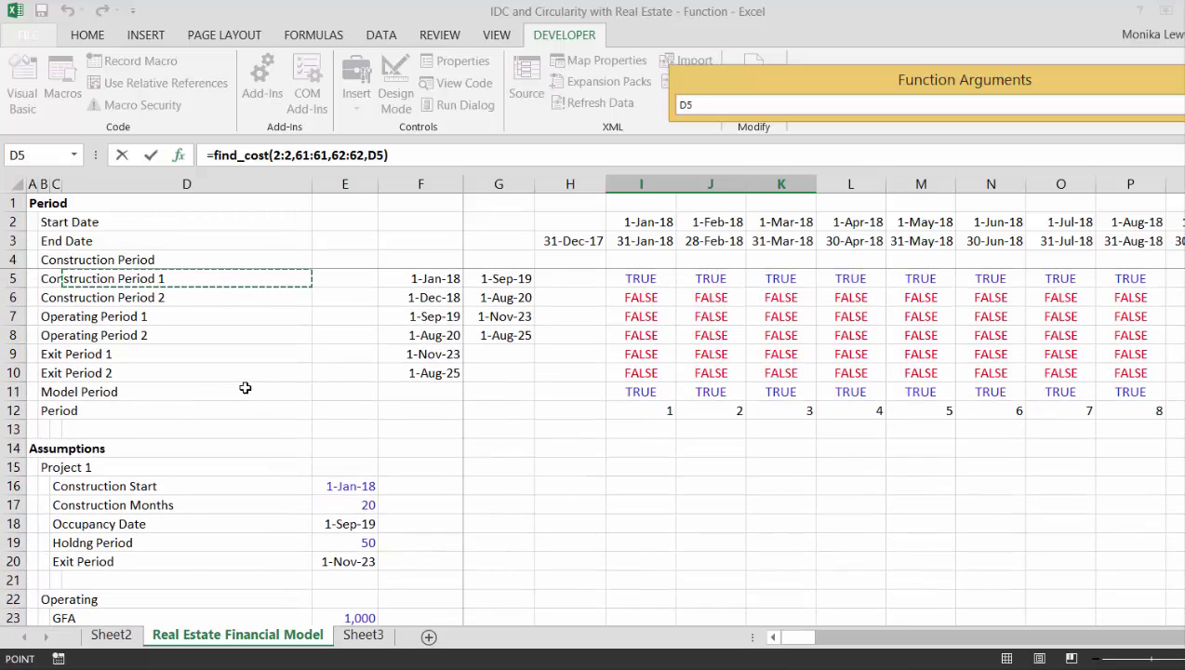
key(Down)
key(Down)
key(Down)
key(Down)
key(Down)
key(Down)
key(Down)
key(Down)
key(Down)
key(Down)
key(Down)
key(Down)
key(Down)
key(Down)
key(Down)
key(Down)
key(Down)
key(Down)
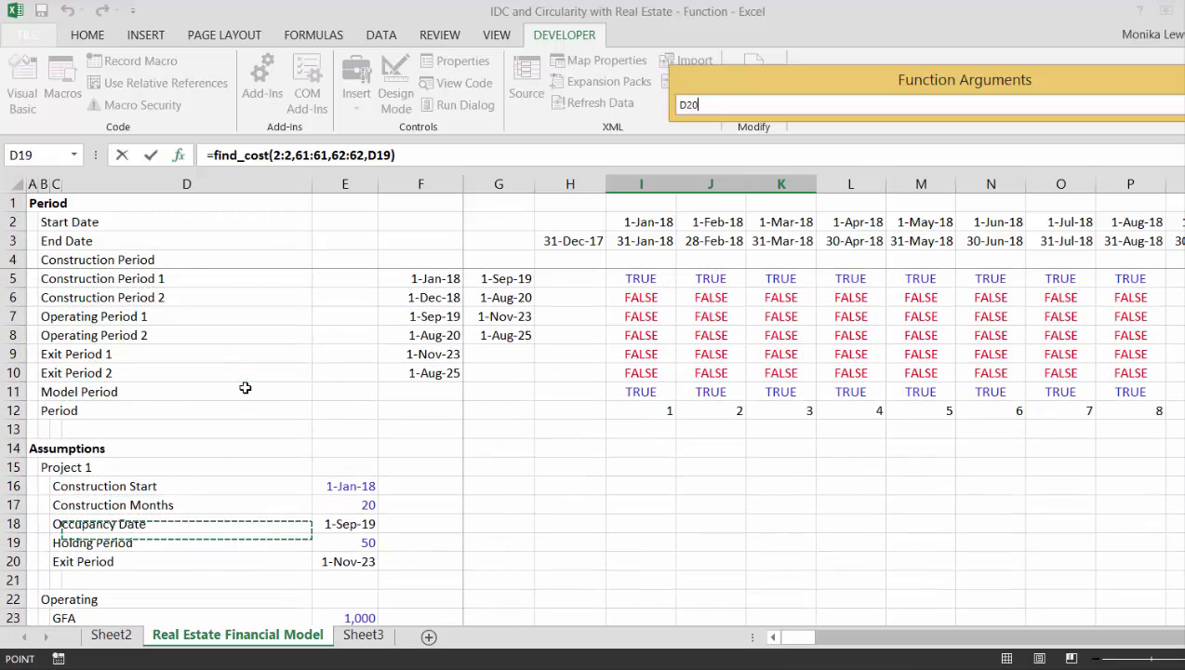
key(Down)
key(Down)
key(Down)
key(Down)
key(Down)
key(Down)
key(Down)
key(Down)
key(Down)
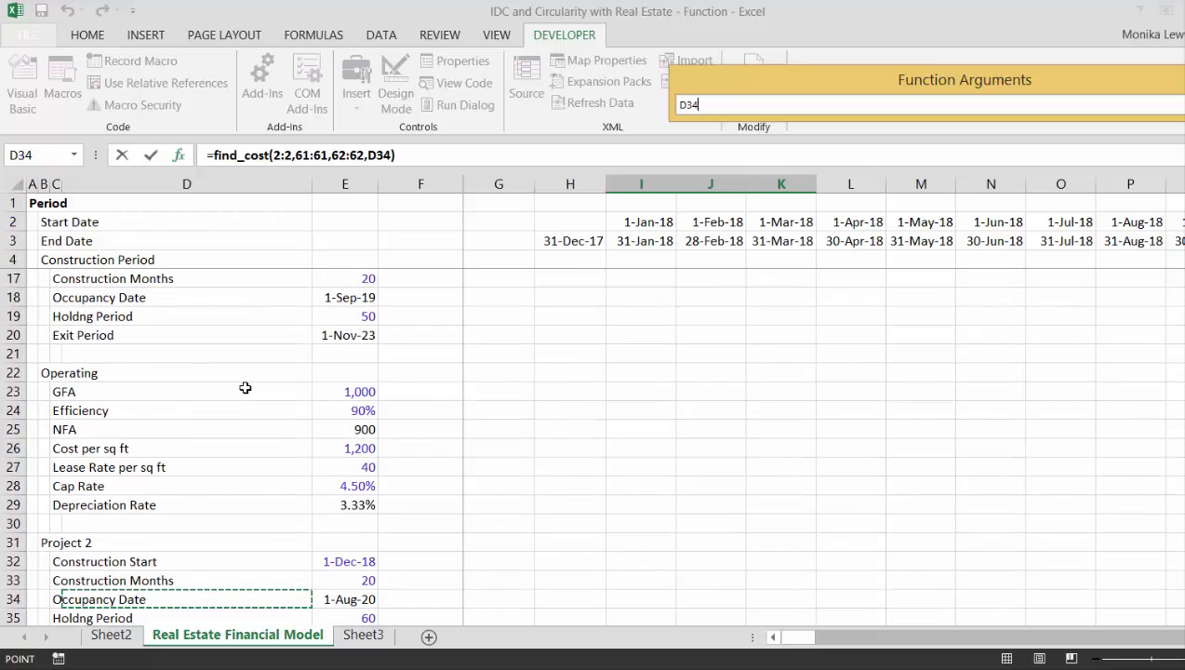
key(Down)
key(Down)
key(Down)
key(Down)
key(Down)
key(Down)
key(Down)
key(Down)
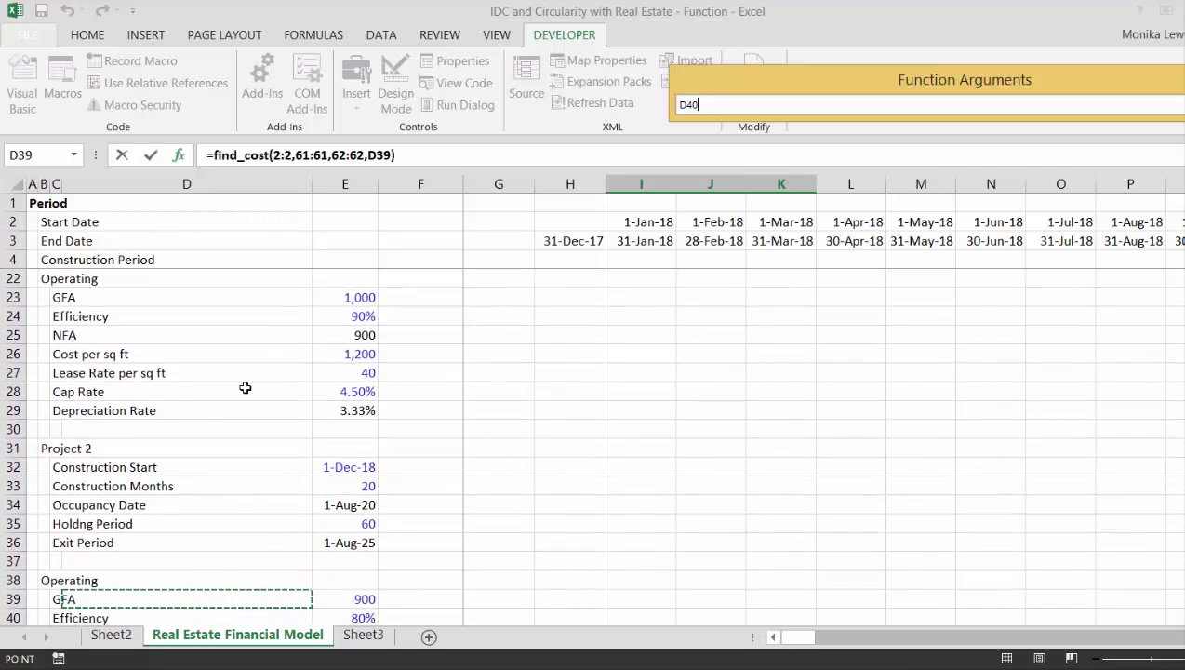
key(Down)
key(Down)
key(Down)
key(Down)
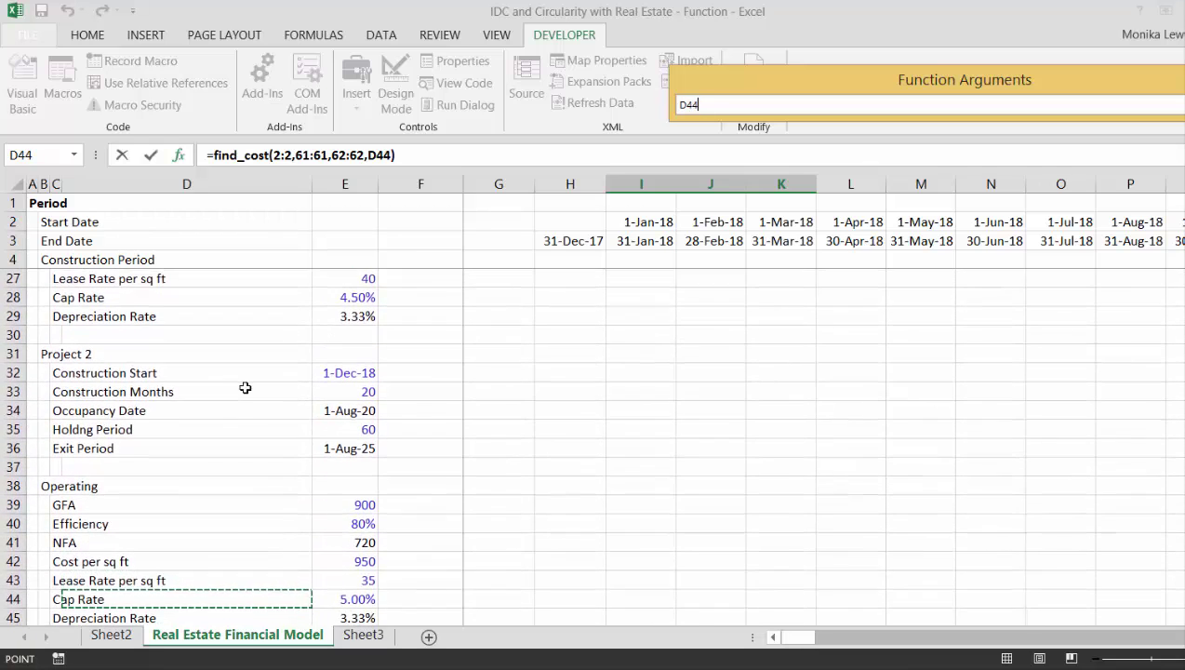
key(Down)
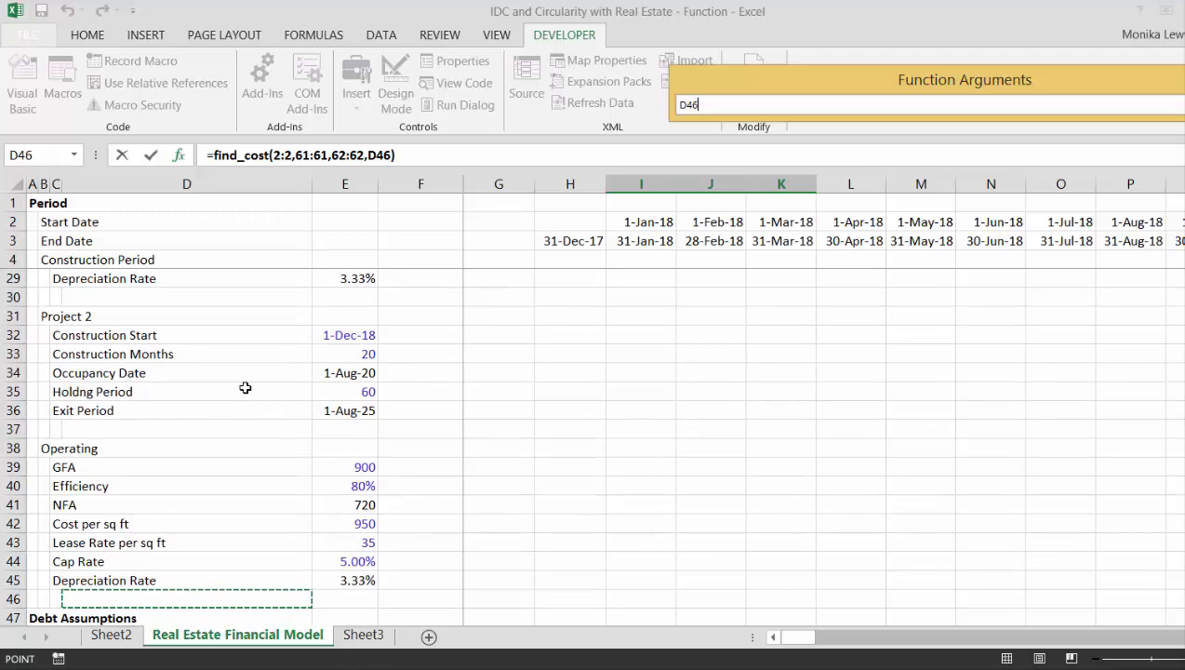
key(Down)
key(Down)
key(Down)
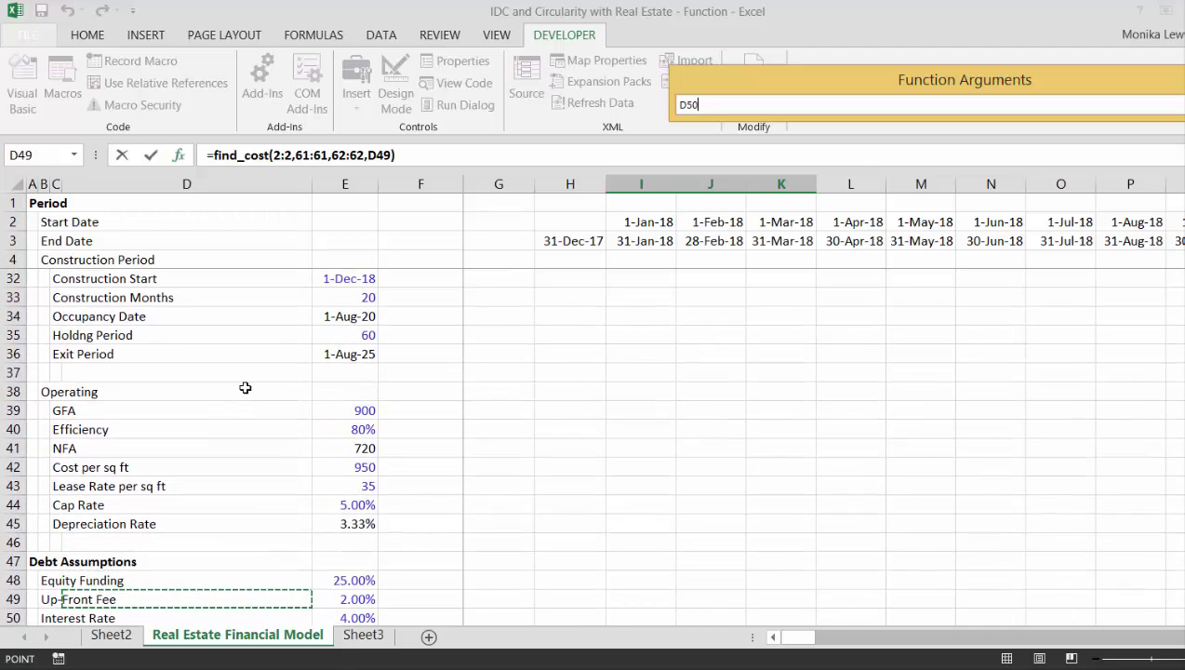
key(Down)
key(Right)
key(Return)
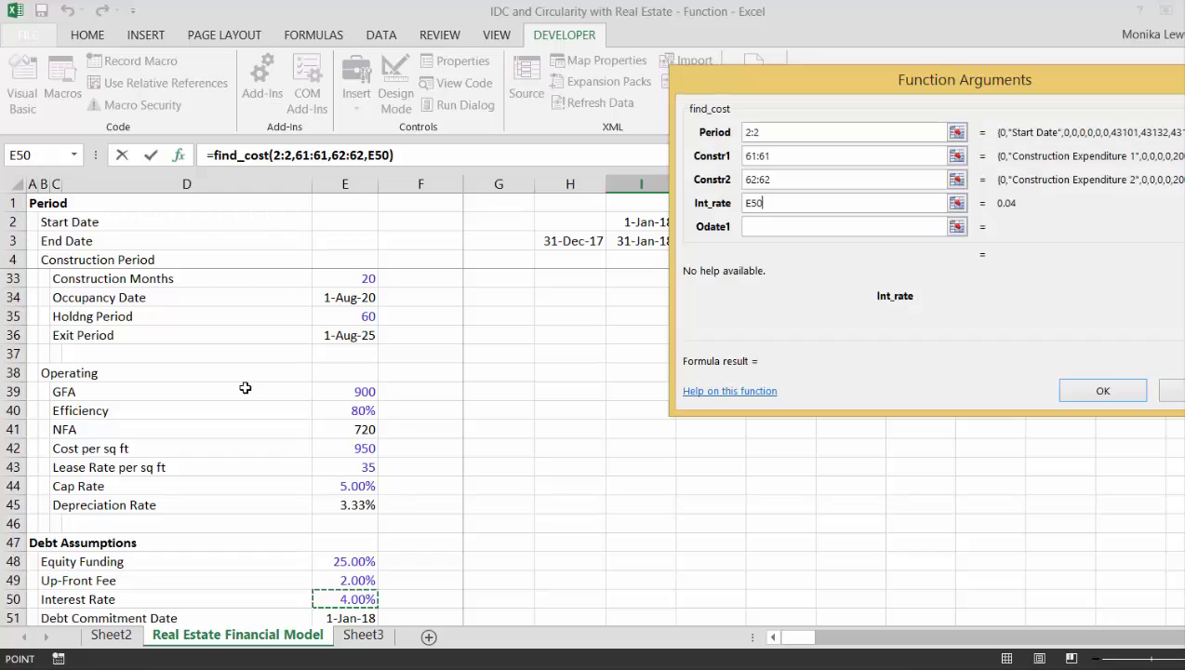
- Set find_cost's Odate1 argument to Project 1's Occupancy Date cell, E18
click(958, 230)
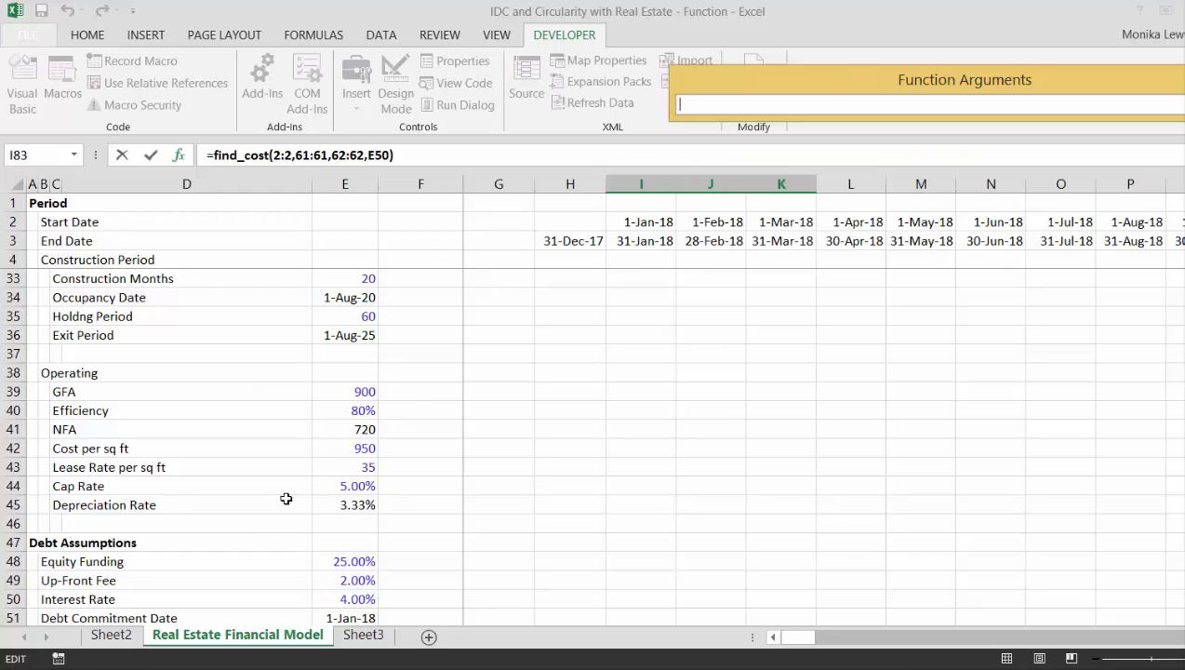
click(317, 434)
key(Up)
key(Up)
key(Up)
key(Up)
key(Up)
key(Up)
key(Up)
key(Up)
key(Up)
key(Up)
key(Up)
key(Up)
key(Up)
key(Up)
key(Up)
key(Up)
key(Up)
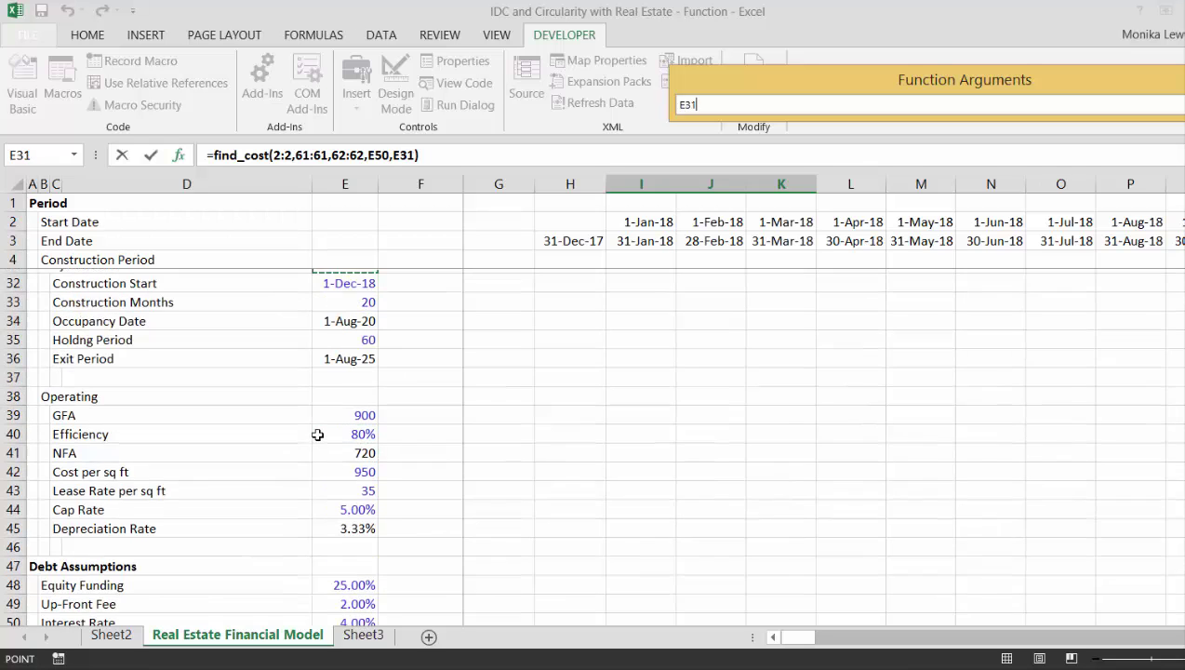
key(Up)
key(Up)
key(Up)
key(Up)
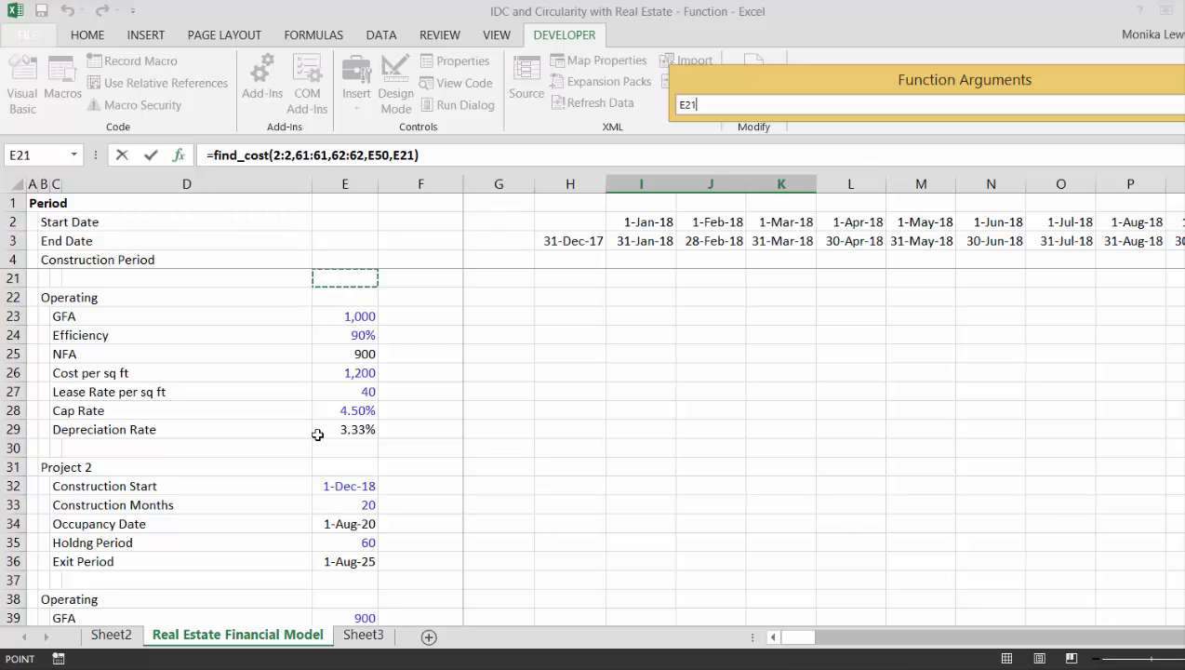
key(Up)
key(Up)
key(Up)
key(Up)
key(Up)
key(Up)
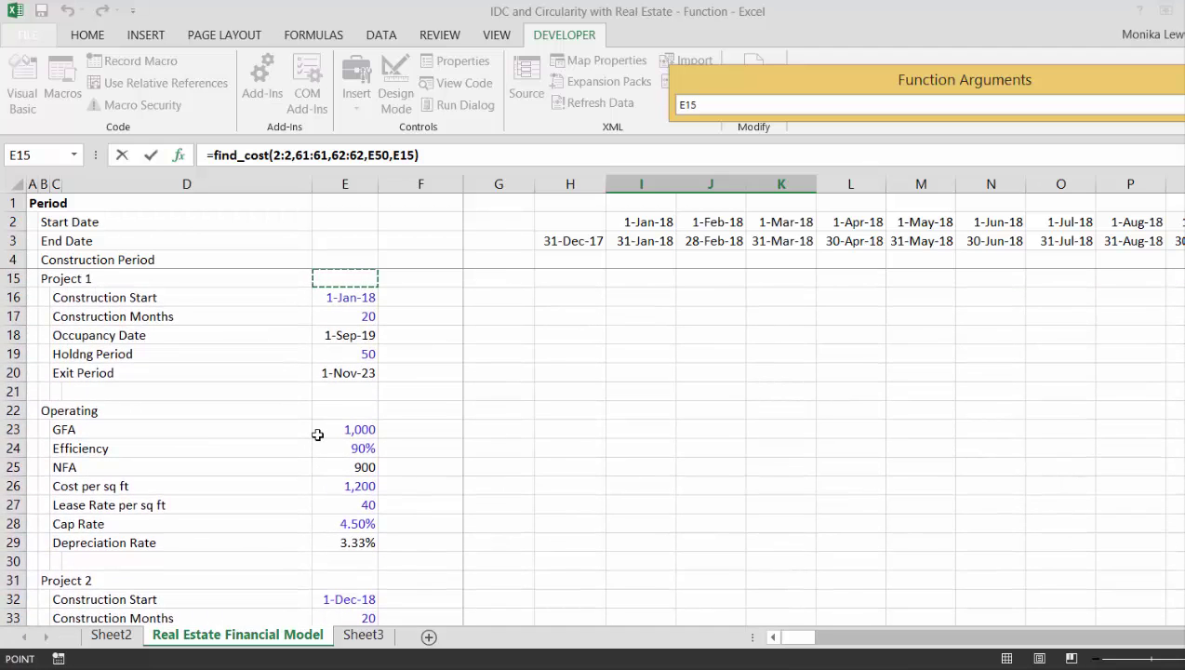
key(Down)
key(Down)
key(Down)
key(Return)
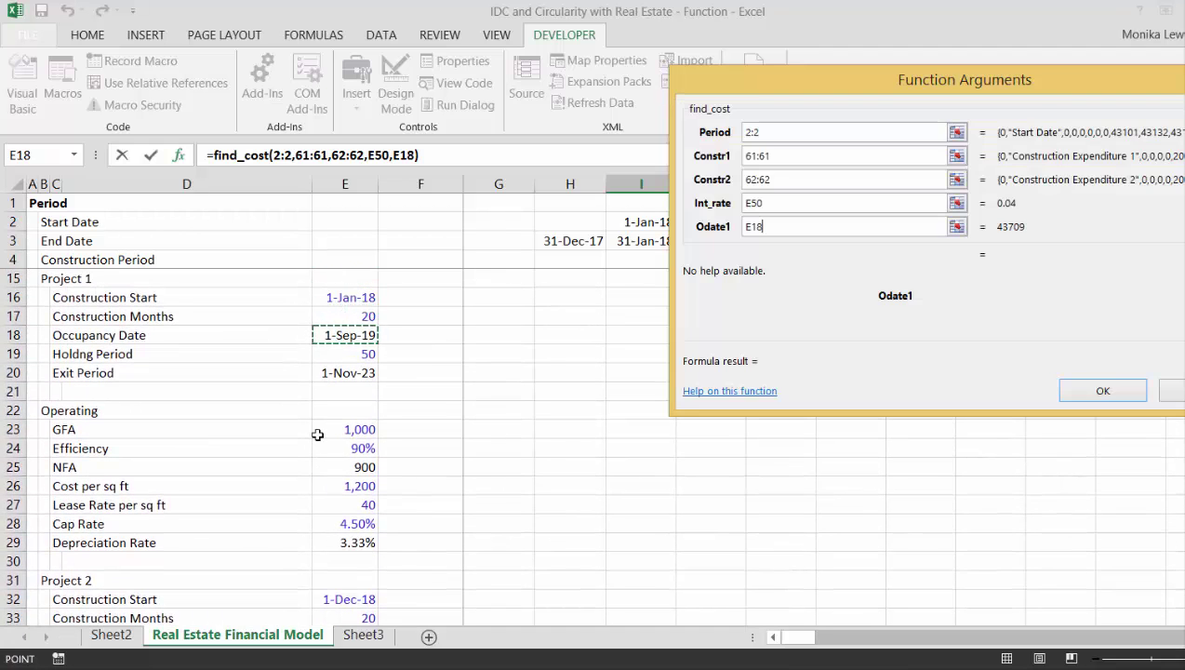
- Set find_cost's Odate2 argument to Project 2's Occupancy Date cell, E34, and enter the completed array formula in I83:K83
key(Tab)
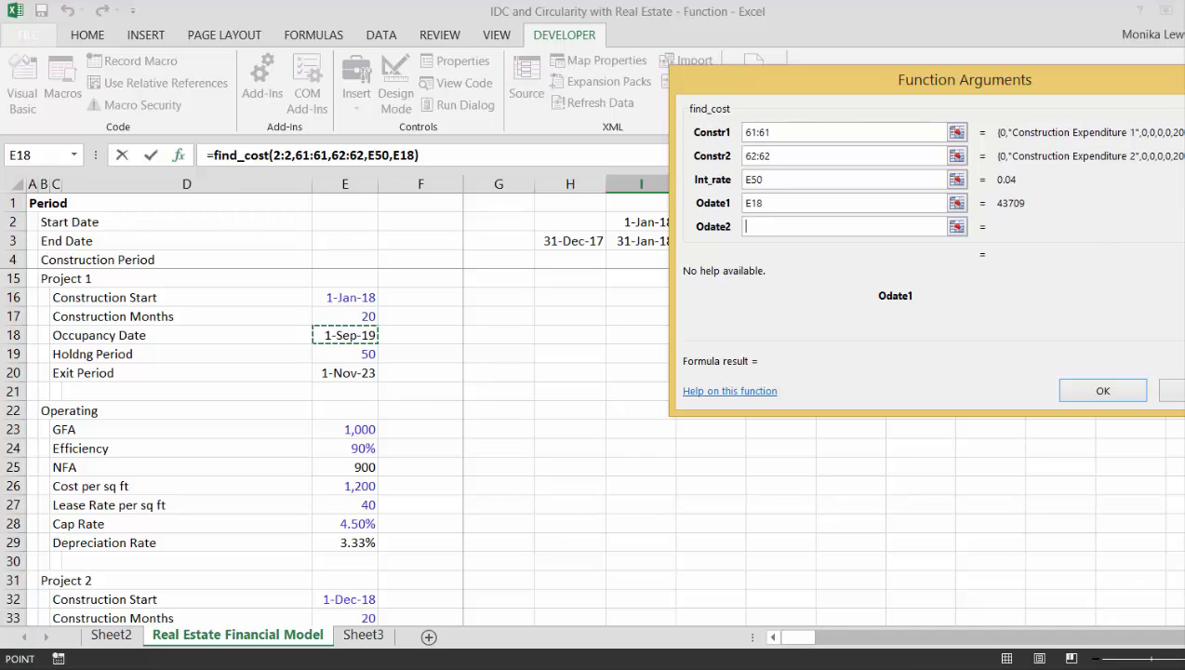
click(958, 231)
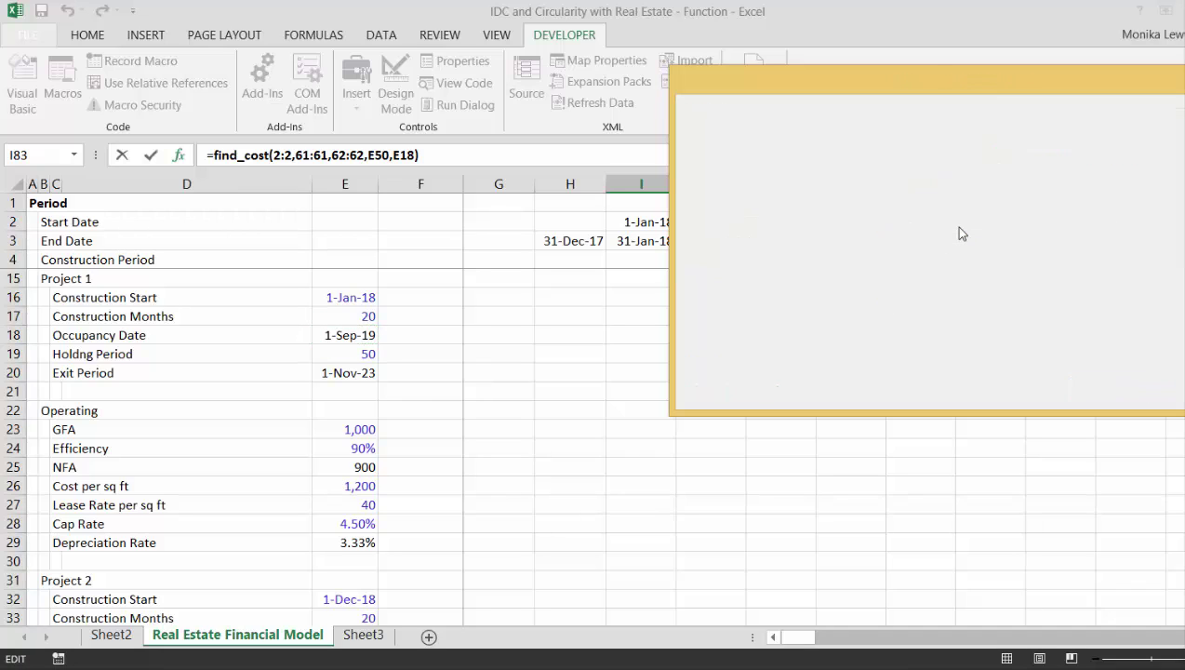
click(363, 501)
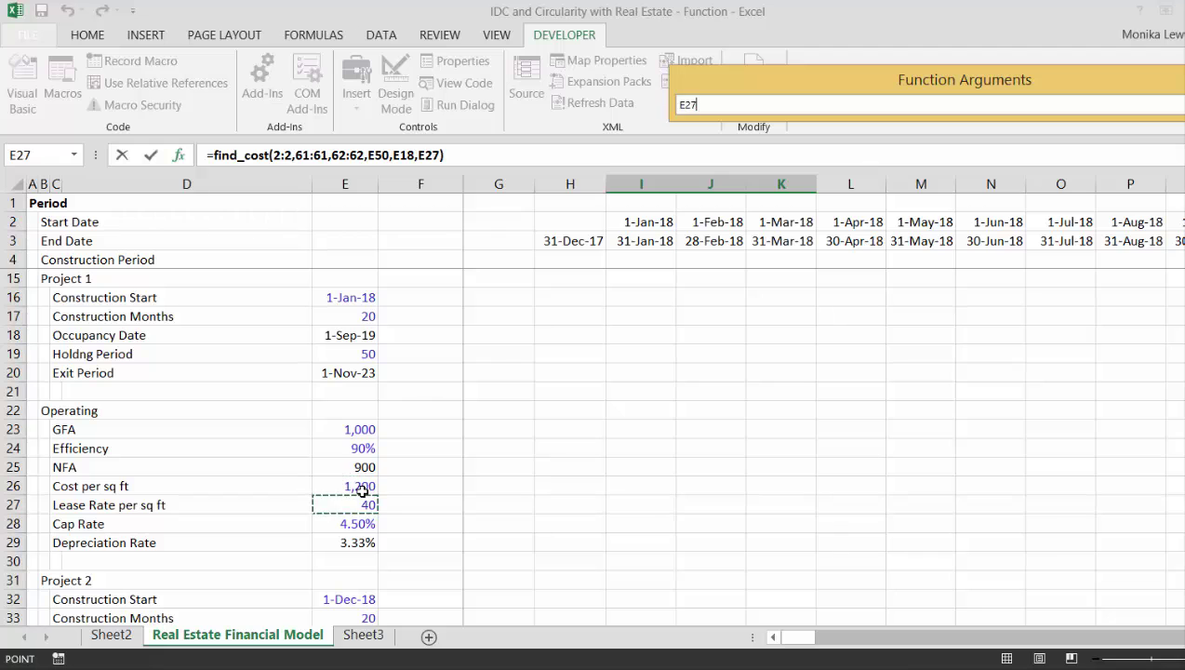
key(Down)
key(Down)
key(Down)
key(Down)
key(Down)
key(Down)
key(Down)
key(Down)
key(Down)
key(Down)
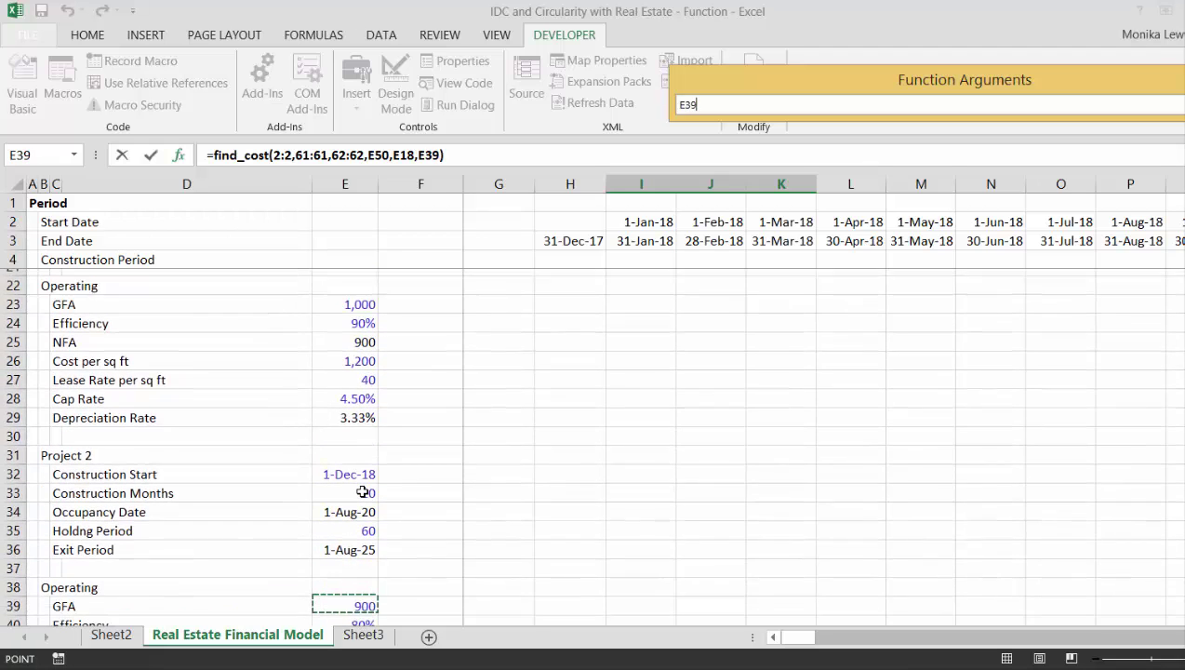
key(Up)
key(Up)
key(Up)
key(Up)
key(Up)
key(Return)
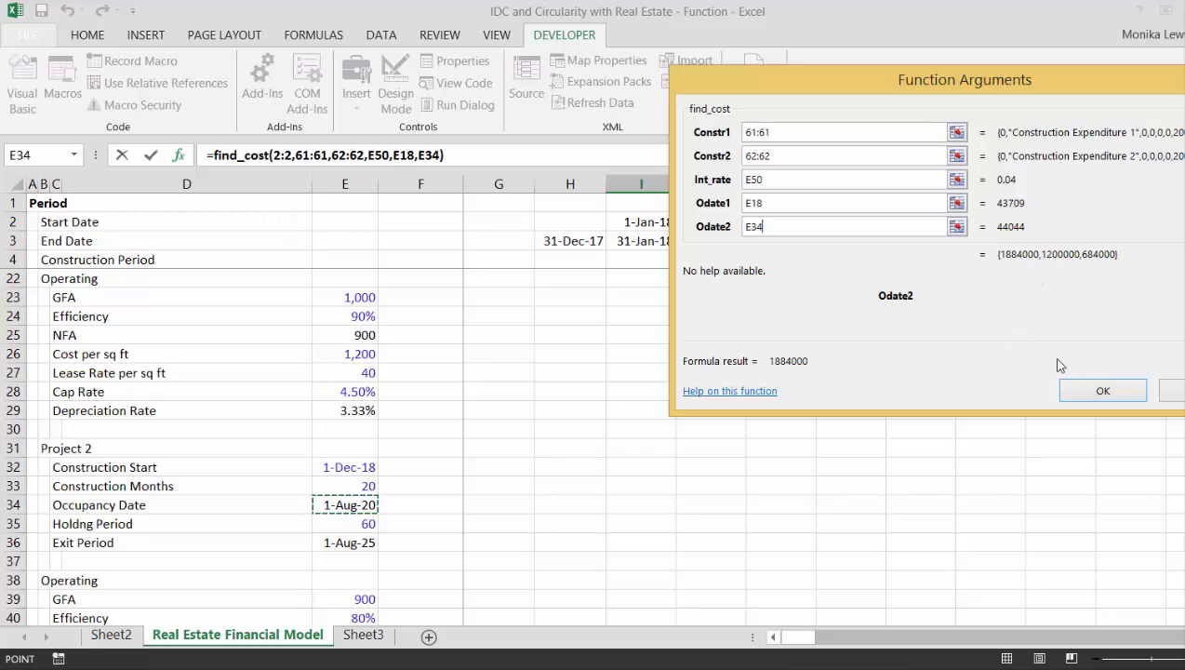
click(1092, 390)
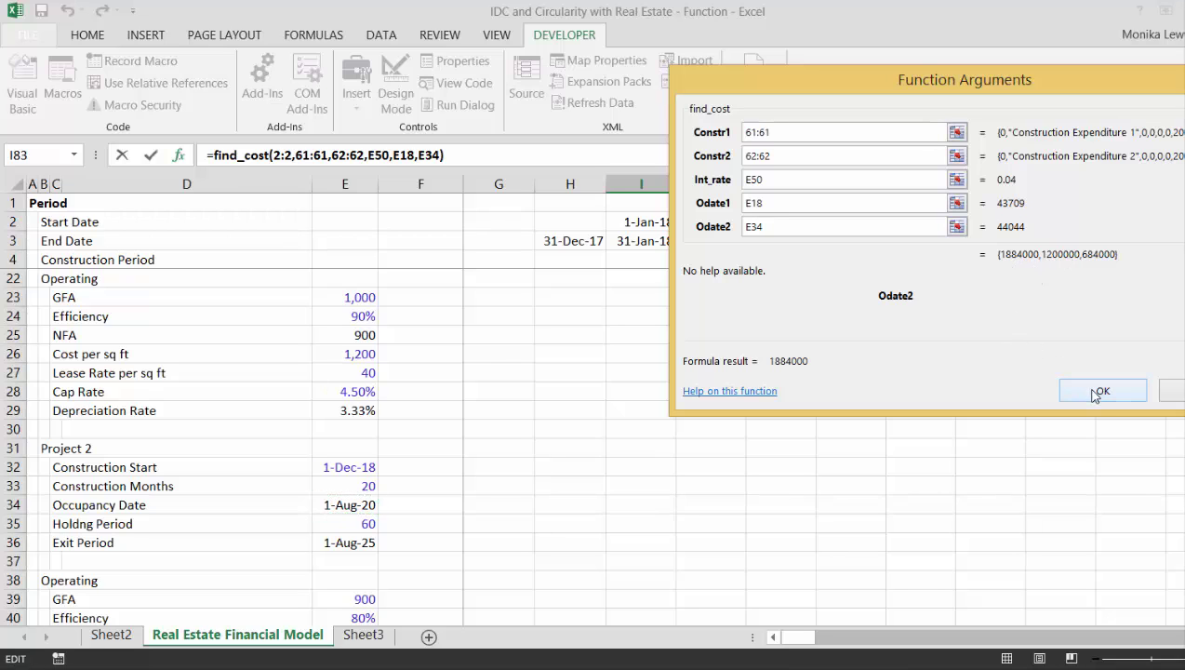
click(1095, 392)
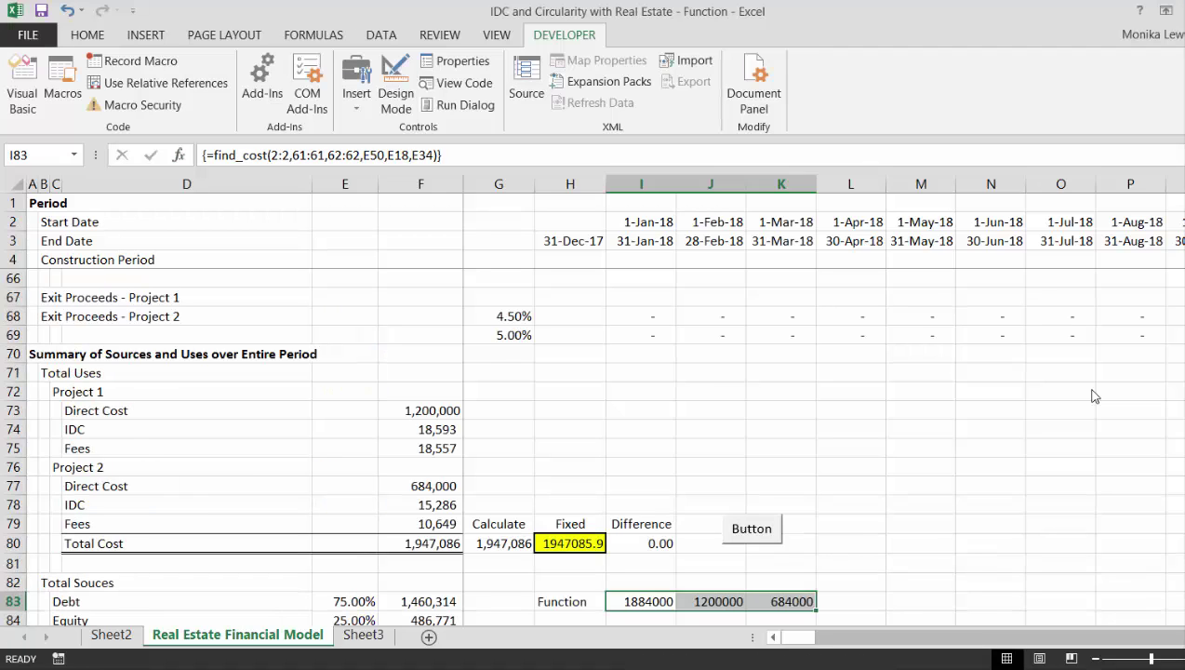
key(Down)
key(Down)
key(Down)
key(Up)
key(Up)
key(Up)
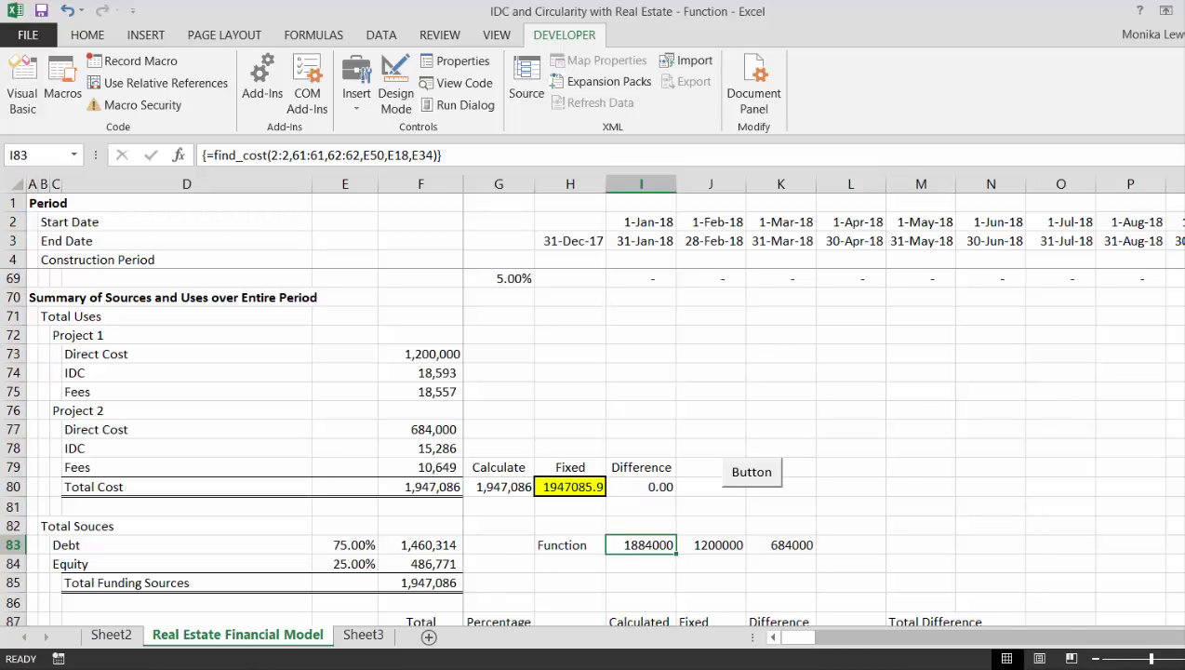
- In the Visual Basic editor, add debt_to_cap = open_debt / (open_debt + open_equity) above the idc1 calculation in find_cost's start_period To end_period loop
click(372, 667)
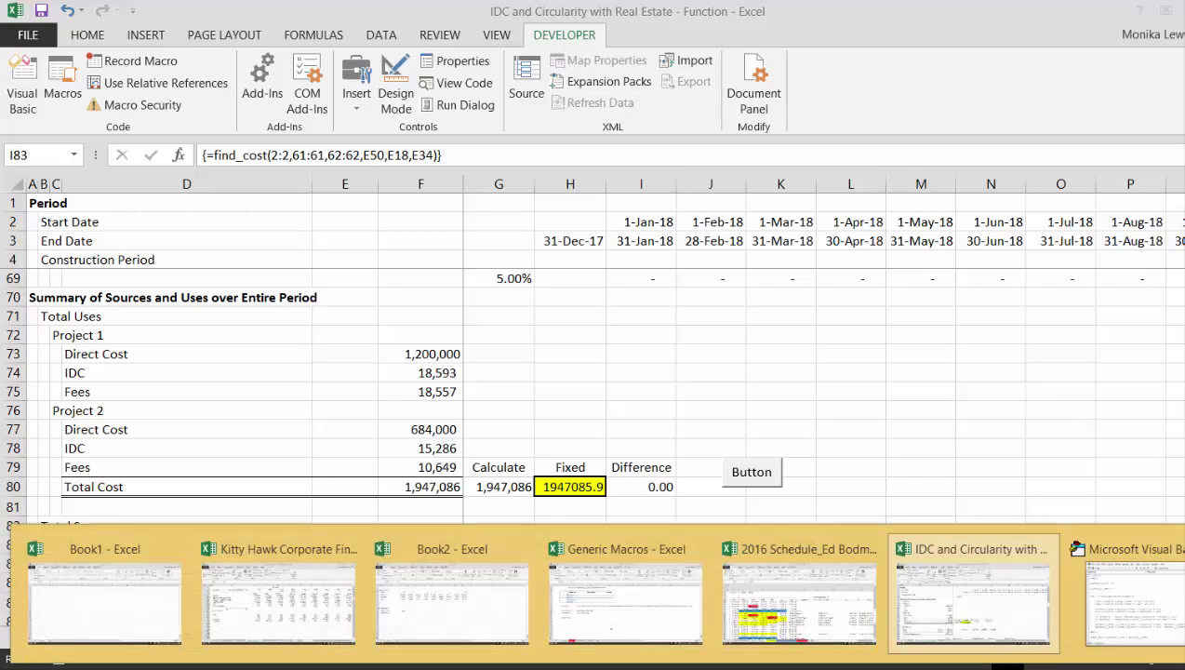
click(1127, 601)
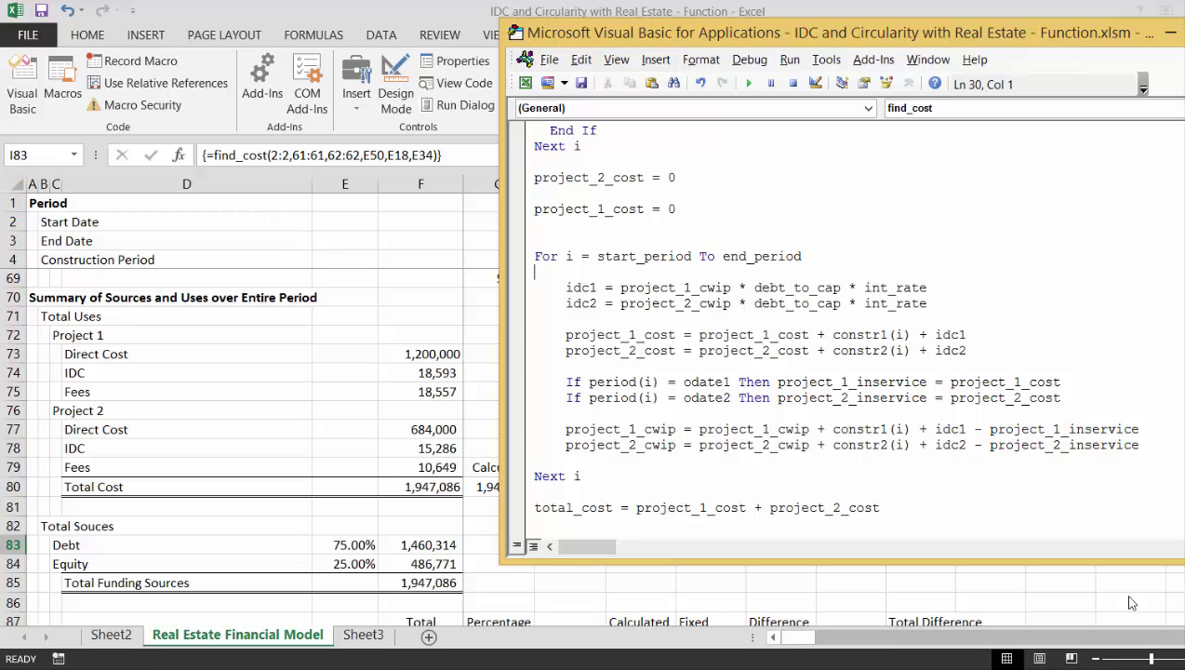
key(Return)
key(Return)
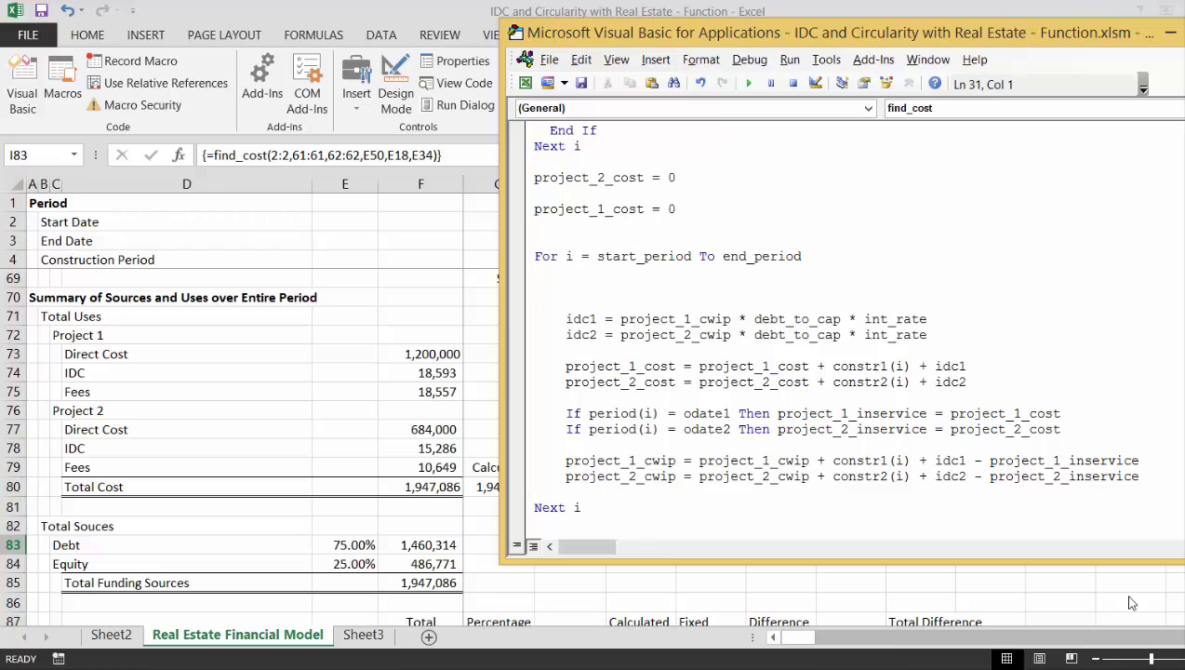
key(Return)
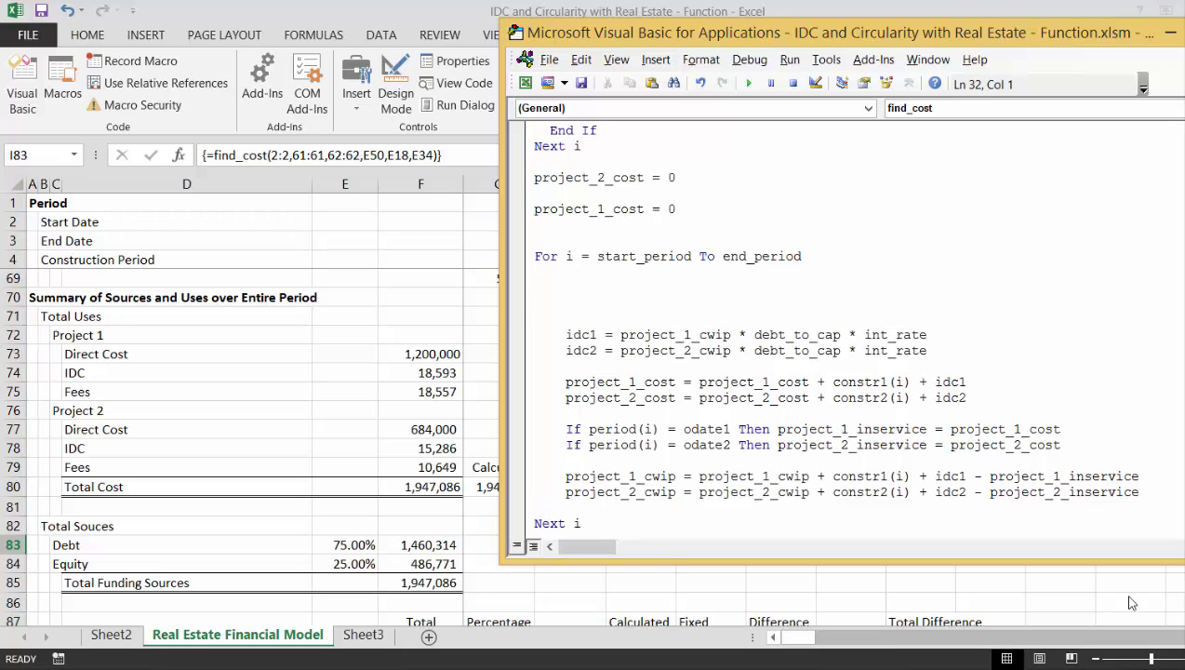
text(debt_to_cap = open)
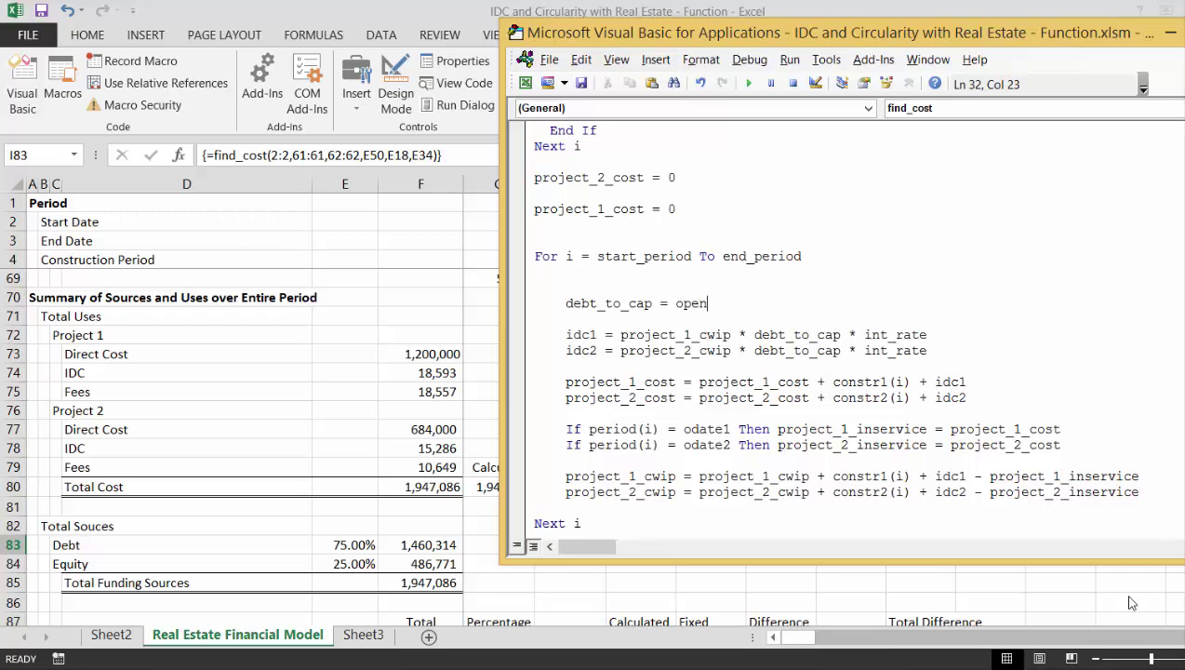
text(i)
key(BackSpace)
key(BackSpace)
key(BackSpace)
key(BackSpace)
key(BackSpace)
text(on)
text(en)
text(_debt/(open_debt + ope)
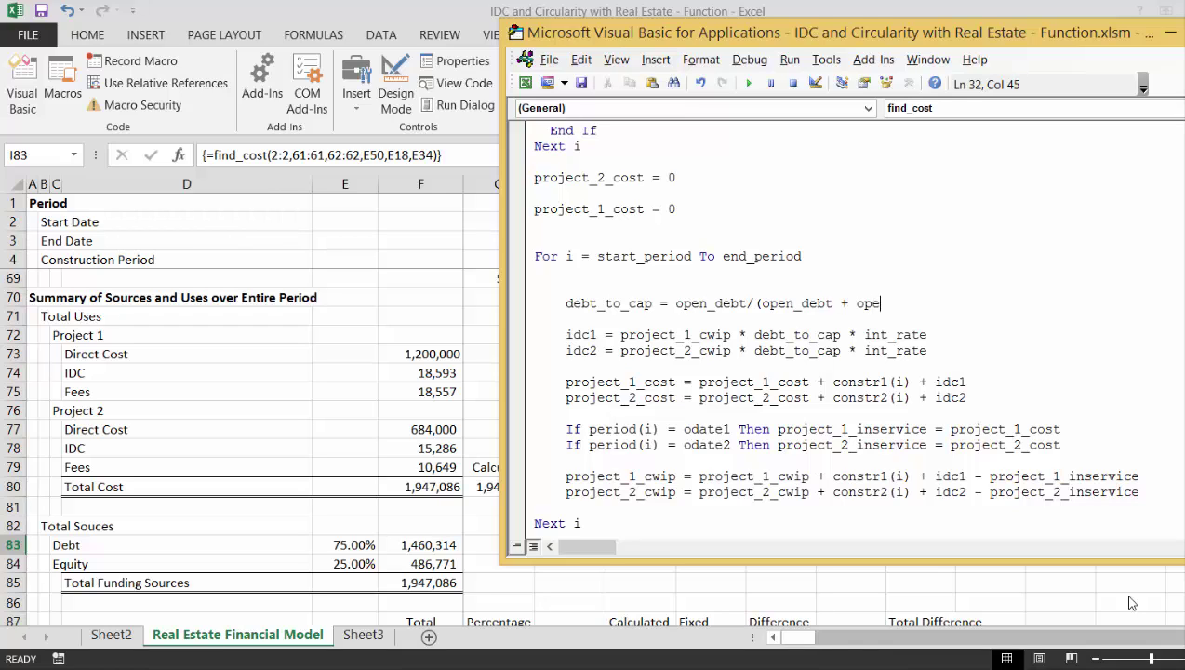
text(uity))
key(Up)
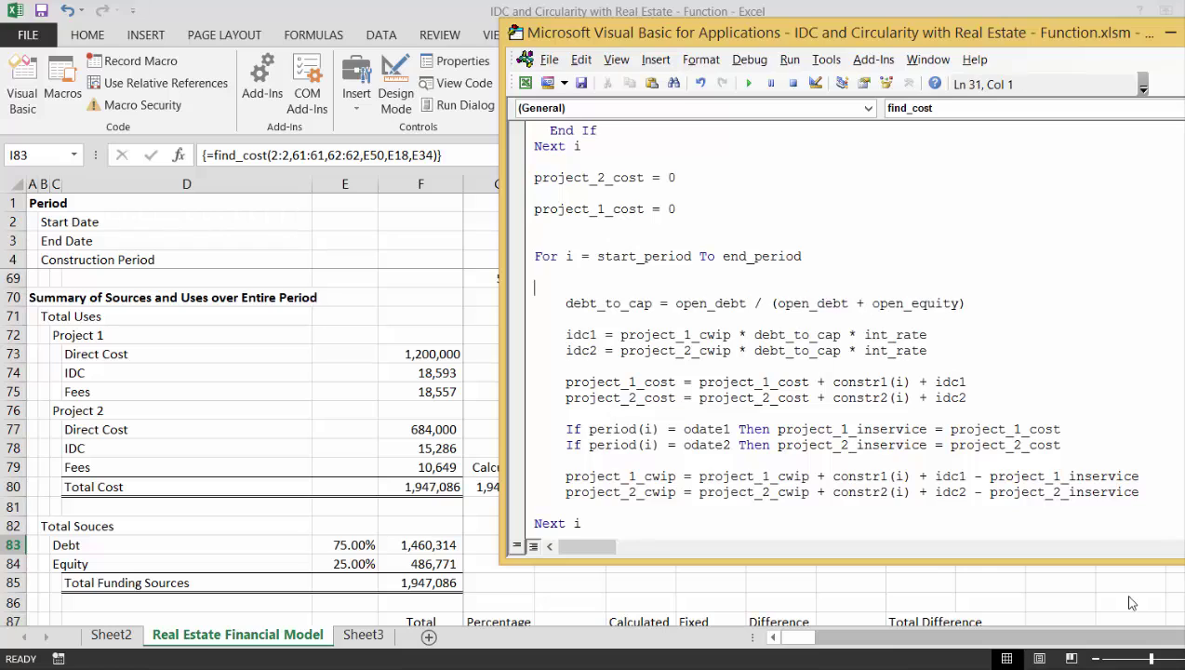
key(Return)
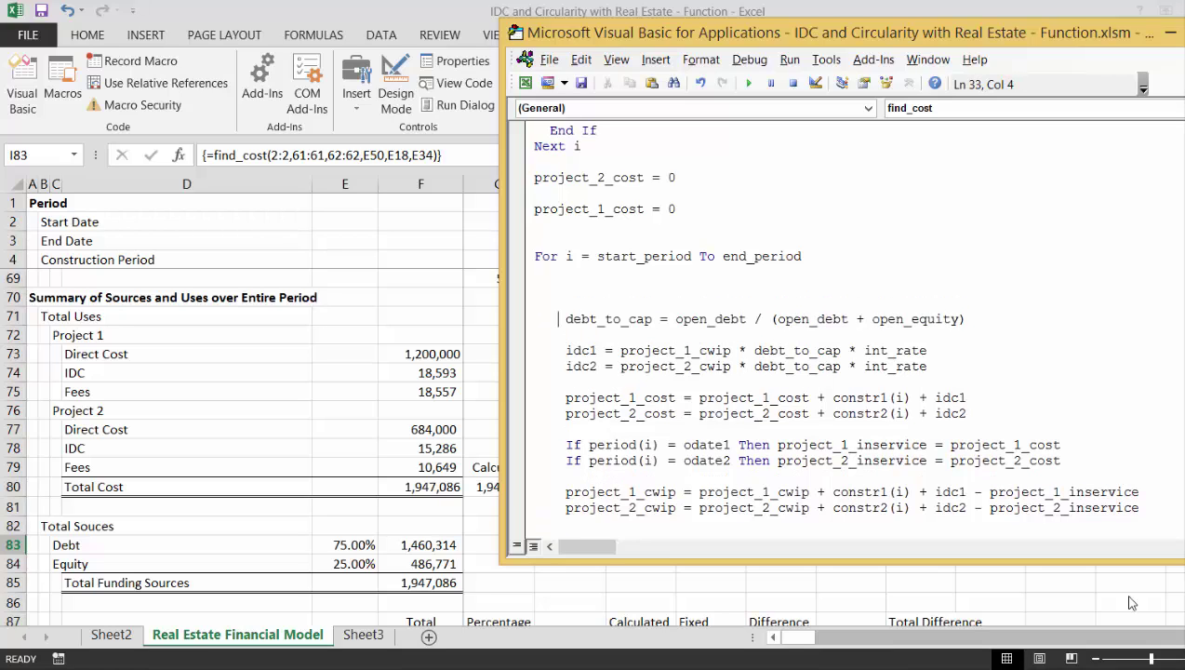
text(if)
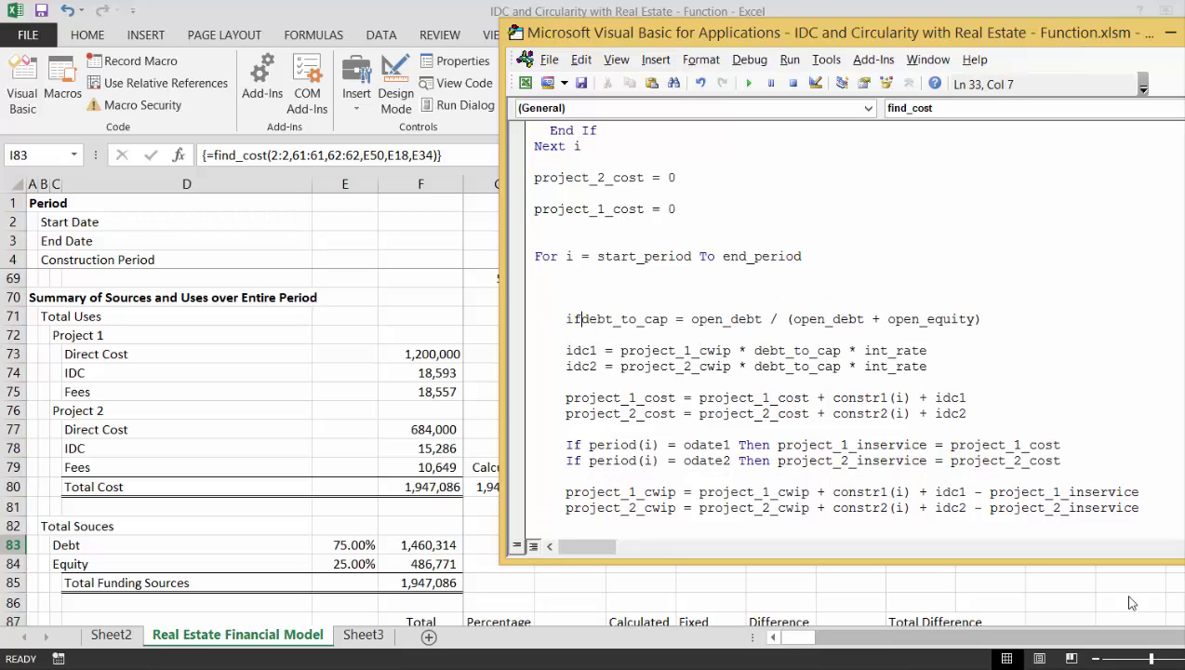
text( open)
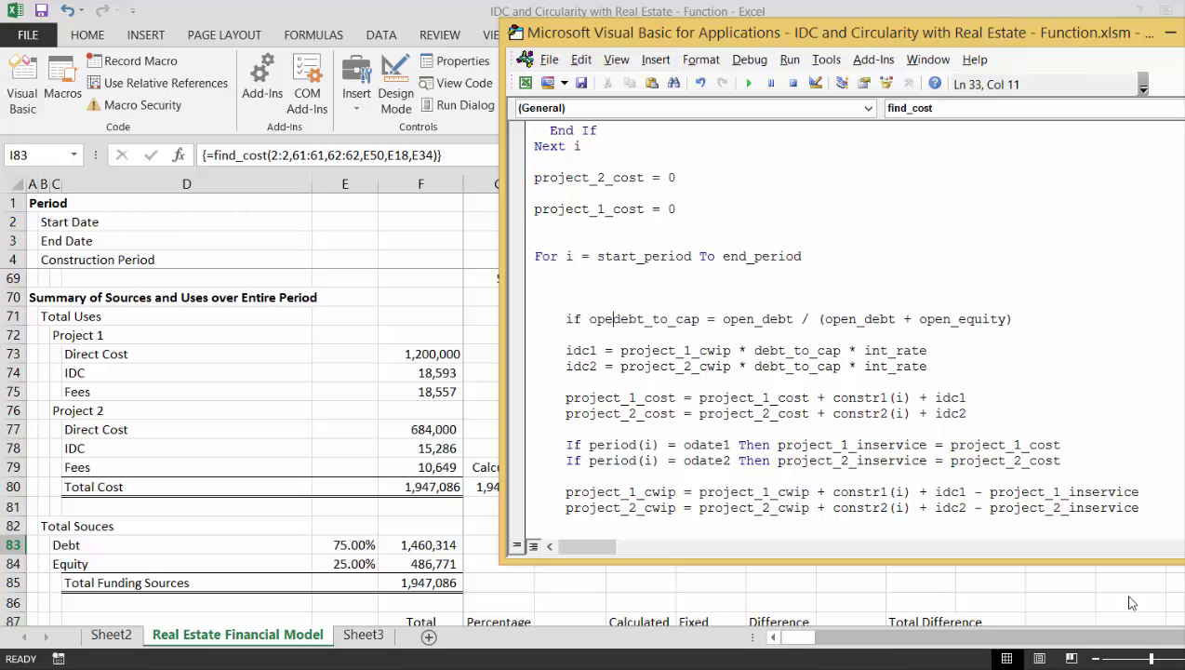
text(_de)
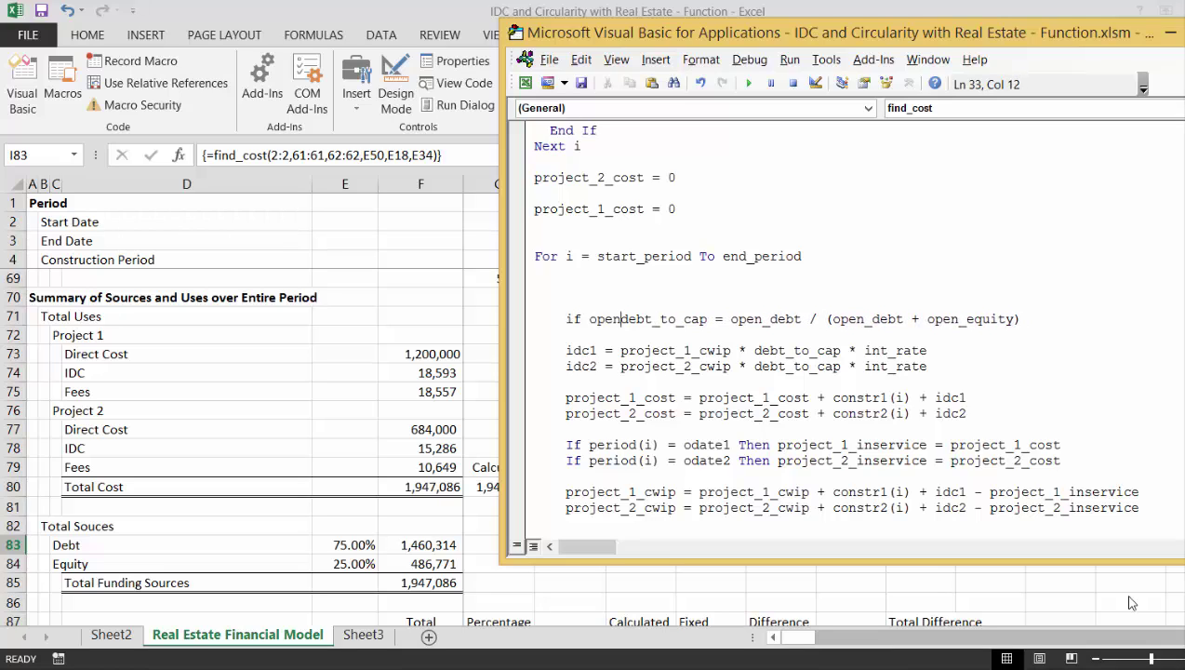
key(BackSpace)
key(BackSpace)
key(BackSpace)
key(BackSpace)
key(BackSpace)
key(BackSpace)
key(BackSpace)
key(BackSpace)
key(BackSpace)
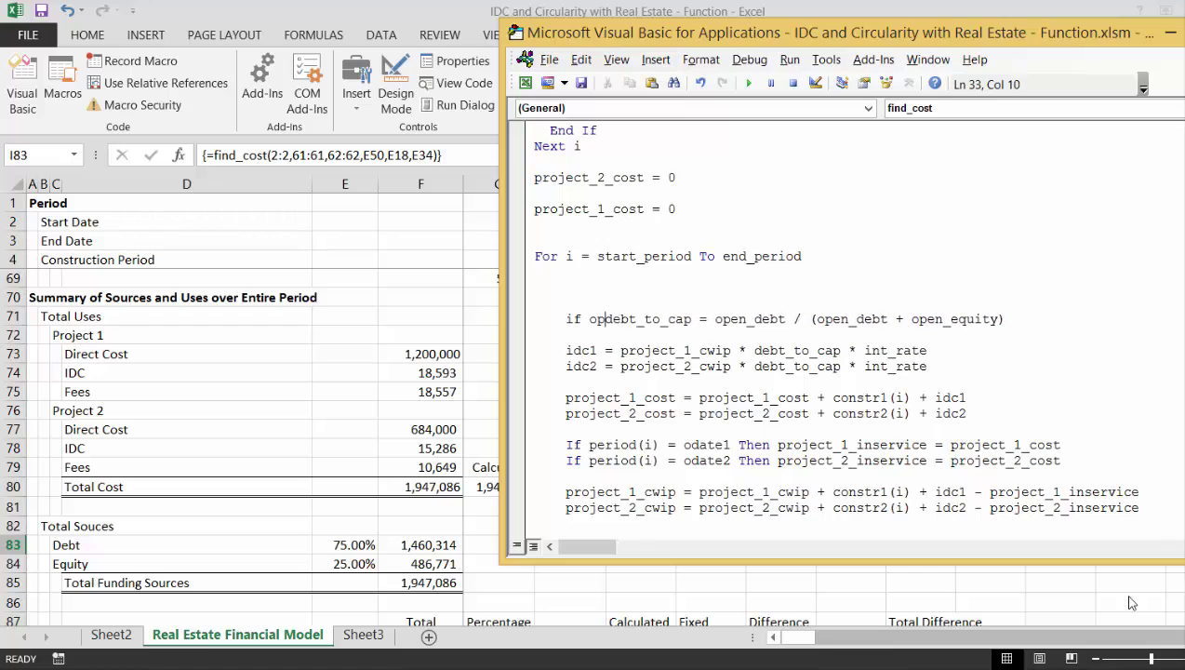
key(Up)
key(Home)
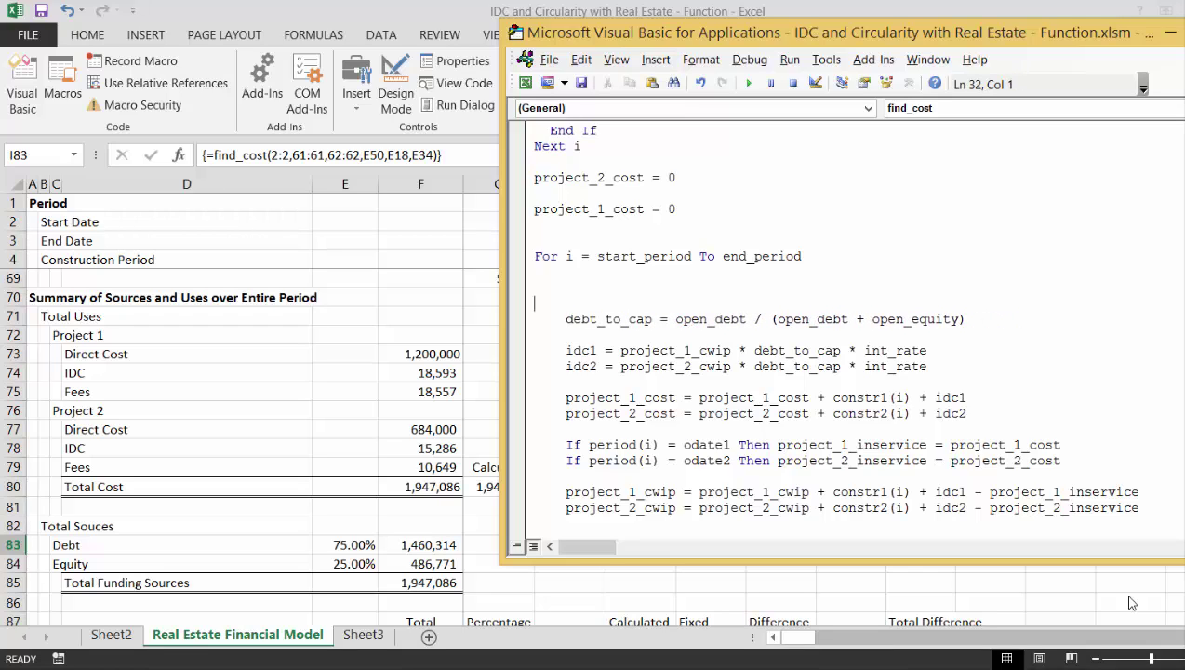
- Duplicate the debt_to_cap line directly above itself in find_cost's start_period To end_period loop
key(Down)
key(Home)
key(shift+Down)
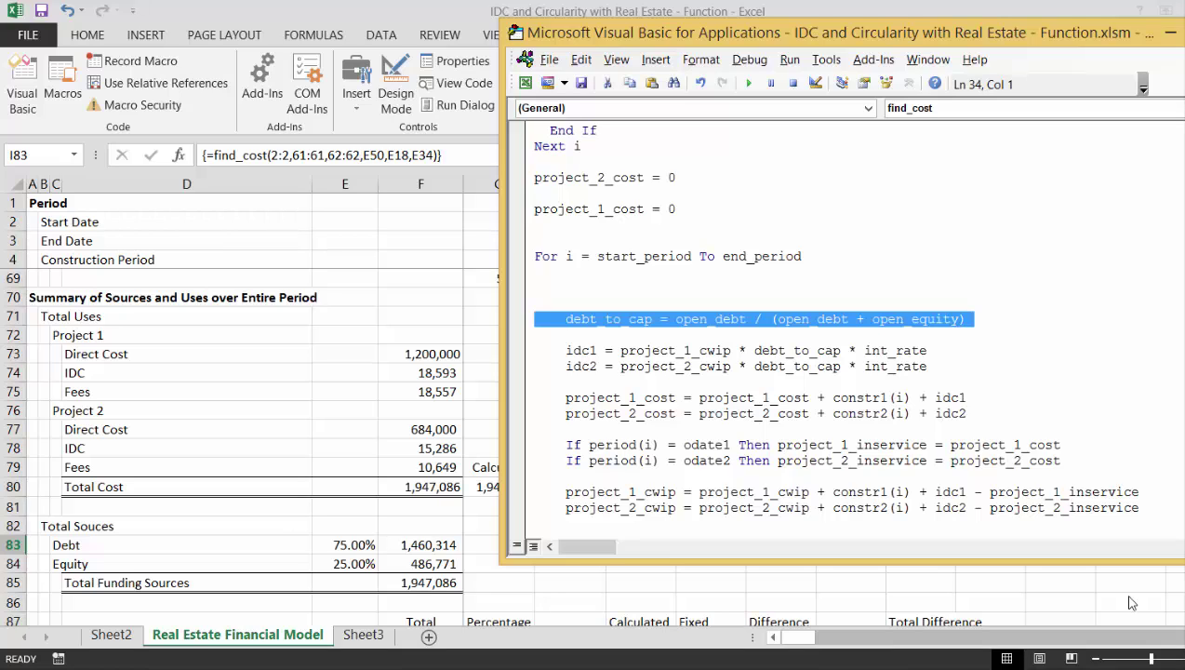
key(ctrl+c)
key(Up)
key(Up)
key(ctrl+v)
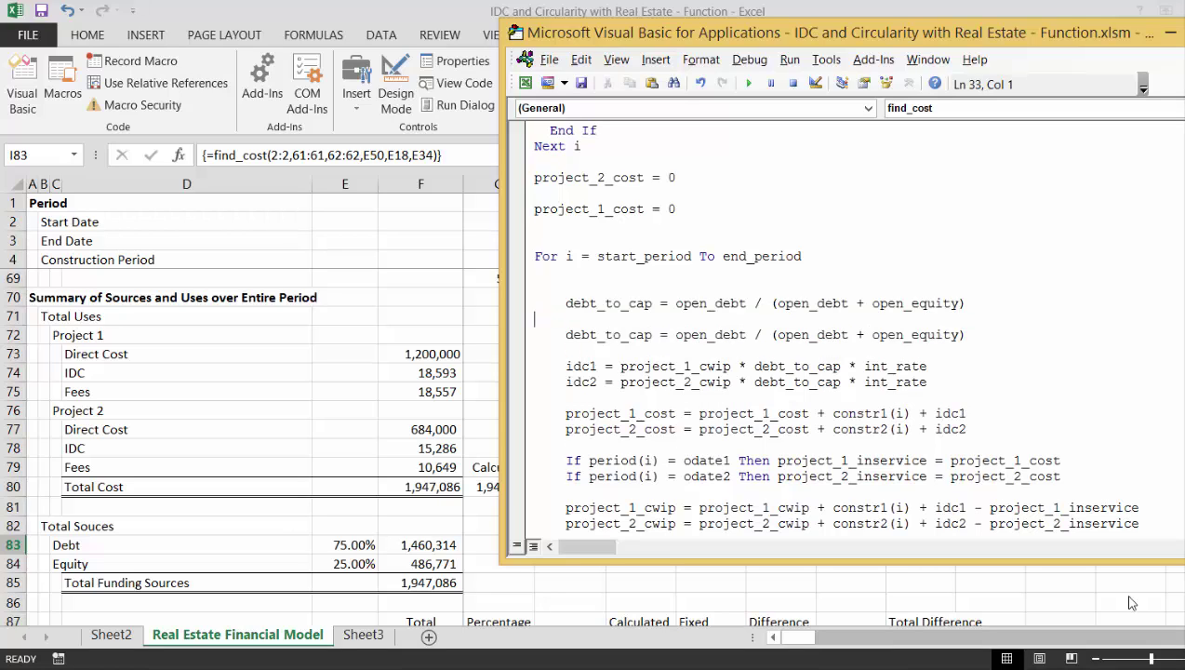
key(BackSpace)
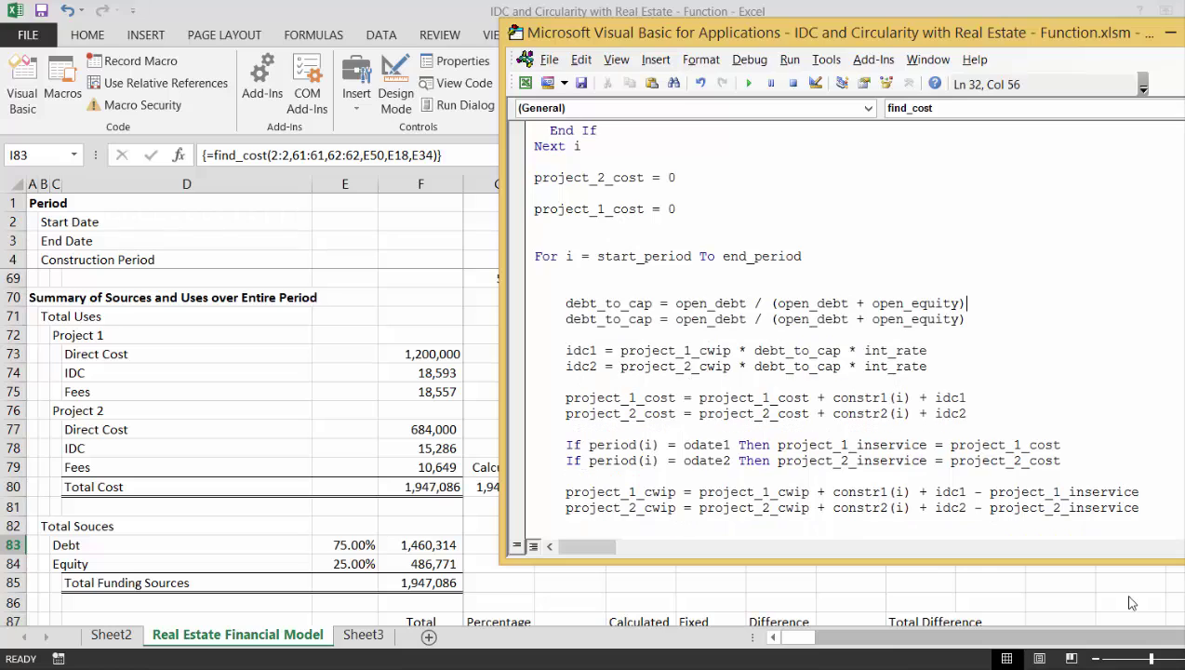
- Rewrite the upper debt_to_cap line as tot_cap = (open_debt + open_equity)
key(Up)
key(Down)
key(Down)
key(Right)
key(Up)
key(Right)
key(Right)
key(Right)
text(tot_cap)
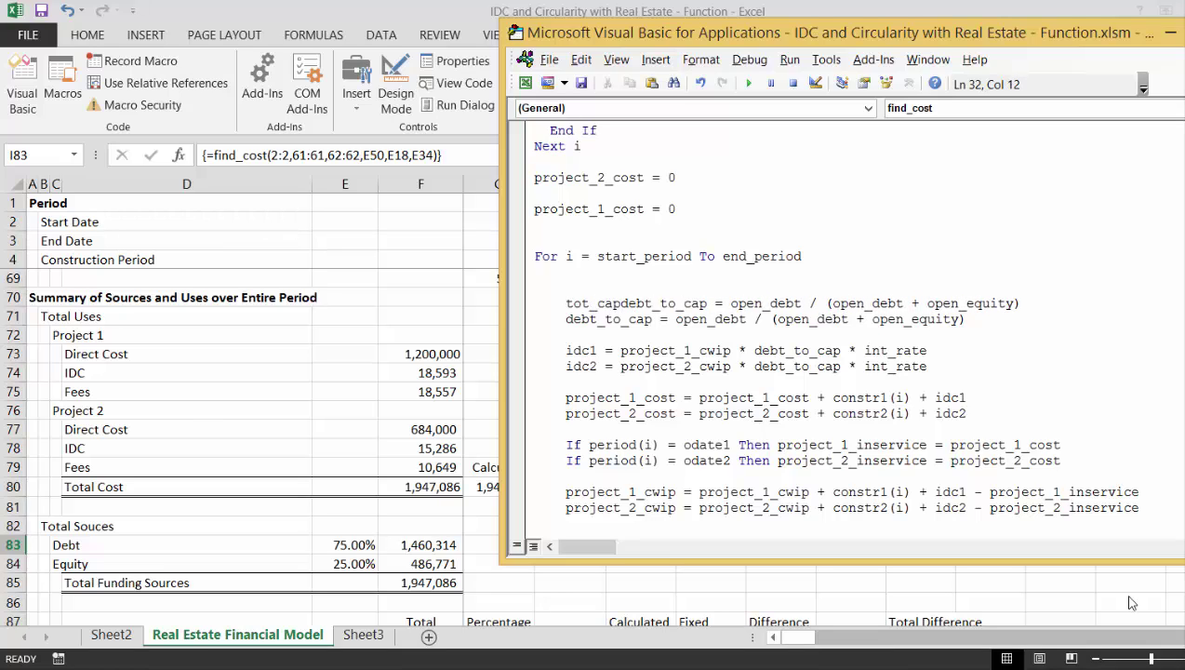
key(Delete)
key(Delete)
key(Delete)
key(Delete)
key(Delete)
key(Delete)
key(Delete)
key(Delete)
key(Delete)
key(Delete)
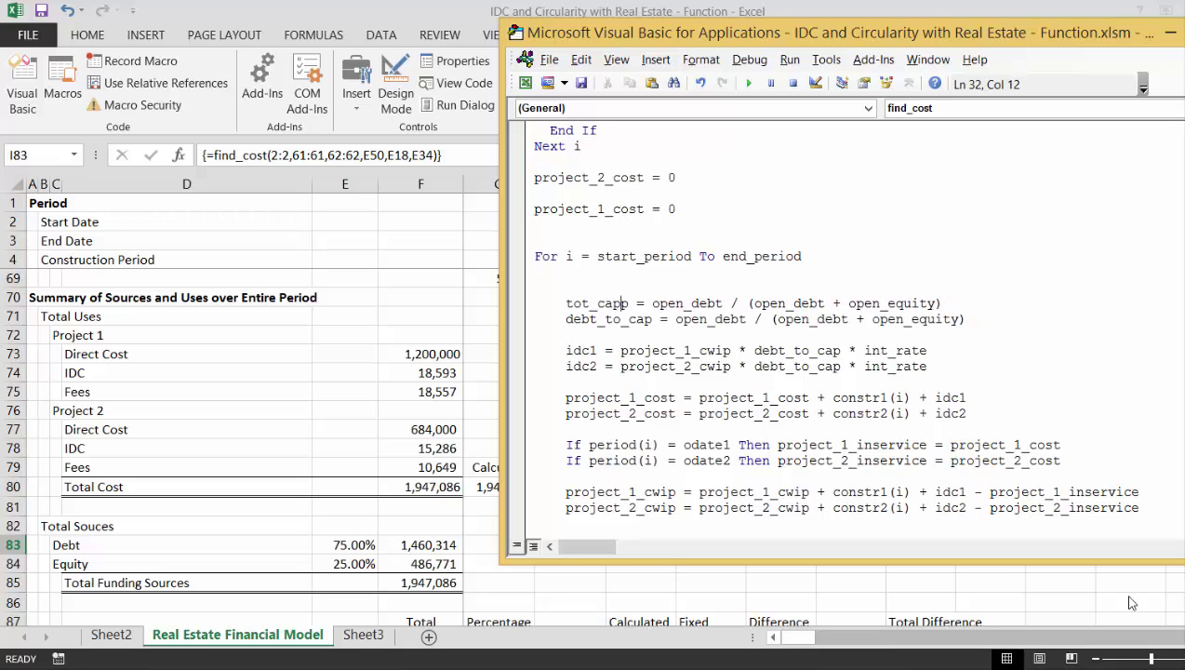
key(Delete)
key(Right)
key(Right)
key(Right)
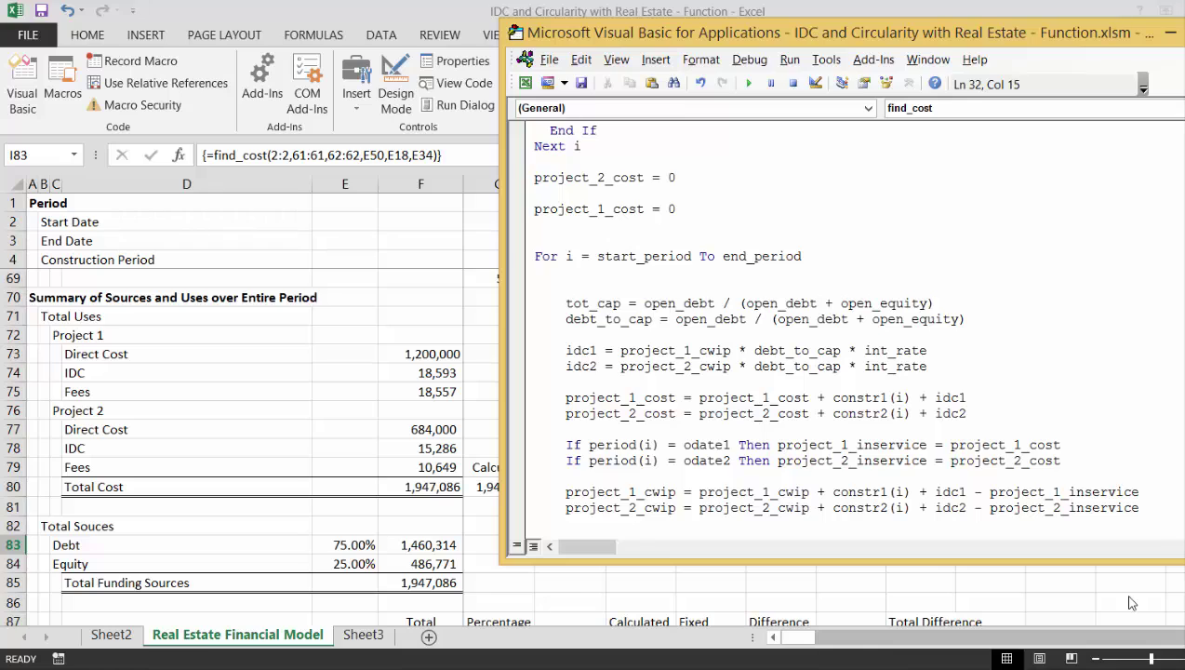
key(Delete)
key(Delete)
key(Delete)
key(Delete)
key(Delete)
key(Delete)
key(Delete)
key(Delete)
key(Delete)
key(Delete)
key(Delete)
key(Delete)
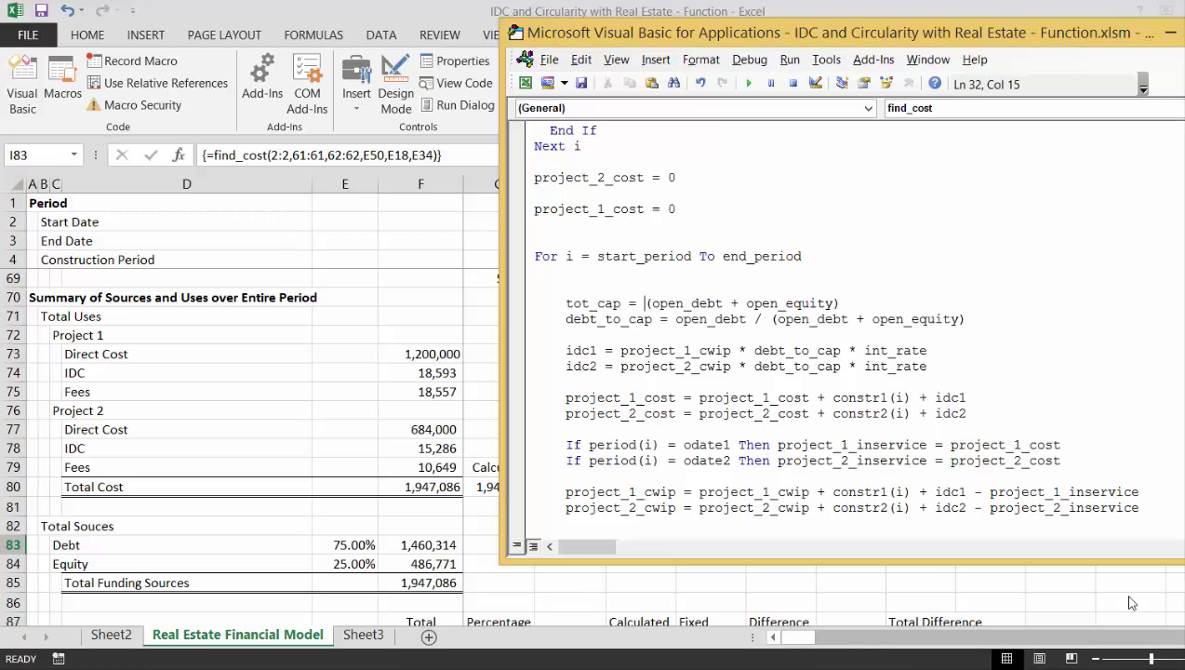
- Replace the denominator in the debt_to_cap line with tot_cap, so it reads debt_to_cap = open_debt / tot_cap
key(Down)
key(Down)
key(Left)
key(BackSpace)
key(BackSpace)
key(BackSpace)
key(BackSpace)
key(BackSpace)
key(BackSpace)
key(BackSpace)
key(BackSpace)
key(BackSpace)
key(BackSpace)
key(BackSpace)
key(BackSpace)
key(BackSpace)
key(BackSpace)
key(BackSpace)
key(BackSpace)
key(BackSpace)
key(BackSpace)
key(BackSpace)
key(BackSpace)
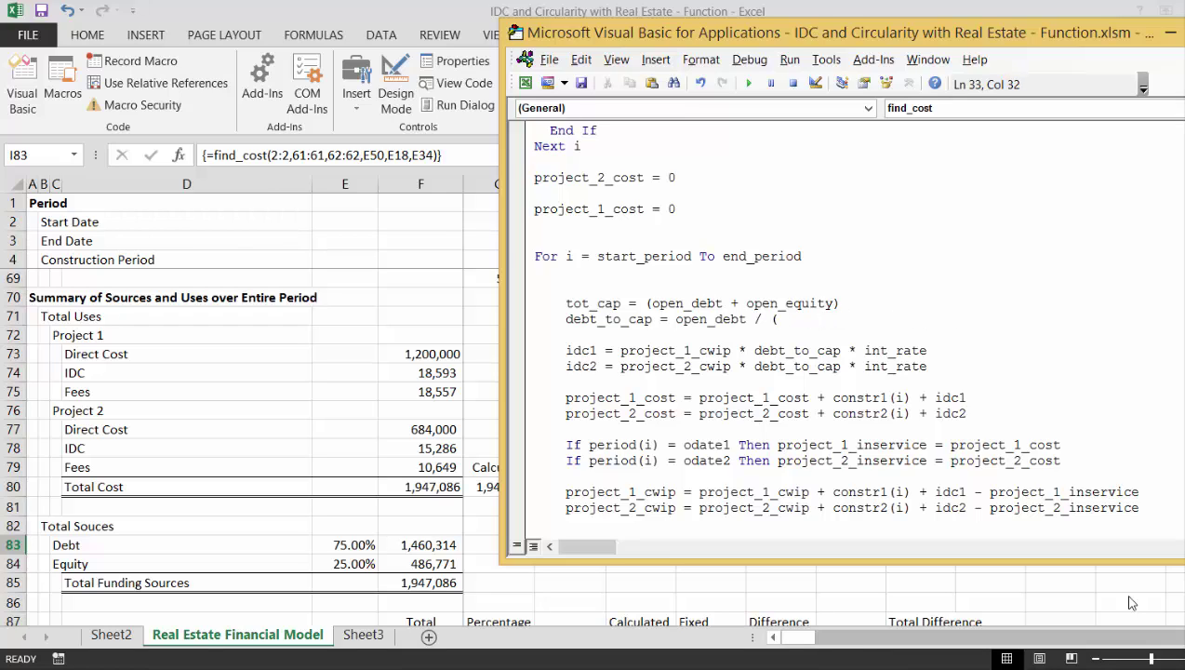
text(tot)
text(_cap)
text())
key(BackSpace)
key(ctrl+Left)
key(BackSpace)
- Make the debt_to_cap calculation conditional by putting If tot_cap <> 0 Then in front of it
key(Up)
key(Up)
key(Down)
key(Right)
key(Right)
key(Right)
key(Right)
text(if tot)
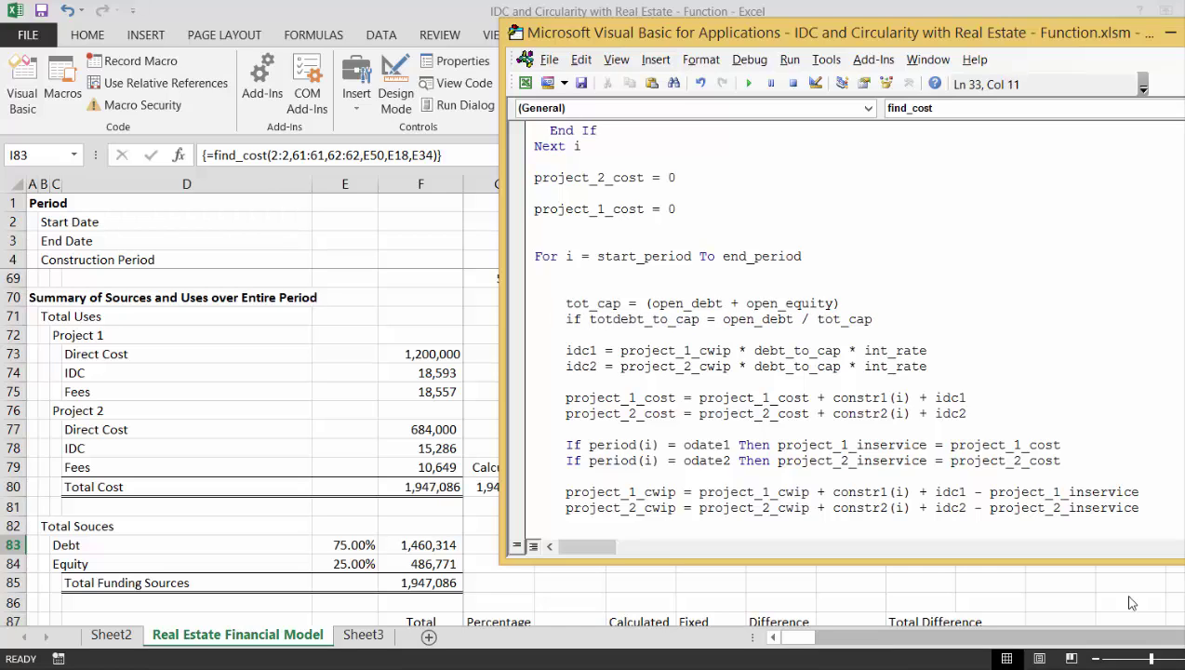
text(_cap )
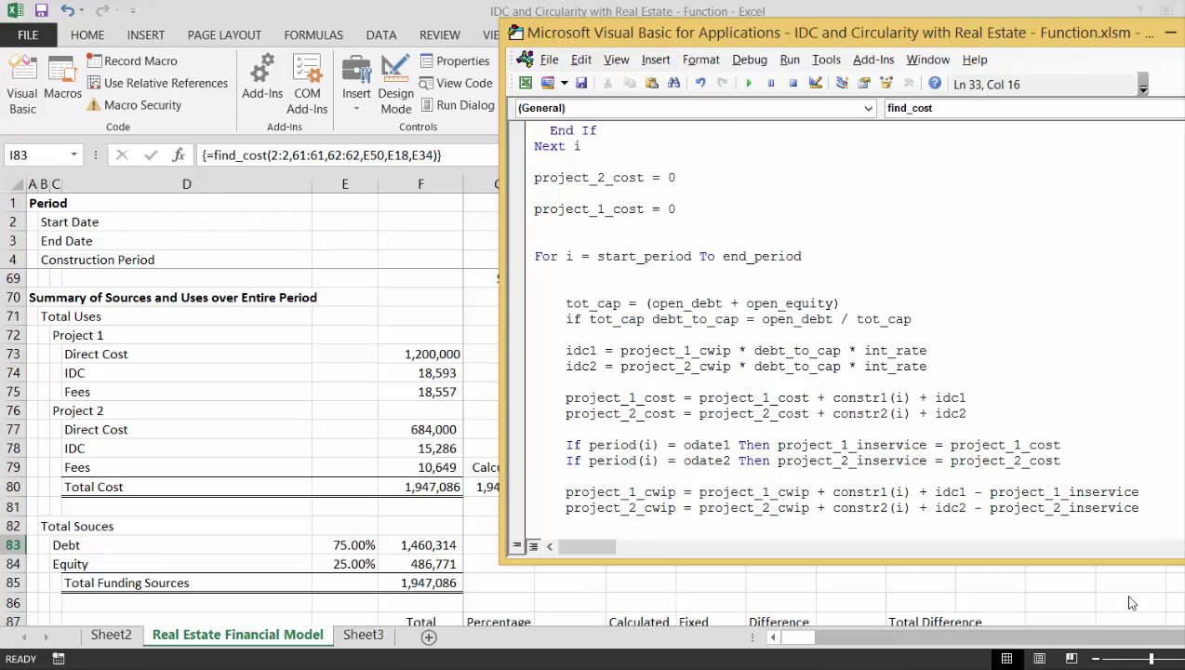
text(<> 0)
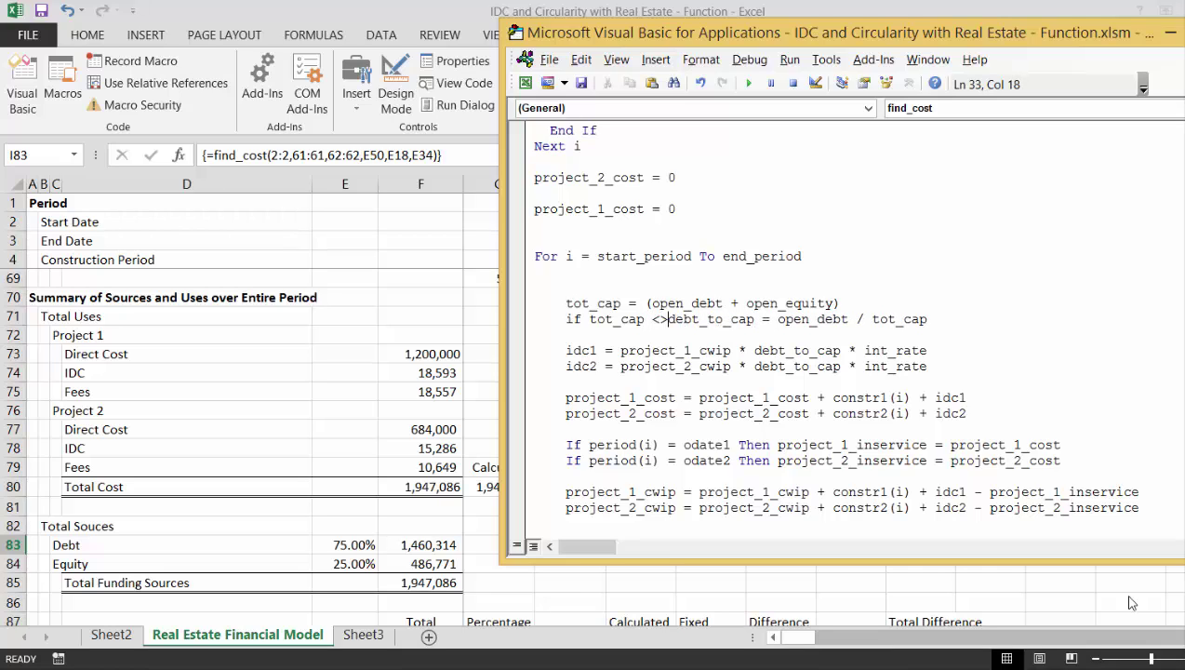
text( then)
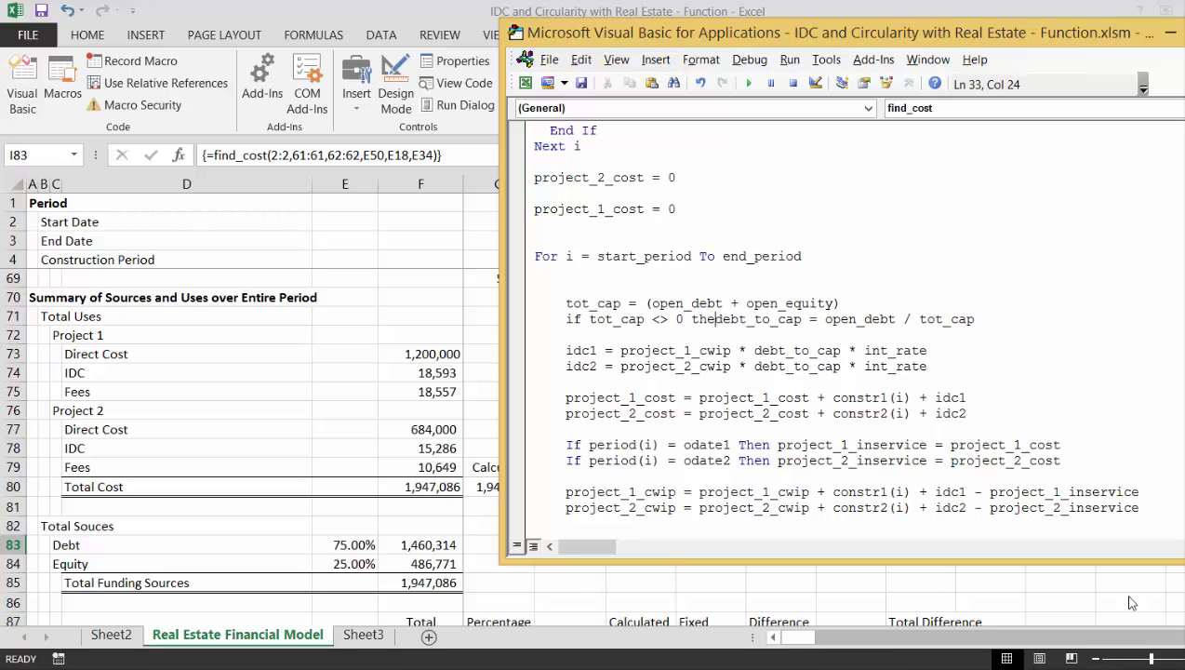
key(Up)
key(Up)
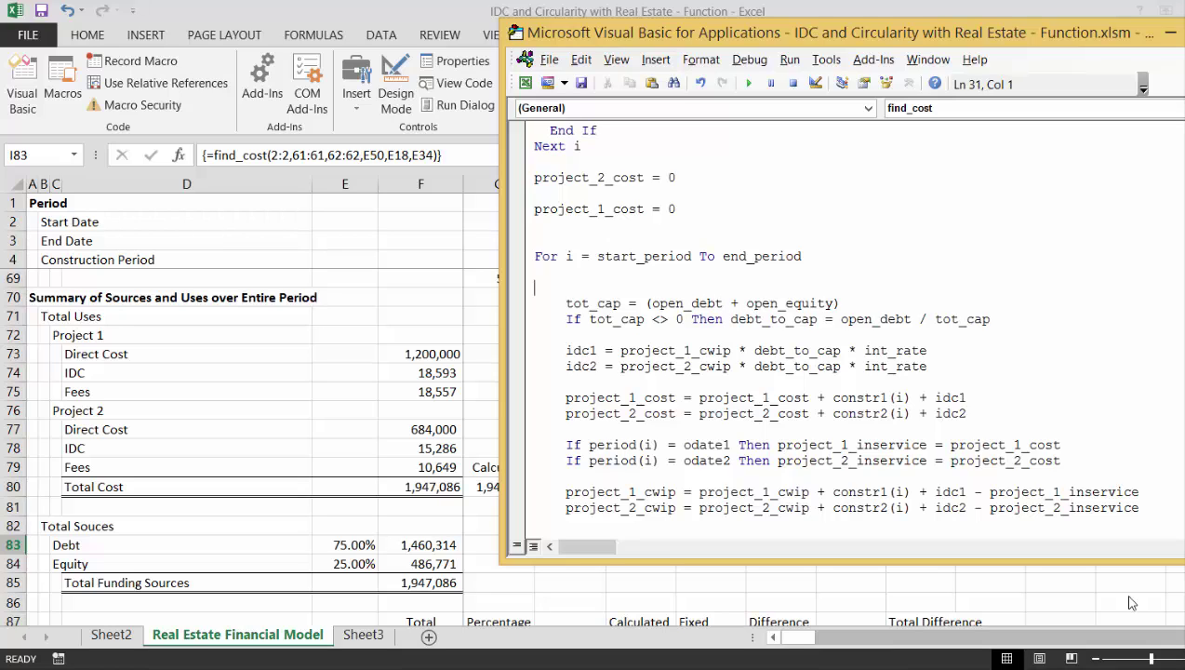
- Insert blank lines above the tot_cap line and between the project_2_cwip line and Next i
key(Return)
key(Return)
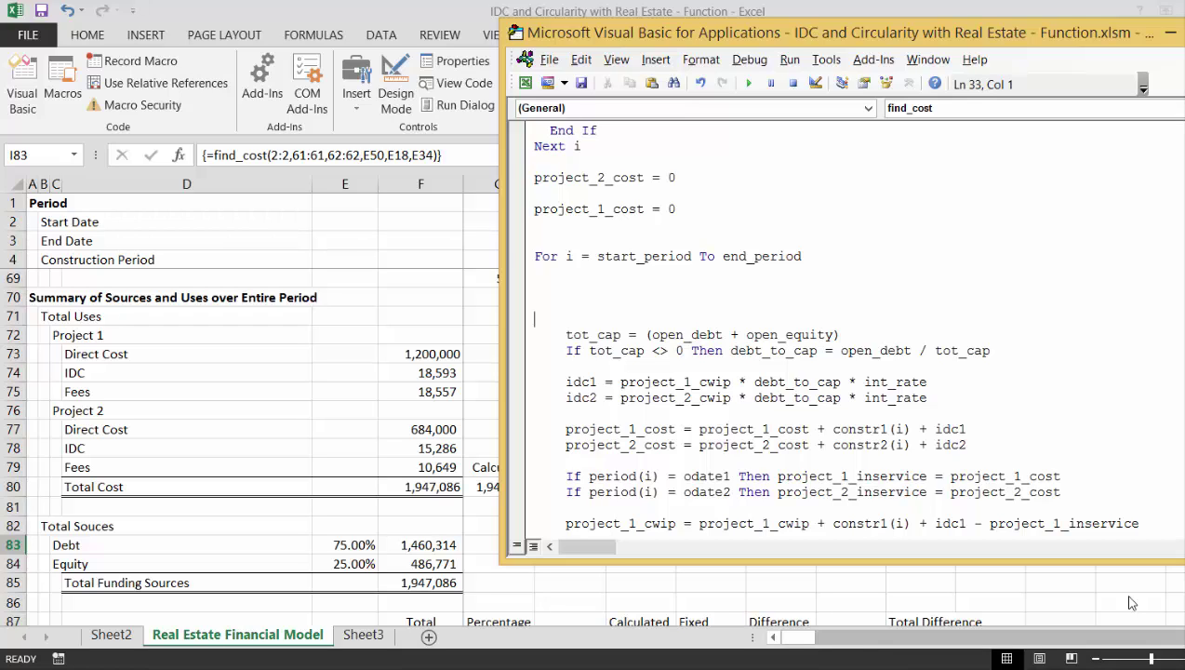
key(Up)
key(Down)
key(Down)
key(Down)
key(Down)
key(Down)
key(Down)
key(Down)
key(Down)
key(Down)
key(Down)
key(Down)
key(Down)
key(Down)
key(Down)
key(Down)
key(Down)
key(Down)
key(Up)
key(Return)
key(Return)
key(Return)
key(Return)
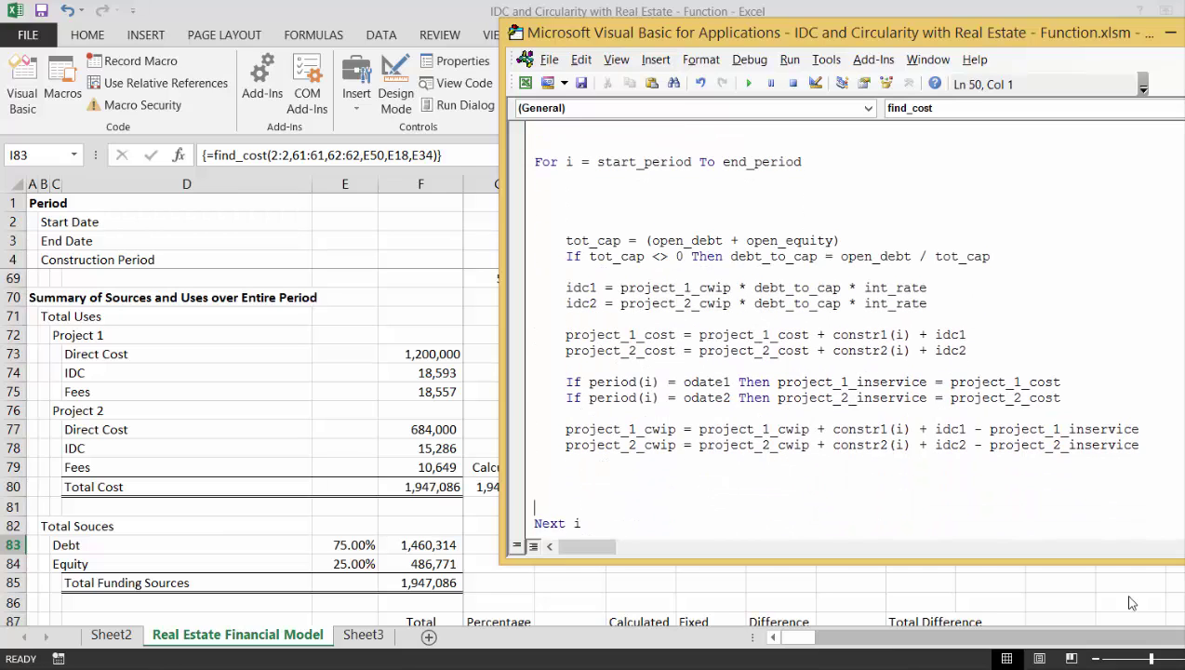
- Add open_debt = open_debt + debt_issued - debt_repaid below the project_2_cwip line inside the loop
key(Up)
key(Up)
key(Up)
text(open_d)
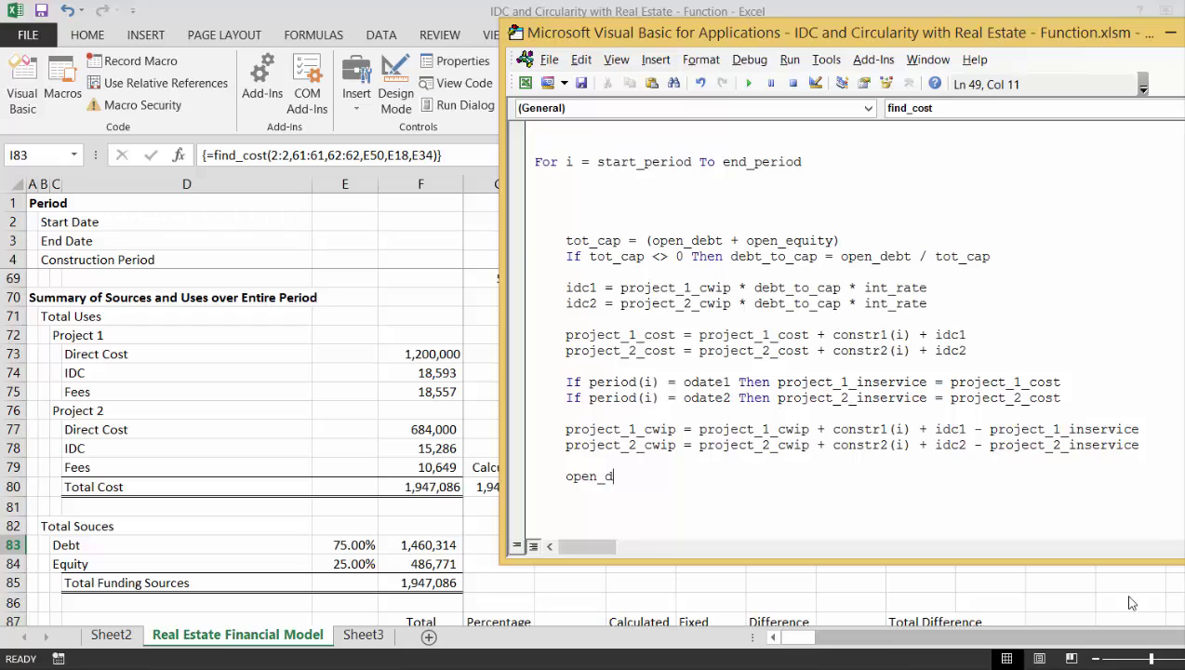
text(ebt = open_debt )
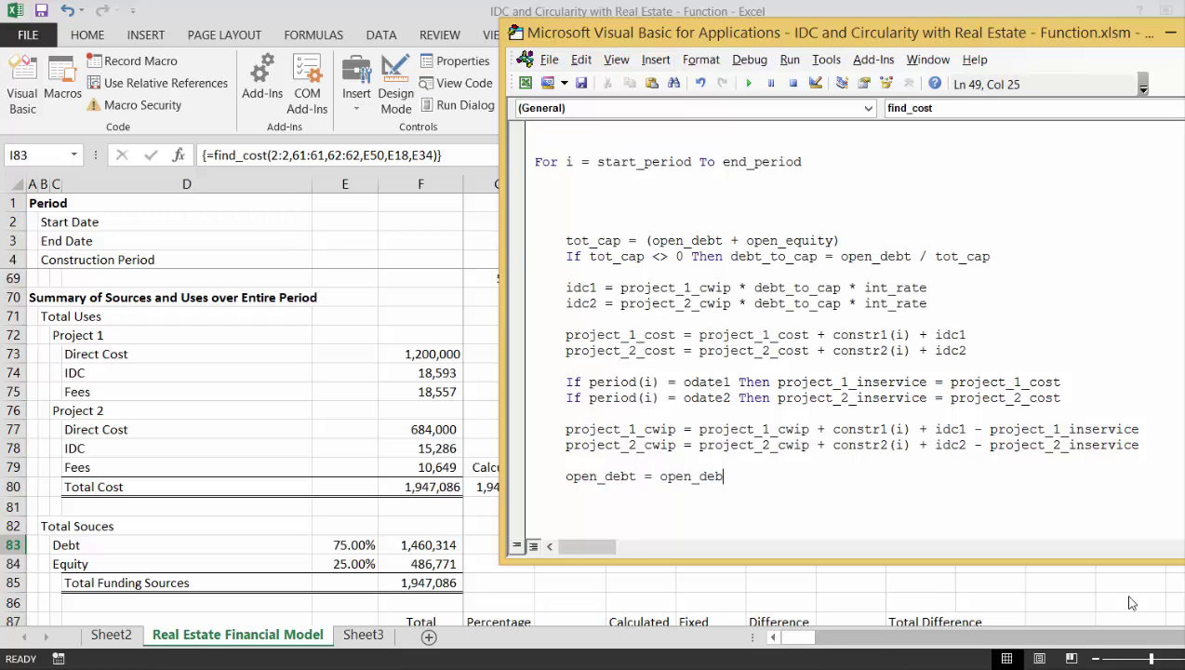
text(+)
text( debt)
text(_soc)
key(BackSpace)
key(BackSpace)
key(BackSpace)
text(issued -)
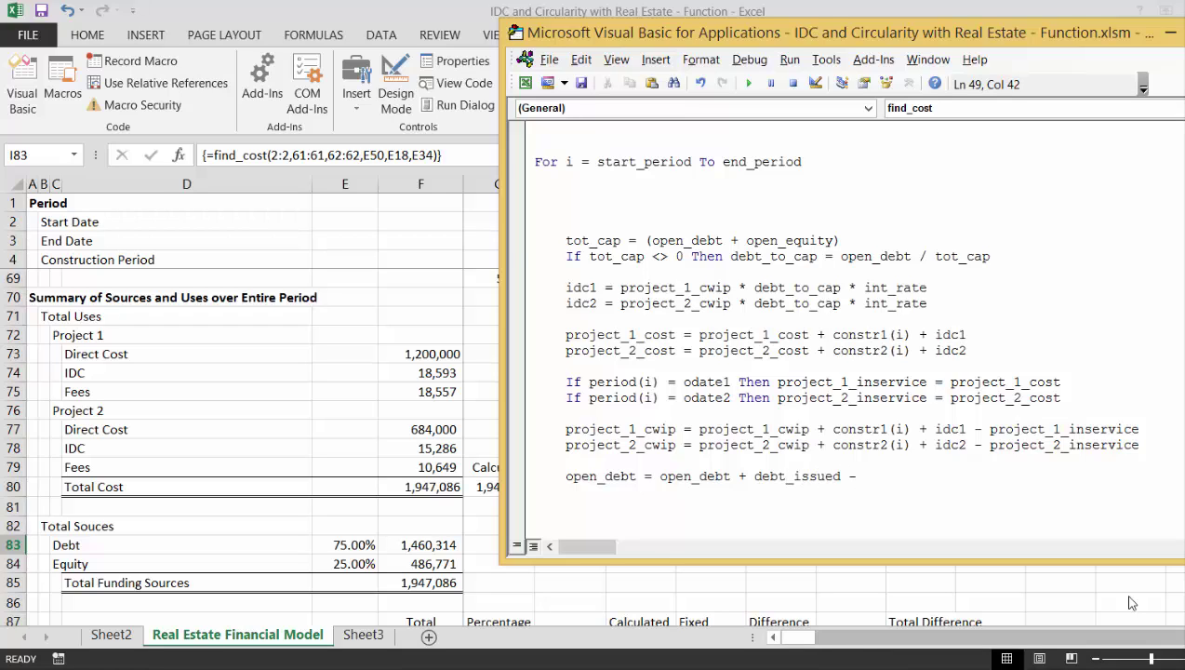
text( debt_repaid)
- Switch to the Excel model and examine the equity and debt schedules down to the Dividends line of the Cash Flow Analysis
key(alt+F11)
click(838, 601)
key(Page_Down)
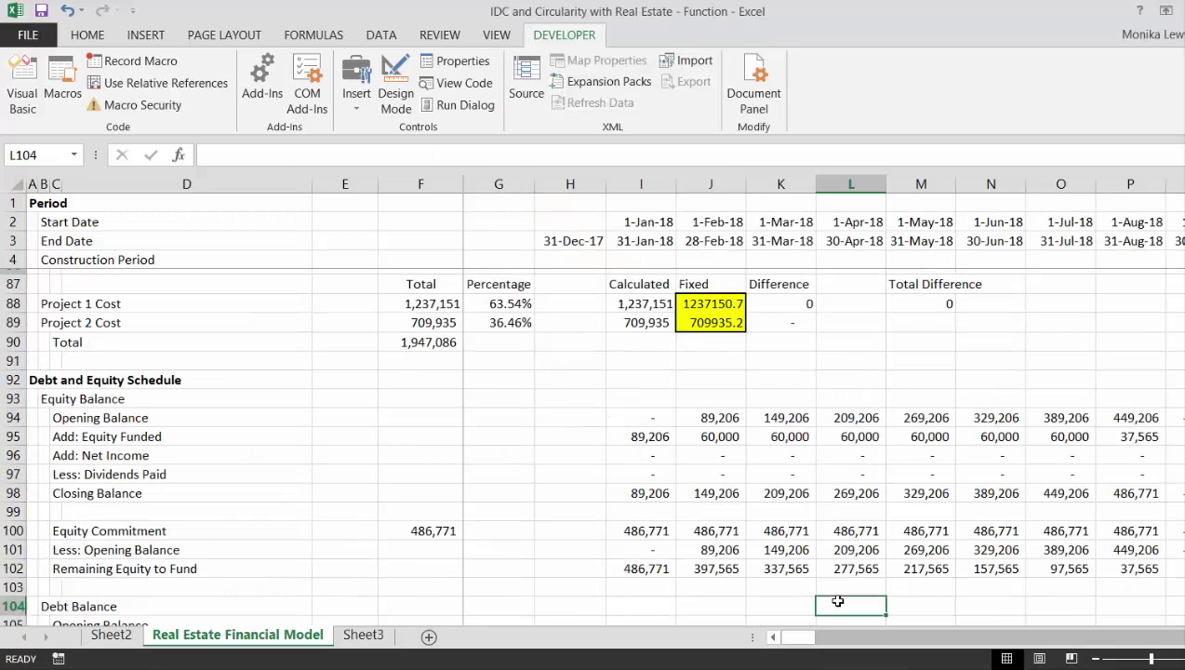
key(Page_Down)
key(Down)
key(Down)
key(Down)
key(Down)
key(Down)
key(Down)
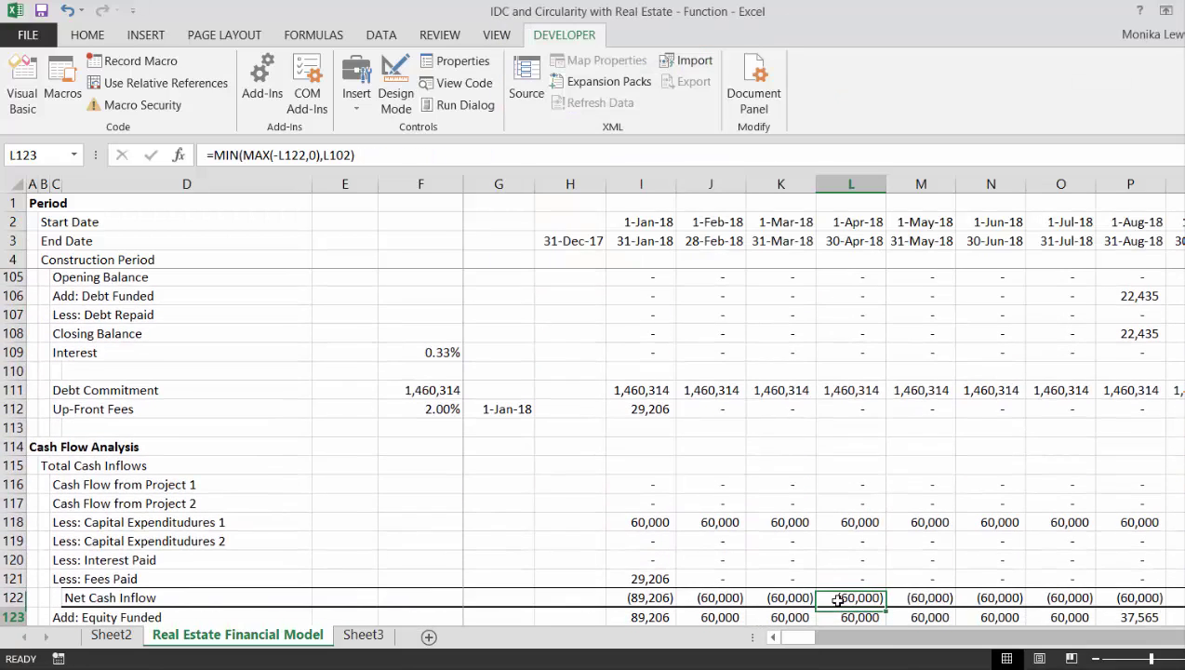
key(Left)
key(Left)
key(Up)
key(Up)
key(Up)
key(Up)
key(Up)
key(Up)
key(Up)
key(Up)
key(Up)
key(Up)
key(Up)
key(Up)
key(Up)
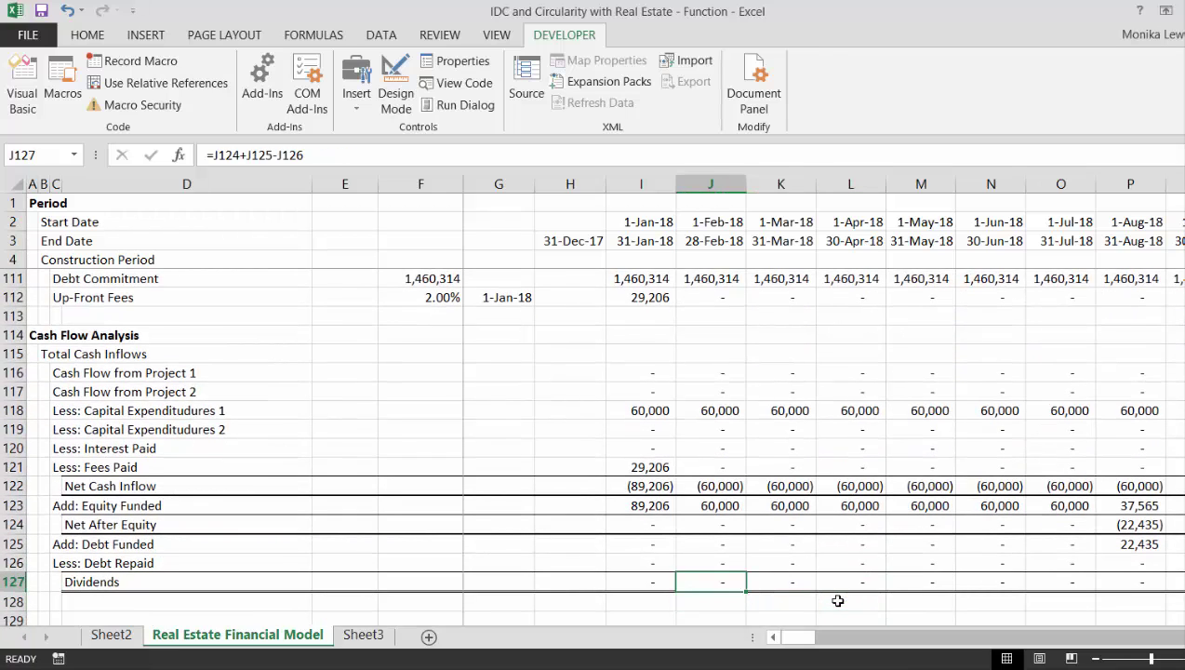
- Examine the January 2018 formulas of the Cash Flow Analysis, from the project cash flows to Net After Equity
key(Left)
key(Down)
key(Down)
key(Down)
key(Down)
key(Down)
key(Down)
key(Down)
key(Down)
key(Down)
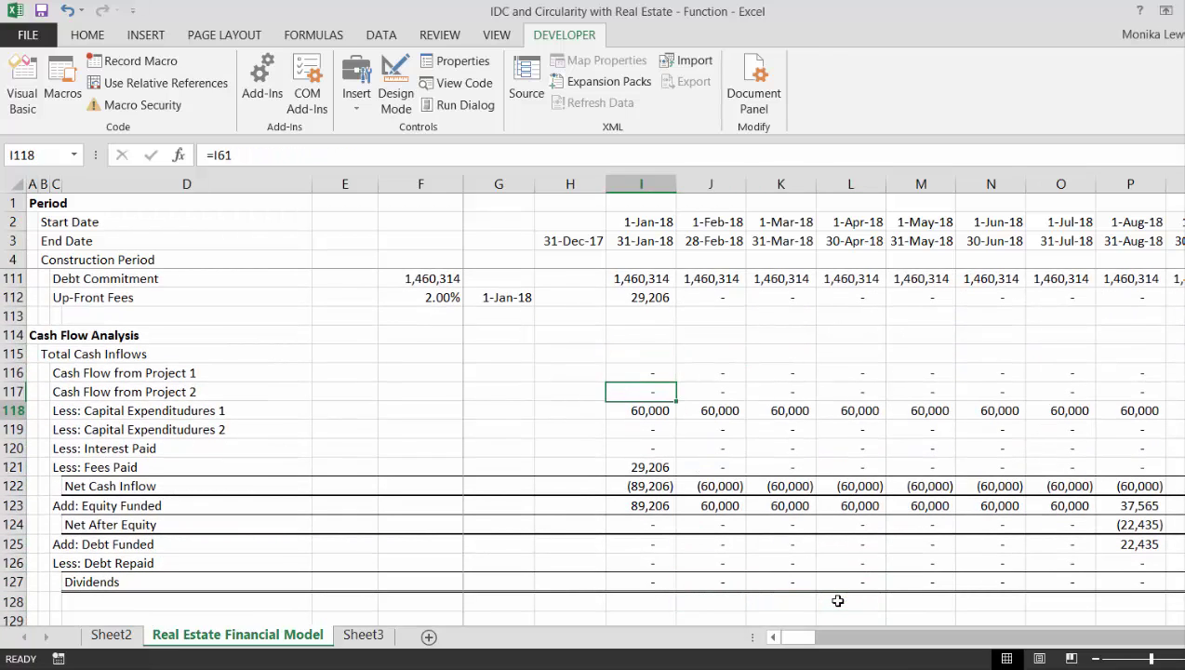
key(Down)
key(Up)
key(Up)
key(Up)
key(Up)
key(Up)
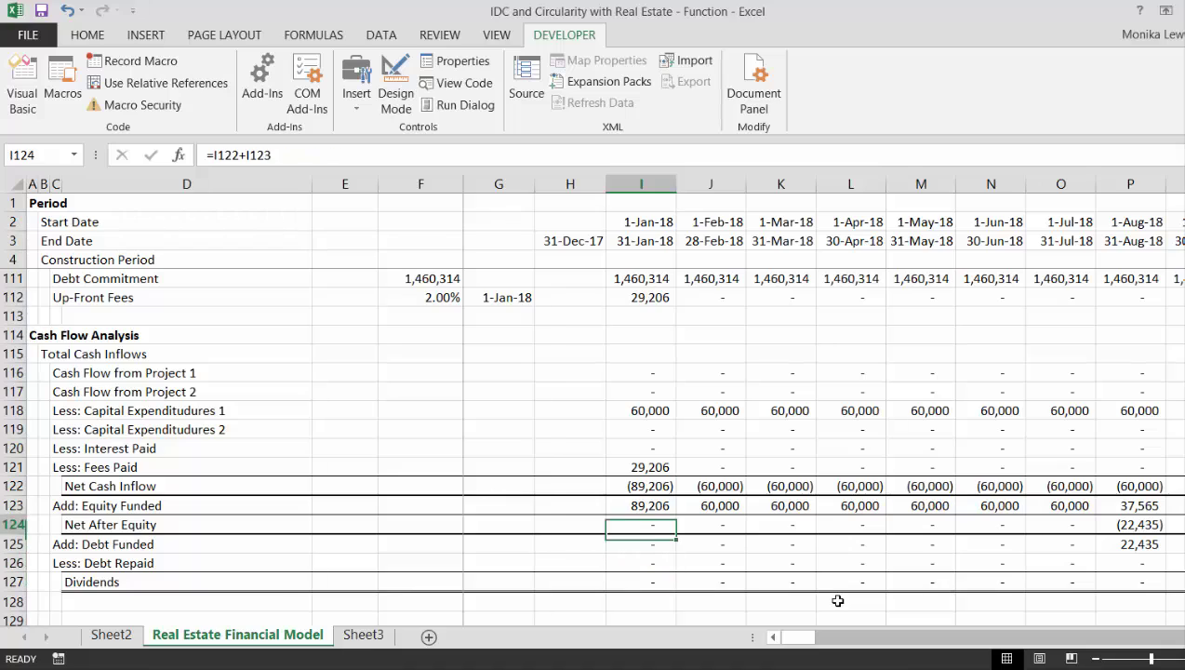
key(Up)
key(Up)
key(Up)
key(Up)
key(Up)
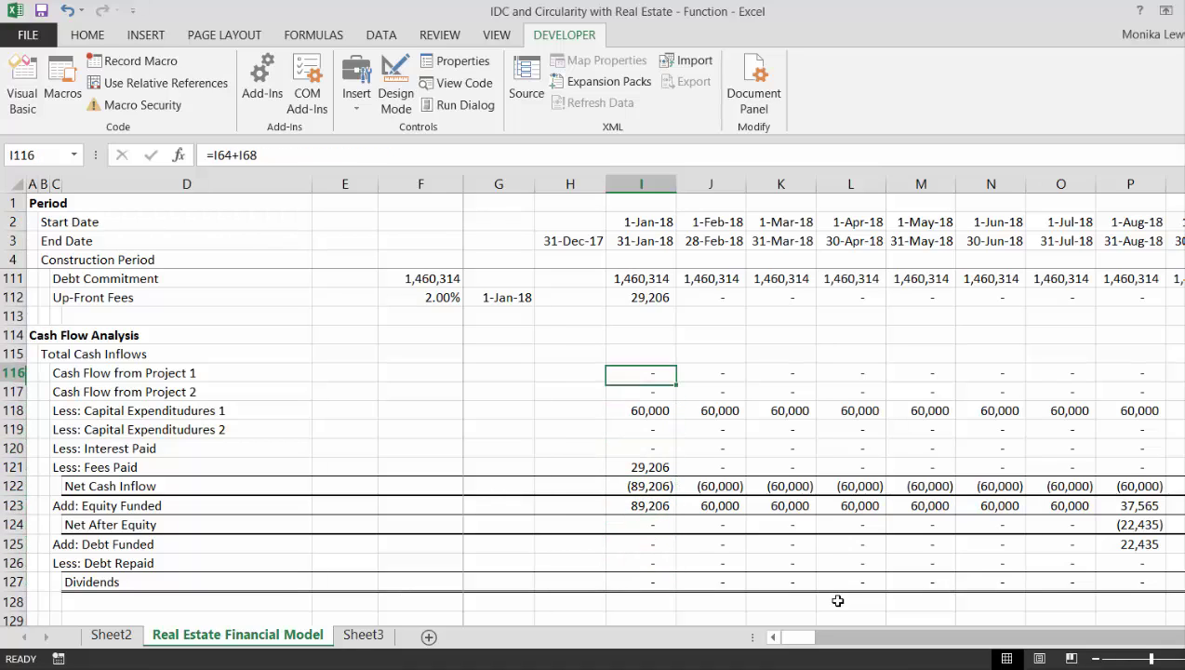
key(Down)
key(Up)
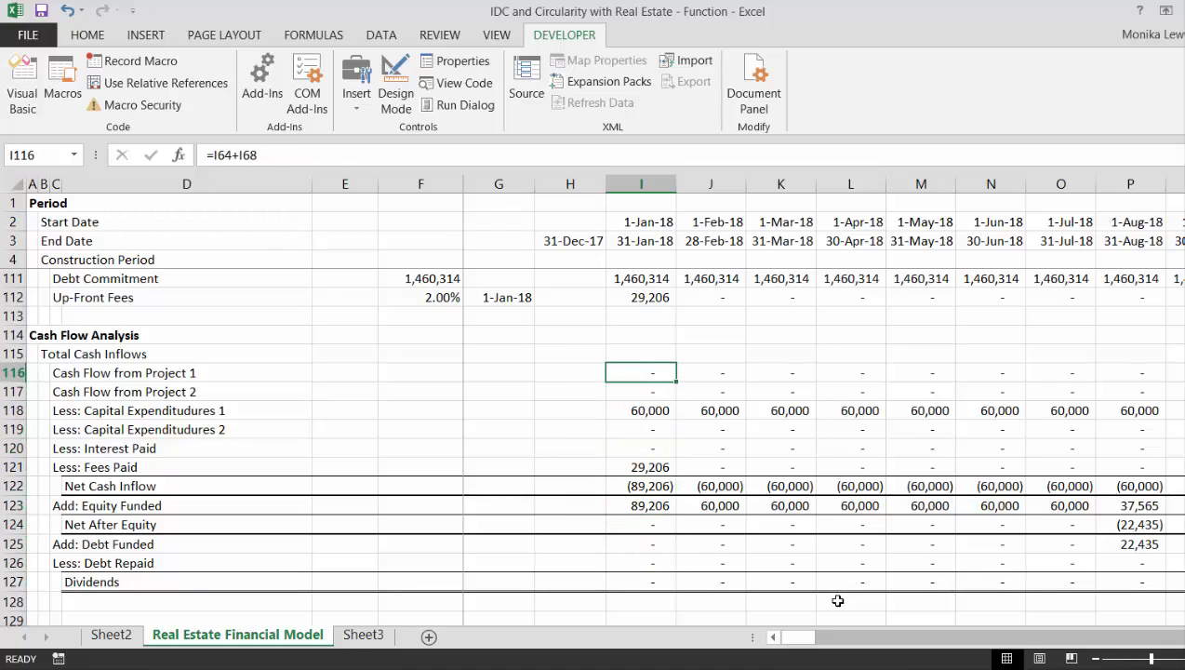
- Trace the January 2018 cash flow waterfall from Cash Flow from Project 2 through equity and debt funding to Dividends
key(Down)
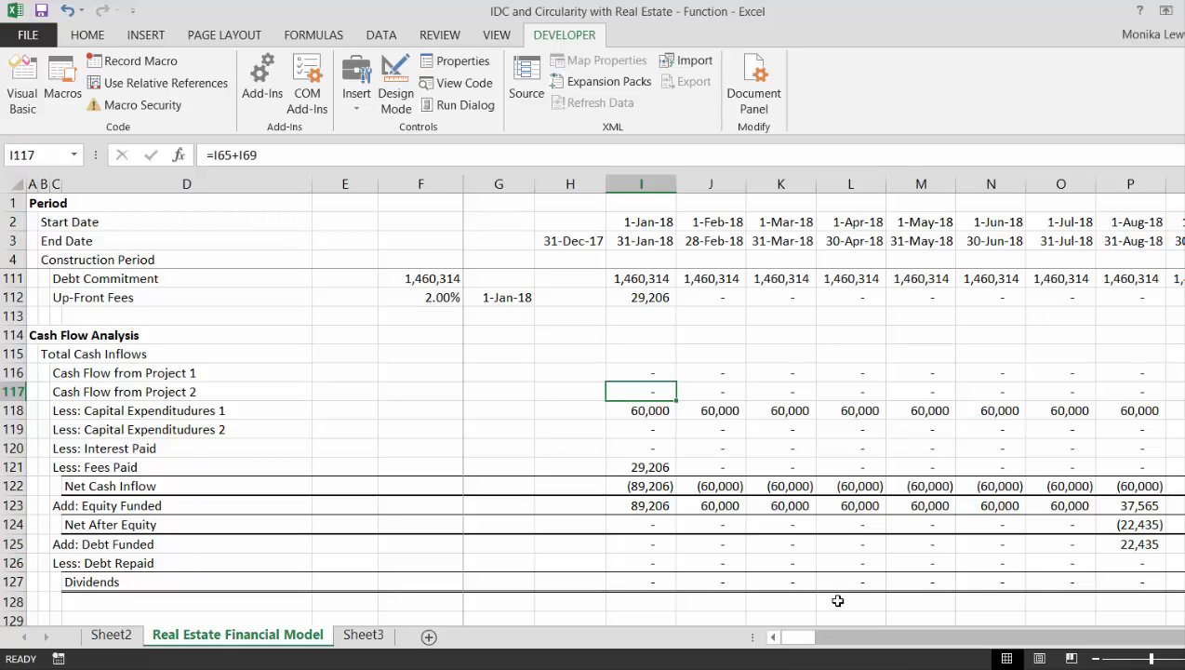
key(Down)
key(Down)
key(Down)
key(Down)
key(Down)
key(Down)
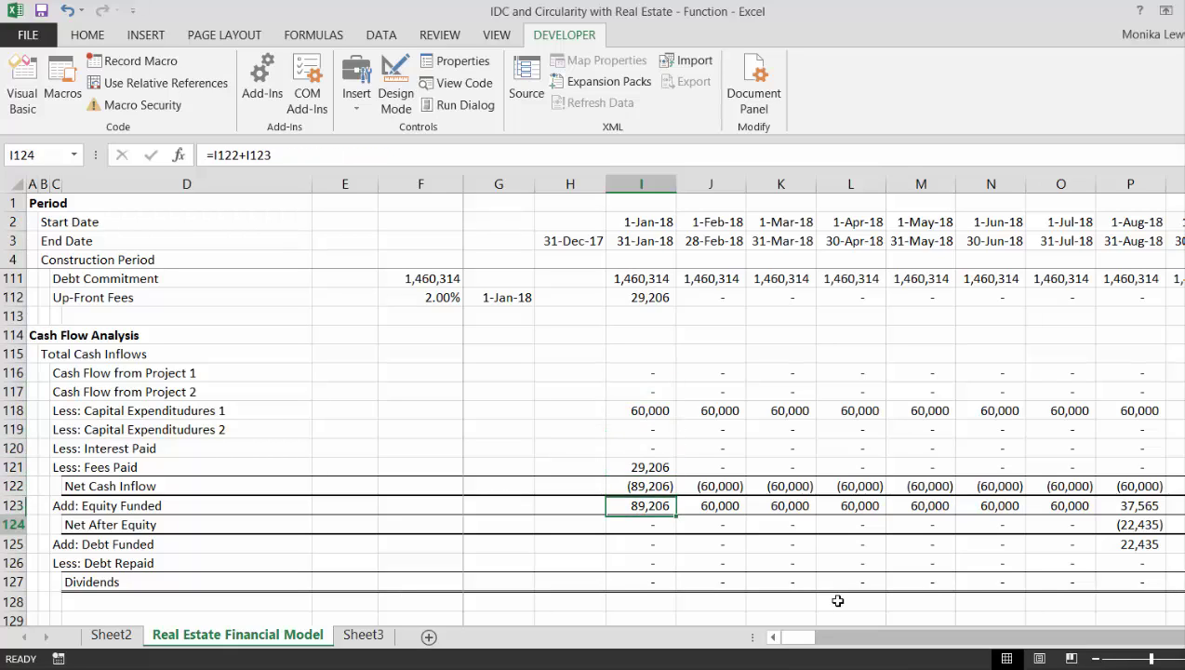
key(Down)
key(Down)
key(Down)
key(Down)
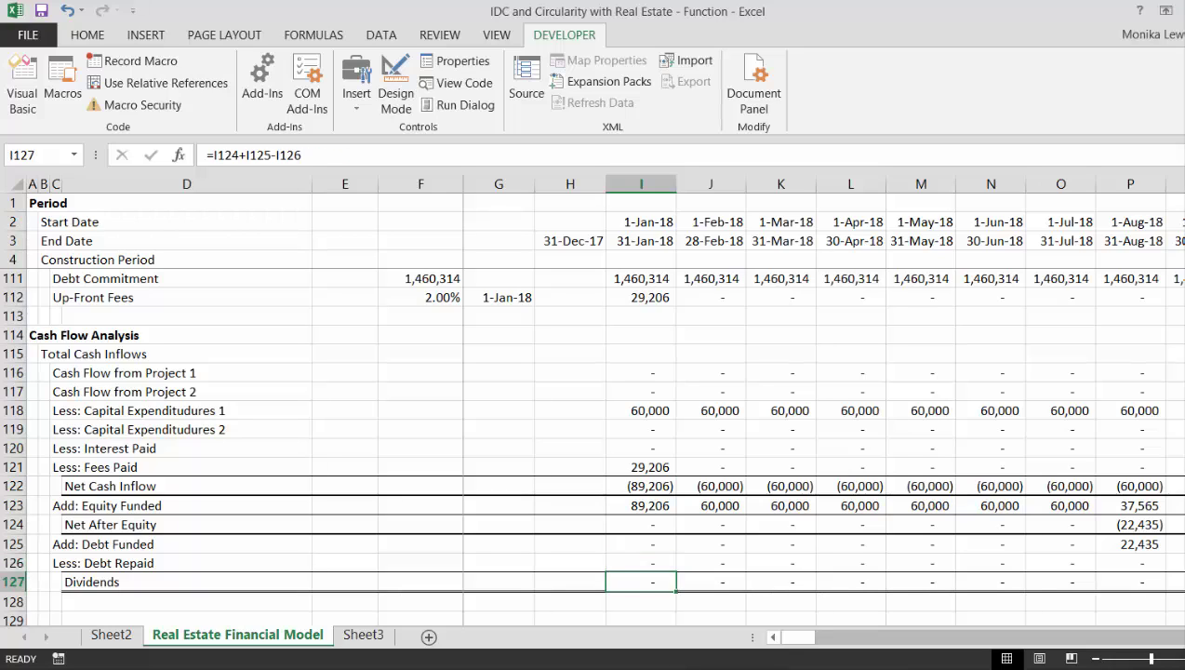
- Switch to the VBA editor and add open_equity = open_equity + equity_issued + net_income - dividends below the open_debt line
click(725, 668)
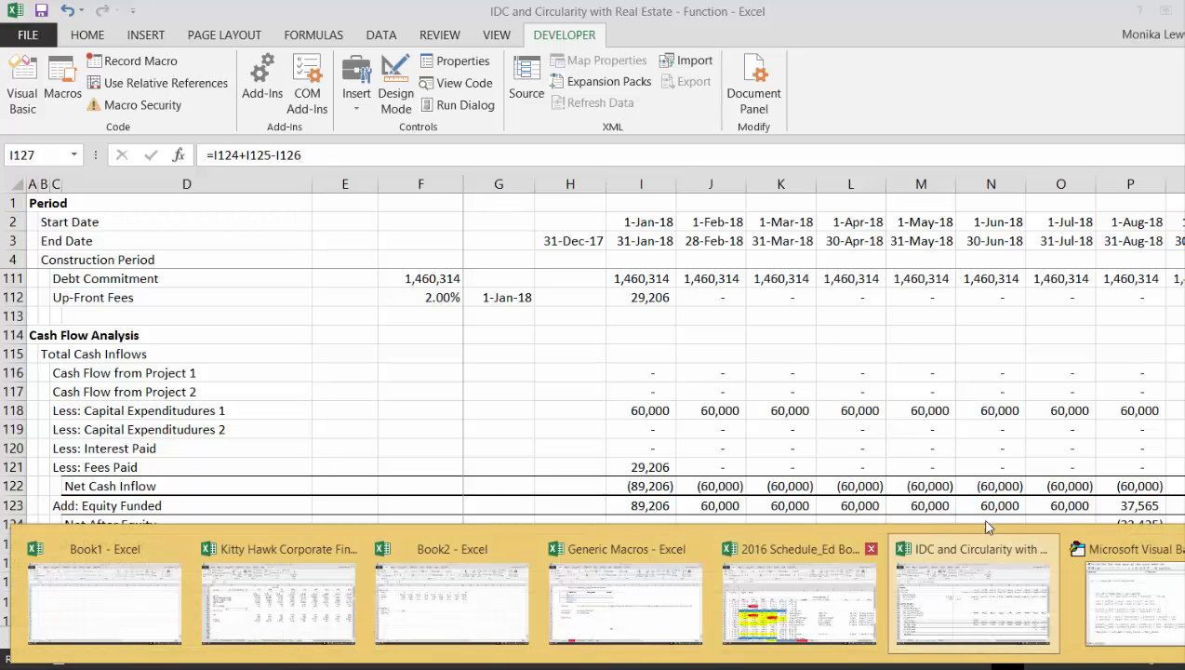
click(1117, 584)
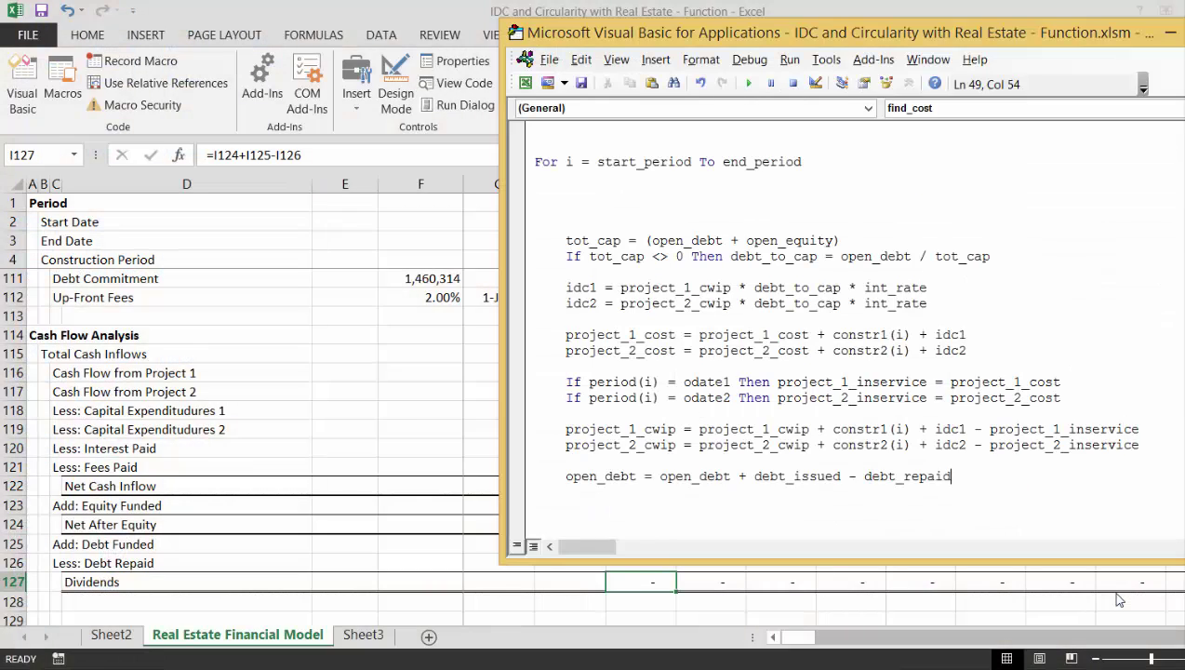
key(Return)
text(open_equity = open_e)
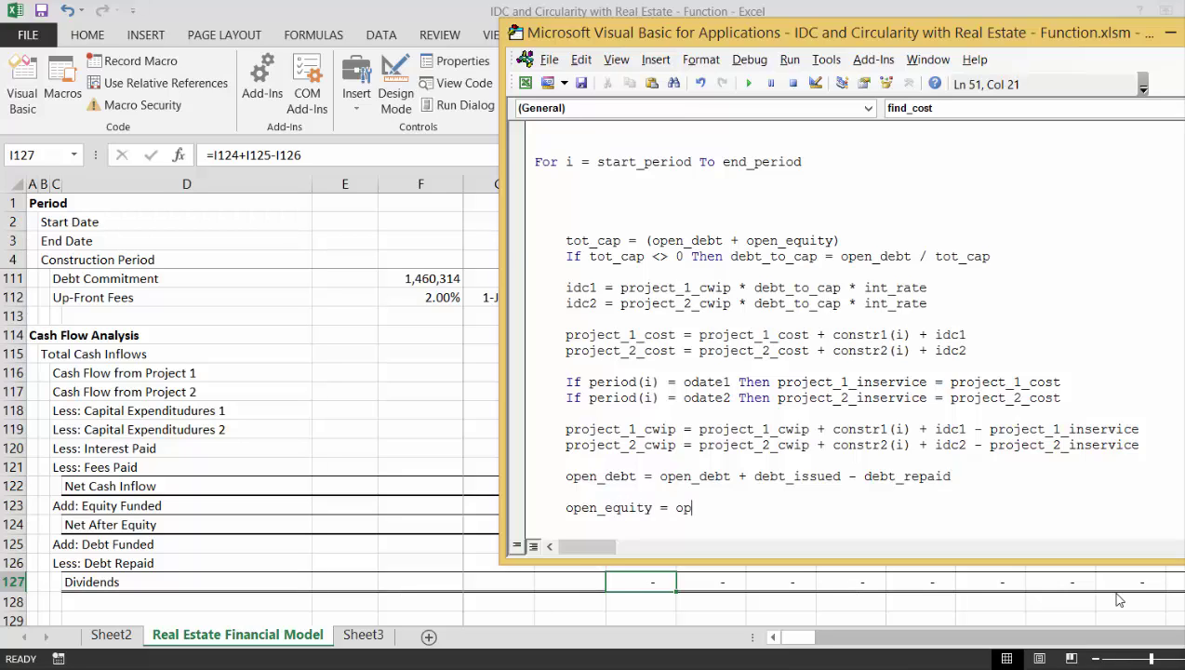
text(quity + equity)
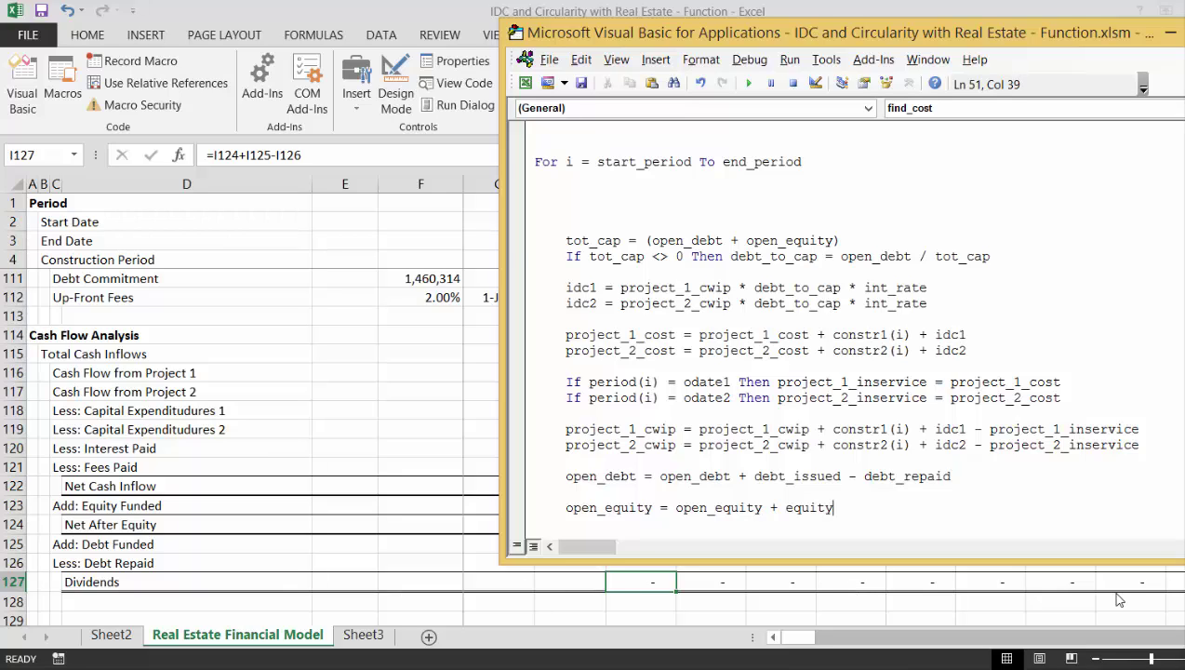
text(_issued + net_income 0)
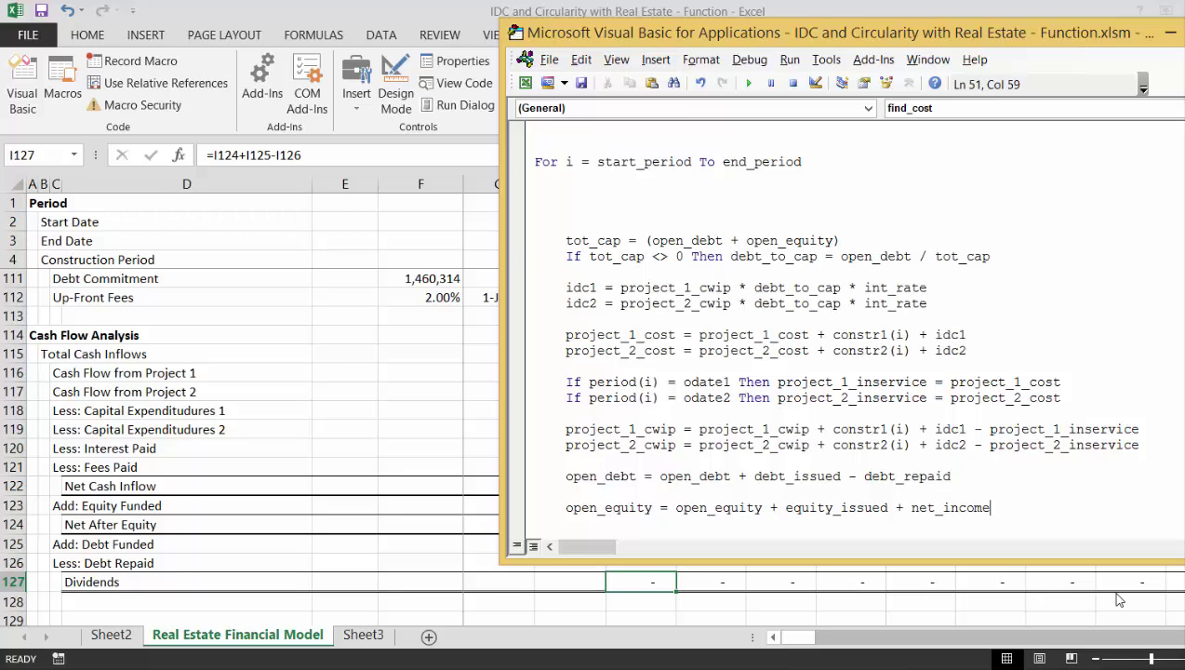
key(BackSpace)
text(- dividends)
- Insert three blank lines at the start of the loop, between the For i line and the tot_cap line
key(Up)
key(Up)
key(Up)
key(Up)
key(Up)
key(Up)
key(Up)
key(Up)
key(Up)
key(Up)
key(Up)
key(Up)
key(Up)
key(Up)
key(Up)
key(Up)
key(Up)
key(Up)
key(Up)
key(Up)
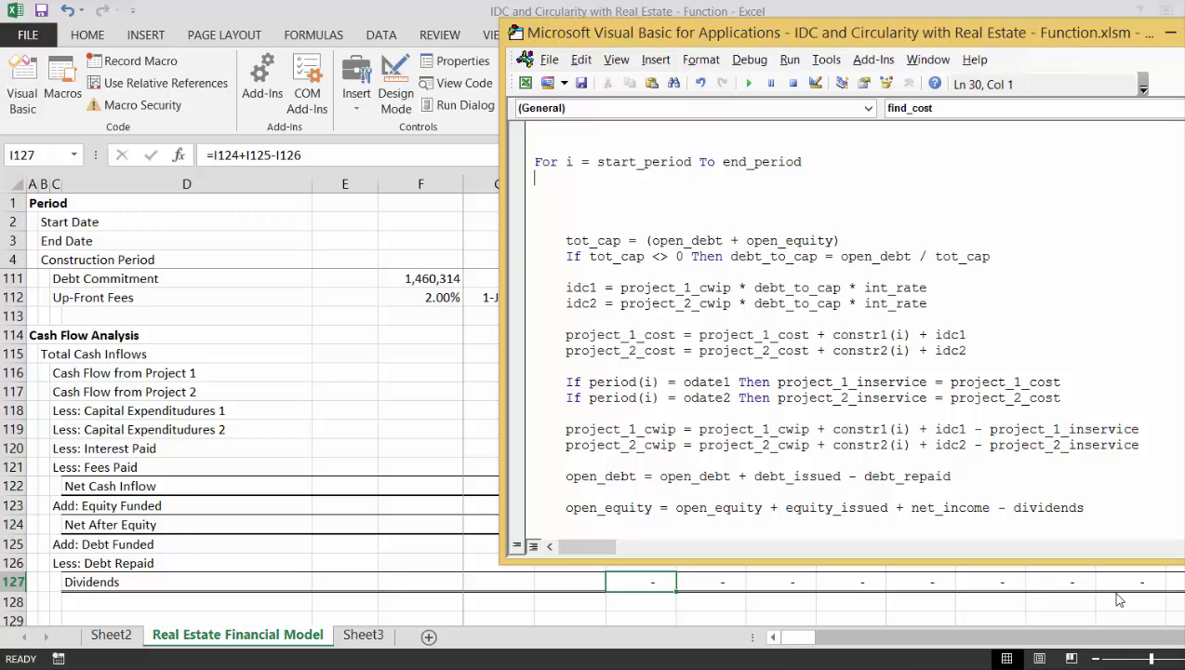
key(Return)
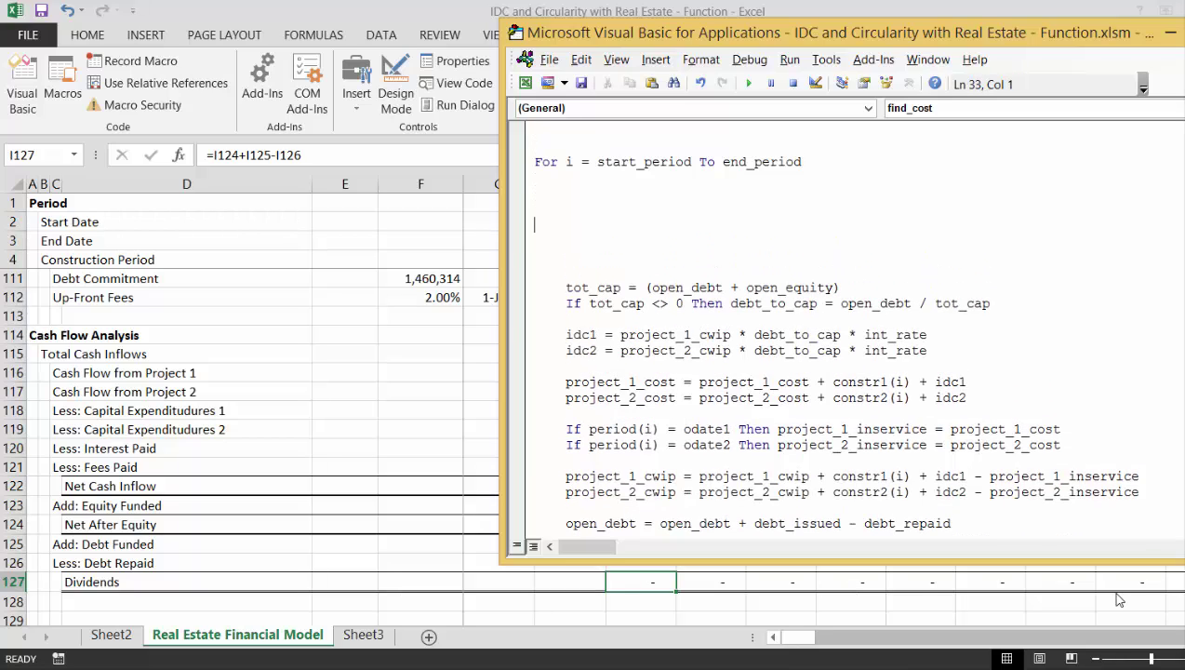
- Add the line op_cash = pr1cash + pr2cash - constr1(i) - constr2(i) above the tot_cap line
key(Down)
key(Down)
key(Down)
key(Up)
key(Up)
key(Right)
key(Right)
key(Right)
key(Right)
key(Right)
key(Right)
key(Right)
key(Right)
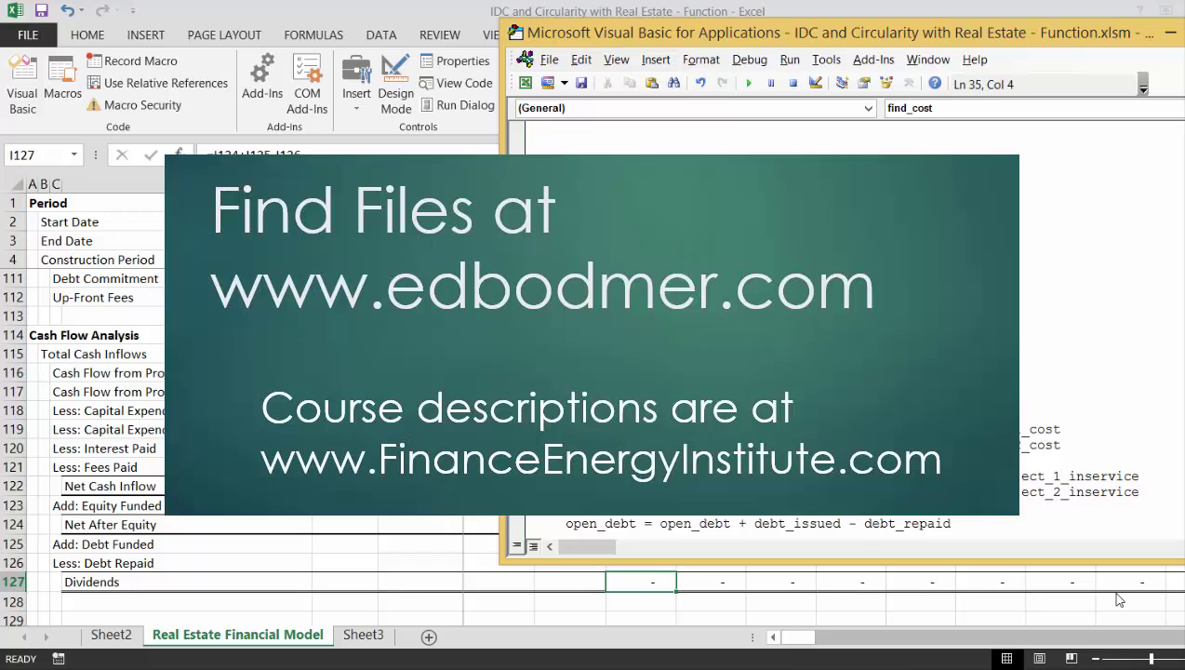
key(Right)
key(Right)
key(Right)
key(Right)
key(Right)
key(Right)
key(Right)
key(Right)
key(Right)
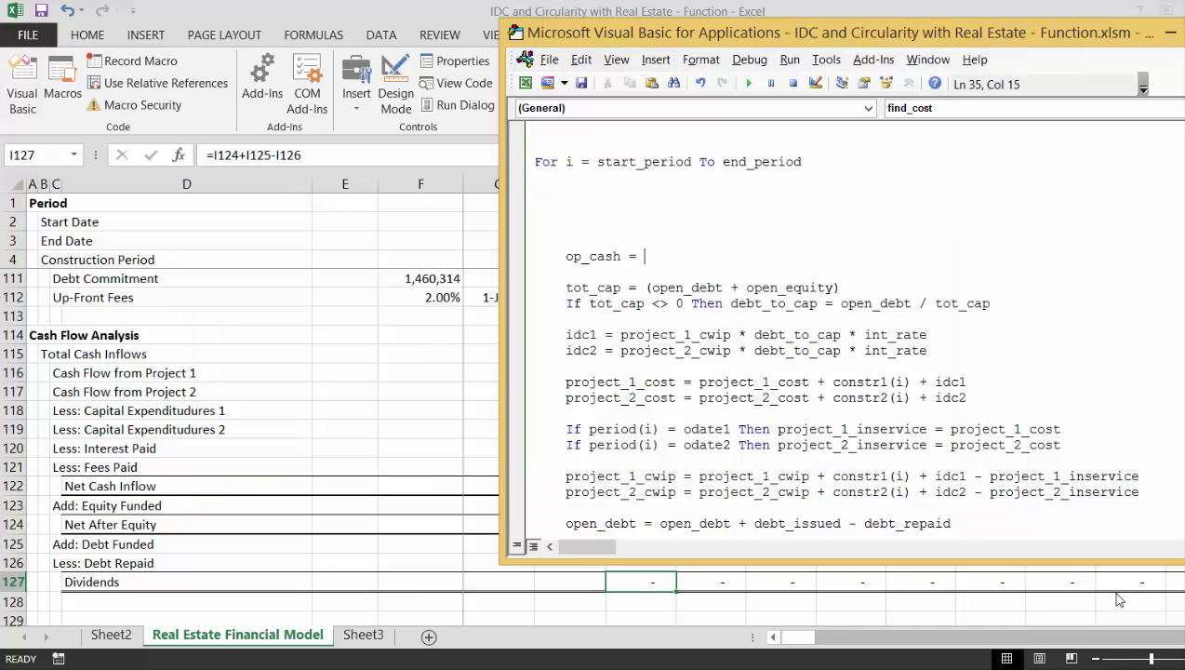
text(pr1cash + pr2cash)
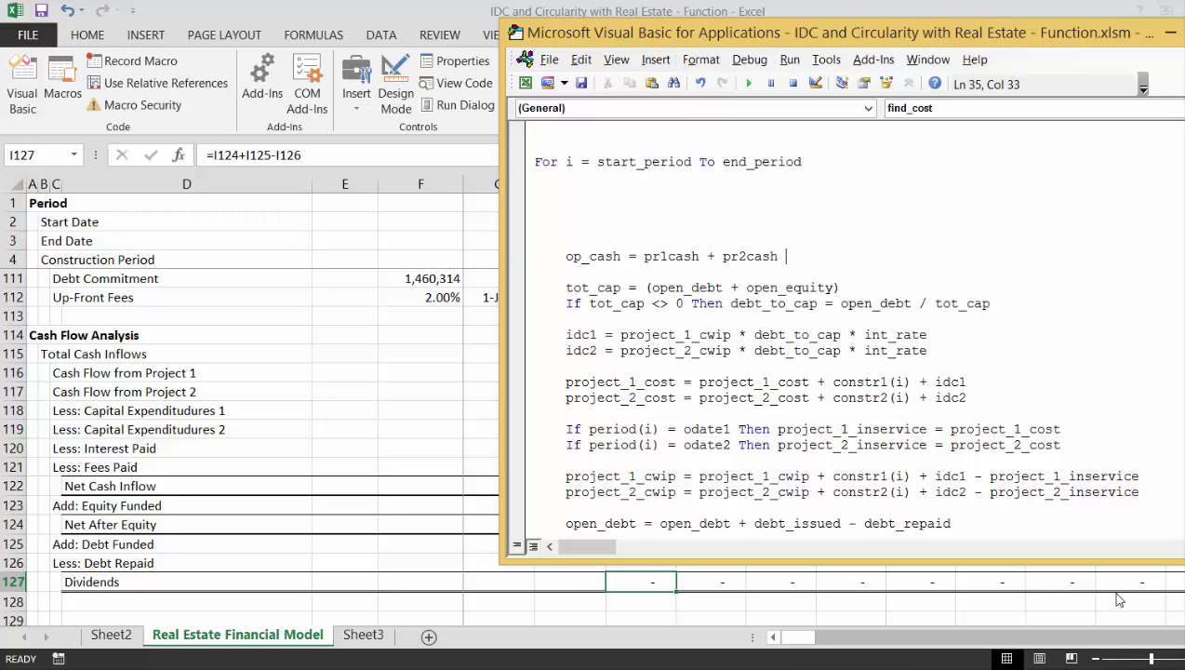
text(- constr1)
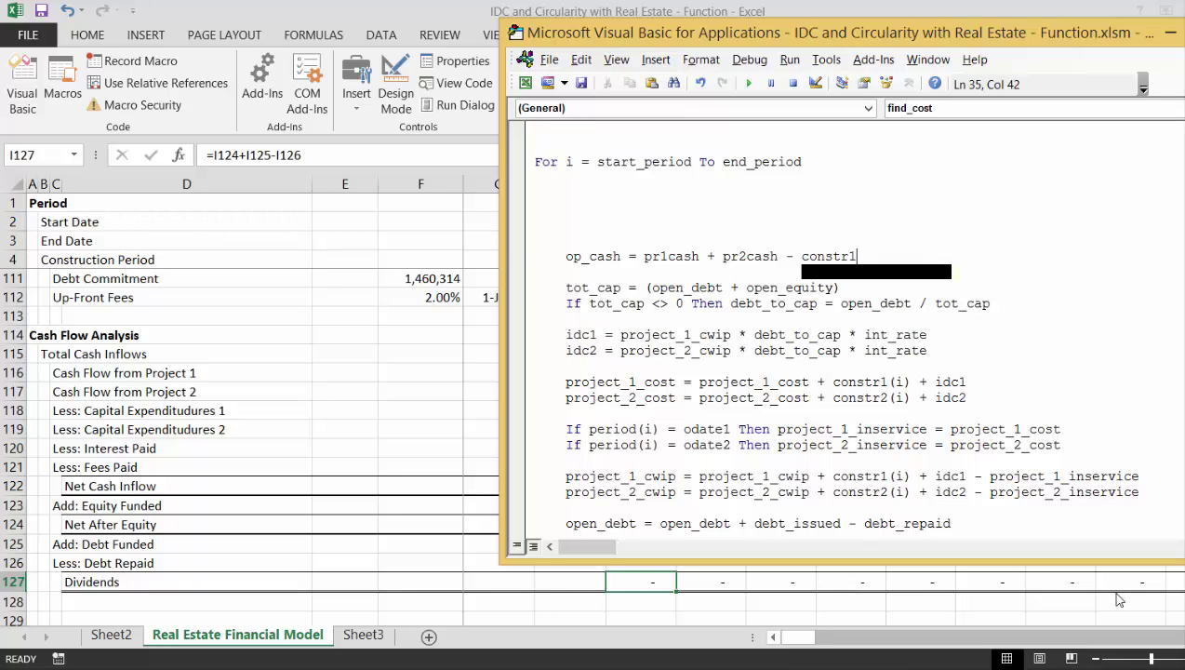
text((i) =)
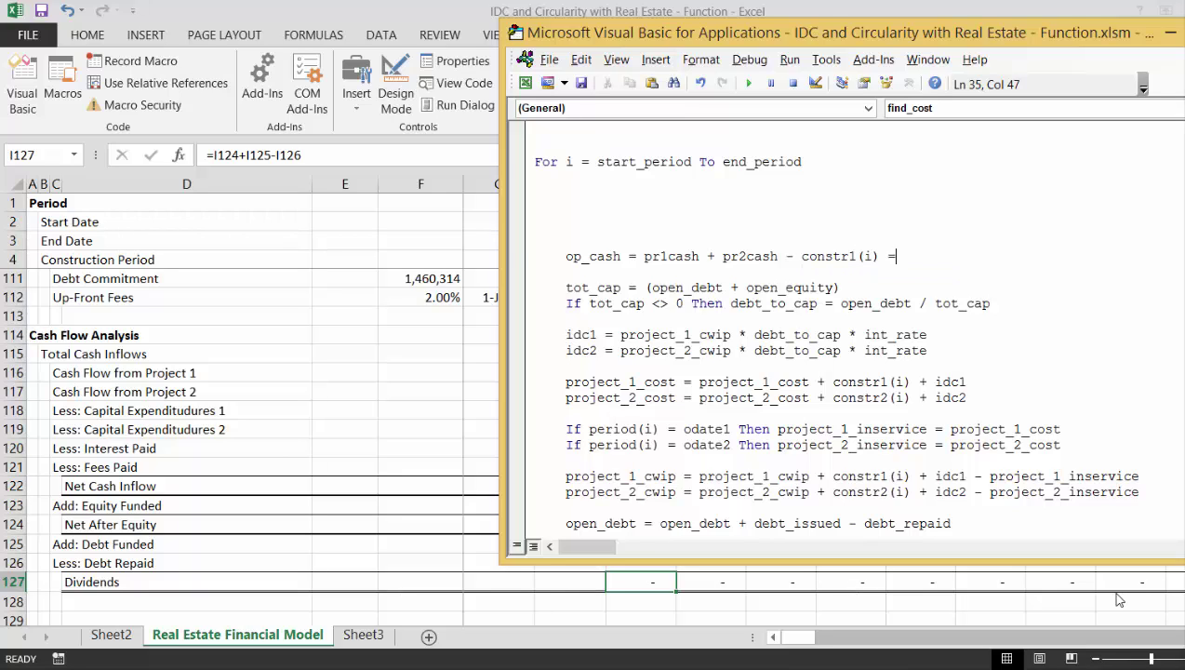
key(BackSpace)
key(BackSpace)
text(constr2()
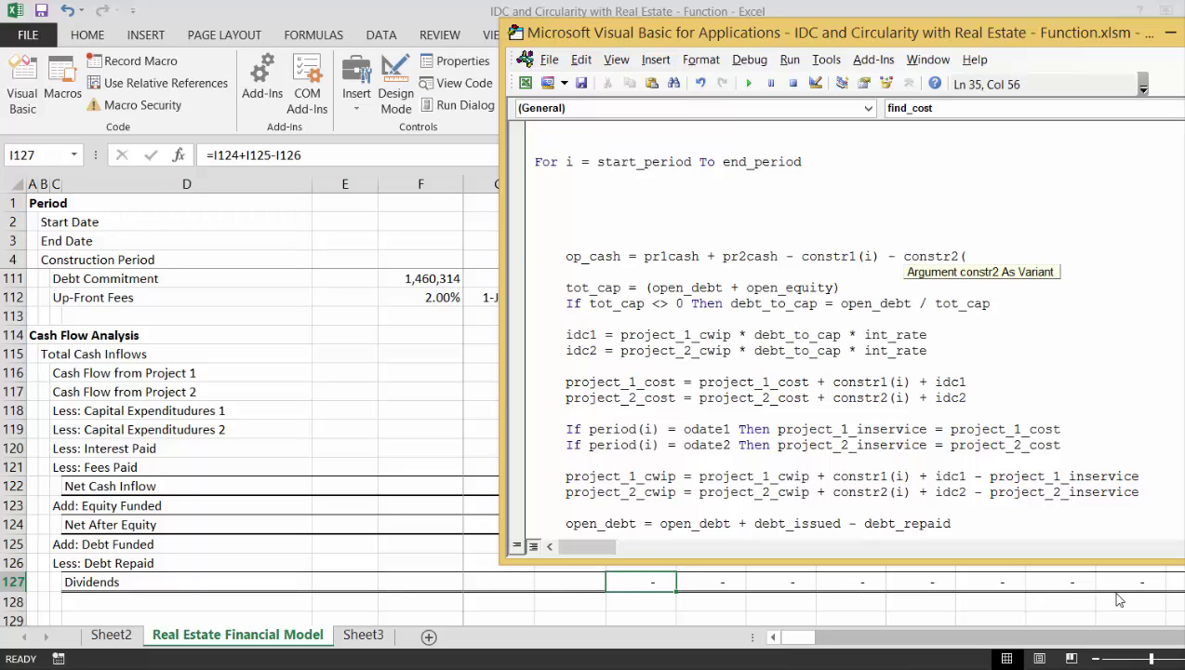
text(i))
- Append the period index (i) to pr1cash and pr2cash in the op_cash line
key(Up)
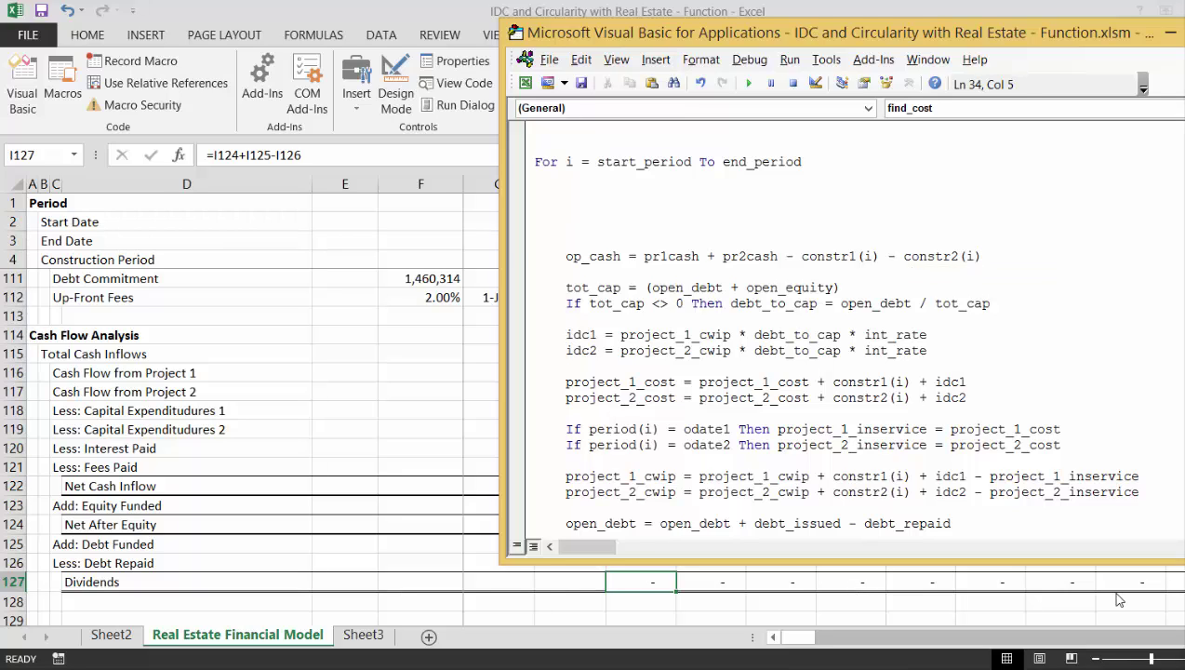
key(Down)
key(Right)
key(Right)
key(Right)
key(Right)
key(Right)
key(Right)
key(Right)
key(Right)
key(Right)
key(Right)
key(Right)
key(Right)
key(Right)
key(Right)
key(Right)
key(Right)
key(Right)
key(Right)
key(Right)
key(Right)
text((i))
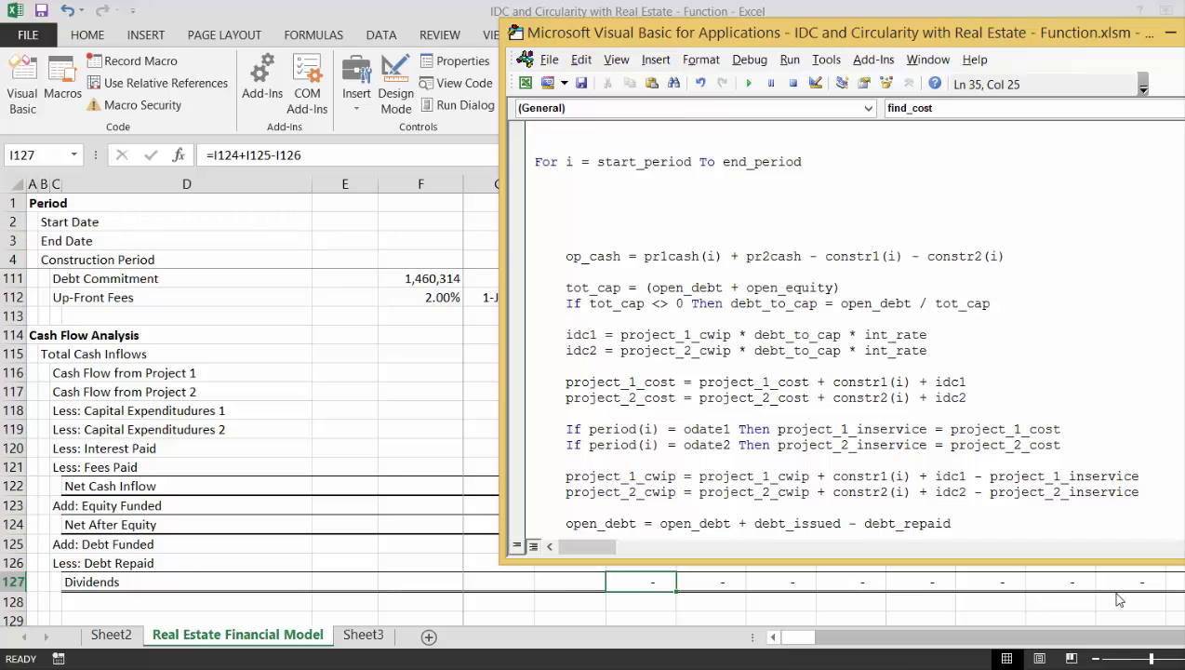
key(Right)
key(Right)
key(Right)
key(Right)
key(Right)
key(Right)
key(Right)
key(Right)
key(Right)
text((i))
key(Up)
key(Up)
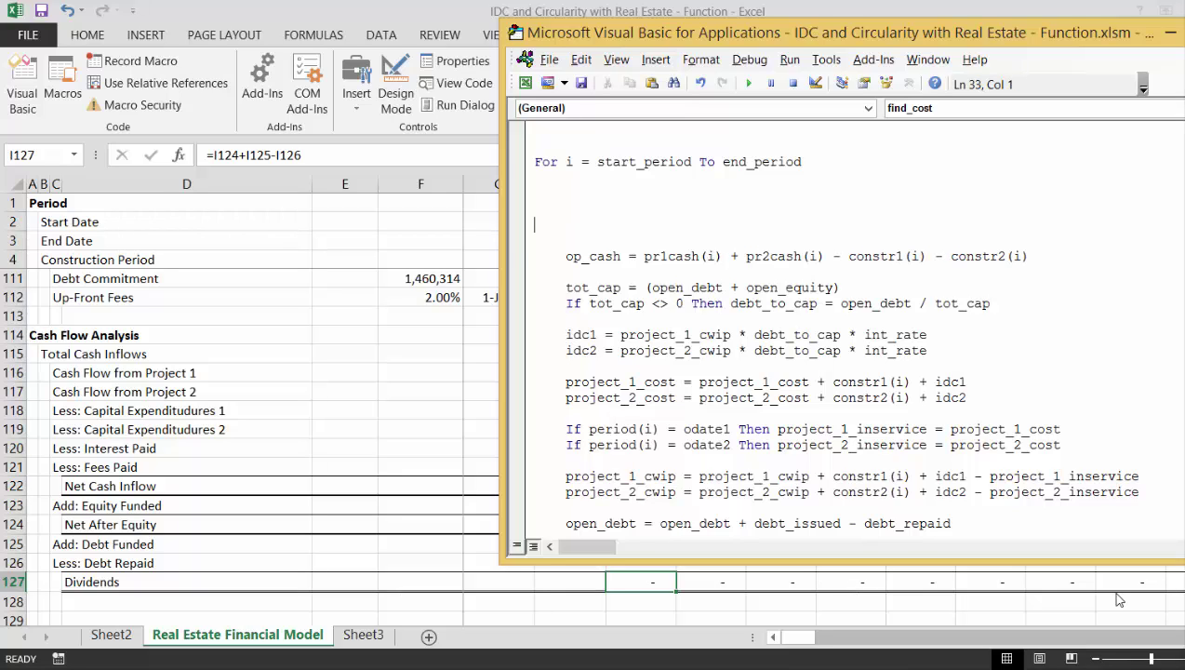
- Break the find_cost function declaration after the odate2 parameter with a line-continuation underscore
key(Up)
key(Up)
key(Up)
key(Up)
key(Up)
key(Up)
key(Up)
key(Up)
key(Up)
key(Up)
key(Up)
key(Up)
key(Up)
key(Up)
key(Up)
key(Up)
key(Up)
key(Up)
key(Up)
key(Up)
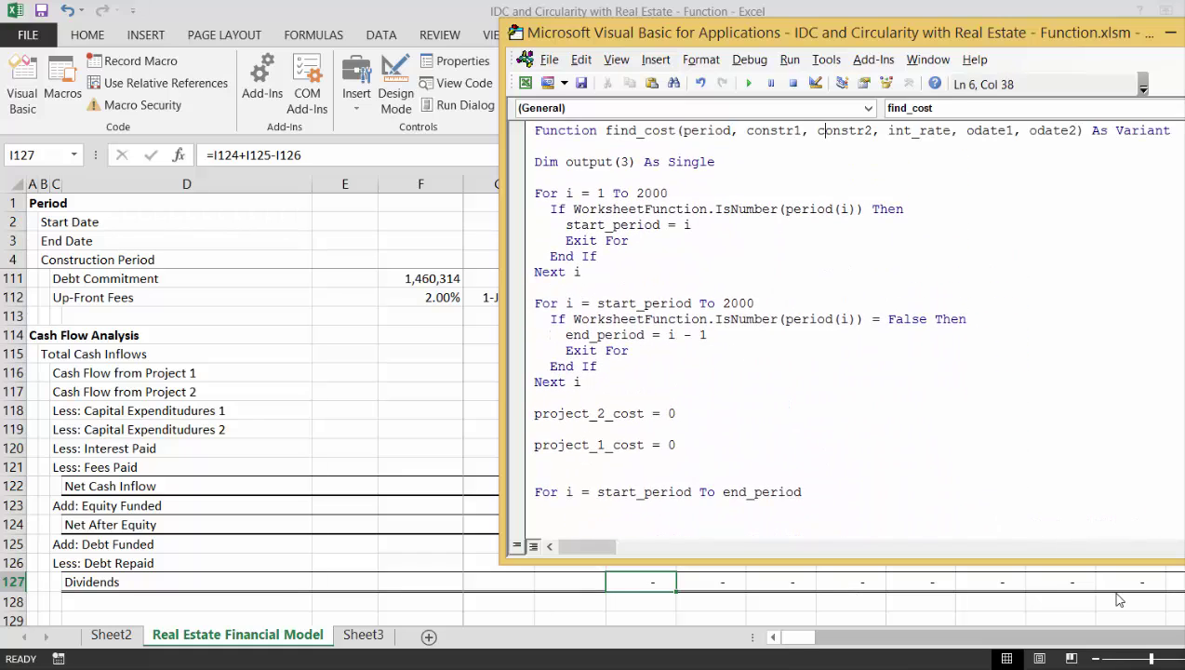
key(Up)
key(Up)
key(Up)
key(Up)
key(Down)
key(Down)
key(Down)
key(Down)
key(Down)
key(Left)
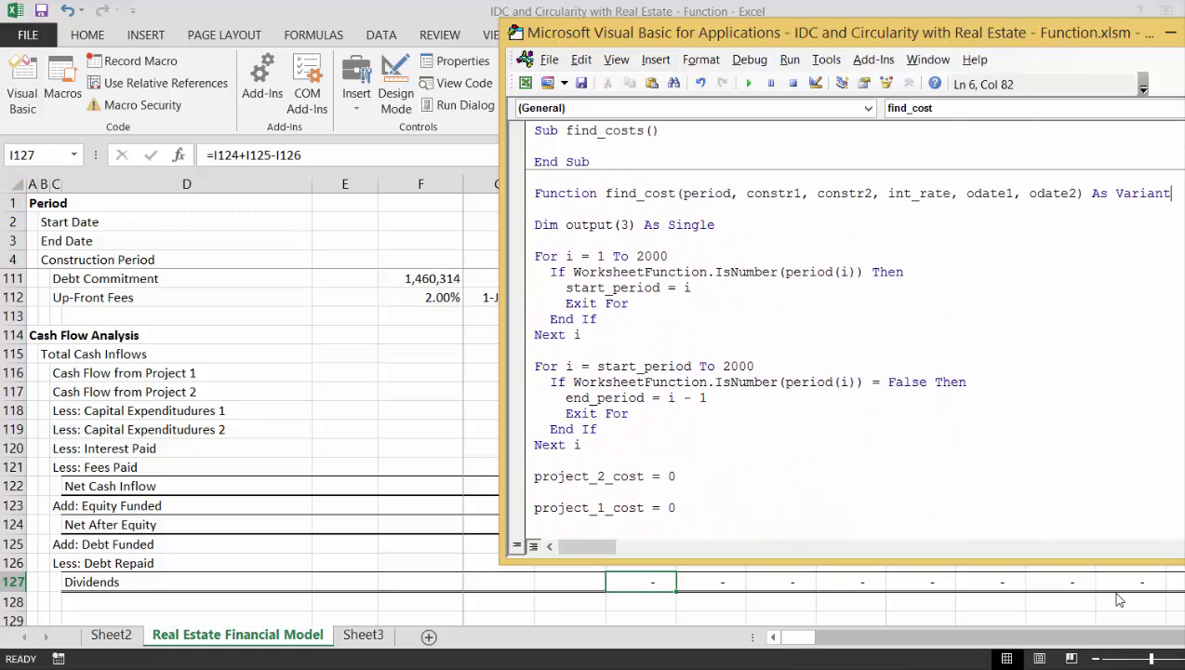
key(Left)
key(Left)
key(Left)
key(Left)
key(Left)
key(Left)
key(Left)
key(Left)
key(Left)
key(Left)
key(Left)
key(Left)
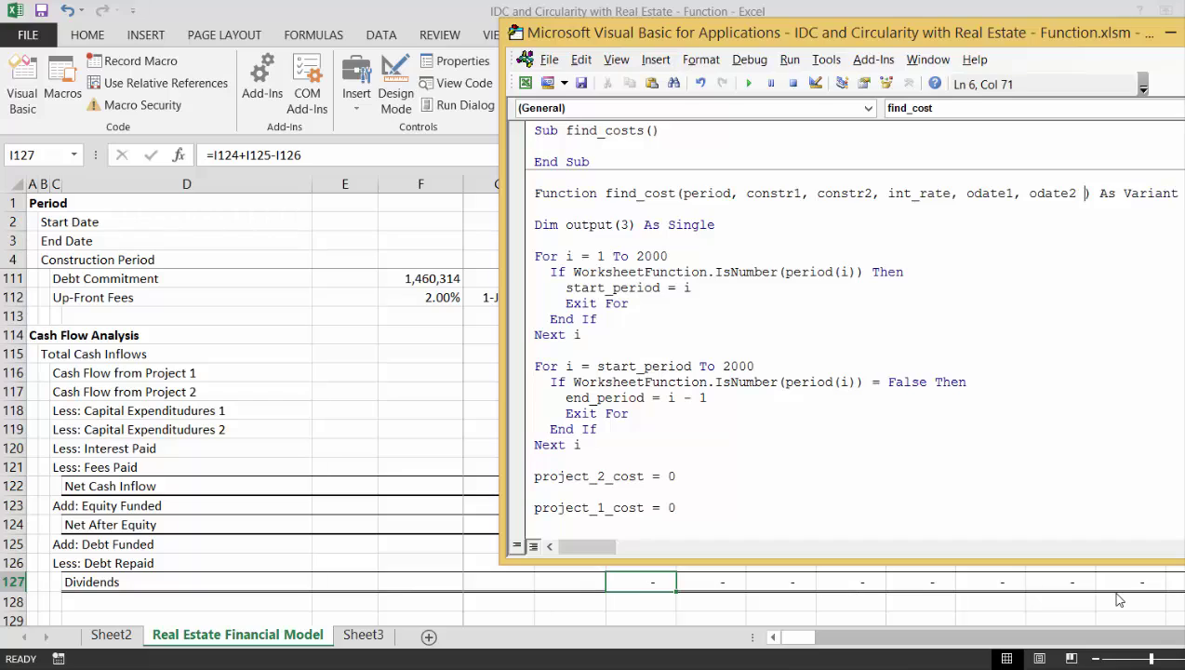
text(_)
key(Return)
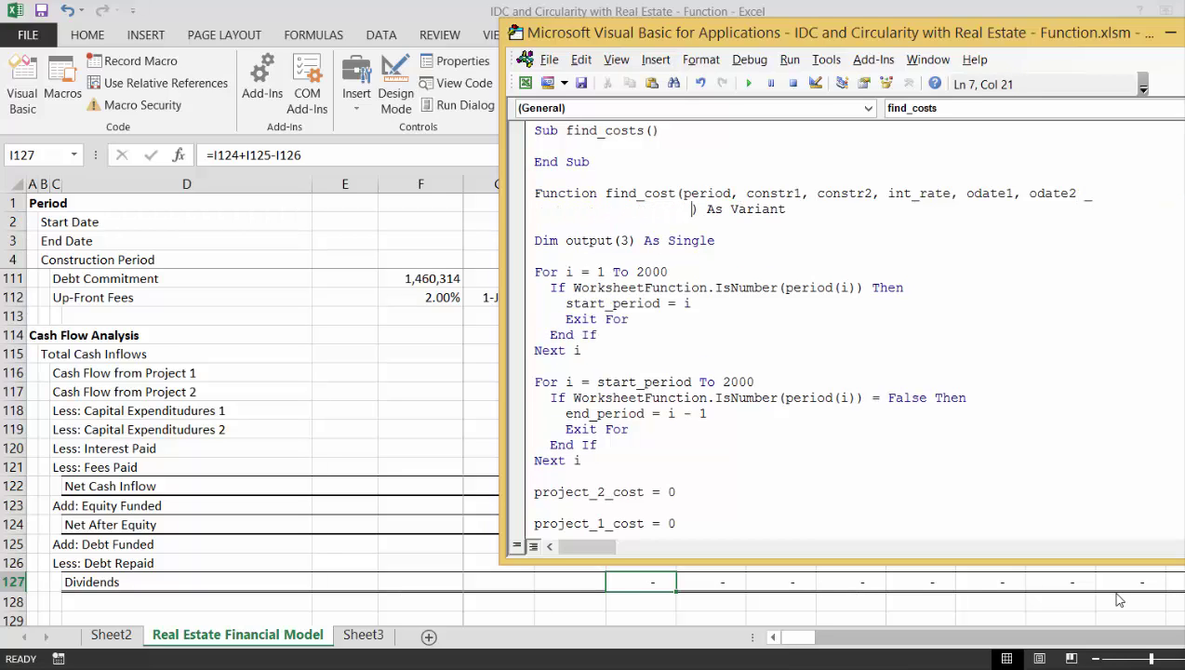
- Add the parameters pr1cash and pr2cash on the continued line of the find_cost declaration
key(BackSpace)
key(BackSpace)
key(BackSpace)
key(BackSpace)
text(pr)
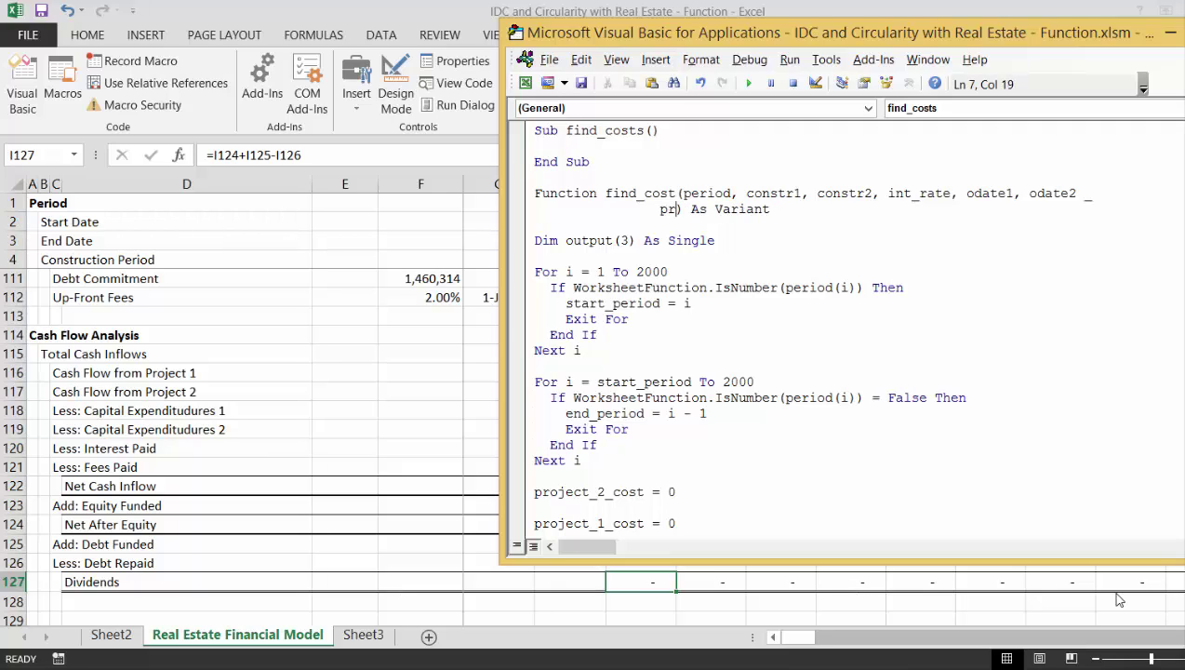
text(1cash)
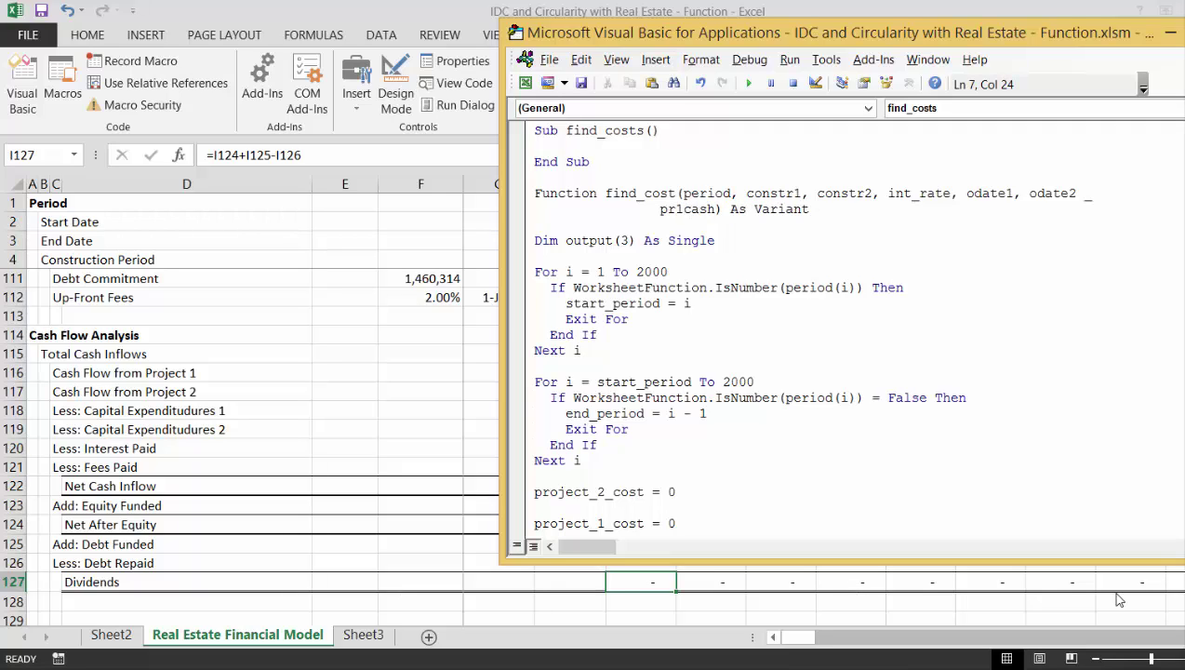
text(,)
key(BackSpace)
text(,p)
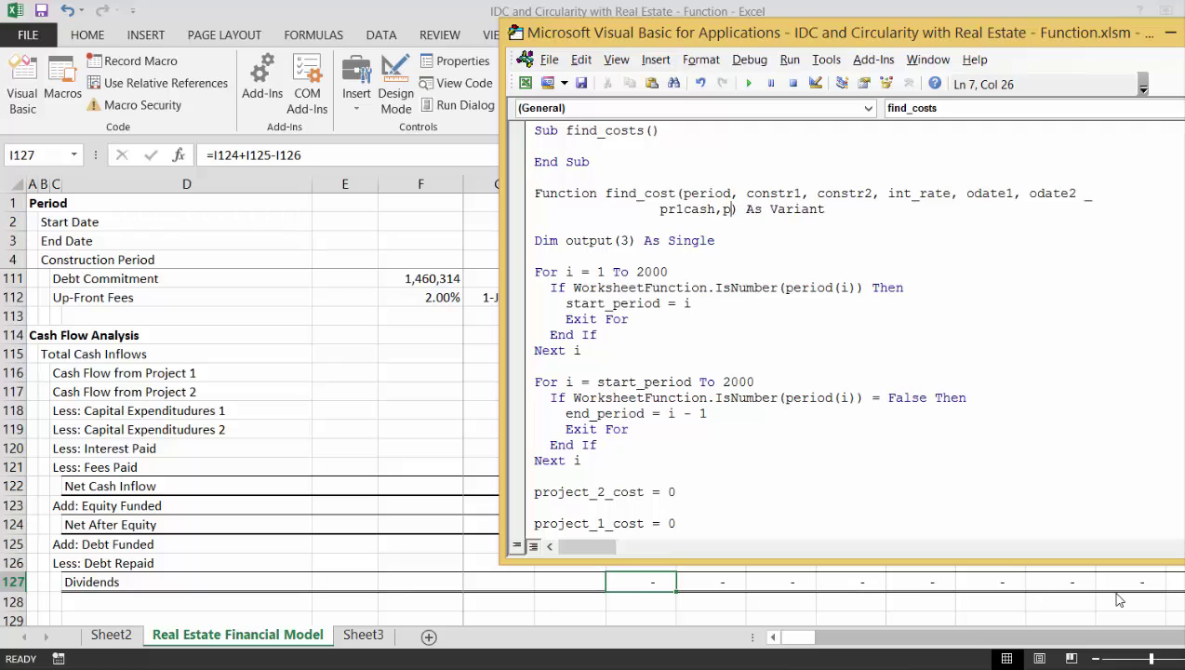
text(r2c)
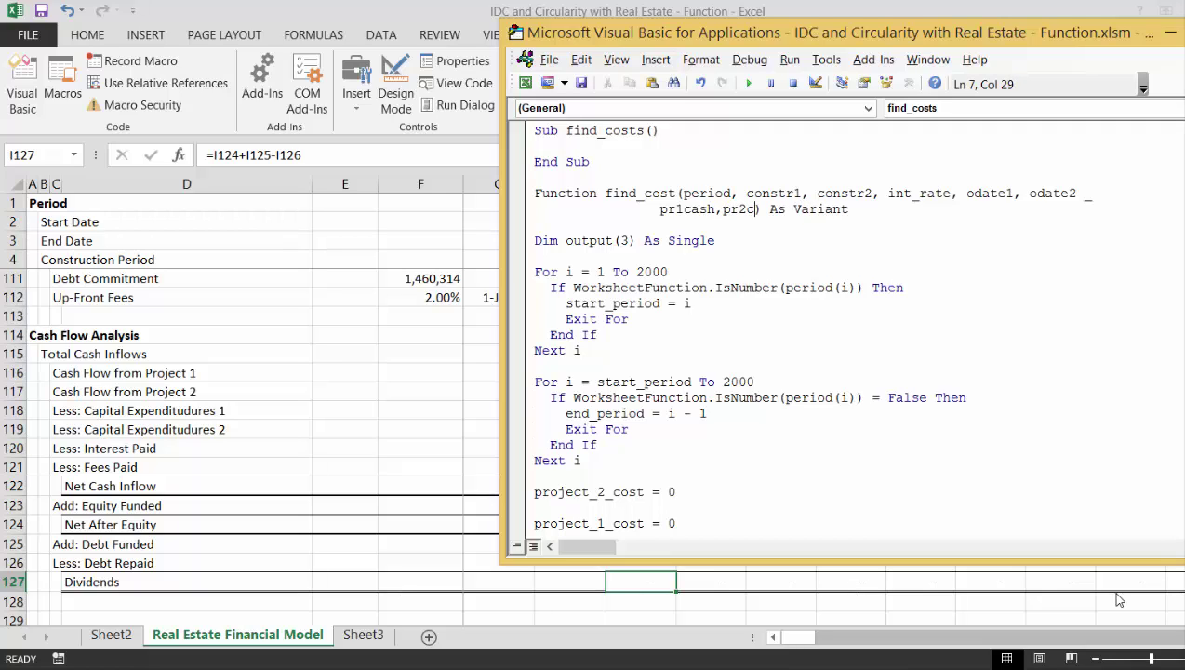
text(ash)
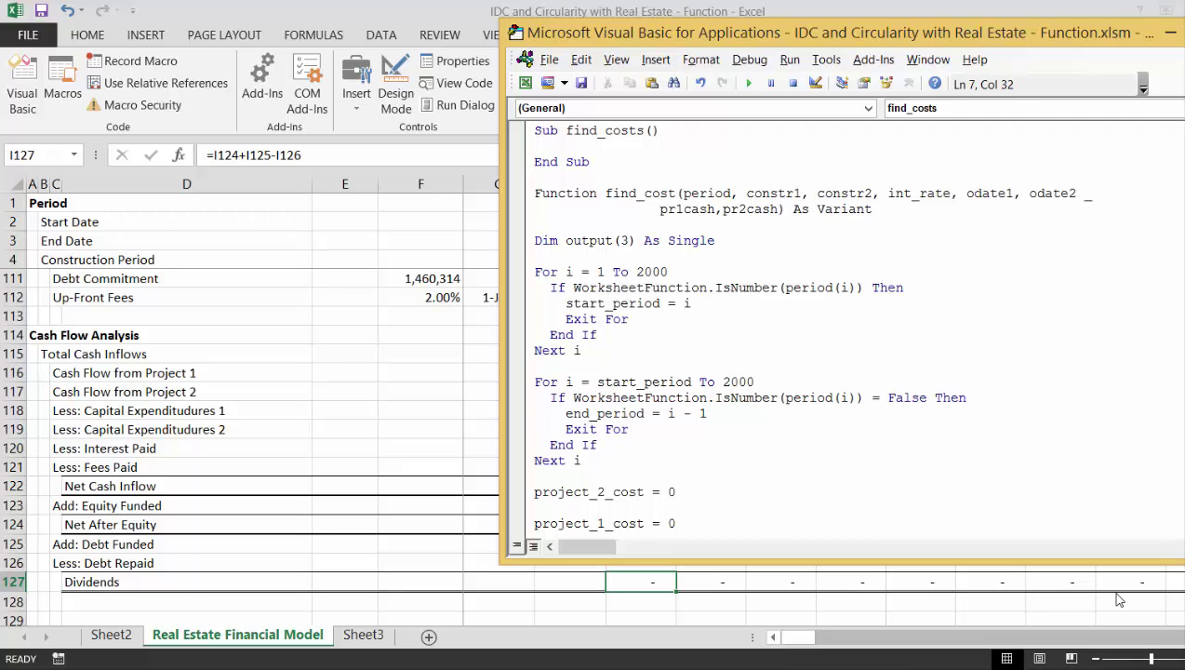
key(Down)
key(Tab)
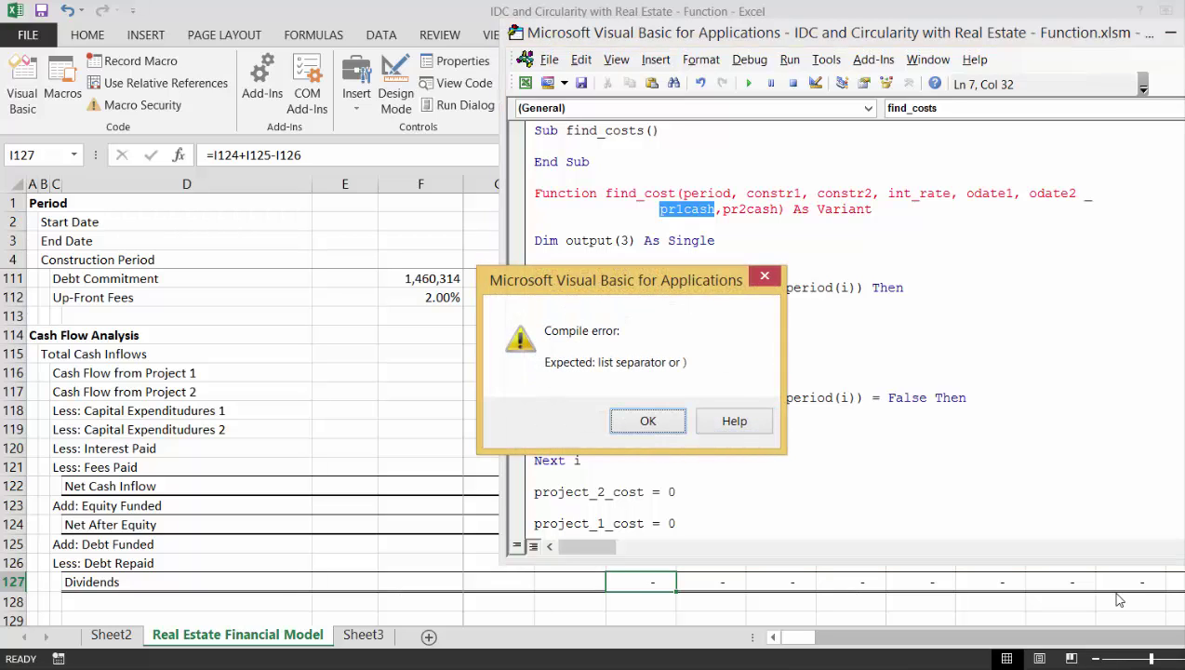
- Dismiss the compile error and add the missing comma after odate2 in the find_cost declaration
key(Return)
key(Left)
key(Left)
key(Left)
key(Left)
key(Left)
key(Left)
key(Left)
key(Left)
key(Left)
key(Left)
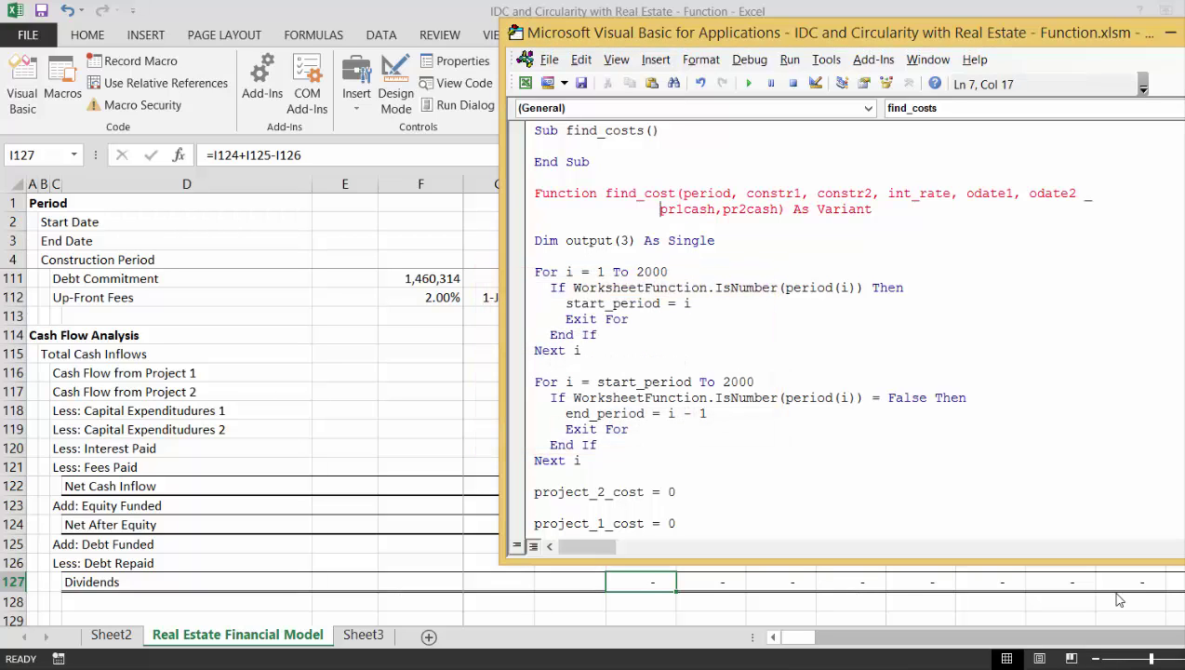
key(Left)
key(Left)
key(Left)
key(Left)
key(Left)
key(Left)
key(Left)
key(Left)
key(Left)
key(Left)
key(Left)
key(Right)
text(,)
key(Down)
key(Down)
key(Down)
key(Down)
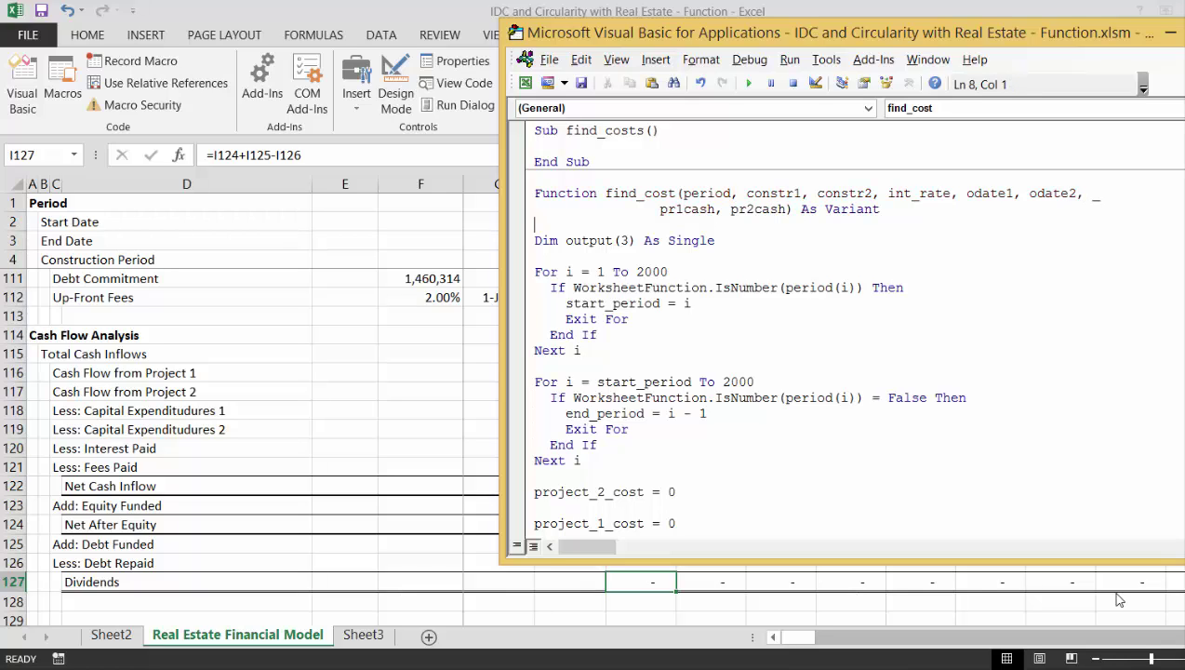
- Insert blank lines between the op_cash and tot_cap lines in the period loop
key(Down)
key(Down)
key(Down)
key(Down)
key(Down)
key(Down)
key(Down)
key(Down)
key(Down)
key(Down)
key(Down)
key(Down)
key(Down)
key(Down)
key(Down)
key(Down)
key(Down)
key(Down)
key(Down)
key(Down)
key(Down)
key(Down)
key(Down)
key(Down)
key(Down)
key(Down)
key(Down)
key(Down)
key(Down)
key(Down)
key(End)
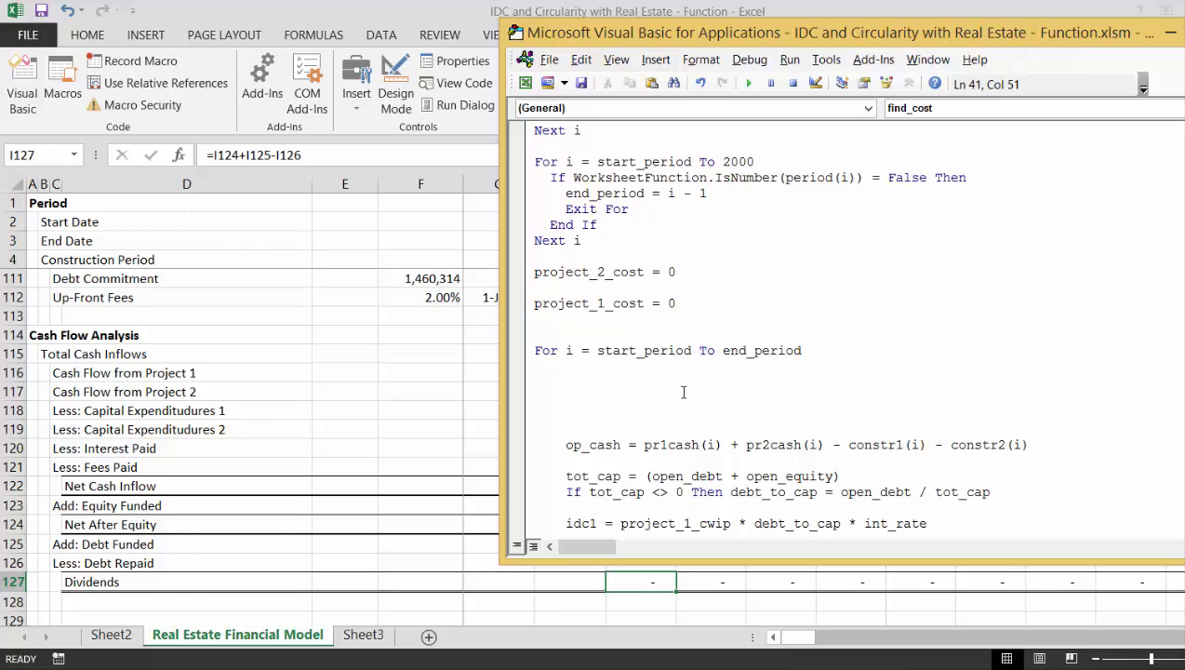
scroll(683, 393, down, 1)
key(Up)
key(Up)
key(Up)
key(Up)
key(Up)
key(Up)
key(Up)
key(Up)
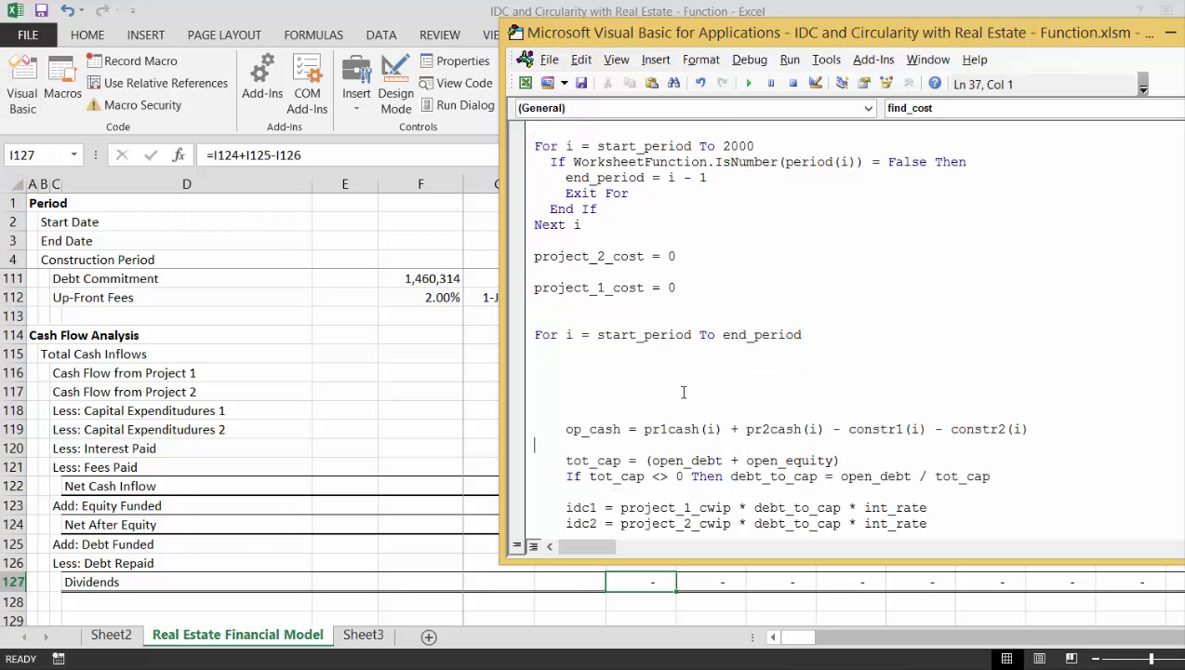
key(Down)
key(Down)
key(Down)
key(Return)
key(Return)
key(Return)
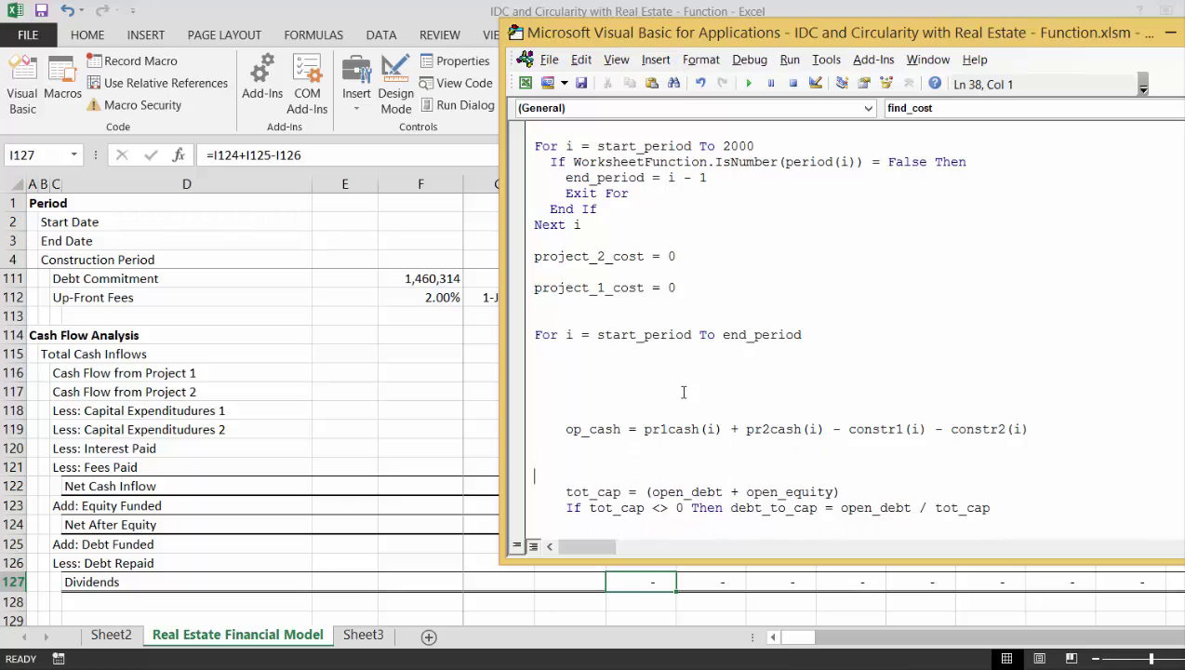
key(Up)
key(Up)
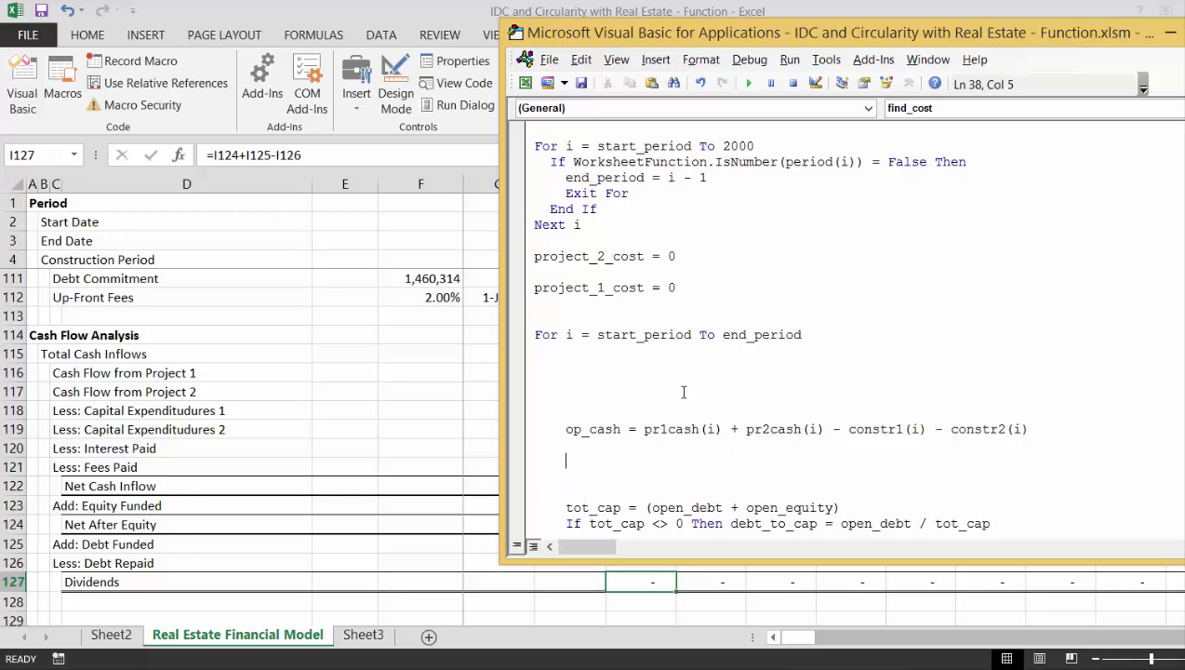
- Add the line net_cash = op_cash - interest - fees below the op_cash line
text(net_cash -= op_caas)
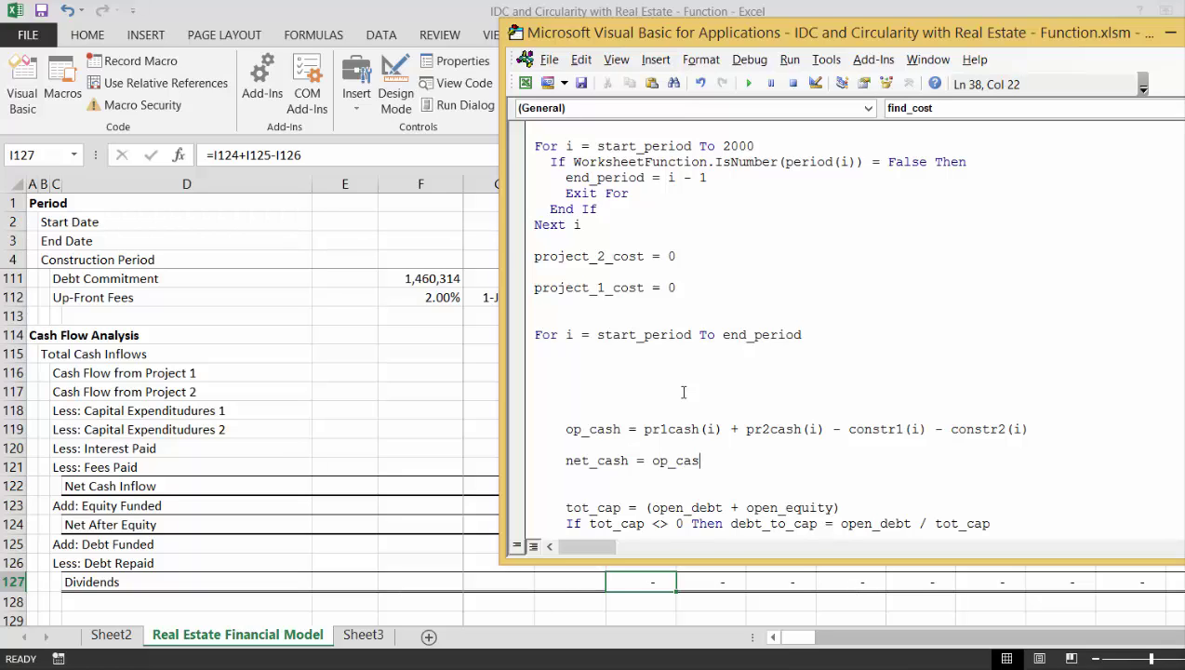
text(h -int)
key(BackSpace)
key(BackSpace)
key(BackSpace)
text(intere)
text(st +)
key(BackSpace)
text(- fees)
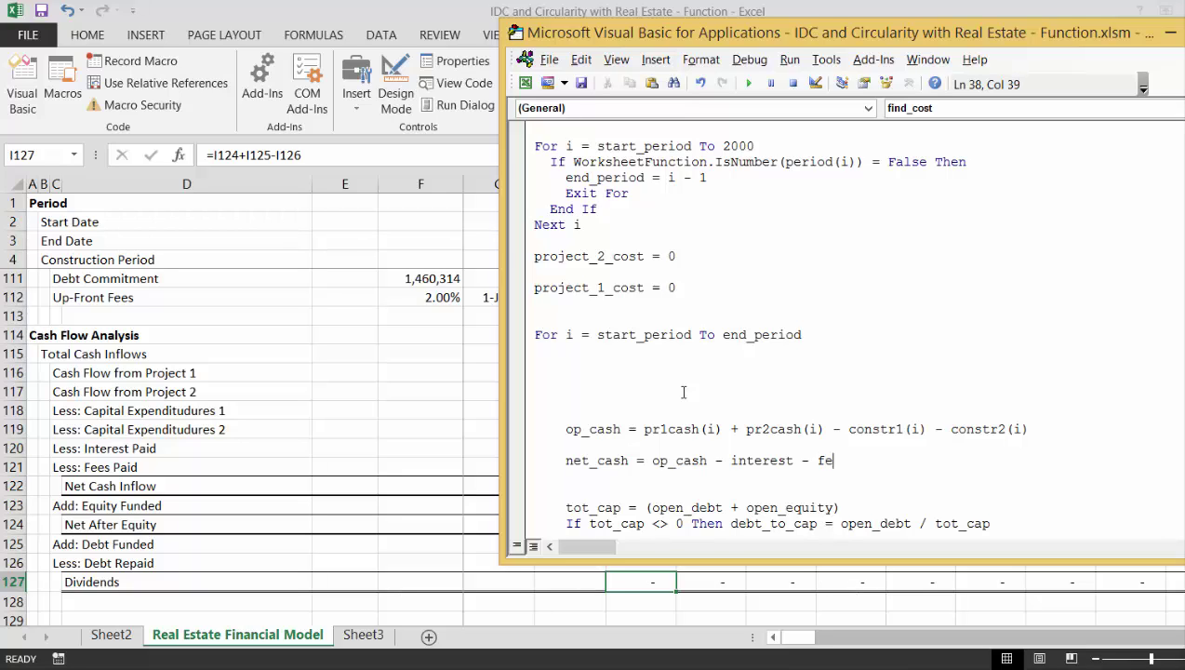
- Add the line interest = open_debt * int_rate above the op_cash line
key(Down)
key(Up)
key(Up)
key(Up)
key(Up)
key(Tab)
key(Up)
key(Tab)
text(interest =)
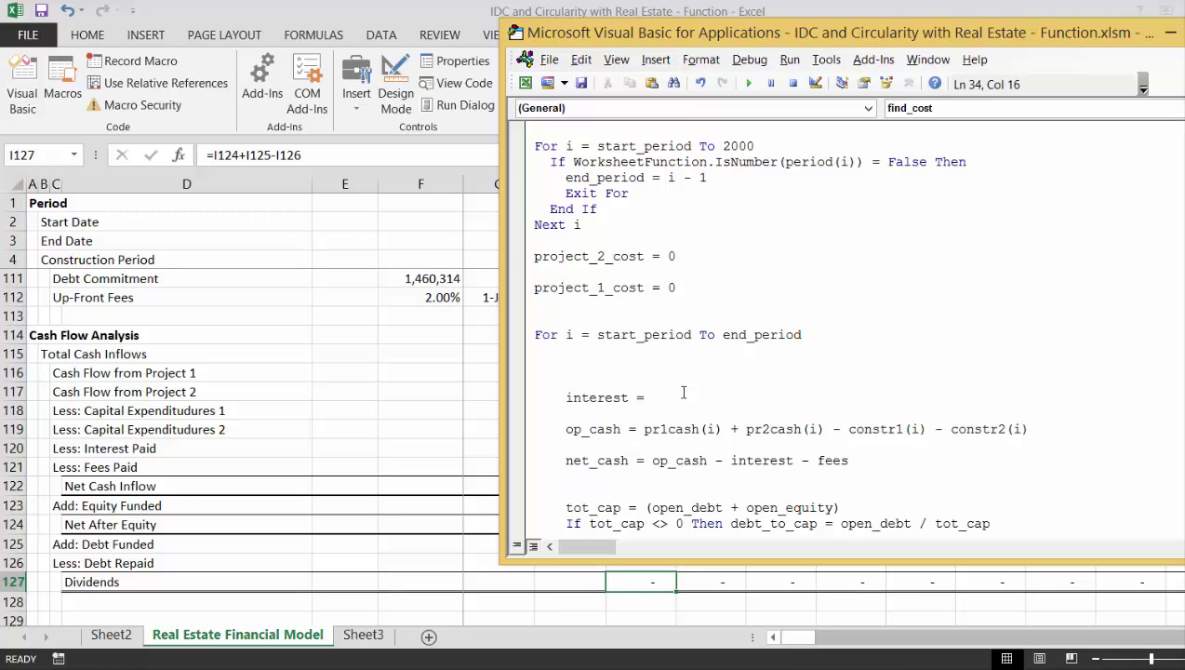
text( open_debt * int_rate)
- Add the line equity_funded = remaining_funding below the net_cash line in the period loop
key(Down)
key(Down)
key(Down)
key(Down)
key(Down)
key(Return)
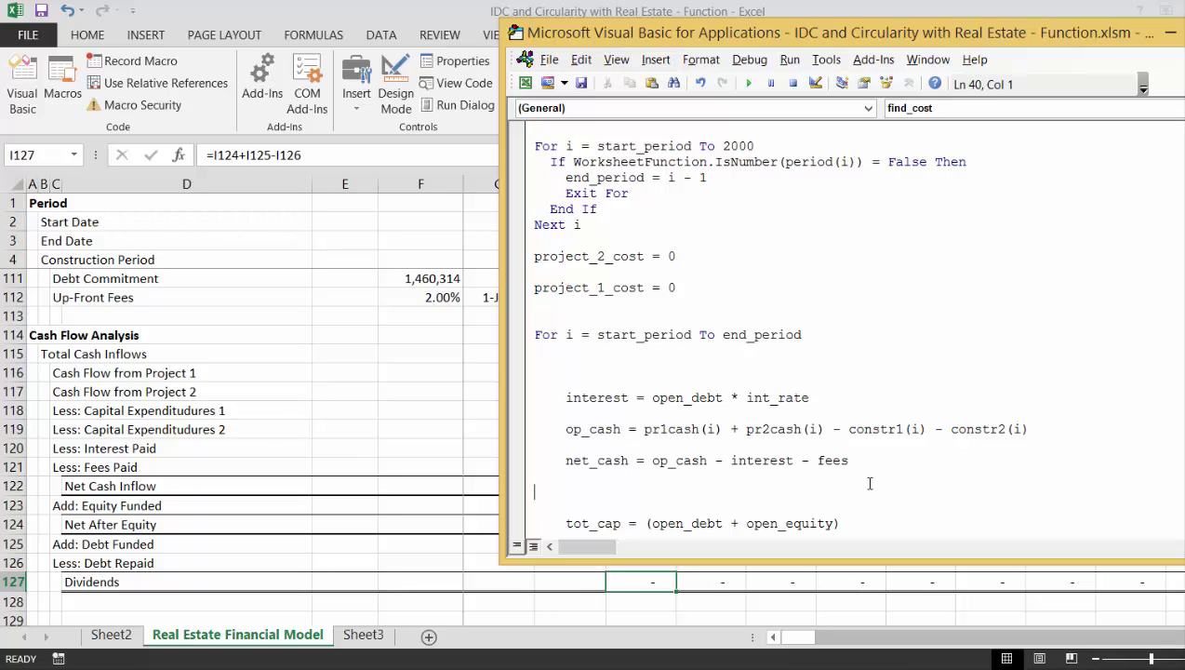
key(Tab)
text(equity_funded =)
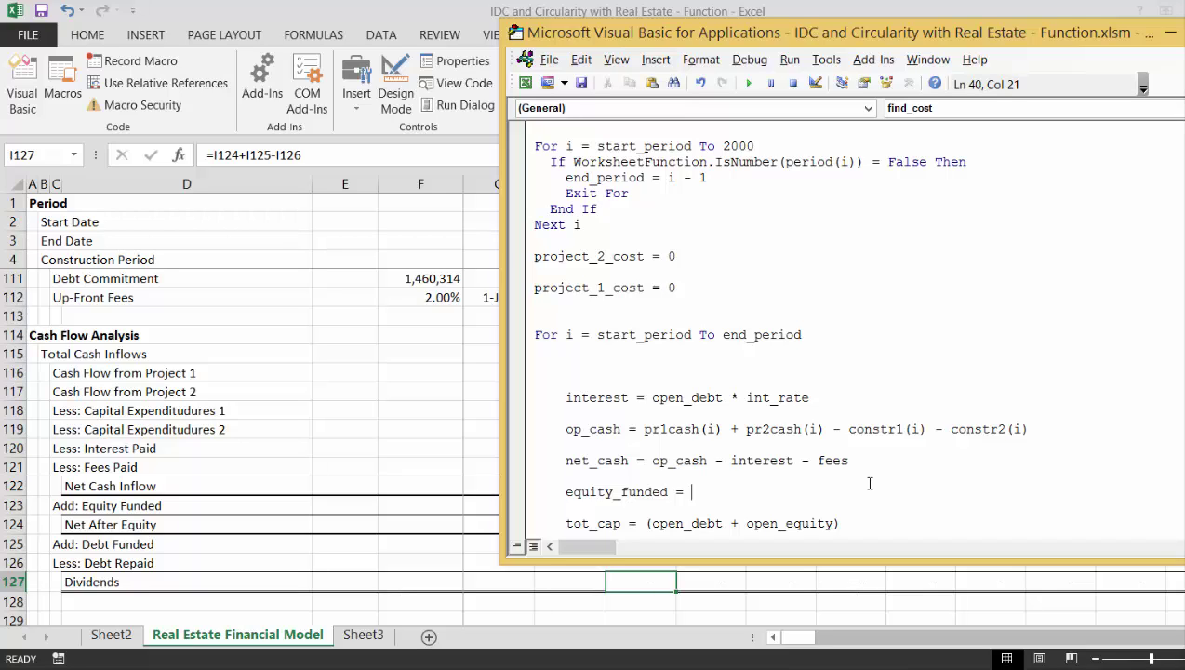
text(remaining_funding)
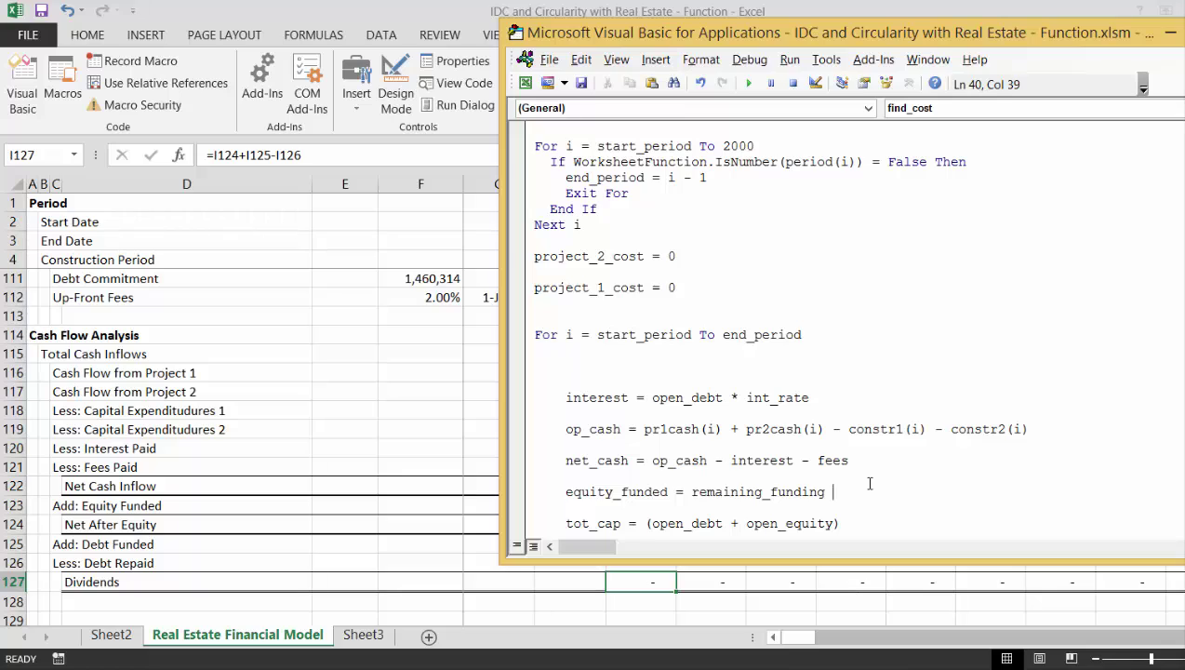
- Wrap remaining_funding in worksheetfunction.min and add net_cash as the second argument in the equity_funded line
key(BackSpace)
key(Left)
key(Left)
key(Left)
key(Left)
key(Left)
key(Left)
key(Left)
key(Left)
key(Left)
key(Left)
key(Left)
key(Left)
key(Left)
key(Left)
key(Left)
text(workshee)
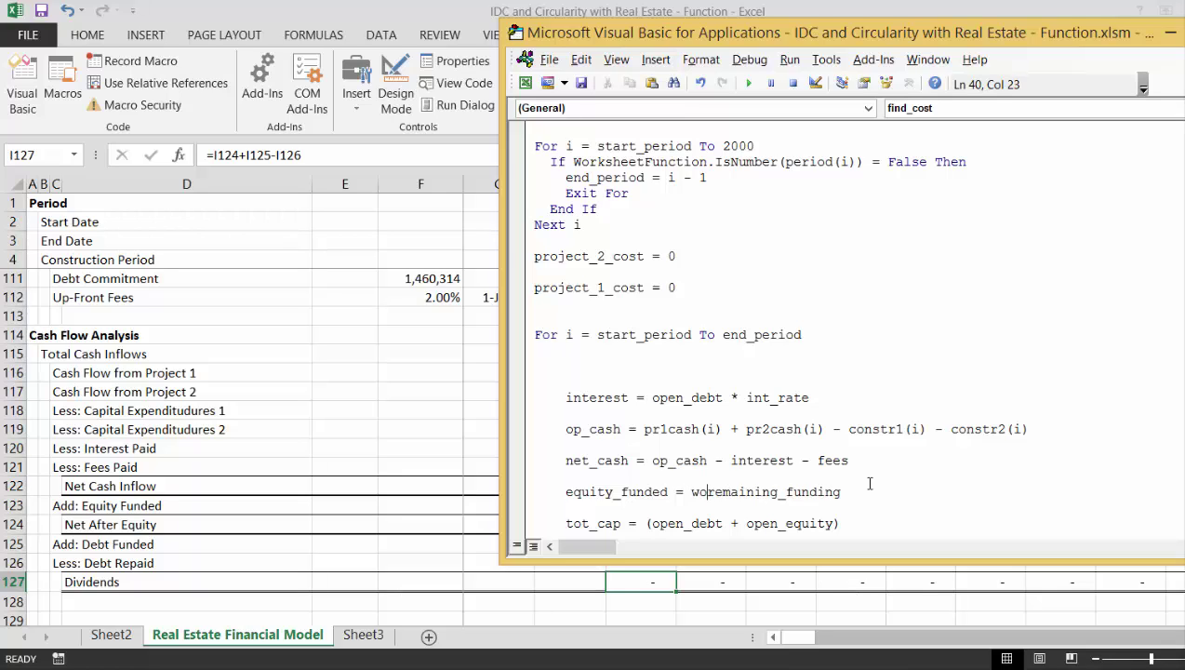
text(tfunctio)
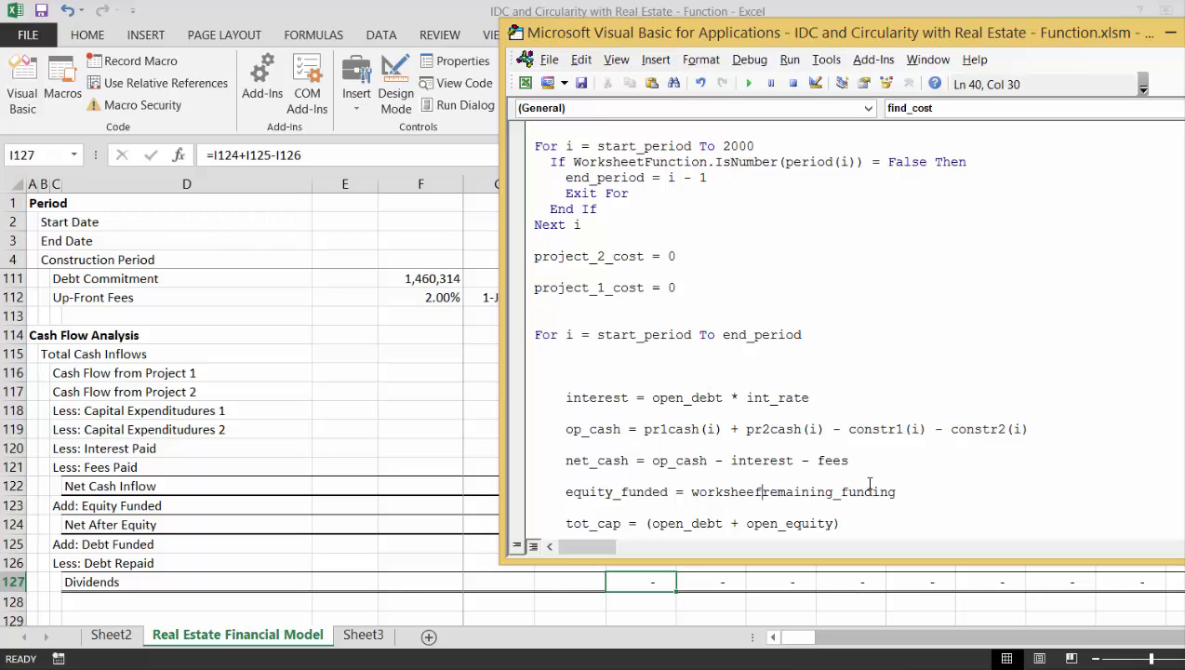
text(n.m)
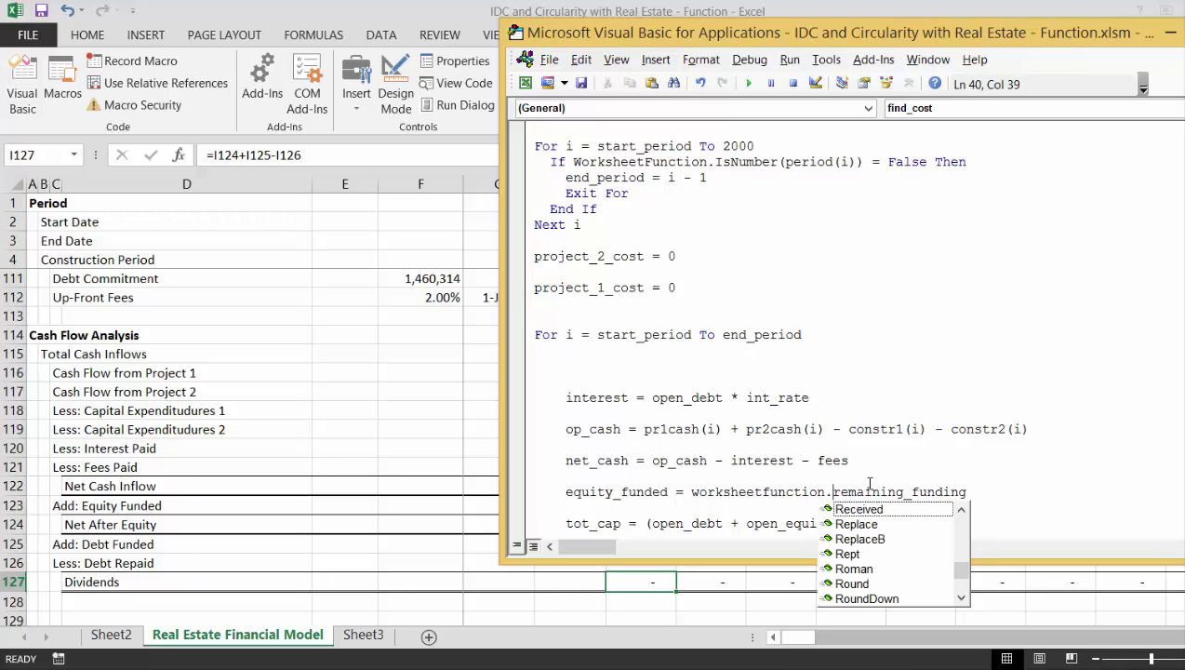
text(in()
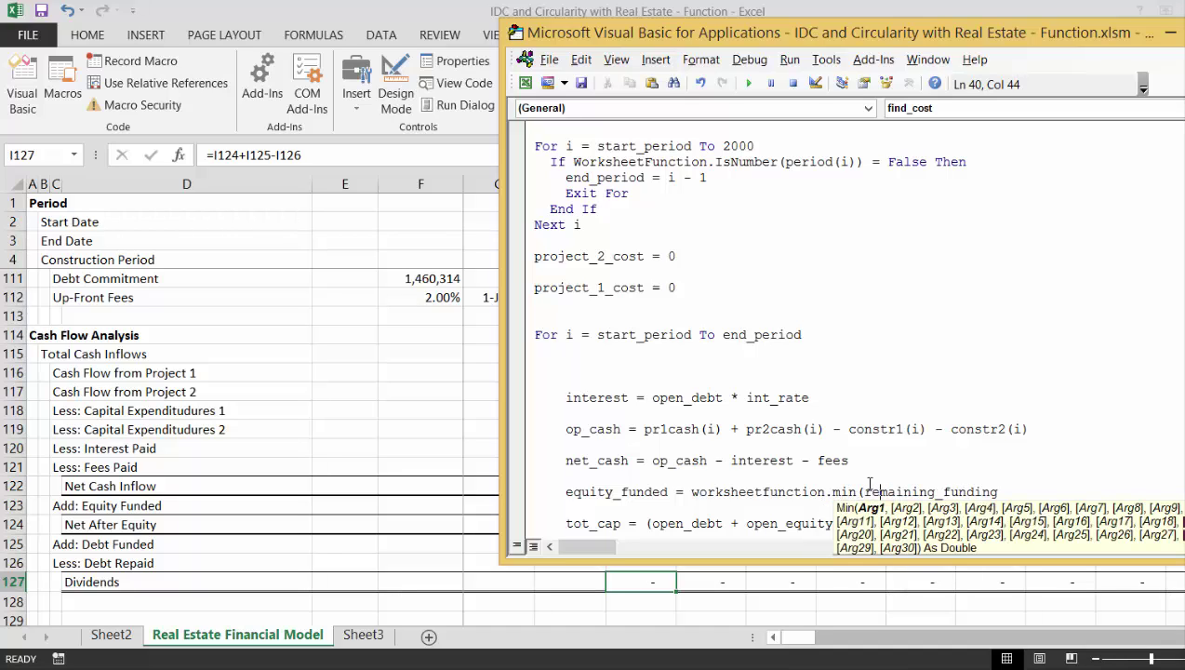
key(Right)
key(Right)
key(Right)
key(Right)
key(Right)
key(Right)
key(Right)
key(Right)
key(Right)
key(Right)
key(Right)
key(Right)
key(Right)
key(Right)
key(Right)
key(Right)
text(,)
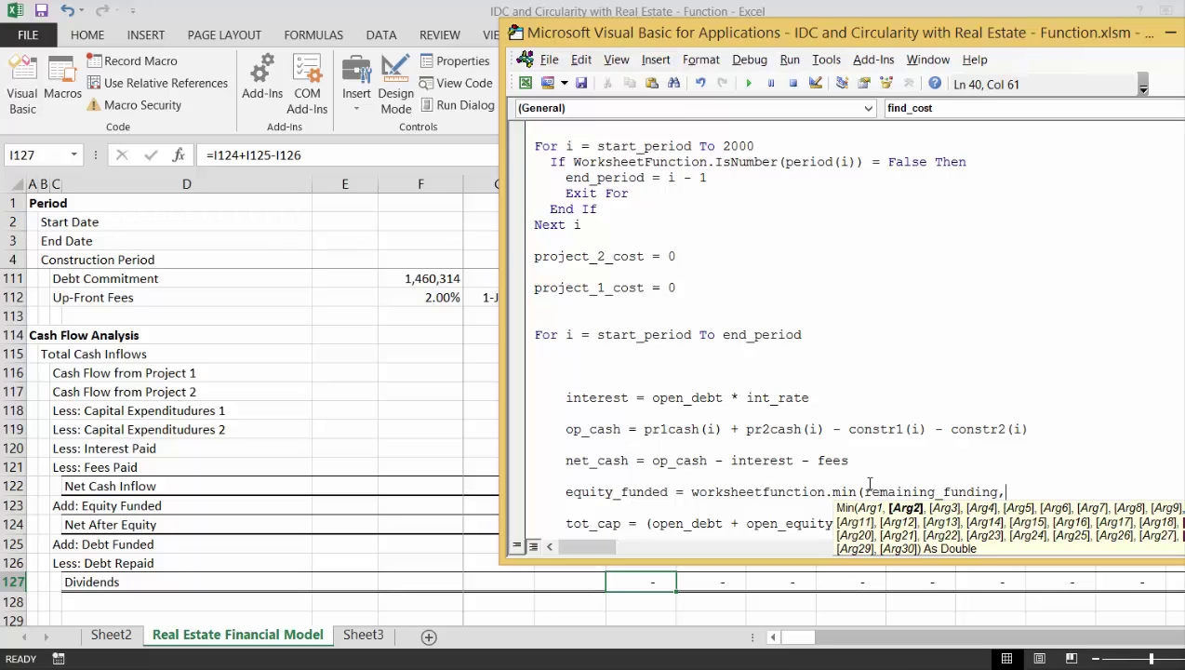
text(net_cs)
text(h)
key(BackSpace)
text(sh)
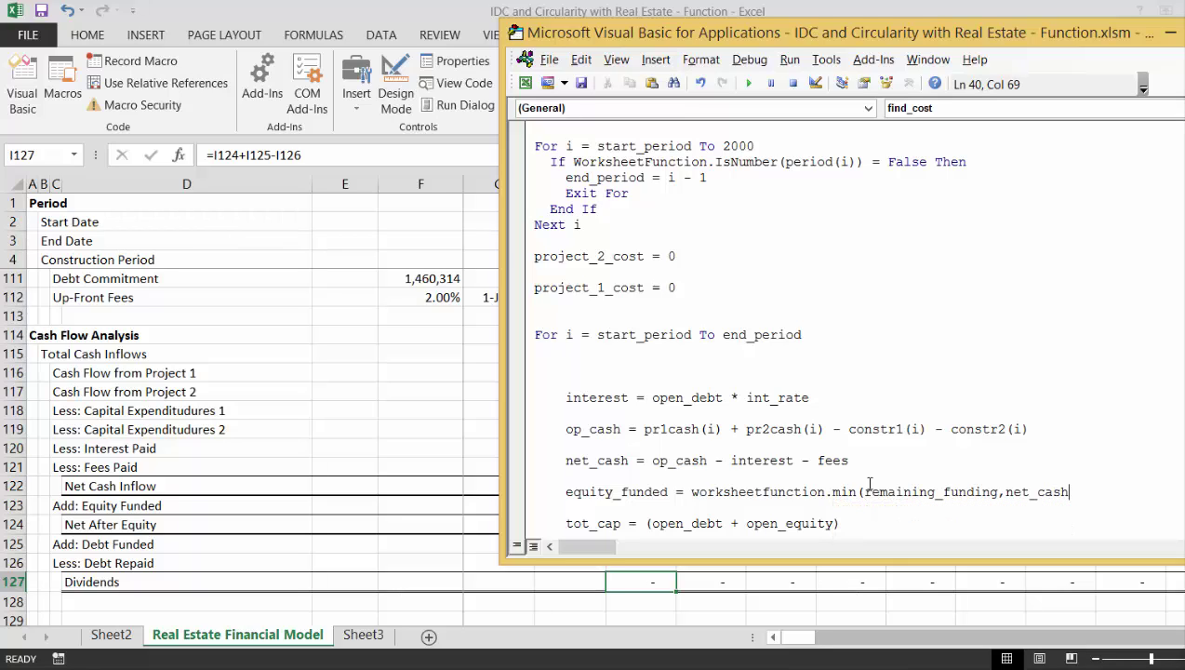
text())
- Put a minus sign before remaining_funding in the equity_funded formula
key(Left)
key(Left)
key(Left)
key(Left)
key(Left)
key(Left)
key(Left)
key(Left)
key(Left)
key(Left)
key(Left)
key(Left)
key(Left)
key(Left)
key(Left)
key(Left)
key(Left)
key(Left)
key(Left)
key(Left)
text(-)
key(Down)
key(Up)
key(Right)
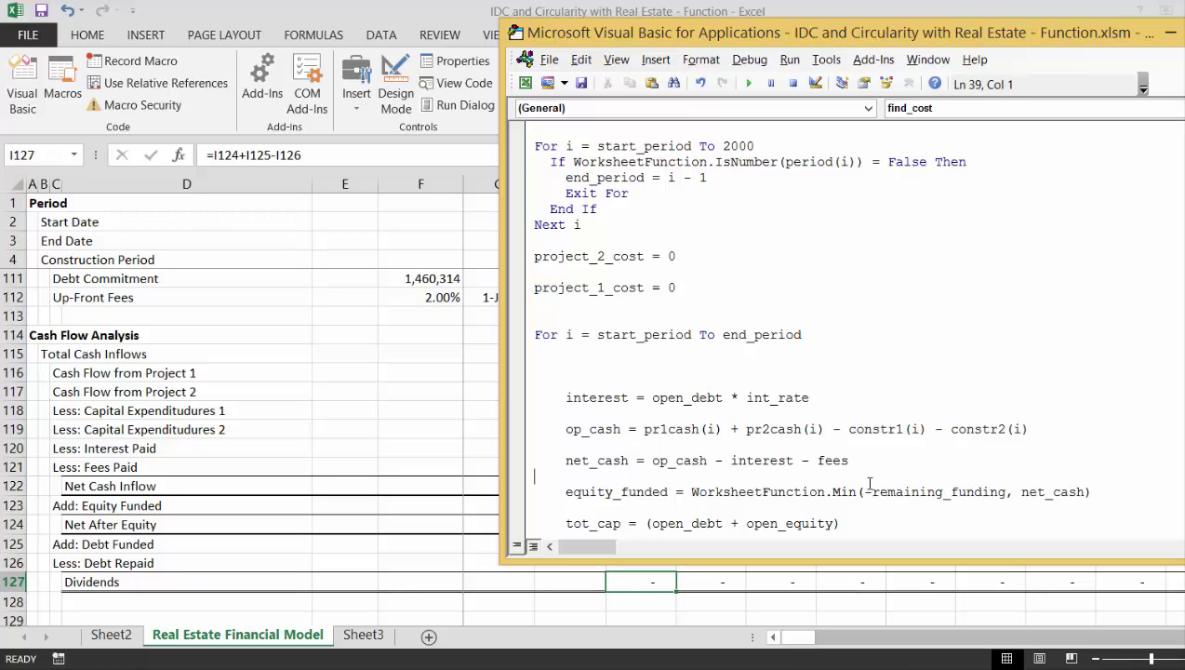
- Nest worksheetfunction.Max around -remaining_funding inside the Min function of the equity_funded line
key(Right)
key(Right)
key(Right)
key(Right)
key(Right)
key(Right)
key(Right)
key(Right)
key(Right)
key(Right)
key(Right)
key(Right)
key(Right)
key(Right)
key(Right)
key(Right)
key(Right)
key(Right)
key(Right)
key(Right)
key(Right)
key(Right)
key(Right)
key(Right)
key(Right)
key(Right)
key(Right)
key(Right)
key(Right)
key(Right)
key(Right)
key(Right)
key(Right)
key(Right)
key(Right)
key(Right)
key(Right)
key(Right)
key(Right)
key(Left)
text(wor)
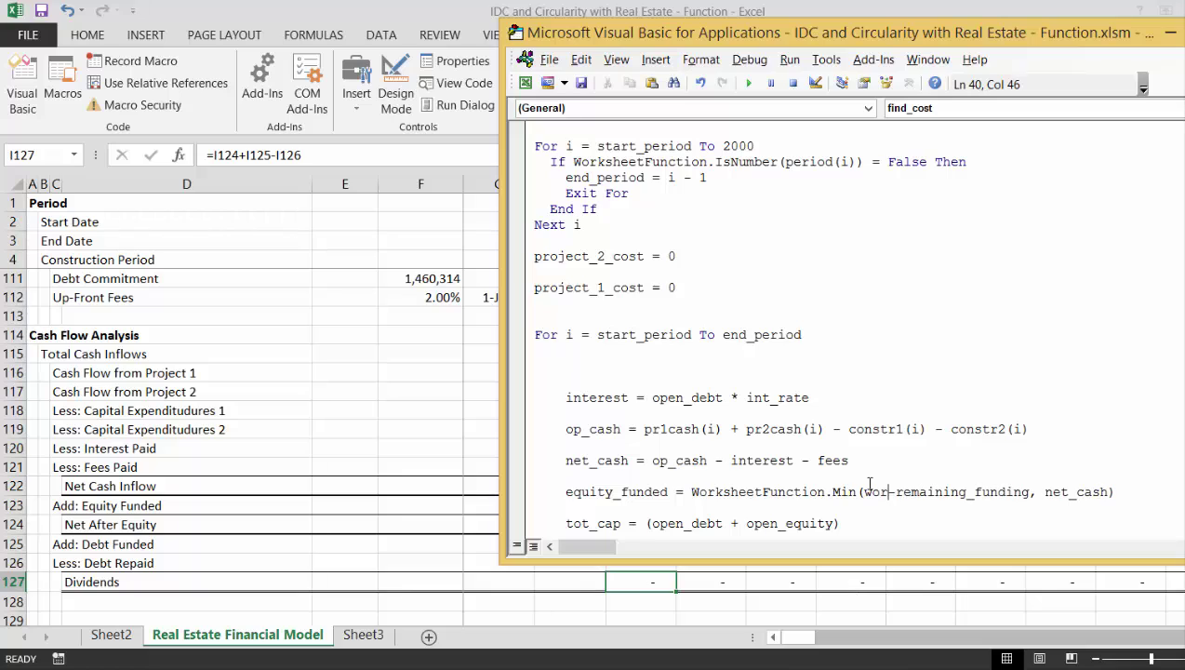
text(ksheetf)
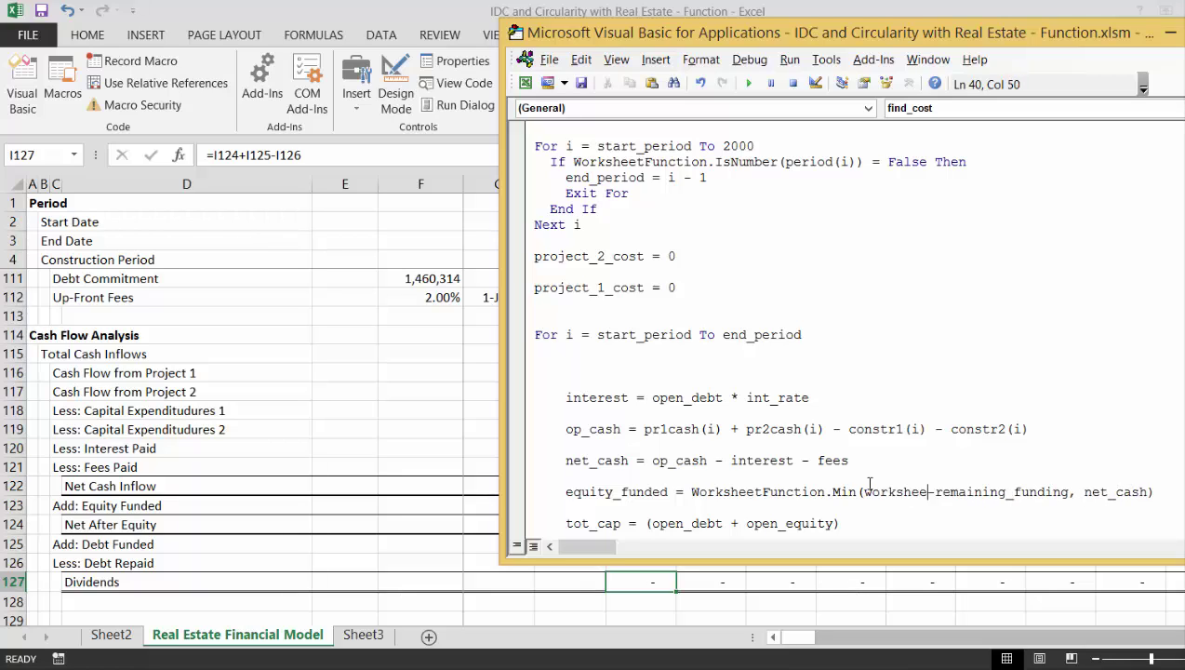
text(unc)
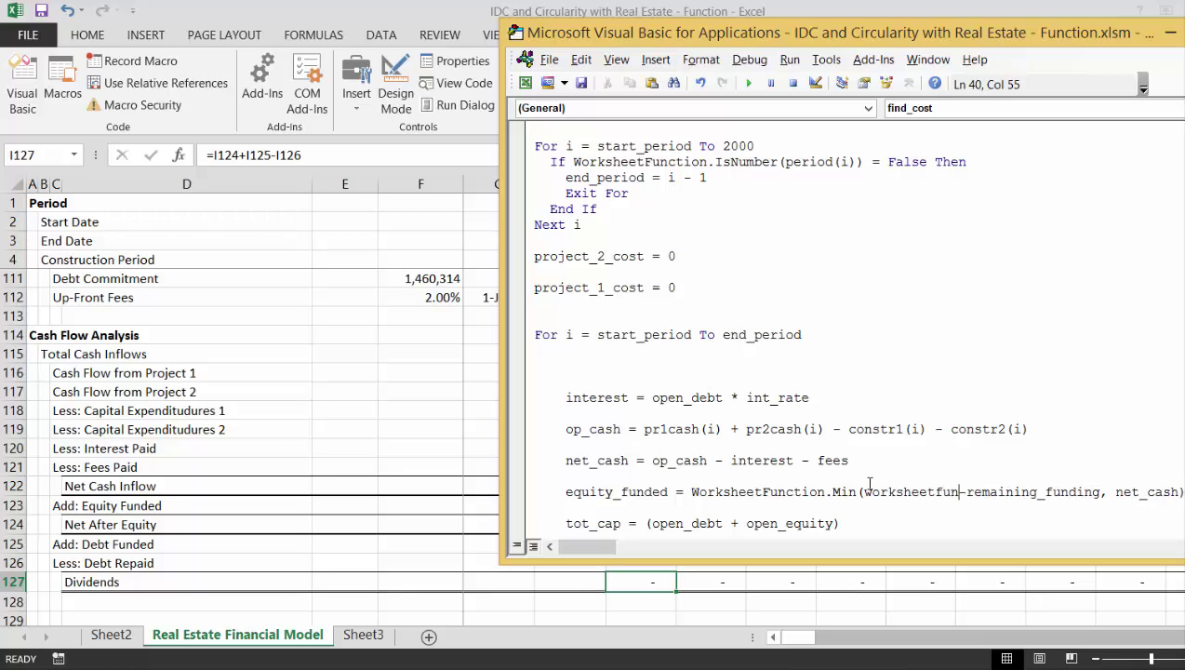
text(tion)
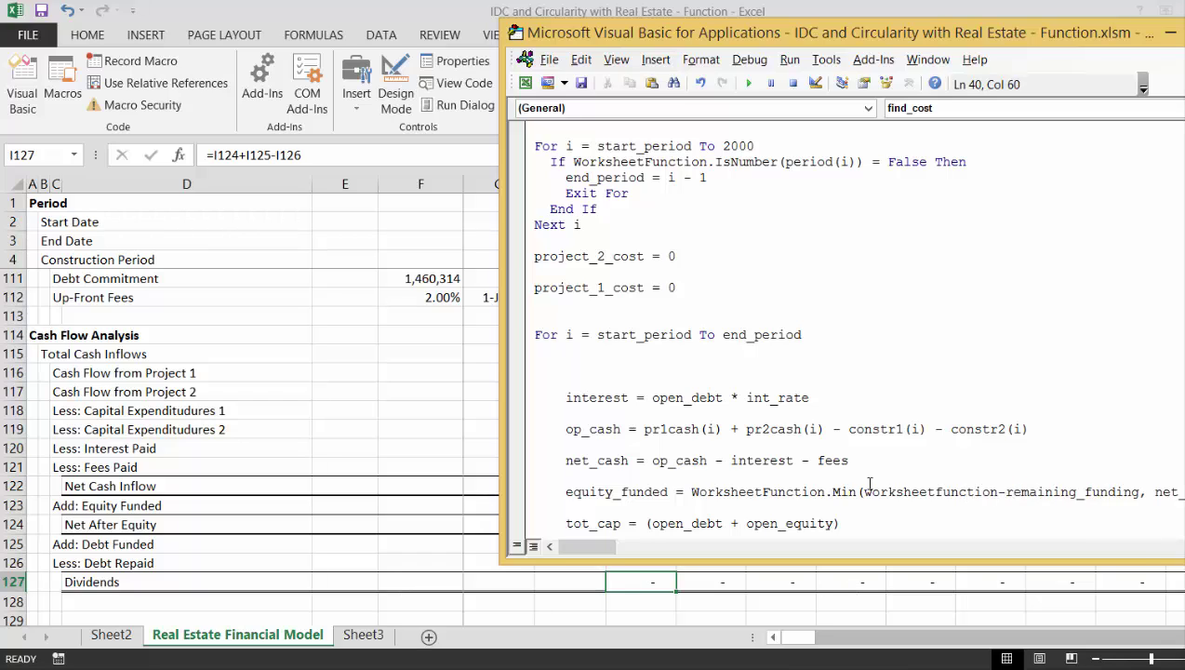
text(.Max()
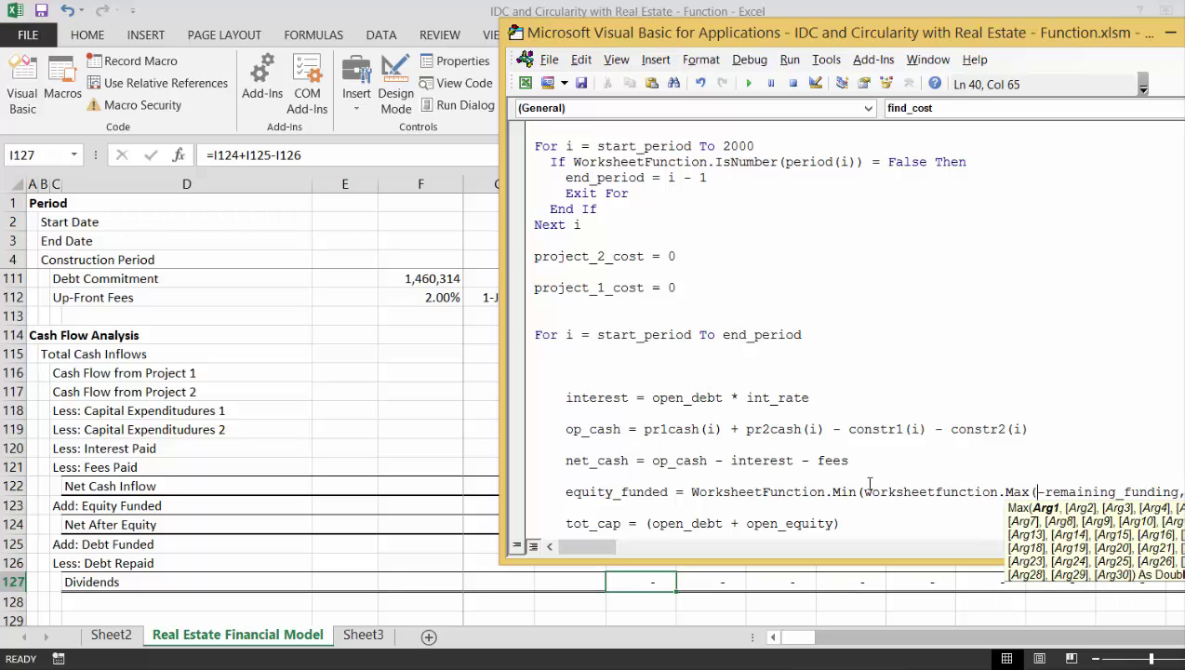
key(Right)
key(Right)
key(Right)
key(Right)
key(Right)
key(Right)
key(Right)
key(Right)
key(Right)
key(Right)
key(Right)
key(Right)
key(Right)
key(Right)
key(Right)
key(Right)
key(Right)
key(Right)
key(Right)
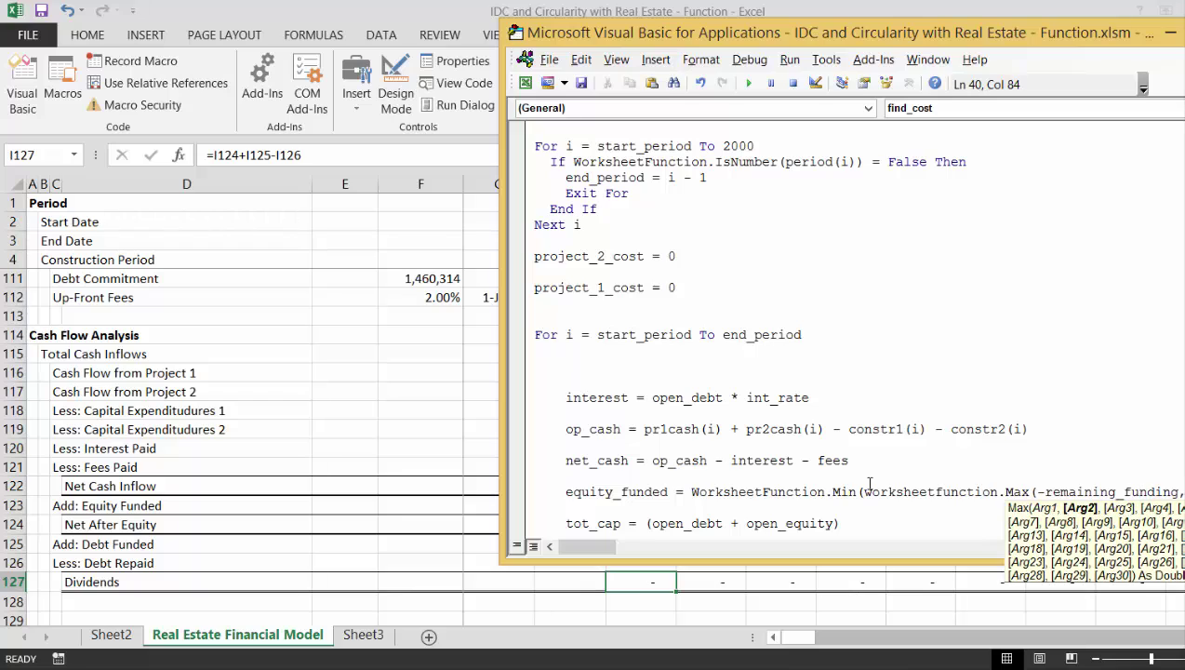
key(Right)
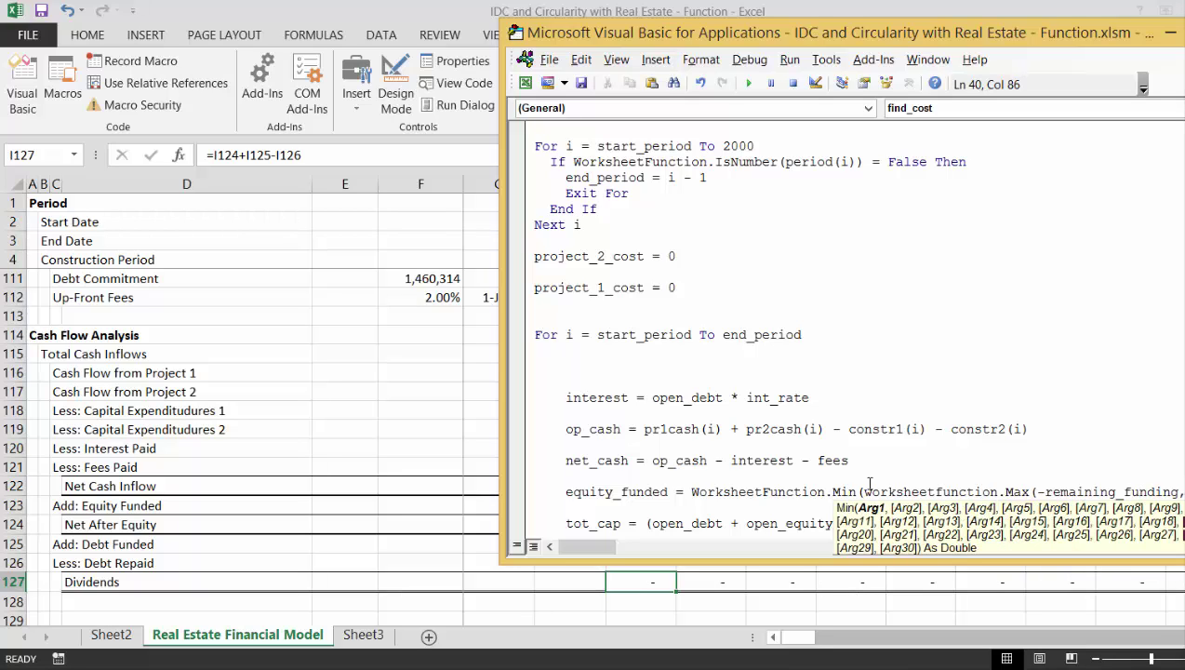
key(Up)
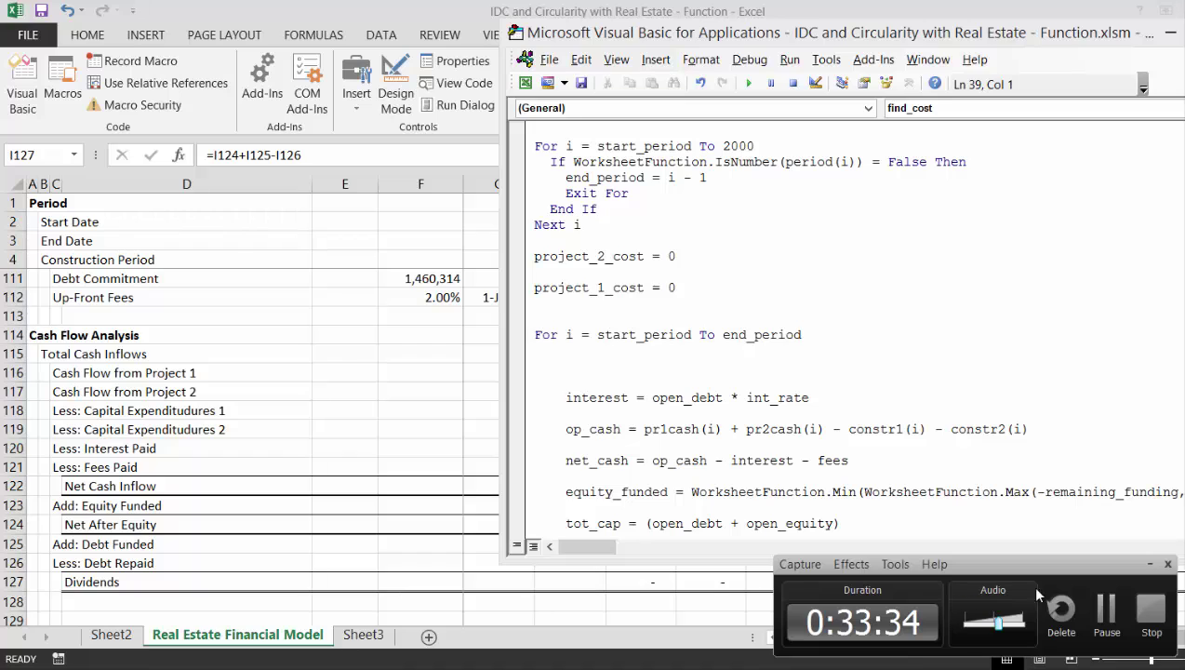
click(1106, 608)
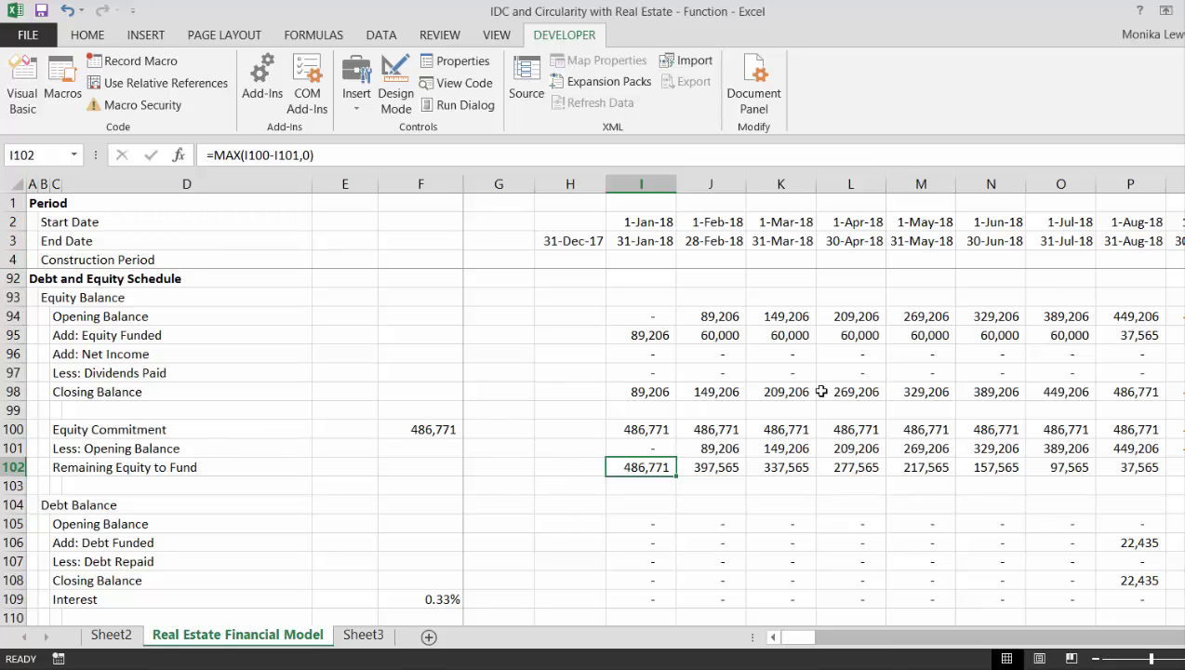
- Examine the Remaining Equity to Fund formulas in the first periods of the worksheet's equity schedule
key(Right)
key(Right)
key(Left)
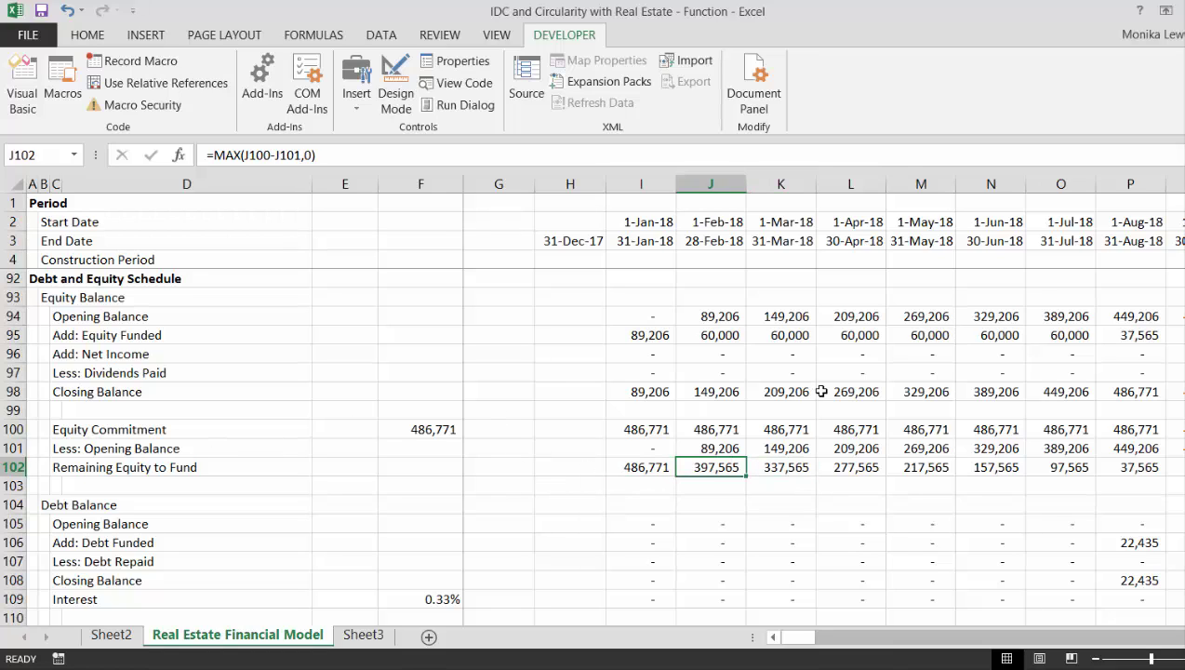
key(Left)
key(F2)
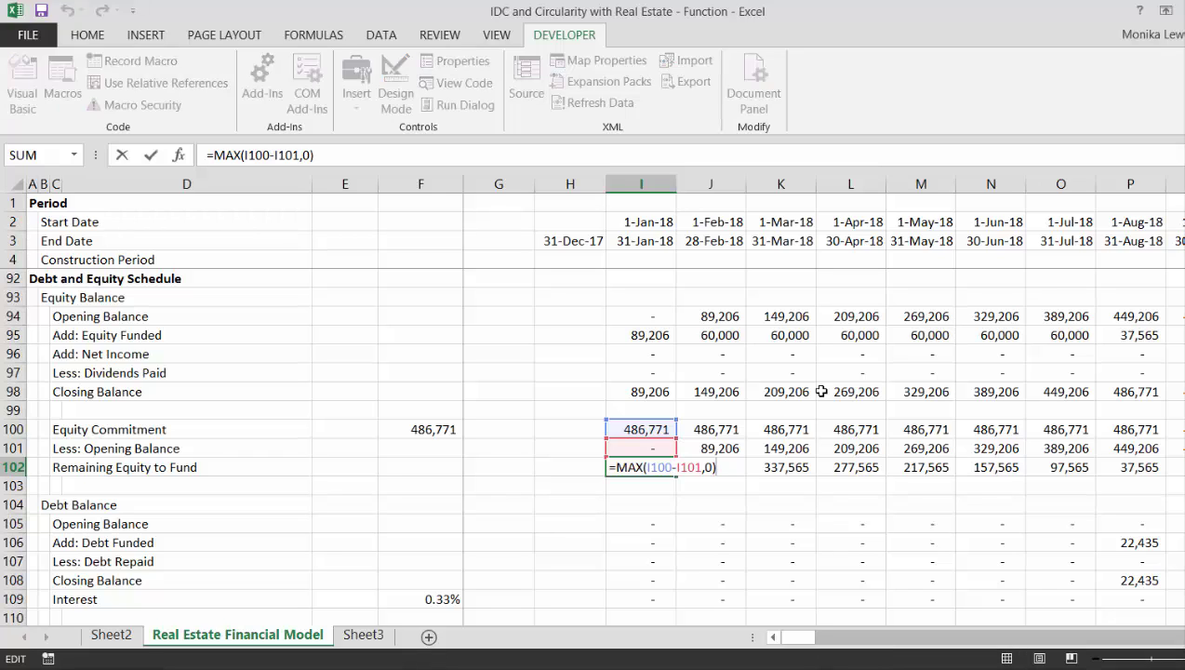
key(Escape)
key(Right)
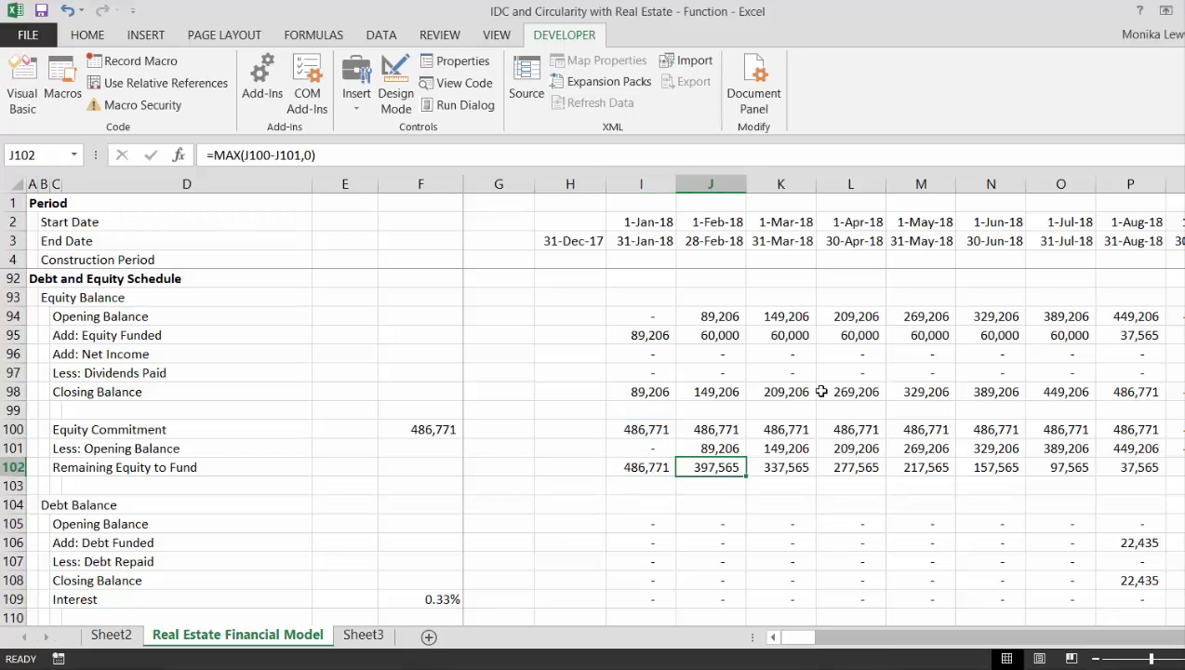
- Examine the Remaining Equity to Fund row across the monthly periods from February 2018 through late 2019
key(Right)
key(Right)
key(Right)
key(Right)
key(Right)
key(Right)
key(Right)
key(Right)
key(Right)
key(Right)
key(Right)
key(Right)
key(Right)
key(Right)
key(Right)
key(Right)
key(Right)
key(Right)
key(Right)
key(Right)
key(Right)
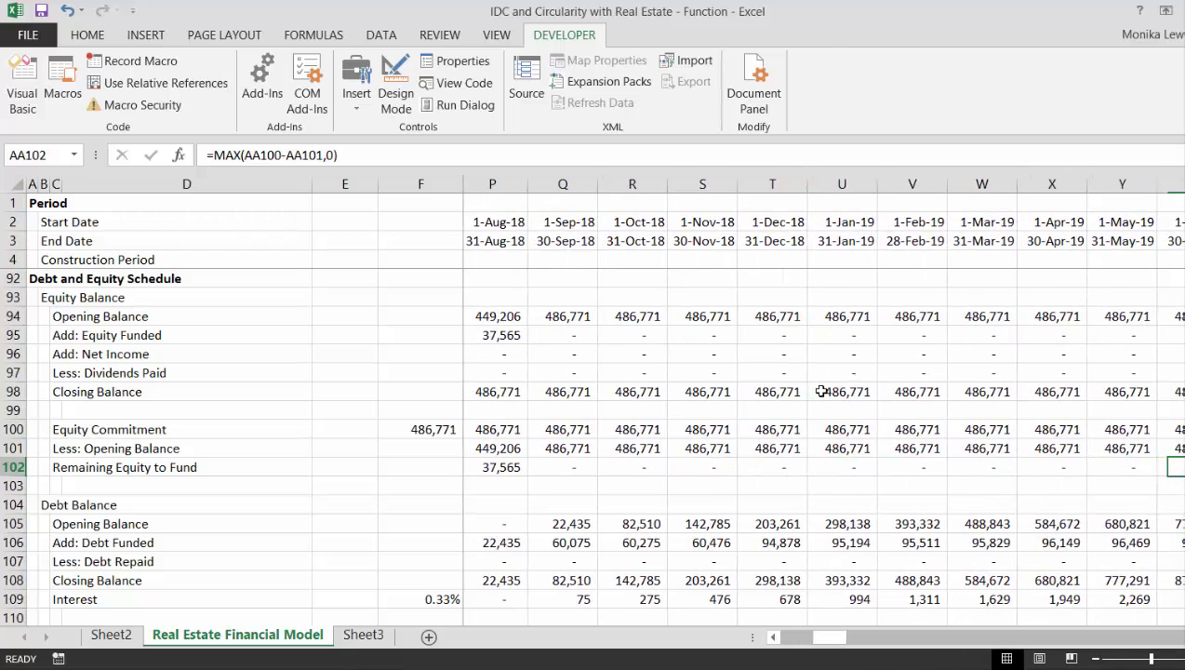
key(Right)
key(Right)
key(Right)
key(Right)
key(Right)
key(Left)
key(Left)
key(Left)
key(Left)
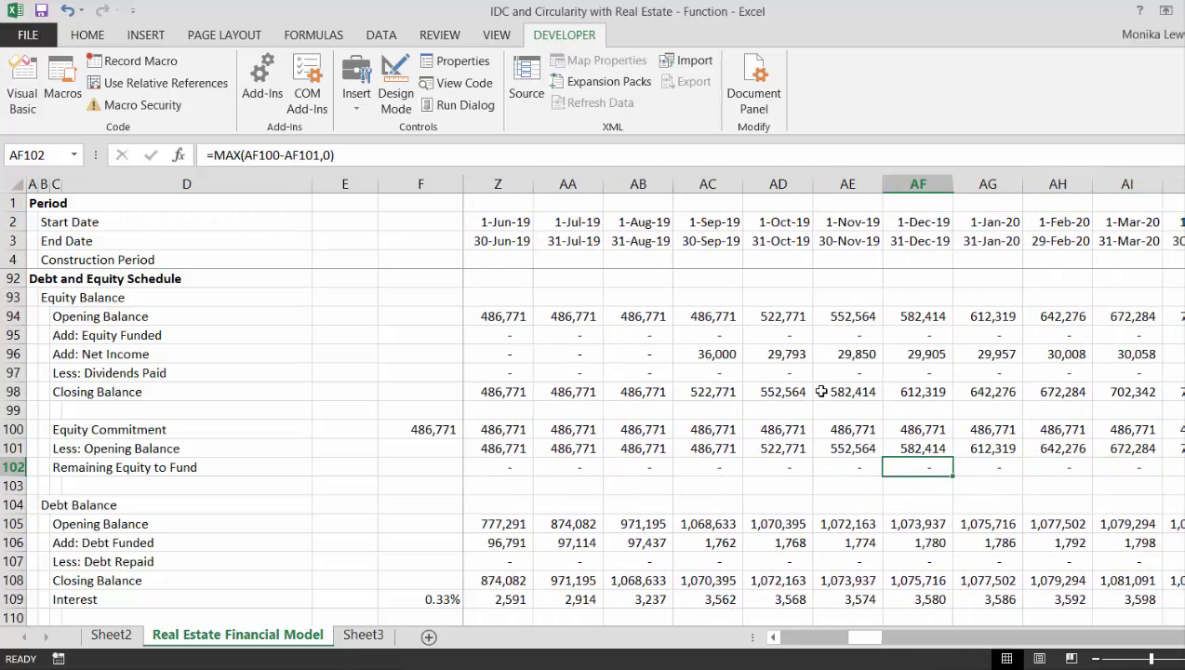
- Examine the Less: Opening Balance row above Remaining Equity to Fund across the periods from late 2019 through December 2021
key(Up)
key(Right)
key(Right)
key(Right)
key(Right)
key(Right)
key(Right)
key(Right)
key(Right)
key(Right)
key(Right)
key(Right)
key(Right)
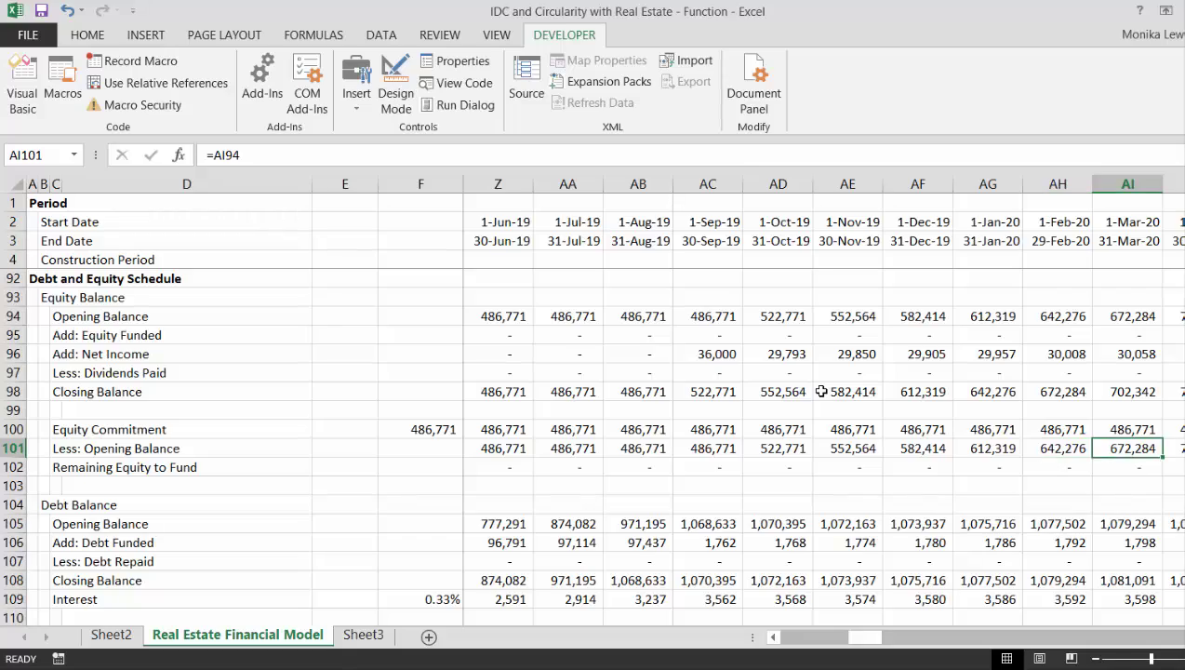
key(Right)
key(Right)
key(Right)
key(Right)
key(Right)
key(Right)
key(Right)
key(Right)
key(Right)
key(Right)
key(Right)
key(Right)
key(Right)
key(Right)
key(Right)
key(Right)
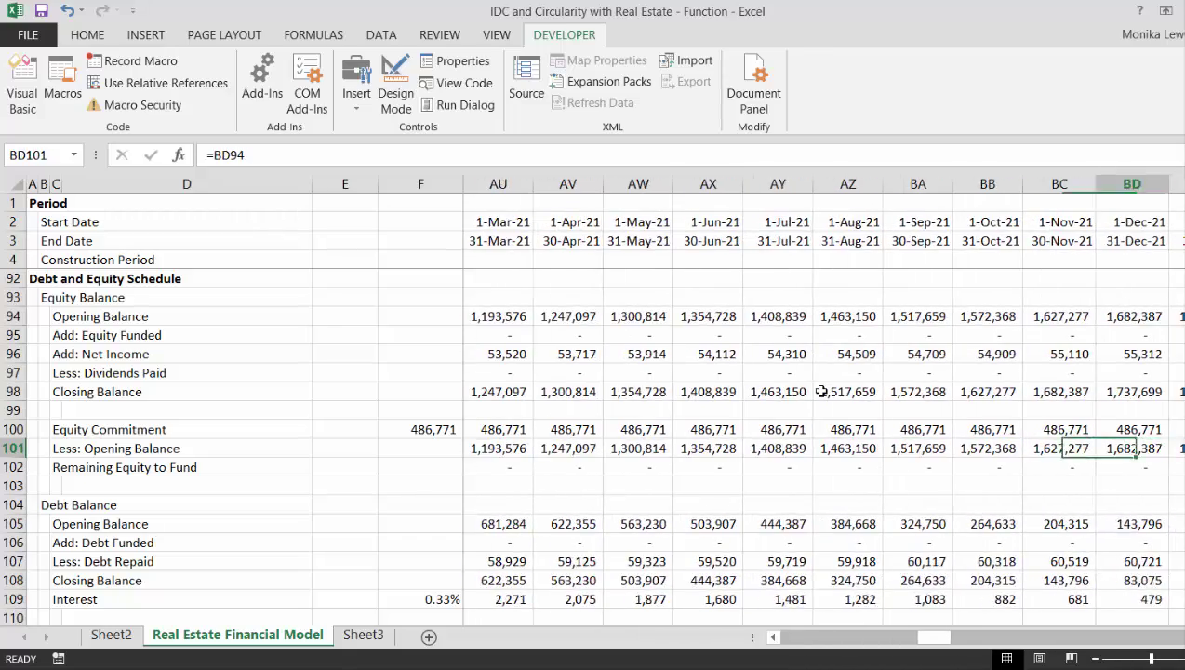
- Trace the Less: Opening Balance row back from December 2021 to the start of the timeline, comparing it with the Equity Commitment
key(Left)
key(Left)
key(Left)
key(Left)
key(Left)
key(Left)
key(Left)
key(Left)
key(Left)
key(Left)
key(Left)
key(Left)
key(Left)
key(Left)
key(Left)
key(Left)
key(Left)
key(Left)
key(Left)
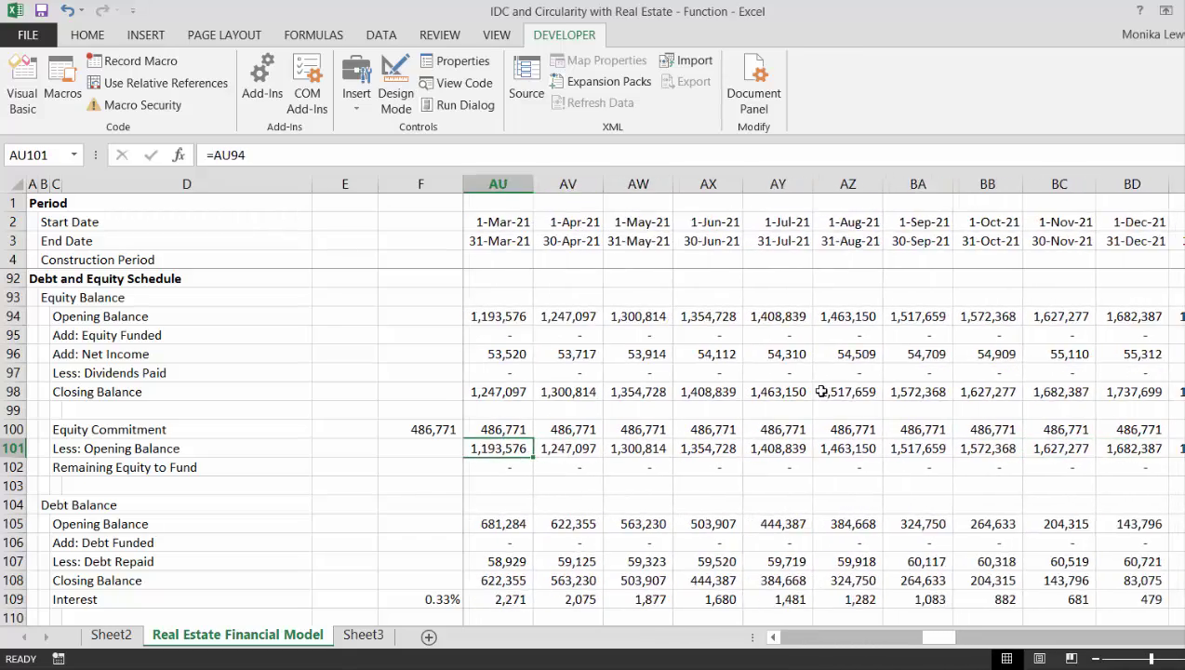
key(Left)
key(Left)
key(Left)
key(Left)
key(Left)
key(Left)
key(Left)
key(Left)
key(Left)
key(Left)
key(Left)
key(Left)
key(Left)
key(Left)
key(Left)
key(Left)
key(Left)
key(Left)
key(Left)
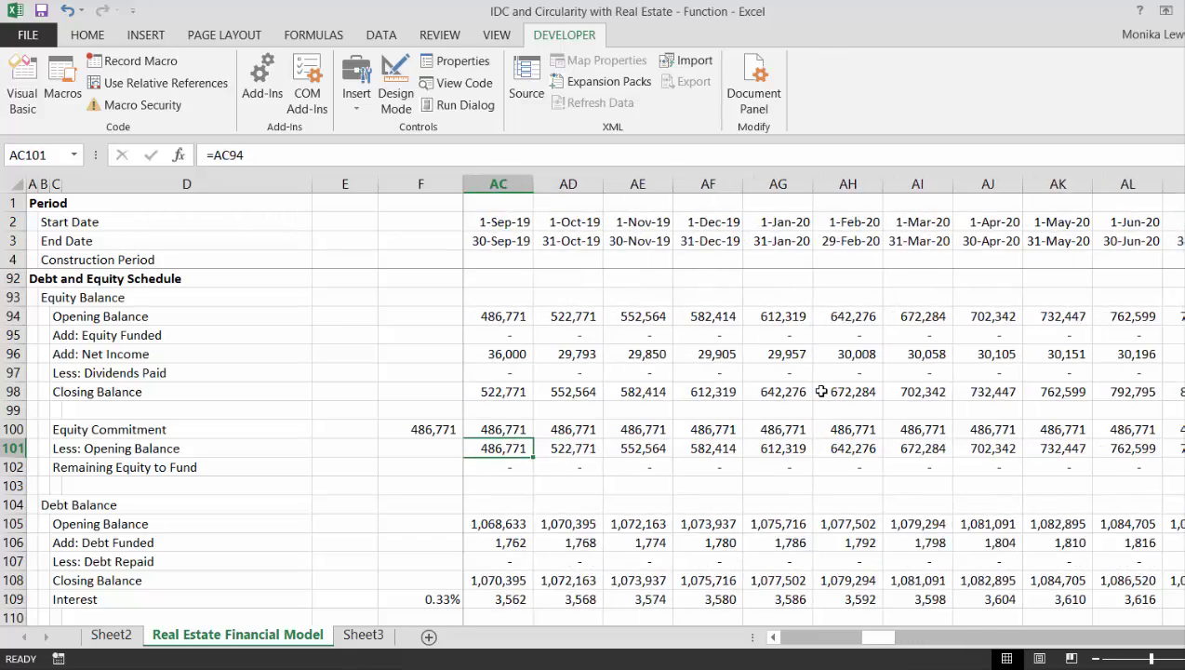
key(Left)
key(Left)
key(Left)
key(Left)
key(Left)
key(Left)
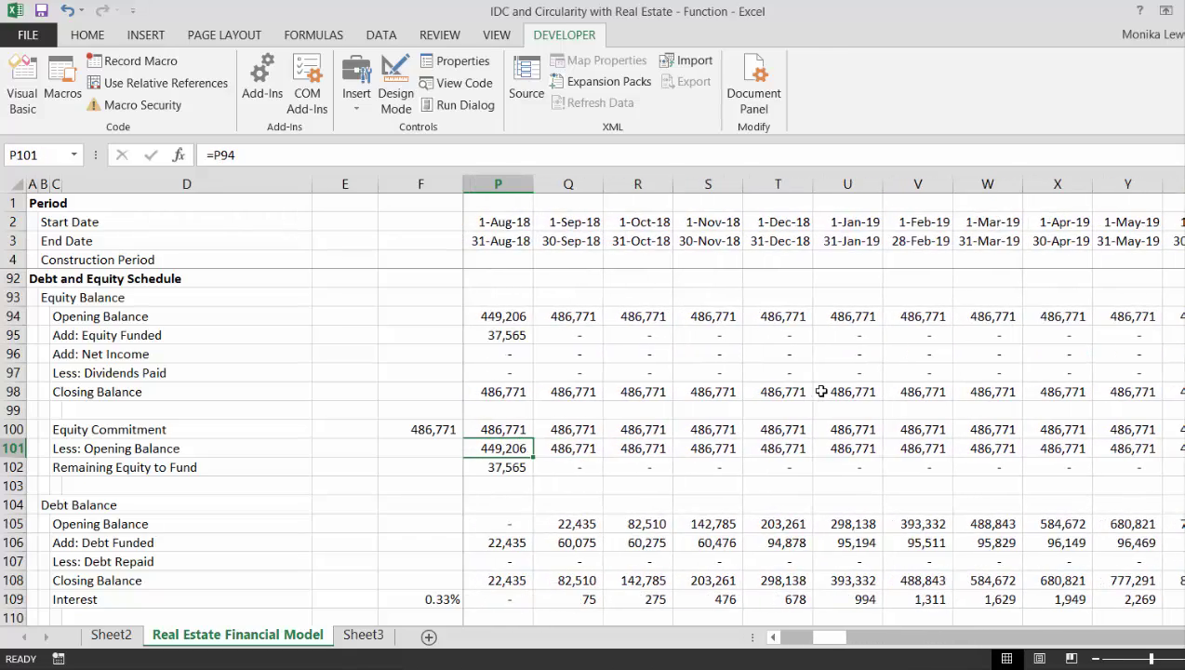
key(Left)
key(Left)
key(Left)
key(Left)
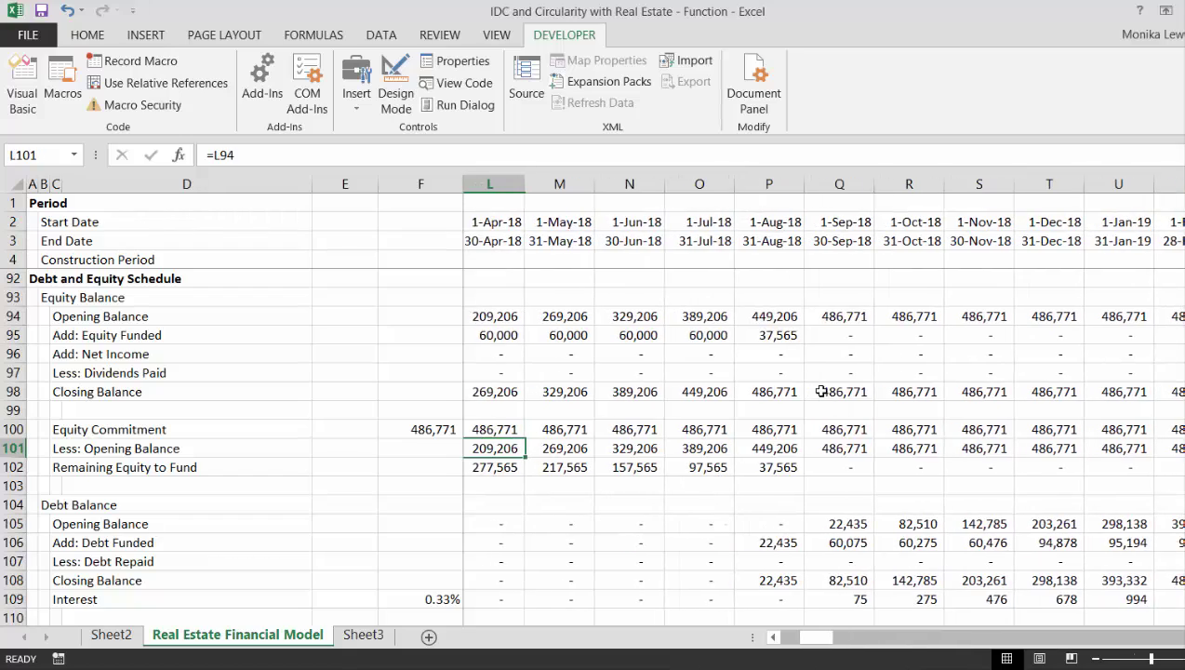
key(Left)
key(Left)
key(Left)
key(Left)
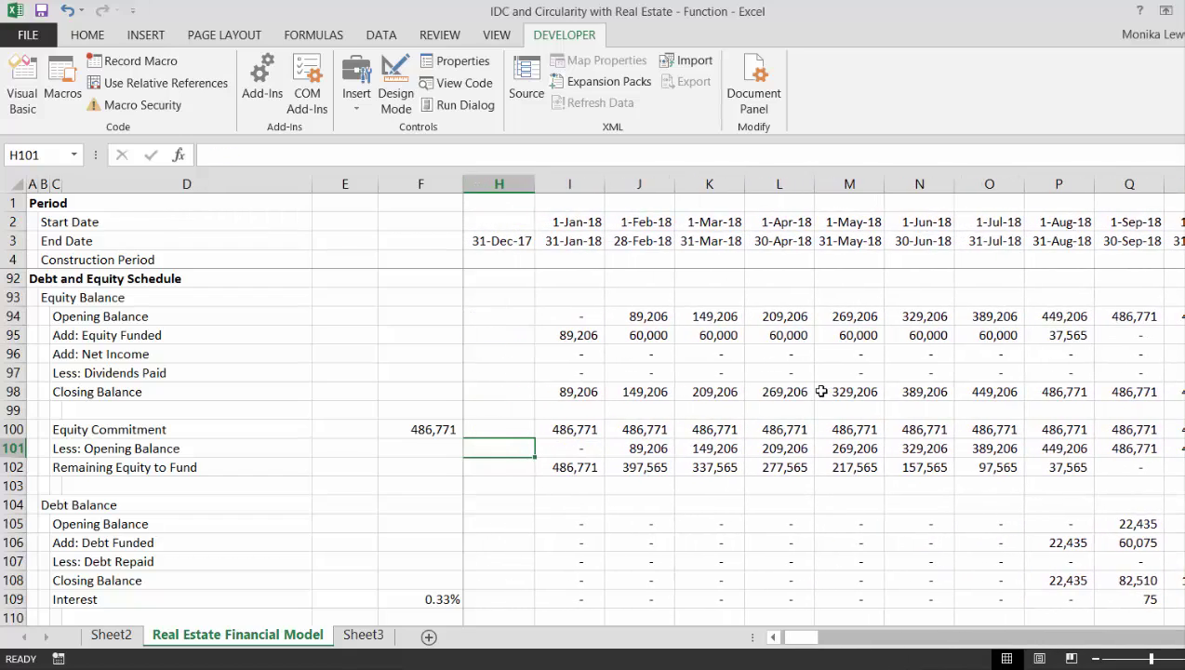
- Review the equity opening balances against the Equity Commitment from January 2018 to October 2019, where net income begins
key(Right)
key(Right)
key(Right)
key(Right)
key(Right)
key(Right)
key(Right)
key(Right)
key(Right)
key(Right)
key(Right)
key(Right)
key(Right)
key(Right)
key(Right)
key(Right)
key(Right)
key(Right)
key(Right)
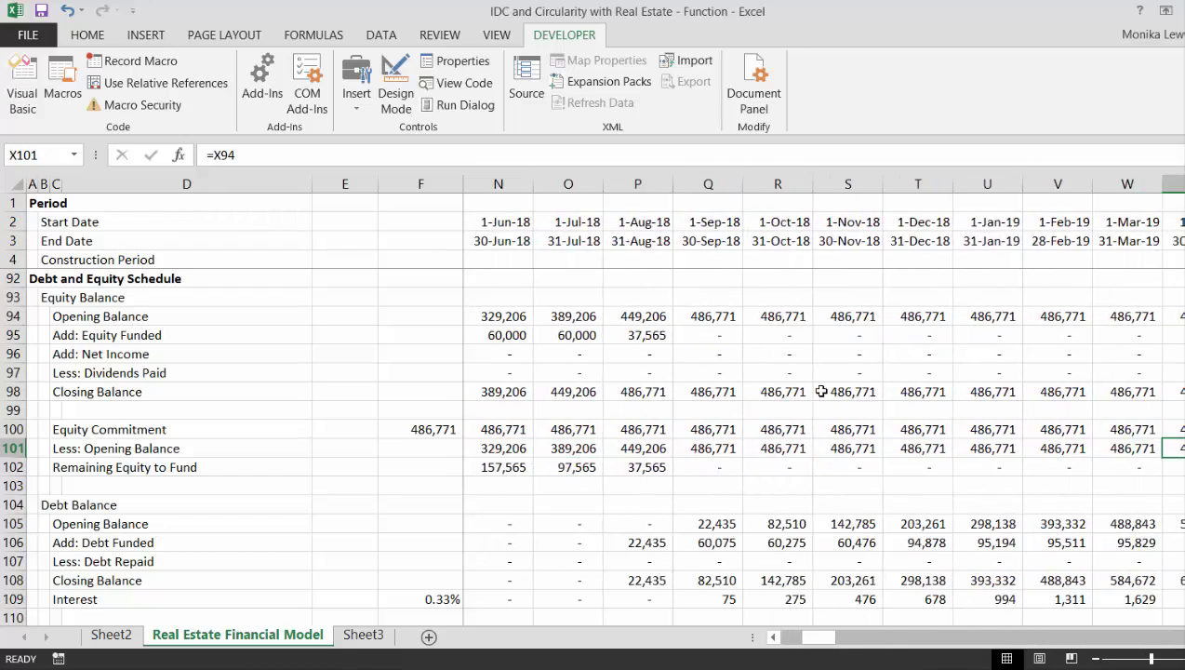
key(Right)
key(Right)
key(Right)
key(Right)
key(Right)
key(Right)
key(Right)
key(Right)
key(Right)
key(Right)
key(Right)
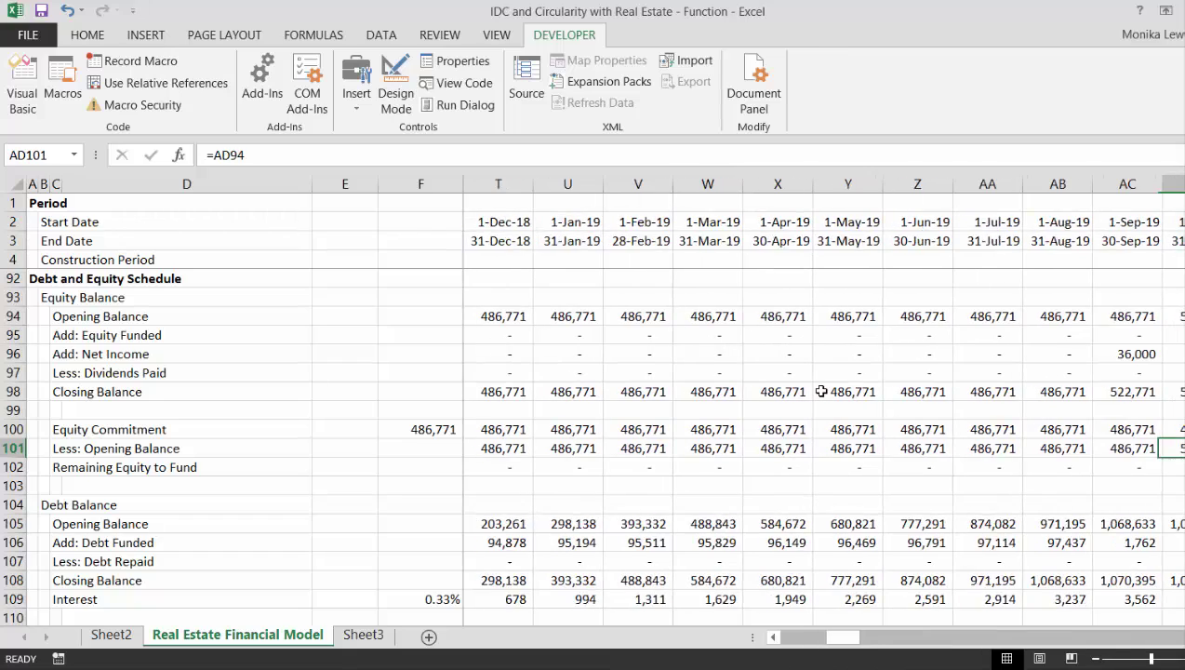
- Trace the Less: Opening Balance row back to the timeline start and inspect the January 2018 Remaining Equity to Fund formula
key(Left)
key(Left)
key(Left)
key(Left)
key(Left)
key(Left)
key(Left)
key(Left)
key(Left)
key(Left)
key(Left)
key(Left)
key(Left)
key(Left)
key(Left)
key(Left)
key(Left)
key(Left)
key(Left)
key(Left)
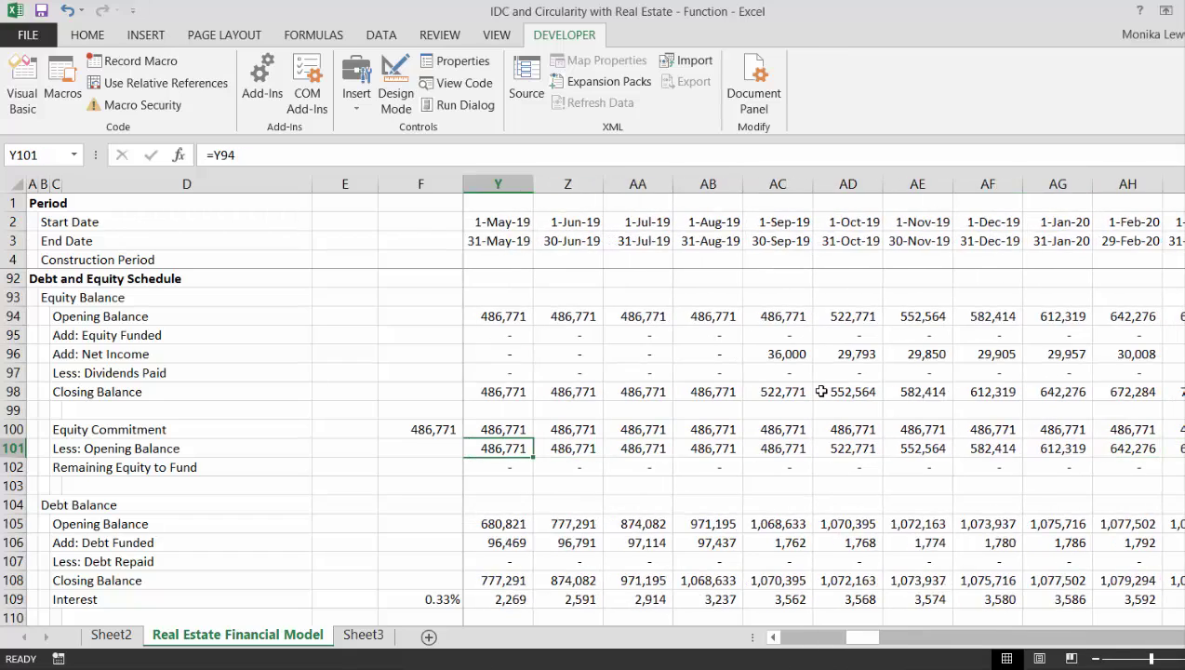
key(Left)
key(Down)
key(Right)
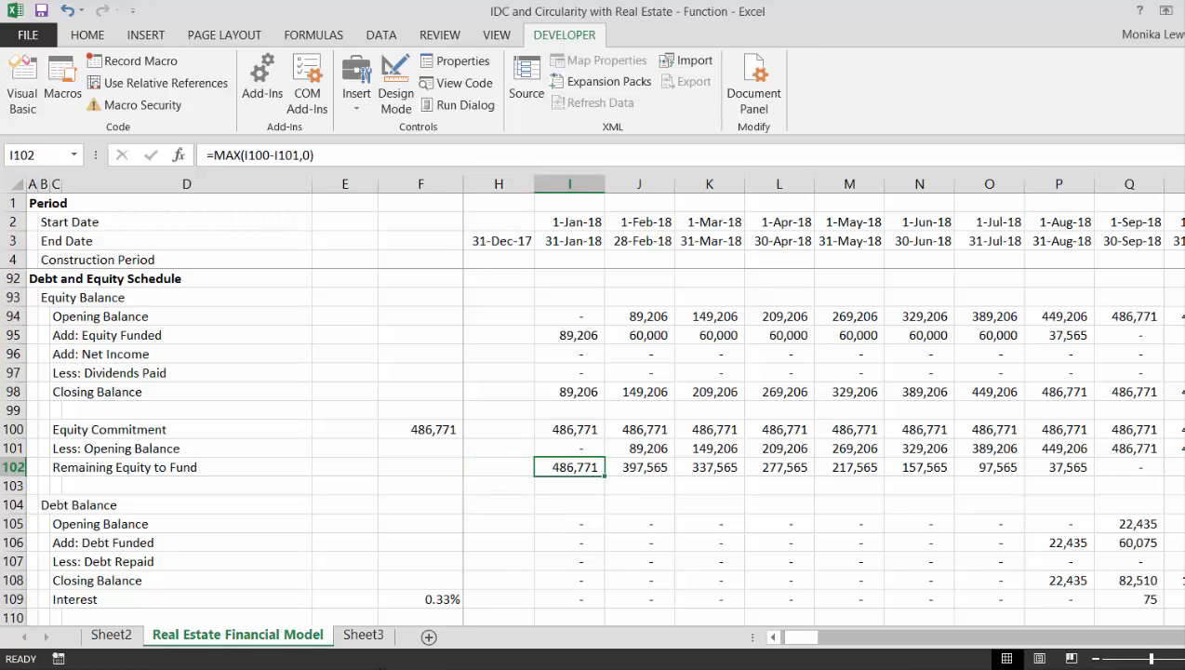
- Switch to the Visual Basic editor and review the find_cost loop from its For line down to the project cost calculations
click(614, 668)
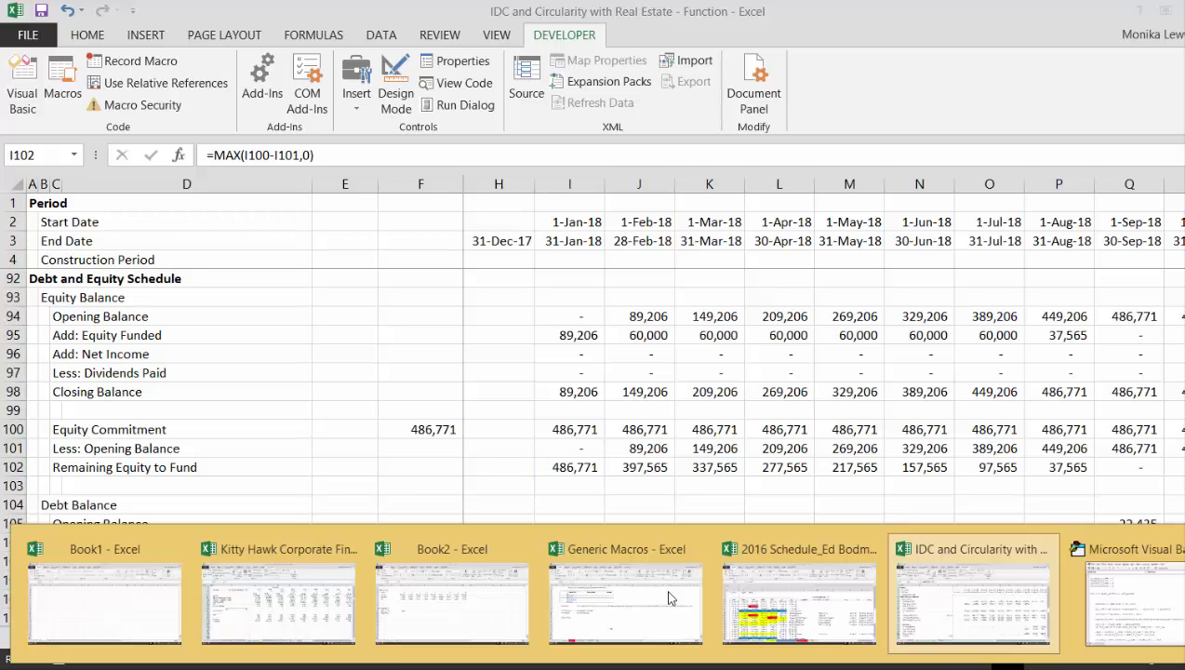
click(1134, 629)
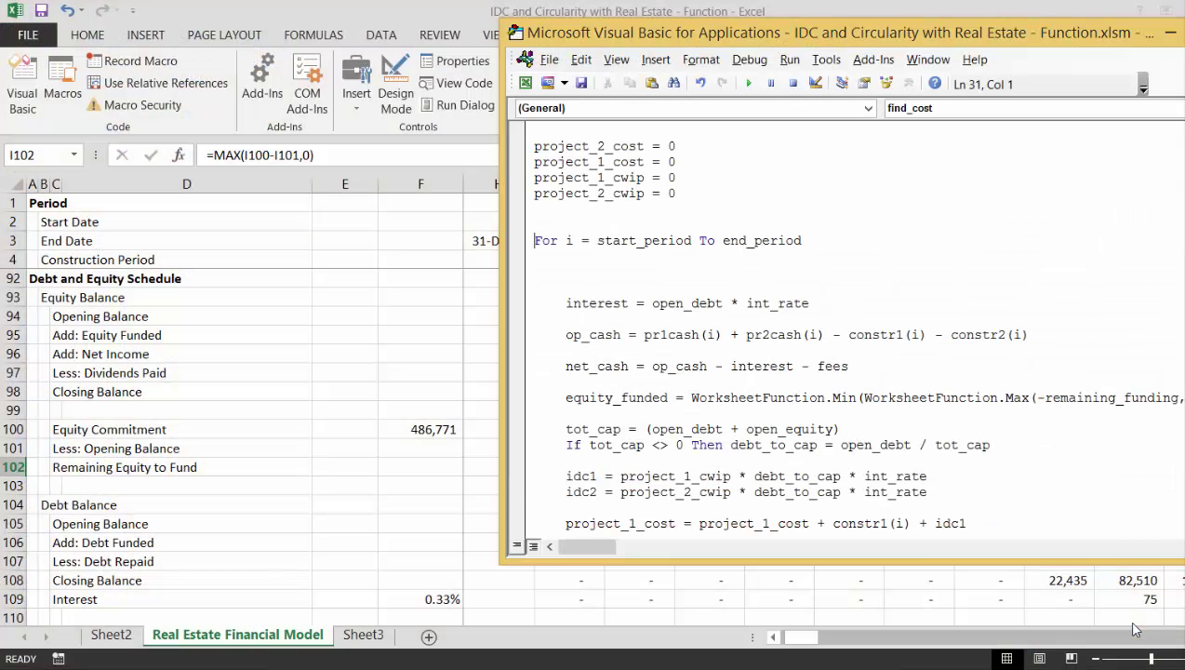
key(Down)
key(Down)
key(Down)
key(Down)
key(Down)
key(Down)
key(Down)
key(Down)
key(Down)
key(Down)
key(Down)
key(Down)
key(Down)
key(Down)
key(Down)
key(Down)
key(Down)
key(Down)
key(Down)
key(Down)
key(Up)
key(Up)
key(Up)
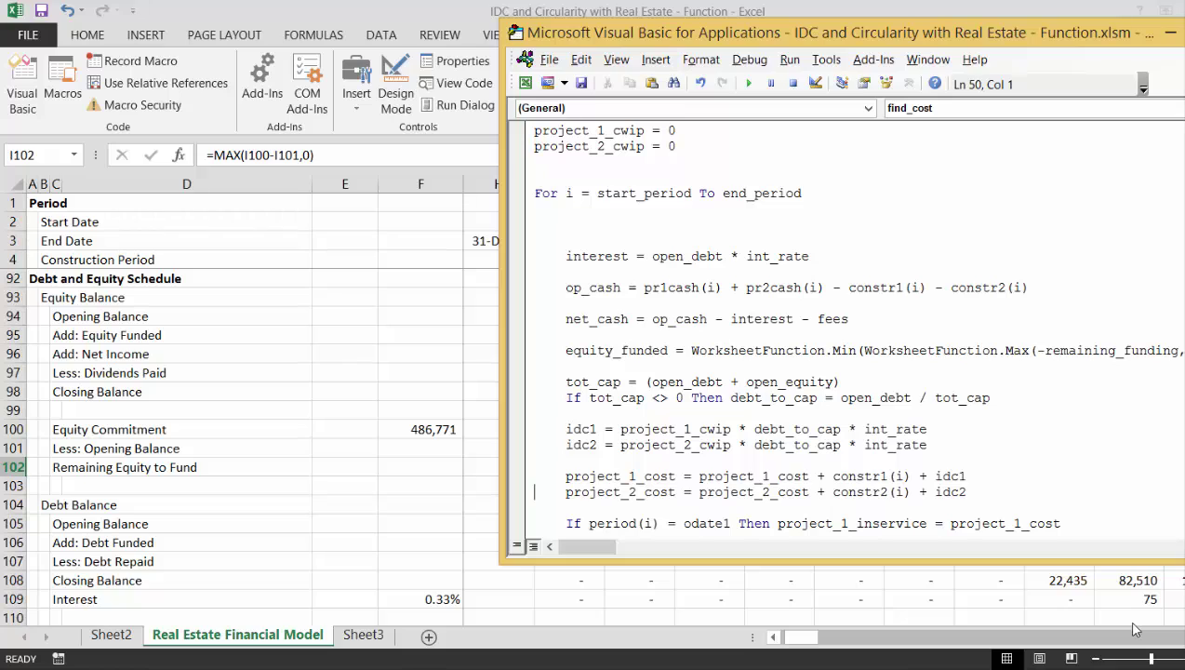
- Add the line remaining_funding = equity_commitment - open_equity between the net_cash and equity_funded lines, set off by blank lines
key(Up)
key(Up)
key(Up)
key(Up)
key(Up)
key(Up)
key(Up)
key(Up)
key(Up)
key(Up)
key(Down)
key(Return)
key(Return)
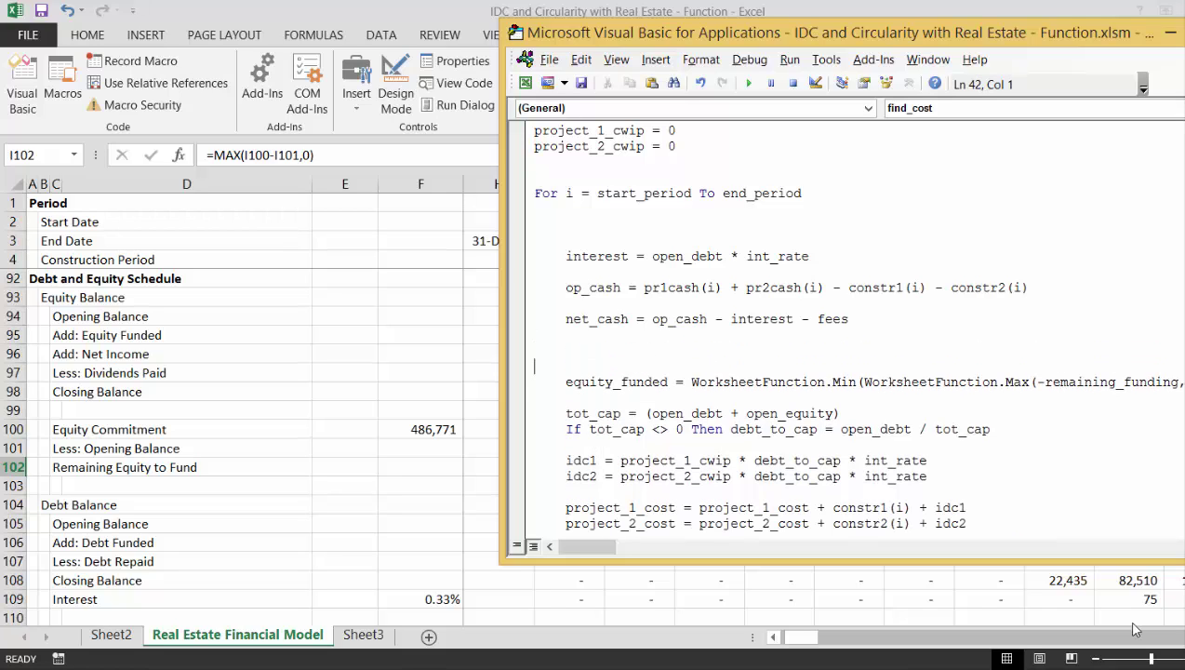
key(Up)
text(rem)
key(BackSpace)
key(BackSpace)
key(BackSpace)
text(remaining_funding)
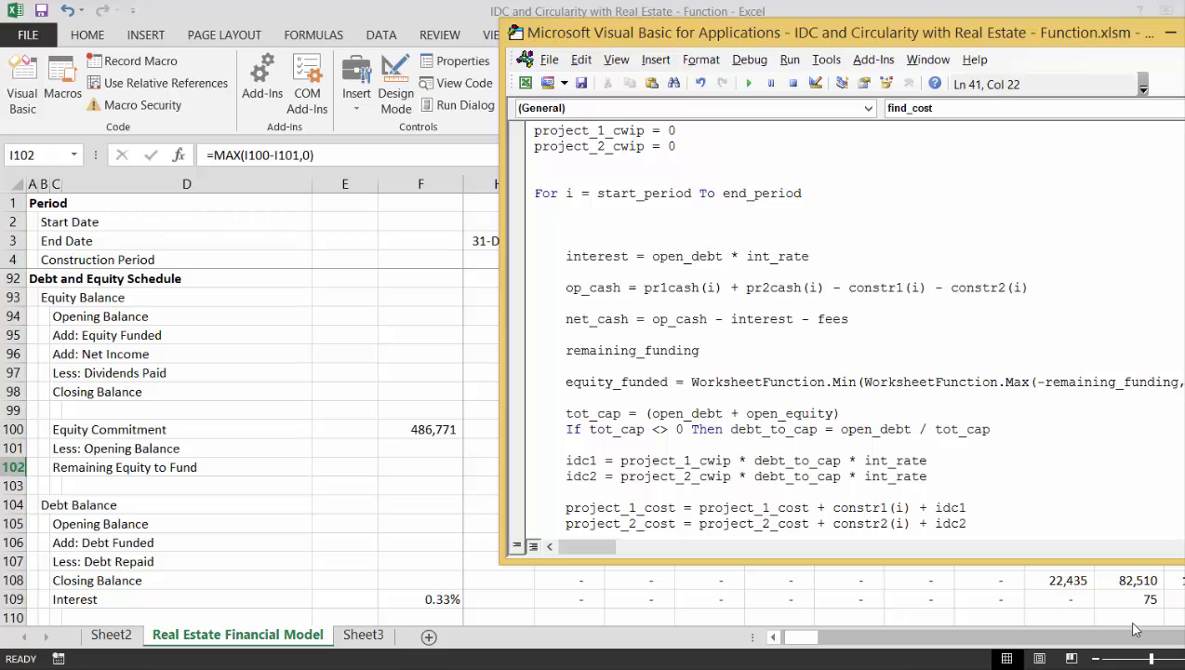
text( = equity_commitment )
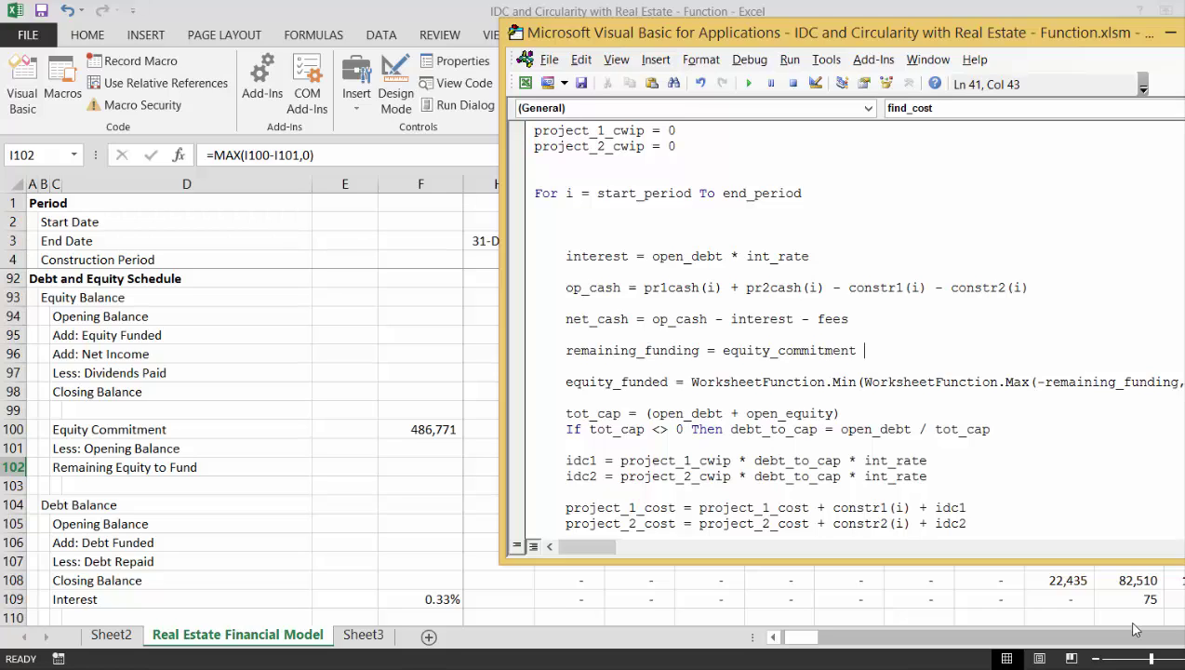
text(- open_equity)
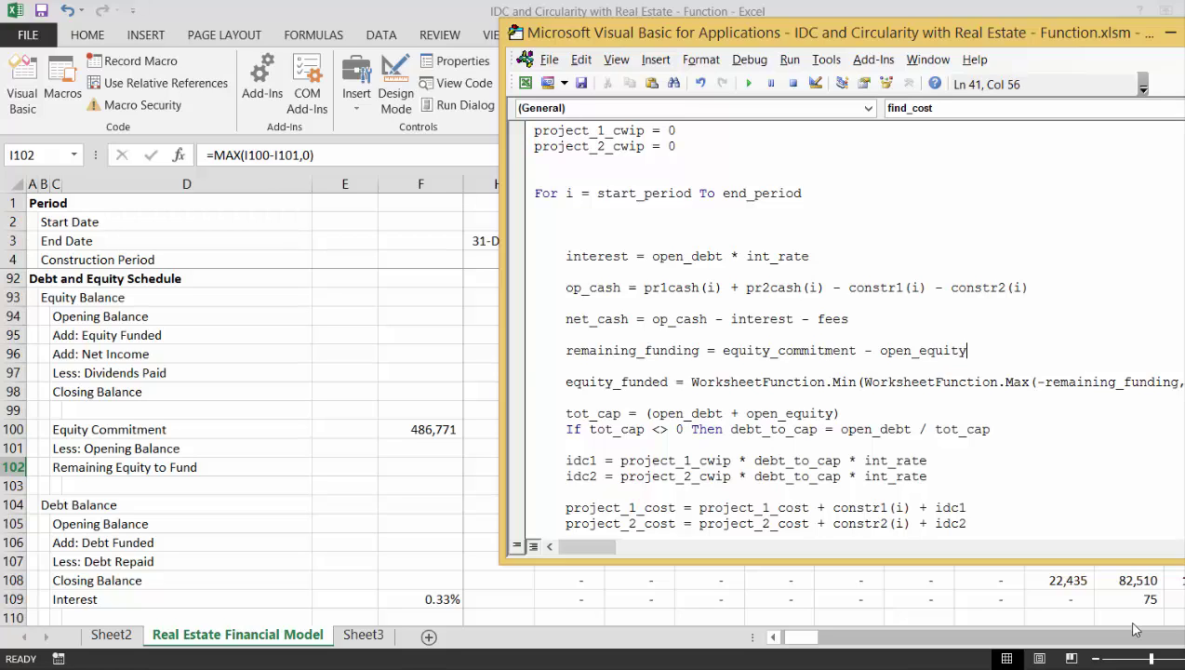
- Replace remaining_funding with net_cash inside the Max function of the equity_funded line, keeping the minus sign
key(Down)
key(Down)
key(Right)
key(Right)
key(Right)
key(Right)
key(Right)
key(Right)
key(Right)
key(Right)
key(Right)
key(Right)
text(net)
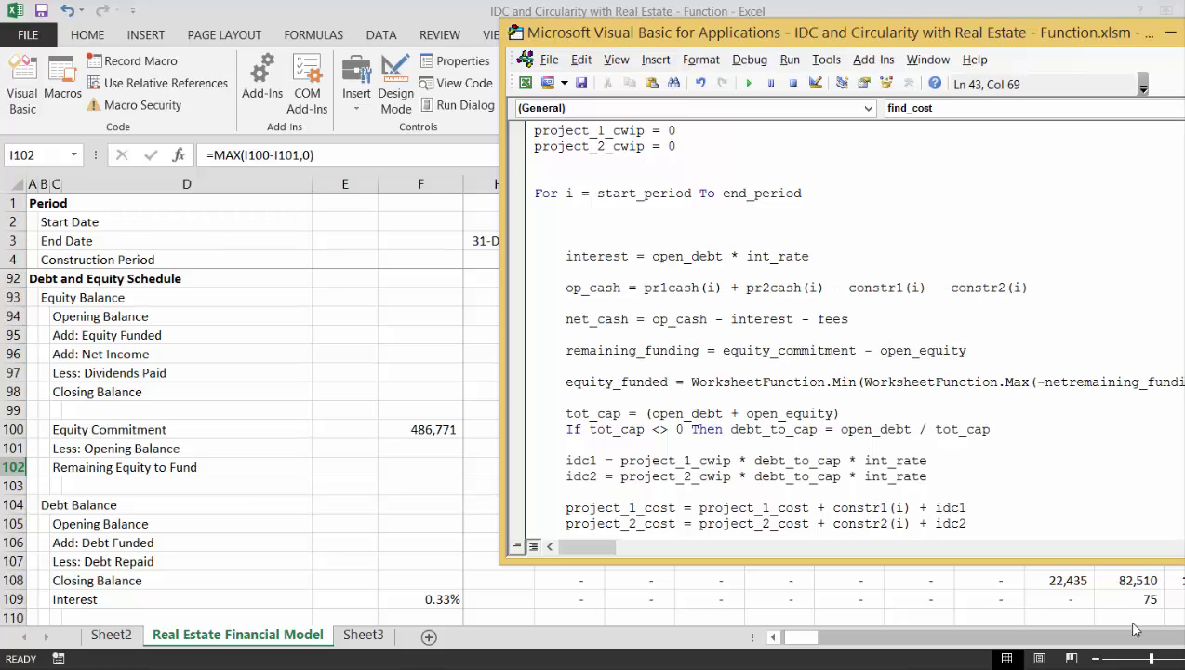
text(_cas)
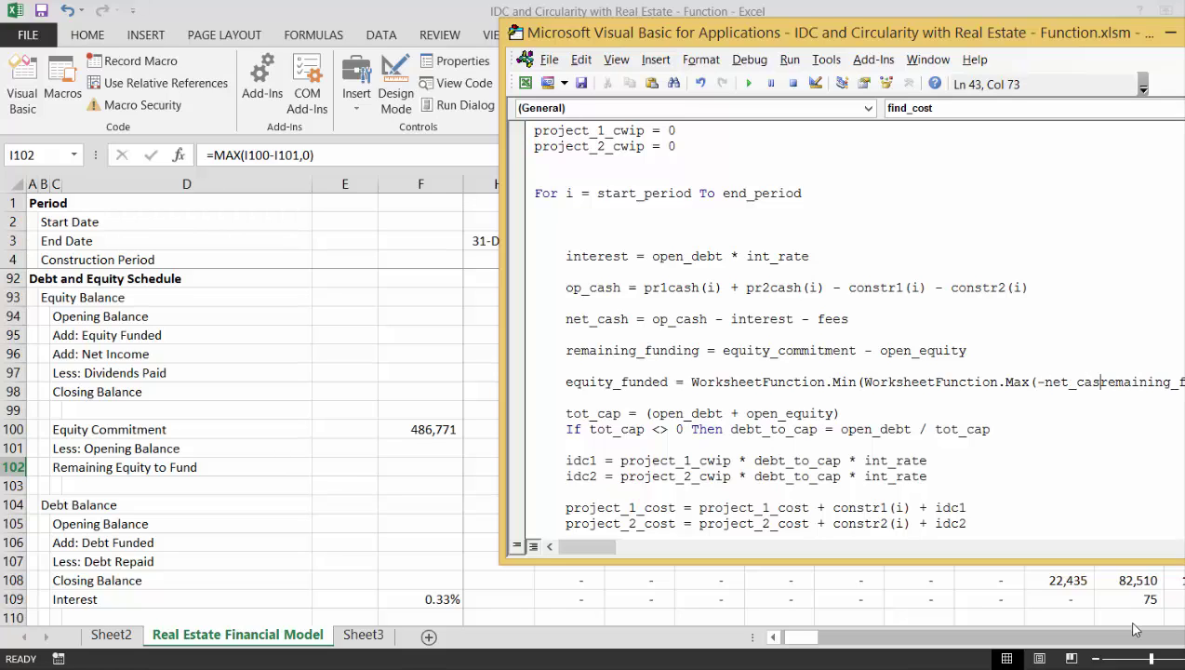
text(h)
key(Delete)
key(Delete)
key(Delete)
key(Delete)
key(Delete)
key(Delete)
key(Delete)
key(Delete)
key(Delete)
key(Delete)
key(Delete)
key(Delete)
key(Delete)
key(Delete)
key(Delete)
key(Delete)
key(Delete)
- Replace the second argument of the Min function in the equity_funded line with remaining_funding
key(Right)
key(Right)
key(Right)
key(Right)
key(Right)
key(Right)
key(Right)
key(Right)
key(Right)
key(Right)
key(Right)
key(Right)
key(Right)
key(Right)
key(BackSpace)
key(BackSpace)
key(BackSpace)
key(BackSpace)
key(BackSpace)
key(BackSpace)
text(r)
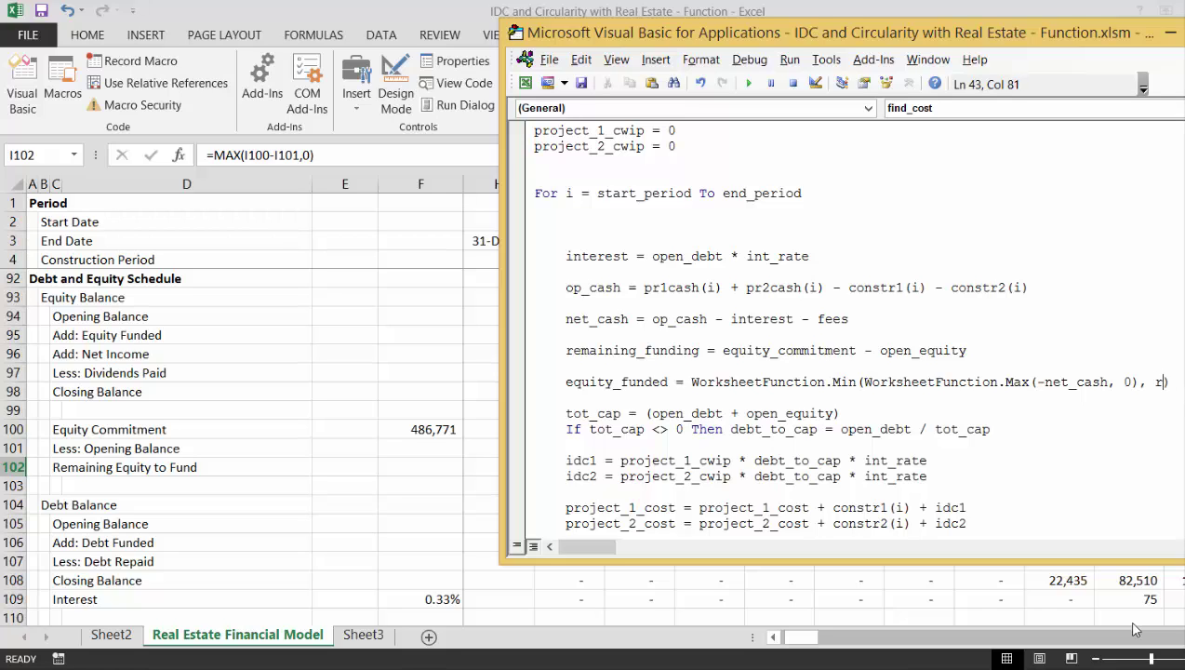
text(emaini)
text(ng)
text(g_fund)
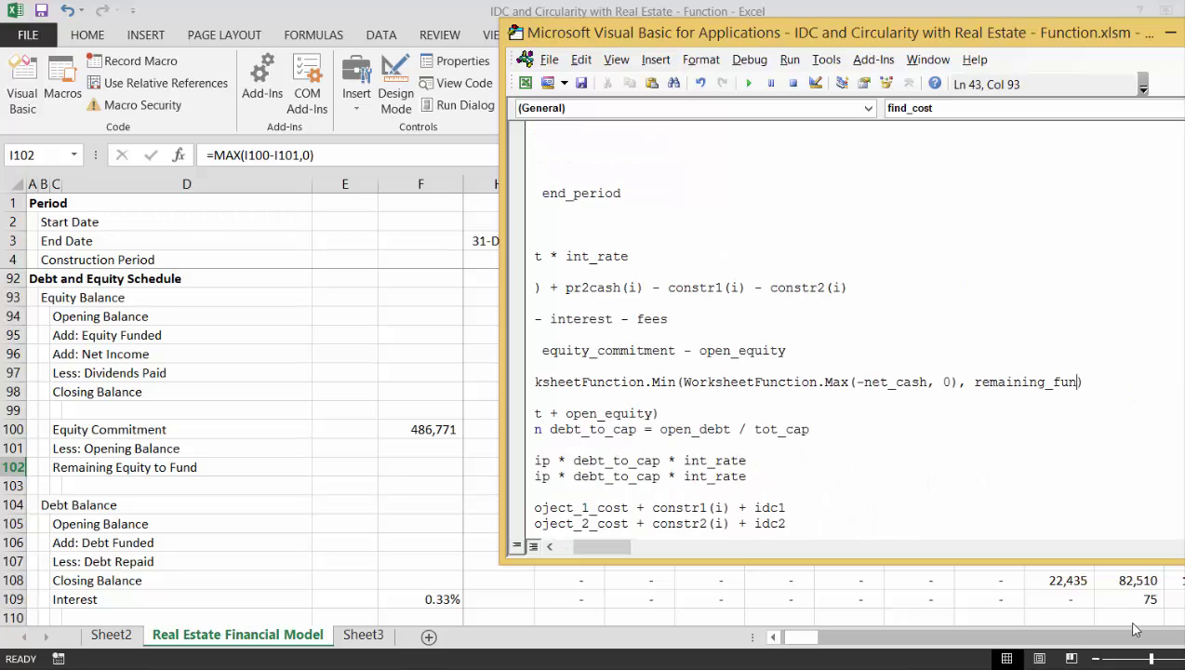
text(ning)
key(Up)
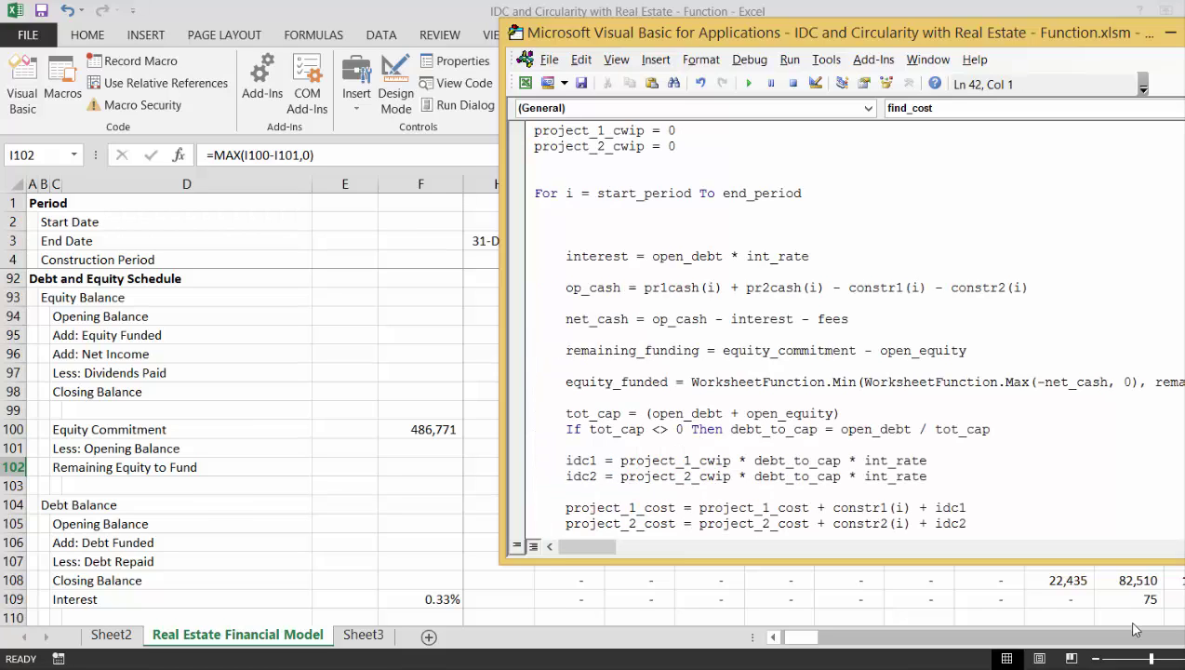
- Wrap the equity_commitment - open_equity expression of the remaining_funding line in WorksheetFunction.Max with 0 as the second argument
key(Down)
key(Right)
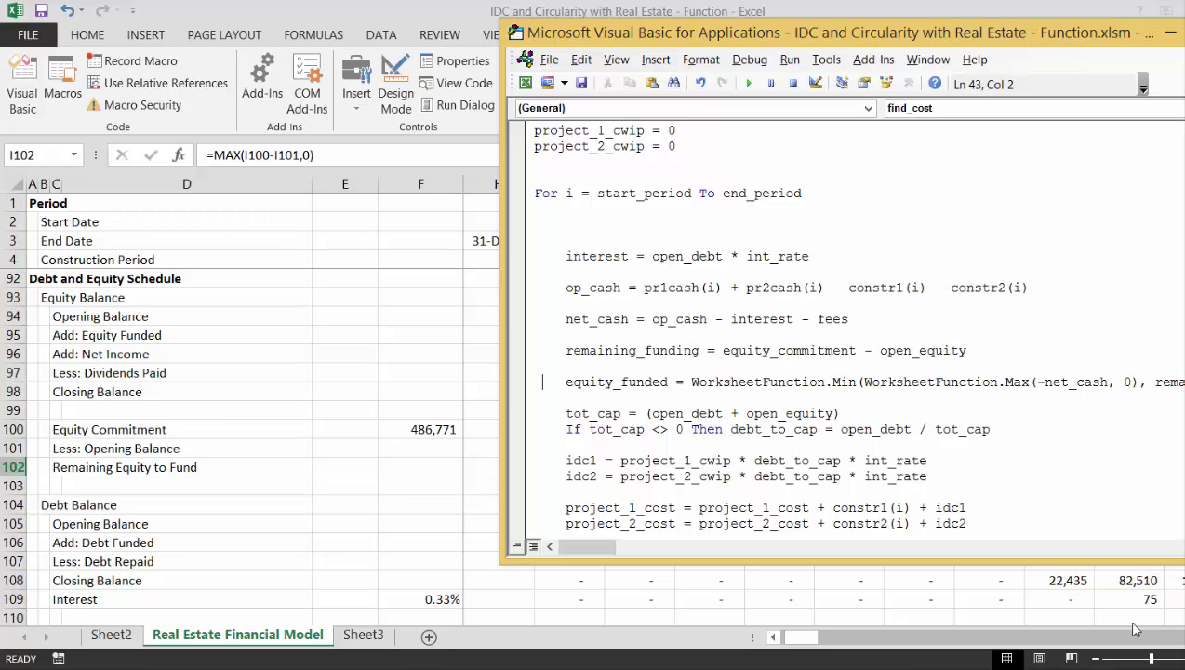
key(Up)
key(Up)
key(Right)
key(Right)
key(Right)
key(Right)
key(Right)
key(Right)
key(Right)
key(Right)
key(Right)
key(Right)
key(Right)
key(Right)
key(Right)
key(Right)
key(Right)
key(Right)
key(Right)
key(Right)
key(Right)
key(Right)
text(works)
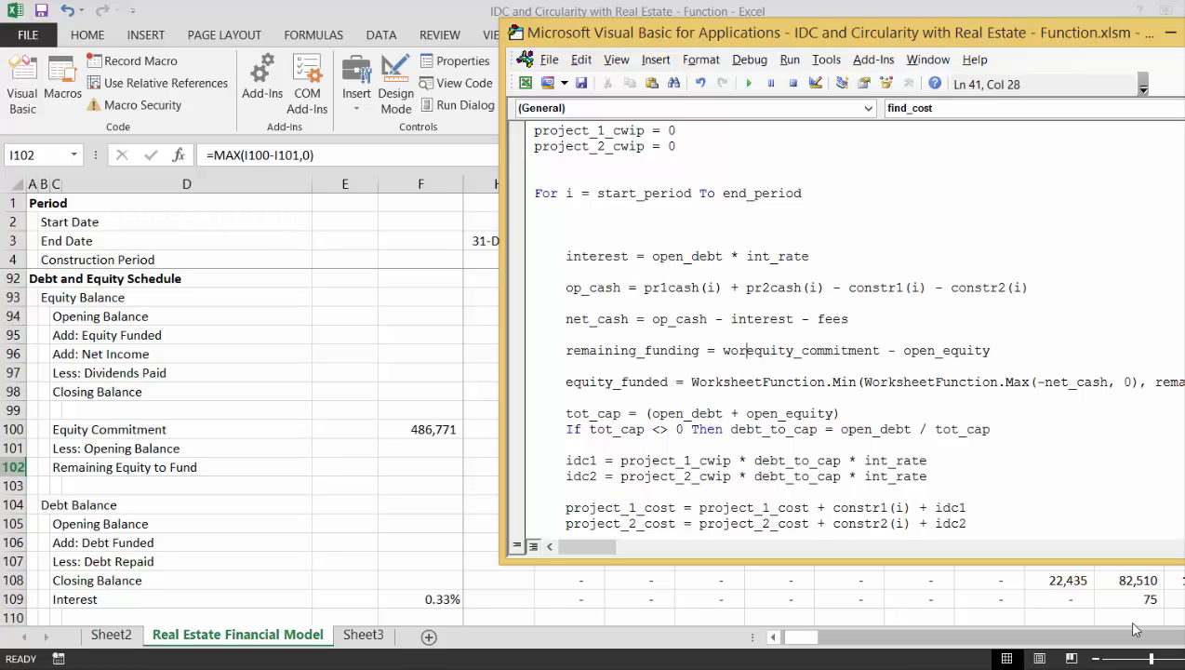
text(heetfunct)
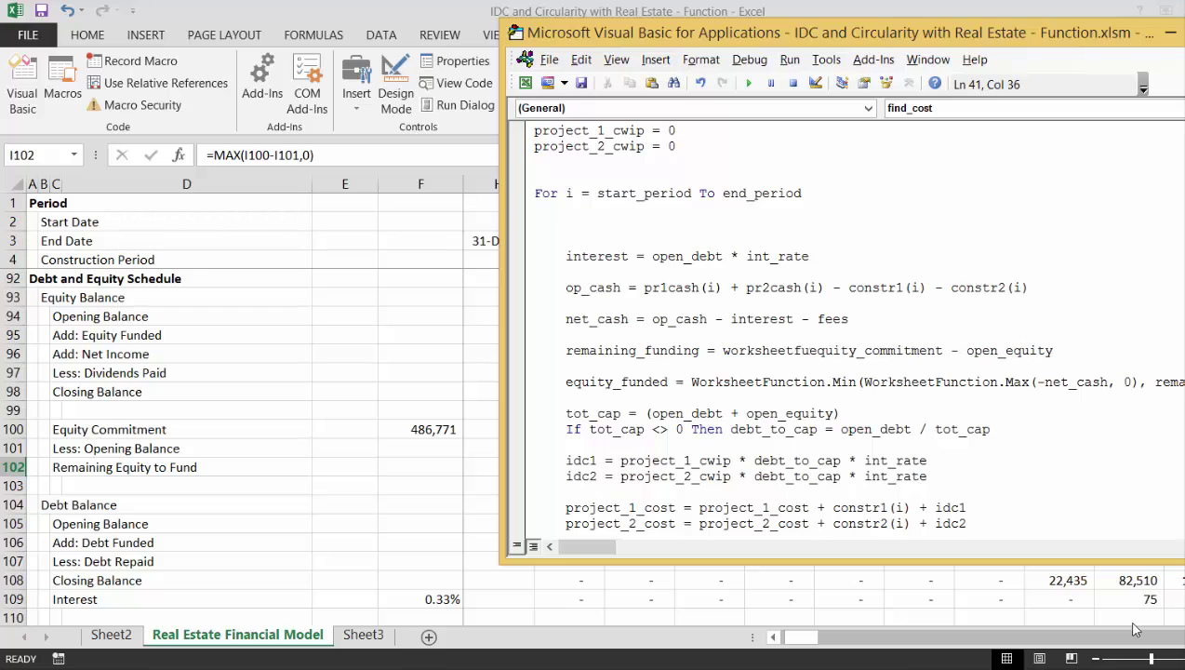
text(ion.)
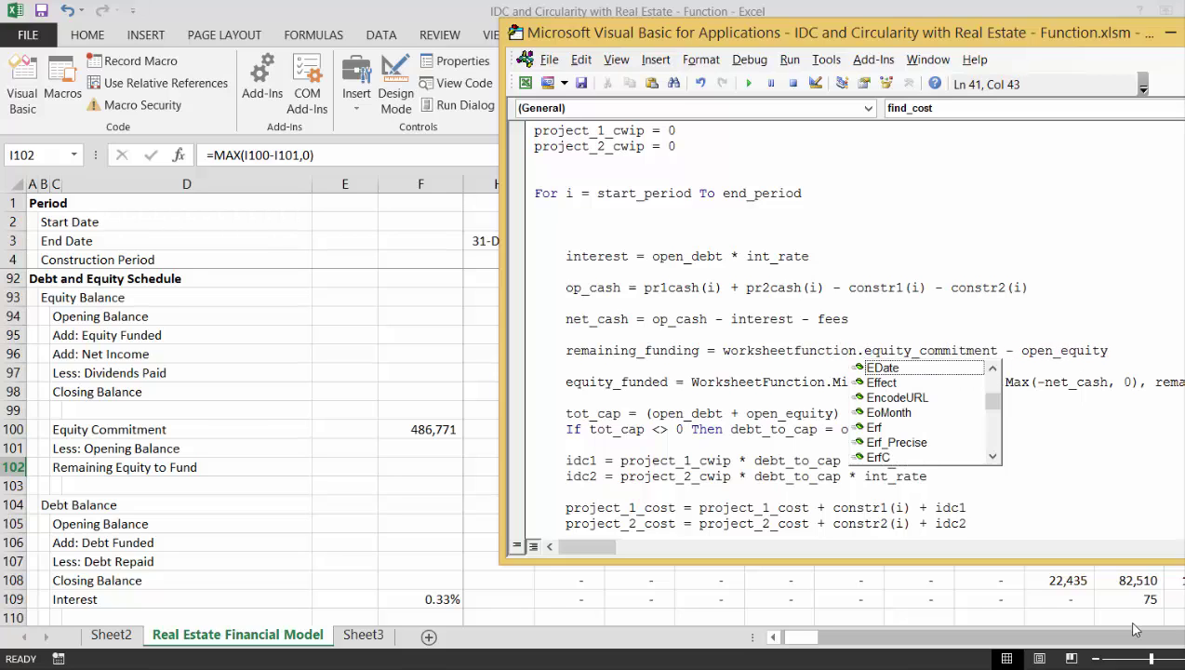
text(max()
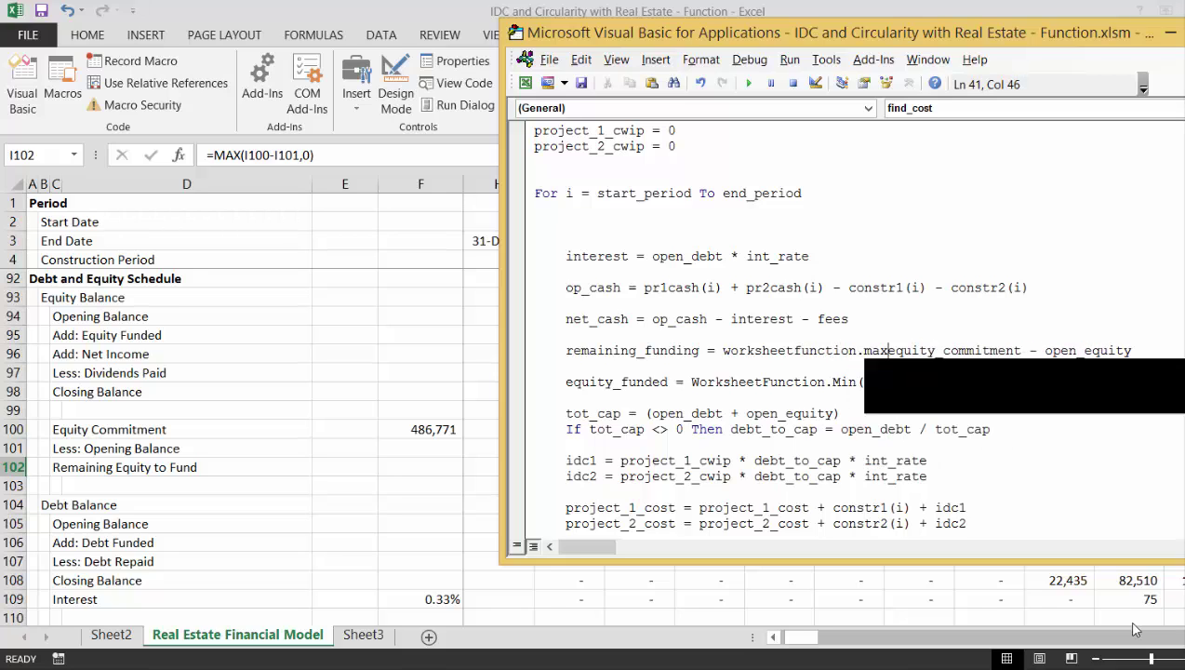
key(Right)
key(Right)
key(Right)
key(Right)
key(Right)
key(Right)
key(Right)
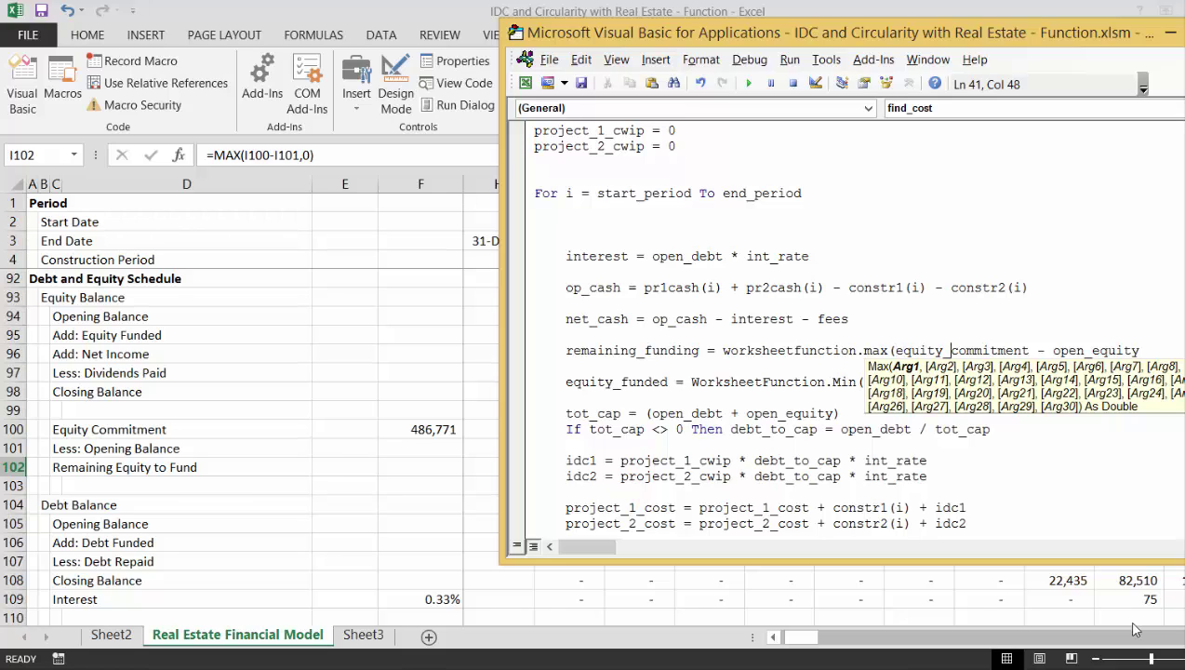
key(Right)
key(Right)
key(Right)
key(Right)
key(Right)
key(Right)
key(Right)
key(Right)
key(Right)
key(Right)
key(Right)
key(Right)
key(Right)
key(Right)
key(Right)
text(,0))
key(Home)
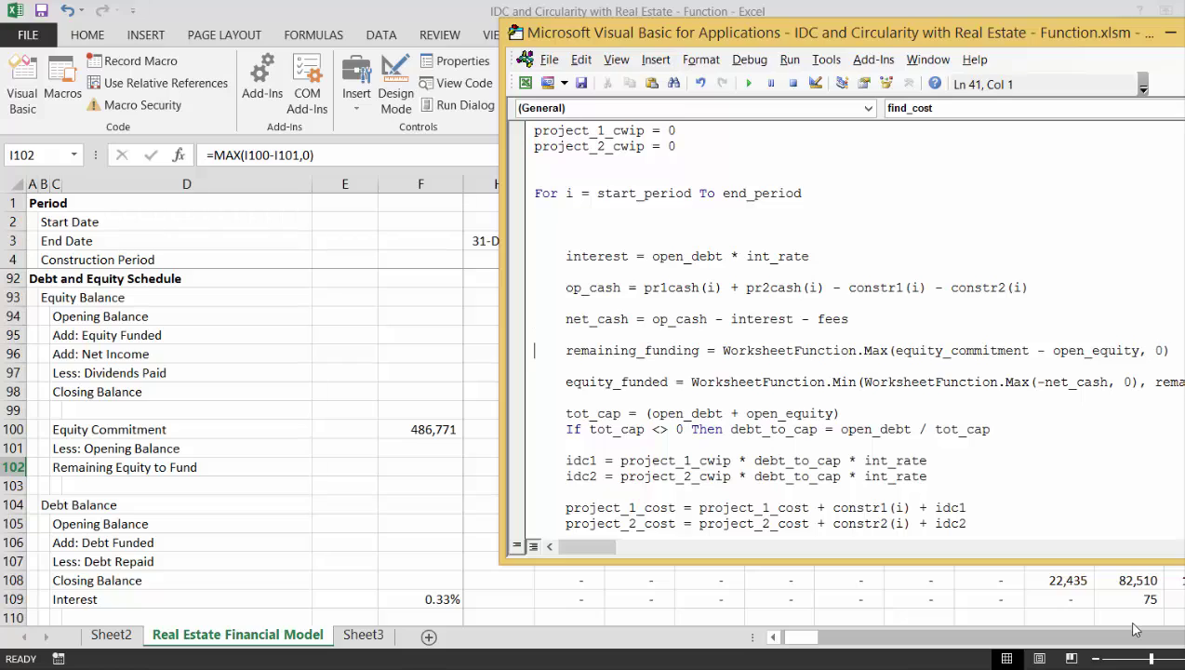
- Review the find_cost loop down to the open_debt and open_equity update lines and the outputs, then back up to the For line
key(Down)
key(Down)
key(Down)
key(Down)
key(Down)
key(Down)
key(Down)
key(Down)
key(Down)
key(Down)
key(Down)
key(Down)
key(Down)
key(Down)
key(Down)
key(Down)
key(Down)
key(Down)
key(Down)
key(Down)
key(Down)
key(Down)
key(Up)
key(Up)
key(Up)
key(Up)
key(Up)
key(Up)
key(Up)
key(Up)
key(Up)
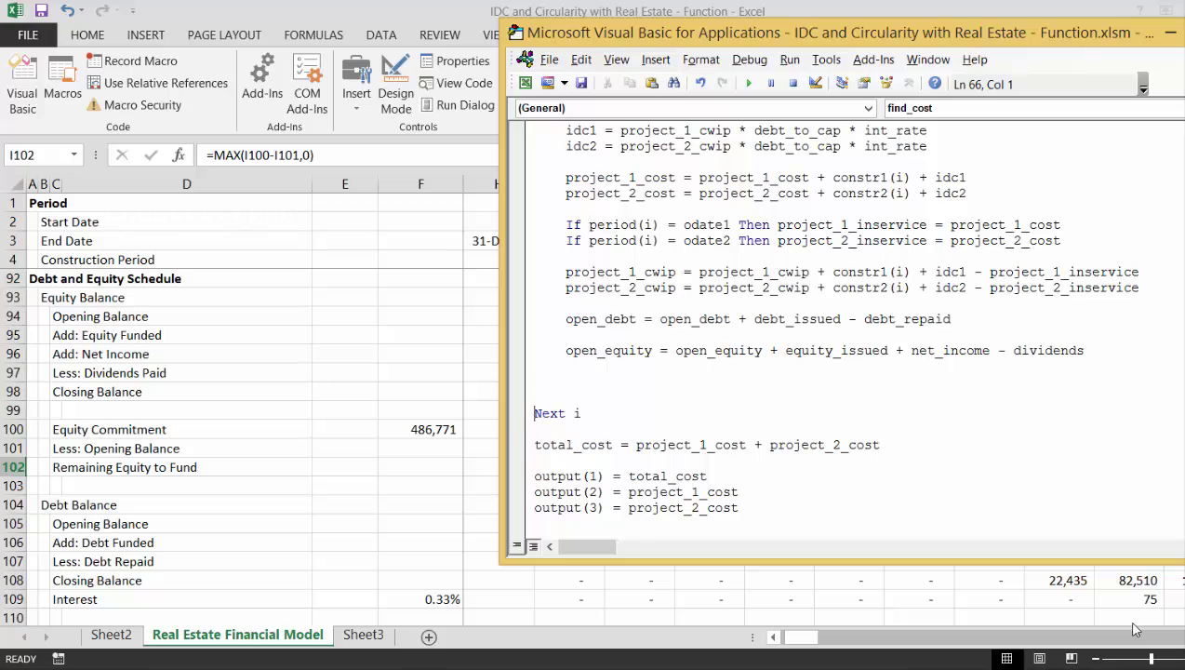
key(Up)
key(Up)
key(Up)
key(Up)
key(Up)
key(Up)
key(Up)
key(Up)
key(Up)
key(Up)
key(Up)
key(Up)
key(Up)
key(Up)
key(Up)
key(Up)
key(Up)
key(Up)
key(Up)
key(Up)
key(Up)
key(Up)
key(Up)
key(Up)
key(Up)
key(Up)
key(Up)
key(Up)
key(Up)
key(Up)
key(Up)
key(Up)
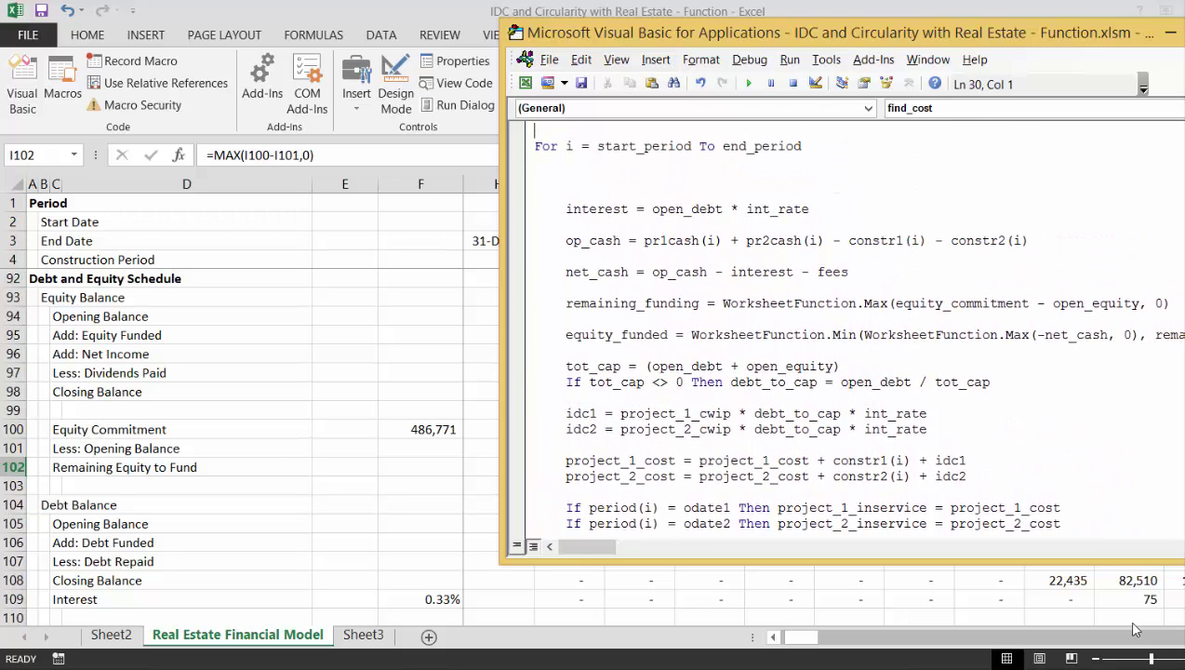
- Rename the equity_funded variable to equity_issued at the start of its WorksheetFunction.Min line, matching the open_equity update
key(Down)
key(Down)
key(Down)
key(Down)
key(Down)
key(Down)
key(Down)
key(Down)
key(Down)
key(Down)
key(Down)
key(Down)
key(Down)
key(Right)
key(Right)
key(Right)
key(Right)
key(Right)
key(Right)
key(Right)
key(Right)
key(Right)
key(Right)
key(Right)
key(Right)
key(Right)
key(Delete)
key(Delete)
key(Delete)
key(Delete)
key(BackSpace)
key(BackSpace)
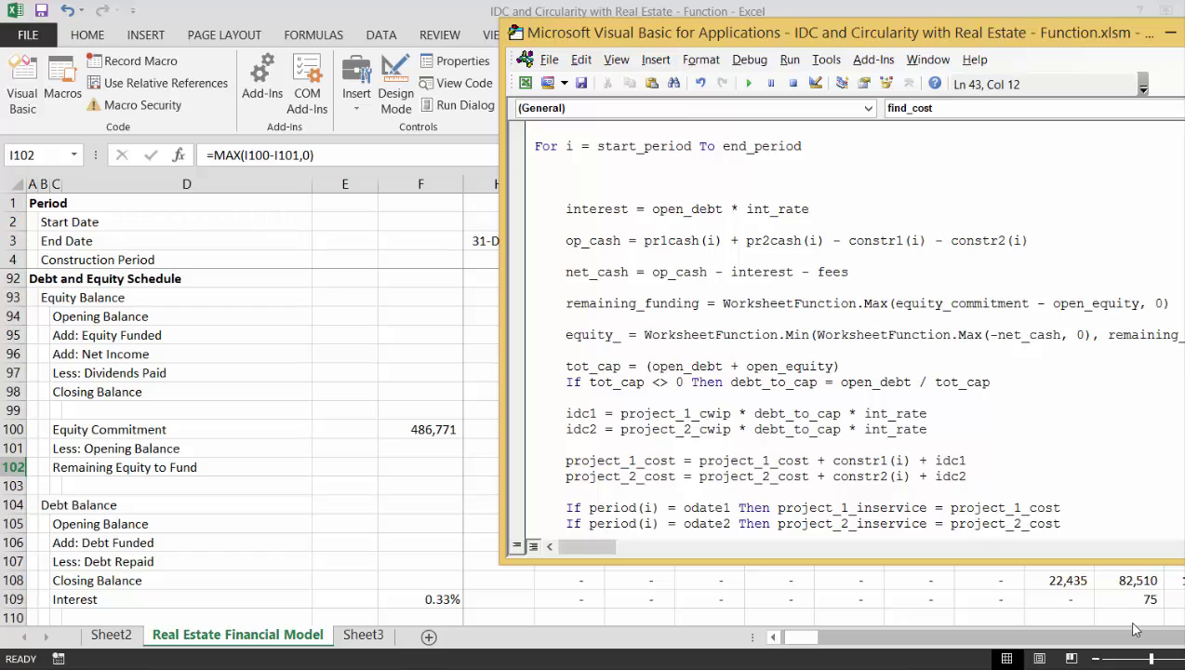
text(issued)
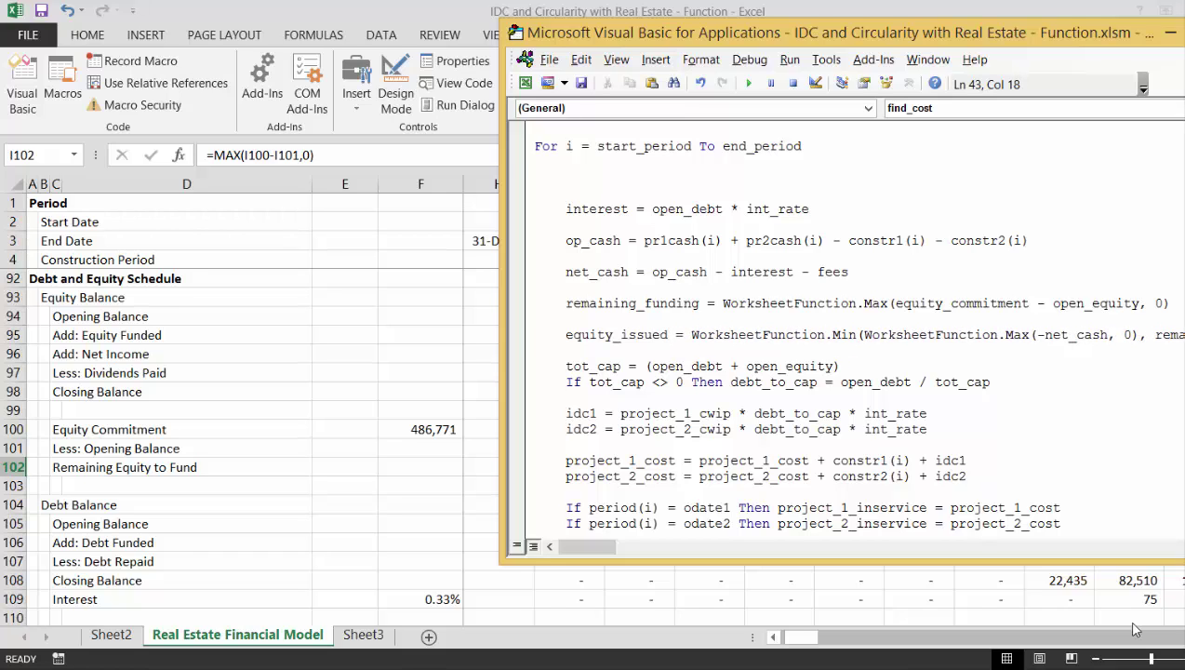
- Delete the two surplus blank lines between the open_equity update line and Next i in the find_cost function
key(Home)
key(Down)
key(Down)
key(Down)
key(Down)
key(Down)
key(Down)
key(Down)
key(Down)
key(Down)
key(Down)
key(Down)
key(Down)
key(Down)
key(Down)
key(Down)
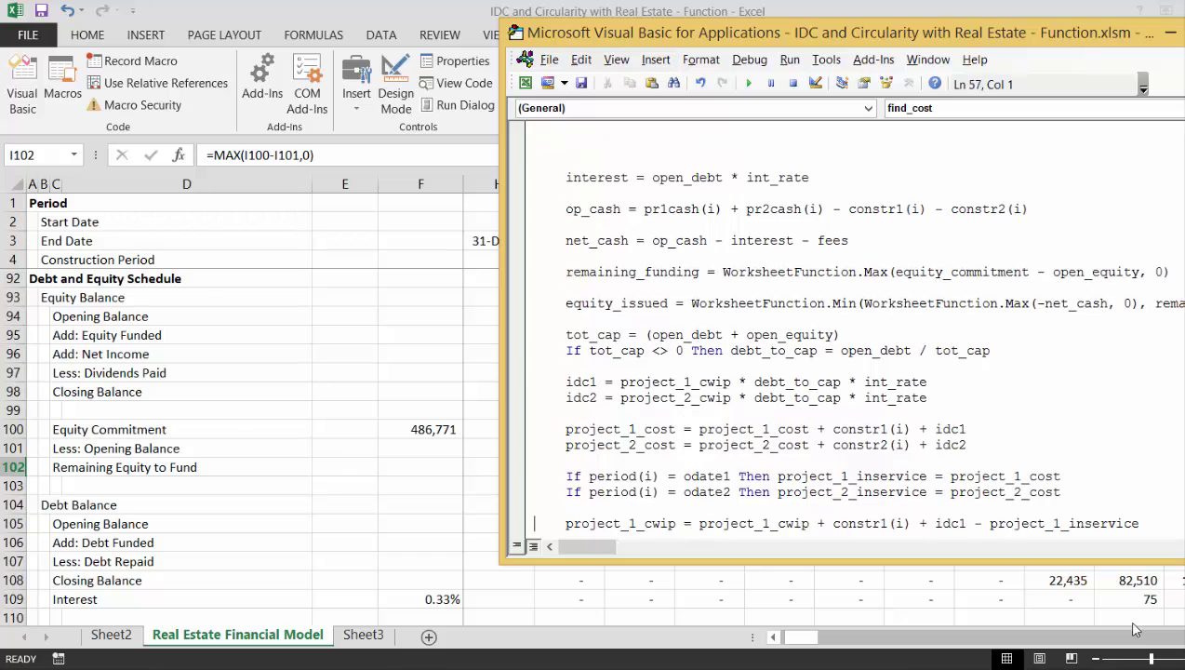
key(Down)
key(Down)
key(Down)
key(Down)
key(Down)
key(Down)
key(Down)
key(Down)
key(Down)
key(Down)
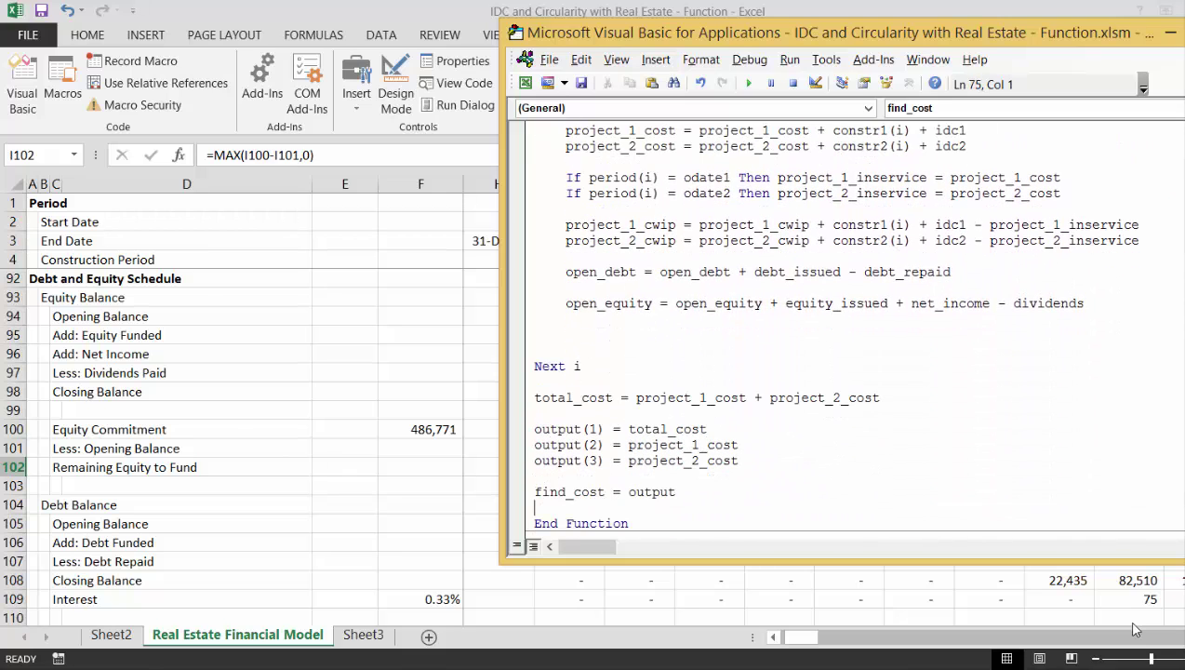
key(Up)
key(Up)
key(BackSpace)
key(BackSpace)
- Add the line equity_commitment = total_cost * equity_pct between the total_cost calculation and the output assignments
key(Down)
key(Down)
key(Down)
key(Down)
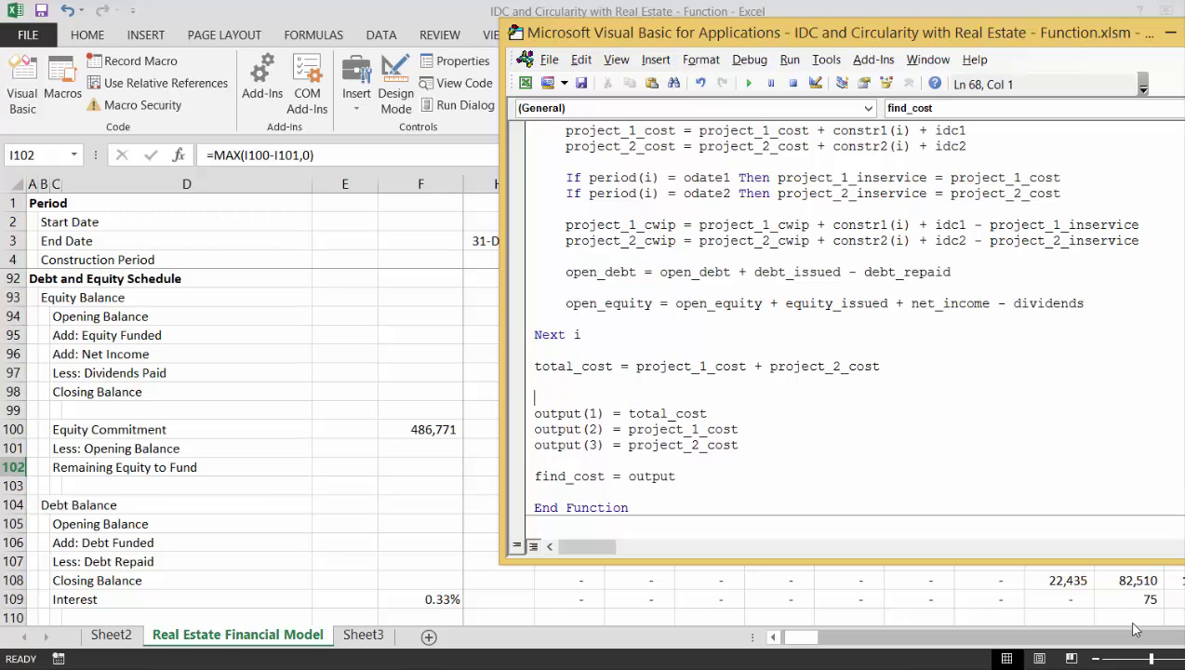
key(Return)
text(eq)
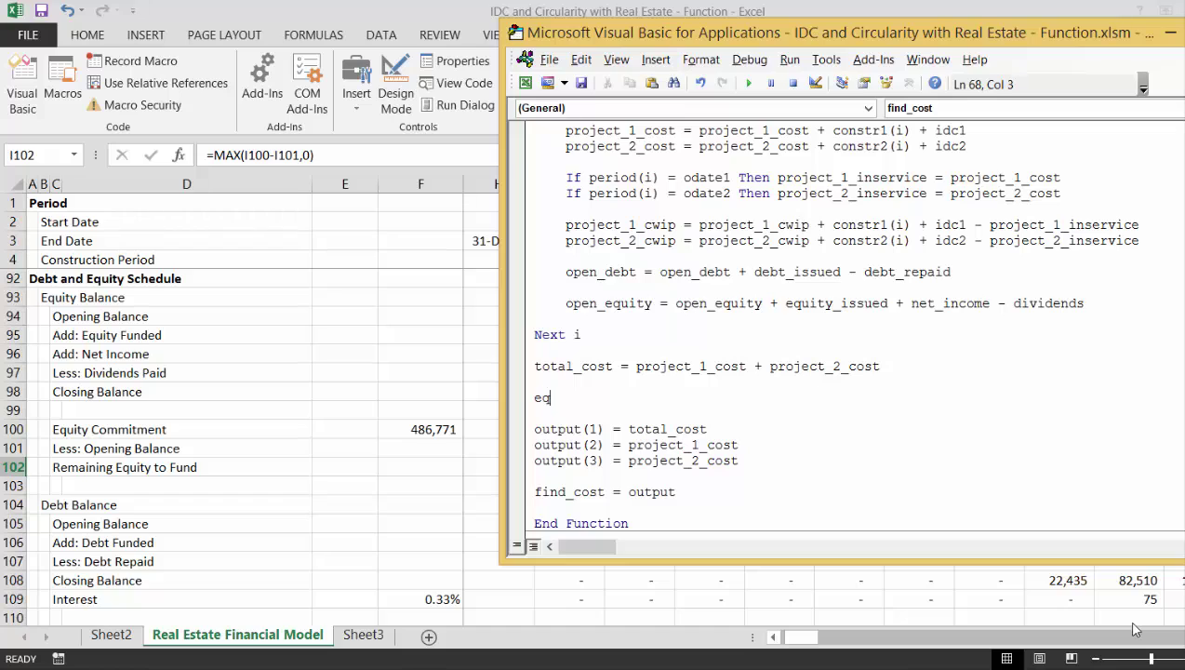
text(uity_commitment)
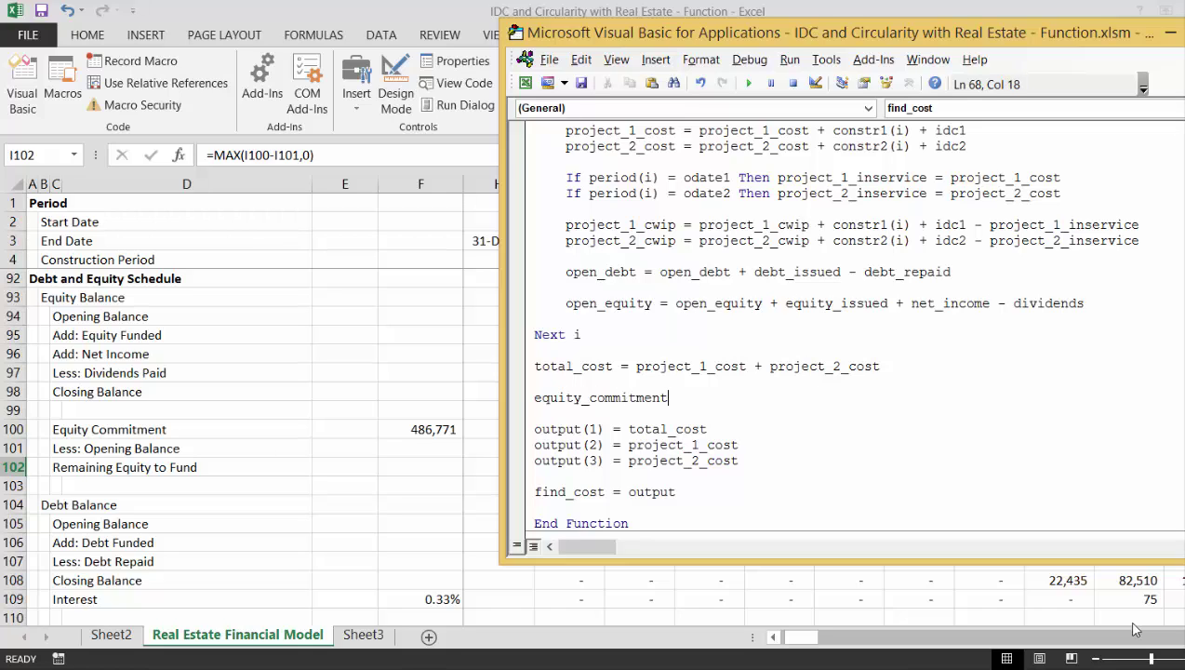
text( = total_cost * equity_)
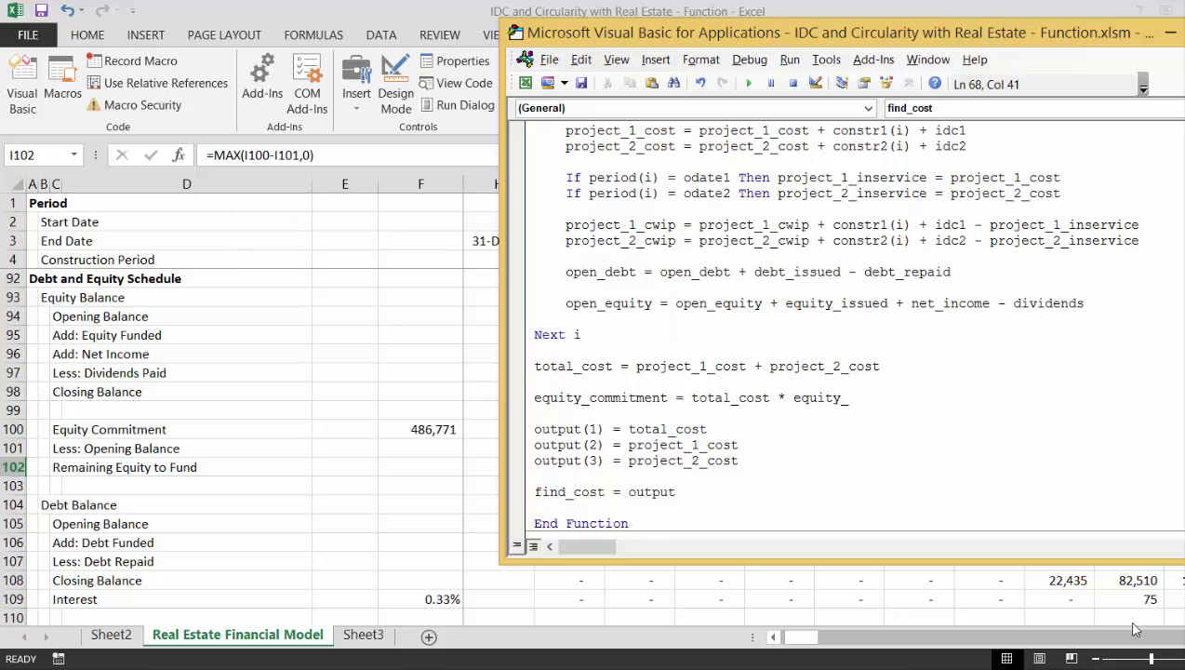
text(pct)
- Review the loop from the equity_commitment line up to the net_cash calculation and back down to the output assignments
key(Up)
key(Up)
key(Up)
key(Up)
key(Up)
key(Up)
key(Up)
key(Up)
key(Up)
key(Up)
key(Up)
key(Up)
key(Up)
key(Up)
key(Up)
key(Up)
key(Up)
key(Up)
key(Up)
key(Up)
key(Up)
key(Up)
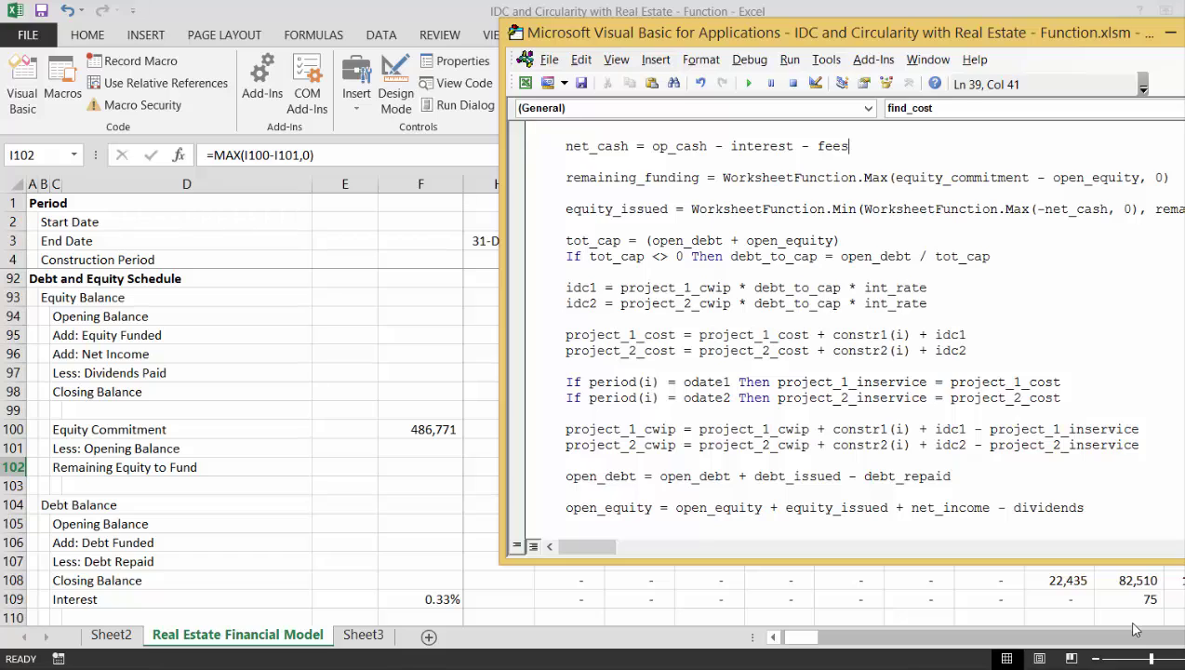
key(Down)
key(Down)
key(Down)
key(Down)
key(Down)
key(Down)
key(Down)
key(Down)
key(Down)
key(Down)
key(Down)
key(Down)
key(Down)
key(Down)
key(Down)
key(Down)
key(Down)
key(Down)
key(Down)
key(Down)
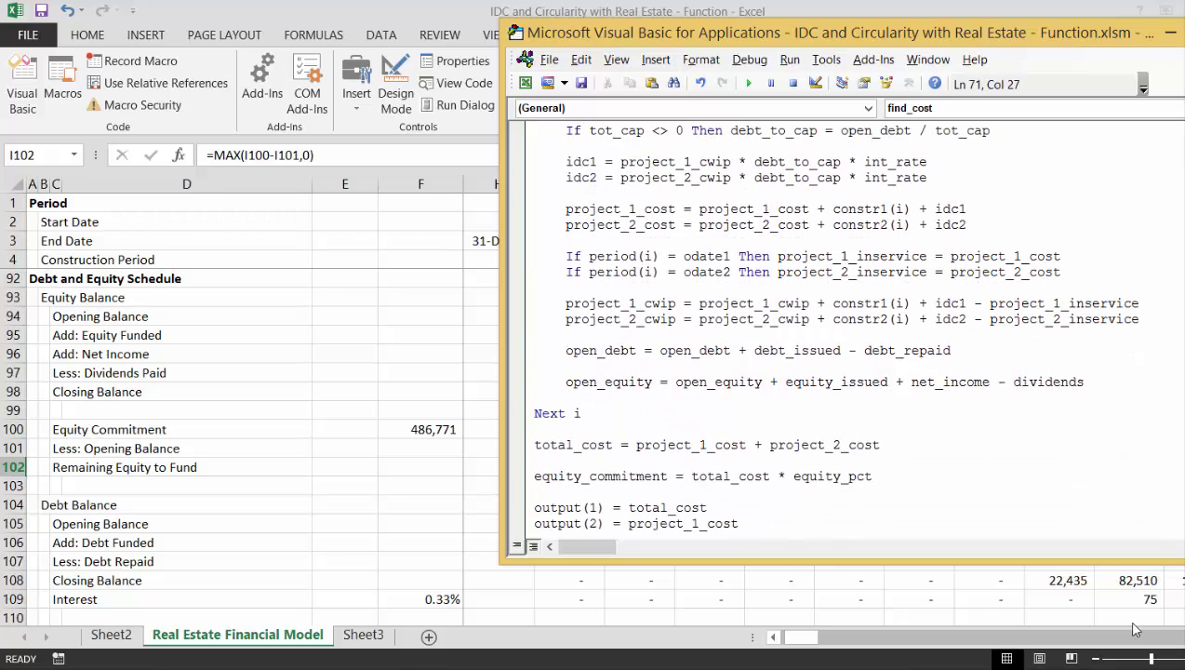
- Add equity_pct as the last argument of the find_cost function declaration, after pr2cash
key(Up)
key(Up)
key(Up)
key(Up)
key(Up)
key(Up)
key(Up)
key(Up)
key(Up)
key(Up)
key(Up)
key(Up)
key(Up)
key(Up)
key(Up)
key(Up)
key(Up)
key(Up)
key(Up)
key(Up)
key(Up)
key(Up)
key(Up)
key(Up)
key(Up)
key(Up)
key(Up)
key(Up)
key(Up)
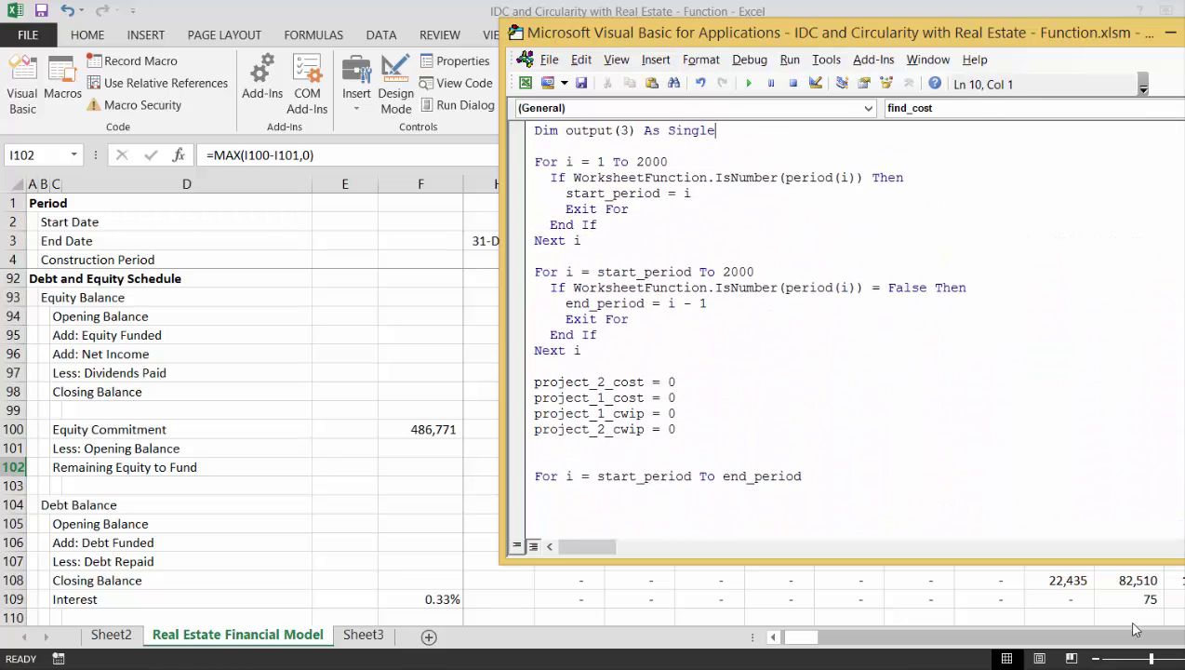
key(Up)
key(Up)
key(Up)
key(End)
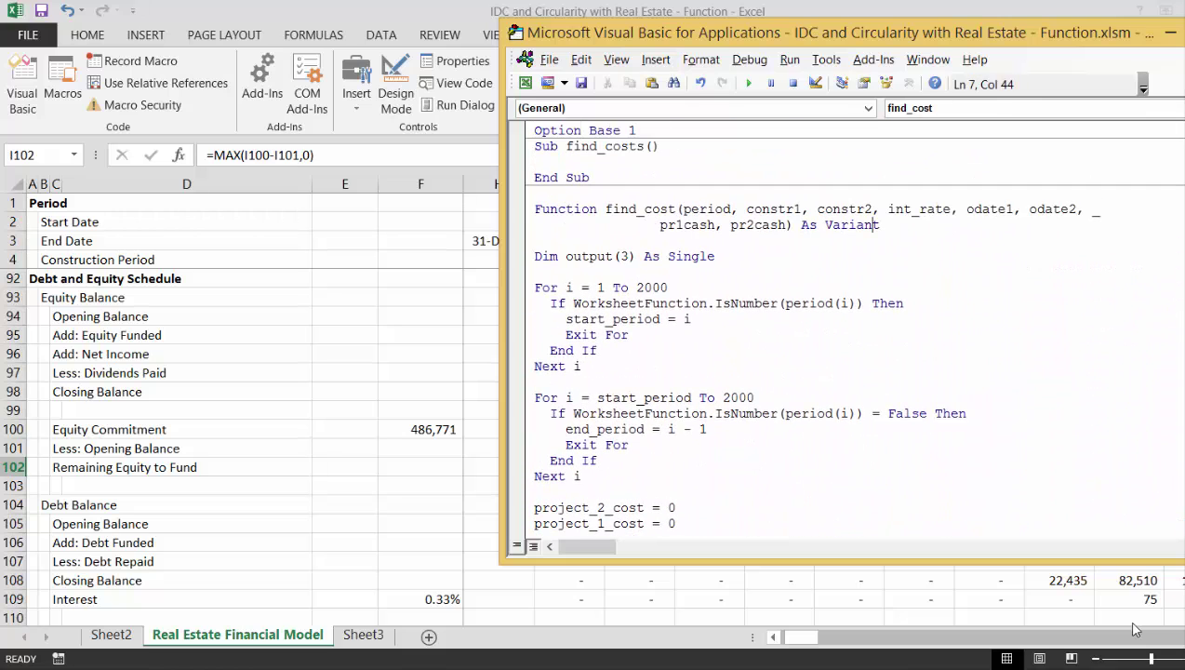
key(Left)
key(Left)
key(Left)
key(Left)
key(Left)
key(Left)
key(Left)
key(Left)
key(Left)
key(Left)
text(,)
text(equity_)
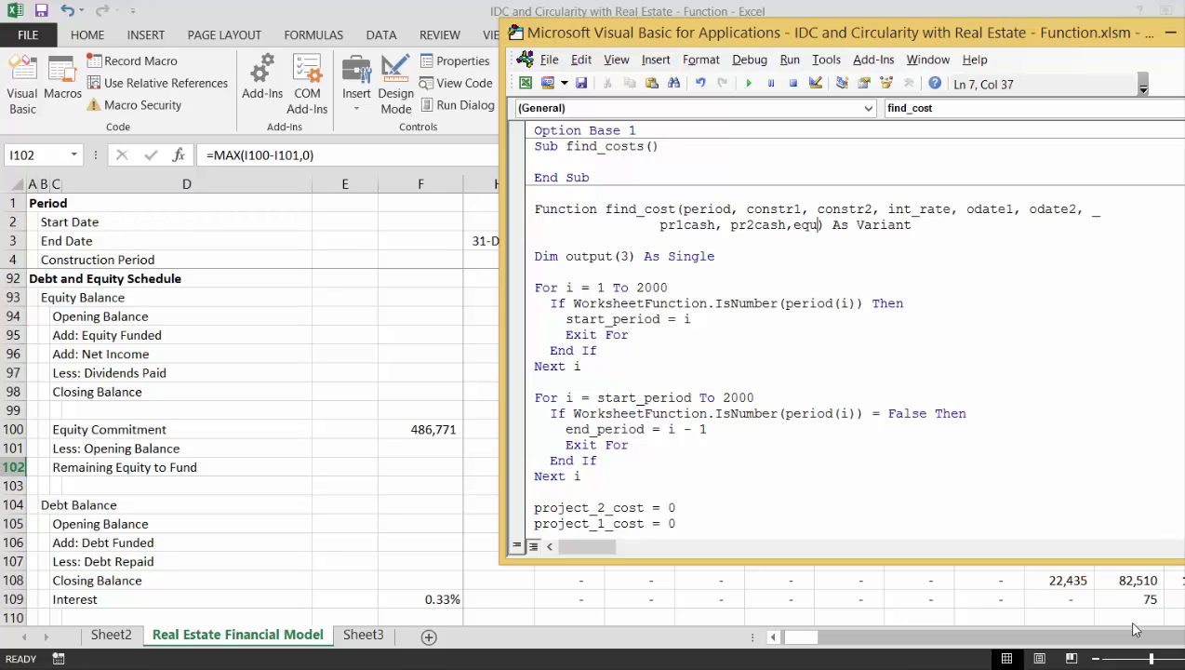
text(pct)
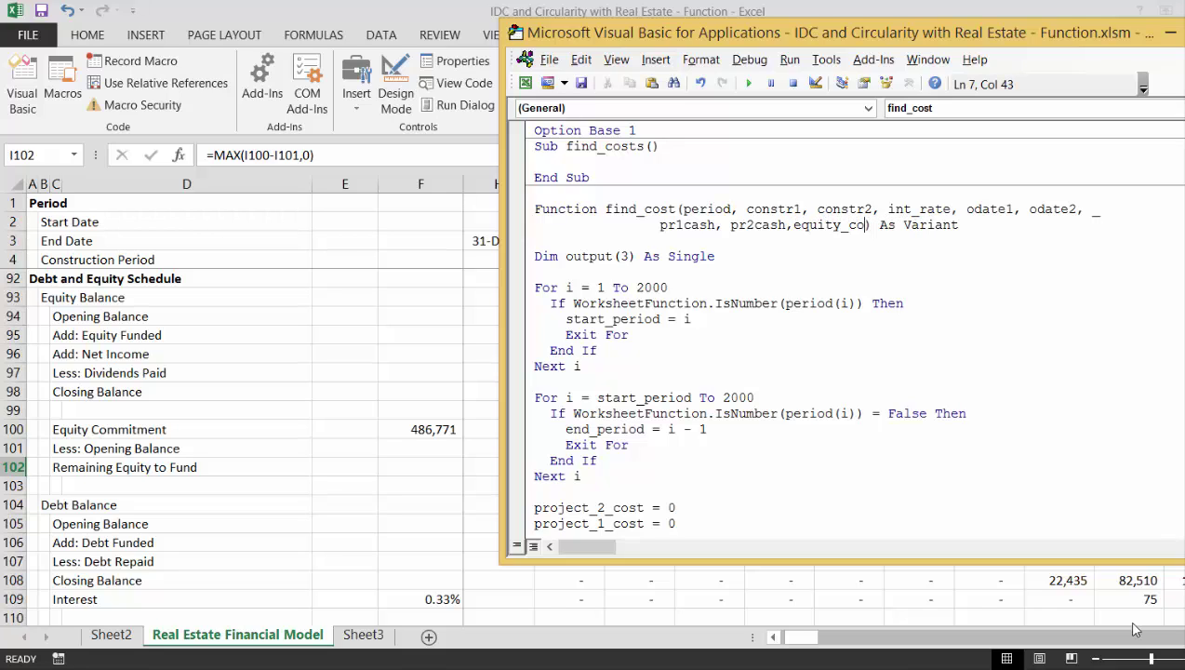
key(Down)
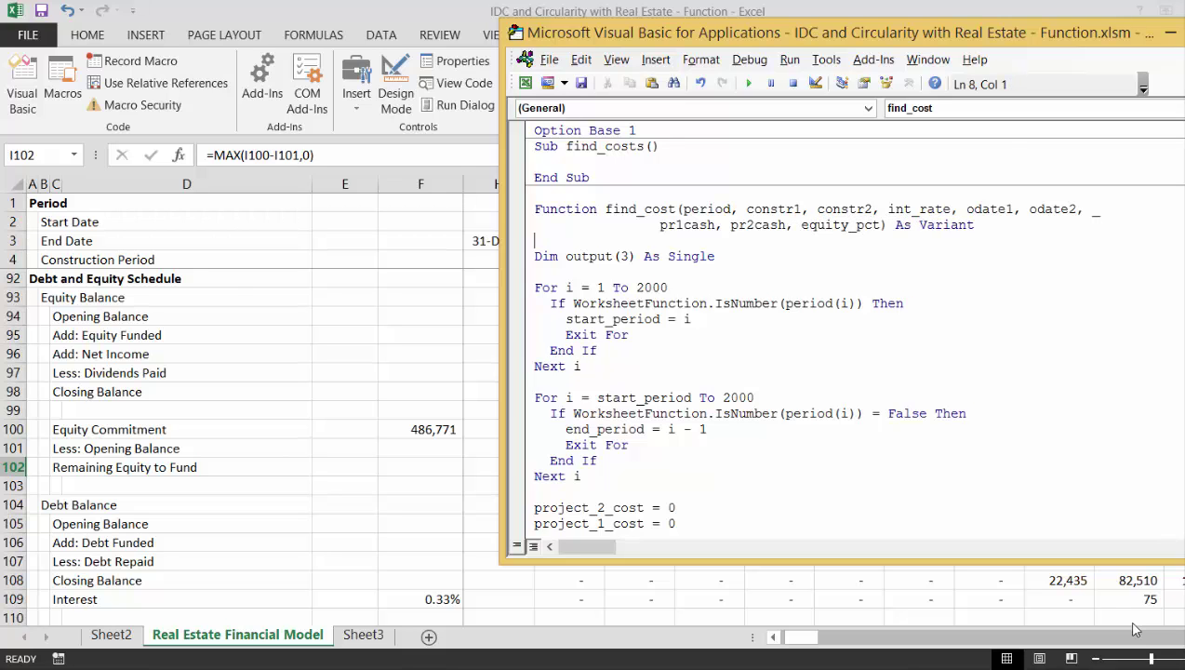
- Review the find_cost code from the function declaration through the period loop to the output assignments
key(Down)
key(Down)
key(Down)
key(Down)
key(Down)
key(Down)
key(Down)
key(Down)
key(Down)
key(Down)
key(Down)
key(Down)
key(Down)
key(Down)
key(Down)
key(Down)
key(Down)
key(Down)
key(Down)
key(Down)
key(Down)
key(Down)
key(Down)
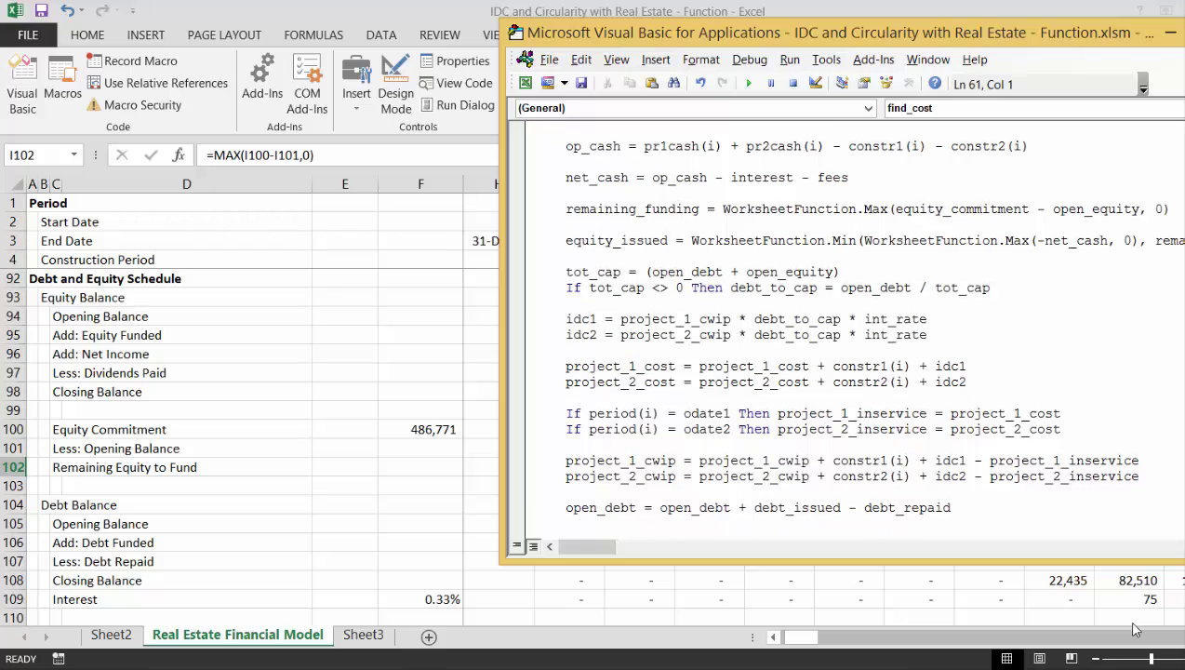
key(Down)
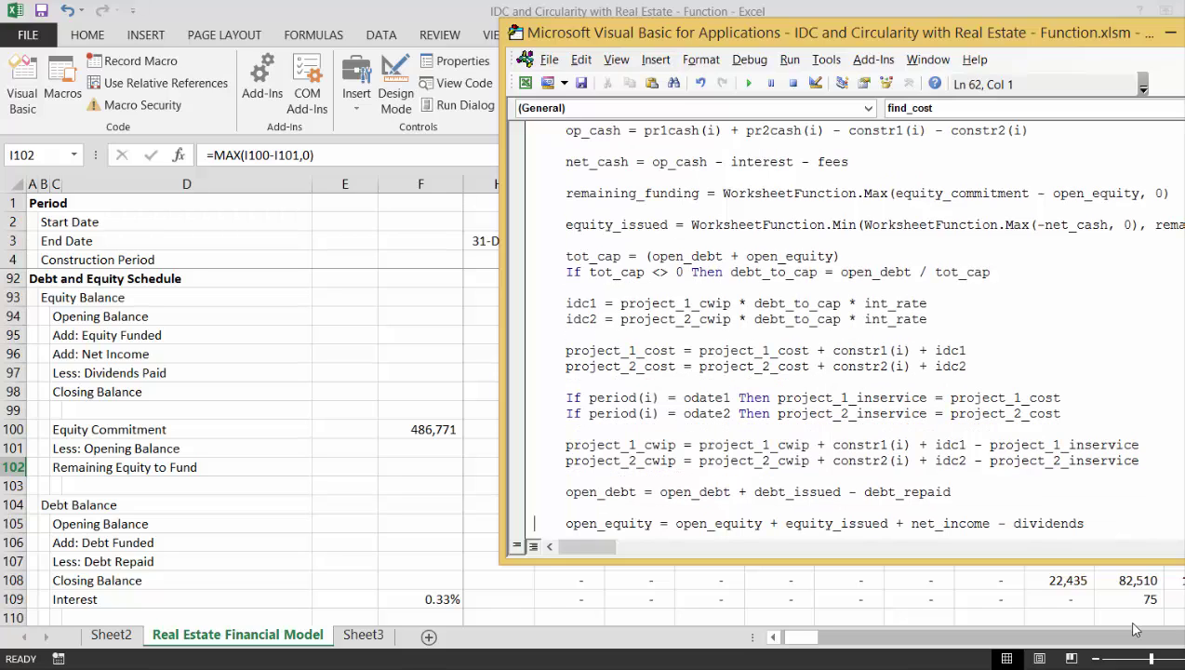
key(Up)
key(Up)
key(Up)
key(Up)
key(Up)
key(Up)
key(Up)
key(Up)
key(Up)
key(Up)
key(Up)
key(Up)
key(Up)
key(Up)
key(Up)
key(Up)
key(Up)
key(Up)
key(Up)
key(Up)
key(Up)
key(Up)
key(Up)
key(Down)
key(Down)
key(Down)
key(Down)
key(Down)
key(Down)
key(Down)
key(Down)
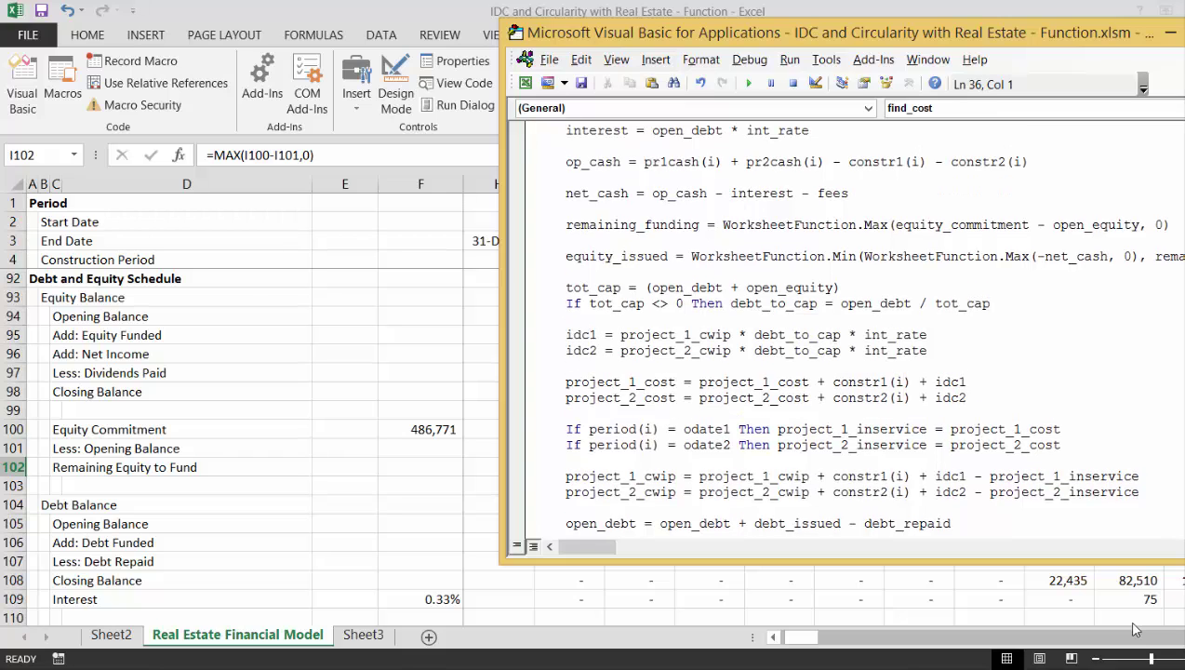
key(Down)
key(Down)
key(Down)
key(Down)
key(Down)
key(Down)
key(Down)
key(Down)
key(Down)
key(Down)
key(Down)
key(Down)
key(Down)
key(Down)
key(Down)
key(Down)
key(Down)
key(Down)
key(Down)
key(Down)
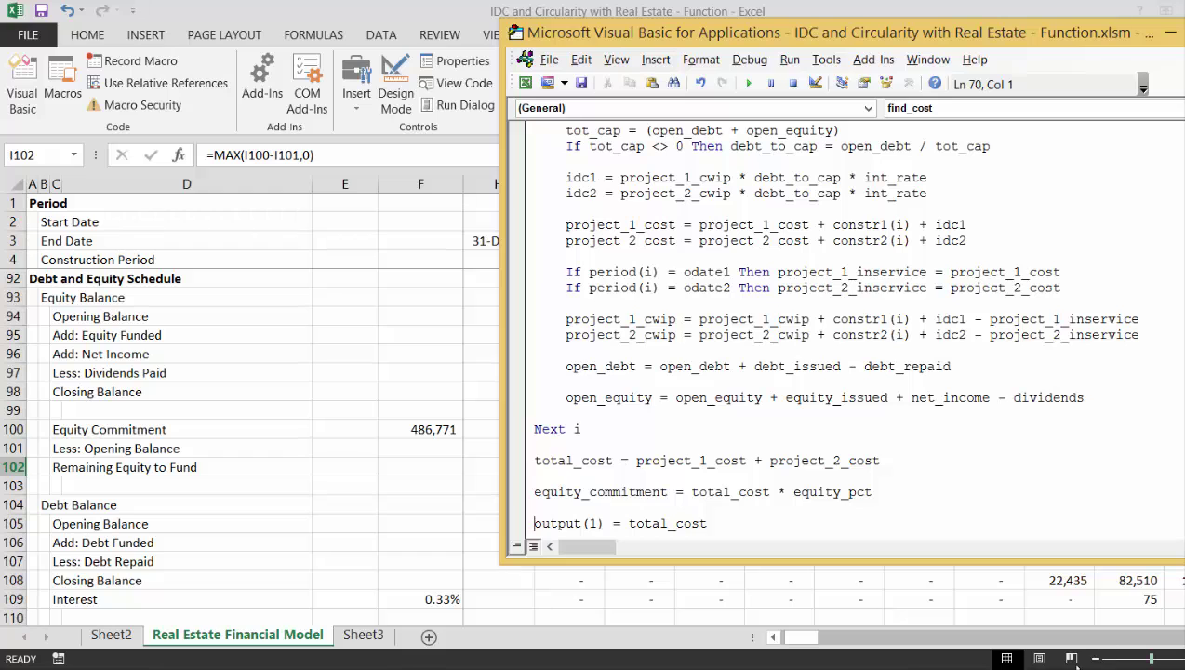
key(alt+Tab)
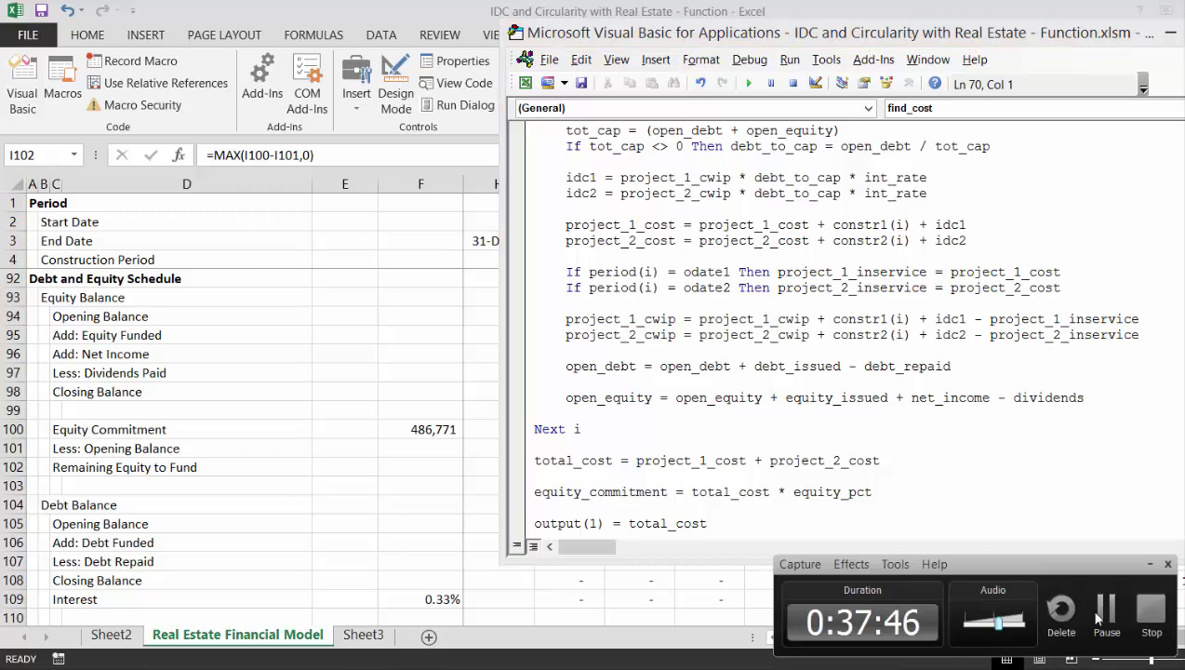
click(1104, 609)
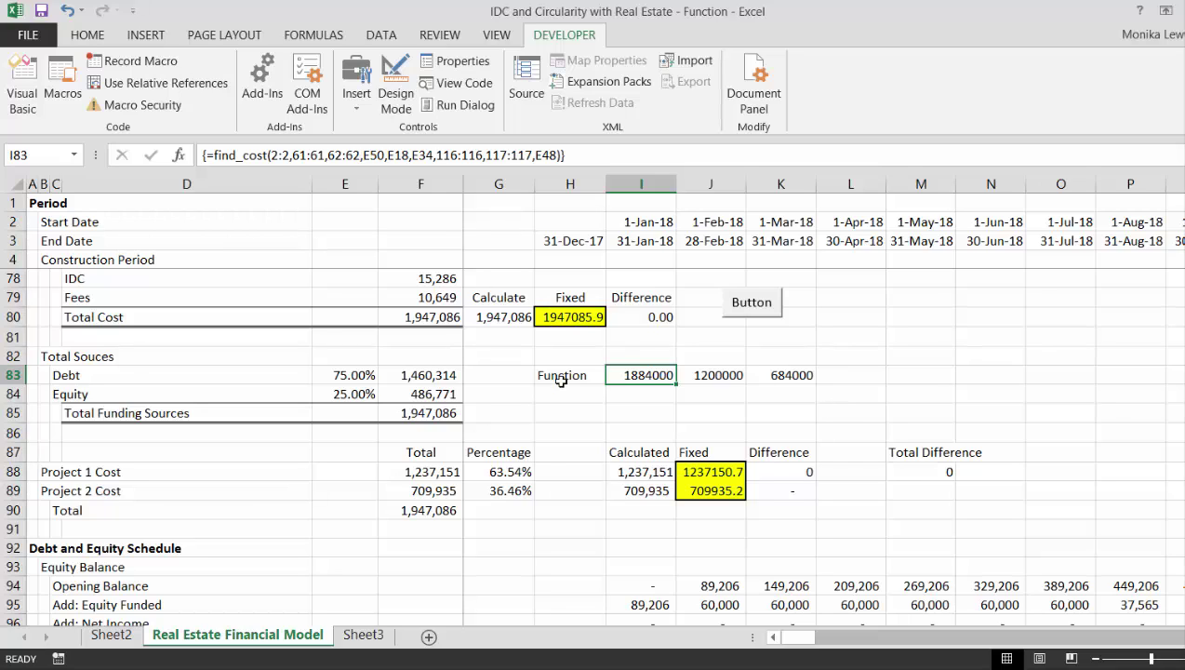
- Examine the find_cost array formula and its arguments across cells I83 to K83 of the Real Estate Financial Model sheet
key(Right)
key(Left)
key(Right)
key(Right)
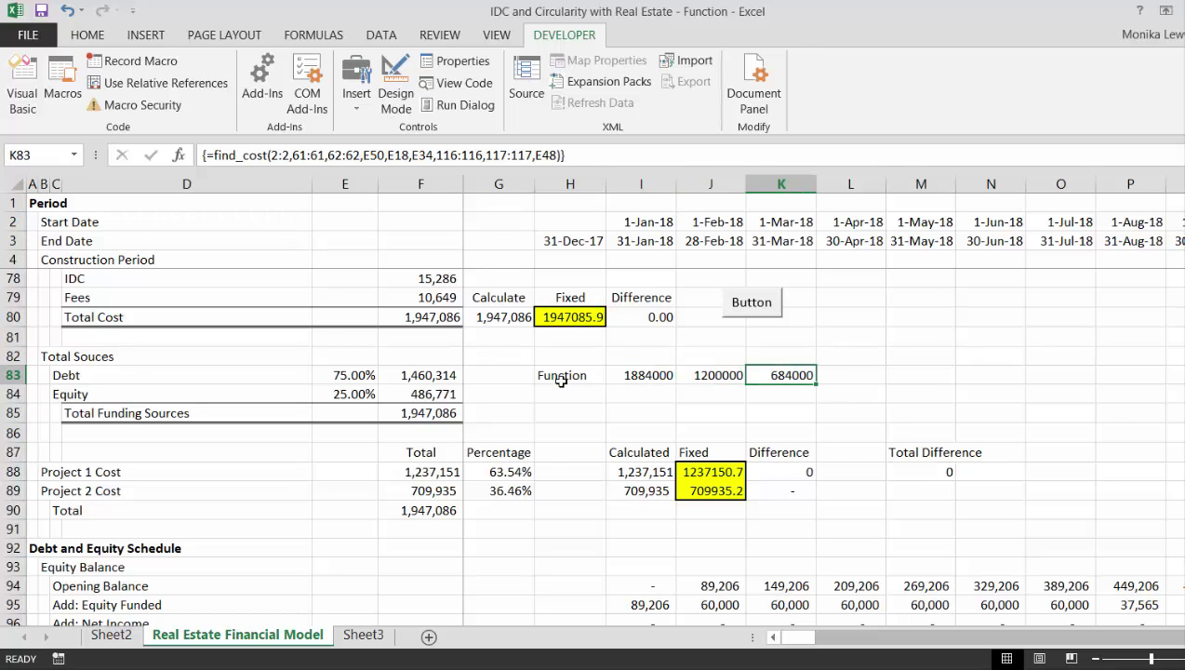
key(Left)
key(Left)
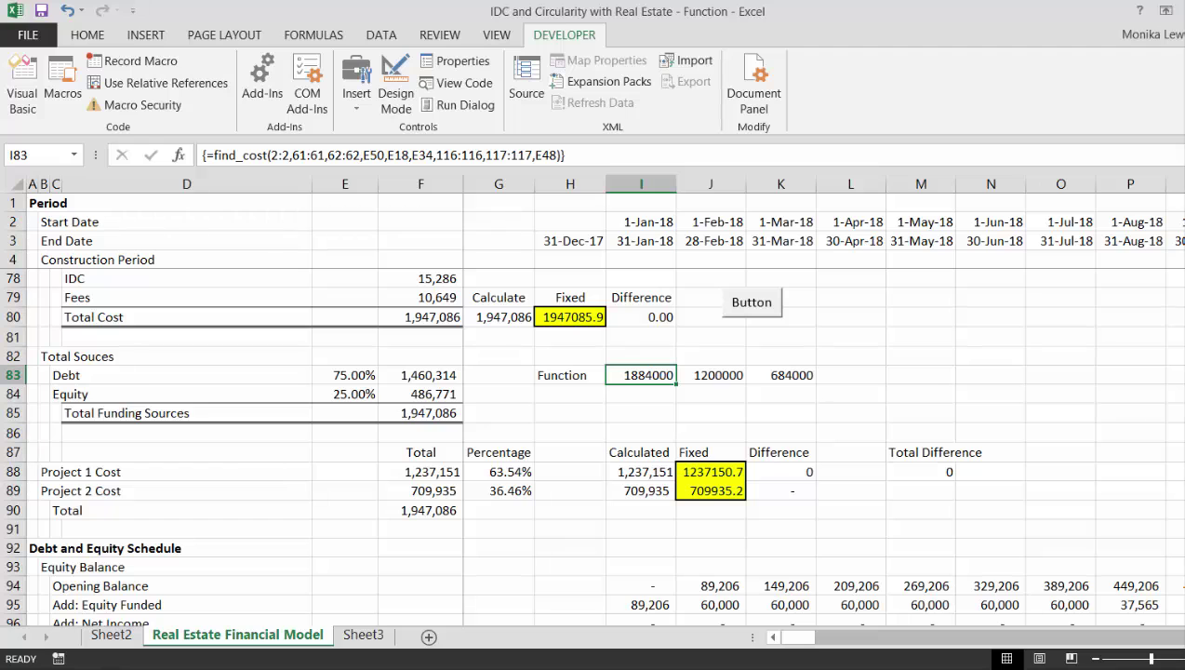
- Switch back to the Visual Basic editor and delete one surplus blank line below For i = start_period To end_period in find_cost
mouse_move(595, 664)
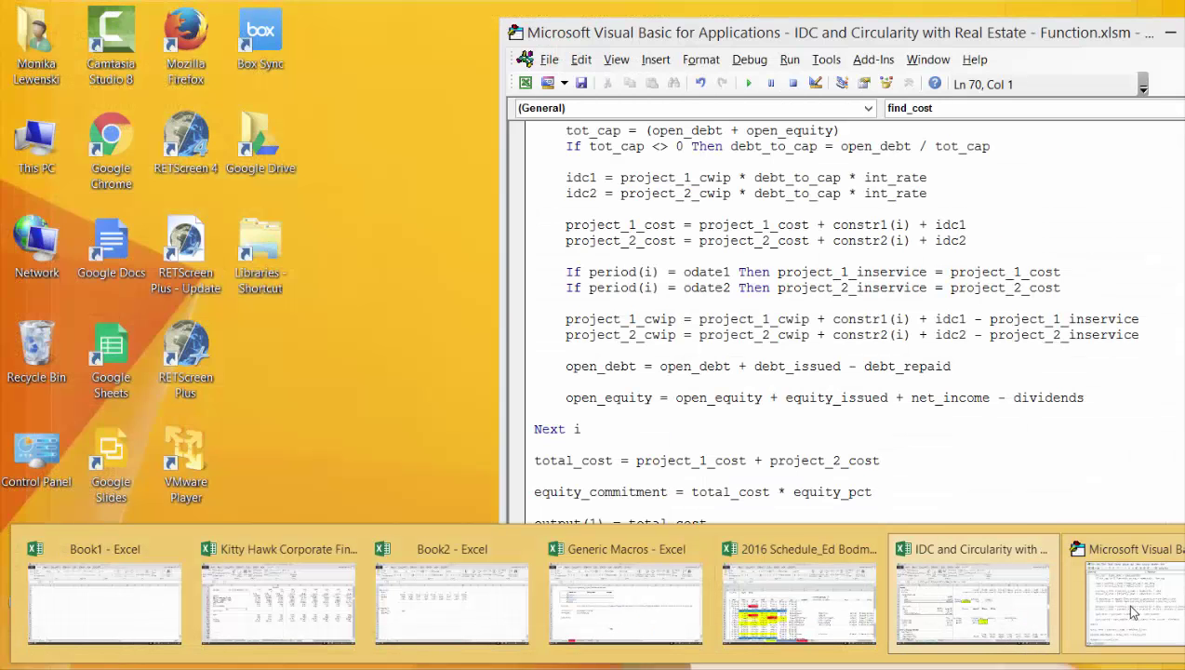
click(1134, 611)
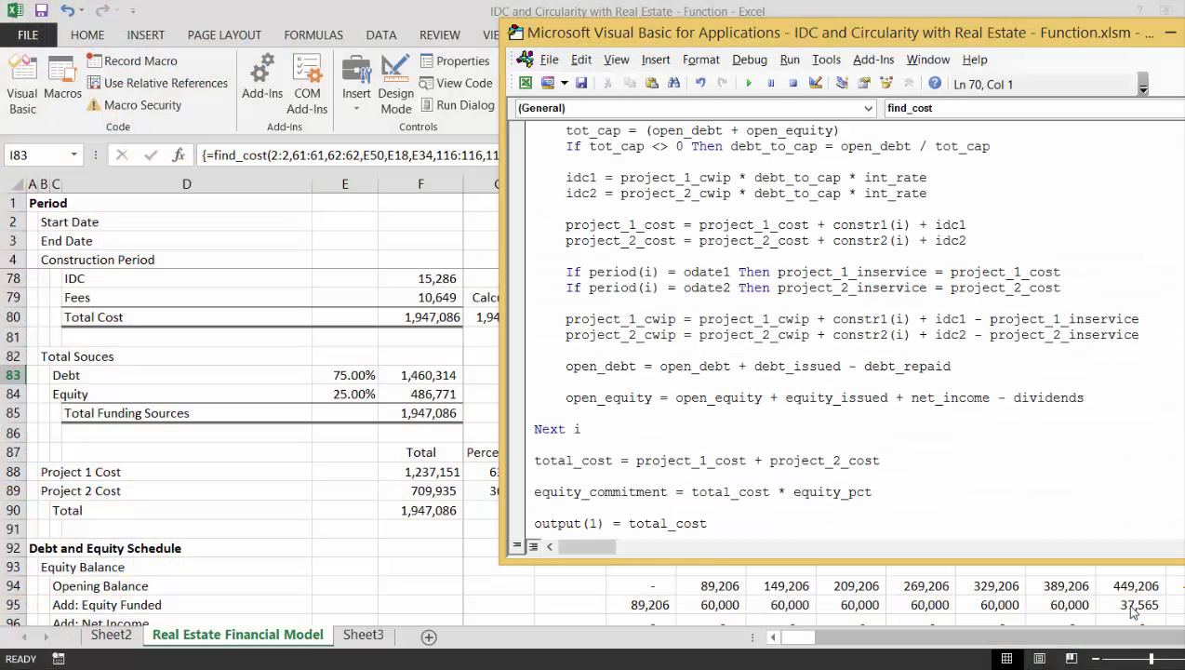
key(Up)
key(Up)
key(Up)
key(Up)
key(Up)
key(Up)
key(Up)
key(Up)
key(Up)
key(Up)
key(Up)
key(Up)
key(Up)
key(Up)
key(Up)
key(Up)
key(Up)
key(Up)
key(Up)
key(Up)
key(Up)
key(Up)
key(Up)
key(Up)
key(Up)
key(Up)
key(Up)
key(Up)
key(Up)
key(Up)
key(Up)
key(Up)
key(Up)
key(Up)
key(Up)
key(Up)
key(Up)
key(Up)
key(Up)
key(Up)
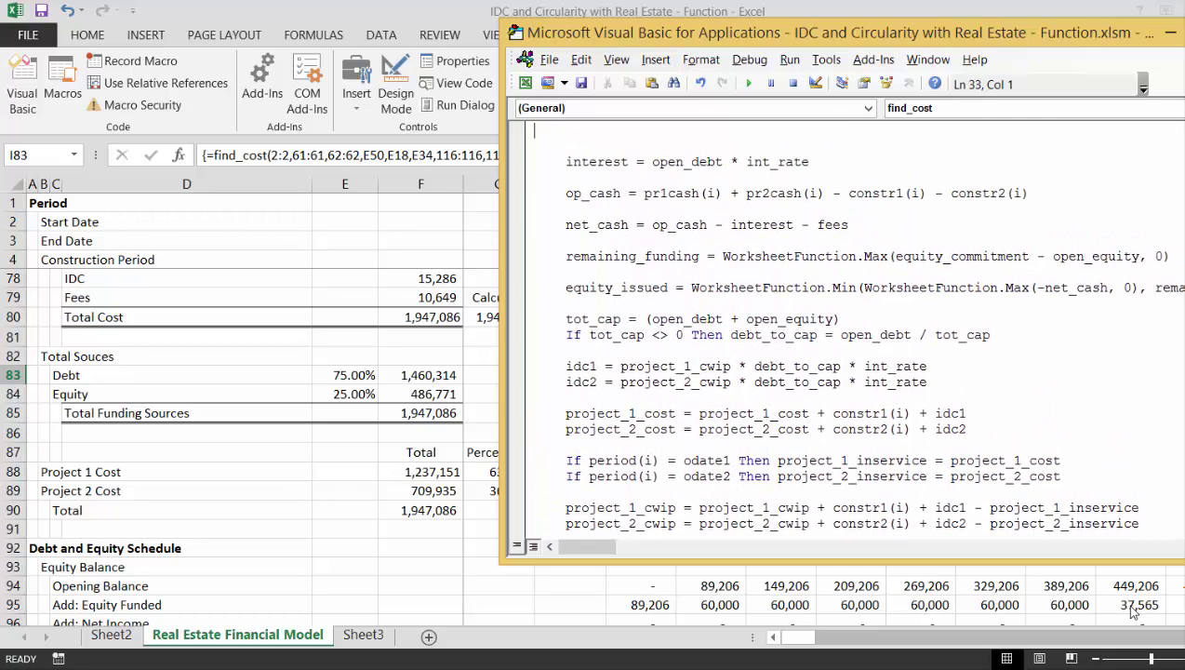
key(Down)
key(Down)
key(Down)
key(Down)
key(Down)
key(Down)
key(Down)
key(Down)
key(Down)
key(Down)
key(Down)
key(Down)
key(Down)
key(Down)
key(Down)
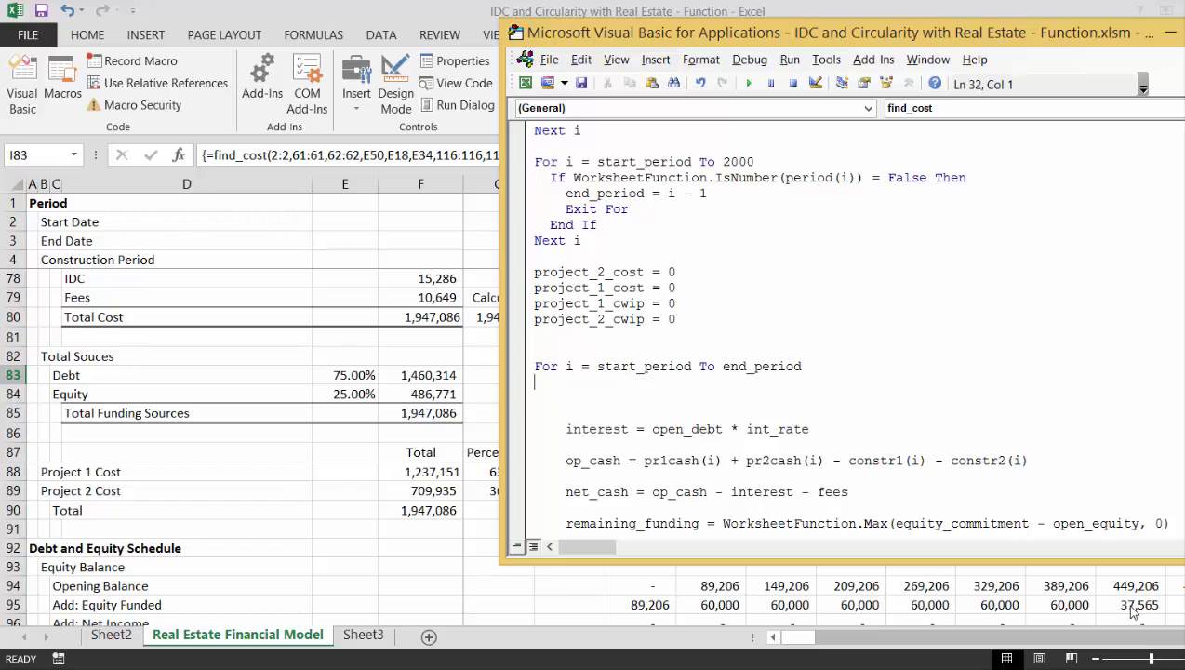
key(BackSpace)
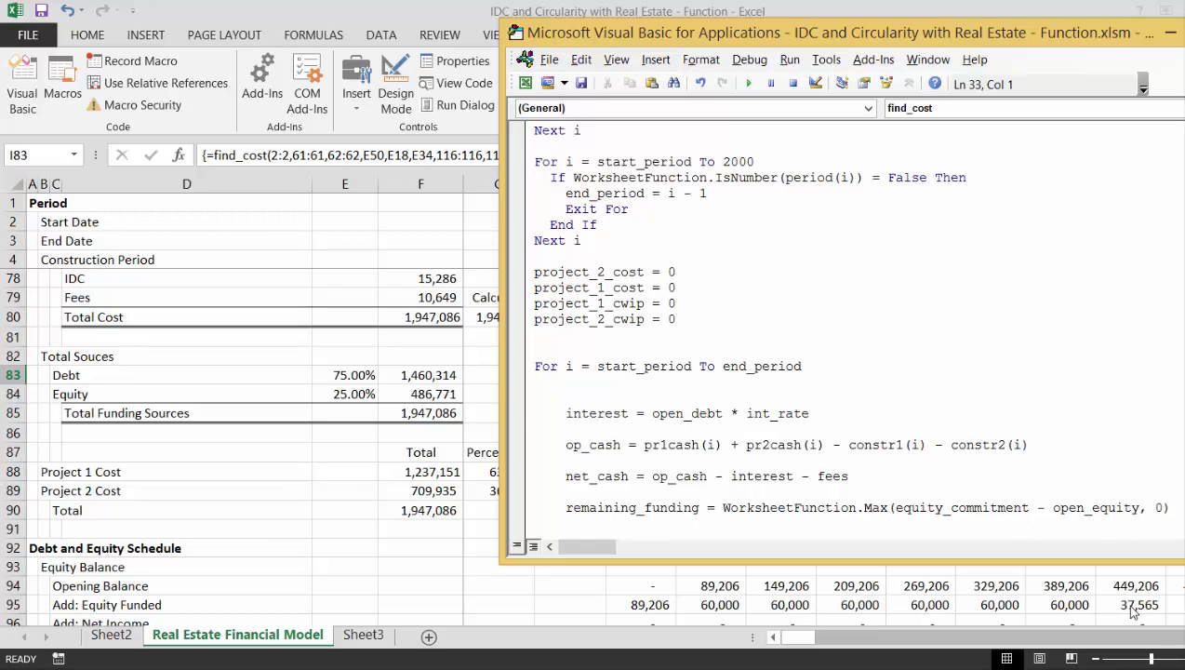
- Review the find_cost code from the cost initialisation through the period loop to decide where an iteration loop must wrap it
key(Down)
key(Down)
key(Down)
key(Down)
key(Down)
key(Down)
key(Down)
key(Down)
key(Down)
key(Down)
key(Down)
key(Down)
key(Down)
key(Down)
key(Down)
key(Down)
key(Down)
key(Down)
key(Down)
key(Down)
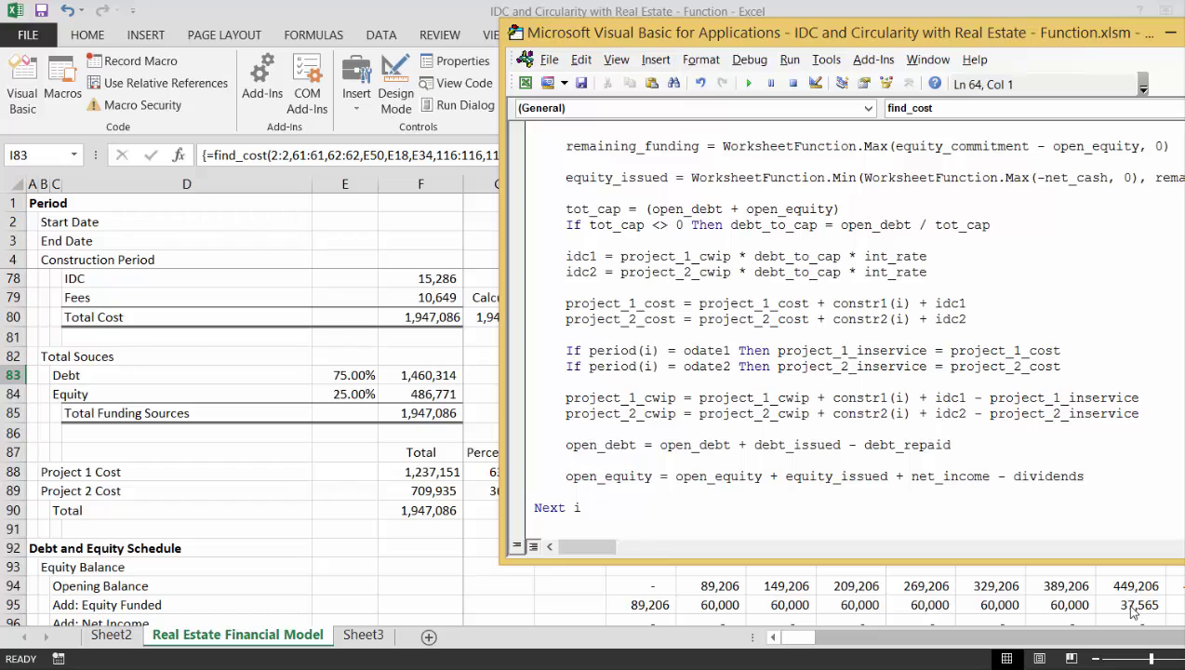
key(Up)
key(Up)
key(Up)
key(Up)
key(Up)
key(Up)
key(Up)
key(Up)
key(Up)
key(Up)
key(Up)
key(Up)
key(Up)
key(Up)
key(Up)
key(Up)
key(Up)
key(Up)
key(Up)
key(Up)
key(Up)
key(Up)
key(Up)
key(Up)
key(Up)
key(Up)
key(Up)
key(Down)
key(Down)
key(Down)
key(Down)
key(Down)
key(Down)
key(Down)
key(Down)
key(Down)
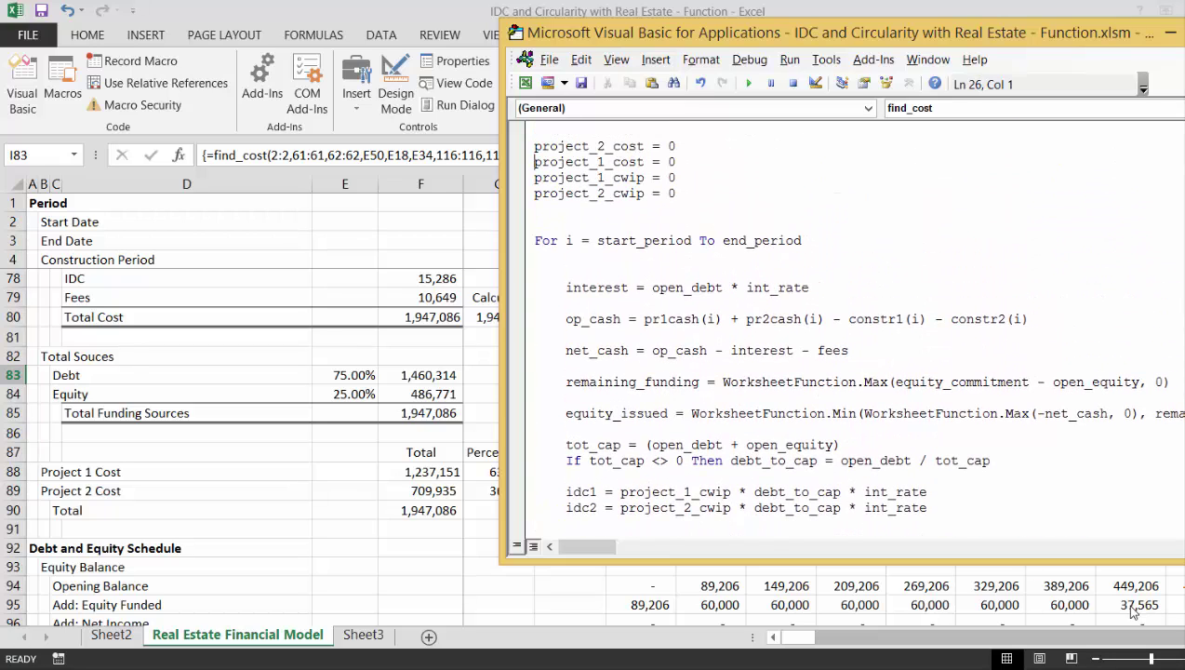
key(Down)
key(Down)
key(Down)
key(Down)
key(Down)
key(Down)
key(Down)
key(Down)
key(Down)
key(Down)
key(Down)
key(Down)
key(Down)
key(Down)
key(Down)
key(Down)
key(Down)
key(Down)
key(Down)
key(Down)
key(Down)
key(Down)
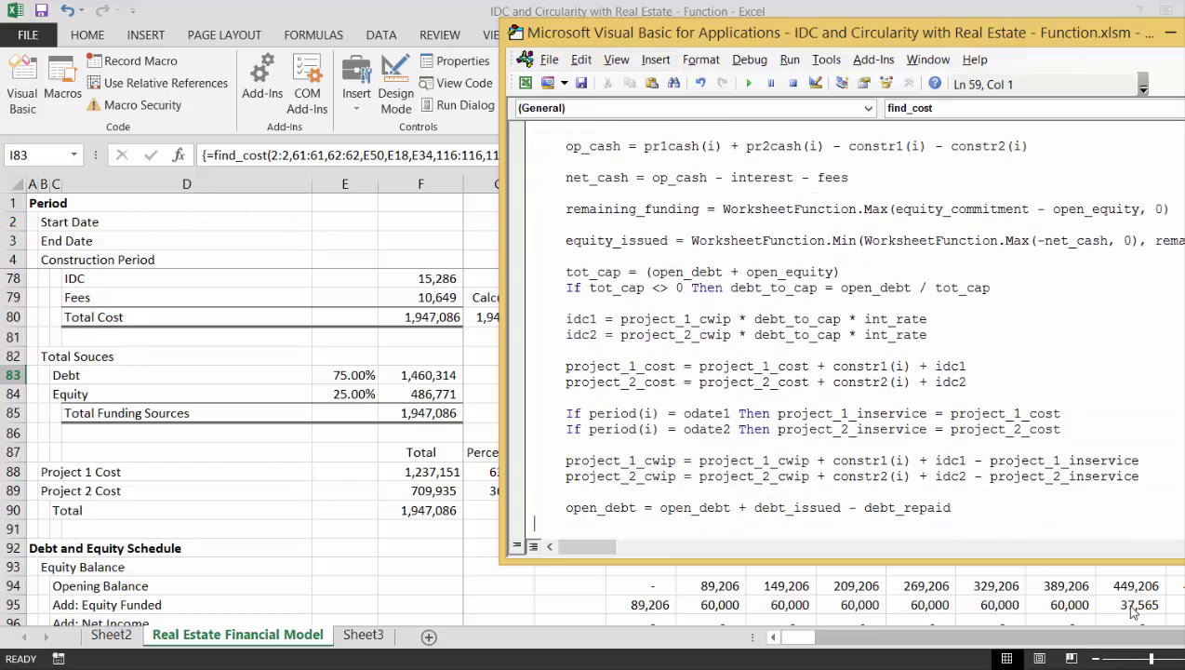
- Add blank lines and a Next iter statement between the equity_commitment calculation and the output assignments in find_cost
key(Up)
key(Up)
key(Up)
key(Up)
key(Up)
key(Up)
key(Up)
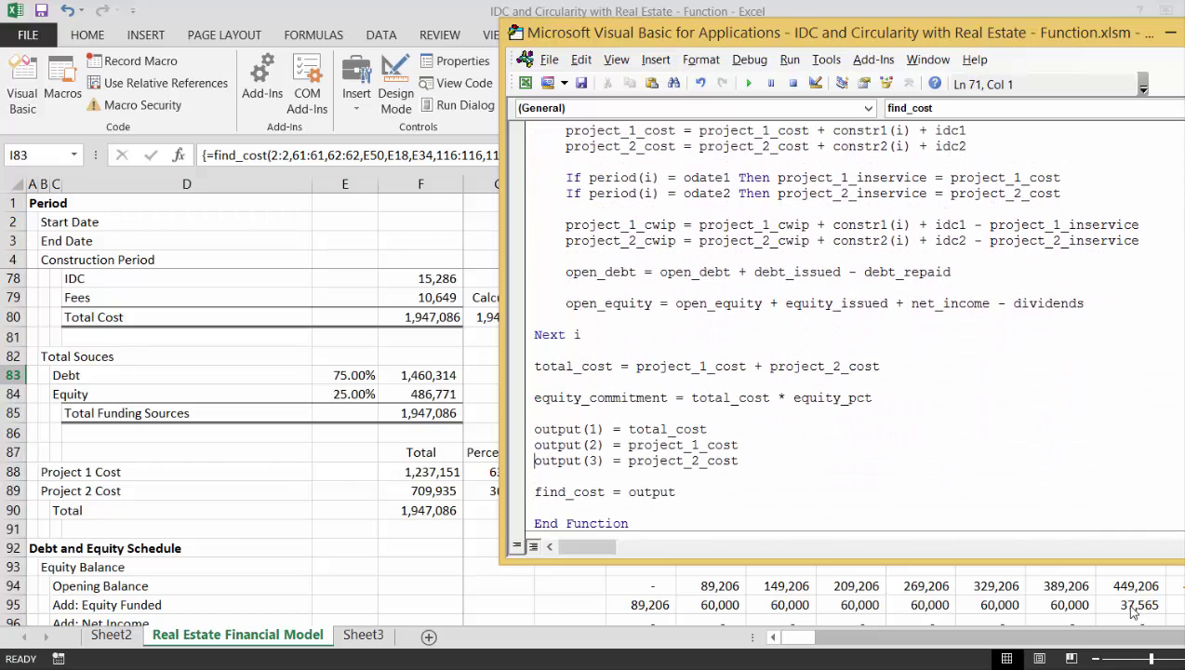
key(Up)
key(Down)
key(Down)
key(Return)
key(Return)
key(Return)
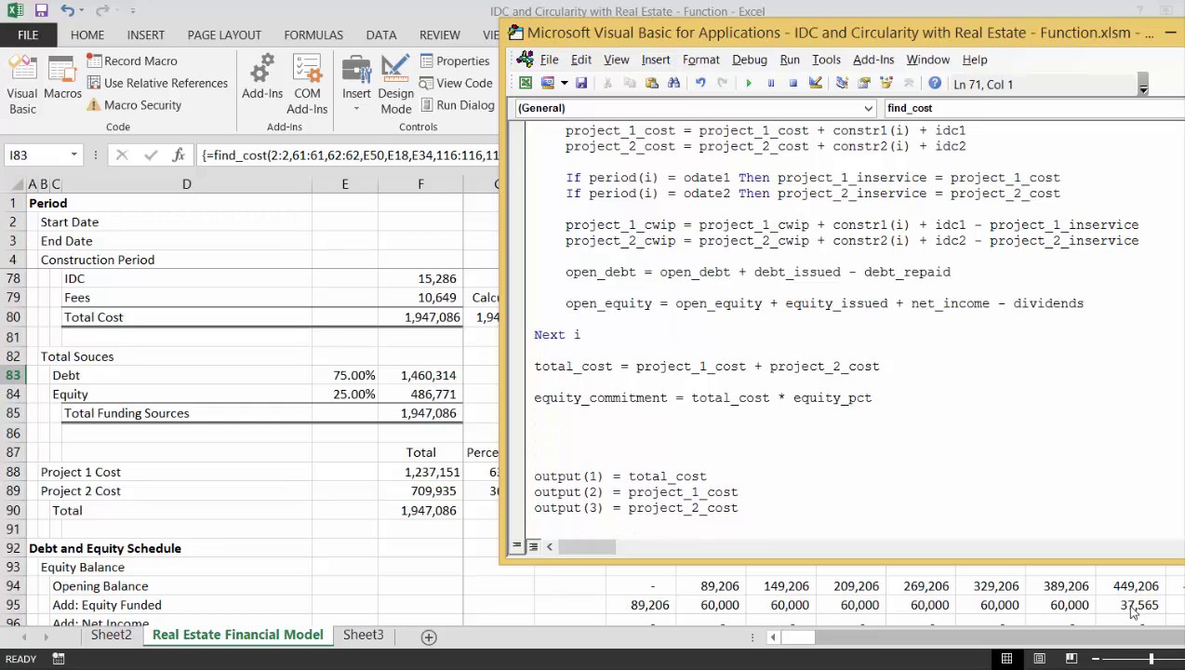
key(Up)
text(next iter)
- Open the iteration loop with For iter = 1 To 10 between the project_2_cwip initialisation and the For i period loop
key(Up)
key(Up)
key(Up)
key(Up)
key(Up)
key(Up)
key(Up)
key(Up)
key(Up)
key(Up)
key(Up)
key(Up)
key(Up)
key(Up)
key(Up)
key(Up)
key(Up)
key(Up)
key(Up)
key(Up)
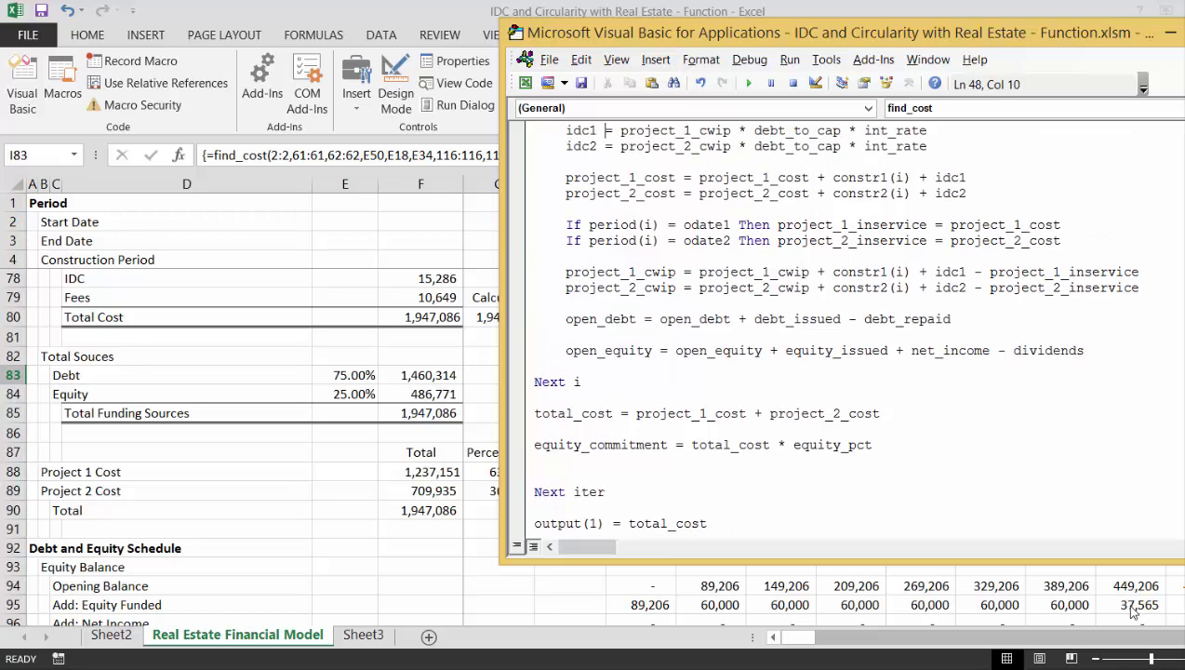
key(Up)
key(Up)
key(Up)
key(Up)
key(Up)
key(Up)
key(Up)
key(Up)
key(Up)
key(Up)
key(Up)
key(Up)
key(Up)
key(Up)
key(Up)
key(Up)
key(Up)
key(Up)
key(Up)
key(Up)
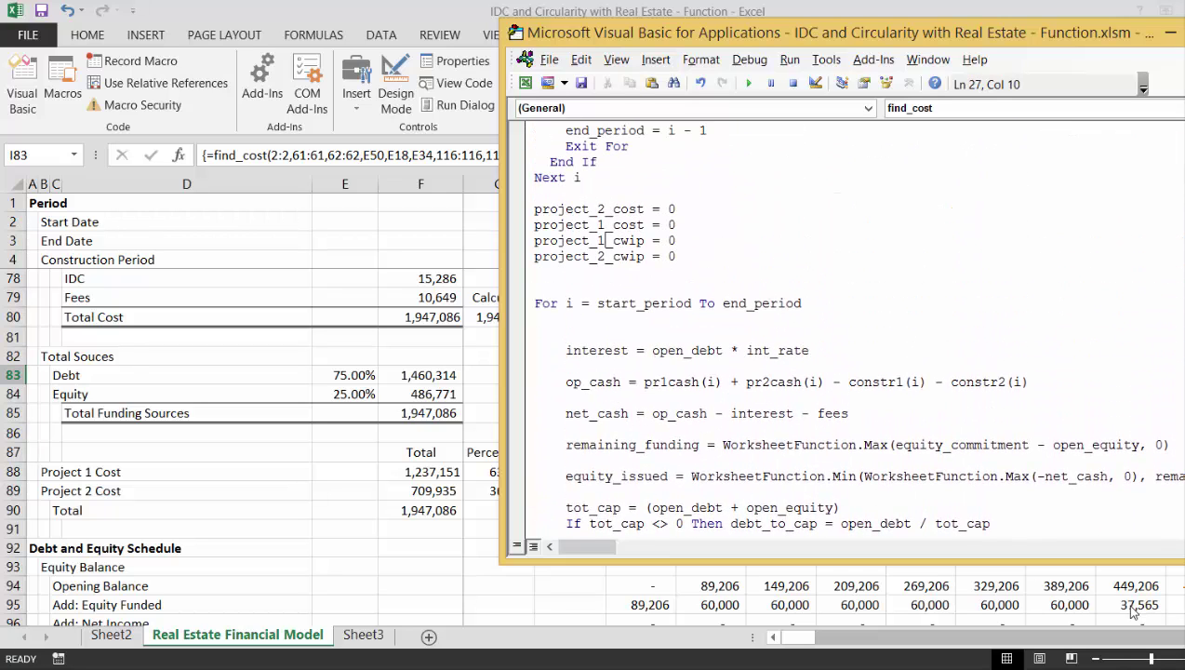
key(Down)
key(Down)
key(Return)
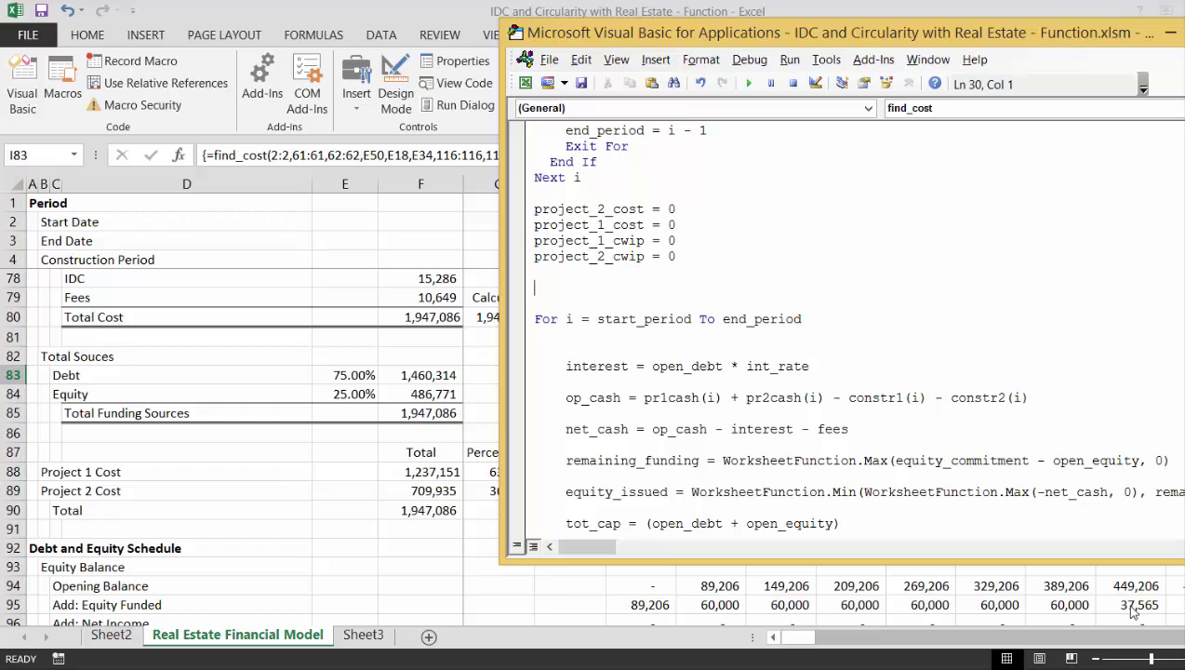
text(for iter = 1 to 10)
- Indent the For i = start_period To end_period line and the interest calculation one level inside the iteration loop
key(Down)
key(Down)
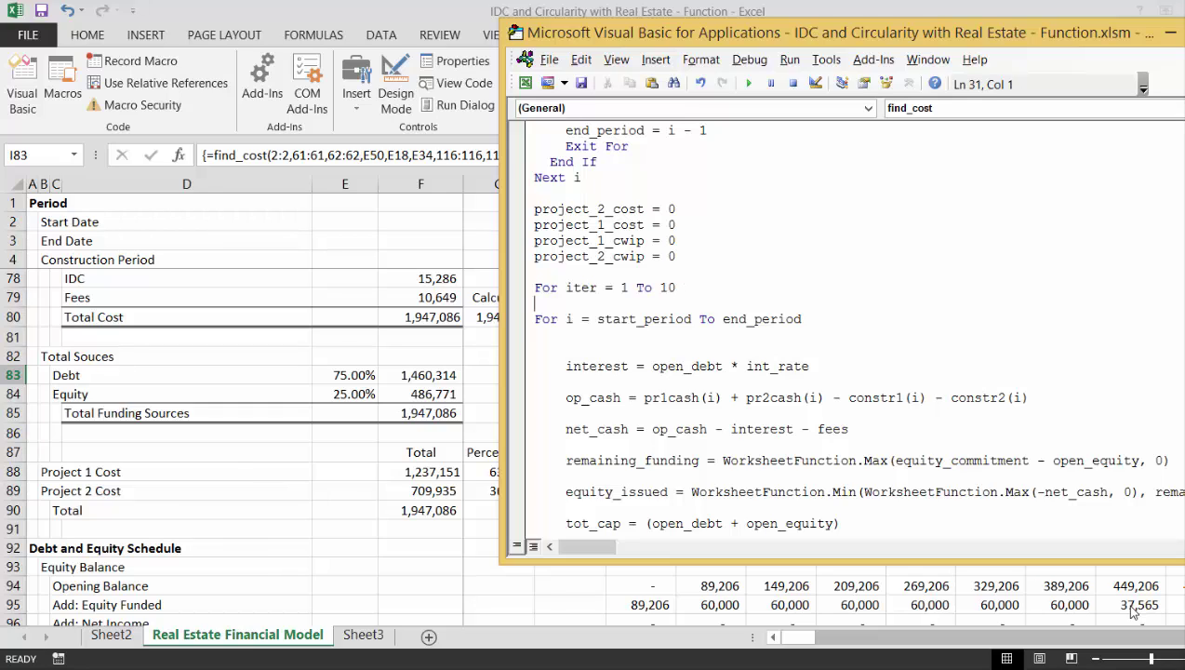
key(Tab)
key(Down)
key(Down)
key(Down)
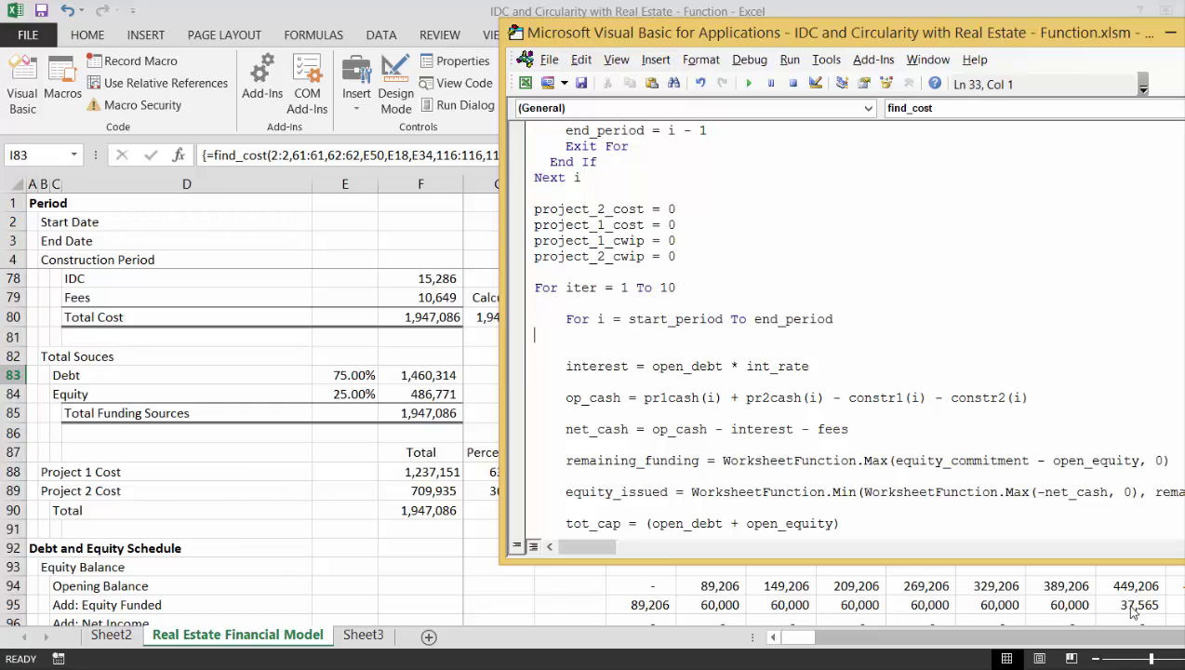
key(Tab)
key(Down)
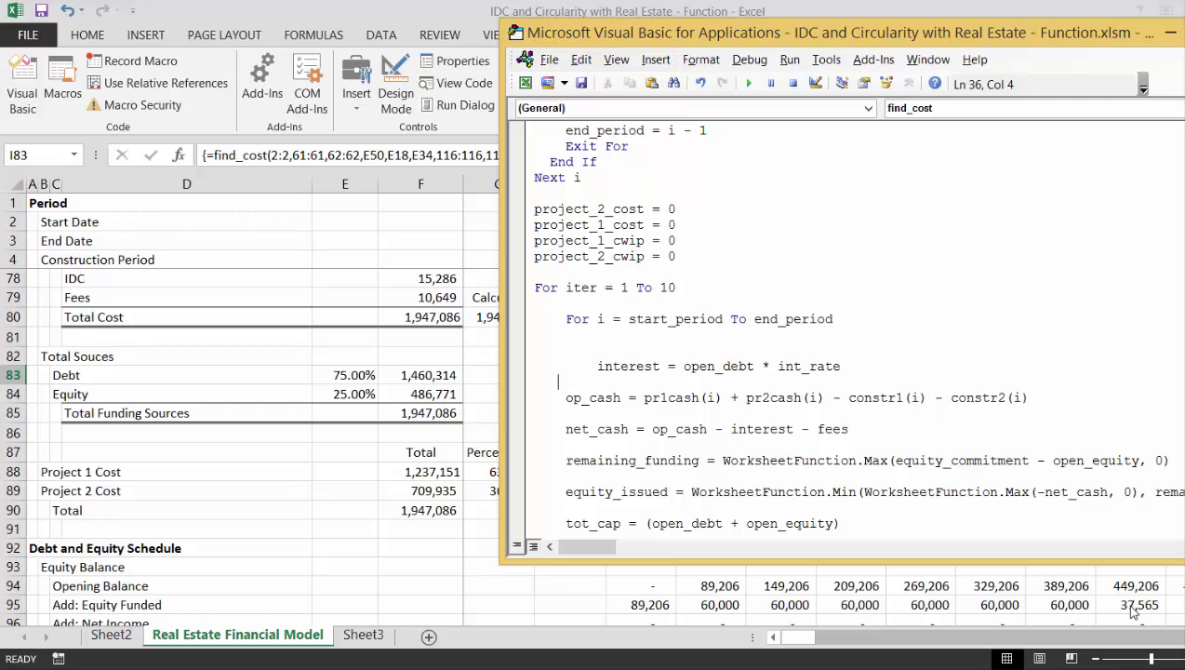
- Indent the op_cash and net_cash lines one more level and remove the blank line between them
key(Down)
key(Home)
key(Tab)
key(Down)
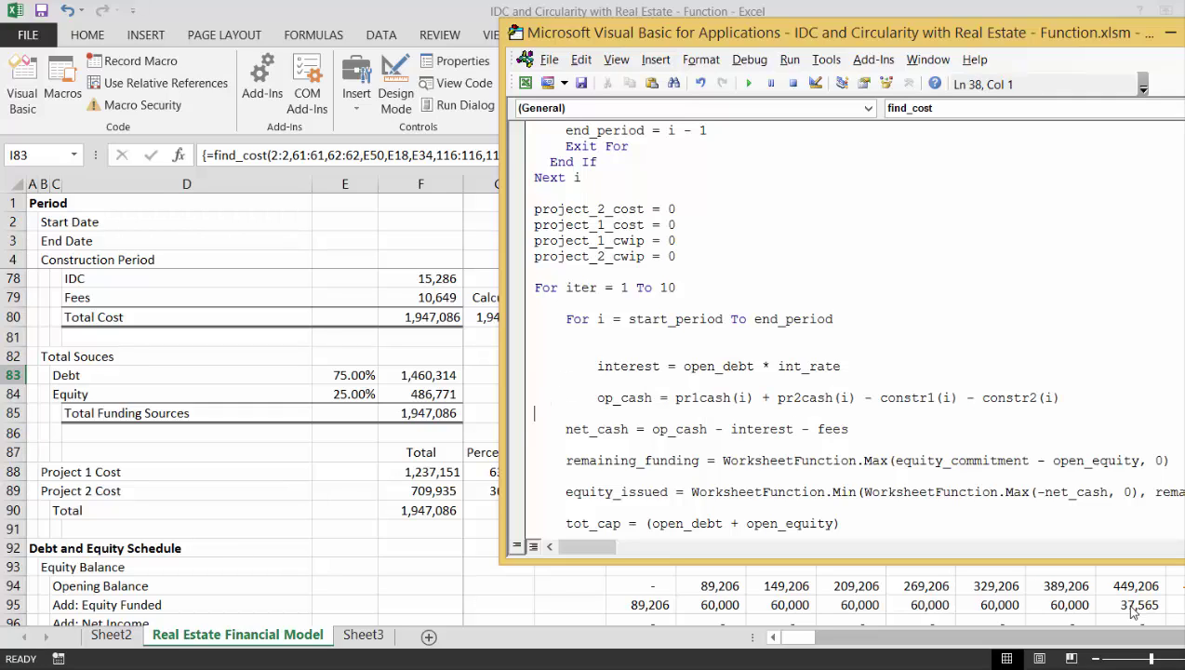
key(Down)
key(Tab)
key(Up)
key(BackSpace)
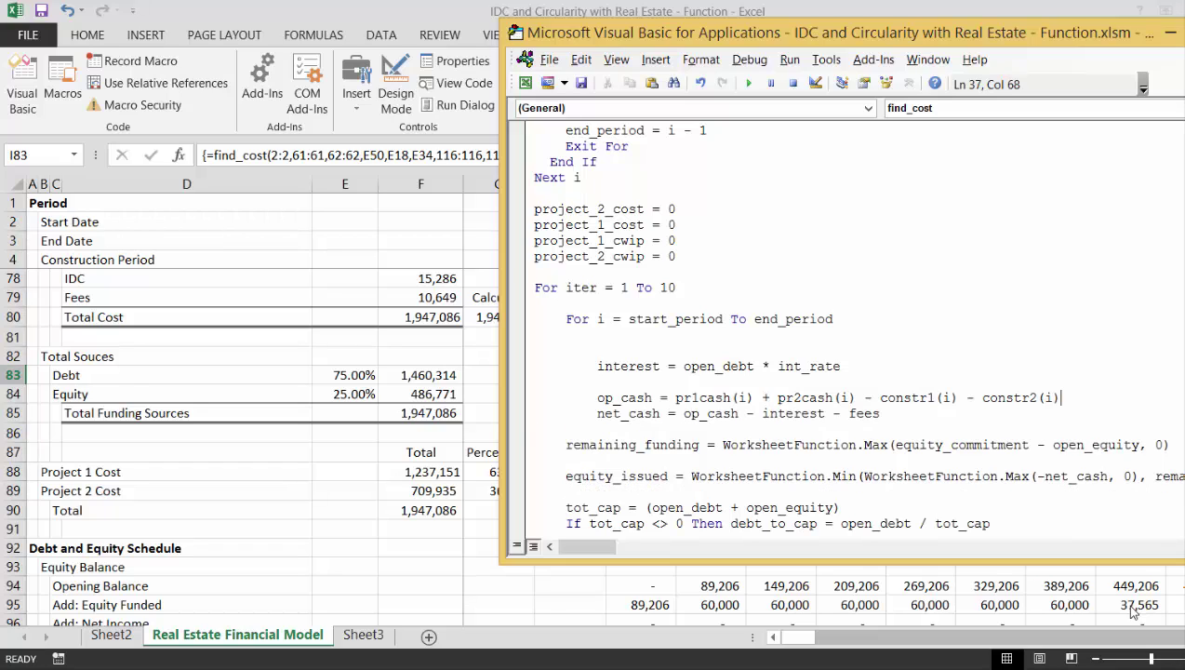
- Indent the remaining_funding line one more level to match the other statements in the nested period loop
key(Up)
key(Down)
key(Down)
key(Down)
key(Down)
key(Tab)
key(Down)
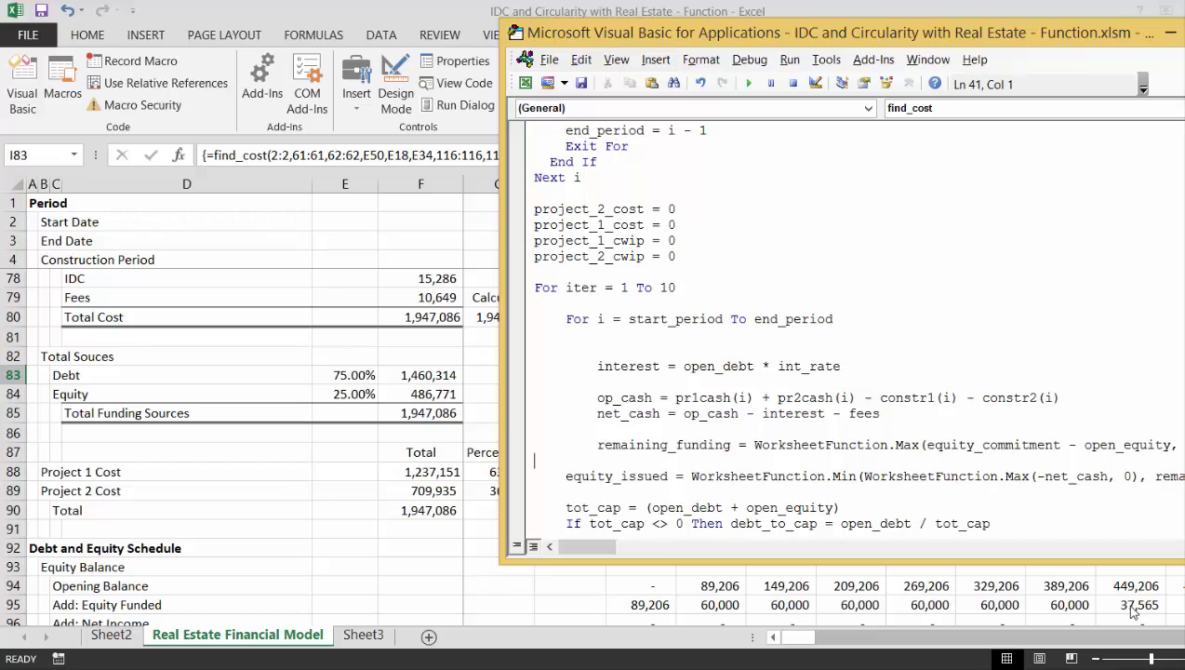
- Remove the blank line above equity_issued and indent the equity_issued, tot_cap and If tot_cap <> 0 lines one more level
key(Delete)
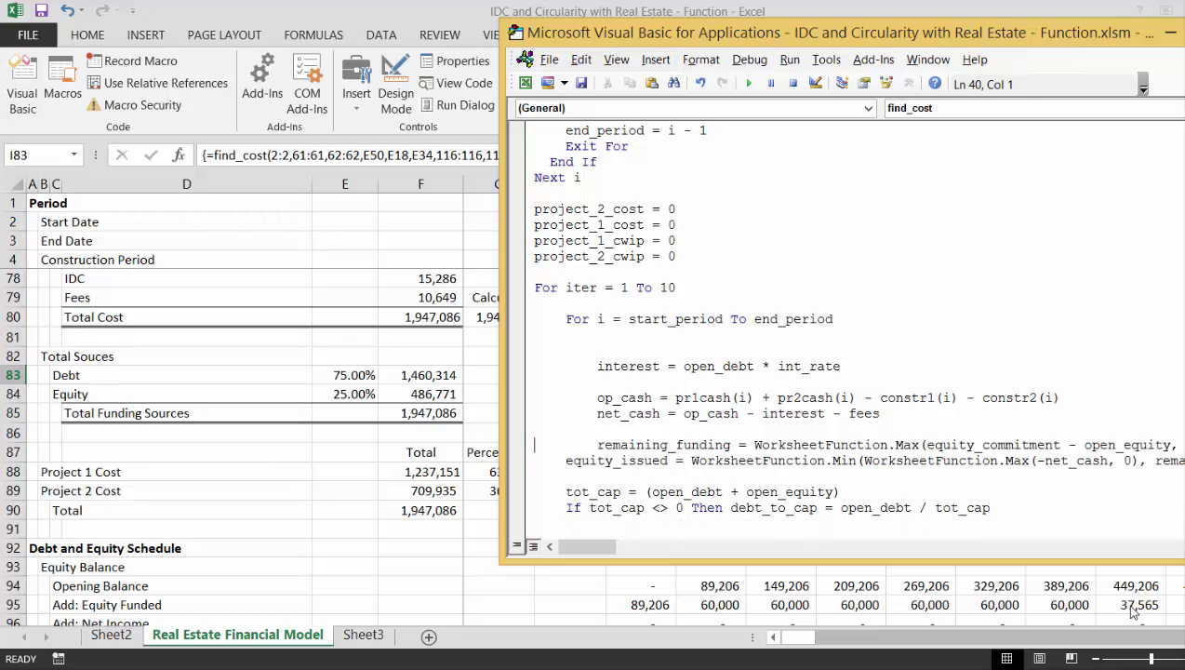
key(Tab)
key(Down)
key(Down)
key(Tab)
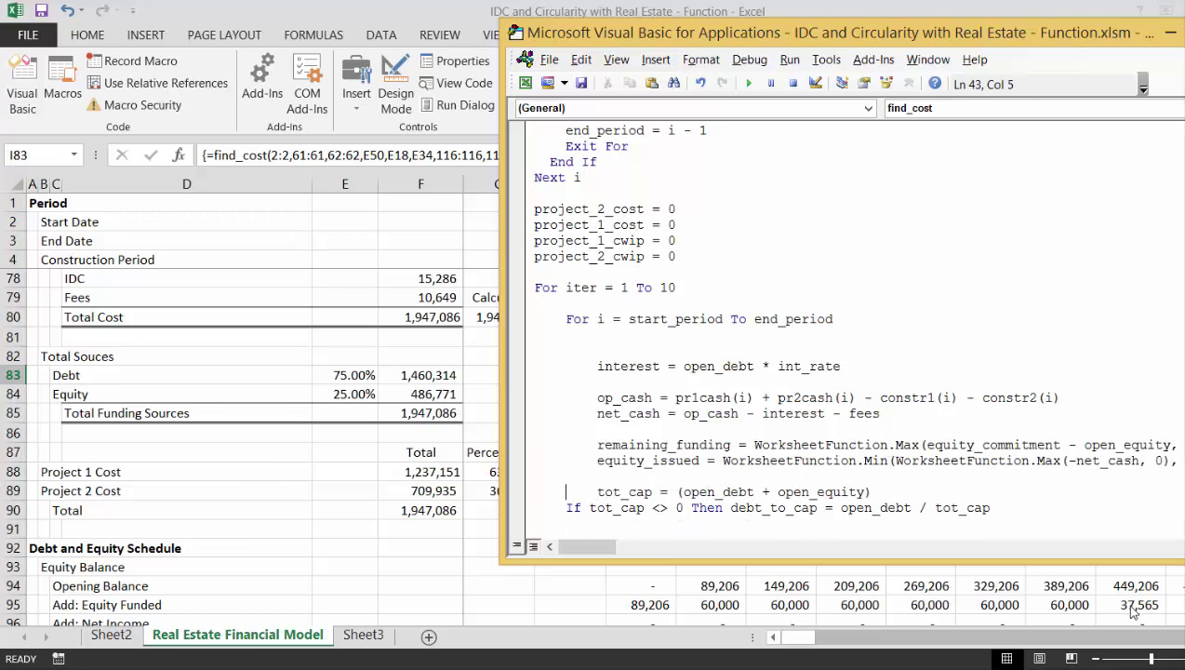
key(Down)
key(Home)
key(Left)
key(Right)
key(Tab)
- Review the remaining statements of the period loop from the idc1 and idc2 calculations down past the dividends line
key(Down)
key(Down)
key(Down)
key(Down)
key(Down)
key(Down)
key(Down)
key(Down)
key(Down)
key(Down)
key(Down)
key(Down)
key(Down)
key(Down)
key(Down)
key(Down)
key(Down)
key(Down)
key(Down)
key(Down)
key(Down)
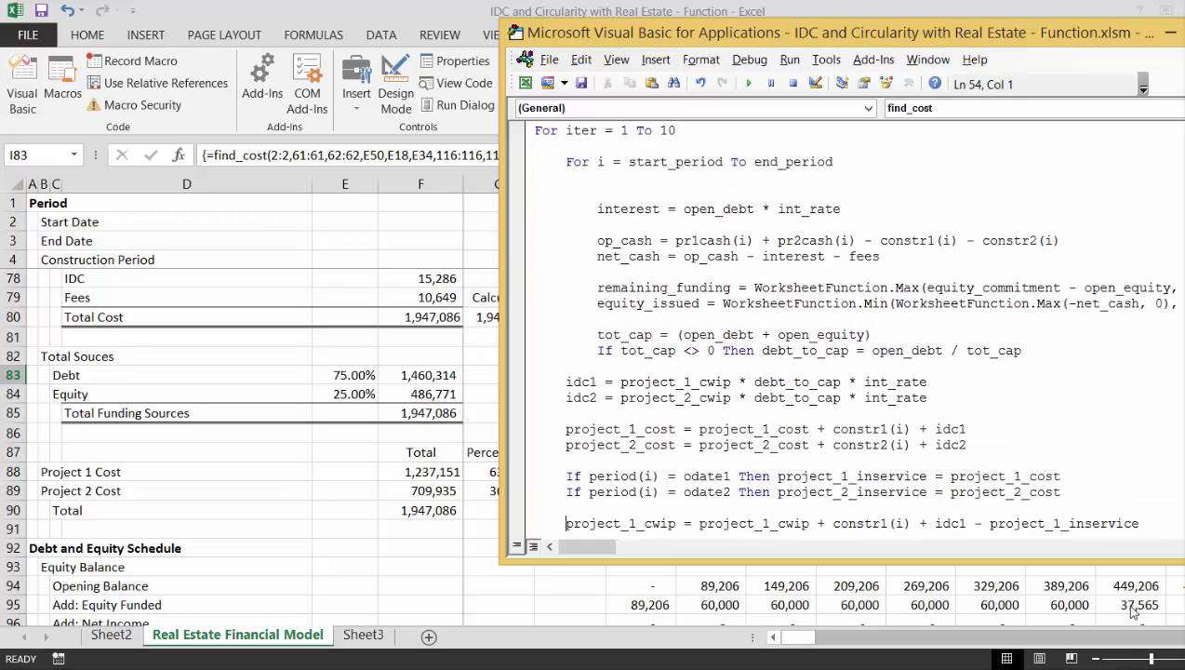
key(Down)
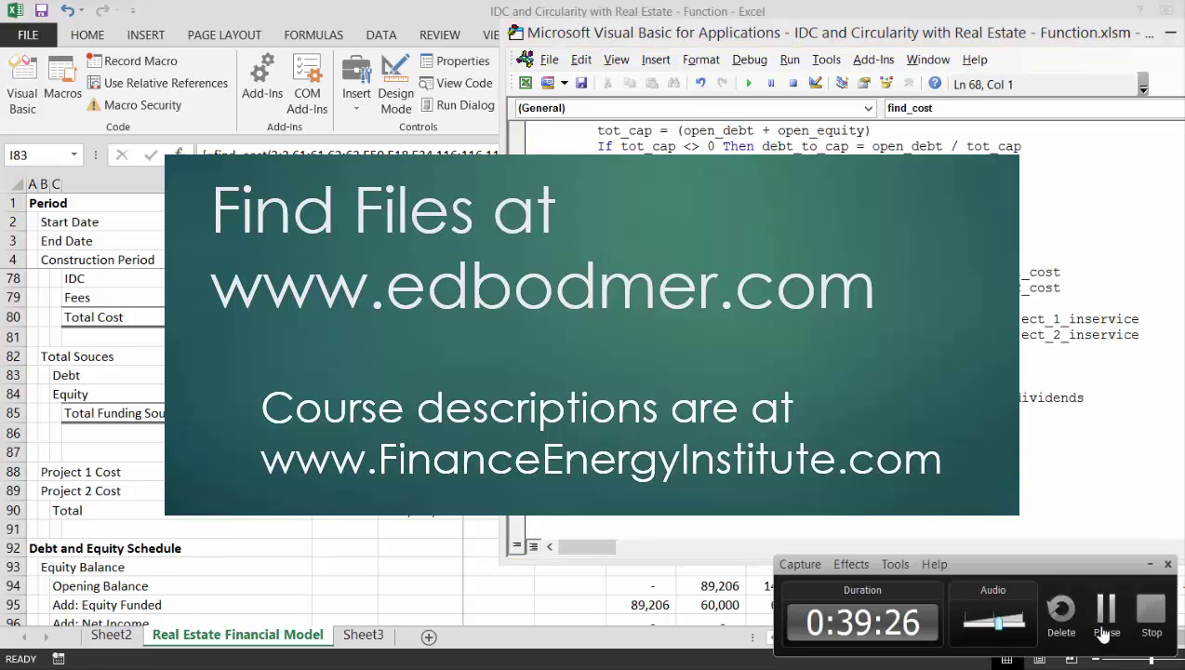
click(1105, 623)
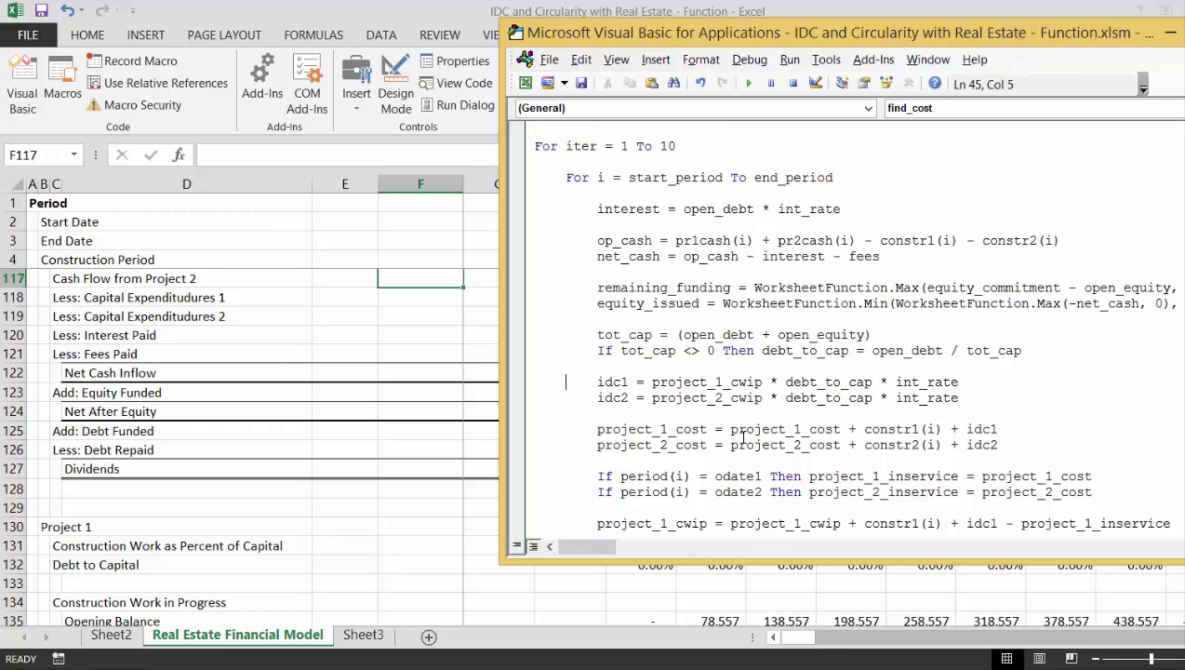
- Add the indented line cash_to_debt = net_cash + equity_issued between the equity_issued and tot_cap calculations, set off by blank lines
key(Up)
key(Up)
key(Up)
key(Up)
key(Down)
key(Return)
key(Up)
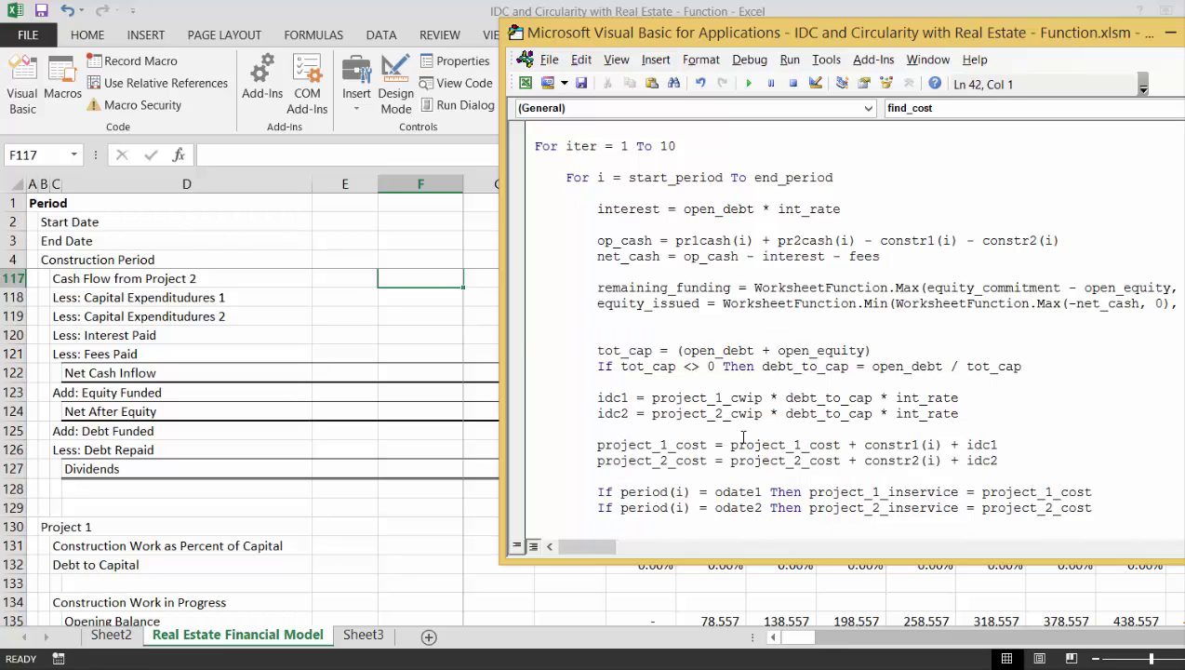
key(Return)
key(Up)
key(Tab)
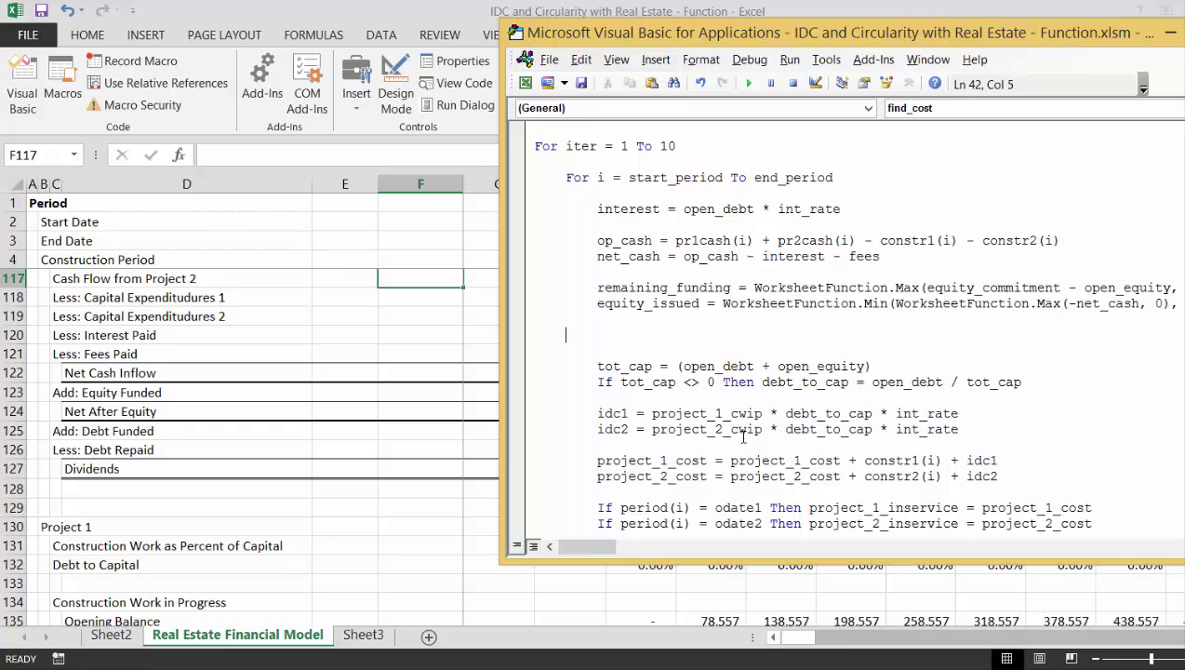
text(cash_to_debt = net_)
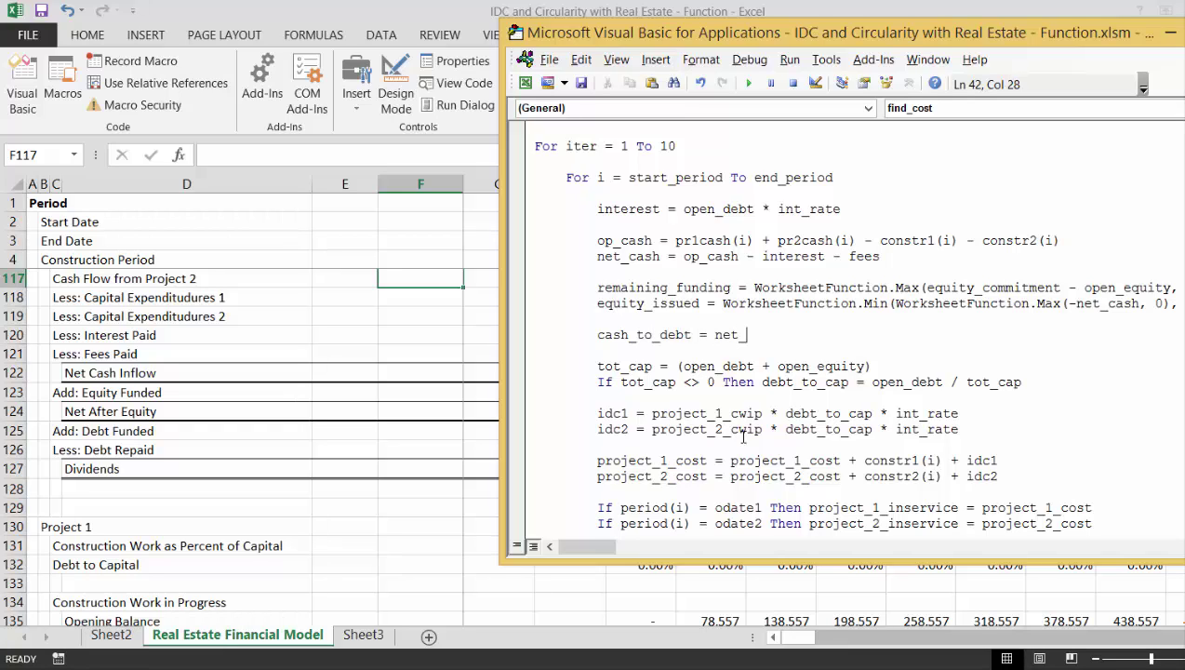
text(cash + equity)
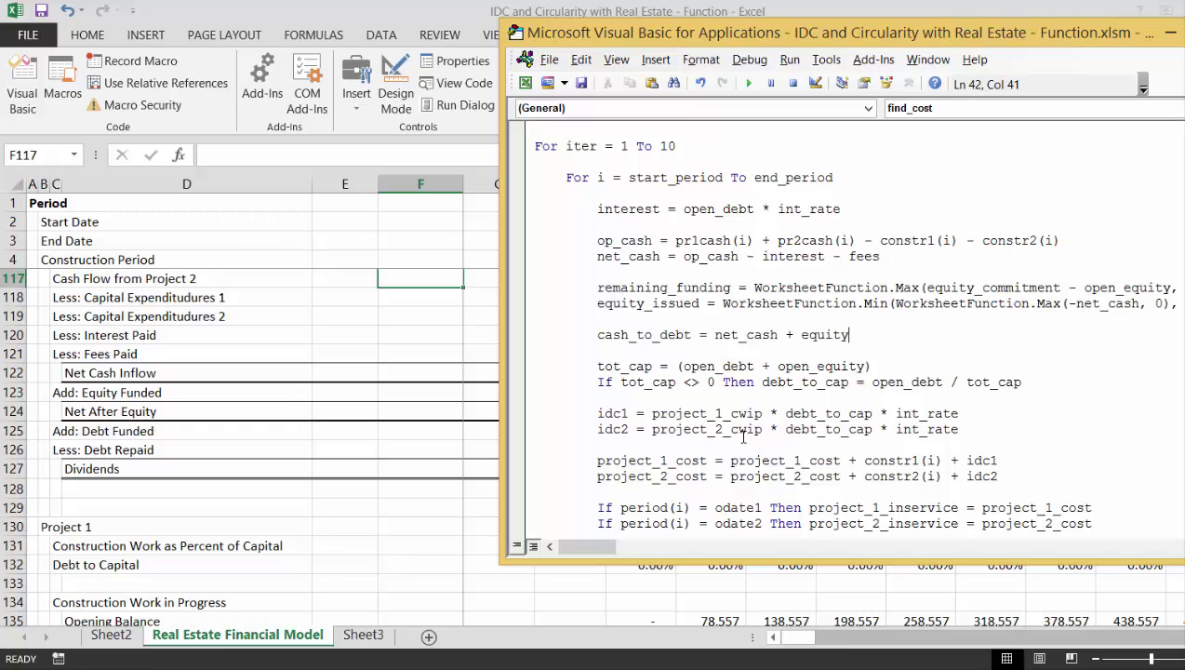
text( issued)
key(Return)
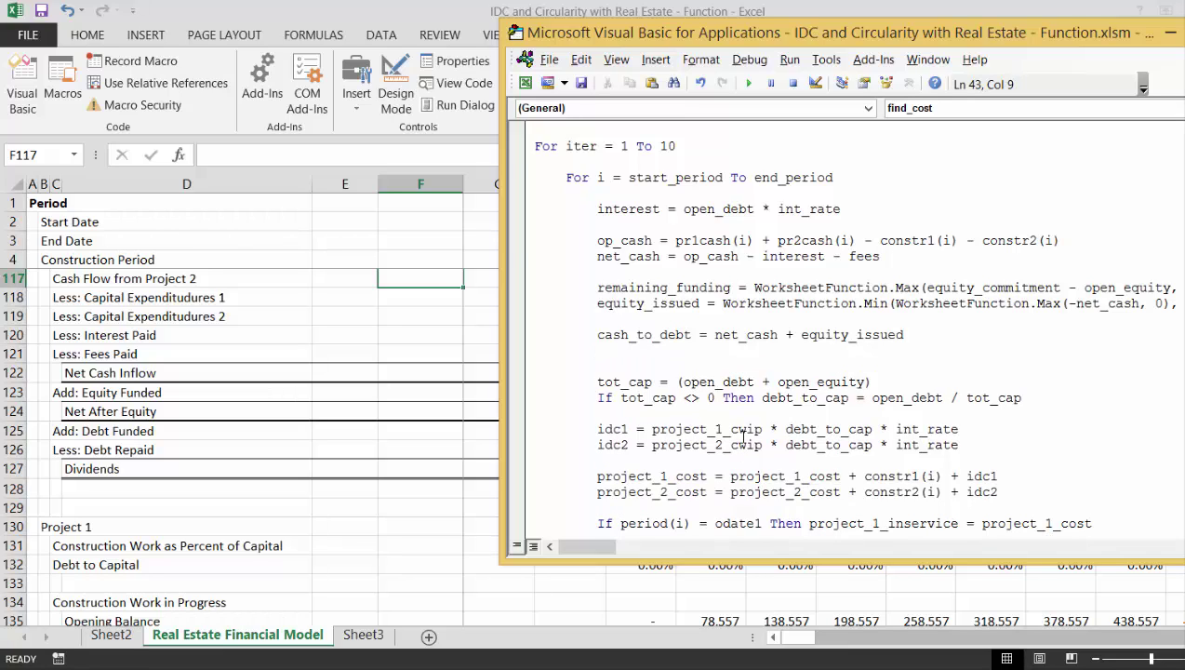
- Add the lines debt_funded = 0 and debt_repaid = 0 below the cash_to_debt calculation
key(Return)
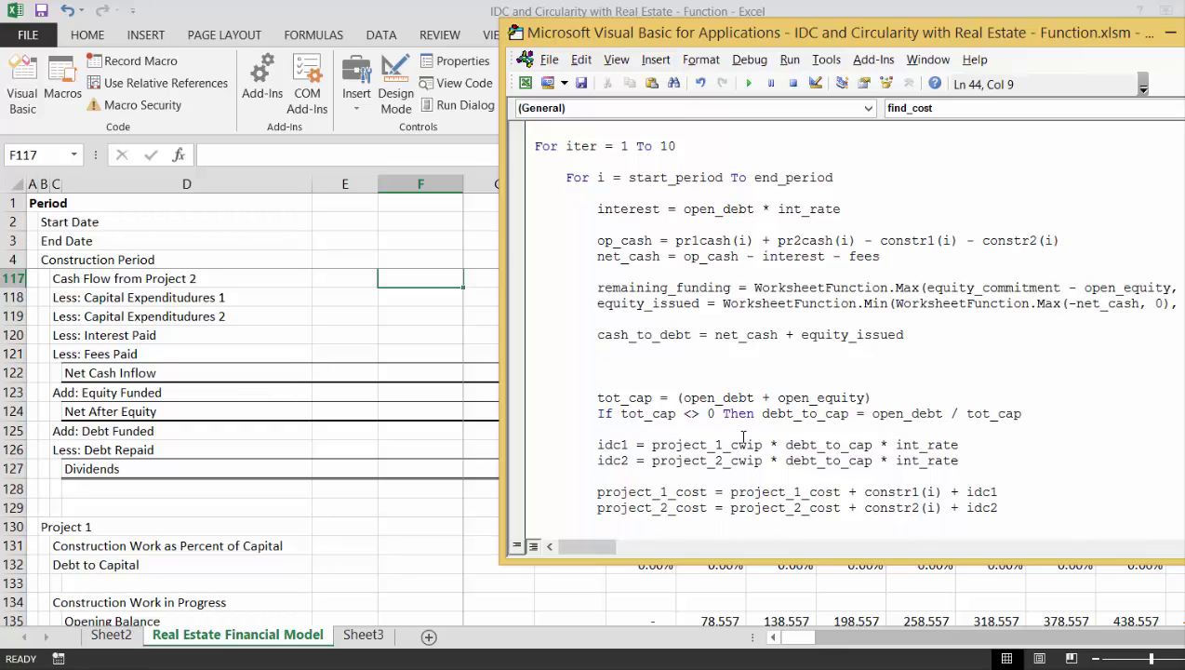
text(debt)
text(_funded = 0)
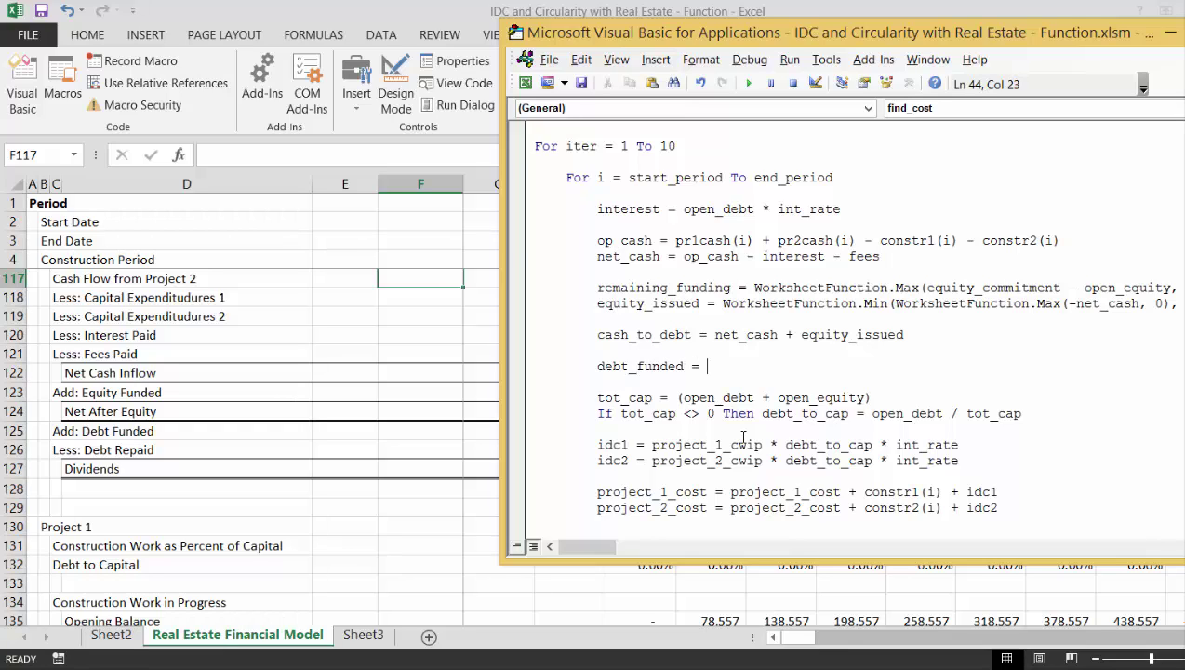
key(Return)
text(deb)
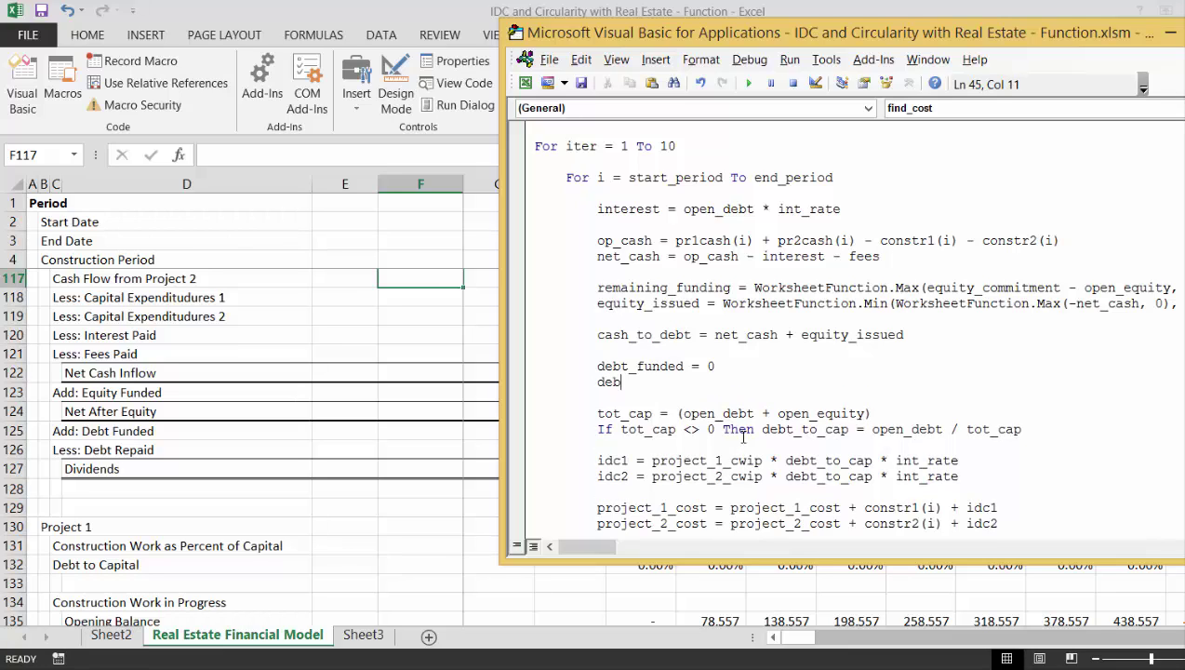
text(t_repaid = 0)
- Examine both loops, including the open_debt and open_equity roll-forward and the total_cost and equity_commitment lines before Next iter
key(Up)
key(Up)
key(Down)
key(Down)
key(Down)
key(Down)
key(Down)
key(Down)
key(Down)
key(Down)
key(Down)
key(Down)
key(Down)
key(Down)
key(Down)
key(Down)
key(Down)
key(Down)
key(Down)
key(Down)
key(Down)
key(Down)
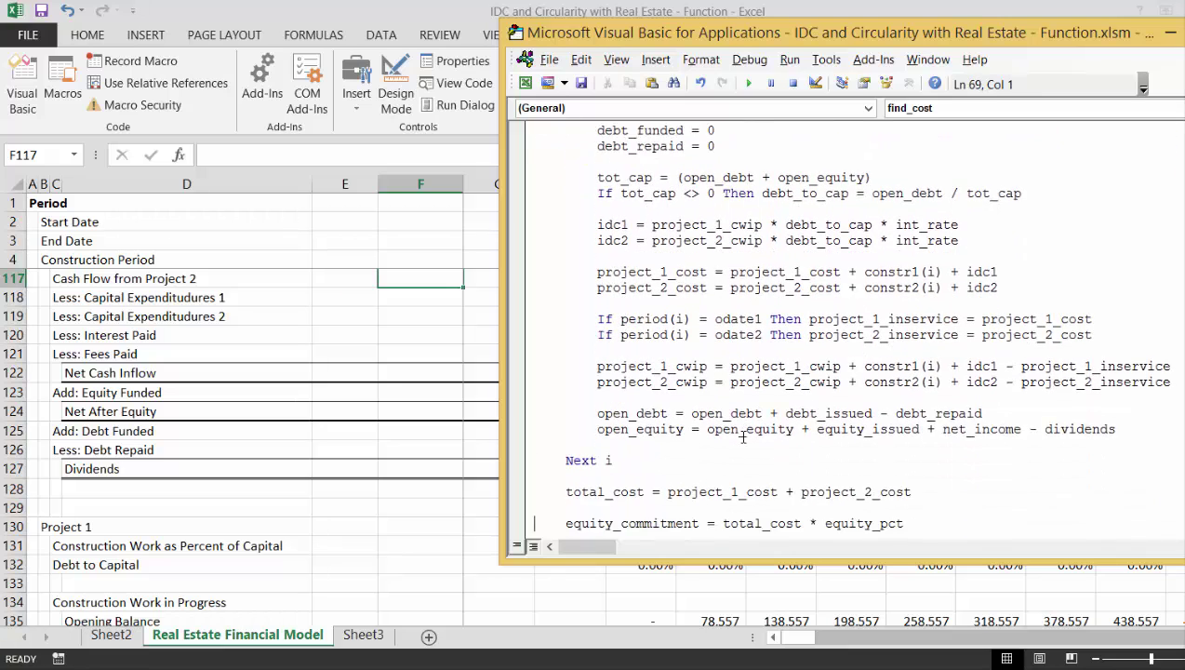
scroll(743, 437, down, 2)
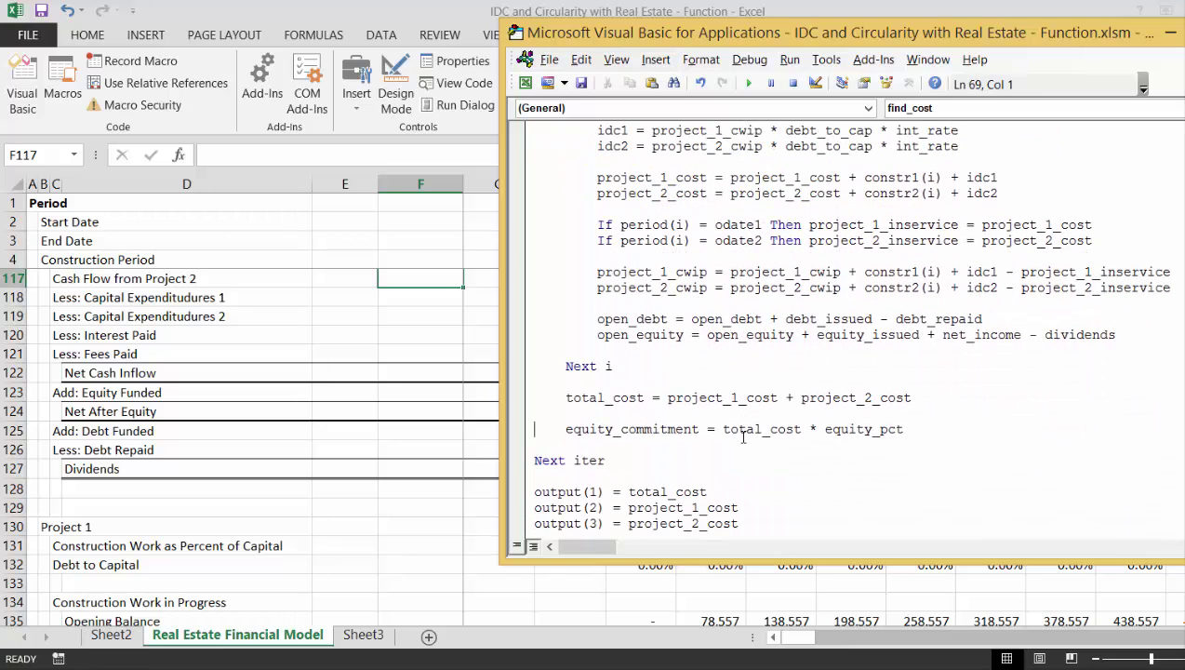
key(Up)
key(Up)
key(Up)
key(Up)
key(Up)
key(Up)
key(Up)
key(Up)
key(Up)
key(Up)
key(Up)
key(Up)
key(Up)
key(Up)
key(Up)
key(Up)
key(Up)
key(Up)
key(Up)
key(Up)
key(Up)
key(Up)
key(Up)
key(Up)
key(Up)
key(Up)
key(Up)
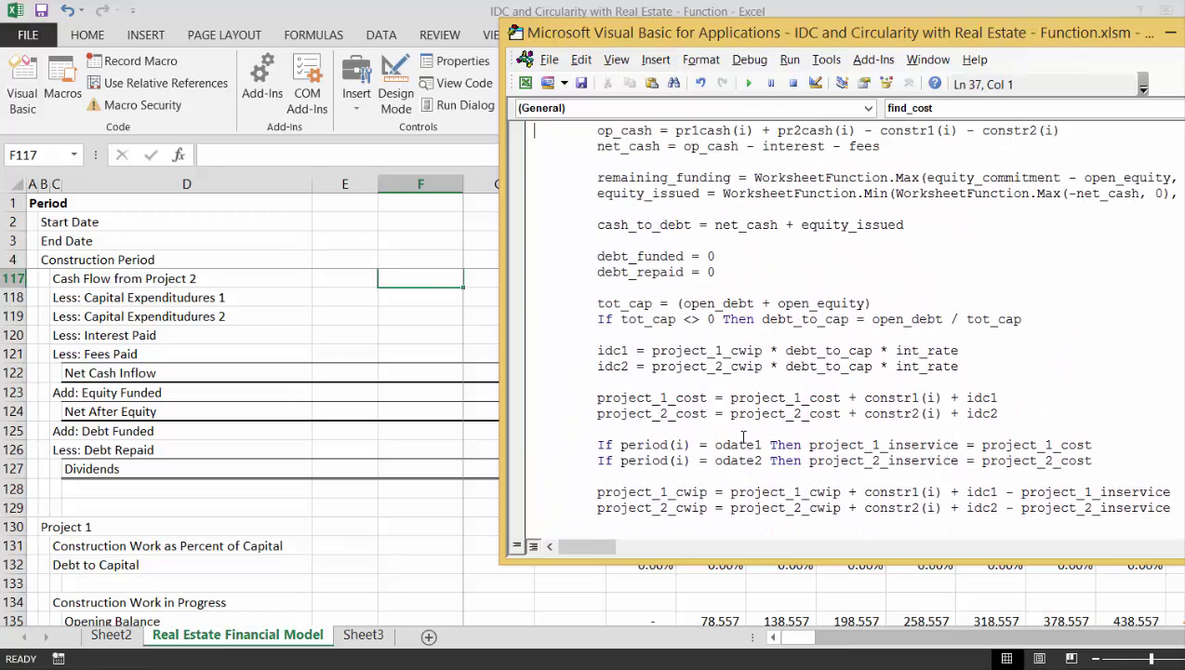
key(Up)
key(Up)
key(Up)
key(Up)
key(Up)
key(Up)
key(Up)
key(Up)
- Rename the debt_funded variable to debt_issued in the line above debt_repaid
key(Down)
key(Down)
key(Down)
key(Down)
key(Down)
key(Down)
key(Down)
key(Down)
key(Down)
key(Down)
key(Down)
key(Down)
key(Down)
key(Down)
key(Down)
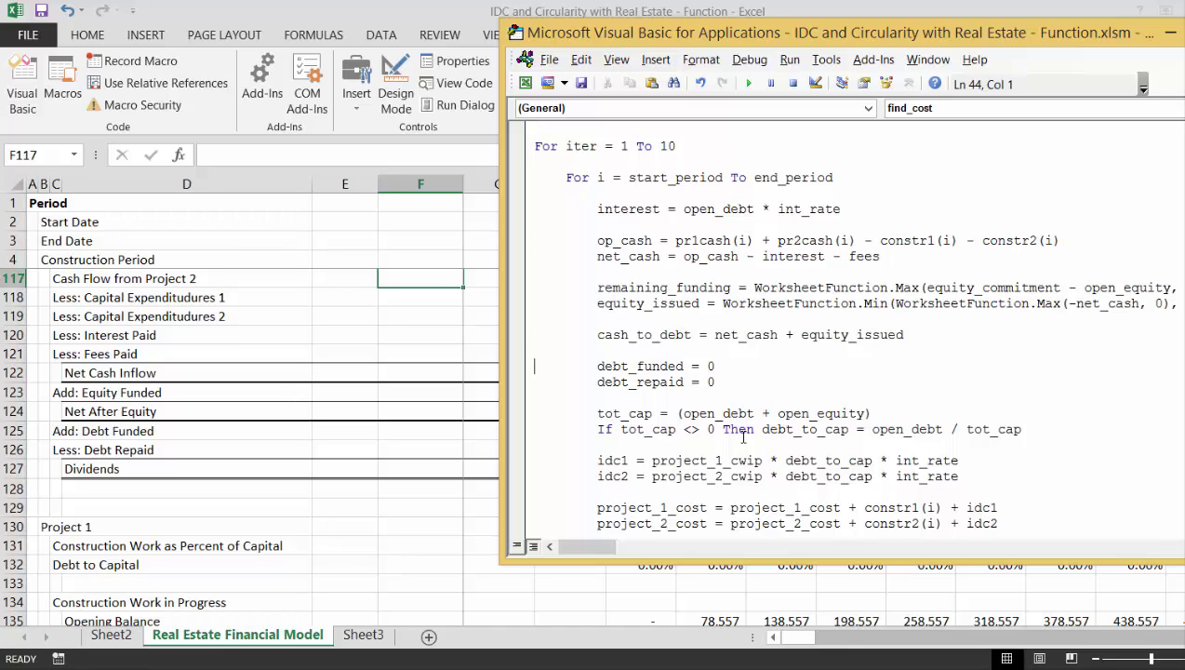
key(Right)
key(Right)
key(Right)
key(Right)
key(Right)
key(Right)
key(Right)
key(Right)
key(Right)
key(Right)
key(Right)
key(Right)
key(Right)
key(Right)
key(Right)
key(Right)
key(Right)
key(Right)
key(Right)
key(BackSpace)
key(BackSpace)
key(BackSpace)
key(BackSpace)
key(BackSpace)
key(BackSpace)
text(issued)
- Replace the zero assigned to debt_issued with worksheefunction.max(-cash_to_debt,0)
key(End)
key(BackSpace)
text(worksh)
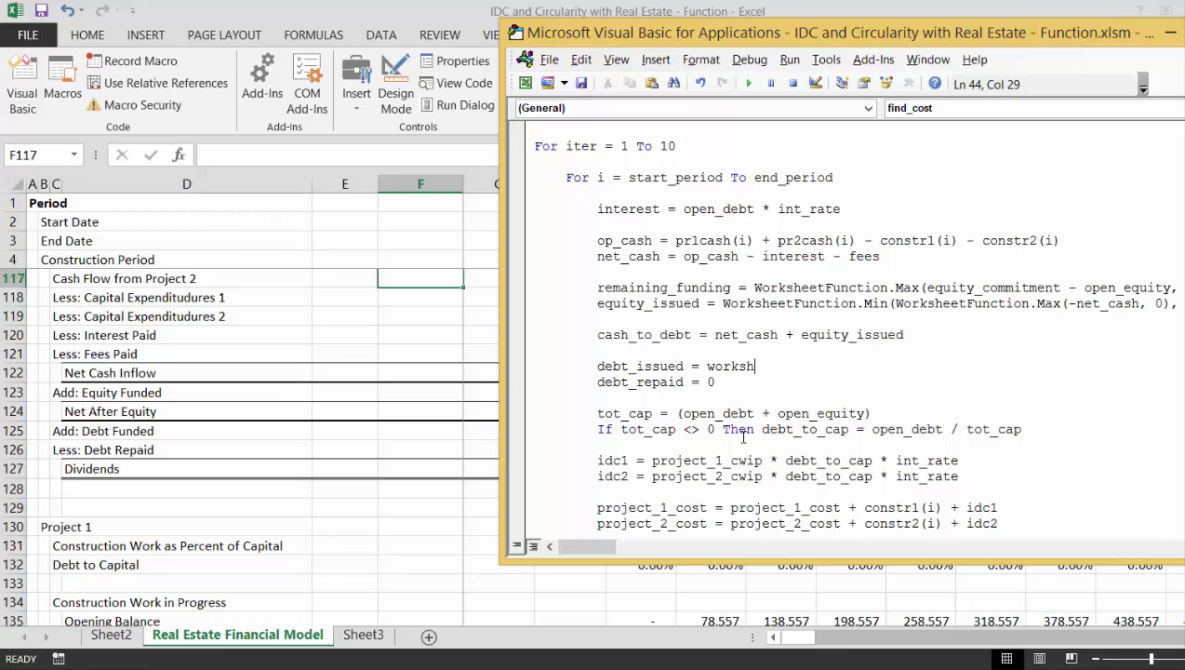
text(eefunction.max()
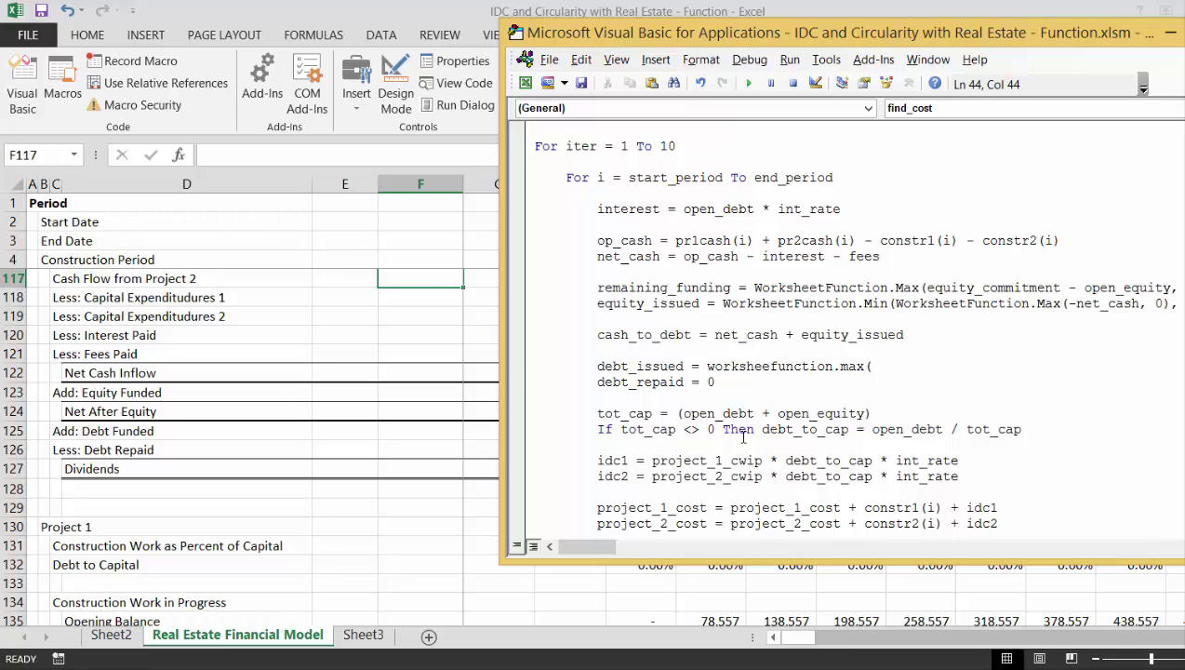
text(-cash_to_debt,0))
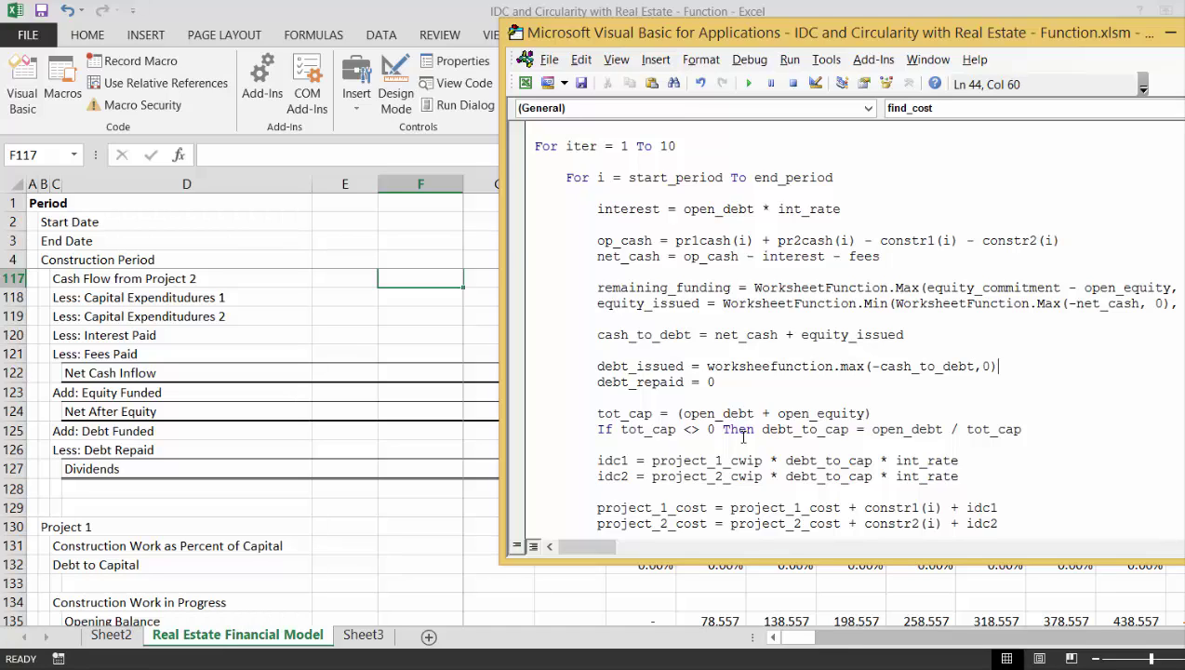
- Replace the zero assigned to debt_repaid with worksheetfunction.max(cash_to_debt,0)
key(Down)
key(Home)
key(Up)
key(Right)
key(Right)
key(Right)
key(Right)
key(Right)
key(Right)
key(Right)
key(Right)
key(Right)
key(Right)
key(Right)
key(Right)
key(Right)
key(Right)
key(Right)
key(Right)
key(Right)
key(Right)
key(Right)
key(Right)
key(Right)
key(Right)
key(Down)
text(worksheet)
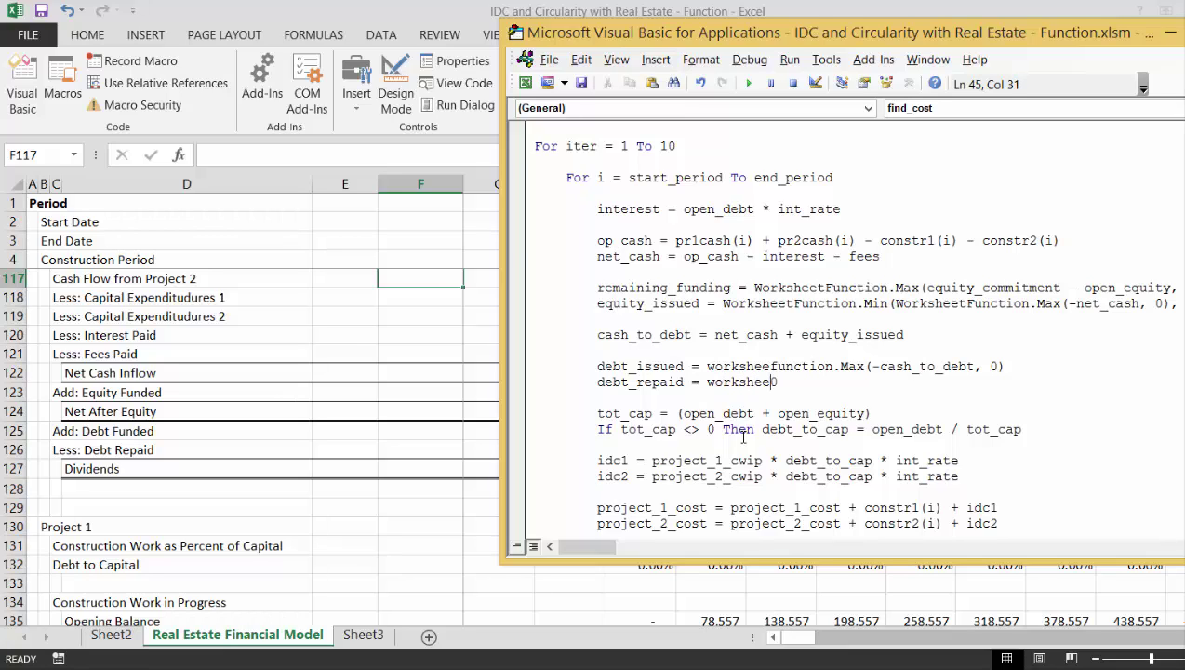
text(function.nam)
key(BackSpace)
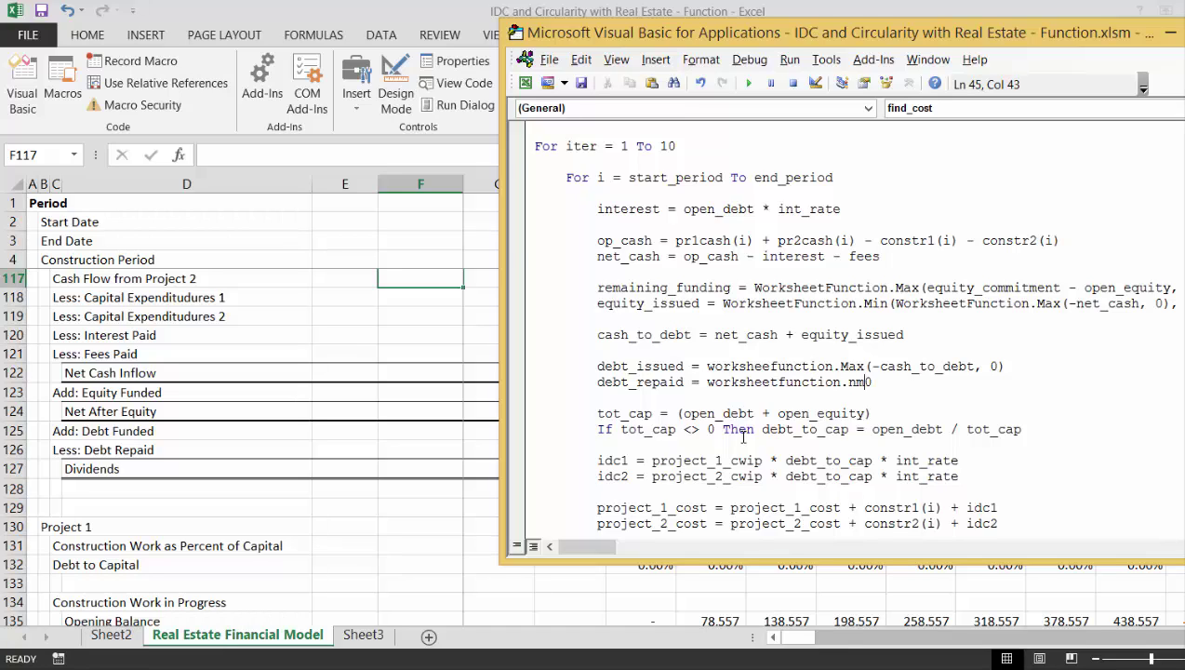
text(me)
key(BackSpace)
key(BackSpace)
key(BackSpace)
key(BackSpace)
text(max()
key(BackSpace)
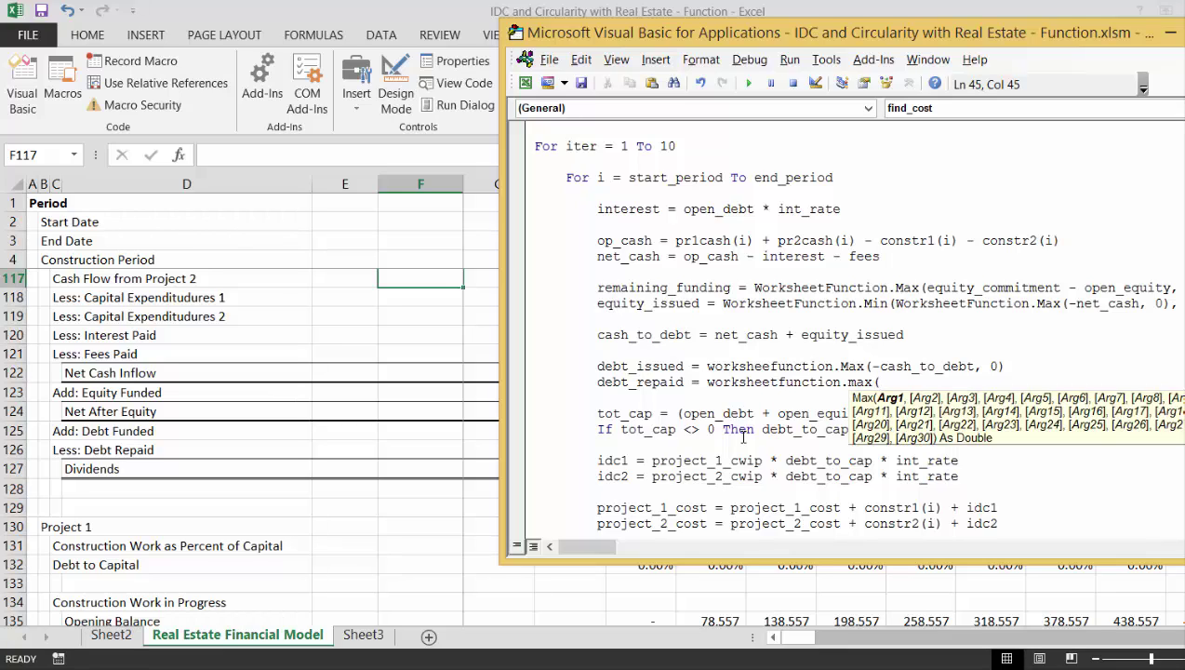
text(cs)
text(sh_to)
text(_debt,)
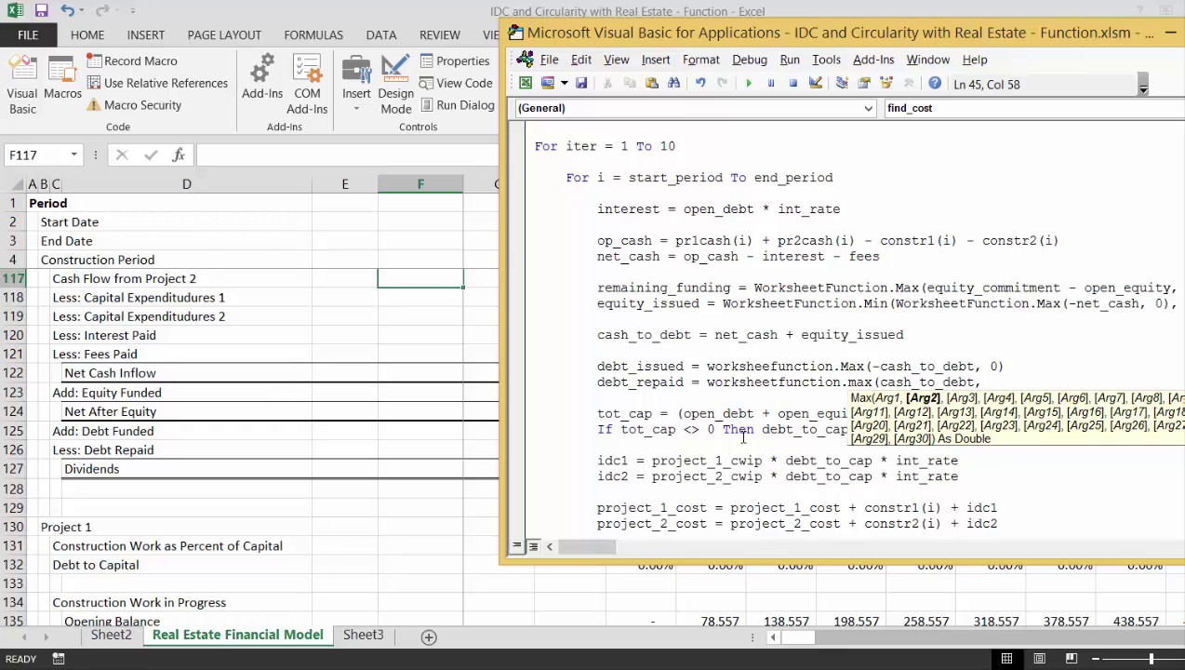
text(0))
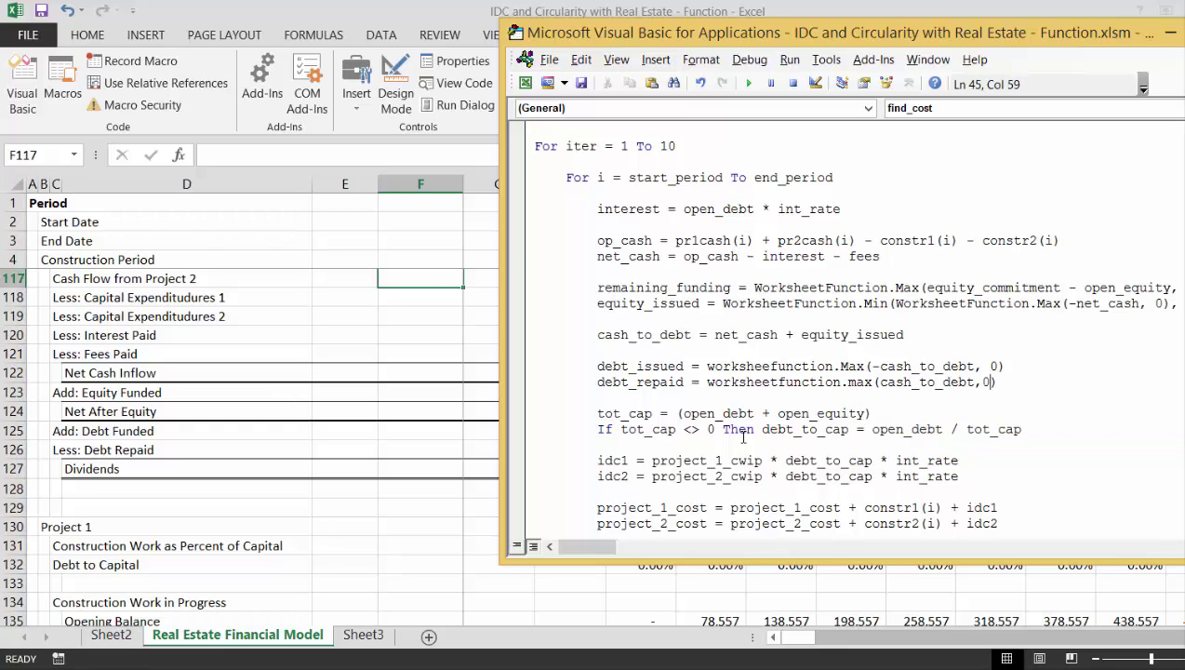
- Correct the misspelled worksheefunction in the debt_issued line to WorksheetFunction
key(Left)
key(Left)
key(Left)
key(Left)
key(Left)
key(Left)
key(Left)
key(Left)
key(Left)
key(Left)
key(Left)
key(Left)
key(Left)
key(Left)
key(Left)
key(Left)
key(Left)
key(Left)
key(Left)
key(Left)
key(Left)
key(Left)
key(Left)
key(Left)
key(Left)
key(Left)
key(Left)
key(Left)
key(Left)
key(Left)
key(Left)
key(Left)
key(Left)
key(Left)
key(Left)
key(Left)
key(Left)
key(Down)
key(Up)
key(Up)
key(Down)
key(Up)
key(Right)
key(Right)
key(Right)
key(Right)
key(Right)
key(Right)
key(Right)
key(Right)
text(t)
key(Down)
- Insert worksheetfunction.min( in front of the WorksheetFunction.Max expression in the debt_repaid line
key(Left)
key(Left)
key(Left)
key(Left)
key(Left)
key(Left)
key(Left)
key(Left)
key(Left)
key(Left)
key(Left)
key(Left)
key(Left)
key(Left)
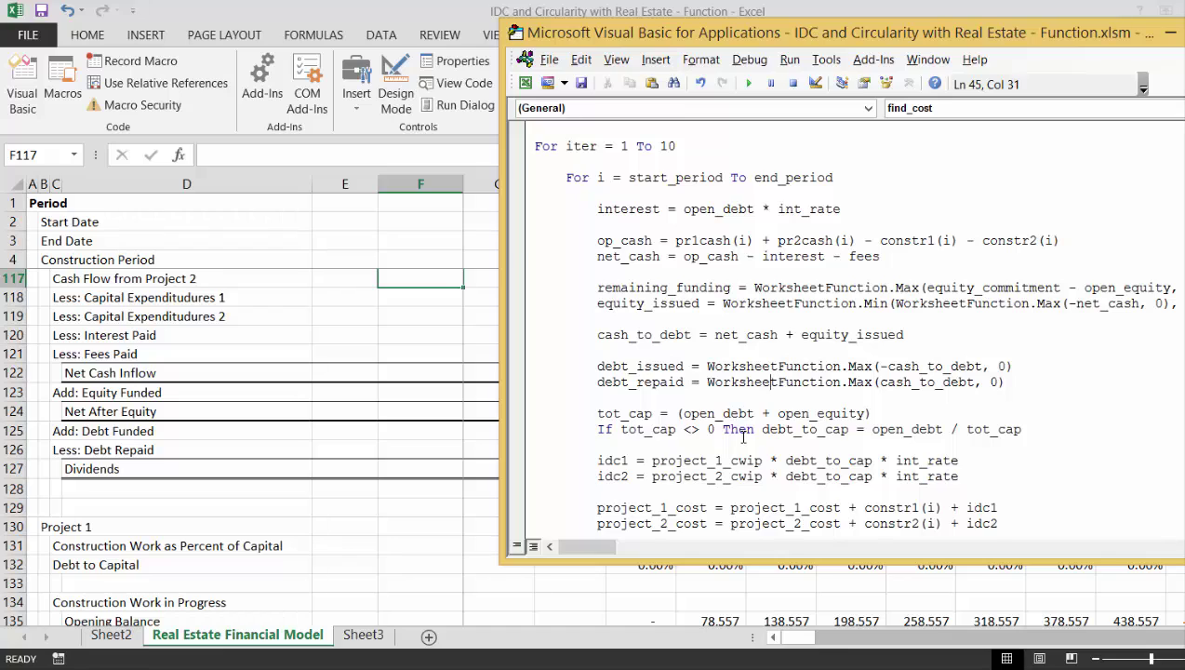
key(Left)
key(Left)
key(Left)
key(Left)
key(Left)
key(Left)
key(Left)
key(Left)
key(Left)
key(Left)
key(Left)
key(Right)
key(Right)
key(Right)
key(Right)
key(Right)
key(Right)
key(Right)
key(Right)
key(Right)
key(Right)
key(Right)
key(Right)
key(Right)
key(Right)
key(Right)
key(Right)
text(worksheetfun)
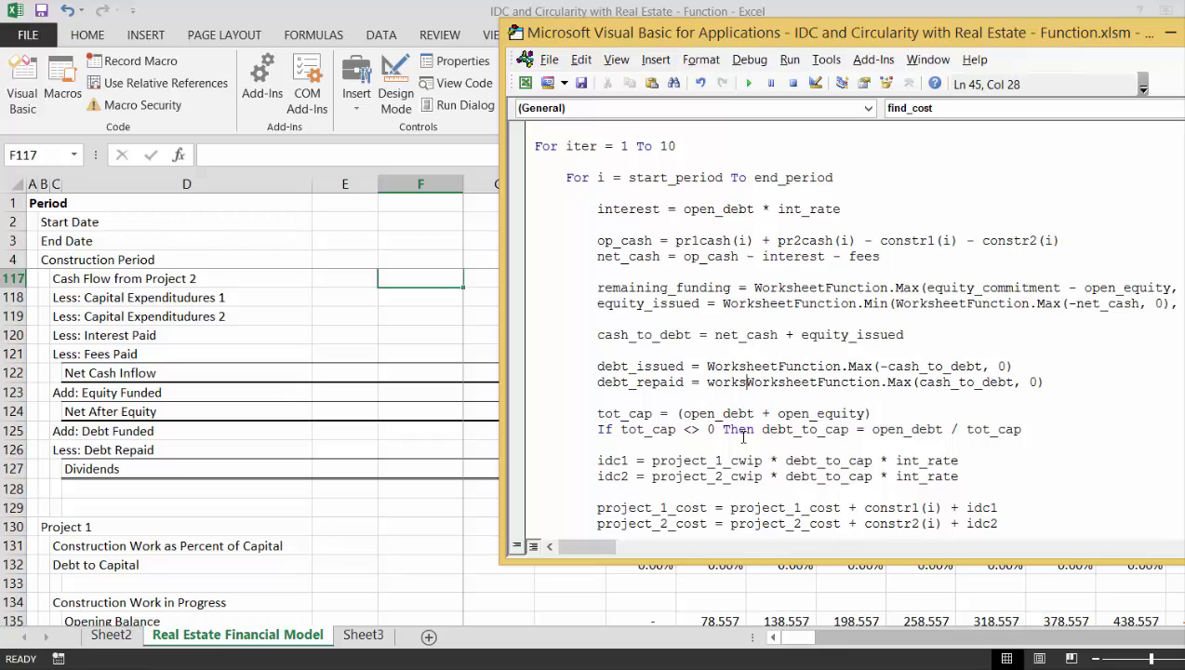
text(ction.mi)
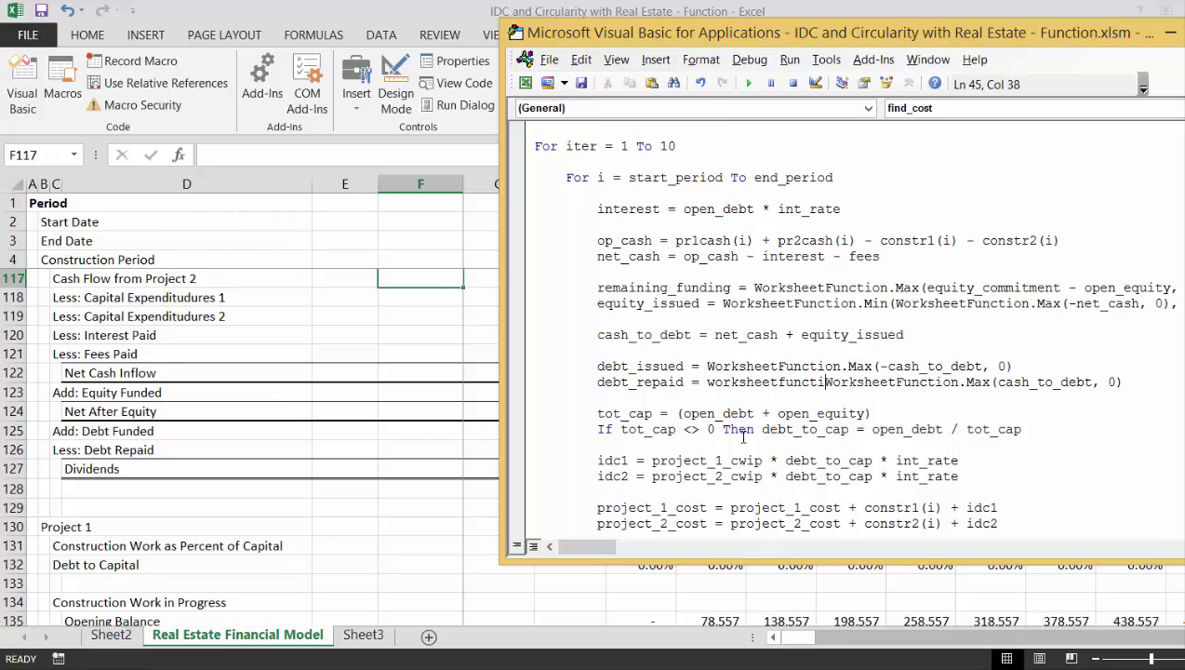
text(n()
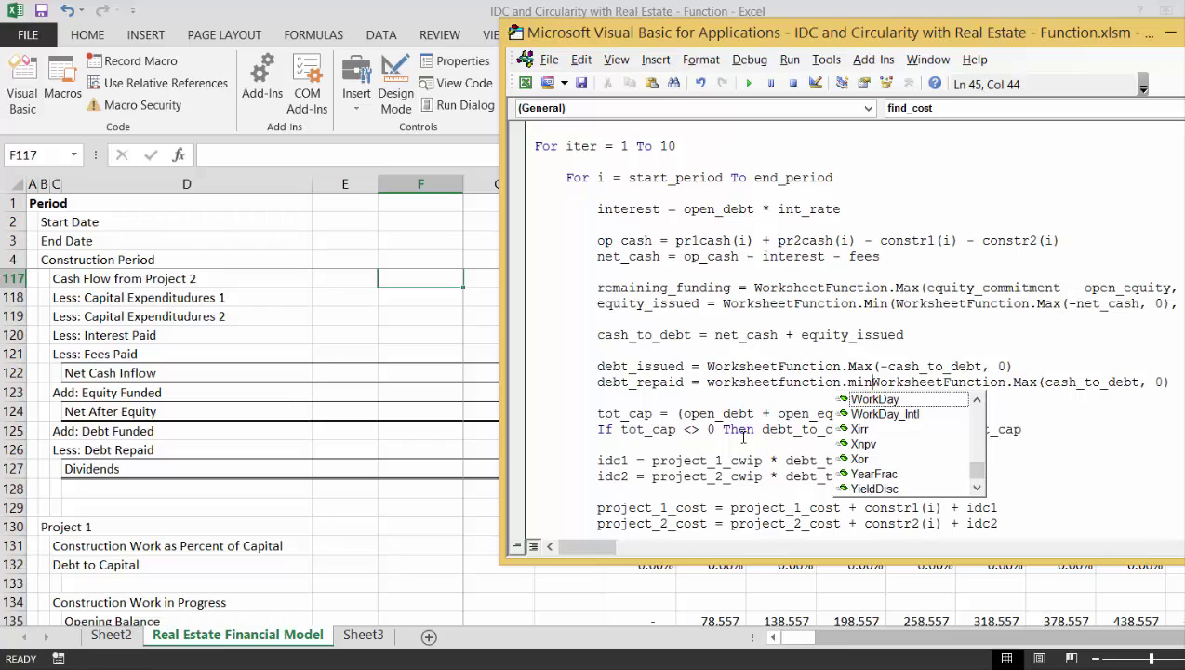
- Add open_debt as the second Min argument at the end of the debt_repaid line and close the parenthesis
key(Right)
key(Right)
key(Right)
key(Right)
key(Right)
key(Right)
key(Right)
key(Right)
key(Right)
key(Right)
key(Right)
key(Right)
key(Right)
key(Right)
key(Right)
key(Right)
key(Right)
key(Right)
key(Right)
key(Right)
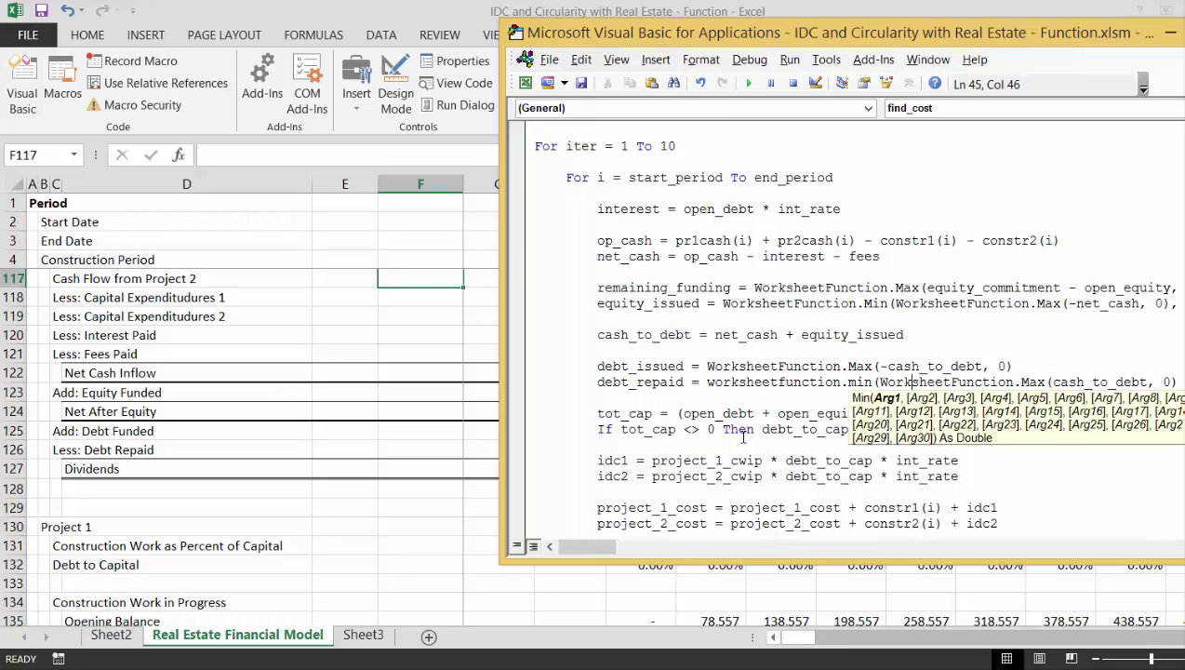
key(Right)
key(Right)
key(Right)
key(Right)
key(Right)
key(Right)
key(Right)
key(Right)
key(Right)
key(Right)
key(Right)
key(Right)
key(Right)
key(Right)
key(Right)
key(Right)
text(,open_)
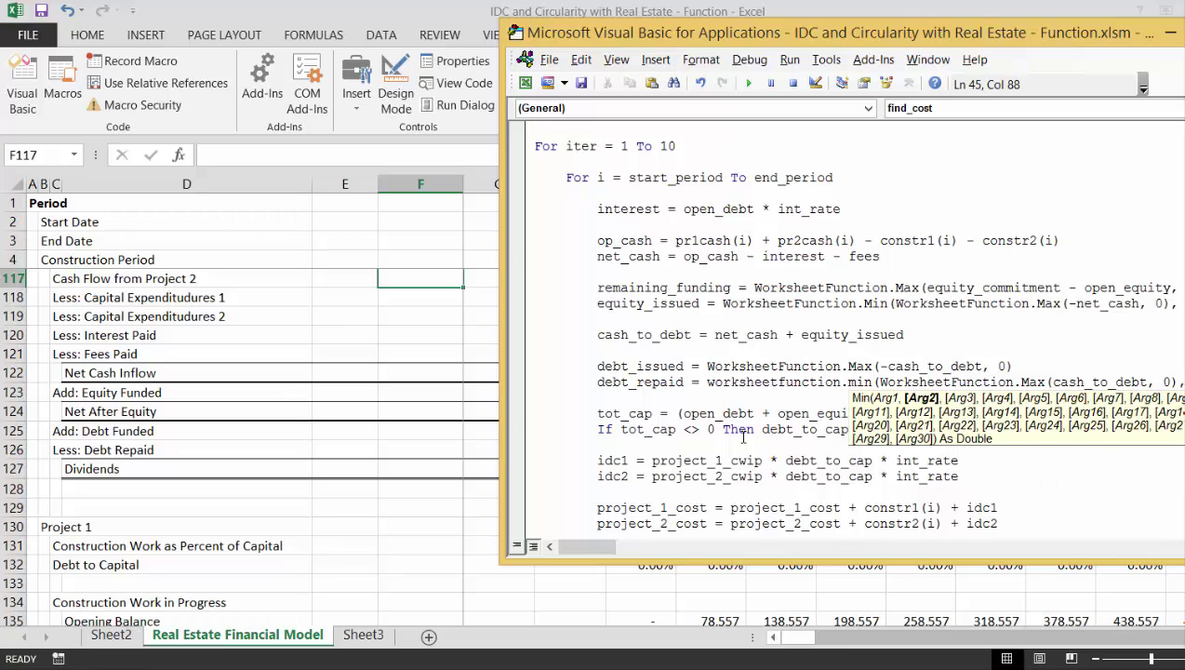
text(debt))
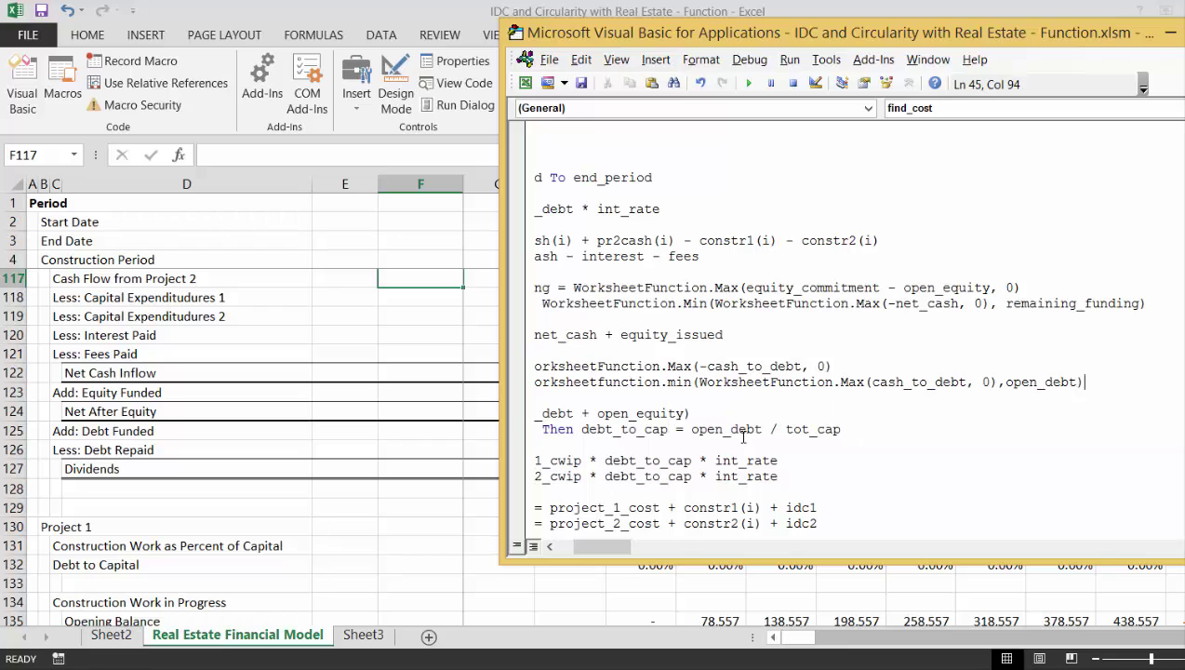
key(Down)
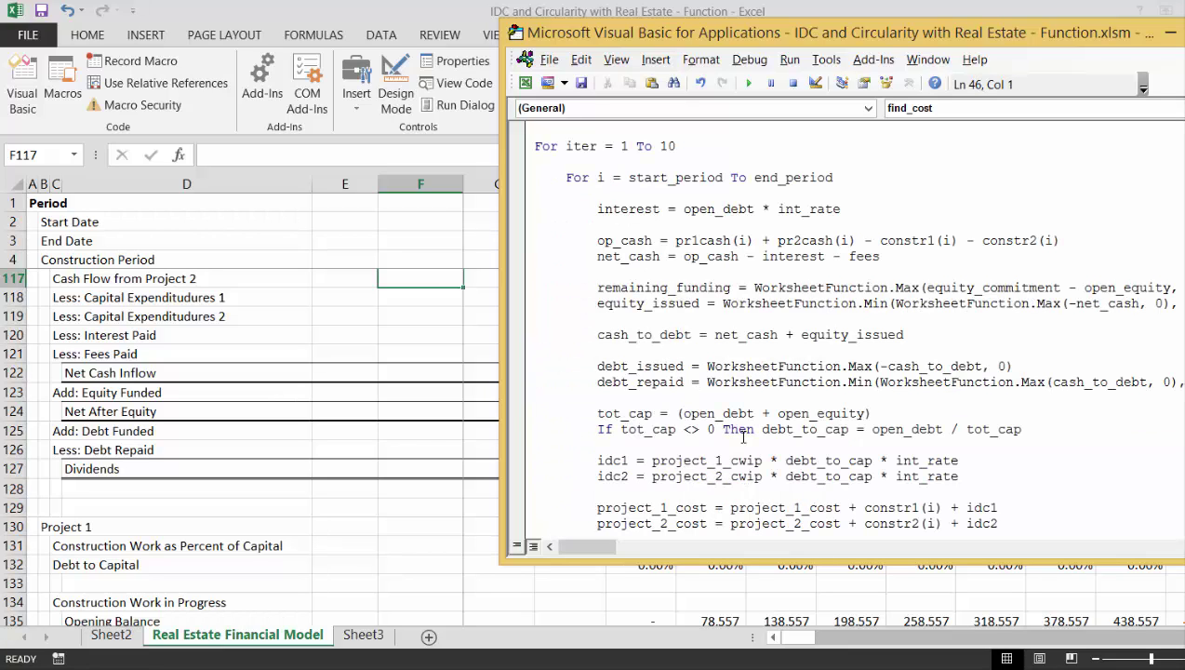
- Add the line dividends = cash_to_debt - debt_issued + debt_repaid between the debt_repaid and tot_cap lines
key(Return)
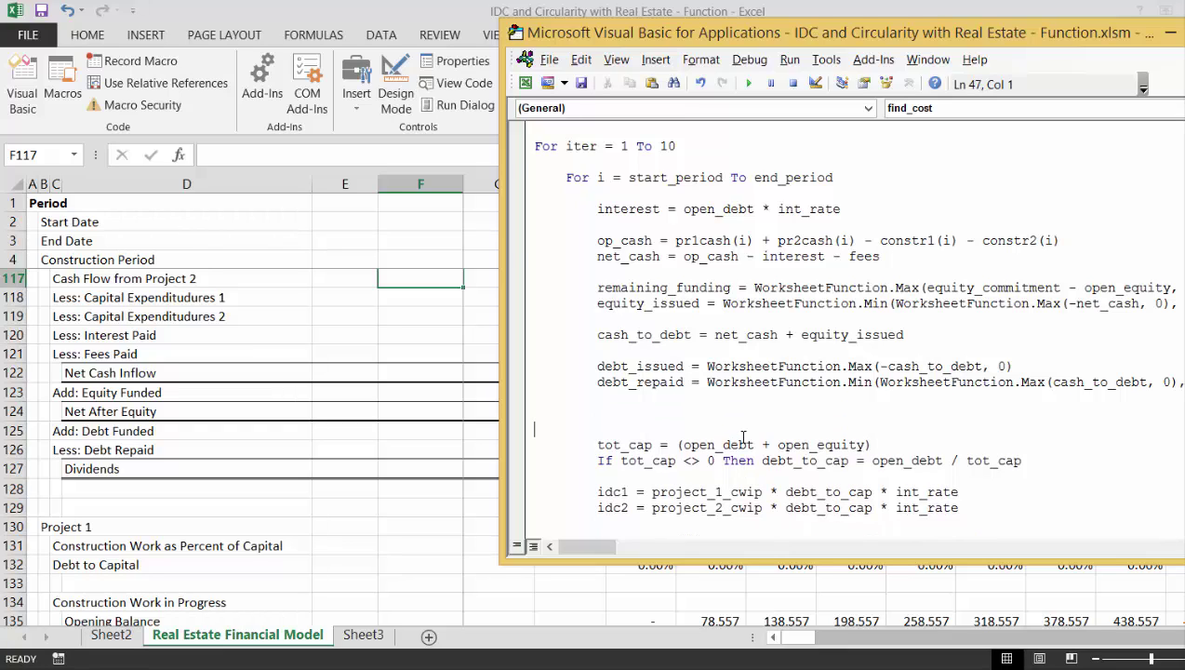
key(Tab)
text(dividends =)
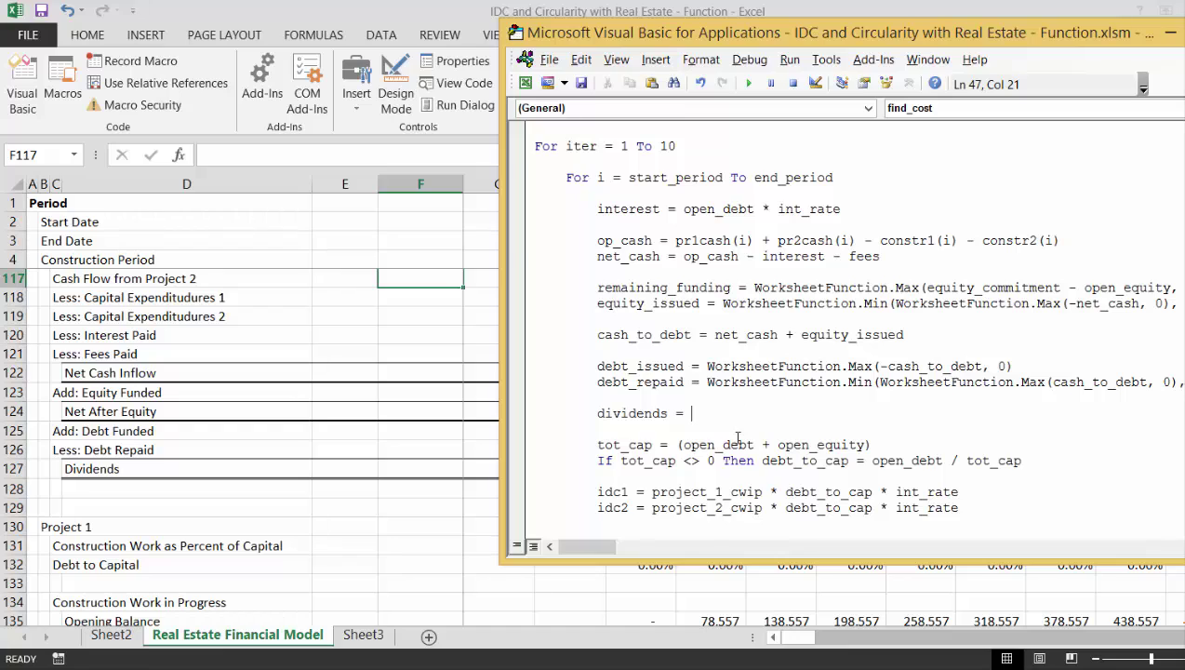
text(cash_to_debt -)
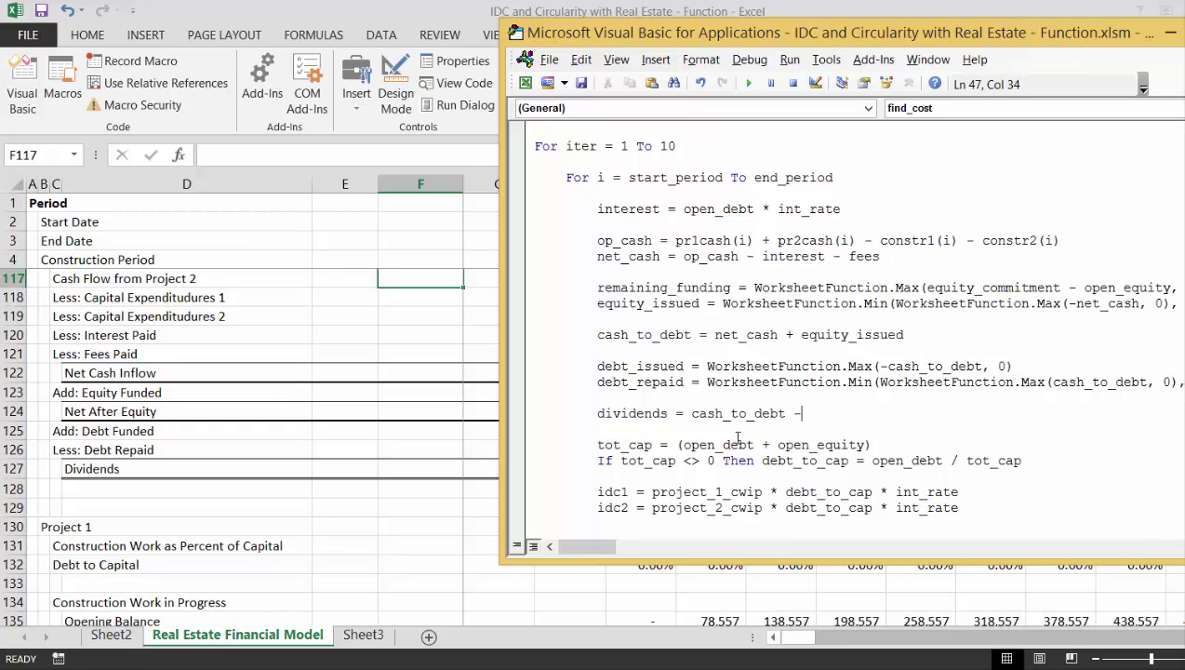
text( debt)
text( iu)
text(sued)
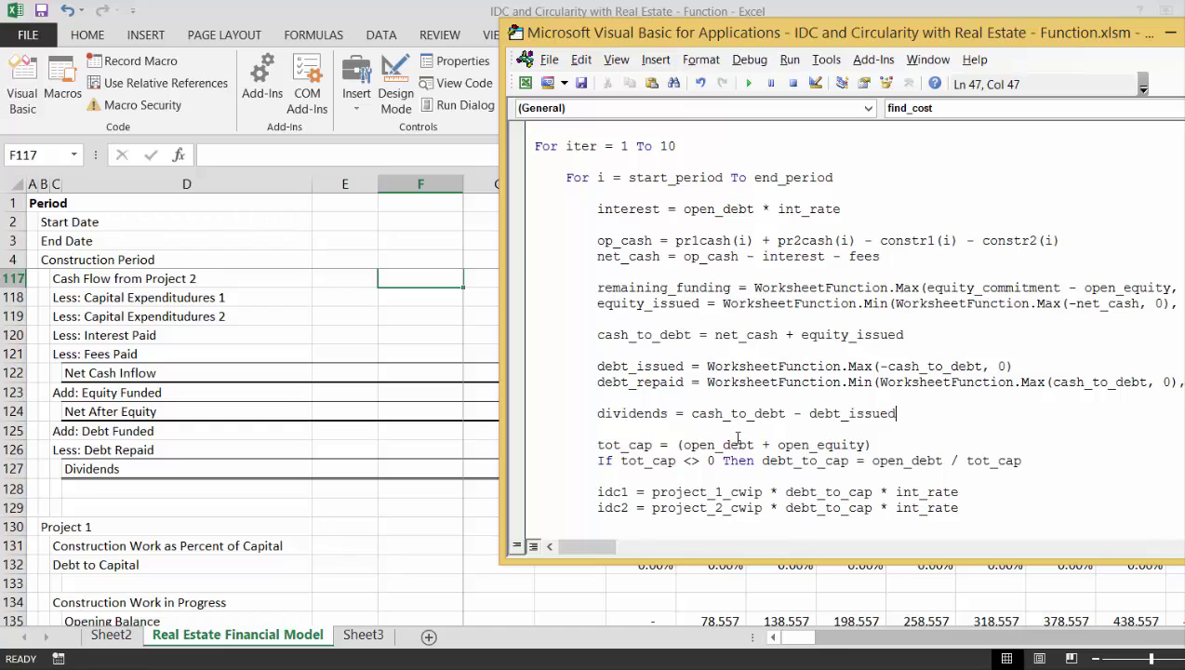
text( + debt_repaid)
key(Down)
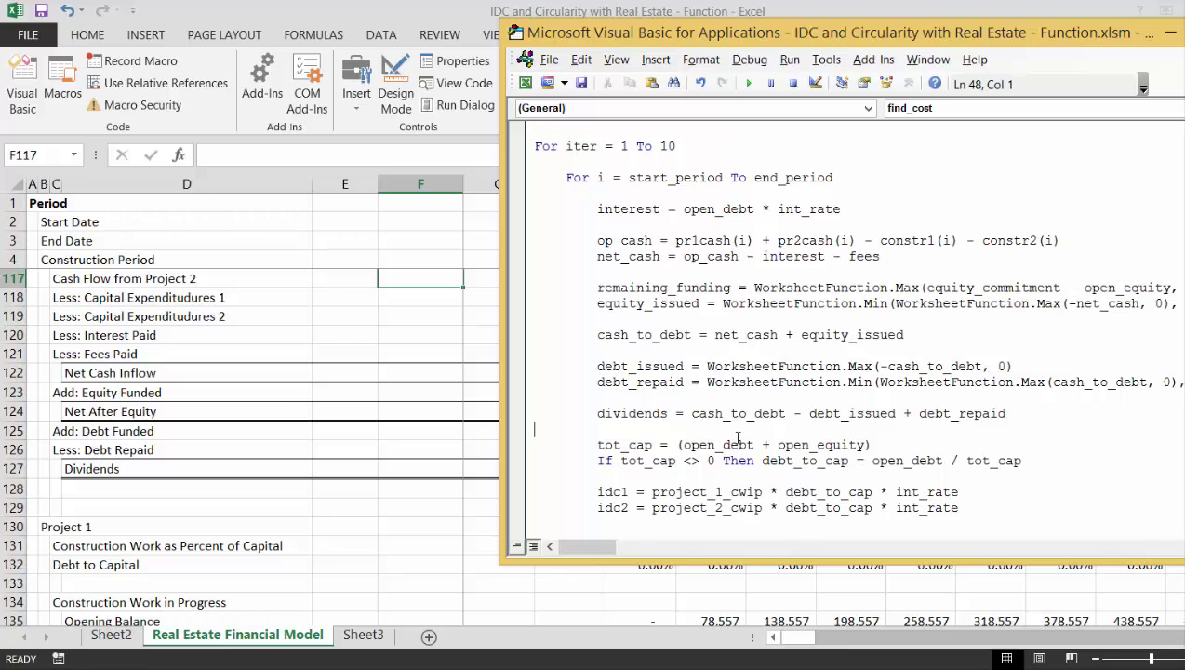
- Review the remaining find_cost code from the tot_cap line through the in-service, CWIP and balance lines to the output assignments
key(Down)
key(Down)
key(Down)
key(Down)
key(Down)
key(Down)
key(Down)
key(Down)
key(Down)
key(Down)
key(Down)
key(Down)
key(Down)
key(Down)
key(Down)
key(Down)
key(Down)
key(Down)
key(Down)
key(Down)
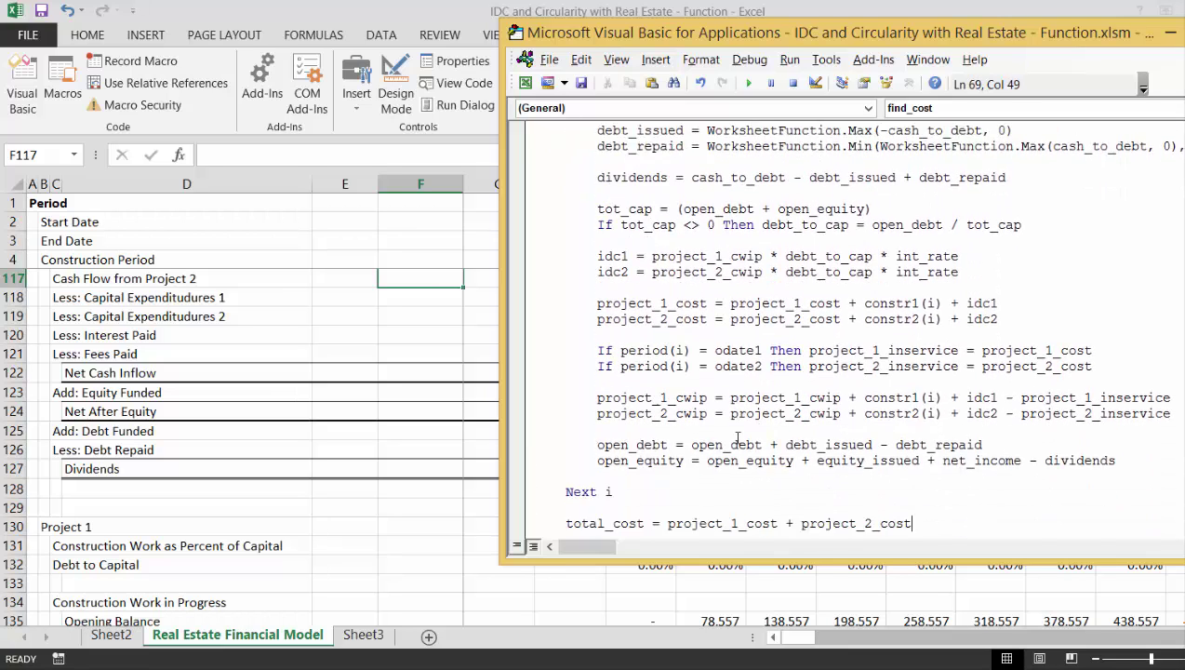
key(Up)
key(Up)
key(Up)
key(Up)
key(Up)
key(Up)
key(Up)
key(Up)
key(Up)
key(Up)
key(Up)
key(Up)
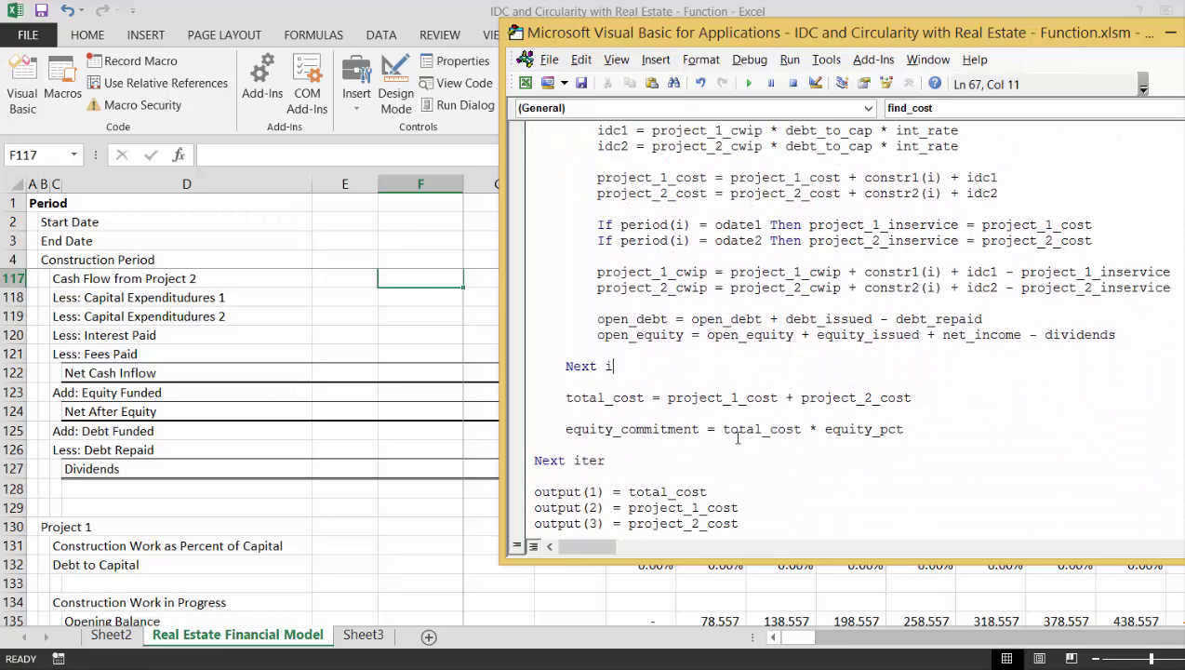
key(Down)
key(Down)
- Trace the loop calculations back up through dividends, debt, equity and cash flow to the project cost and CWIP initializations
key(Up)
key(Up)
key(Up)
key(Up)
key(Up)
key(Up)
key(Up)
key(Up)
key(Up)
key(Up)
key(Up)
key(Up)
key(Up)
key(Up)
key(Up)
key(Up)
key(Up)
key(Up)
key(Up)
key(Up)
key(Up)
key(Up)
key(Up)
key(Up)
key(Up)
key(Up)
key(Up)
key(Up)
key(Up)
key(Up)
key(Up)
key(Up)
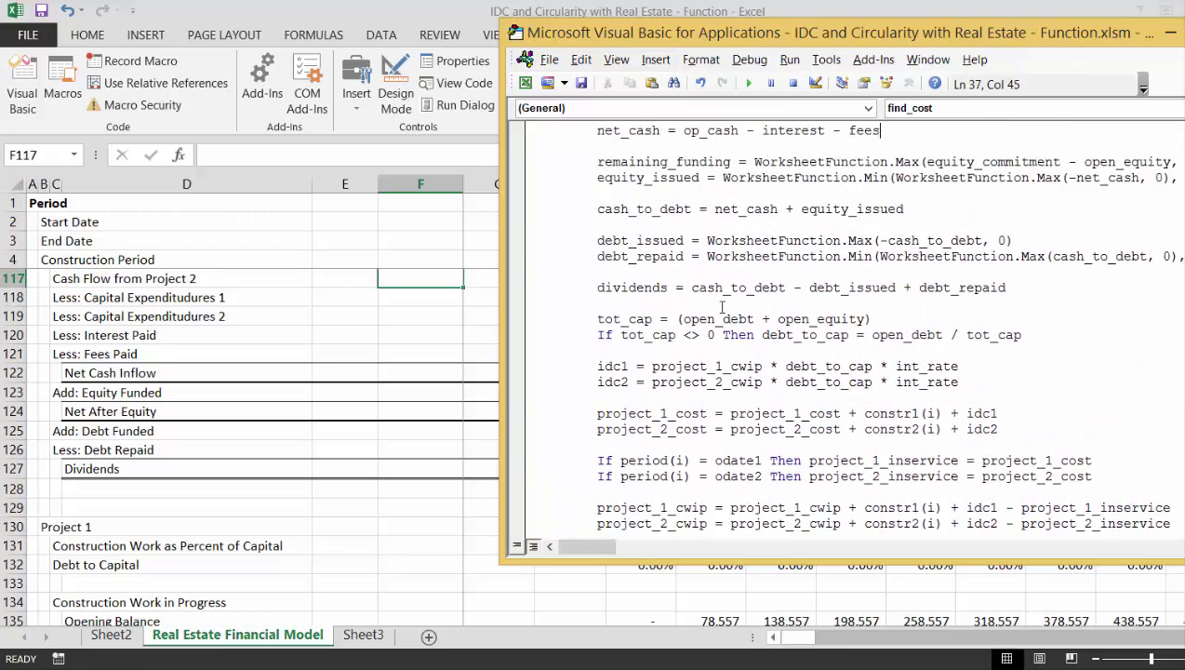
key(Up)
key(Up)
key(Up)
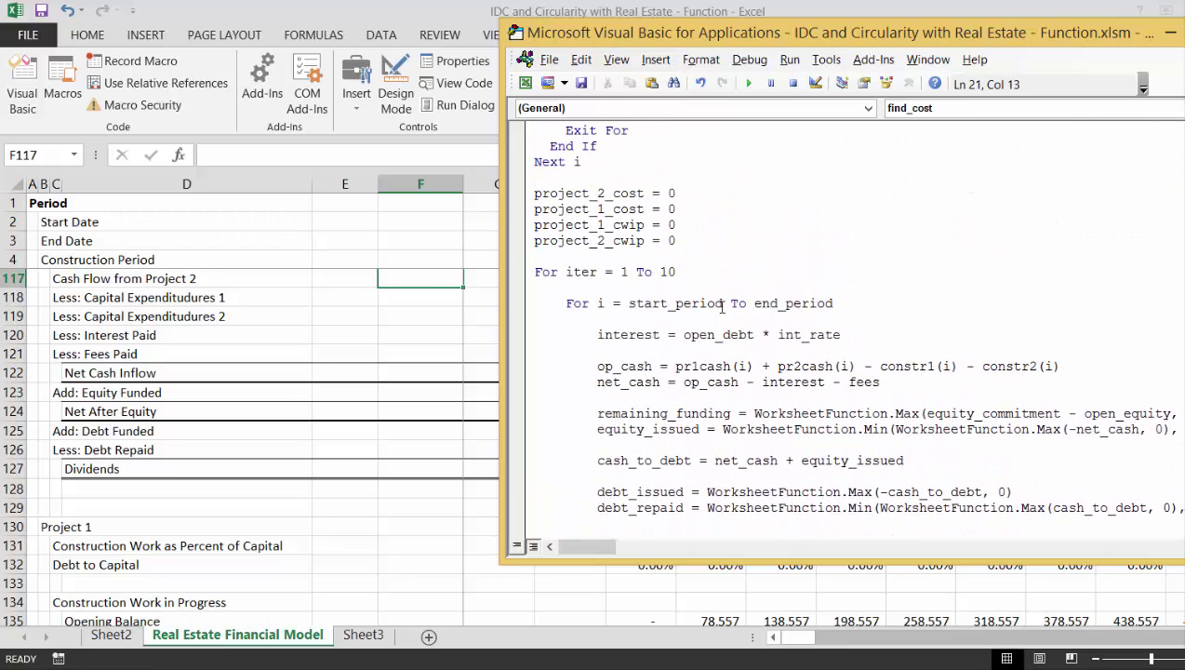
- Insert blank lines between the project_2_cwip and open_debt lines inside the period loop
key(Down)
key(Down)
key(Down)
key(Down)
key(Down)
key(Down)
key(Down)
key(Down)
key(Down)
key(Down)
key(Down)
key(Down)
key(Down)
key(Down)
key(Down)
key(Down)
key(Down)
key(Down)
key(Down)
key(Down)
key(End)
key(Down)
key(Down)
key(Down)
key(Down)
key(Down)
key(Down)
key(Down)
key(Down)
key(Down)
key(Down)
key(Down)
key(Down)
key(Down)
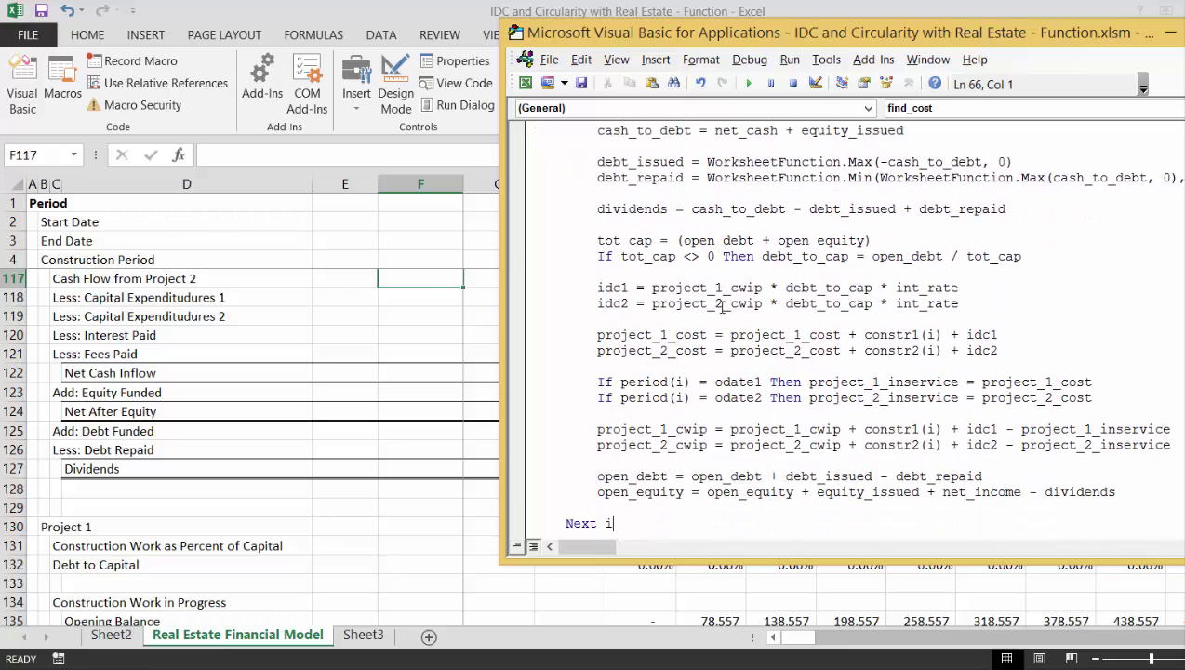
key(Left)
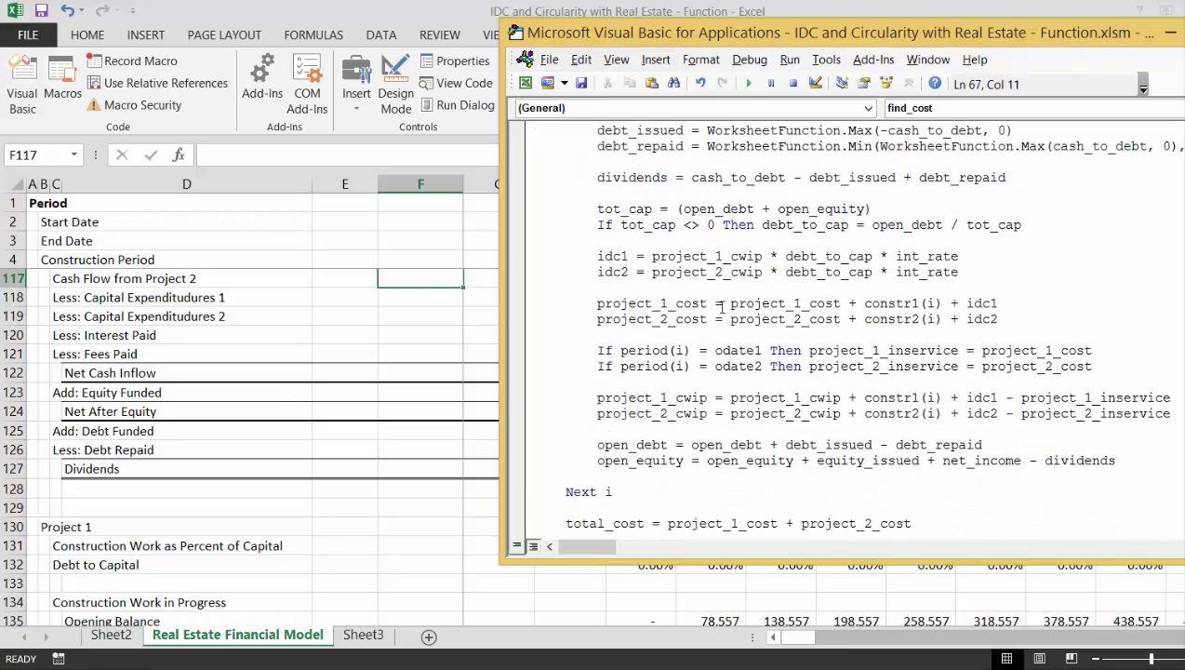
key(Up)
key(Up)
key(Up)
key(Up)
key(Return)
key(Return)
key(Return)
key(Up)
key(Up)
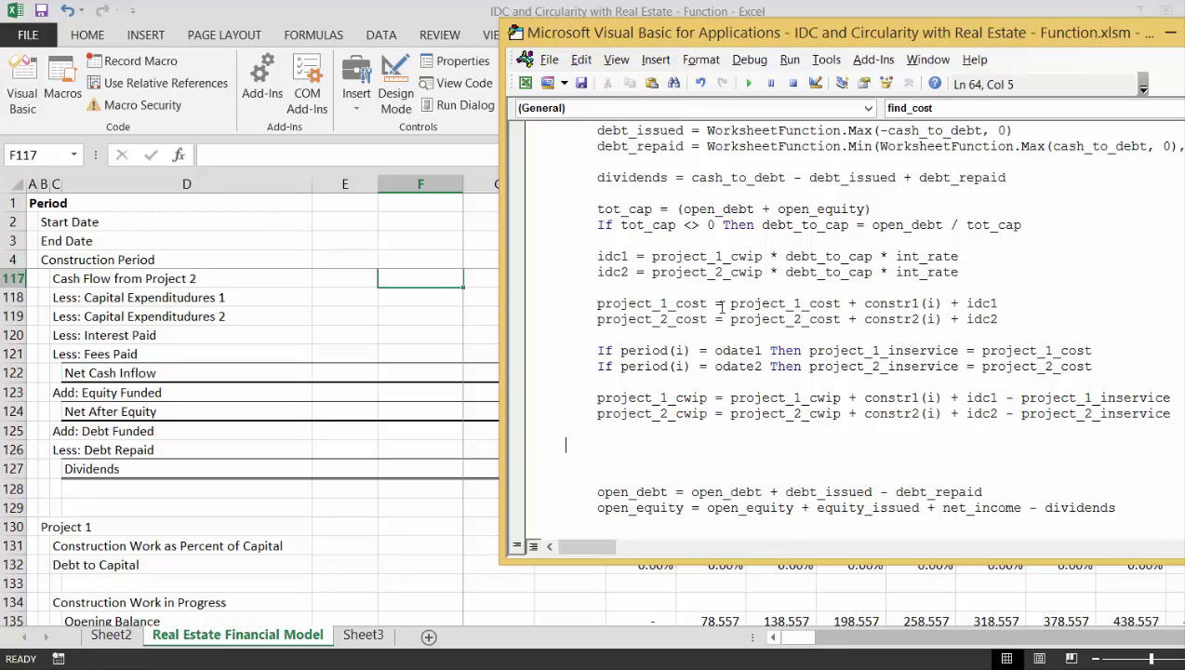
- Add the line project_1_dep = project_1_inservice * deprate1 below the project_2_cwip line
text(project_1_deprec)
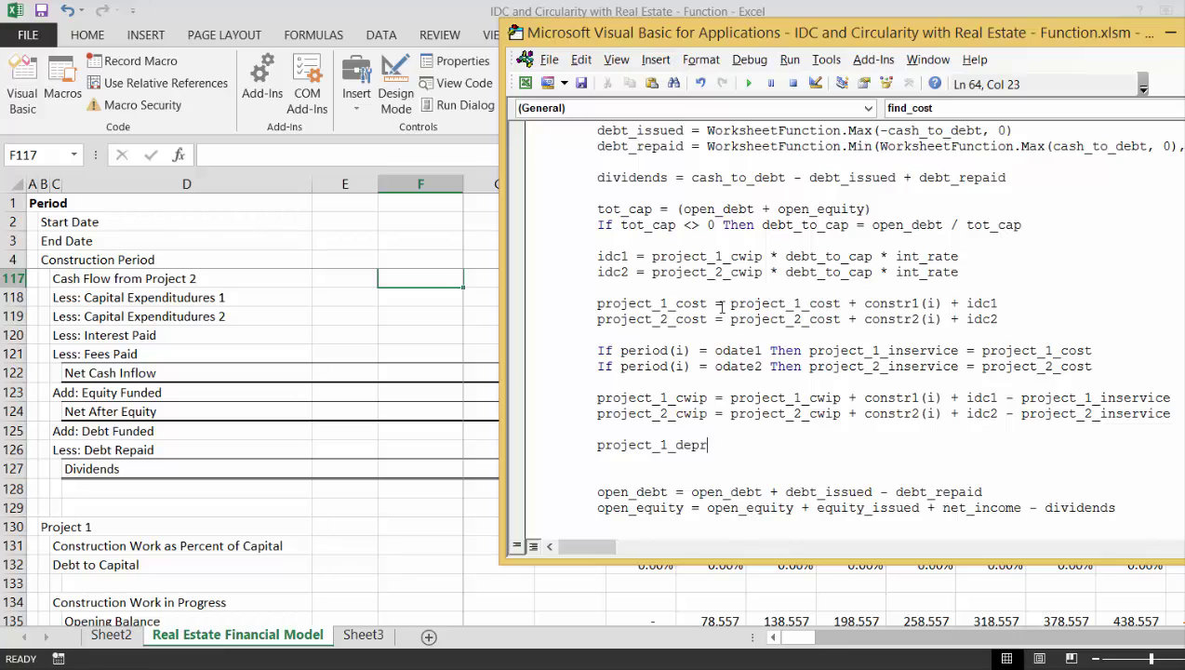
key(BackSpace)
key(BackSpace)
key(BackSpace)
text(= )
text(projec)
text(t)
text())
key(BackSpace)
key(BackSpace)
text(_1_ins)
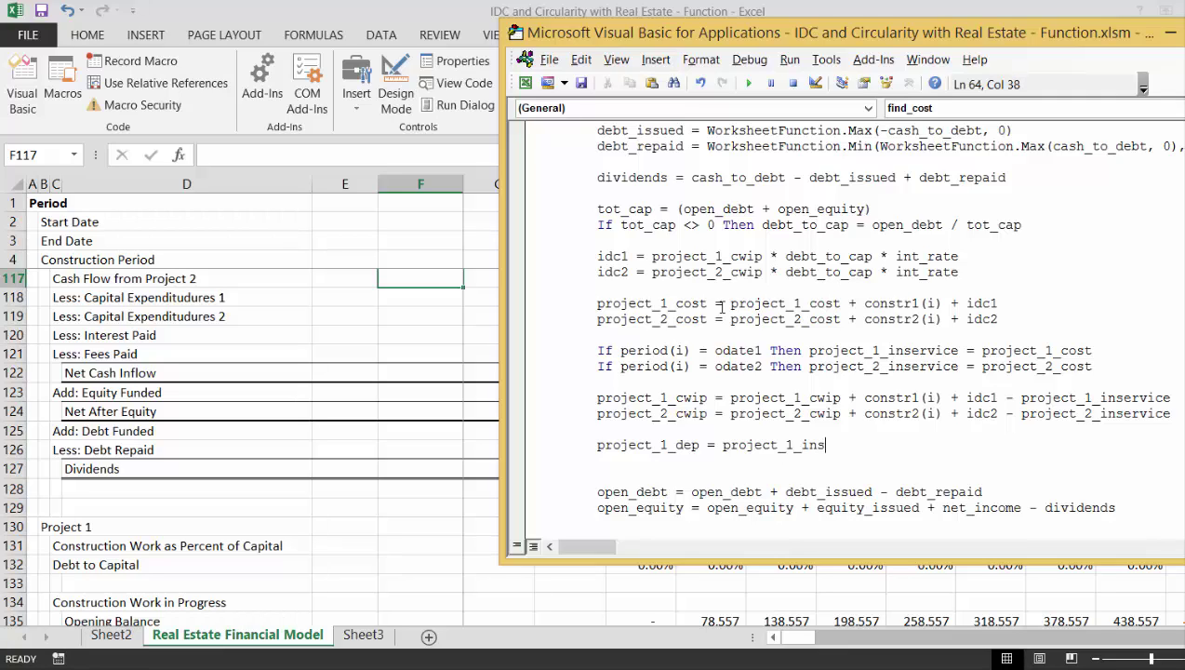
text(ervic)
key(BackSpace)
key(BackSpace)
key(BackSpace)
key(BackSpace)
key(BackSpace)
key(BackSpace)
text(service * dep_r)
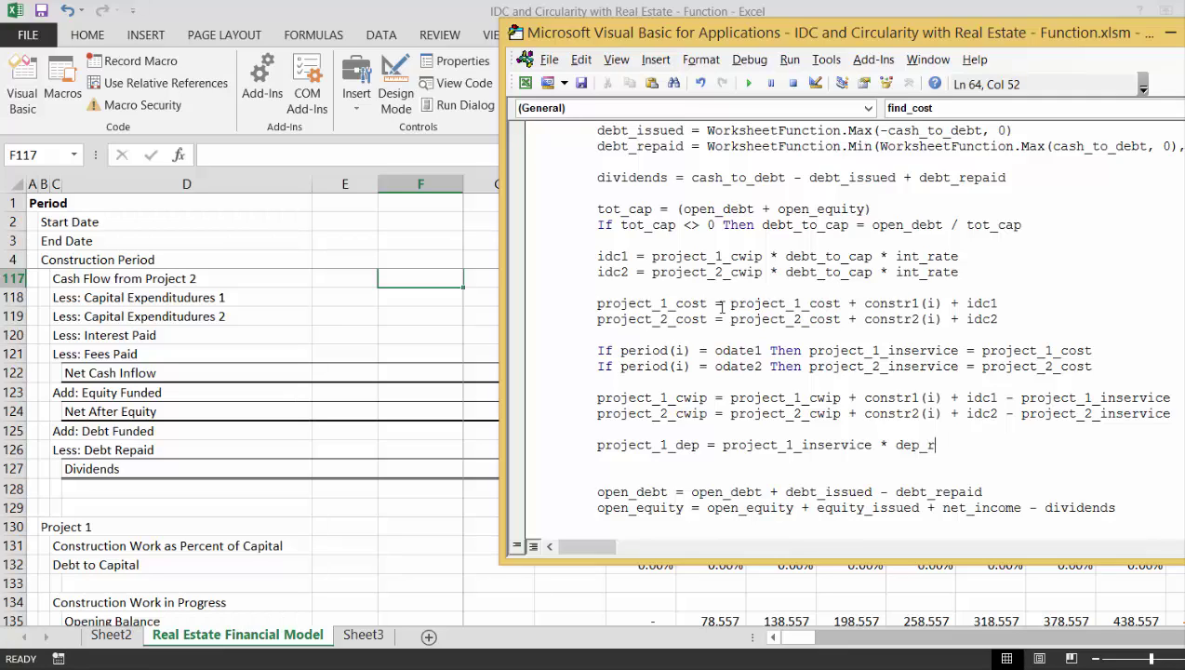
text(ate1)
key(BackSpace)
key(BackSpace)
key(BackSpace)
key(BackSpace)
key(BackSpace)
key(BackSpace)
key(BackSpace)
key(BackSpace)
text(eprate1)
key(Return)
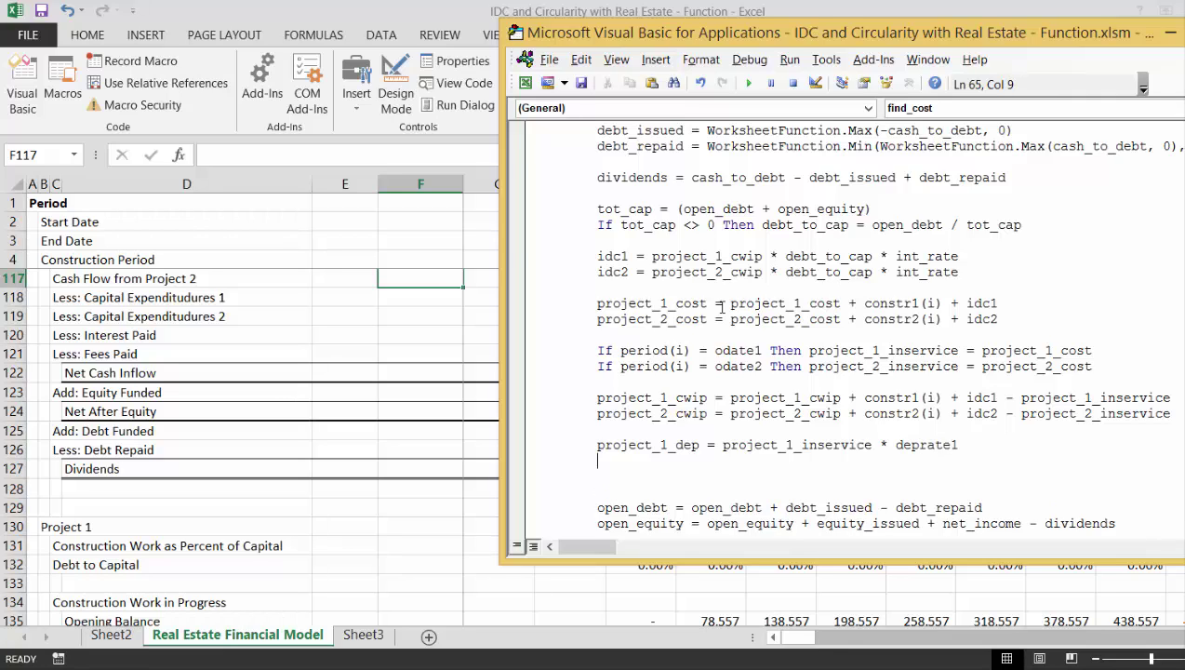
- Duplicate the project_1_dep line directly below itself and remove the extra blank line before open_debt
key(shift+Up)
key(Up)
key(Home)
key(shift+Down)
key(ctrl+c)
key(Right)
key(ctrl+v)
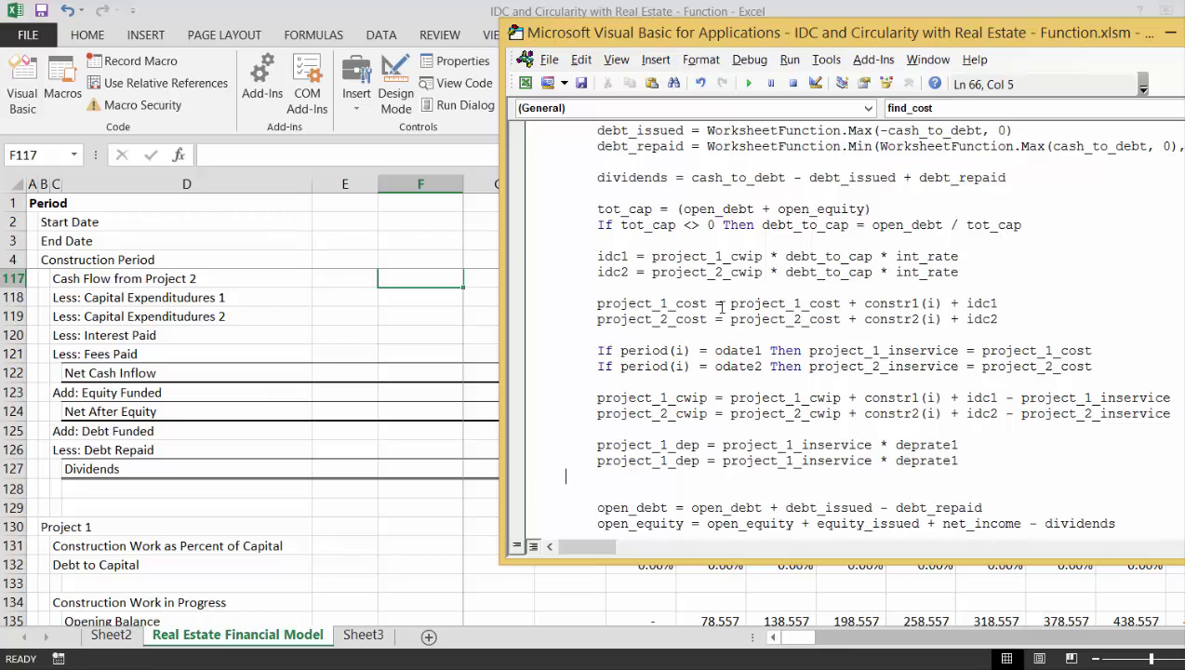
key(BackSpace)
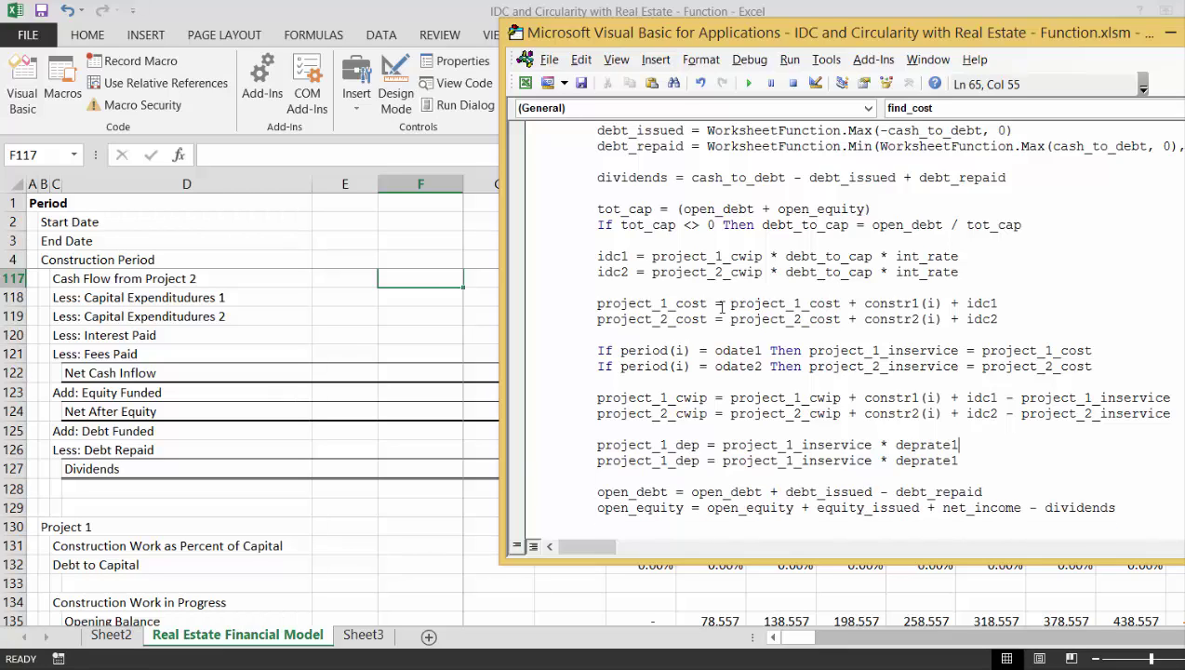
- Convert the duplicated depreciation line to project 2 by replacing its project 1 suffixes with 2
key(Right)
key(Right)
key(Right)
key(Right)
key(Right)
key(Right)
key(Right)
key(Right)
key(Right)
key(Right)
key(Right)
key(Right)
key(Right)
key(Right)
key(Right)
key(Right)
key(Right)
key(Right)
key(Right)
key(Right)
key(Right)
key(Left)
key(Left)
key(Left)
key(Left)
key(Delete)
text(2)
key(Right)
key(Right)
key(Right)
key(Right)
key(Right)
key(Right)
key(Right)
key(Right)
key(Right)
key(Right)
key(Right)
key(Right)
key(Right)
key(Right)
key(Right)
key(Right)
key(Right)
key(Right)
key(Delete)
text(2)
- Add deprate1 and deprate2 as arguments after equity_pct in the find_cost function declaration
key(Up)
key(Up)
key(Up)
key(Up)
key(Up)
key(Up)
key(Up)
key(Up)
key(Up)
key(Up)
key(Up)
key(Up)
key(Up)
key(Up)
key(Up)
key(Up)
key(Up)
key(Up)
key(Up)
key(Up)
key(Up)
key(Up)
key(Up)
key(Up)
key(Up)
key(Up)
key(Up)
key(Up)
key(Up)
key(Up)
key(Up)
key(Up)
key(Up)
key(Up)
key(Up)
key(Up)
key(Up)
key(Up)
key(Up)
key(Up)
key(Up)
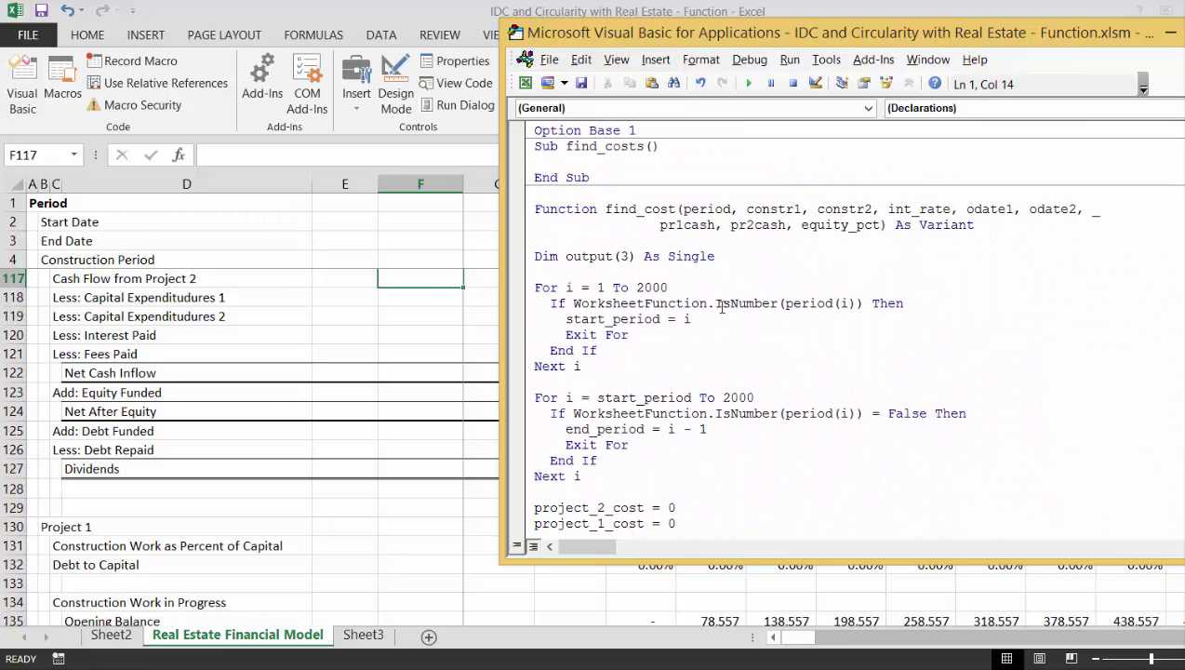
key(Down)
key(Down)
key(Down)
key(Down)
key(Down)
key(Down)
key(Down)
key(Up)
key(Left)
key(Left)
key(Left)
key(Left)
key(Left)
key(Left)
key(Left)
key(Left)
key(Left)
key(Left)
text(, )
text(deprate1)
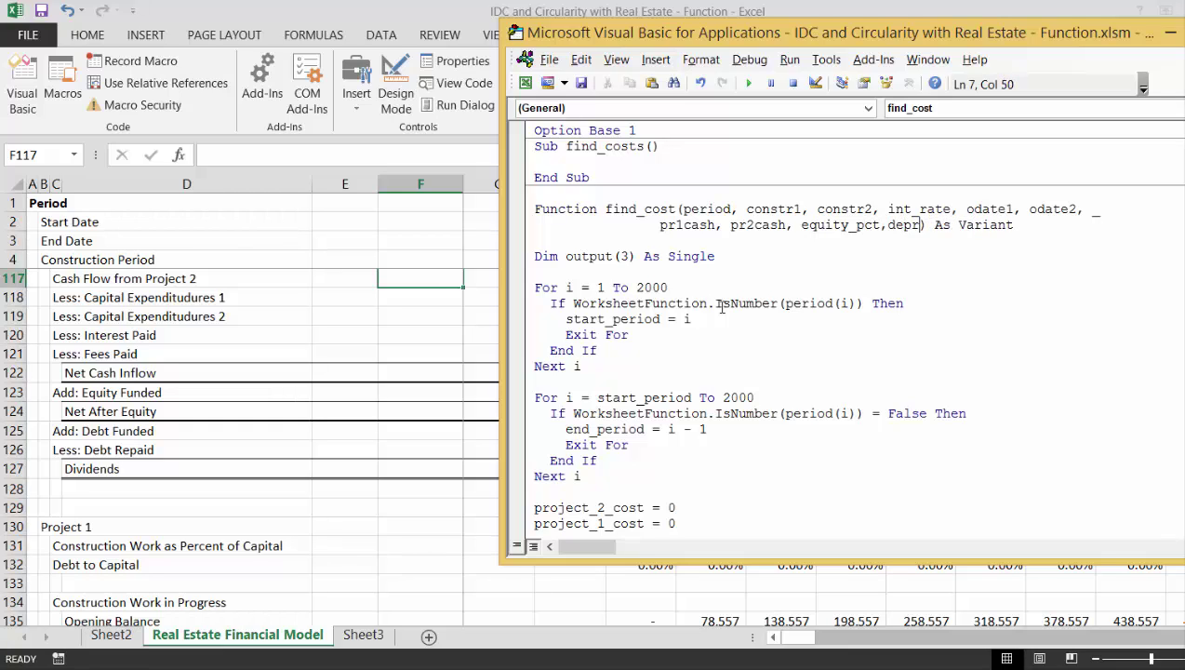
text(, depr)
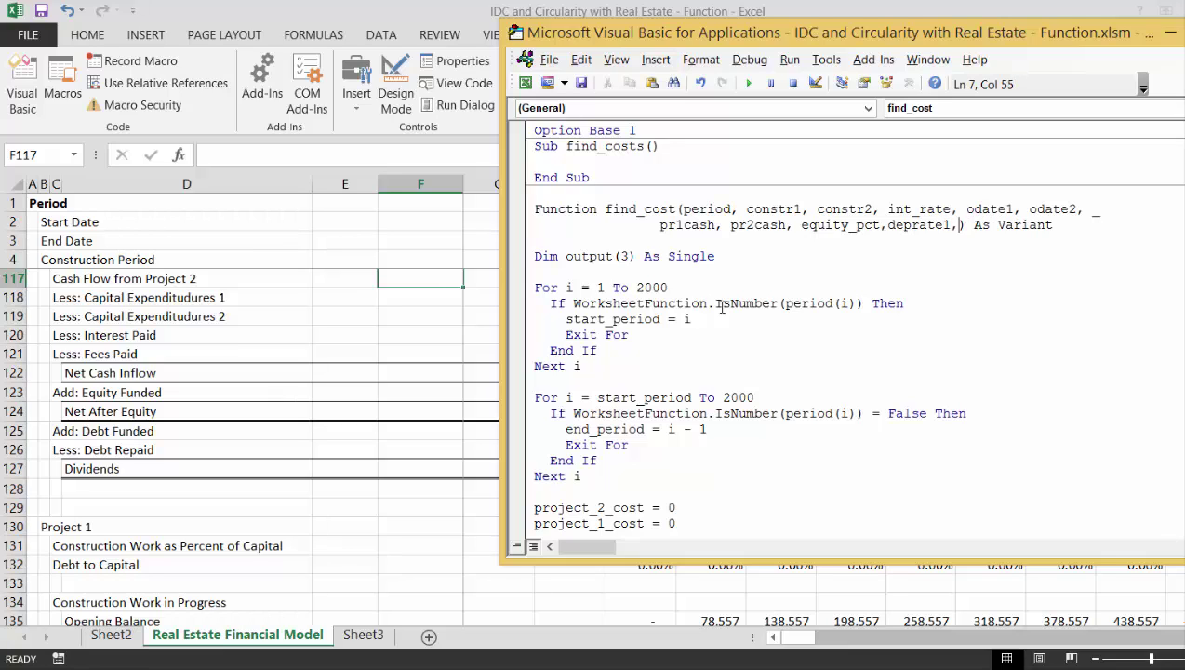
text(ate2)
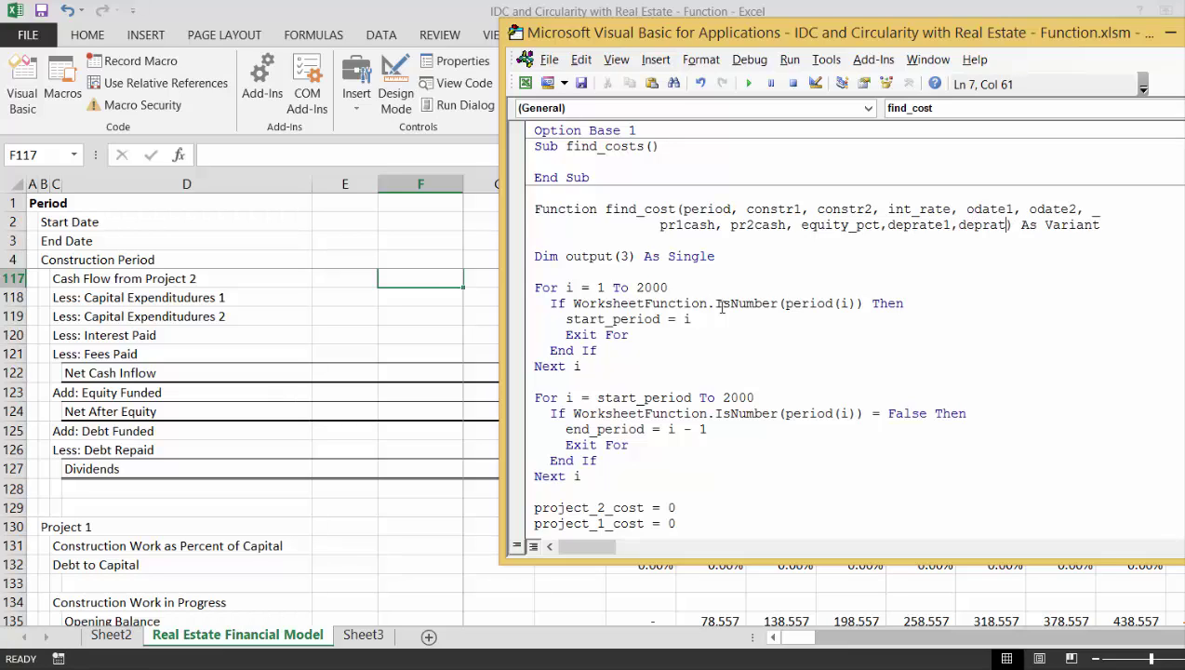
- Review the find_cost code from its declaration through the iteration loop to the output assignments
key(Down)
key(Down)
key(Down)
key(Down)
key(Down)
key(Down)
key(Down)
key(Down)
key(Down)
key(Down)
key(Down)
key(Down)
key(Down)
key(Down)
key(Down)
key(Down)
key(Down)
key(Down)
key(Down)
key(Down)
key(Down)
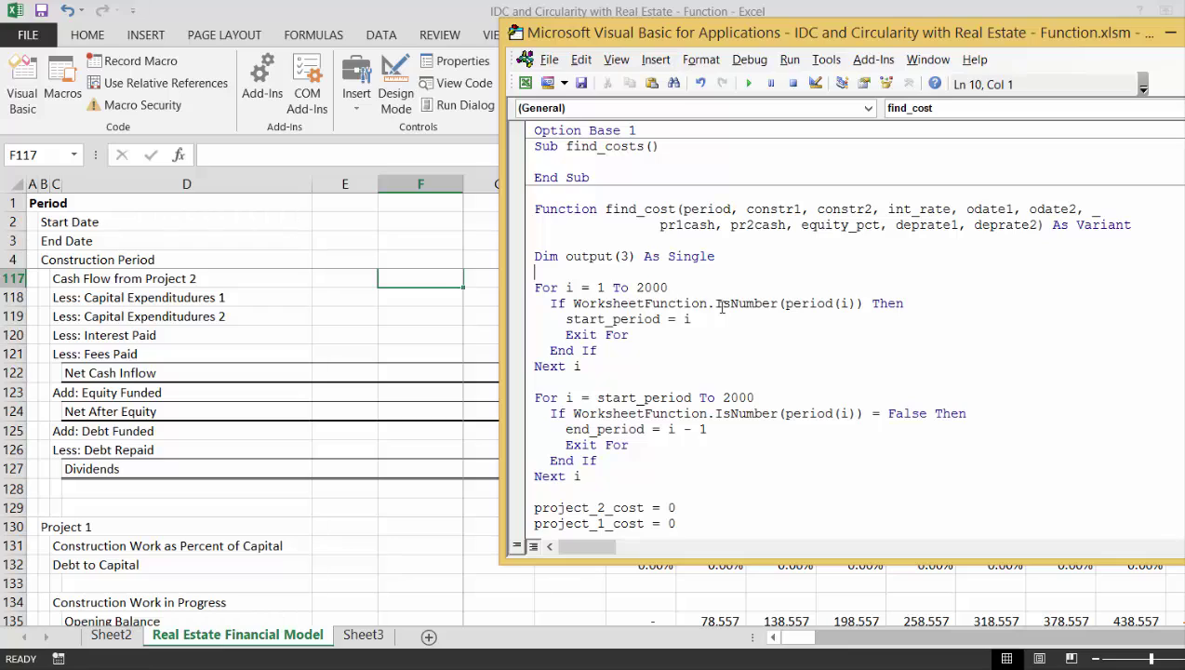
key(Down)
key(Down)
key(Down)
key(Down)
key(Down)
key(Down)
key(Down)
key(Down)
key(Down)
key(Down)
key(Down)
key(Down)
key(Down)
key(Down)
key(Down)
key(Down)
key(Down)
key(Down)
key(Down)
key(Down)
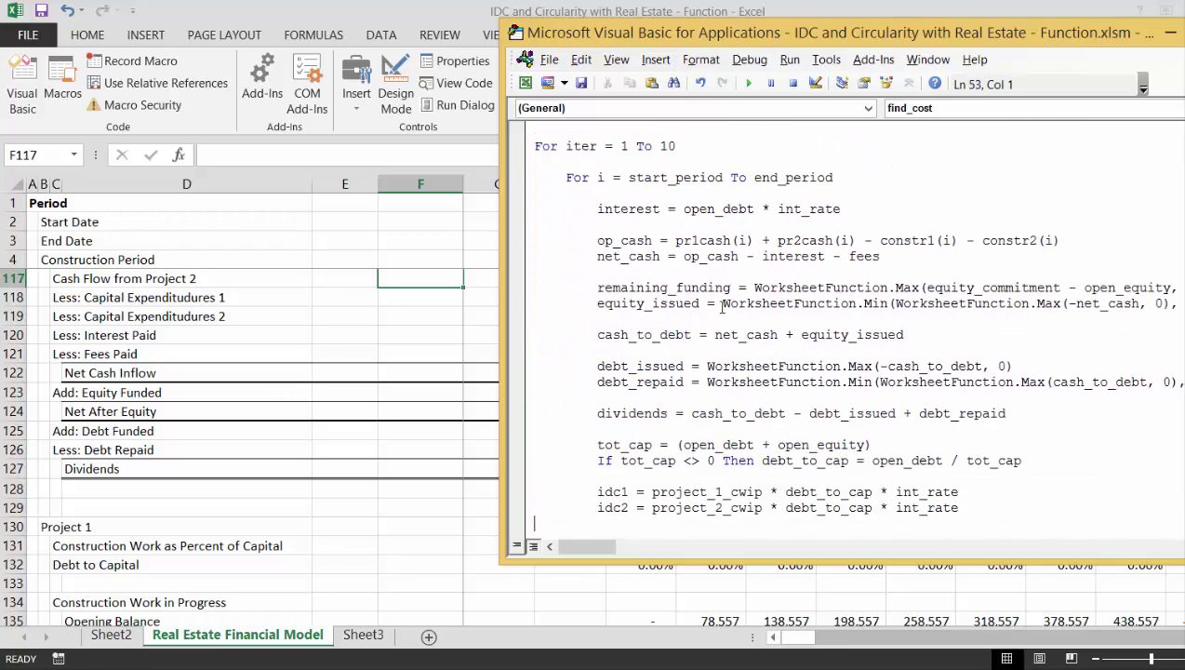
key(Down)
key(Down)
key(Down)
key(Down)
key(Down)
key(Down)
key(Down)
key(Down)
key(Down)
key(Down)
key(Down)
key(Down)
key(Down)
key(Down)
key(Down)
key(Down)
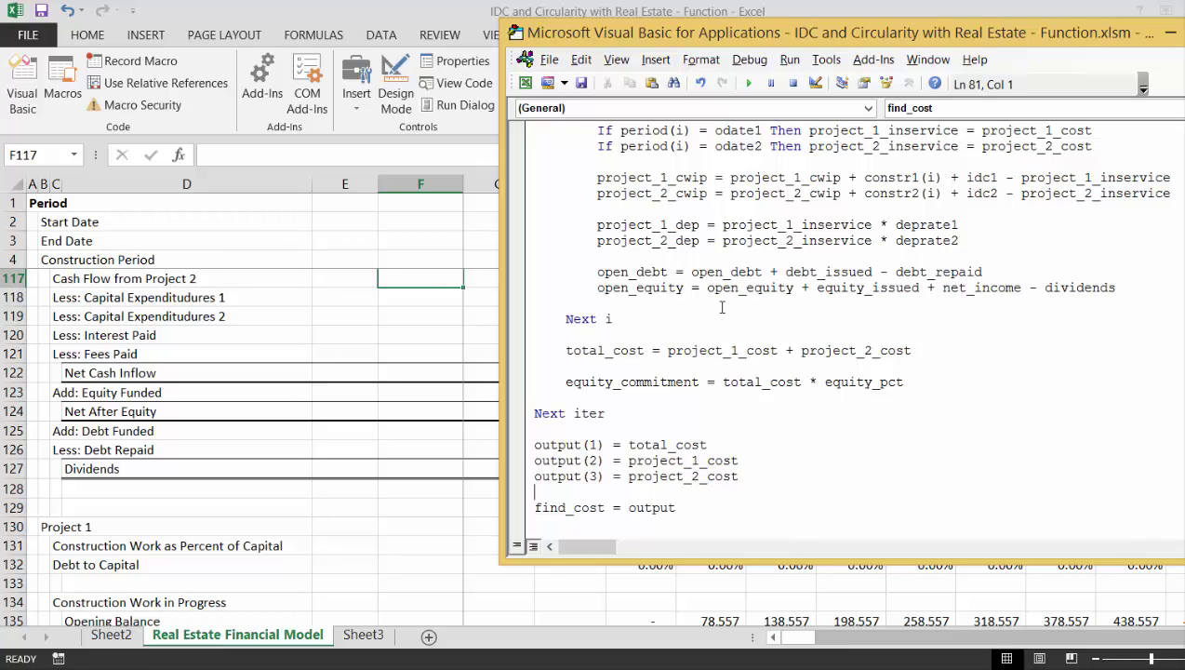
- Switch to the Excel model and examine Project 1's construction work percentage, debt to capital and construction work in progress formulas
click(470, 598)
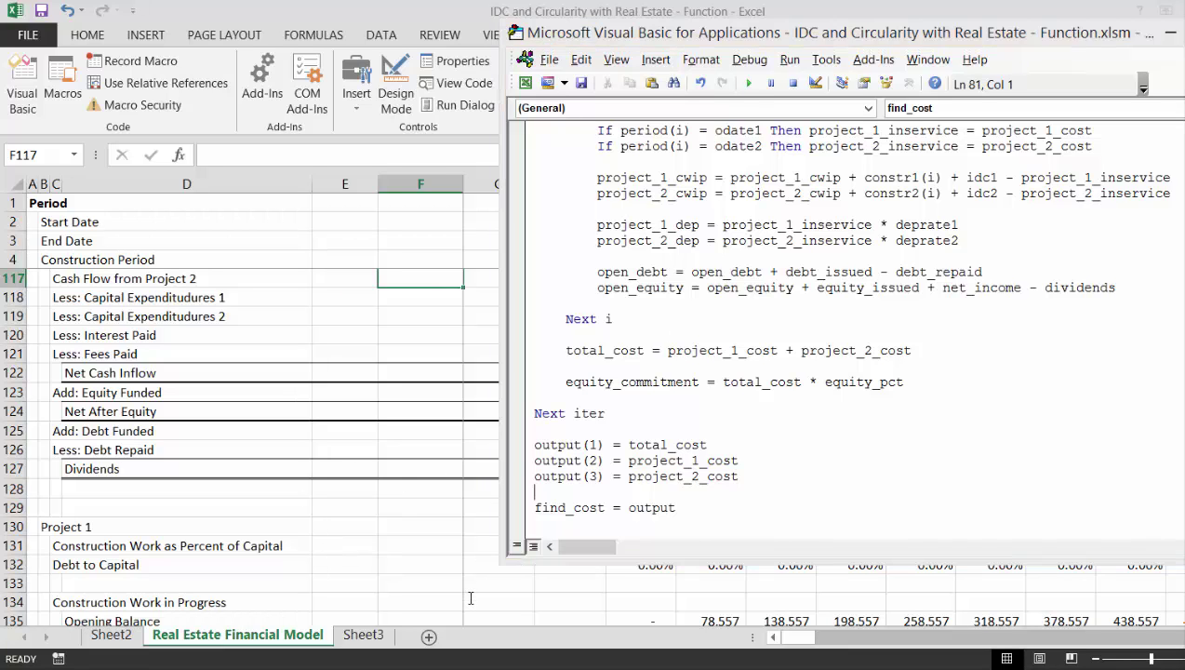
key(Down)
key(Down)
key(Down)
key(Down)
key(Right)
key(Right)
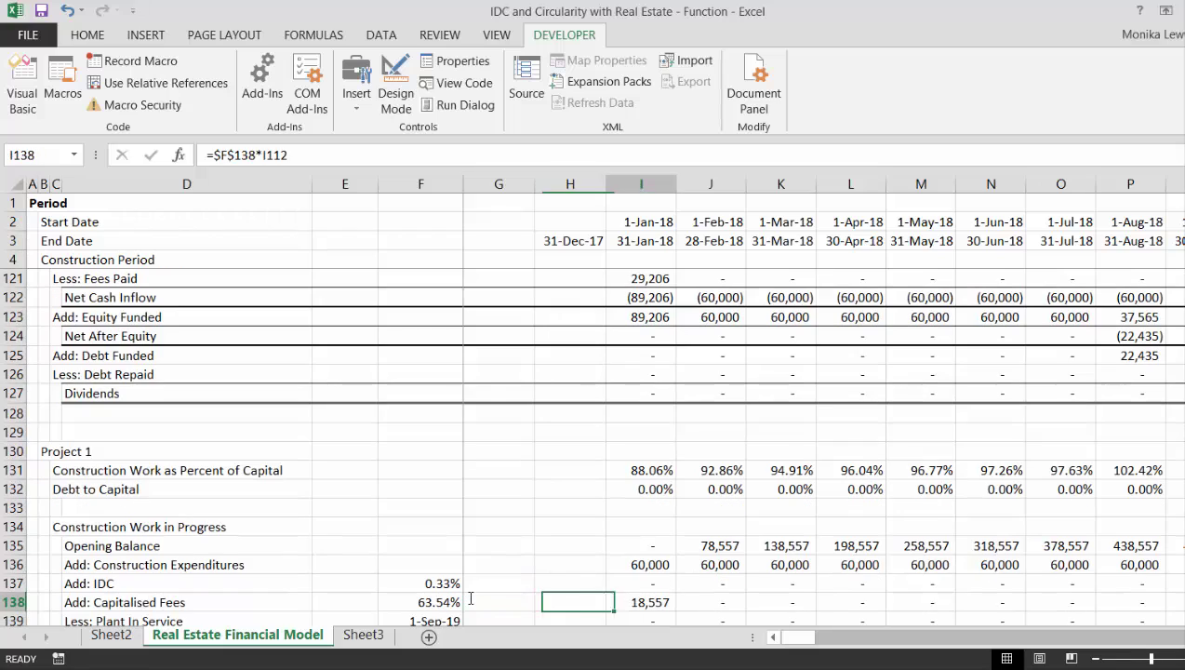
key(Up)
key(Up)
key(Up)
key(Up)
key(Up)
key(Up)
key(Up)
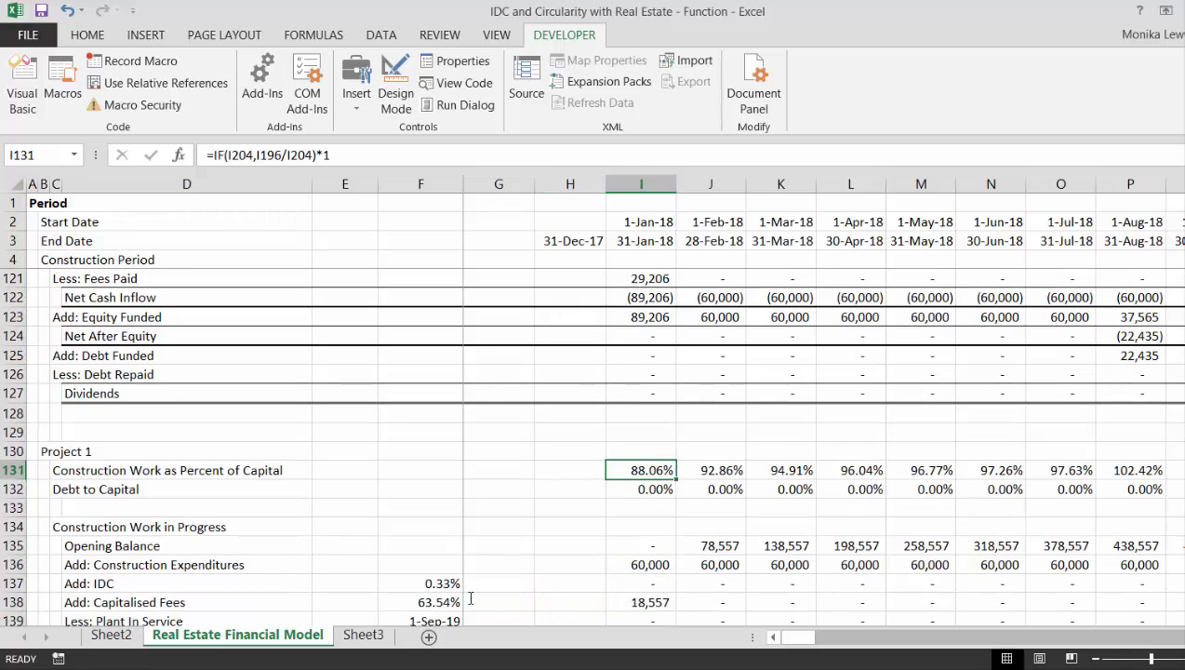
key(Down)
key(Down)
key(Down)
key(Down)
key(Down)
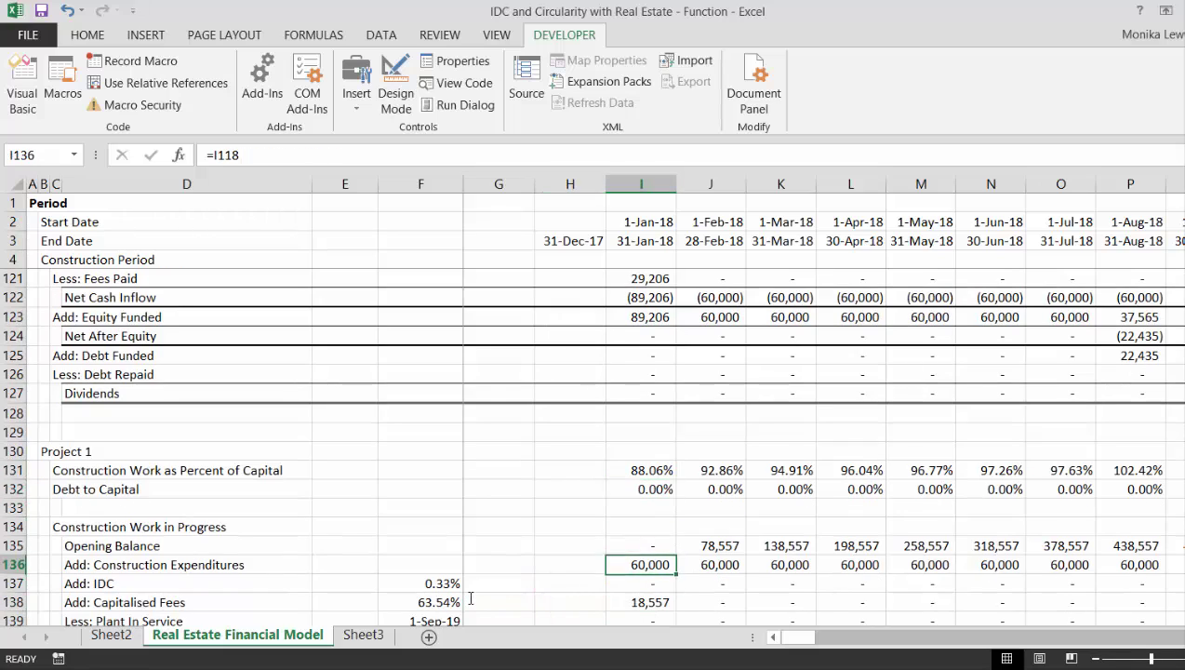
key(Up)
key(Up)
key(Up)
key(Up)
key(Up)
key(Up)
key(Down)
key(Down)
- Examine Project 1's Debt to Capital row across the monthly construction periods
key(Right)
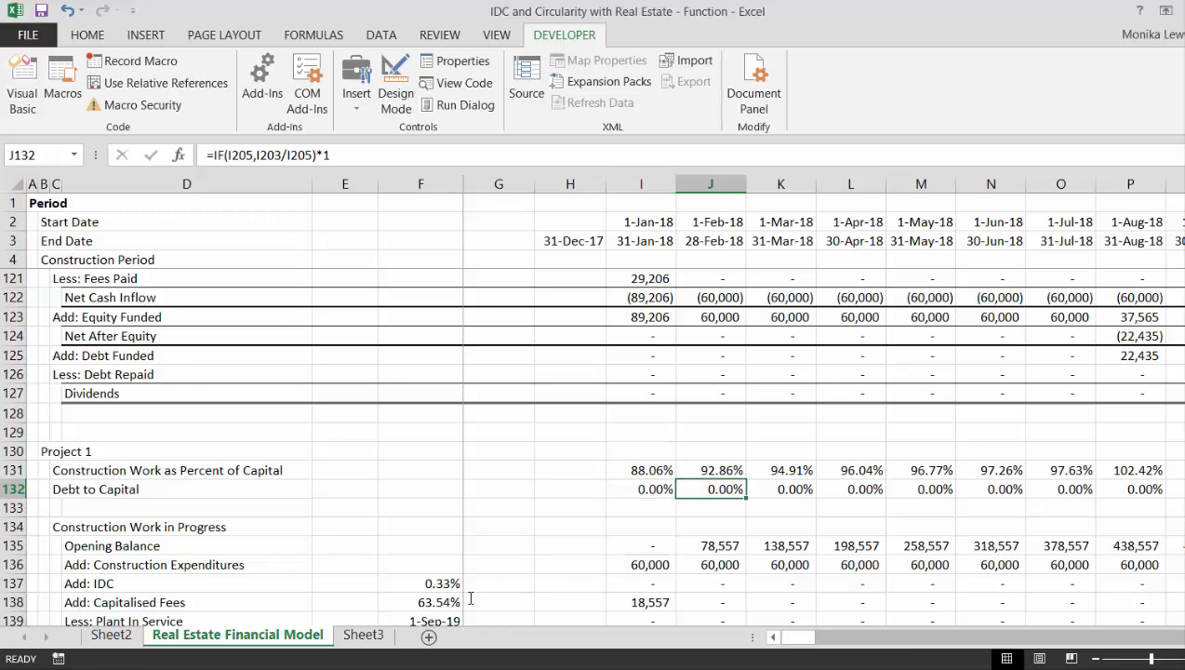
key(Right)
key(Right)
key(Right)
key(Right)
key(Right)
key(Right)
key(Right)
key(Right)
key(Right)
key(Right)
key(Right)
key(Right)
key(Right)
key(Right)
key(Right)
key(Right)
key(Right)
key(Left)
key(Left)
key(Left)
key(Left)
key(Left)
key(Left)
key(Left)
key(Left)
key(Left)
key(Left)
key(Left)
key(Left)
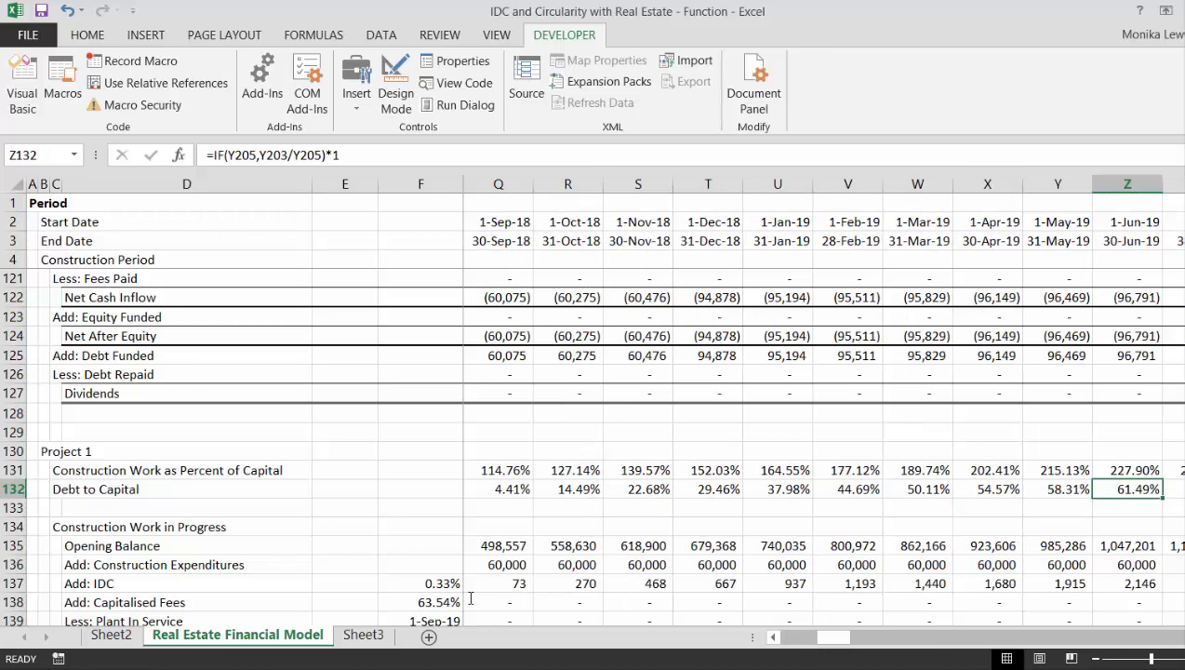
key(Left)
key(Left)
key(Left)
key(Left)
key(Left)
key(Left)
key(Left)
key(Left)
- Examine Project 1's construction work in progress, plant balance, depreciation and exit gain rows
key(Down)
key(Down)
key(Down)
key(Down)
key(Down)
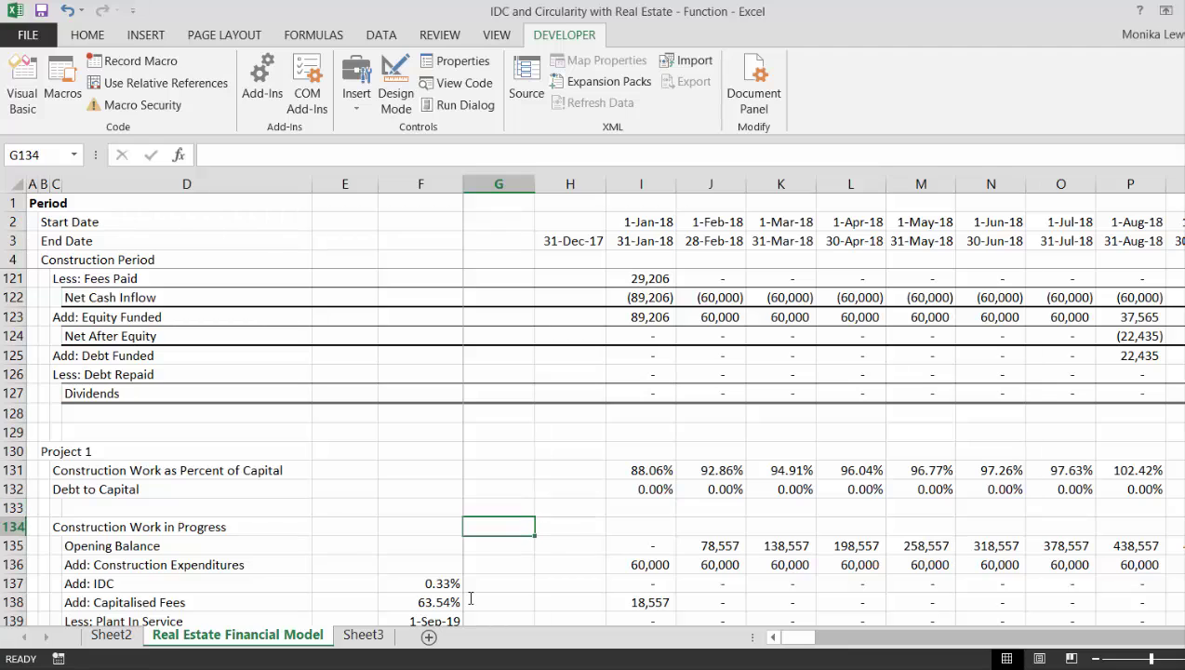
key(Down)
key(Down)
key(Down)
key(Down)
key(Down)
key(Down)
key(Down)
key(Down)
key(Down)
key(Down)
key(Down)
key(Down)
key(Down)
key(Down)
key(Down)
key(Down)
key(Down)
key(Down)
key(Down)
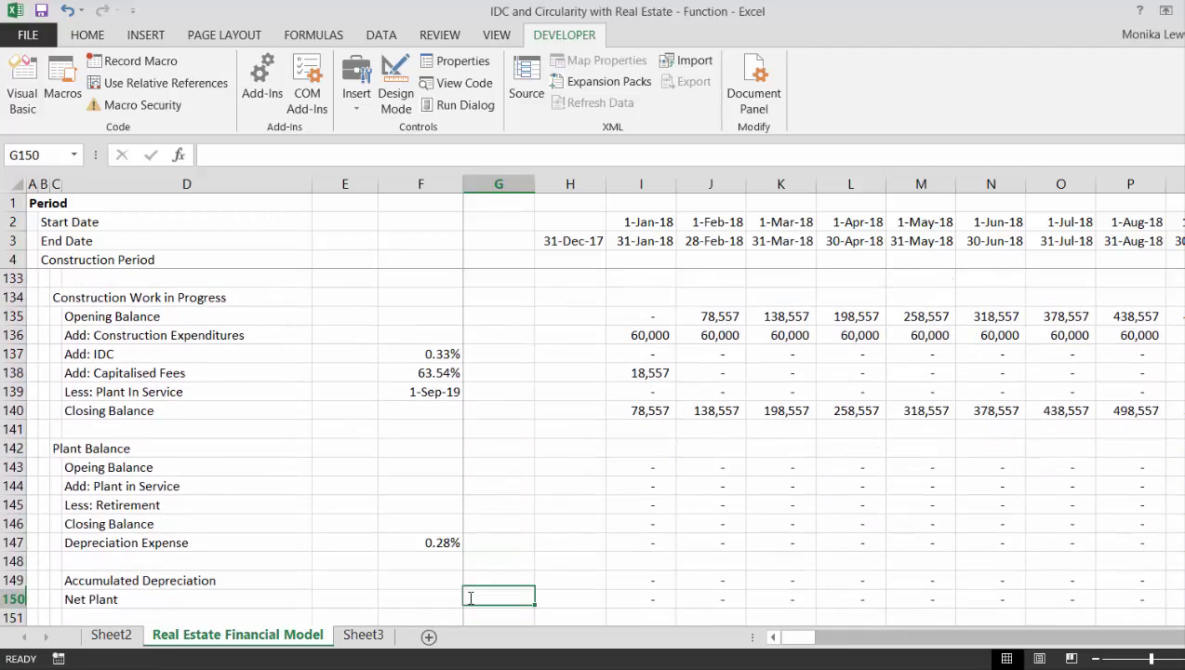
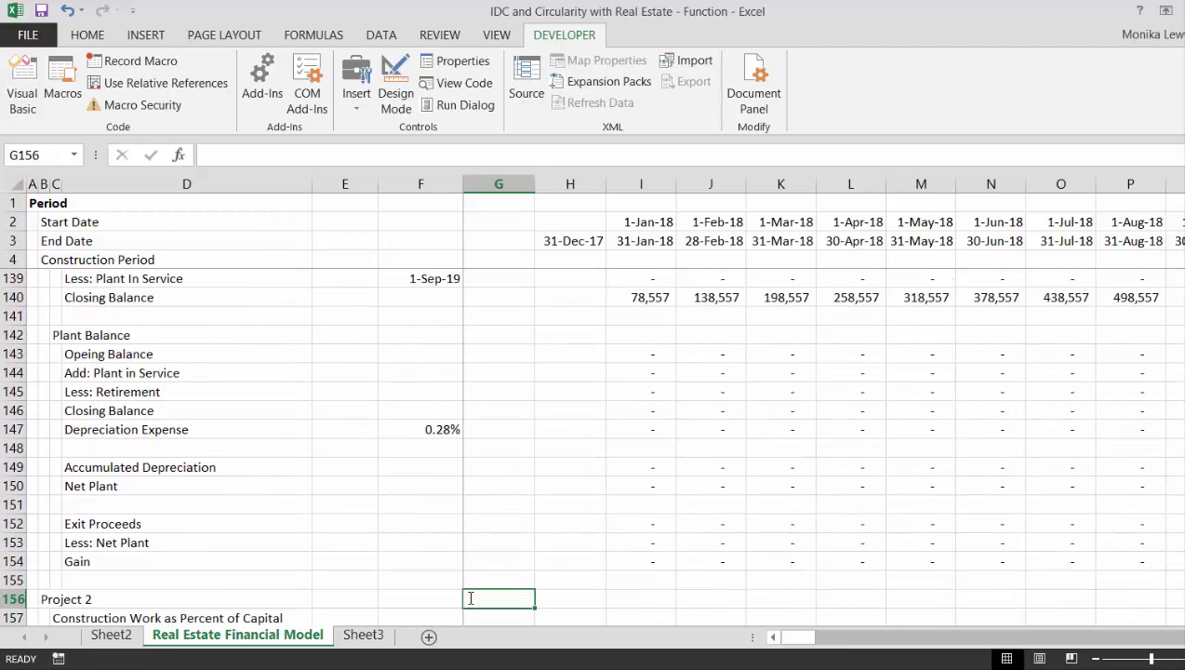
- Examine Project 2's Debt to Capital and Construction Work in Progress rows
key(Right)
key(Right)
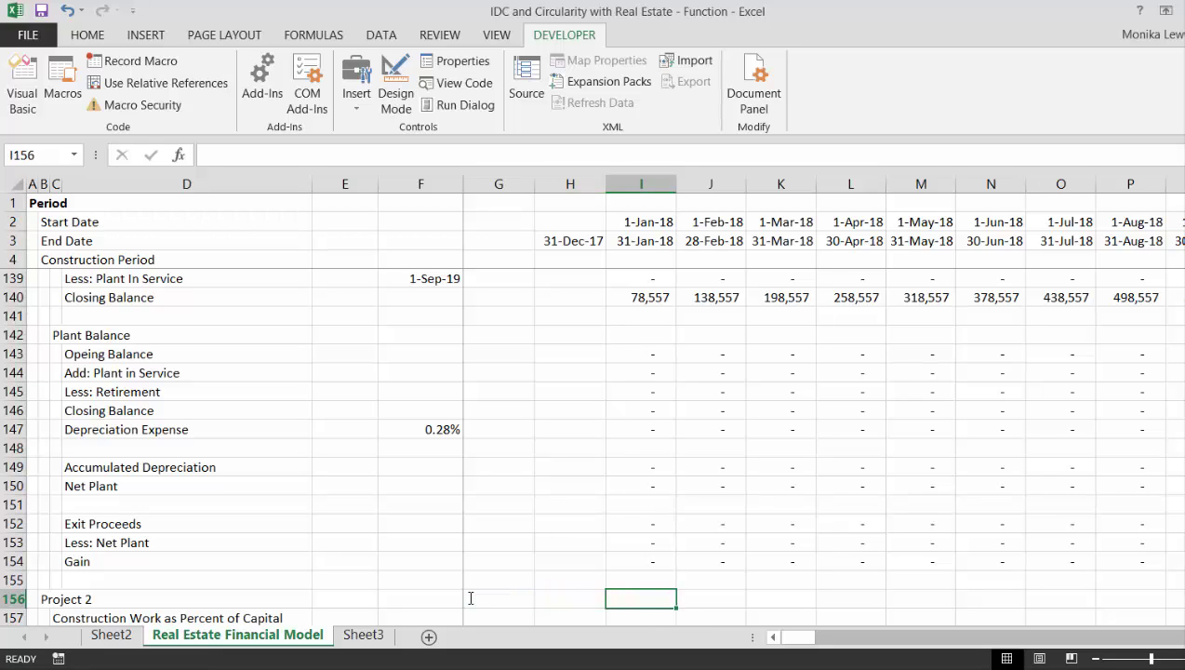
key(Down)
key(Down)
key(Down)
key(Down)
key(Down)
key(Down)
key(Down)
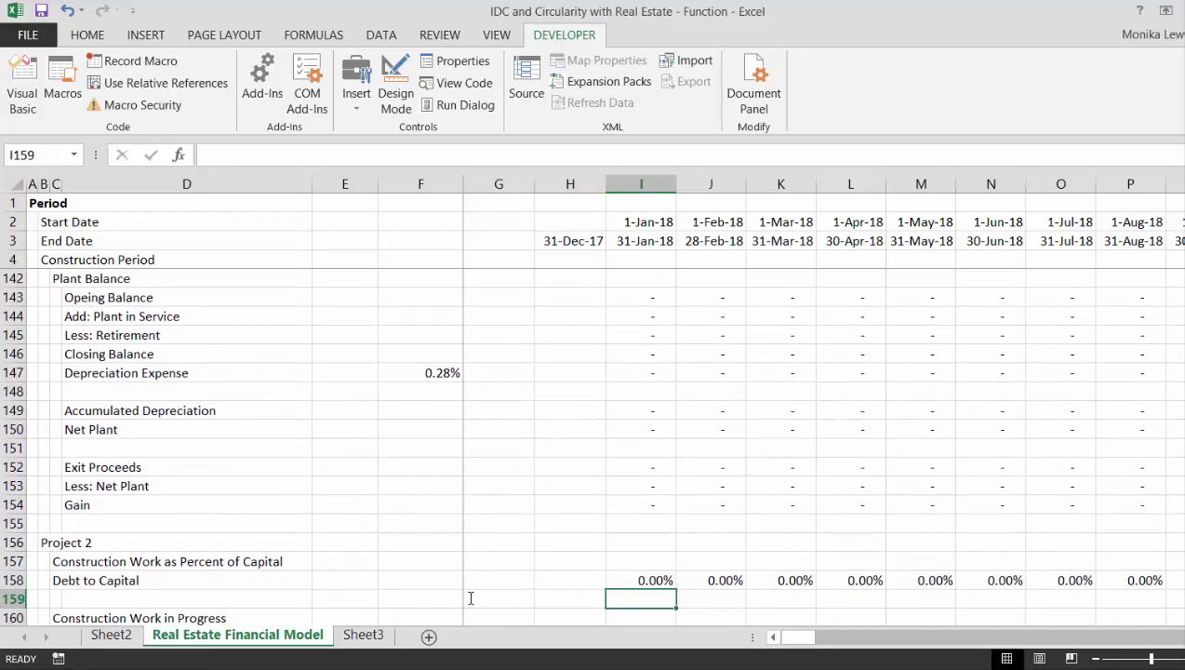
key(Down)
key(Down)
key(Down)
key(Down)
key(Down)
key(Down)
key(Down)
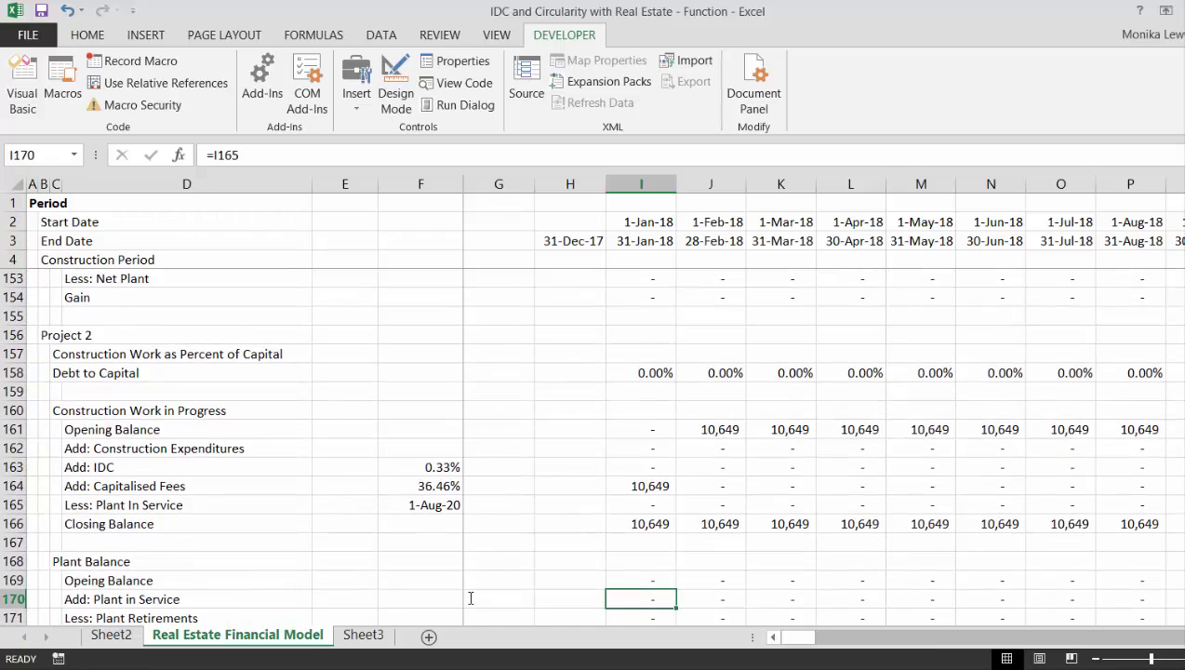
- Examine Project 2's plant balance, depreciation expense, net plant and exit gain rows
key(Down)
key(Down)
key(Down)
key(Down)
key(Down)
key(Down)
key(Down)
key(Down)
key(Down)
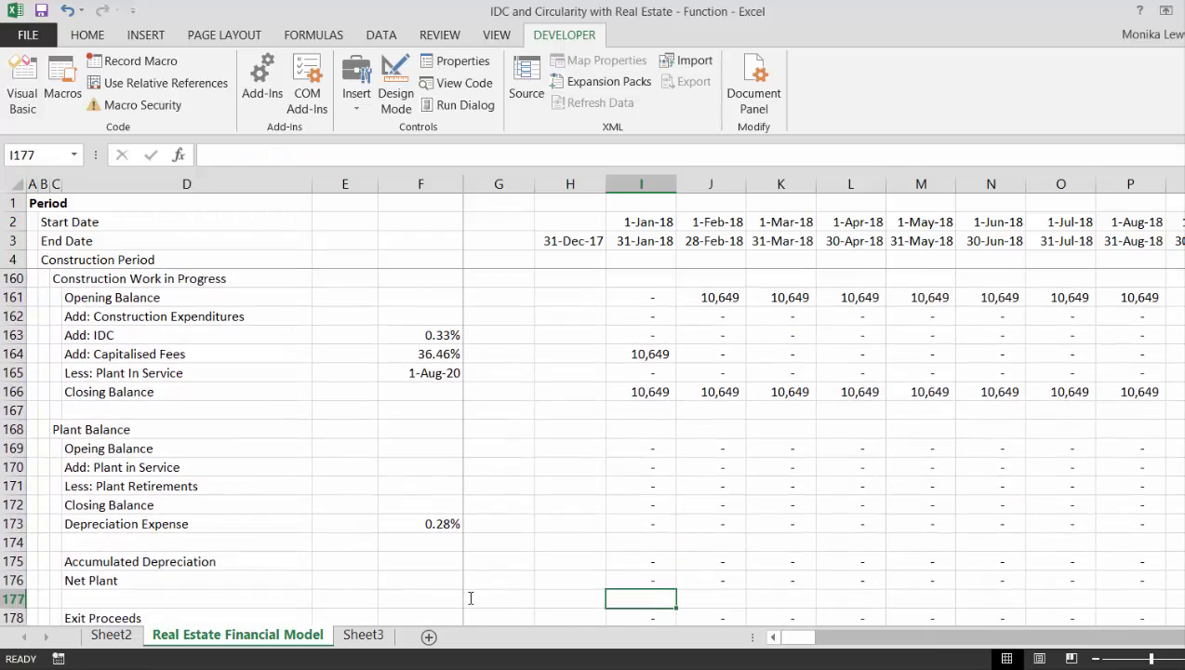
key(Down)
key(Down)
key(Down)
key(Down)
key(Down)
key(Down)
key(Down)
key(Down)
key(Down)
key(Down)
key(Down)
key(Down)
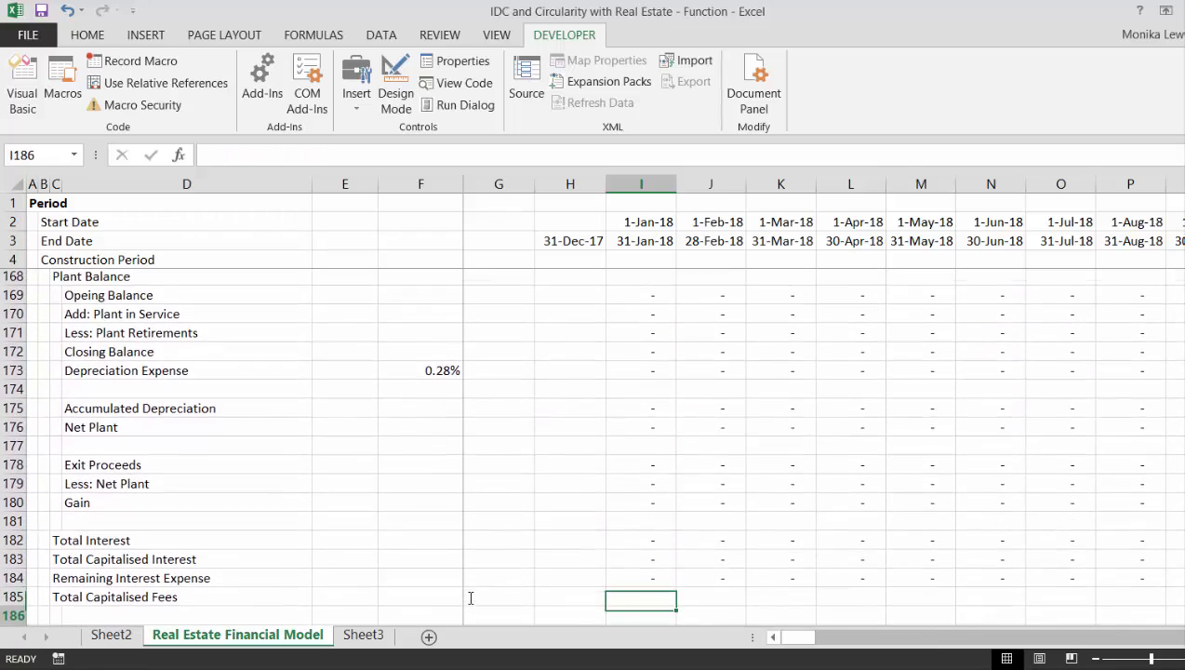
- Examine the formulas for Total Interest, Total Capitalised Interest and Remaining Interest Expense above the Income Statement
key(Up)
key(Up)
key(Up)
key(Up)
key(Up)
key(Up)
key(Up)
key(Up)
key(Up)
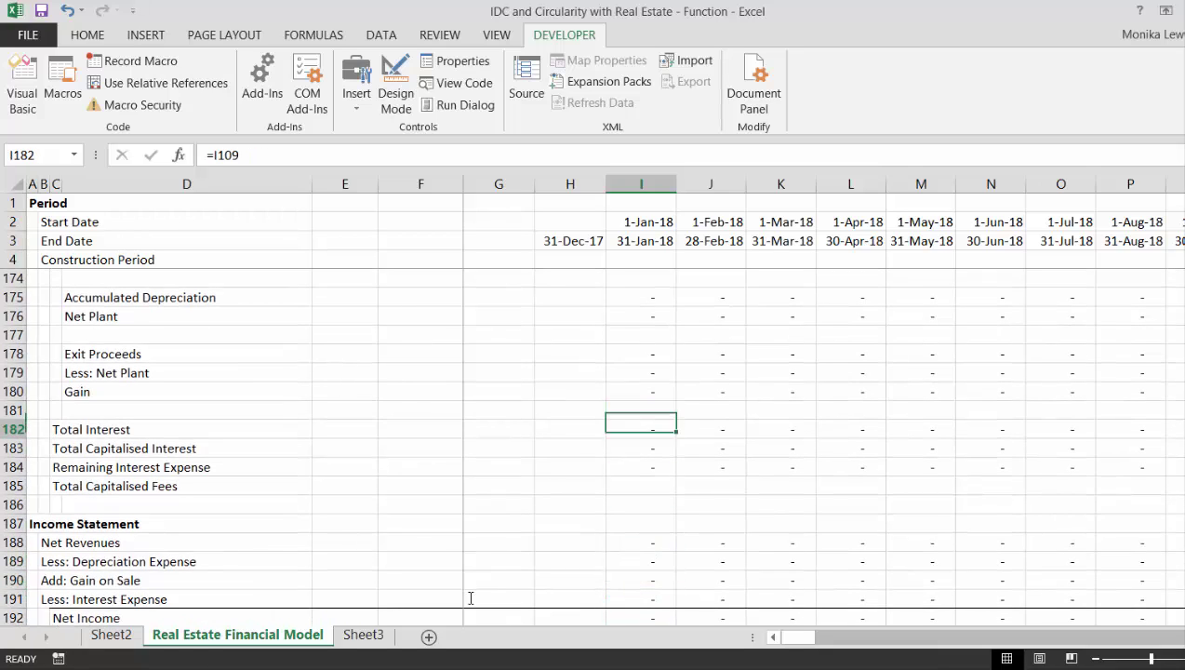
key(Down)
key(Up)
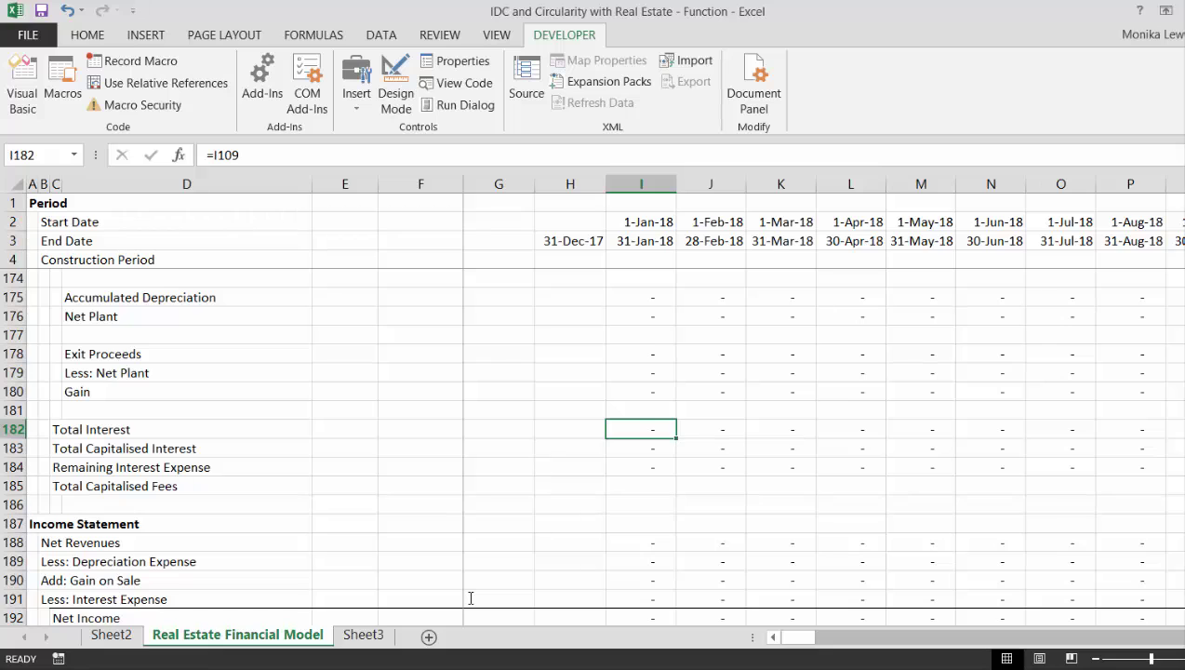
key(Down)
key(Down)
key(Down)
key(Down)
key(Down)
key(Down)
key(Down)
key(Down)
key(Down)
key(Down)
key(Down)
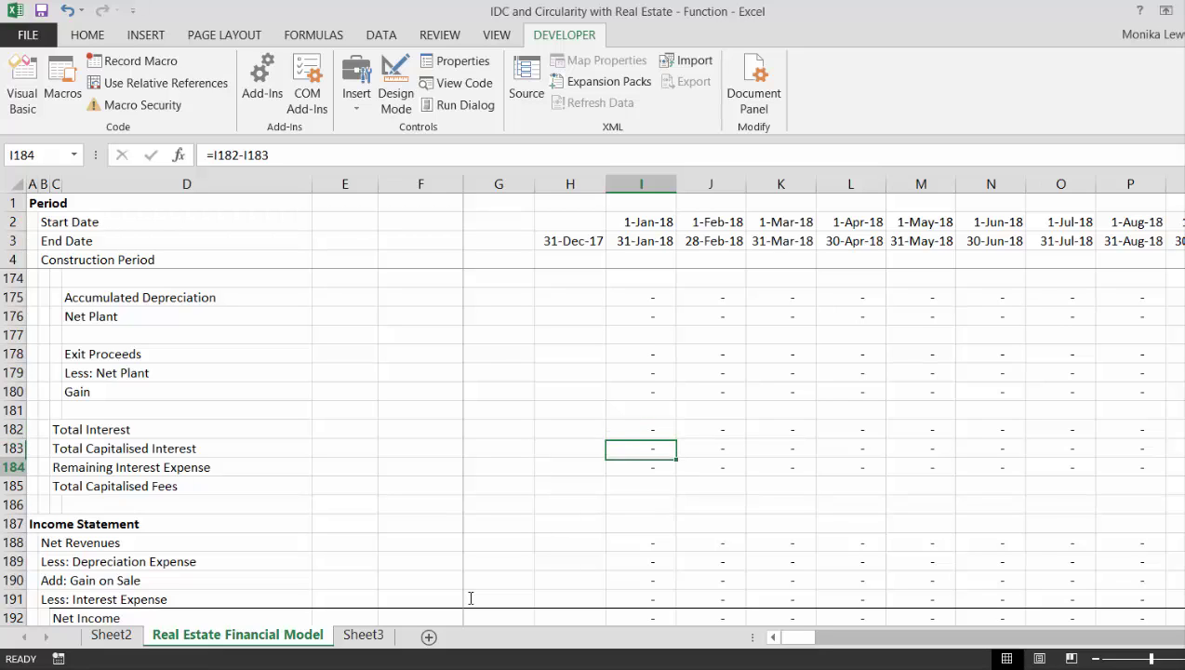
key(Up)
key(Up)
key(Up)
key(Up)
key(Up)
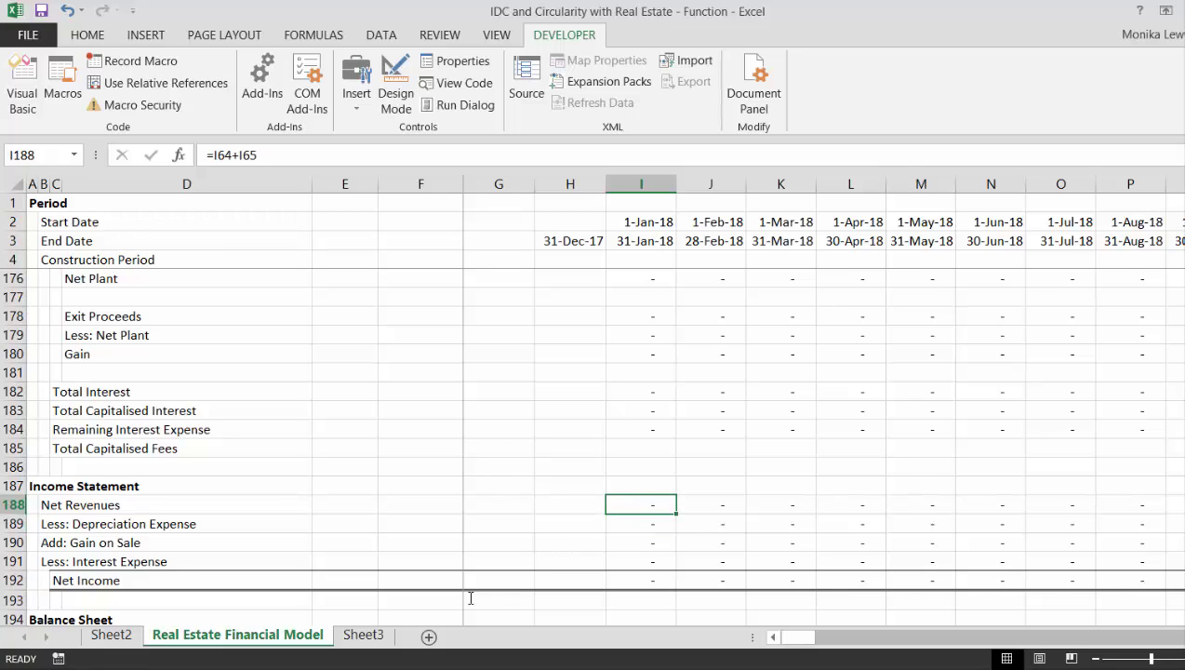
- Inspect the Income Statement's Depreciation Expense and Gain on Sale formulas in the first monthly period
key(Down)
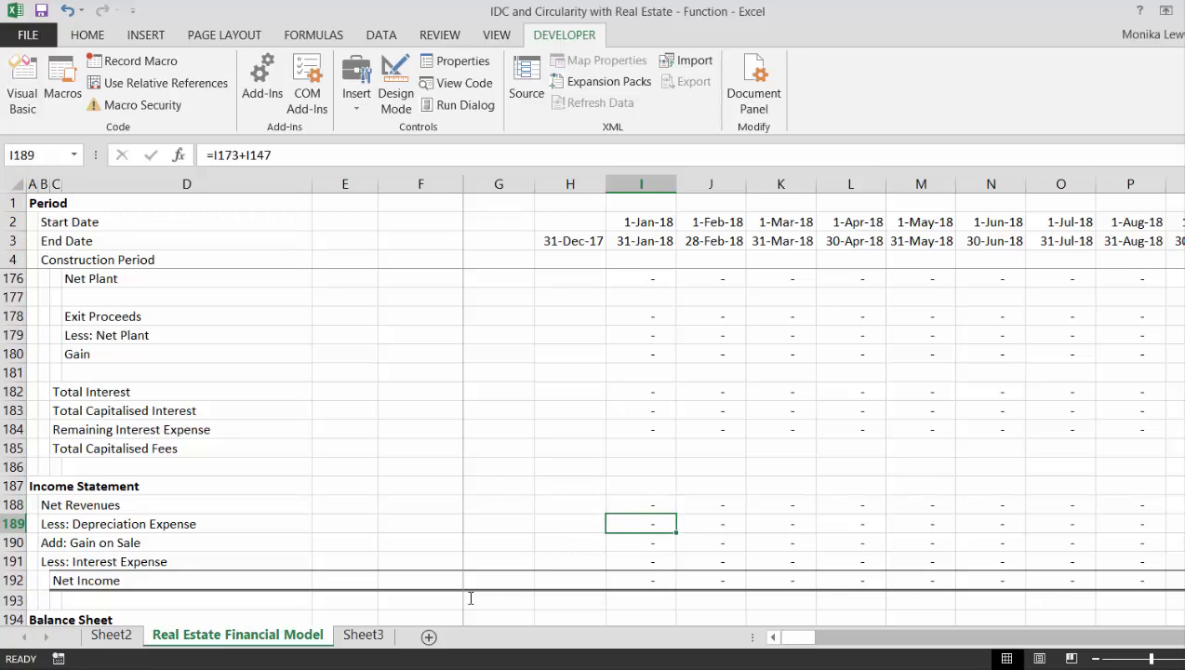
key(Down)
key(Down)
key(Up)
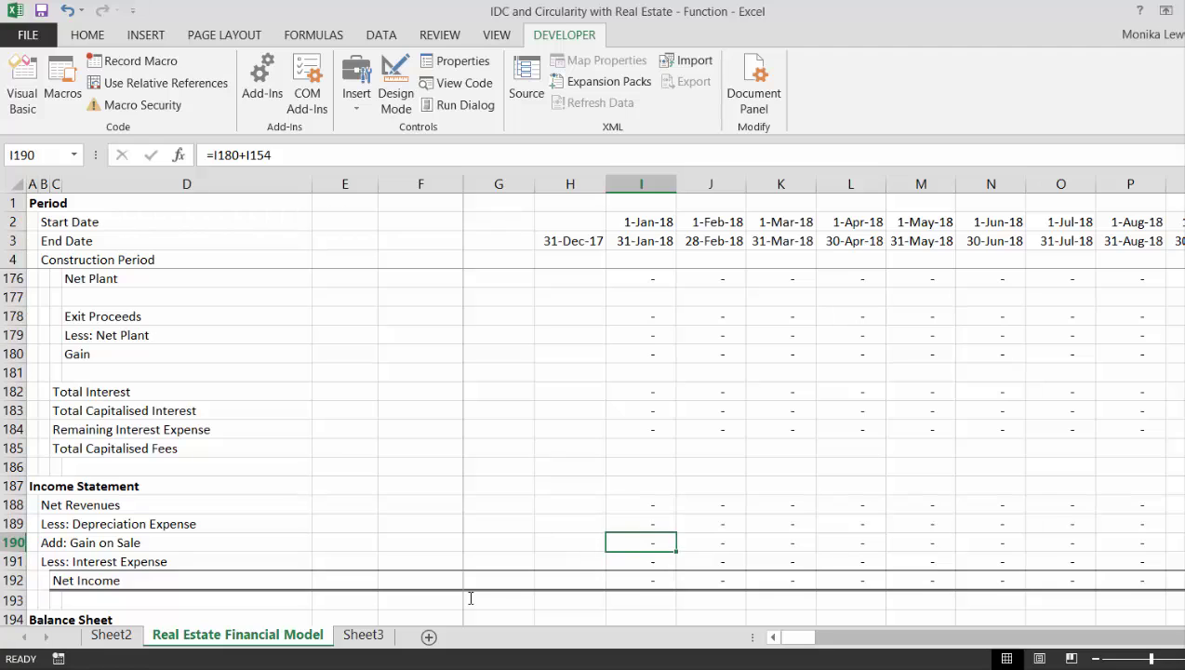
- Examine the Income Statement's Interest Expense and Gain on Sale rows across the monthly periods into 2022, returning to the start of the timeline
key(Down)
key(Right)
key(Right)
key(Right)
key(Right)
key(Right)
key(Right)
key(Right)
key(Right)
key(Right)
key(Right)
key(Right)
key(Right)
key(Right)
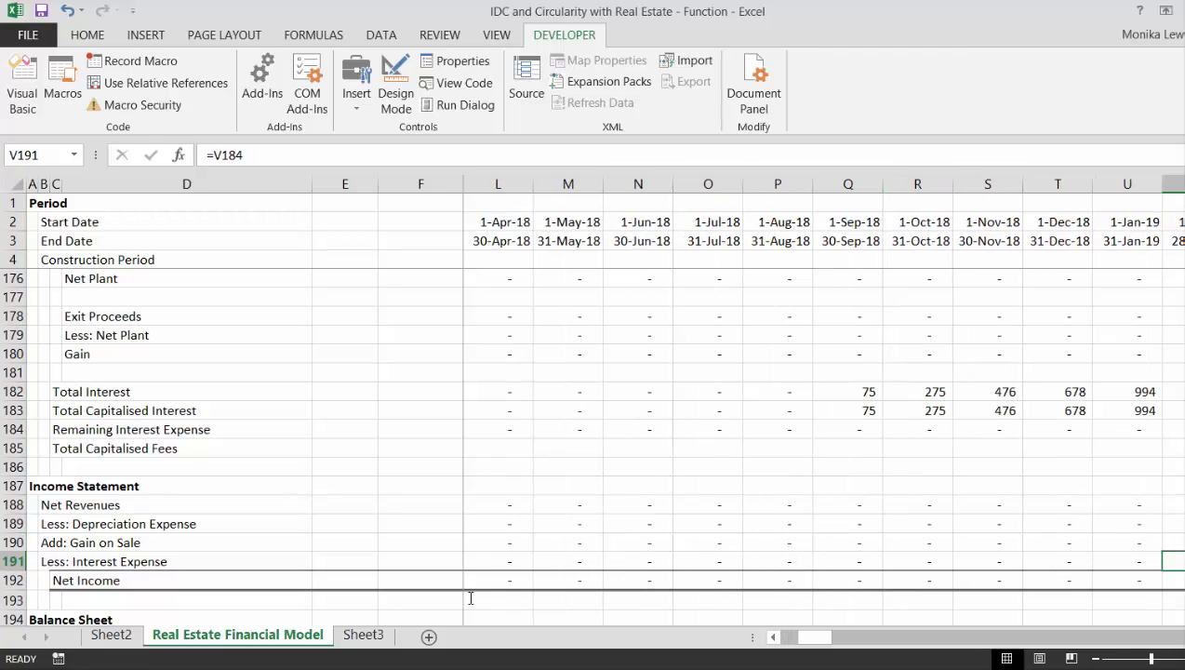
key(Right)
key(Right)
key(Right)
key(Right)
key(Right)
key(Right)
key(Right)
key(Right)
key(Right)
key(Right)
key(Right)
key(Right)
key(Right)
key(Up)
key(Right)
key(Right)
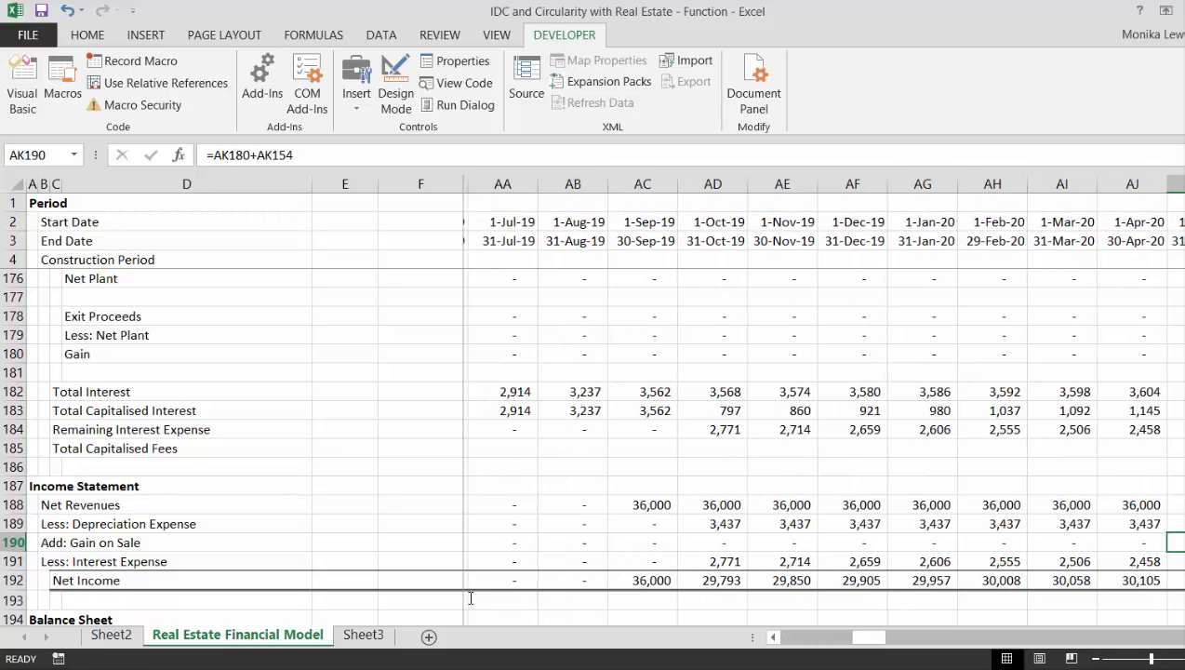
key(Right)
key(Right)
key(Right)
key(Right)
key(Right)
key(Right)
key(Right)
key(Right)
key(Right)
key(Right)
key(Right)
key(Right)
key(Right)
key(Right)
key(Right)
key(Right)
key(Right)
key(Right)
key(Right)
key(Right)
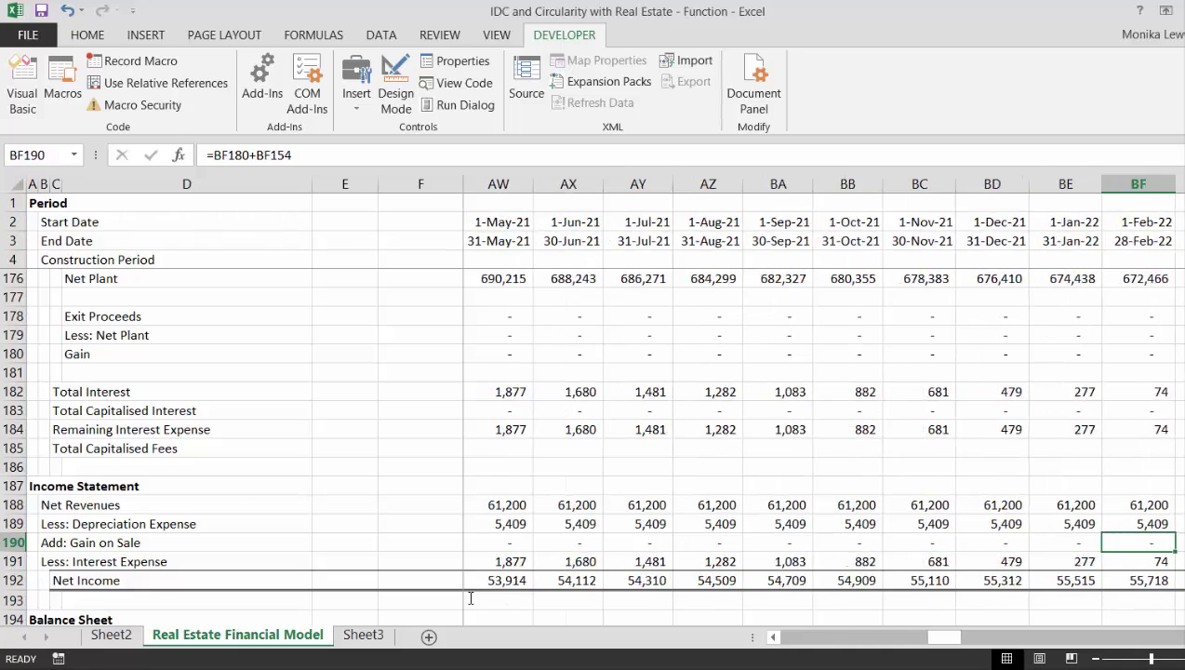
key(Right)
key(Right)
key(Right)
key(Right)
key(Right)
key(Right)
key(Left)
key(Left)
key(Left)
key(Left)
key(Left)
key(Left)
key(Left)
key(Left)
key(Left)
key(Left)
key(Left)
key(Left)
key(Left)
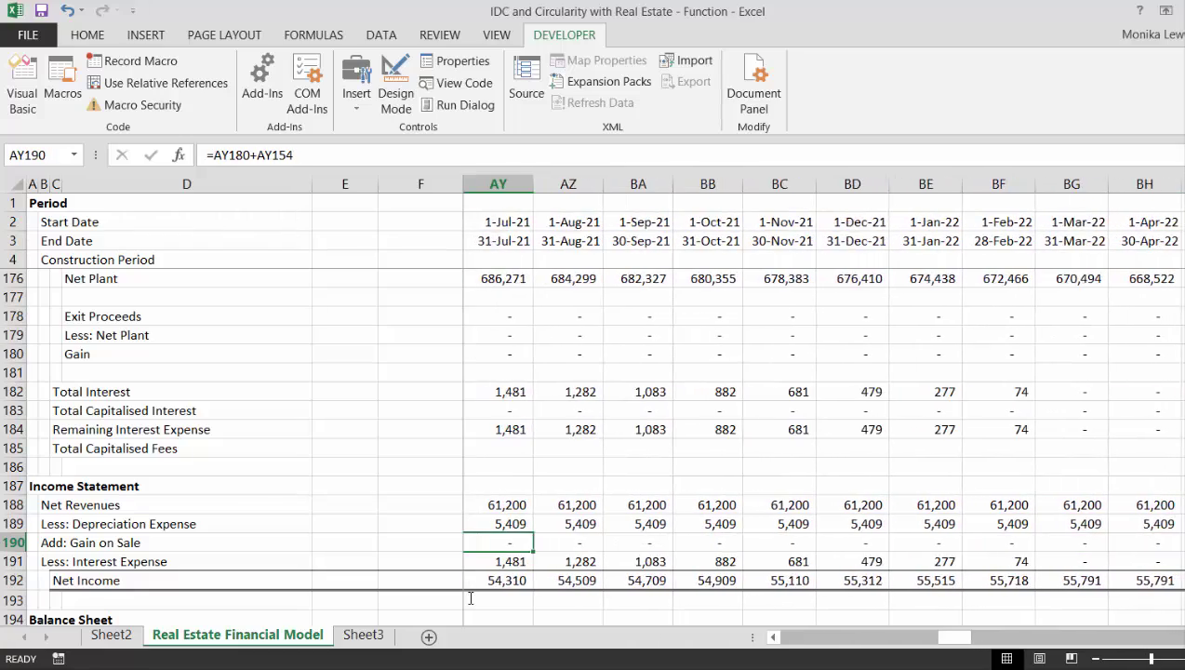
key(Left)
key(Left)
key(Left)
key(Left)
key(Left)
key(Left)
key(Left)
key(Left)
key(Left)
key(Left)
key(Left)
key(Left)
key(Left)
key(Left)
key(Left)
key(Left)
key(Left)
key(Left)
key(Left)
key(Left)
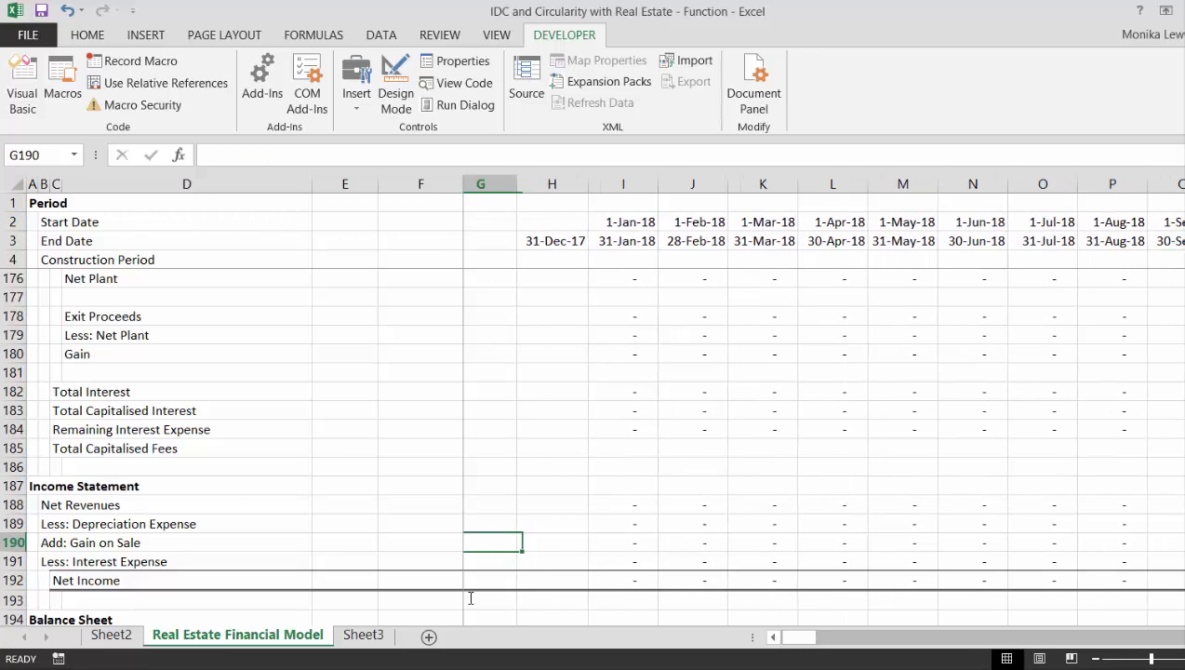
- Examine the Balance Sheet's net plant assets and net capital rows below the Income Statement
key(Left)
key(Left)
key(Left)
key(Left)
key(Left)
key(Down)
key(Down)
key(Down)
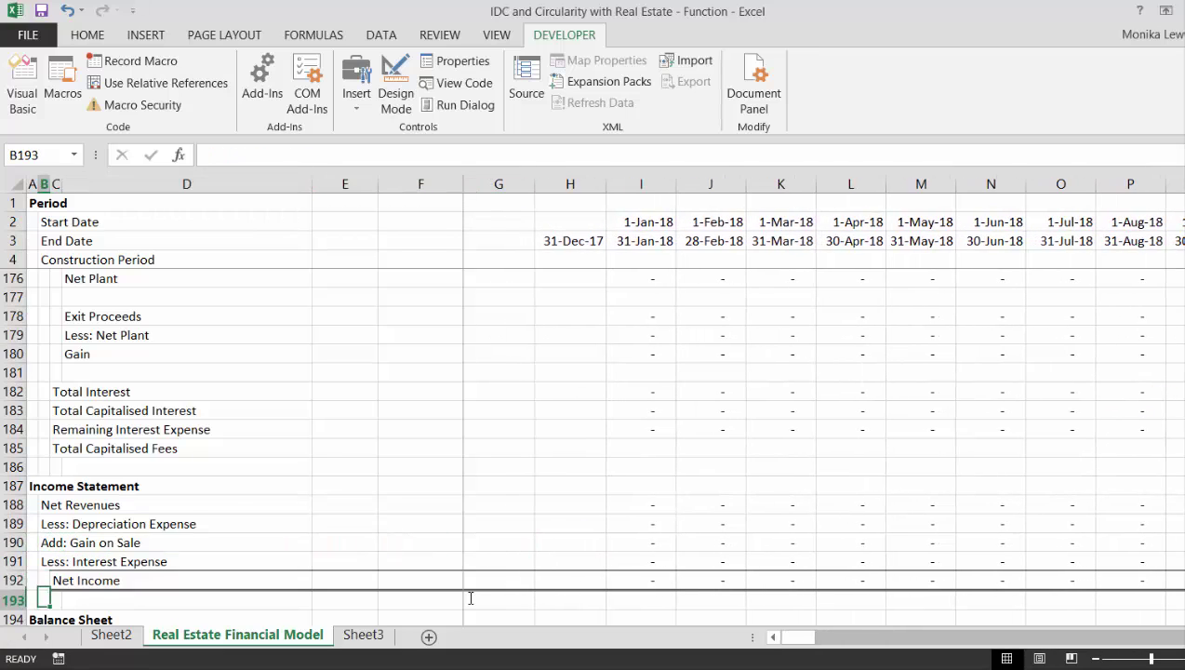
key(Down)
key(Down)
key(Down)
key(Down)
key(Down)
key(Down)
key(Down)
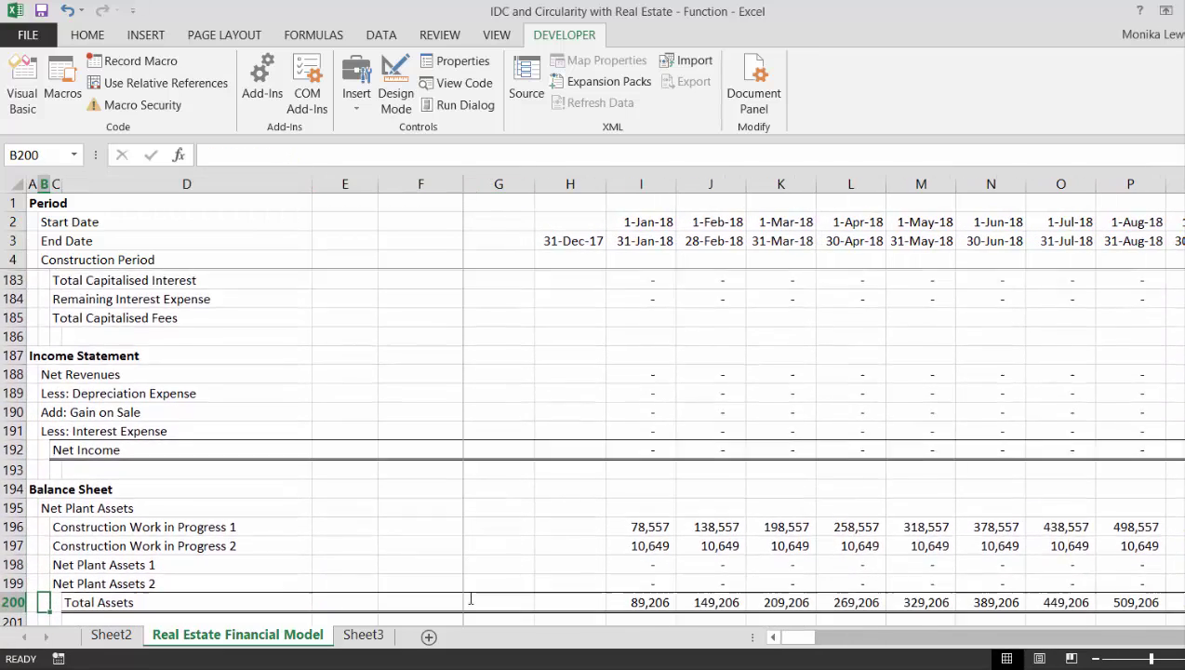
key(Down)
key(Down)
key(Down)
key(Down)
key(Down)
key(Down)
key(Up)
key(Up)
key(Up)
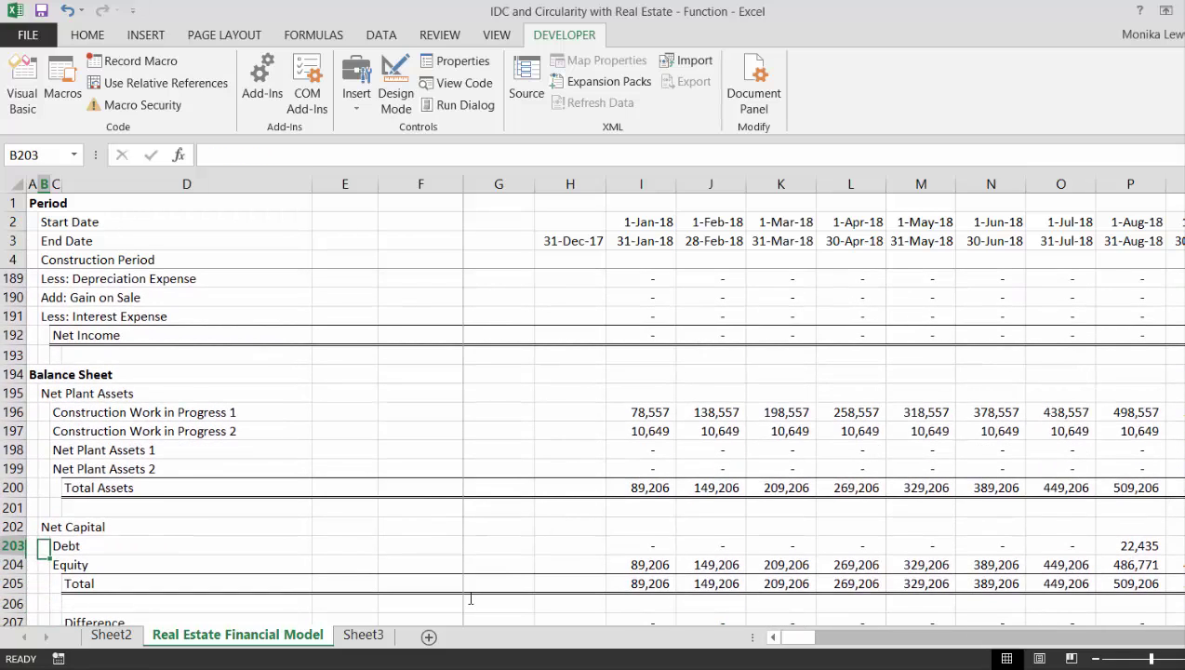
- Inspect the Balance Sheet's Debt formula in the first monthly period
key(Right)
key(Right)
key(Right)
key(Right)
key(Right)
key(Right)
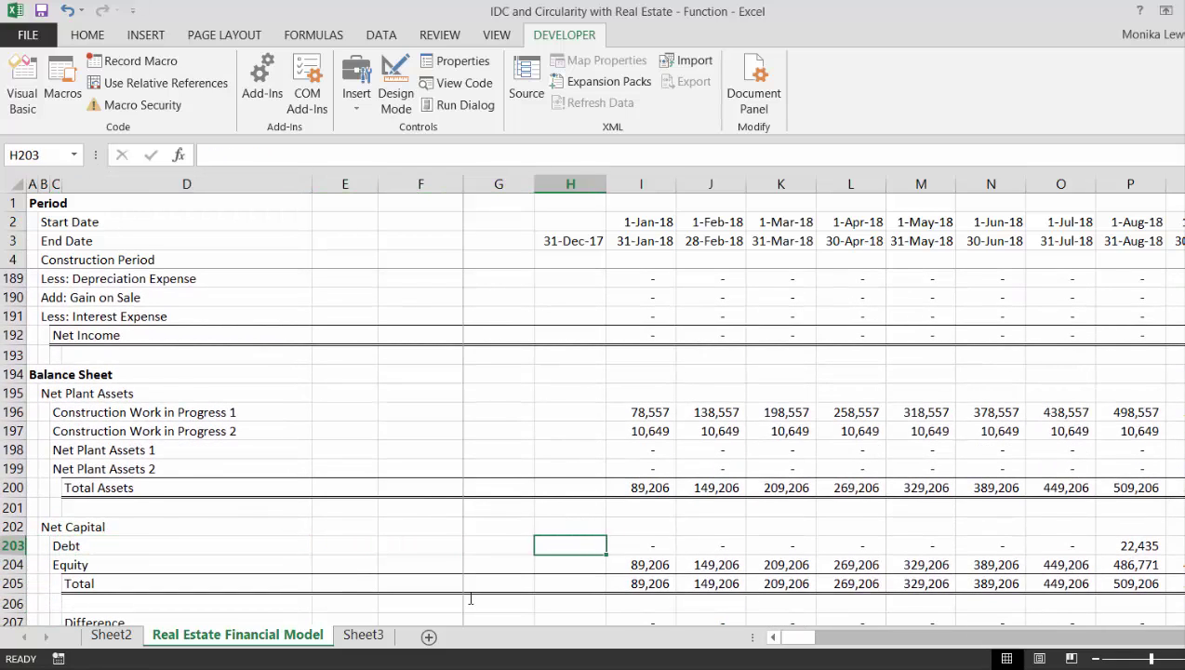
key(Right)
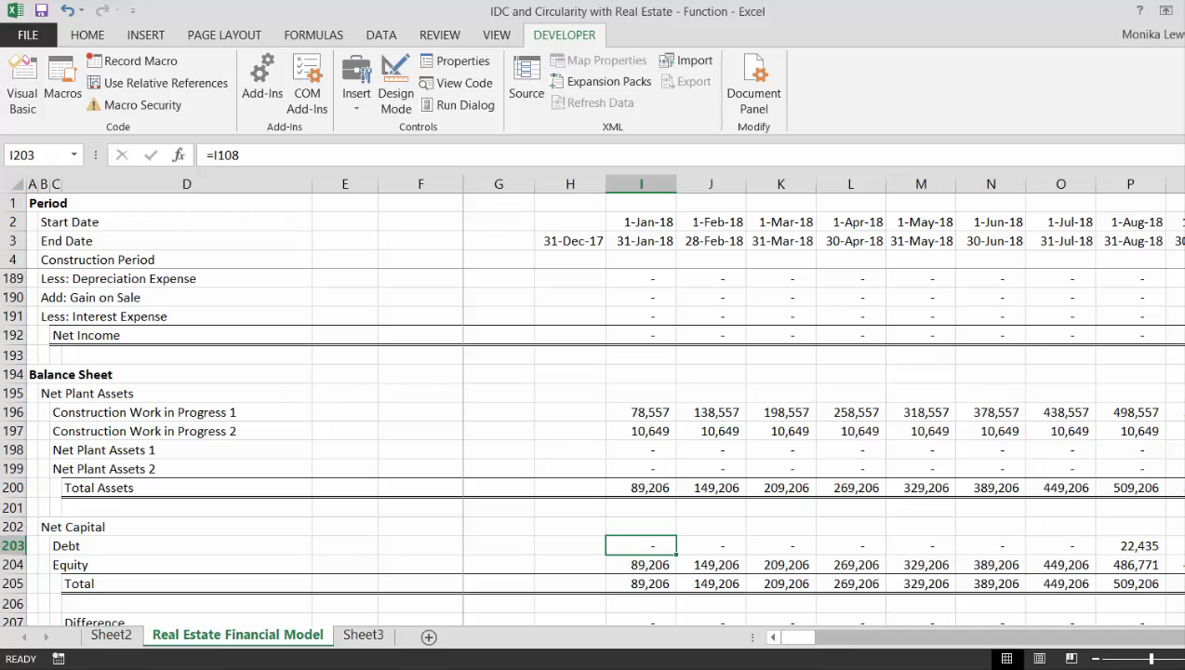
- Switch to the Visual Basic editor and review the find_cost code from the output lines back to the IDC calculations
mouse_move(520, 546)
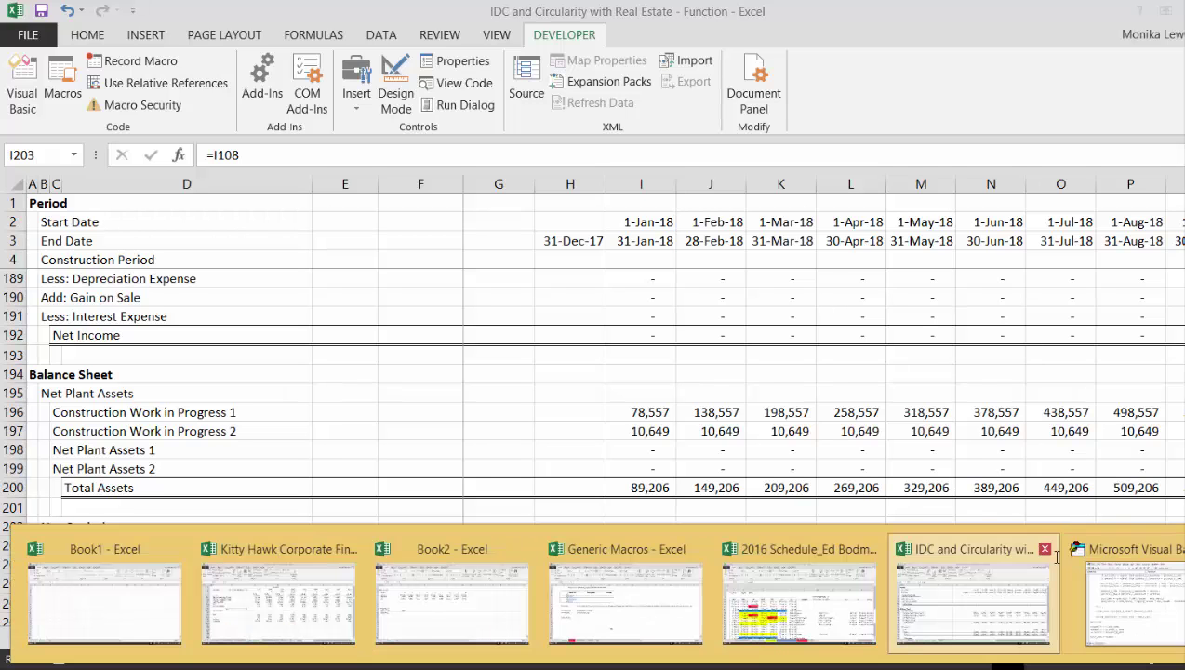
click(1156, 614)
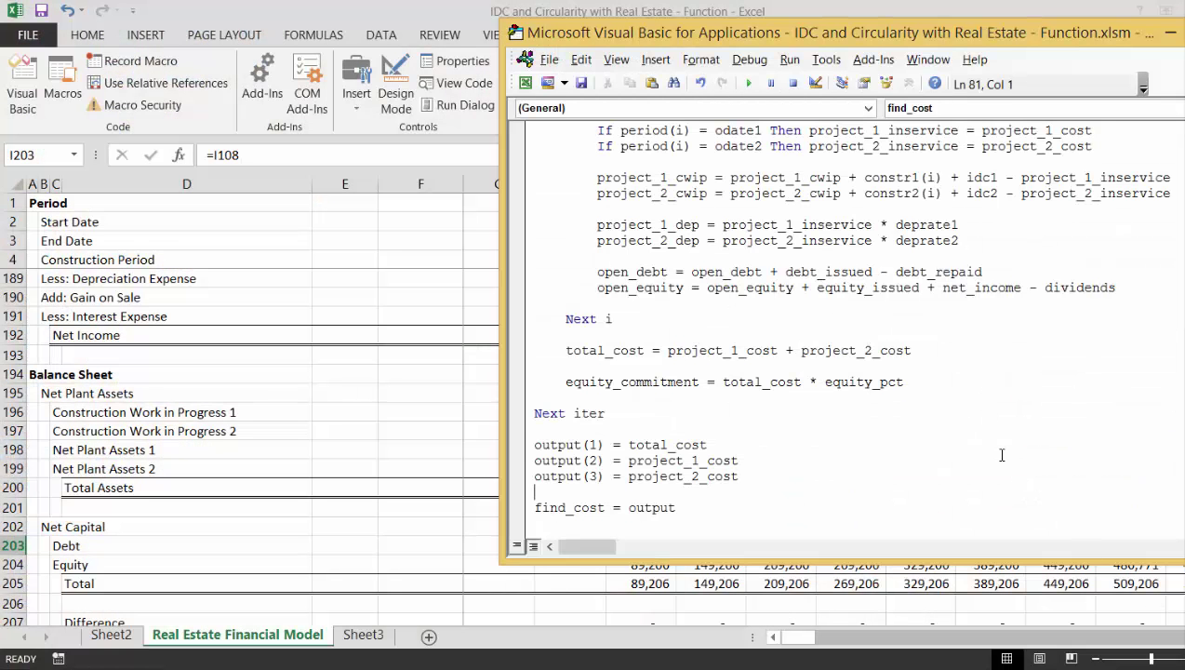
key(Up)
key(Up)
key(Up)
key(Up)
key(Up)
key(Up)
key(Up)
key(Up)
key(Up)
key(Up)
key(Up)
key(Up)
key(Up)
key(Up)
key(Up)
key(Up)
key(Up)
key(Up)
key(Up)
key(Up)
key(Up)
key(Up)
key(Up)
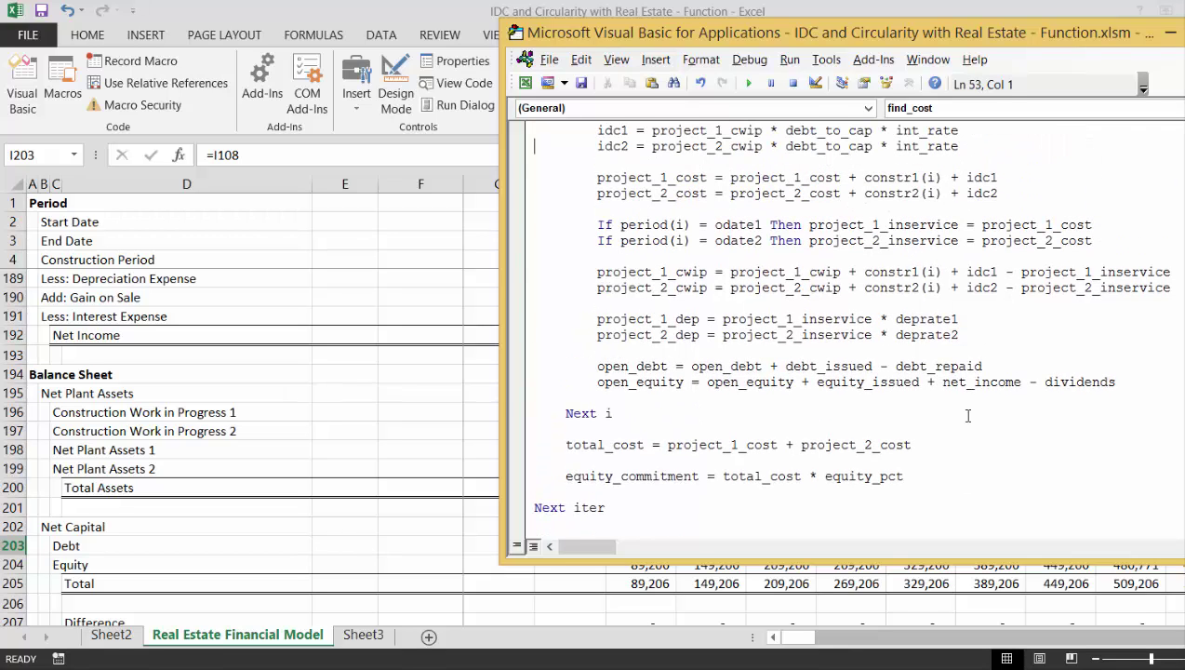
- Insert two blank lines in find_cost between the depreciation calculations and the open_debt line
key(Down)
key(Down)
key(Down)
key(Down)
key(Down)
key(Down)
key(Down)
key(Down)
key(Down)
key(Down)
key(Down)
key(Down)
key(Down)
key(Down)
key(Down)
key(Down)
key(Up)
key(Return)
key(Return)
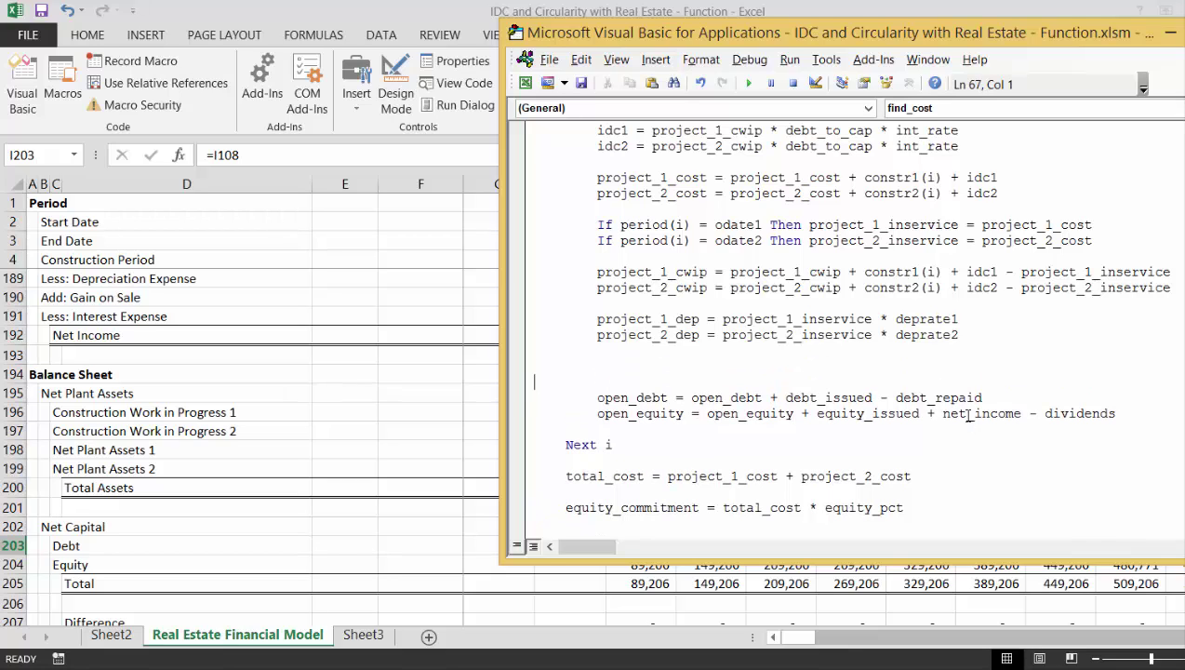
- Review the find_cost loop from the iteration start through the cash flow, funding, dividend, IDC and in-service calculations
key(Up)
key(Up)
key(Up)
key(Up)
key(Up)
key(Up)
key(Up)
key(Up)
key(Up)
key(Up)
key(Up)
key(Up)
key(Up)
key(Up)
key(Up)
key(Up)
key(Up)
key(Up)
key(Up)
key(Up)
key(Up)
key(Up)
key(Up)
key(Up)
key(Up)
key(Up)
key(Up)
key(Up)
key(Up)
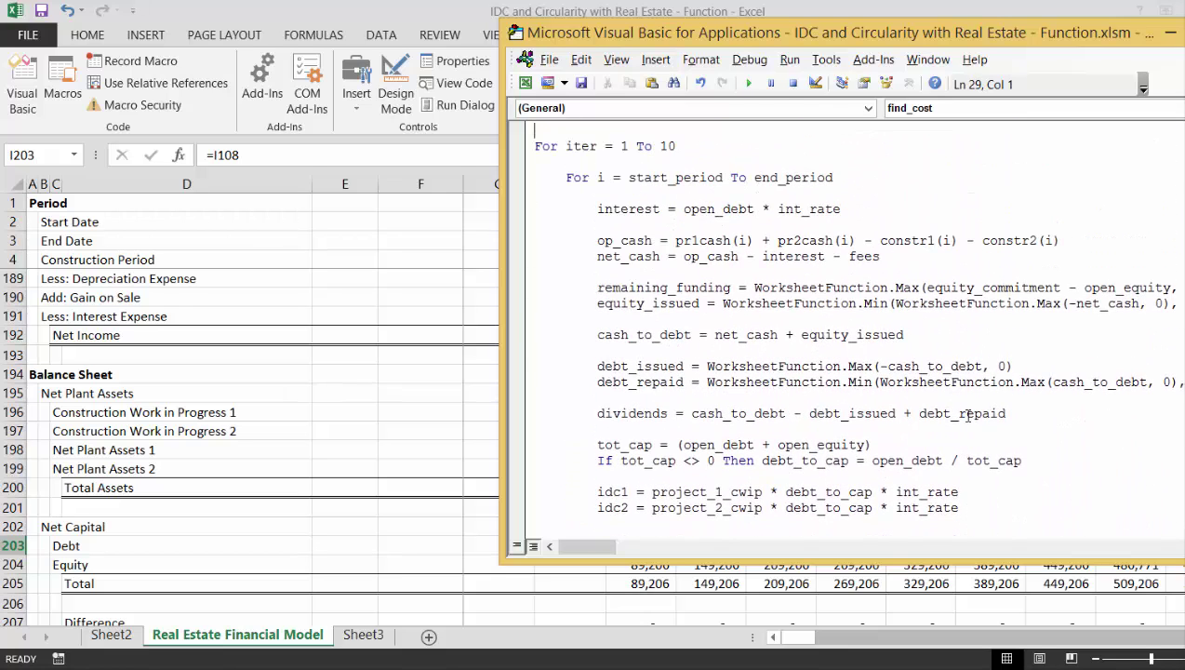
key(Down)
key(Down)
key(Down)
key(Down)
key(Down)
key(Down)
key(Down)
key(Down)
key(Down)
key(Down)
key(Down)
key(Down)
key(Down)
key(Down)
key(Down)
key(Down)
key(Down)
key(Down)
key(Down)
key(Down)
key(Down)
key(Down)
key(Down)
key(Down)
key(Down)
key(Down)
key(Down)
key(Down)
key(Down)
key(Down)
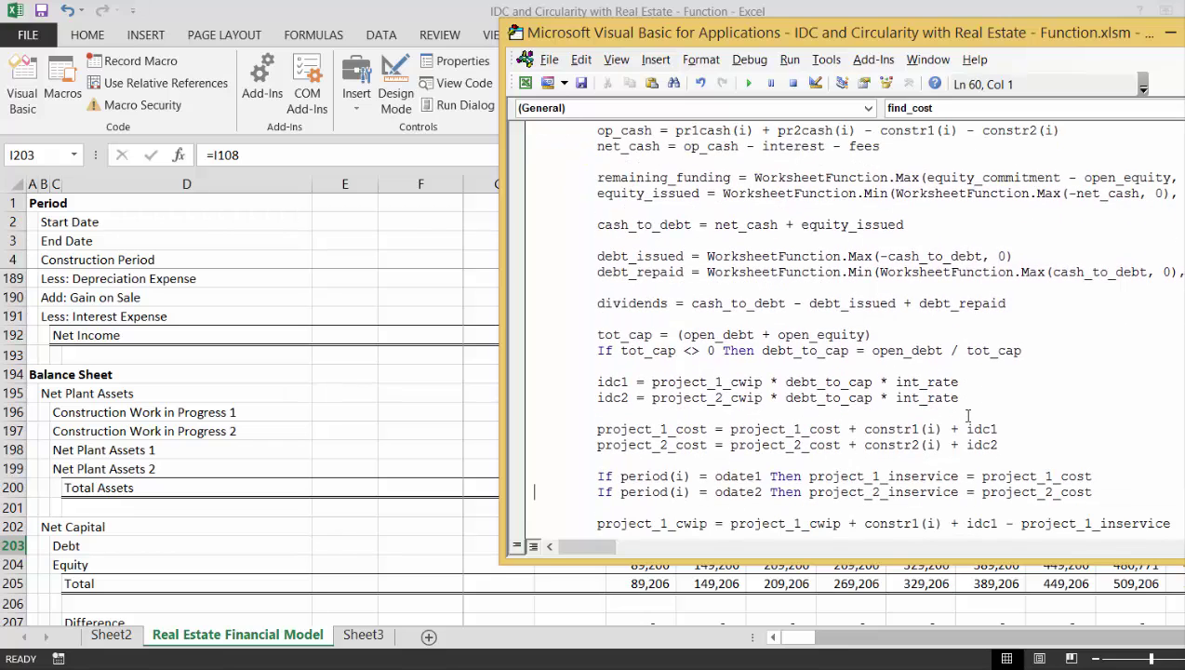
- Copy the op_cash formula line into the blank space between the depreciation calculations and the open_debt line
key(Up)
key(Up)
key(Up)
key(Up)
key(Up)
key(Up)
key(Up)
key(Up)
key(Up)
key(Up)
key(Up)
key(Up)
key(Up)
key(Up)
key(Up)
key(Up)
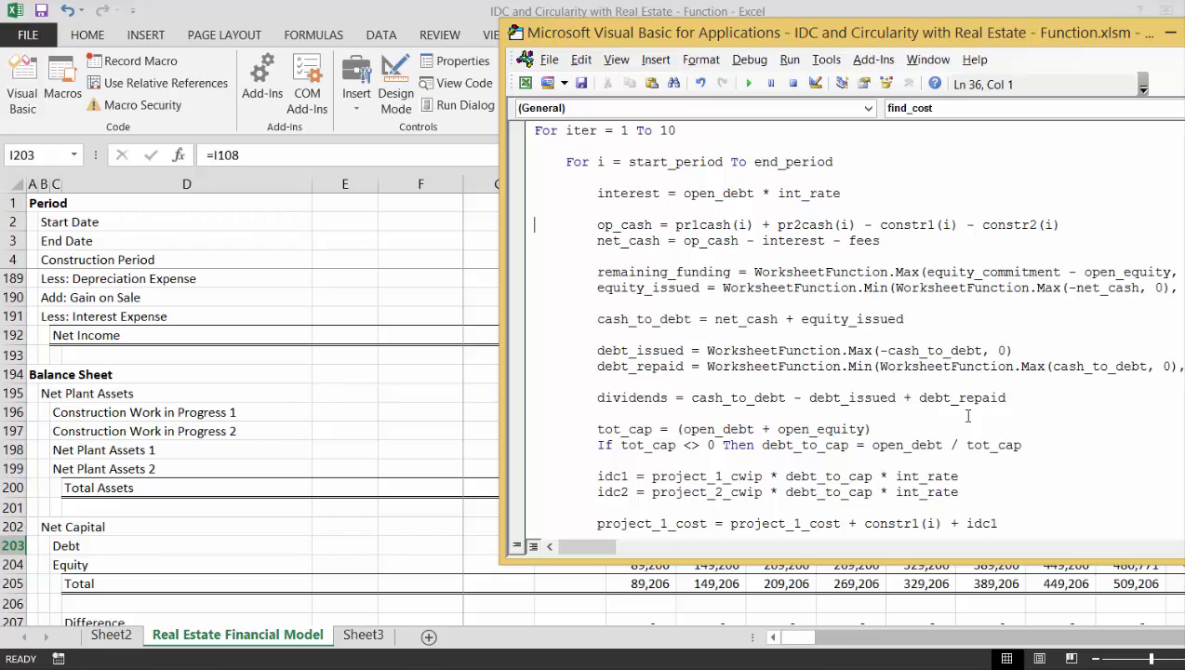
key(shift+Down)
key(ctrl+c)
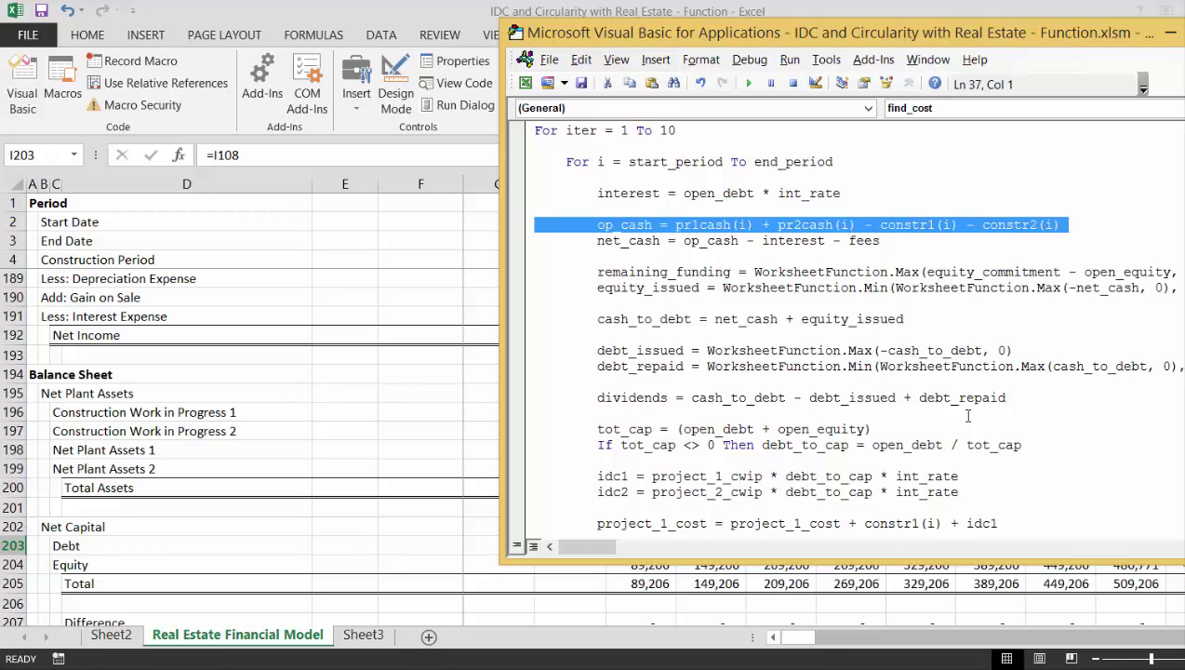
key(Down)
key(Down)
key(Down)
key(Down)
key(Down)
key(Down)
key(Down)
key(Down)
key(Down)
key(Down)
key(Down)
key(Down)
key(Down)
key(Down)
key(Down)
key(Down)
key(Down)
key(Down)
key(Down)
key(Down)
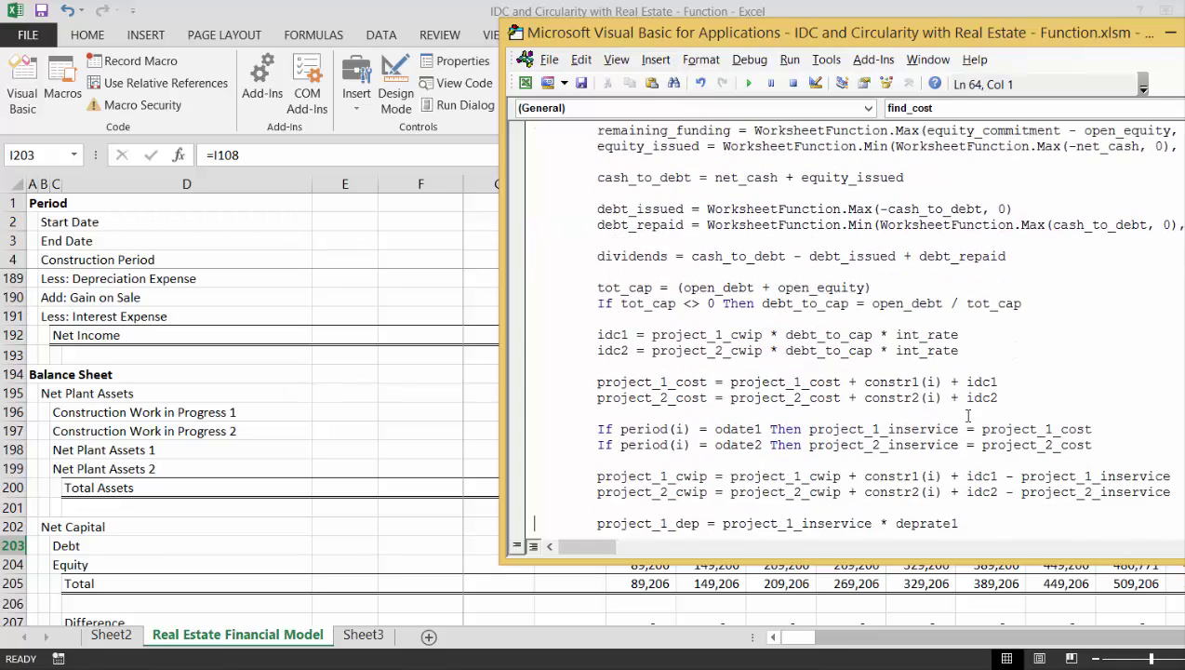
key(Down)
key(Down)
key(Down)
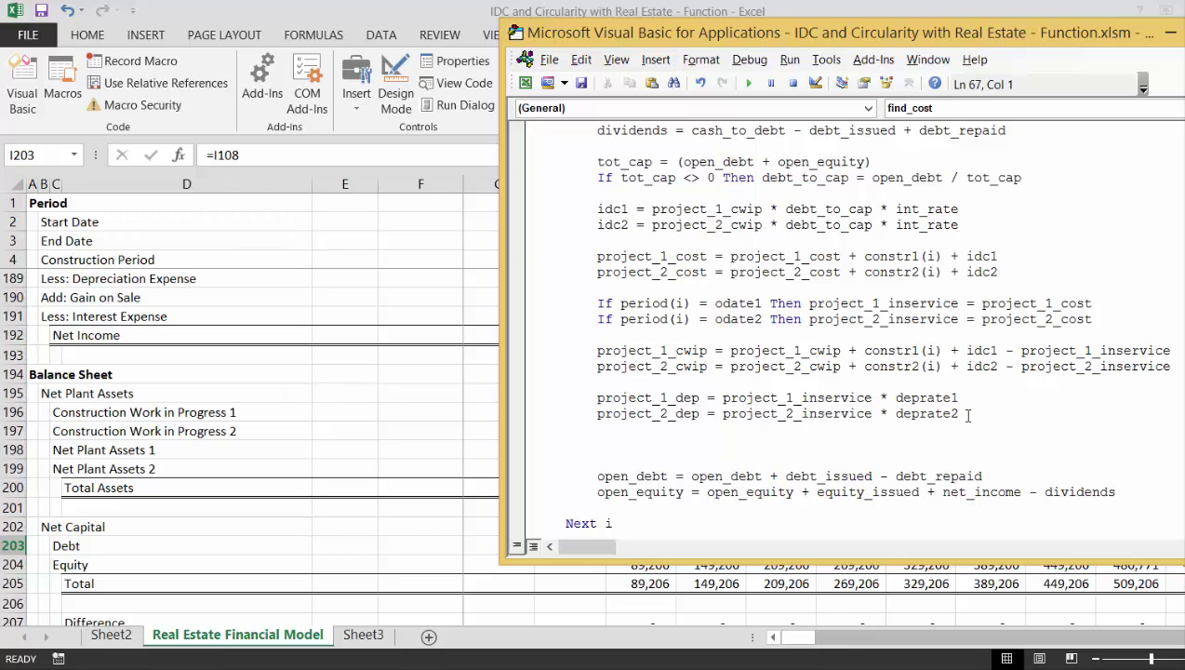
key(ctrl+v)
key(BackSpace)
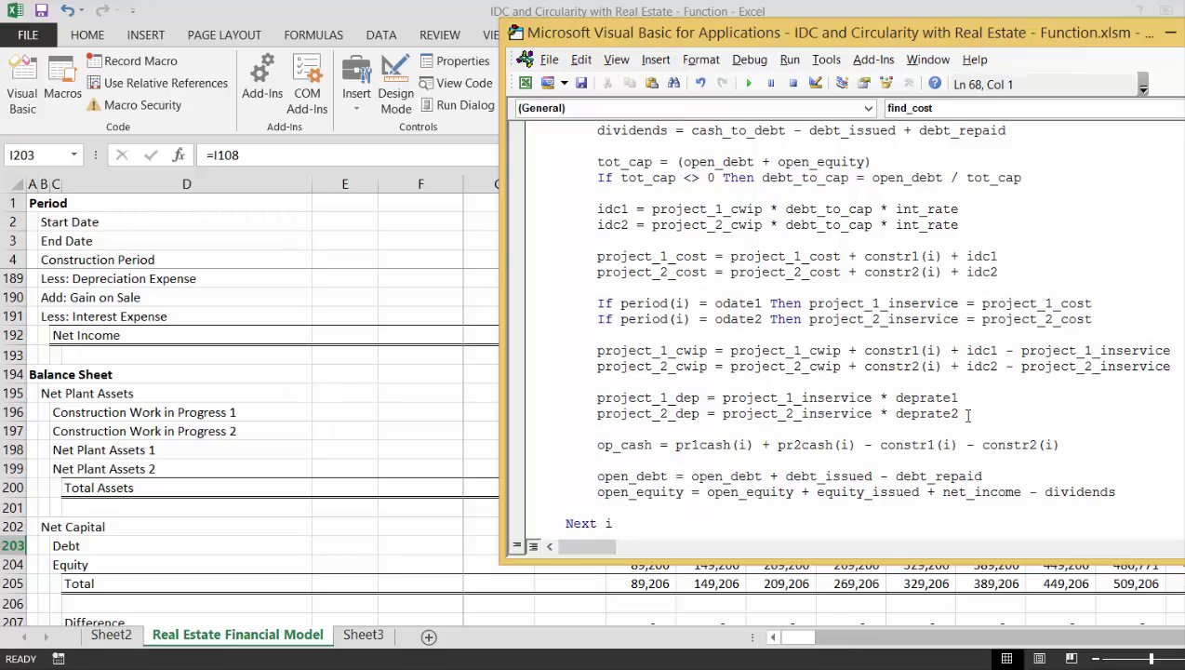
- Change the variable assigned in the copied line below the depreciation calculations from op_cash to net_income
key(Up)
key(Right)
key(Right)
key(Right)
key(Right)
key(Right)
key(Right)
key(Right)
key(Right)
text(net)
text(_income)
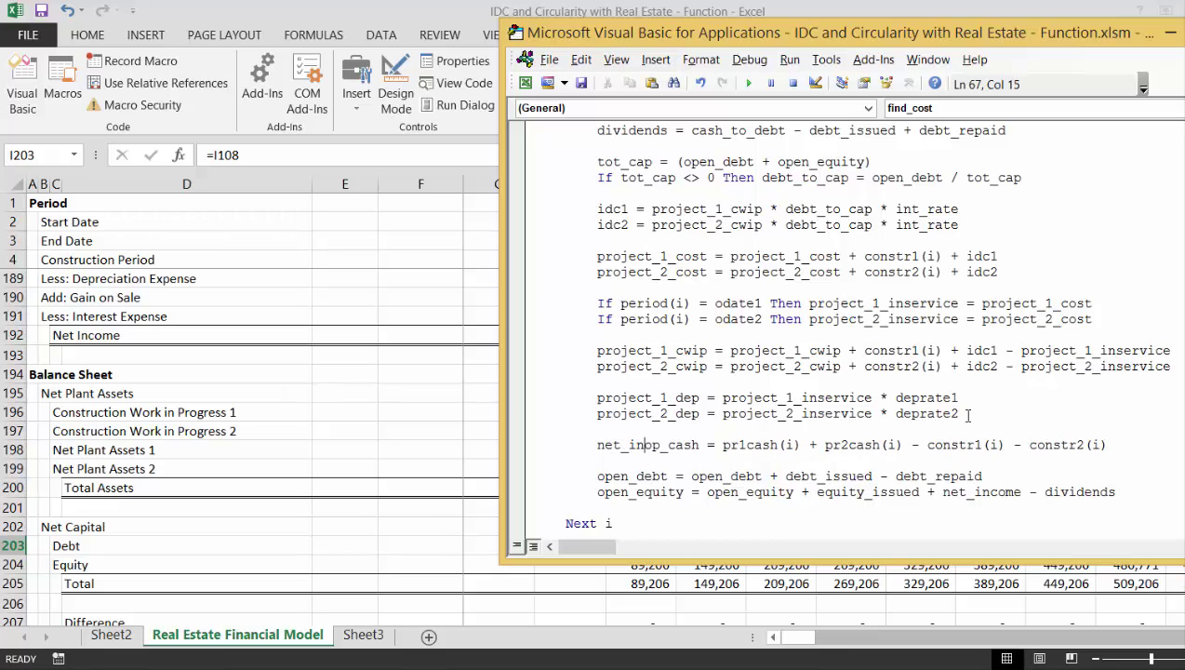
key(Delete)
key(Delete)
key(Delete)
key(Delete)
key(Delete)
key(Delete)
key(Delete)
- Replace the construction terms in the net_income formula with project_1_dep and project_2_dep, both subtracted
key(Right)
key(Right)
key(Right)
key(Right)
key(Right)
key(Right)
key(Right)
key(Right)
key(Right)
key(Right)
key(Right)
key(Right)
key(Right)
key(Right)
key(Right)
key(Right)
key(Right)
key(Right)
key(Right)
key(Right)
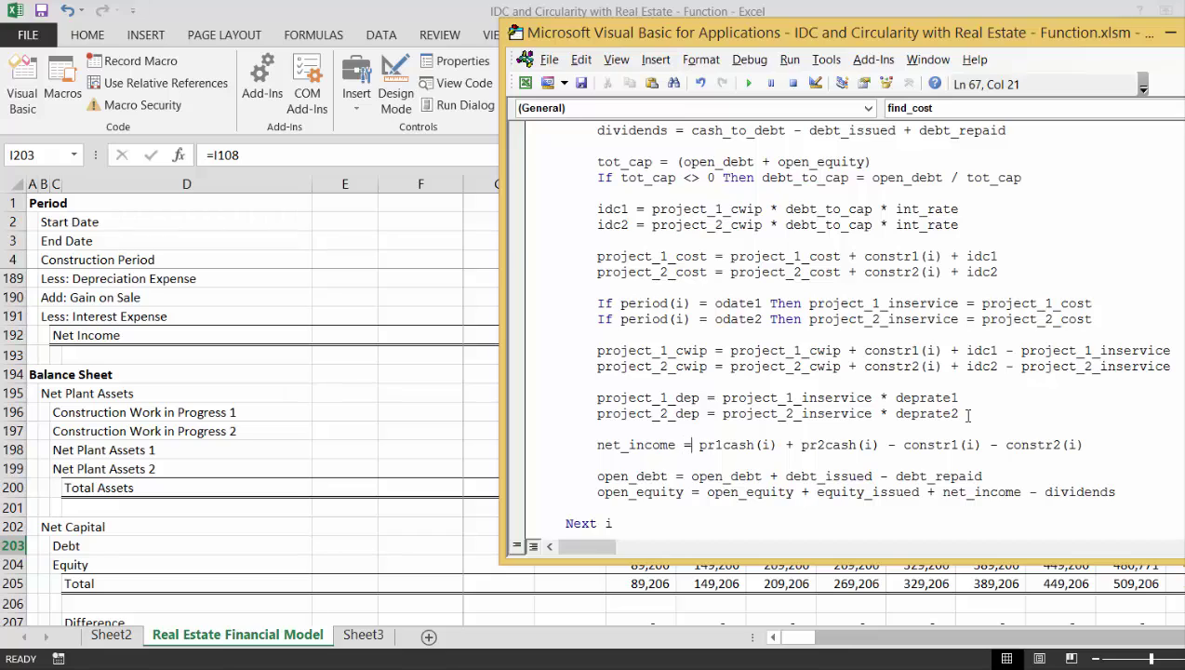
key(Right)
key(Right)
text(project)
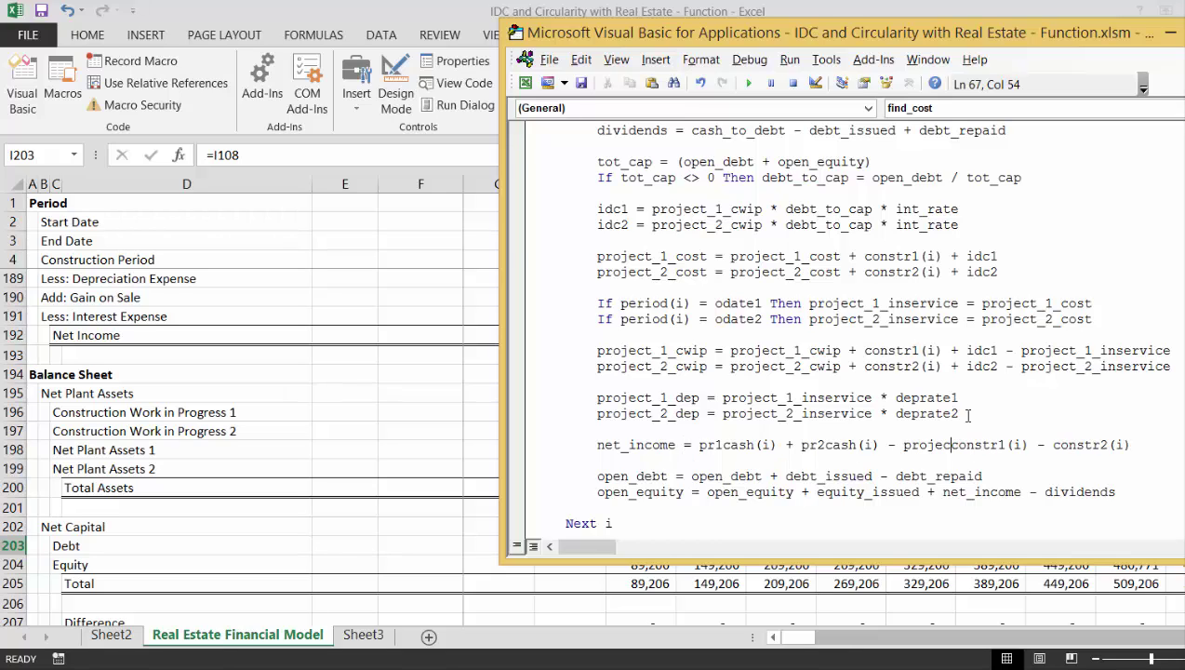
text(_1_de)
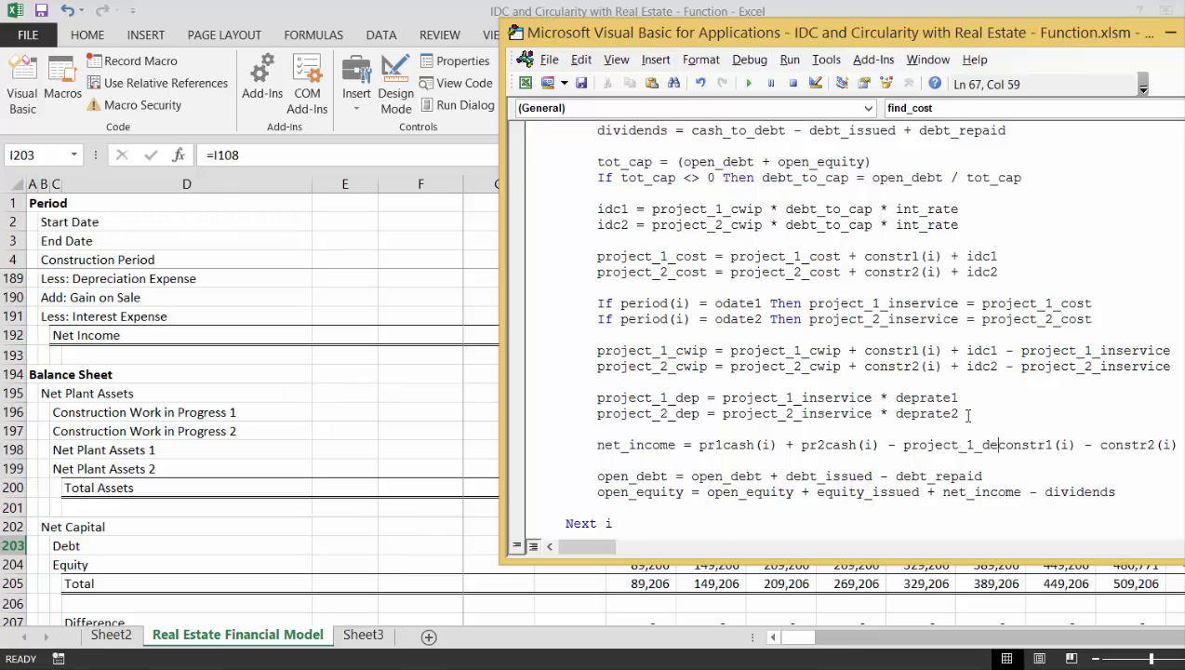
text(p)
key(Delete)
key(Delete)
key(Delete)
key(Delete)
key(Delete)
key(Delete)
key(Delete)
key(Delete)
key(Delete)
key(Delete)
key(Delete)
key(Delete)
key(Delete)
key(Delete)
key(Delete)
key(Delete)
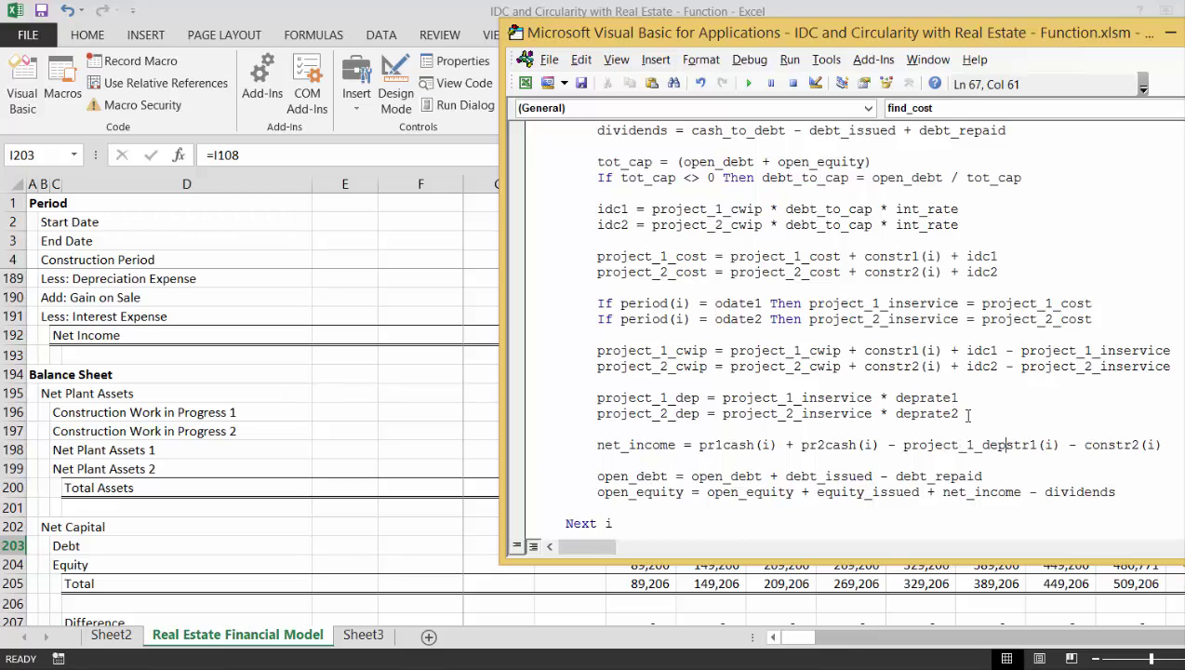
key(Delete)
key(Delete)
key(Delete)
key(Delete)
key(Delete)
key(Delete)
text(- pro)
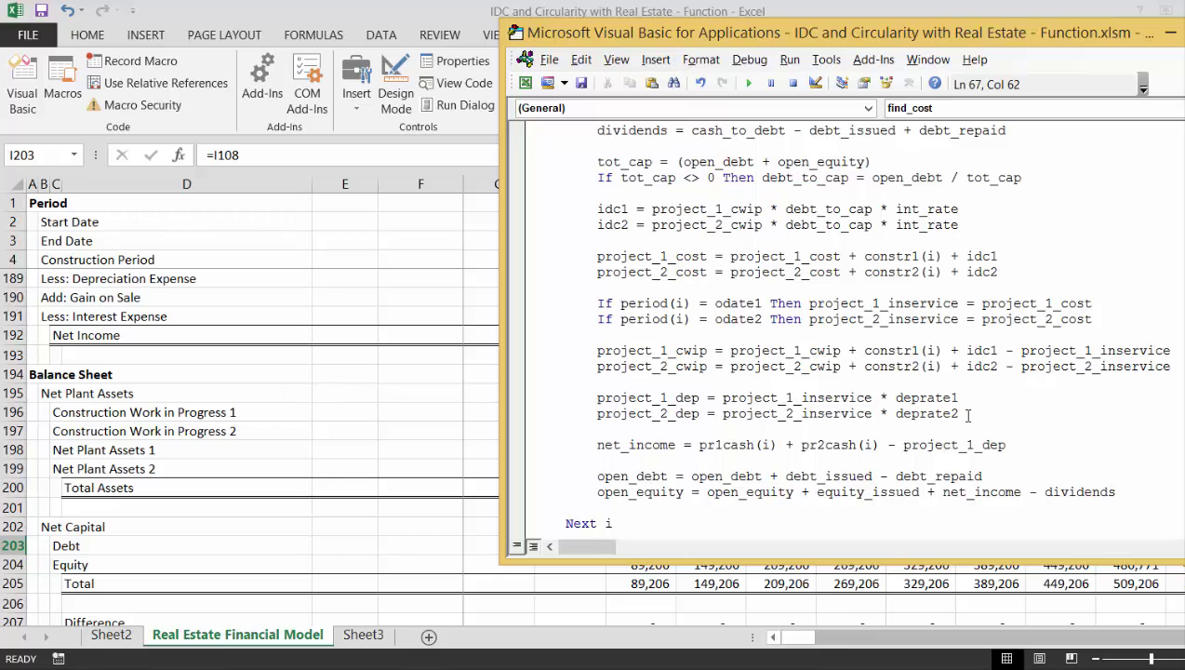
text(ject_2_dep)
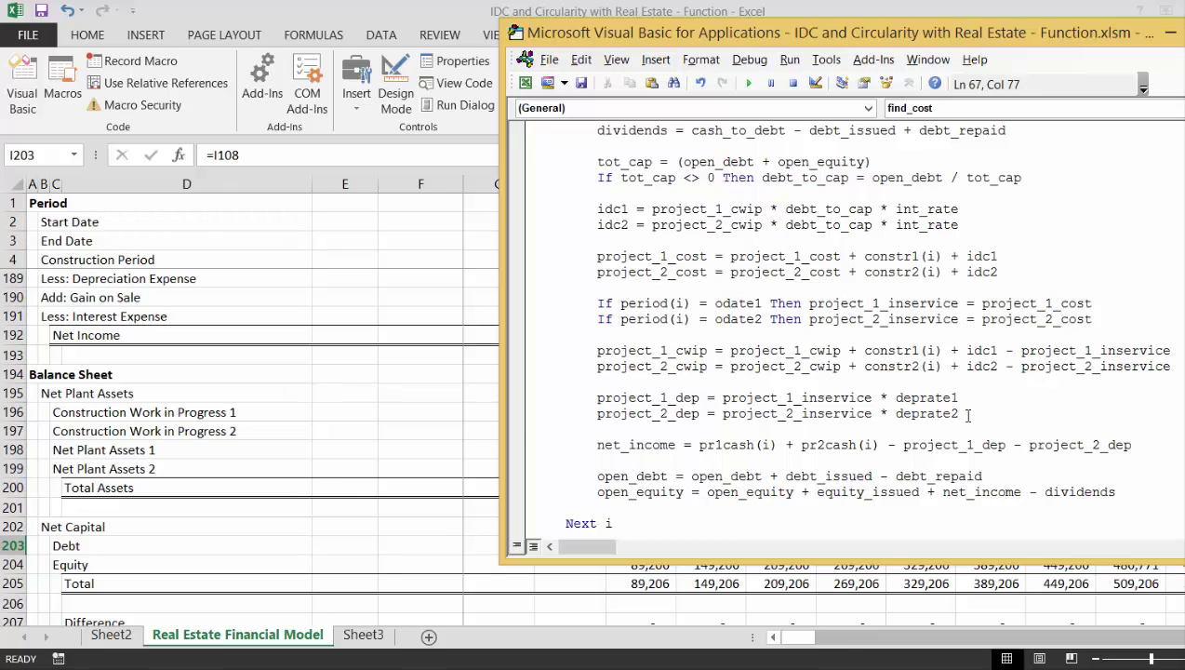
- Review the find_cost code from the total_cost line back up to the start of the iteration loop
key(Up)
key(Down)
key(Down)
key(Down)
key(Down)
key(Down)
key(Down)
key(Down)
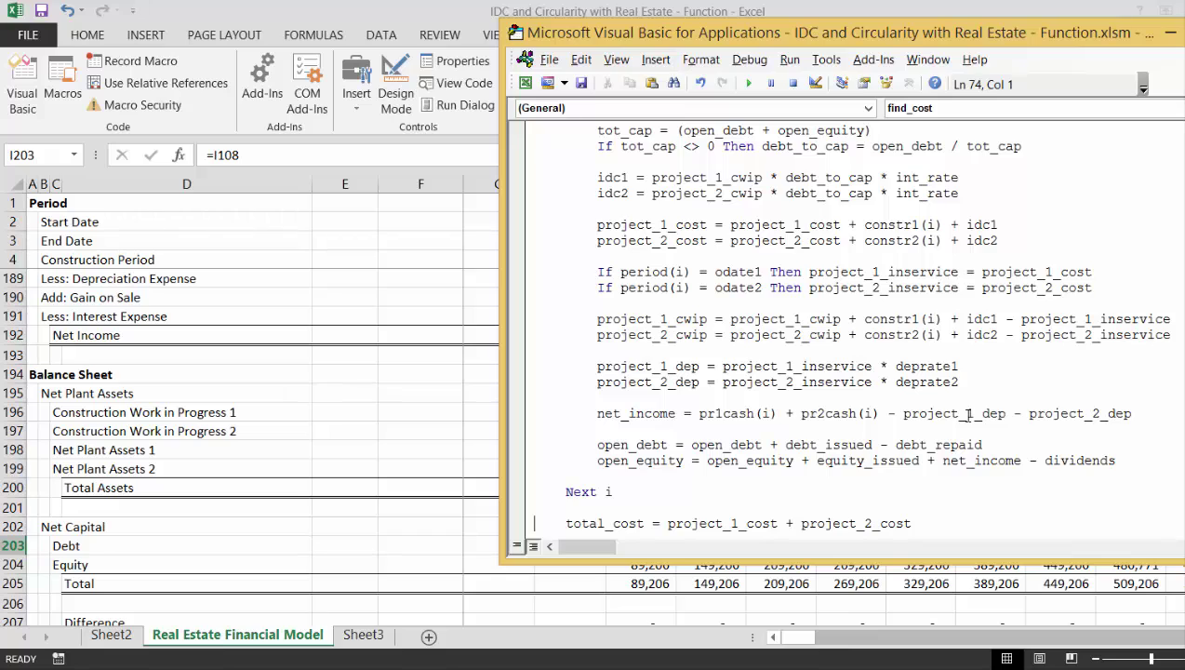
key(Up)
key(Up)
key(Up)
key(Up)
key(Up)
key(Up)
key(Up)
key(Up)
key(Up)
key(Up)
key(Up)
key(Up)
key(Up)
key(Up)
key(Up)
key(Up)
key(Up)
key(Up)
key(Up)
key(Up)
key(Up)
key(Up)
key(Up)
key(Up)
key(Up)
key(Up)
key(Up)
key(Up)
key(Up)
key(Up)
key(Up)
key(Up)
key(Up)
key(Up)
key(Up)
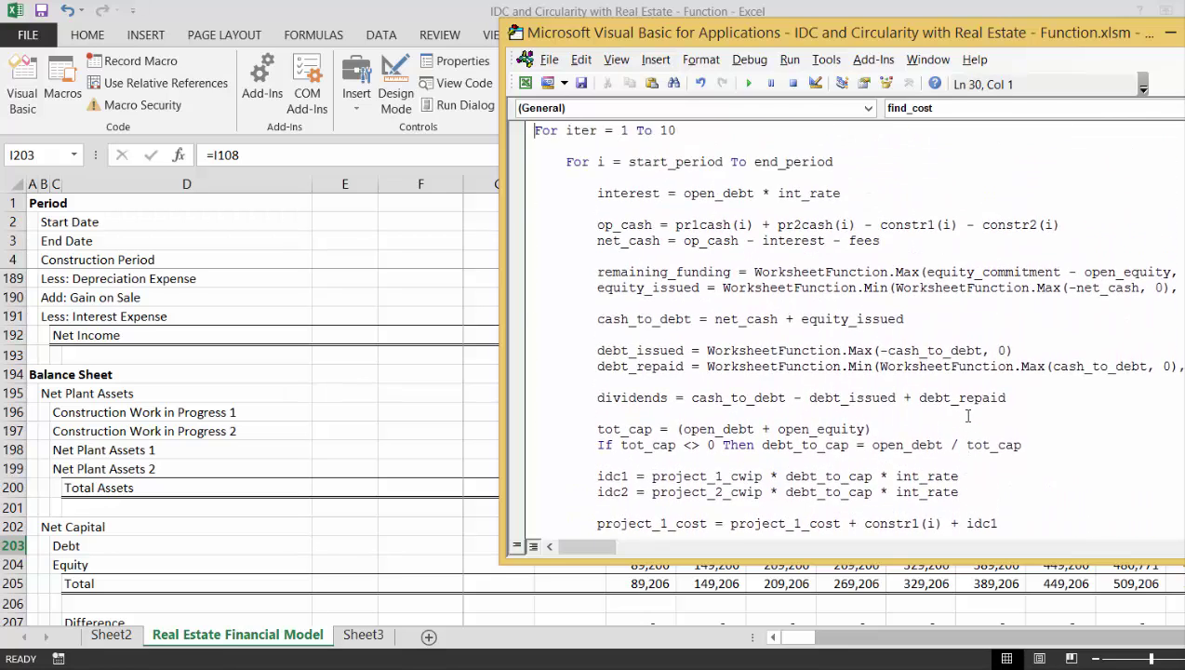
key(Up)
key(Up)
key(Up)
key(Up)
key(Up)
key(Up)
key(Up)
key(Up)
key(Up)
key(Up)
key(Up)
key(Up)
key(Up)
key(Up)
key(Up)
key(Up)
key(Up)
key(Up)
key(Up)
key(Up)
key(Down)
key(Down)
key(Down)
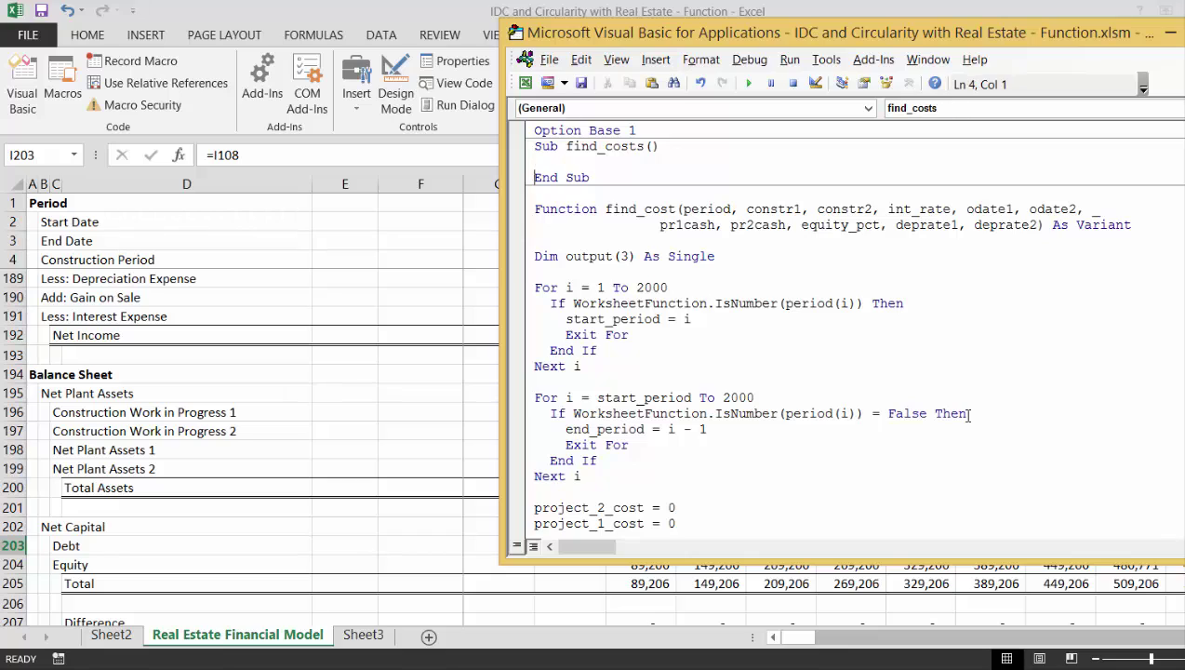
key(Down)
key(Down)
key(Down)
key(Down)
key(Return)
key(Return)
key(Up)
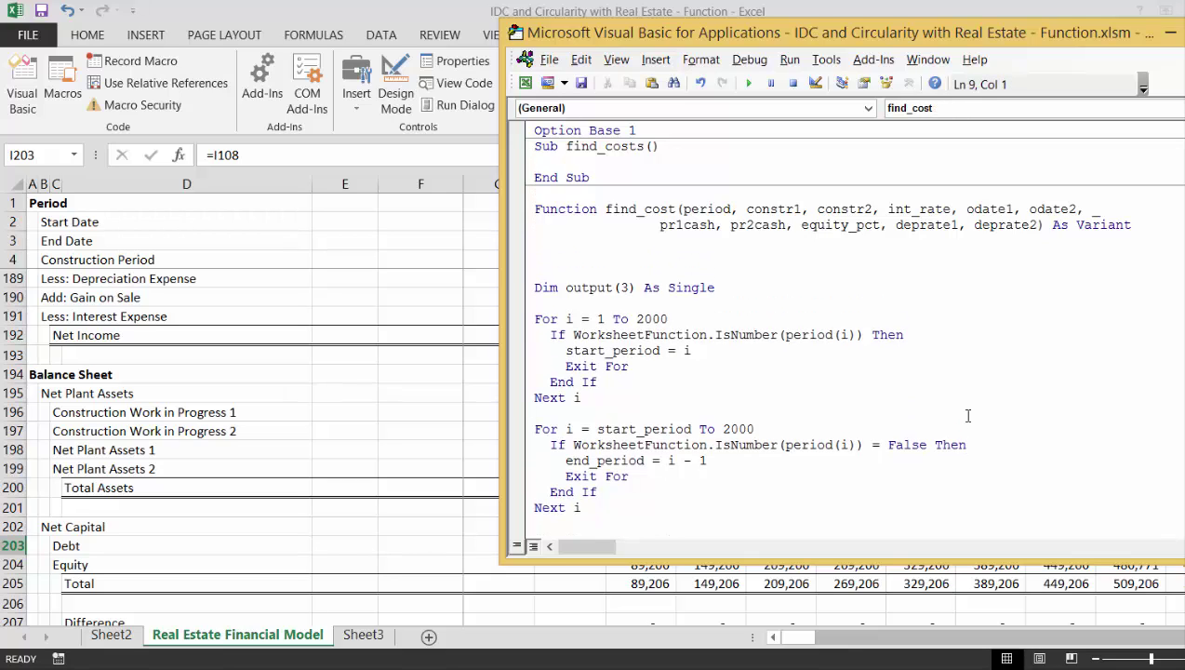
text(int_r)
key(BackSpace)
key(BackSpace)
key(BackSpace)
key(BackSpace)
key(BackSpace)
key(BackSpace)
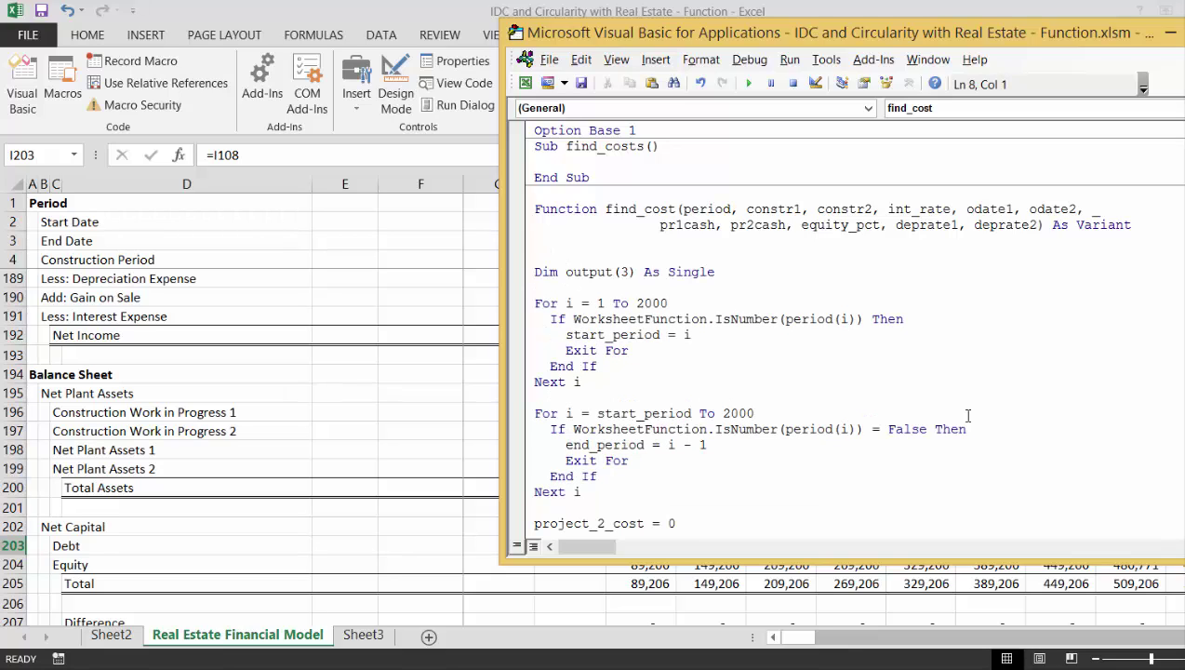
key(Down)
key(Delete)
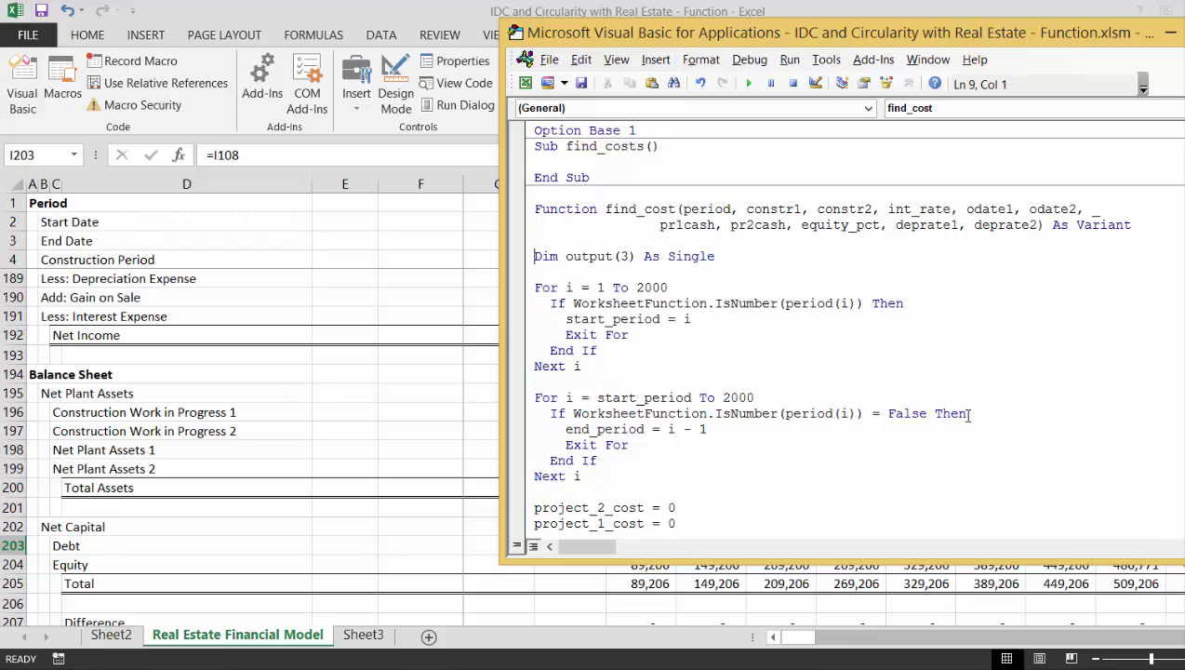
- Add the line int_rate = int_rate / 12 in new blank space between the end_period loop and the project_2_cost initialization
key(Down)
key(Down)
key(Down)
key(Down)
key(Down)
key(Down)
key(Down)
key(Down)
key(Down)
key(Down)
key(Down)
key(Down)
key(Down)
key(Down)
key(Down)
key(Up)
key(Down)
key(Return)
key(Return)
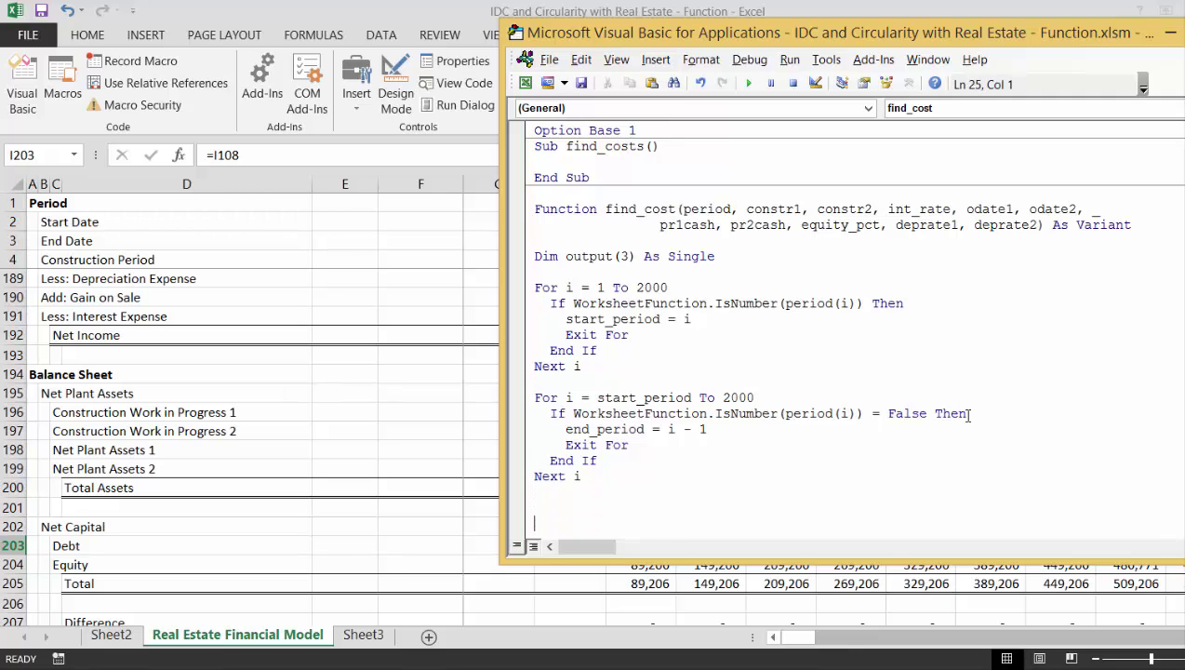
text(i)
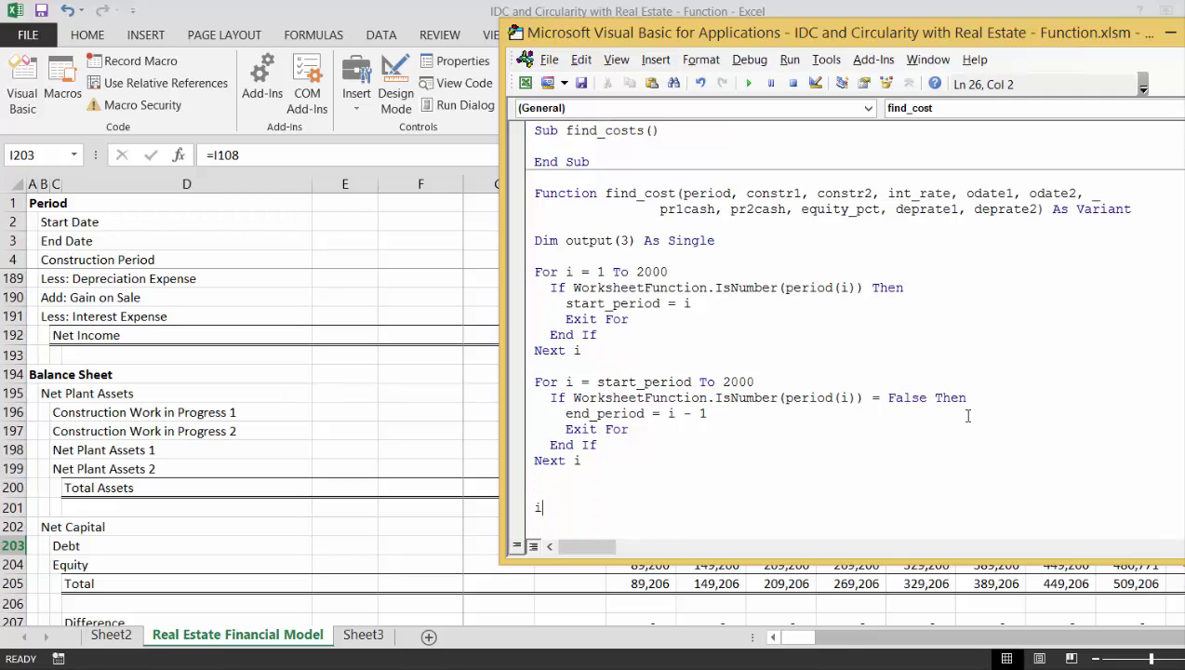
text(nt_rate = int_rate / 12)
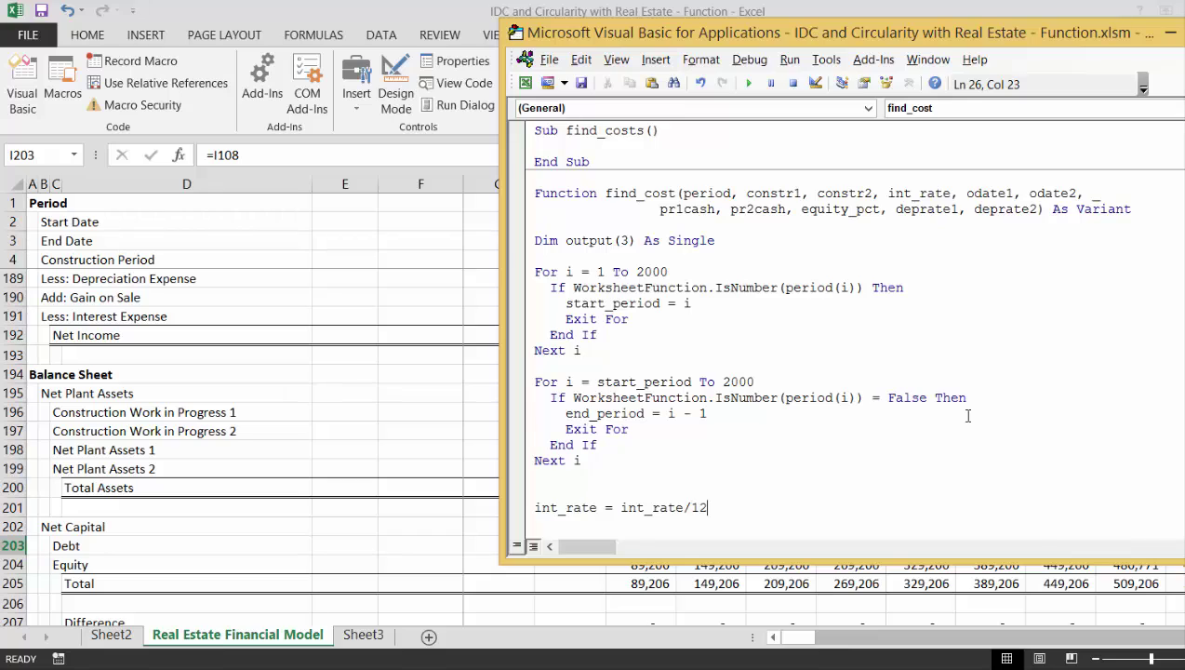
- Add lines dividing deprate1 and deprate2 by 12 below the int_rate line, and separate them from project_2_cost with a blank line
key(Return)
text(deprate)
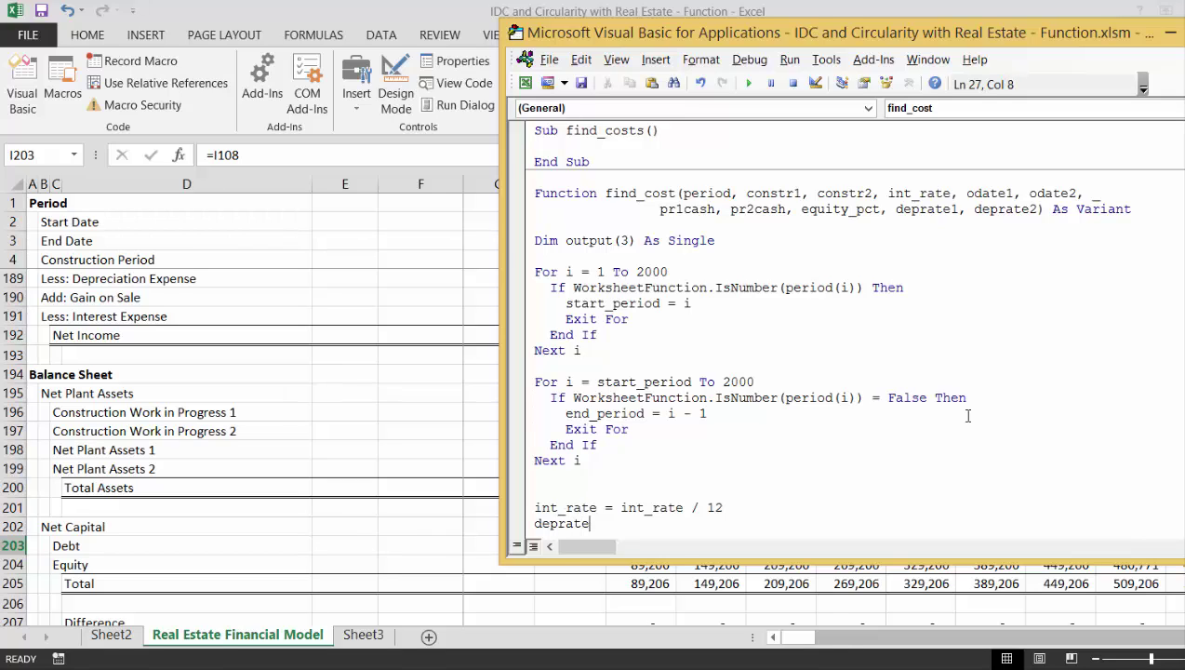
text(1 = deprate1 / 12)
key(Return)
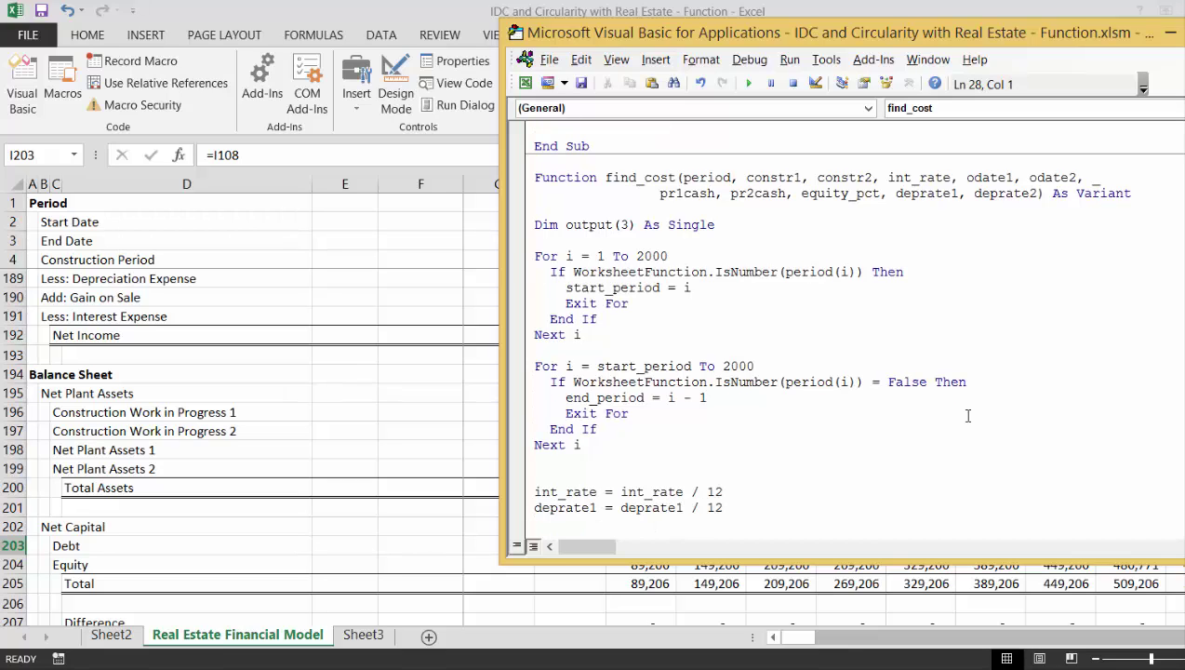
text(deprate2 = deprate2/12)
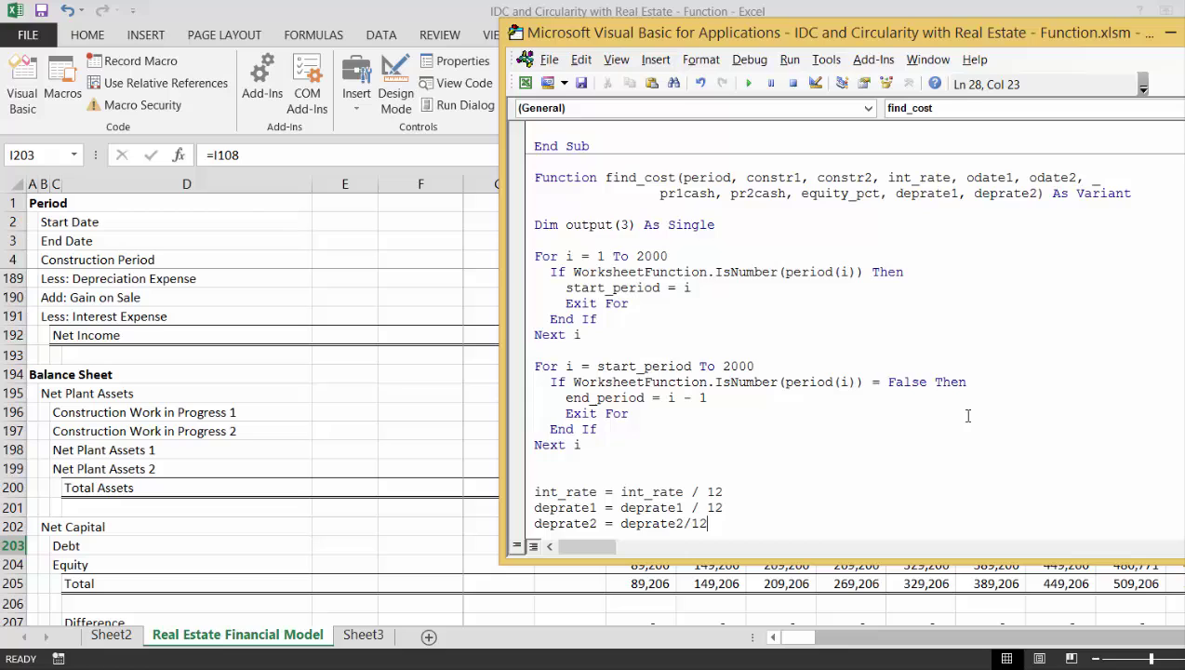
key(Down)
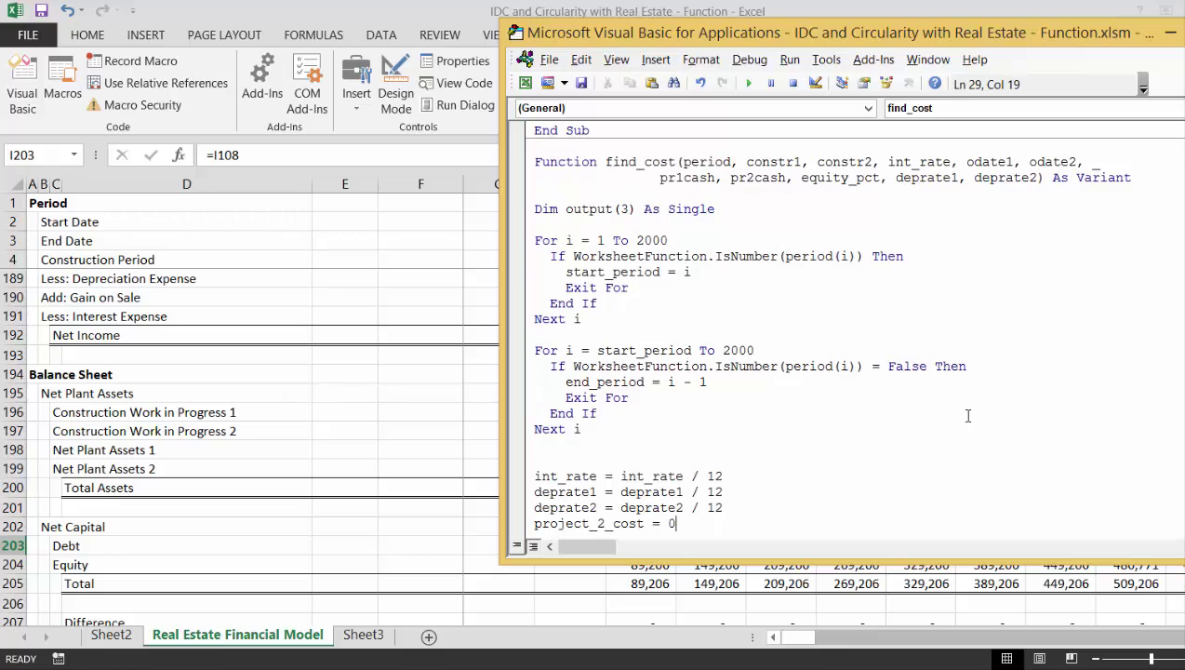
key(Up)
key(Up)
key(Down)
key(Home)
key(Down)
key(Return)
- Review the find_cost code from the variable initializations down to End Function, then return to the Excel model sheet
key(Down)
key(Down)
key(Down)
key(Down)
key(Down)
key(Down)
key(Down)
key(Down)
key(Down)
key(Down)
key(Down)
key(Down)
key(Down)
key(Down)
key(Down)
key(Down)
key(Down)
key(Down)
key(Down)
key(Down)
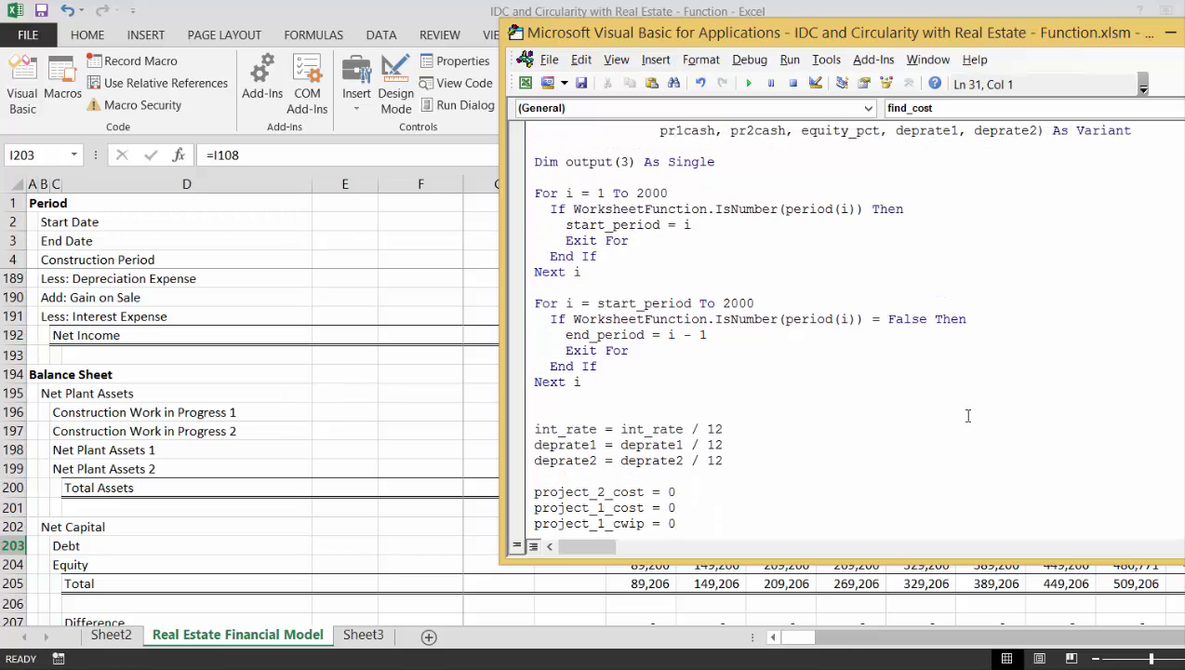
key(Down)
key(Down)
key(Down)
key(Down)
key(Down)
key(Down)
key(Down)
key(Down)
key(Down)
key(Down)
key(Down)
key(Down)
key(Down)
key(Down)
key(Down)
key(Down)
key(Down)
key(Down)
key(Down)
key(Down)
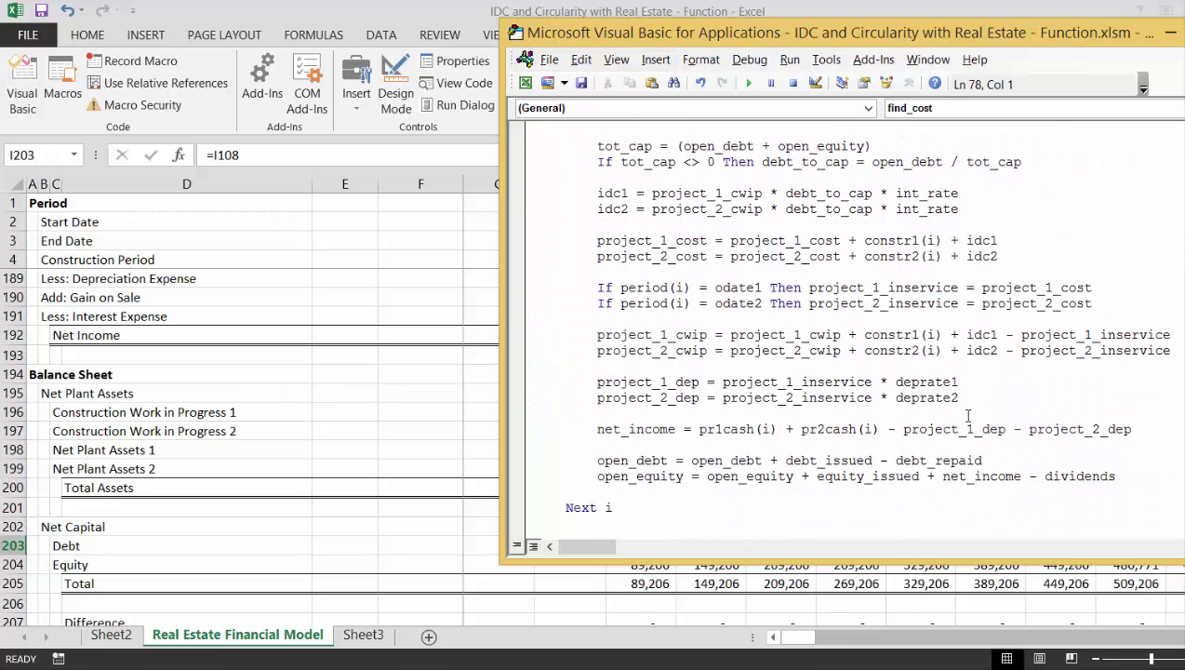
key(Down)
key(Down)
key(Down)
key(Down)
key(Down)
key(Down)
key(Down)
key(Down)
key(Down)
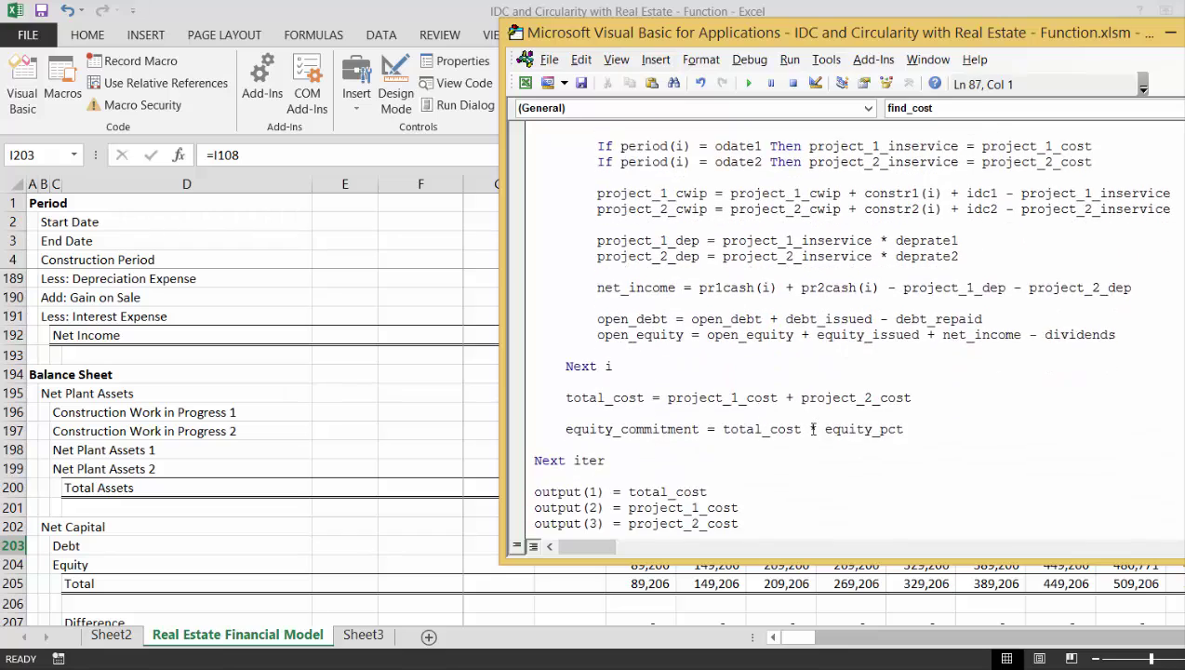
key(Down)
key(Down)
key(Down)
key(Down)
key(Down)
key(Down)
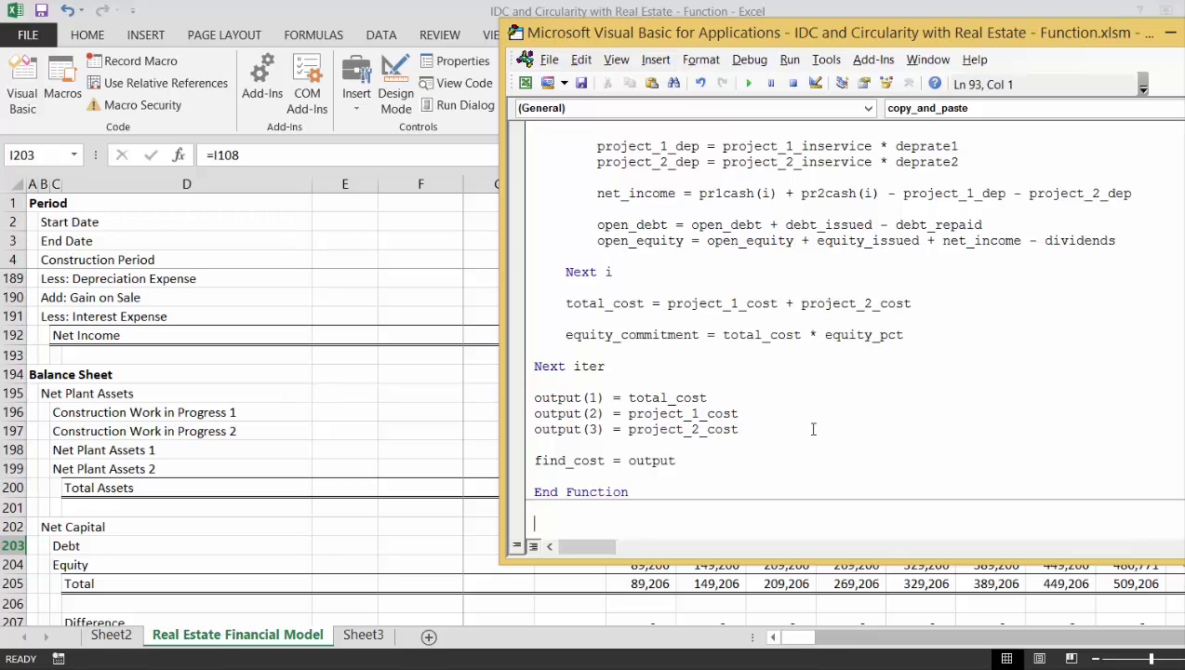
click(475, 390)
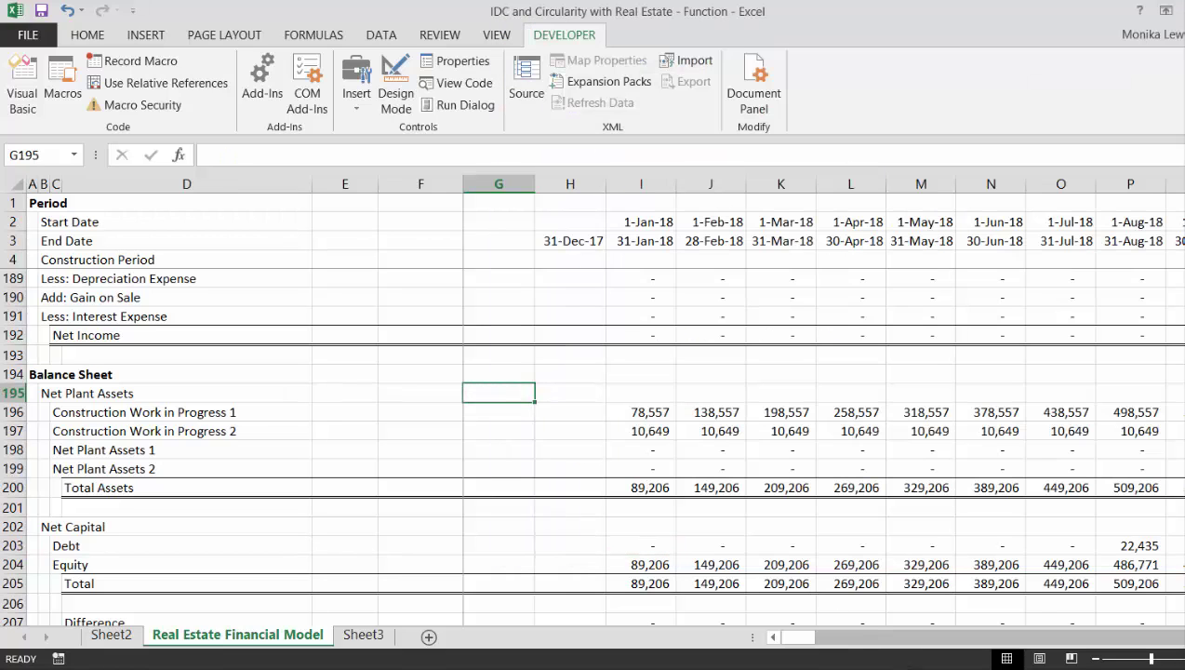